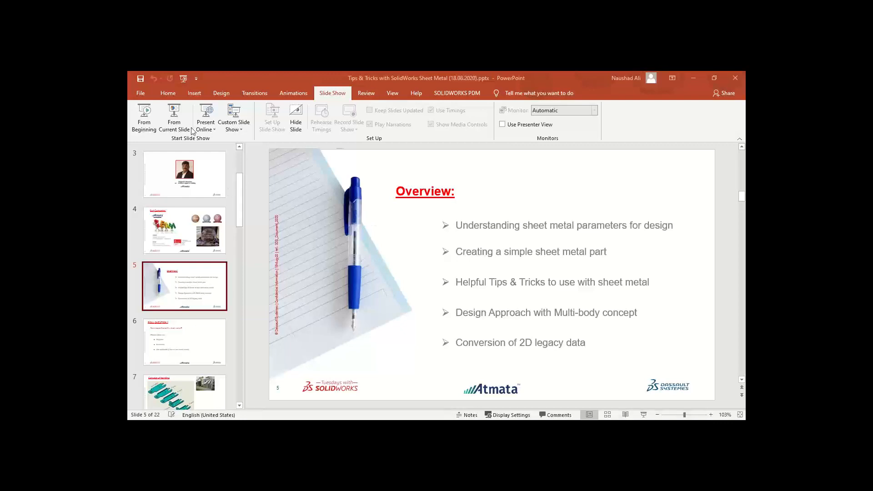
Step: Run the slide show from the Overview slide and advance past the Poll Question 2 slide
{"action": "left_click", "coordinate": [175, 119]}
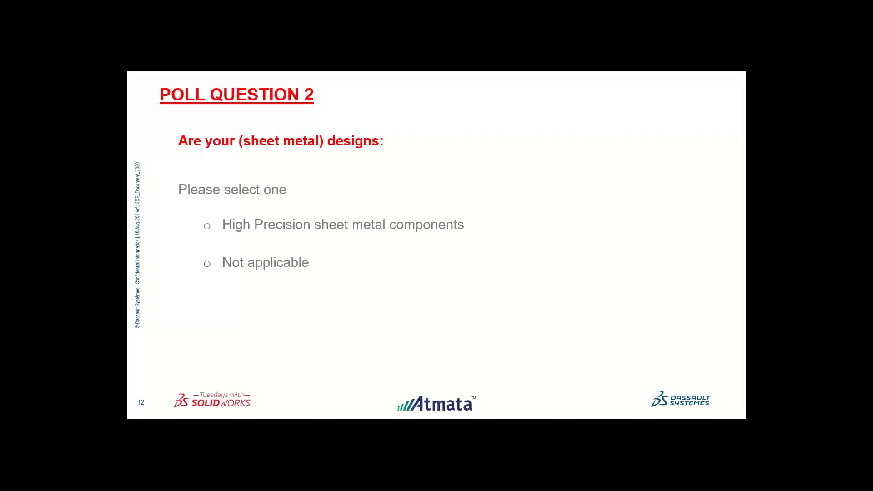
{"action": "key", "text": "Right"}
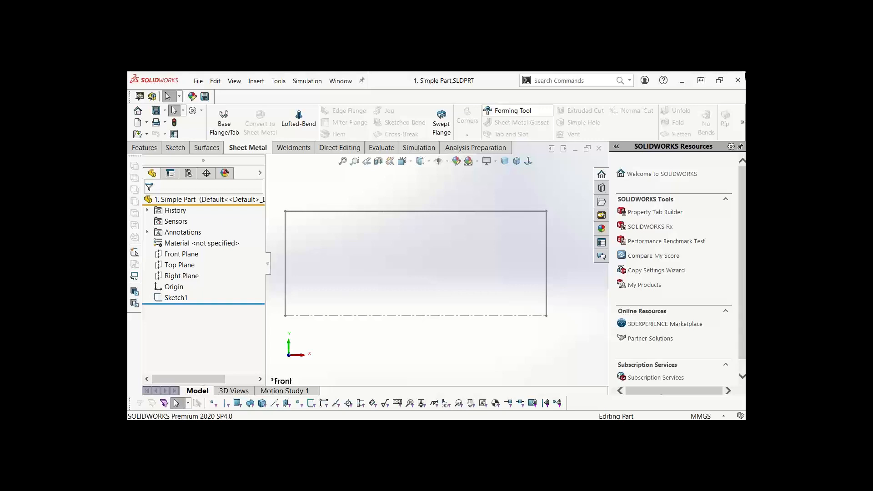
Step: Inspect the dimensions of the three-sided profile in Sketch1 of the Simple Part in SOLIDWORKS
{"action": "scroll", "coordinate": [394, 251], "scroll_direction": "up", "scroll_amount": 4}
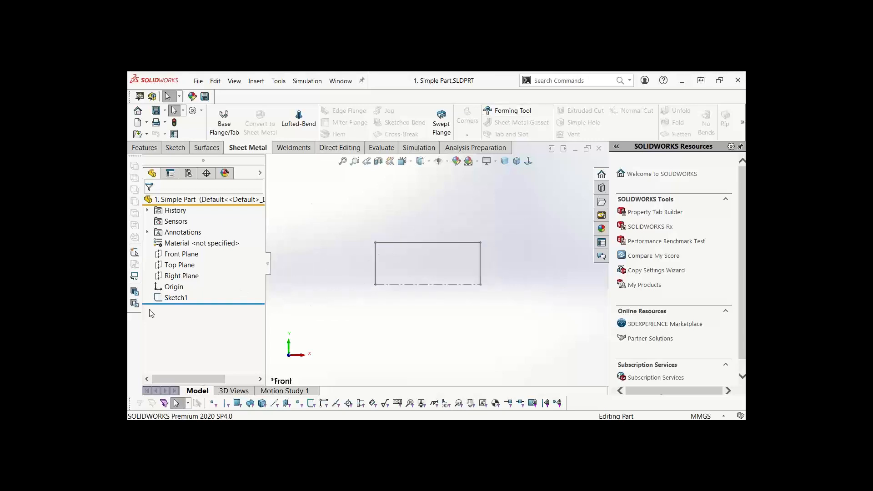
{"action": "left_click", "coordinate": [175, 297]}
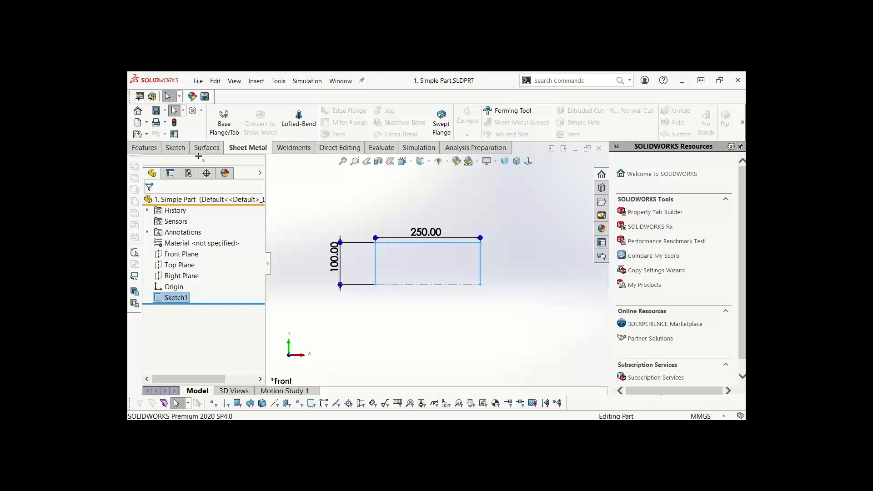
{"action": "left_click", "coordinate": [369, 190]}
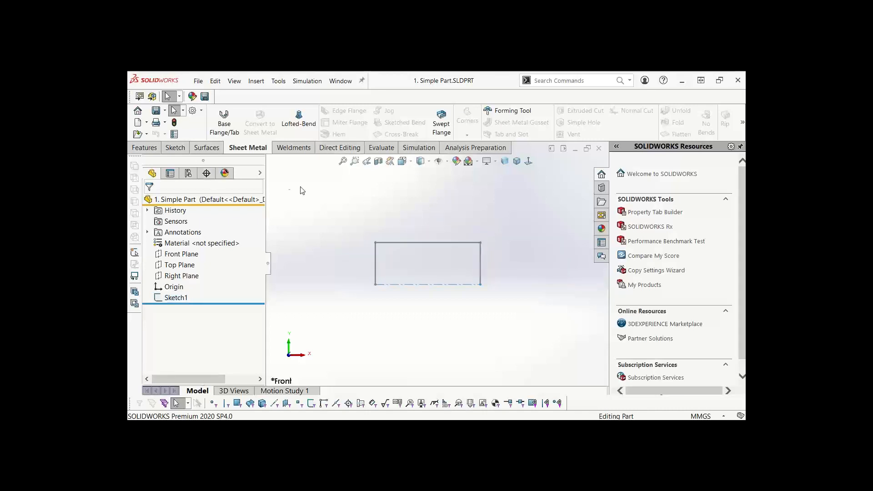
Step: Begin a base flange from the existing three-sided sketch, with a Mid Plane depth of 150 mm
{"action": "left_click", "coordinate": [224, 120]}
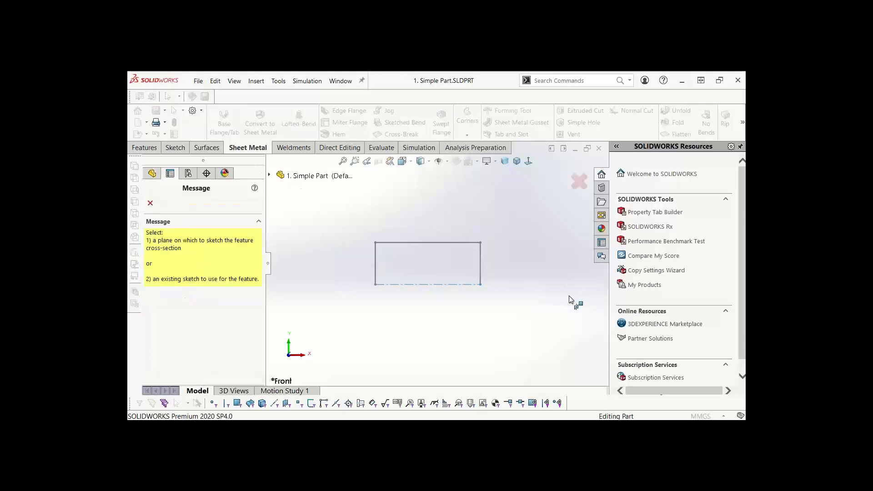
{"action": "left_click", "coordinate": [404, 243]}
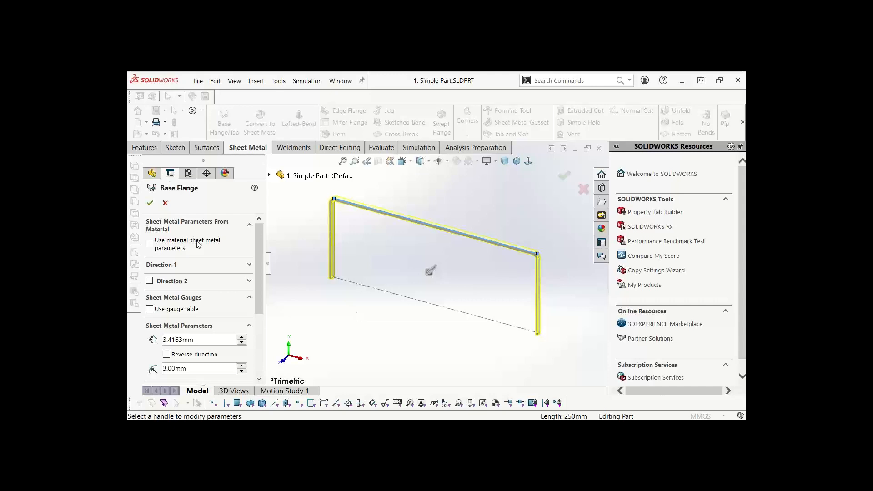
{"action": "left_click", "coordinate": [249, 265]}
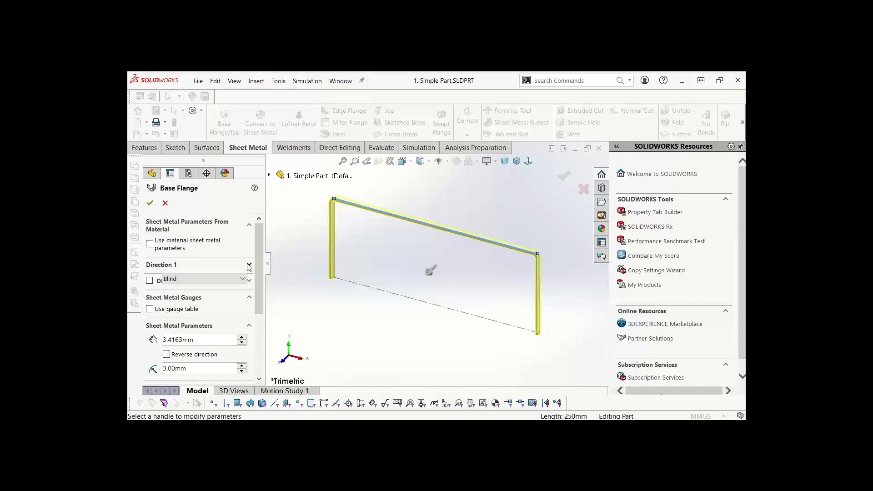
{"action": "left_click", "coordinate": [181, 279]}
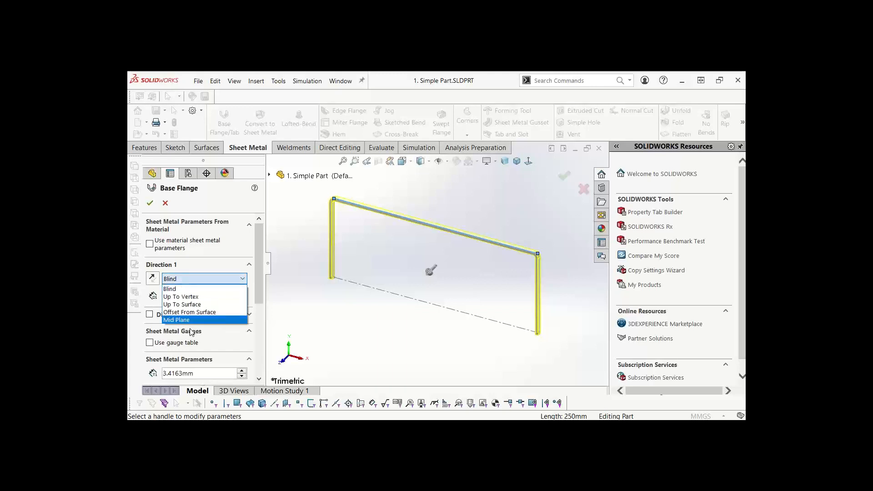
{"action": "left_click", "coordinate": [177, 320]}
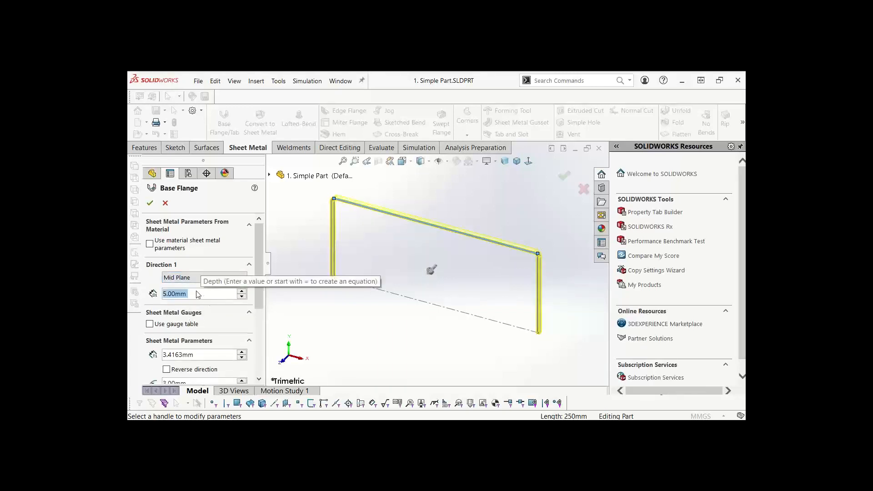
{"action": "type", "text": "150"}
{"action": "key", "text": "Return"}
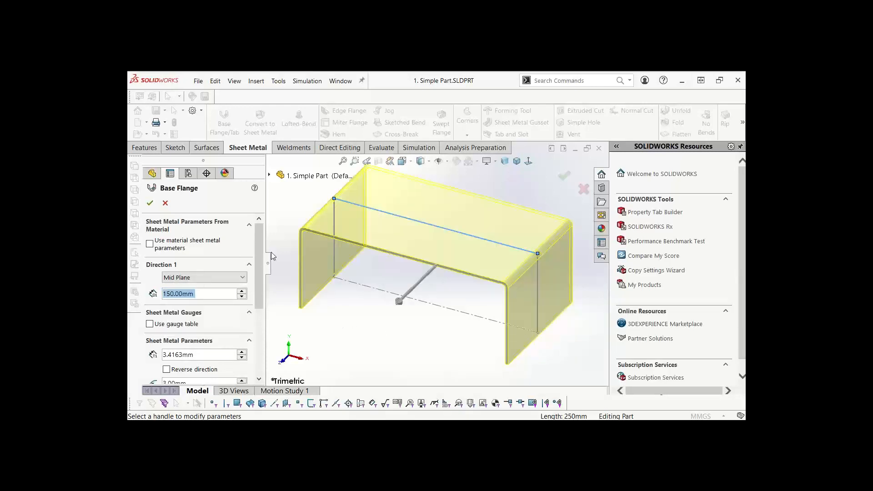
Step: Apply the SAMPLE TABLE - STEEL - ENGLISH gauge table to the base flange and choose 18 Gauge thickness
{"action": "left_click_drag", "start_coordinate": [259, 257], "coordinate": [256, 302]}
{"action": "left_click", "coordinate": [150, 236]}
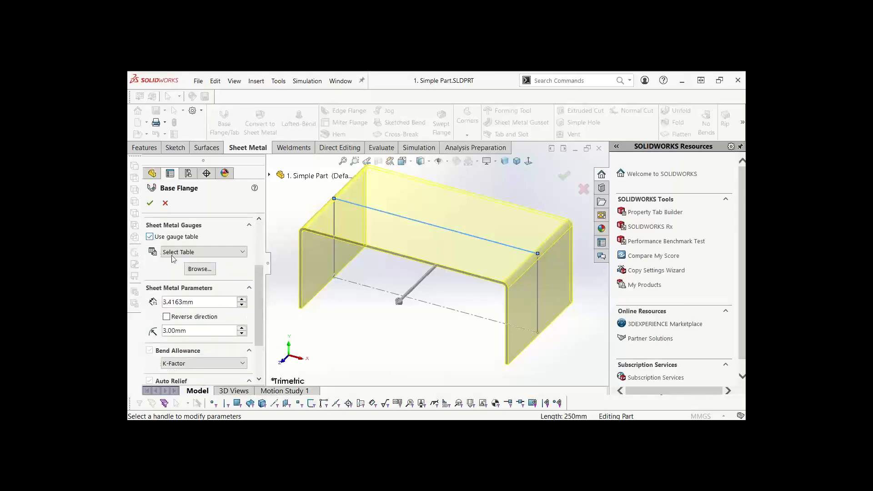
{"action": "left_click", "coordinate": [177, 253]}
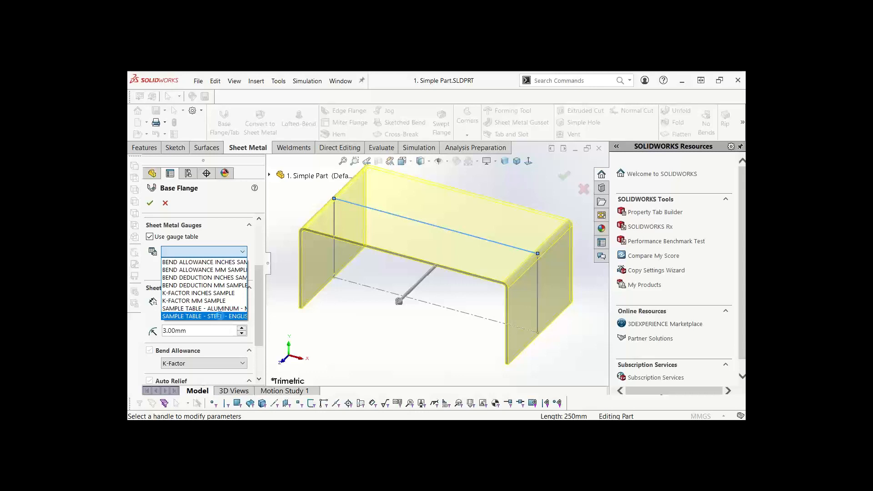
{"action": "left_click", "coordinate": [220, 317]}
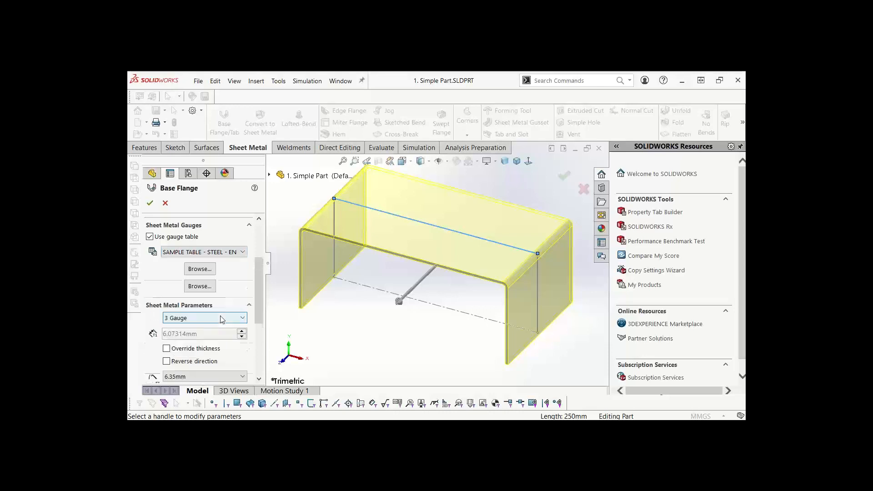
{"action": "left_click", "coordinate": [211, 319]}
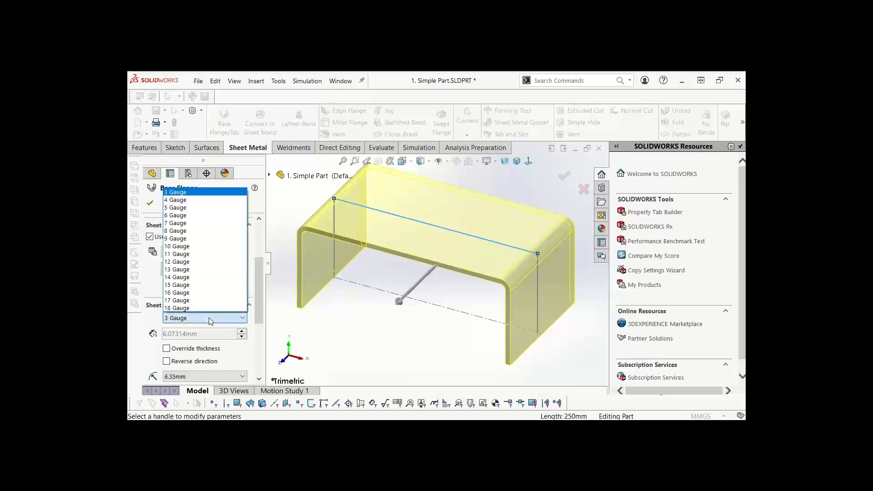
{"action": "left_click", "coordinate": [182, 308]}
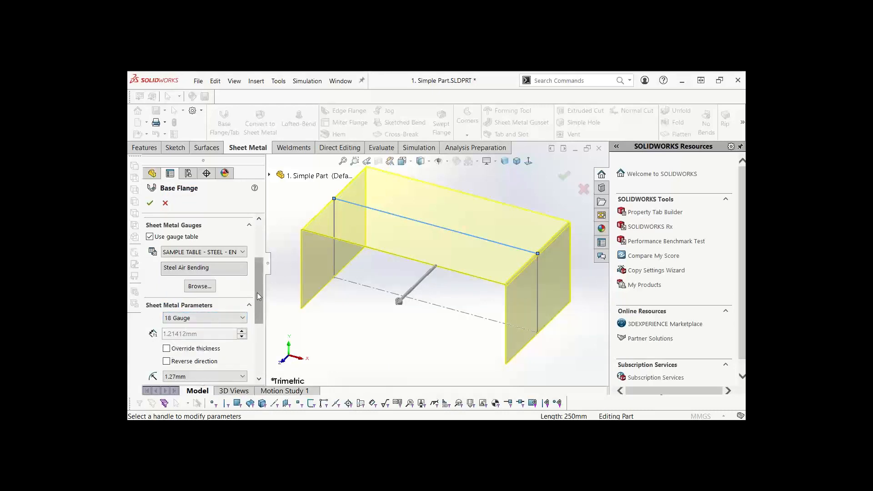
Step: Examine the bend radii offered by the gauge table, the bend allowance setting and the auto relief types of the base flange
{"action": "left_click_drag", "start_coordinate": [260, 302], "coordinate": [258, 331]}
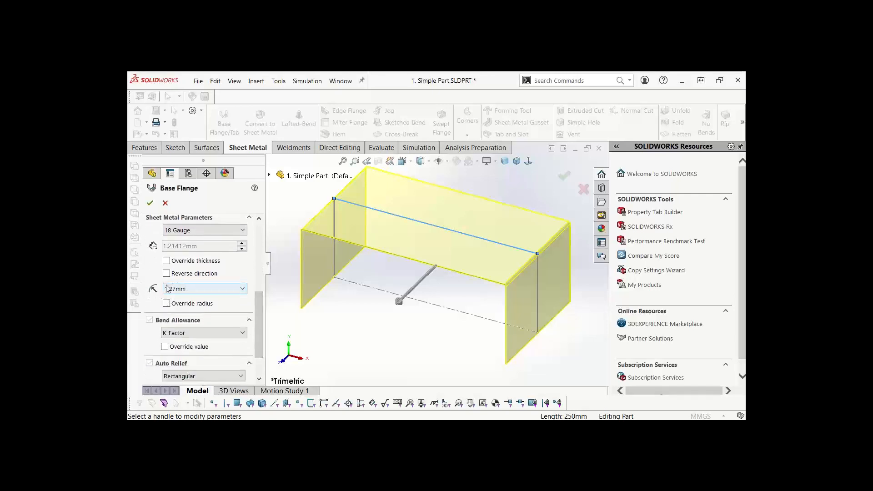
{"action": "left_click", "coordinate": [190, 289]}
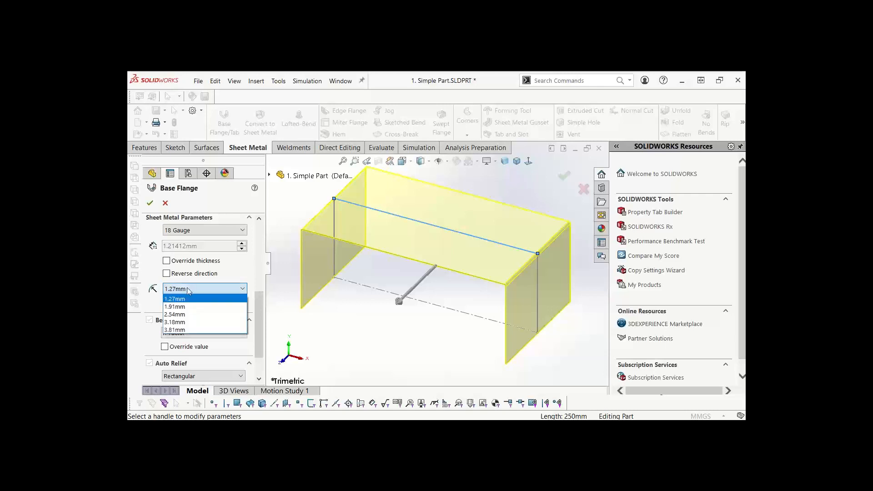
{"action": "left_click", "coordinate": [189, 290]}
{"action": "left_click", "coordinate": [189, 290]}
{"action": "left_click", "coordinate": [189, 295]}
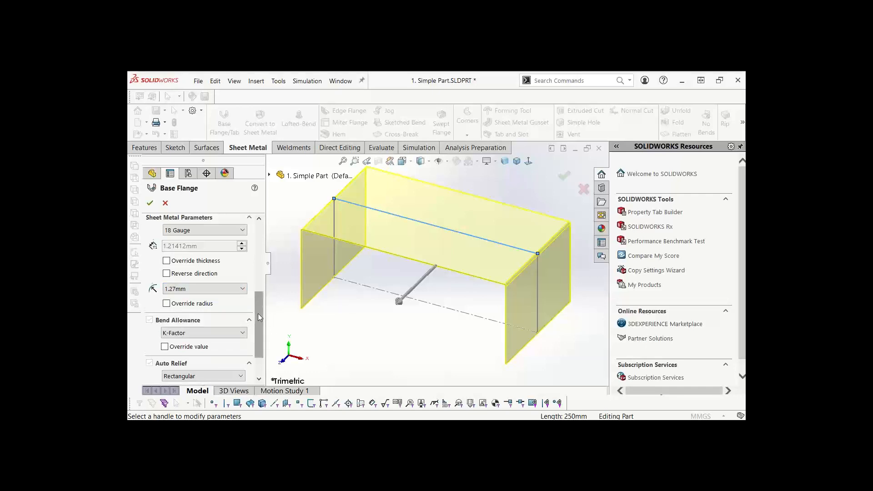
{"action": "left_click_drag", "start_coordinate": [257, 312], "coordinate": [257, 342]}
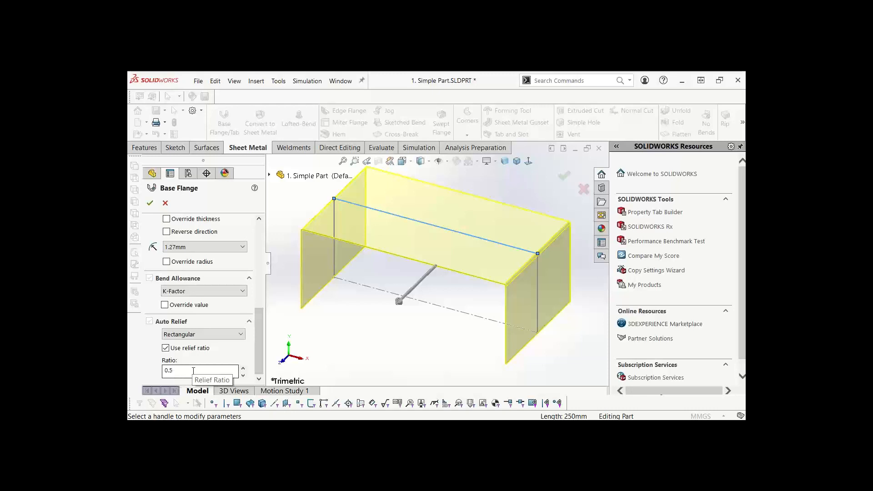
{"action": "left_click", "coordinate": [202, 334]}
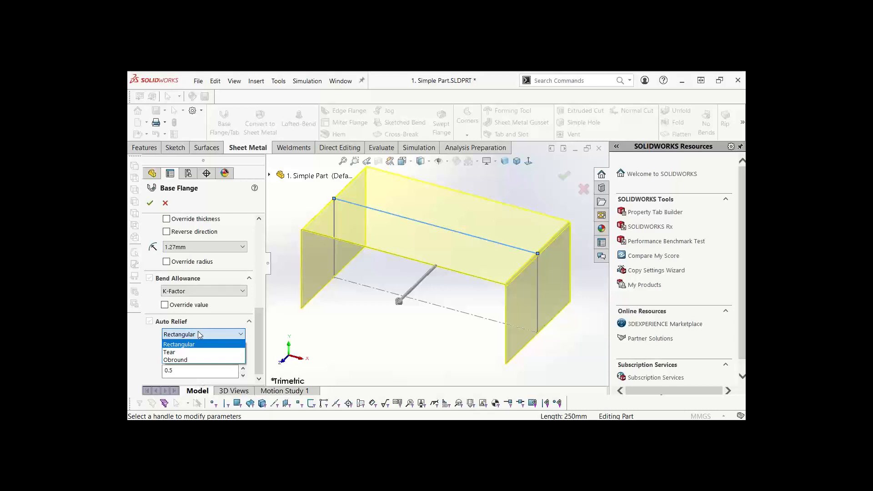
{"action": "left_click", "coordinate": [197, 333]}
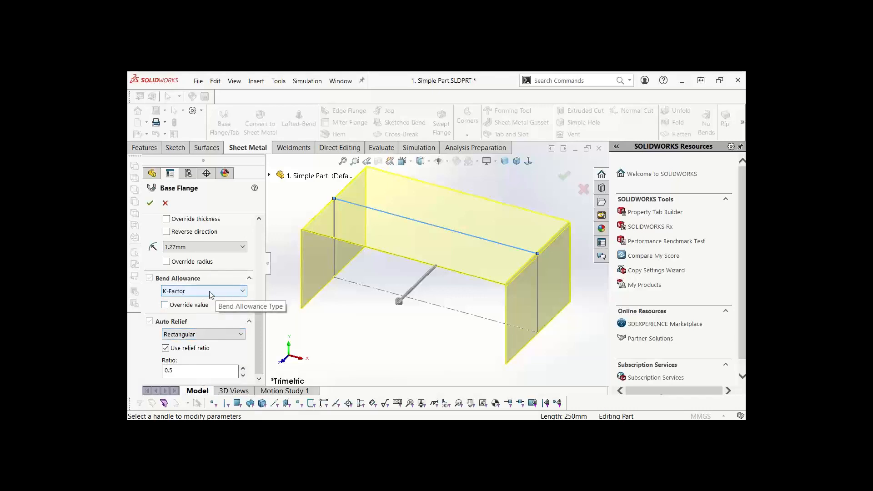
Step: Reverse the thickness direction so the material lies inside the sketch profile, and accept the base flange
{"action": "left_click_drag", "start_coordinate": [259, 331], "coordinate": [244, 246]}
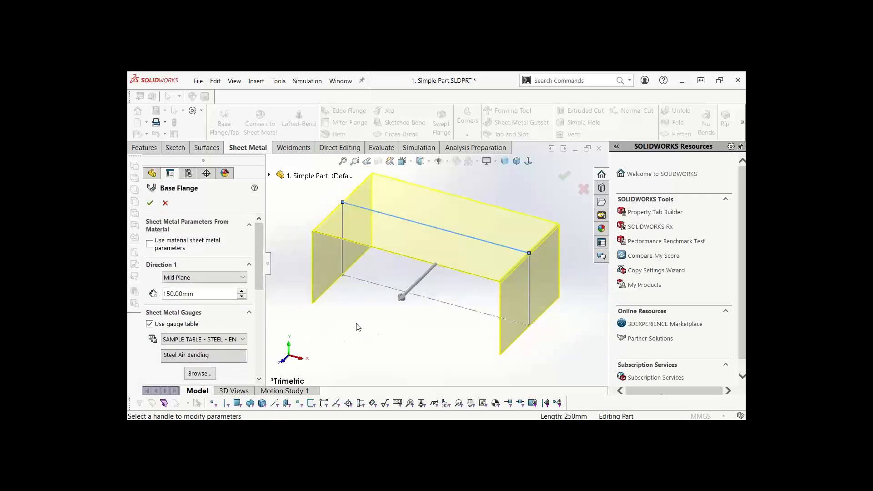
{"action": "key", "text": "space"}
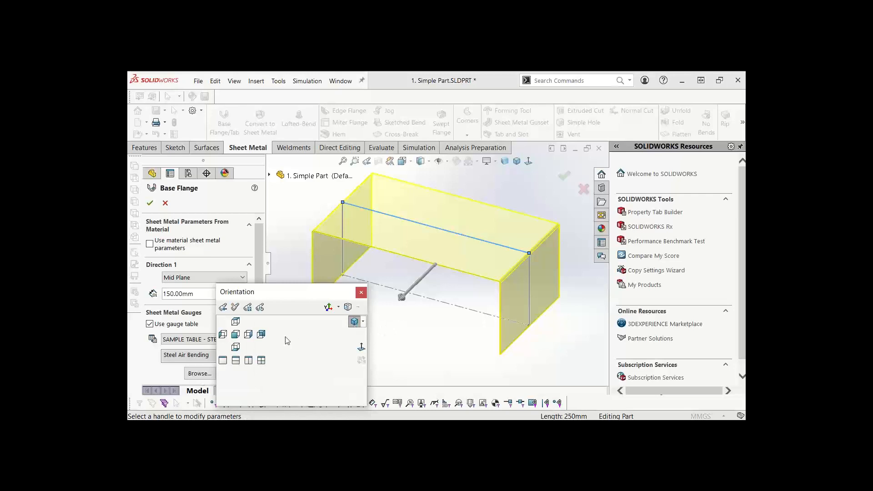
{"action": "left_click", "coordinate": [235, 335]}
{"action": "scroll", "coordinate": [366, 244], "scroll_direction": "down", "scroll_amount": 5}
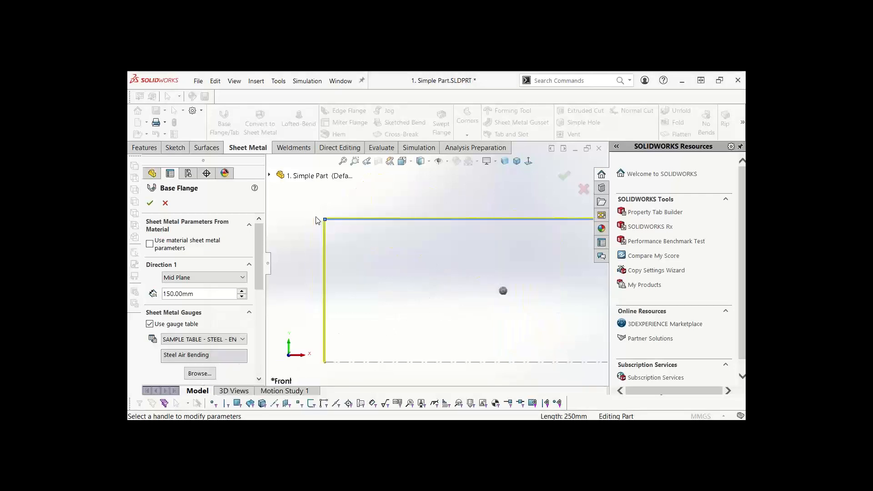
{"action": "scroll", "coordinate": [411, 248], "scroll_direction": "down", "scroll_amount": 1}
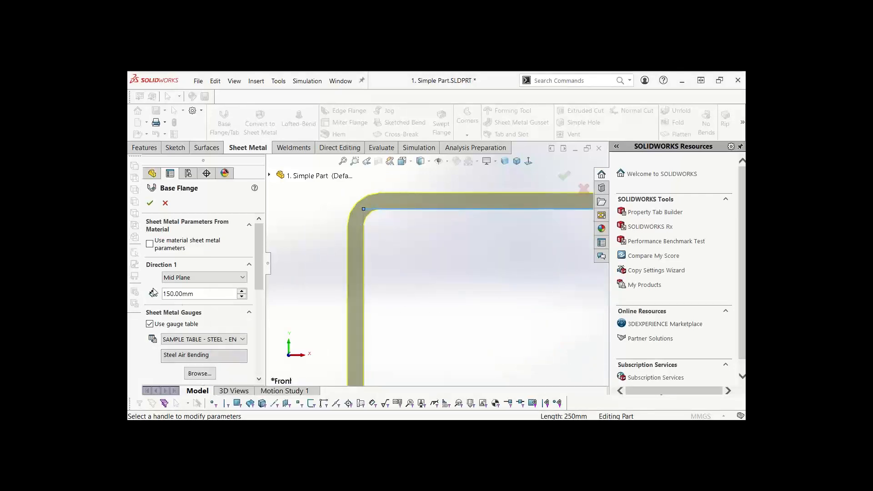
{"action": "left_click_drag", "start_coordinate": [261, 247], "coordinate": [262, 299]}
{"action": "left_click", "coordinate": [167, 313]}
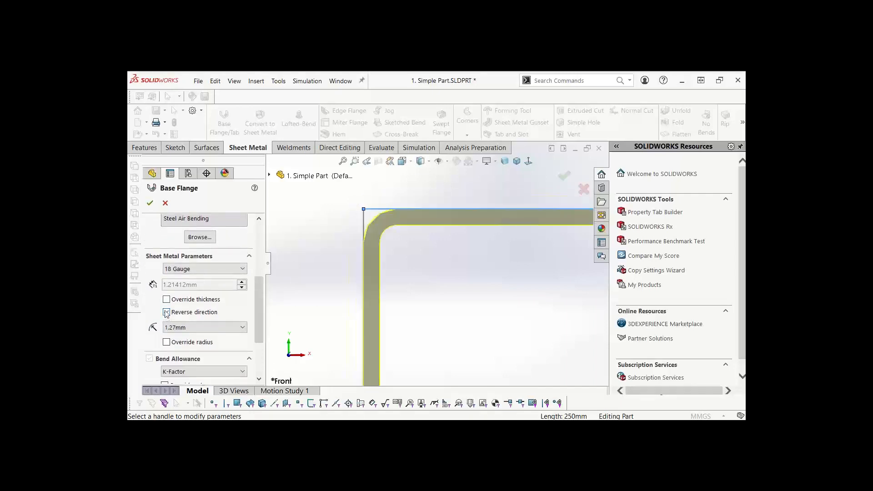
{"action": "left_click", "coordinate": [150, 203]}
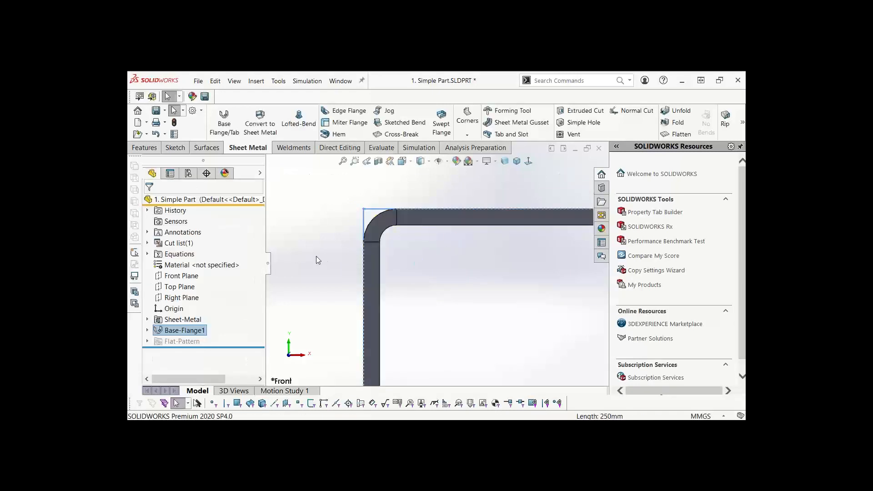
Step: Assign Plain Carbon Steel as the material of the part
{"action": "middle_click_drag", "start_coordinate": [316, 254], "coordinate": [492, 216]}
{"action": "scroll", "coordinate": [491, 245], "scroll_direction": "up", "scroll_amount": 5}
{"action": "key", "text": "Escape"}
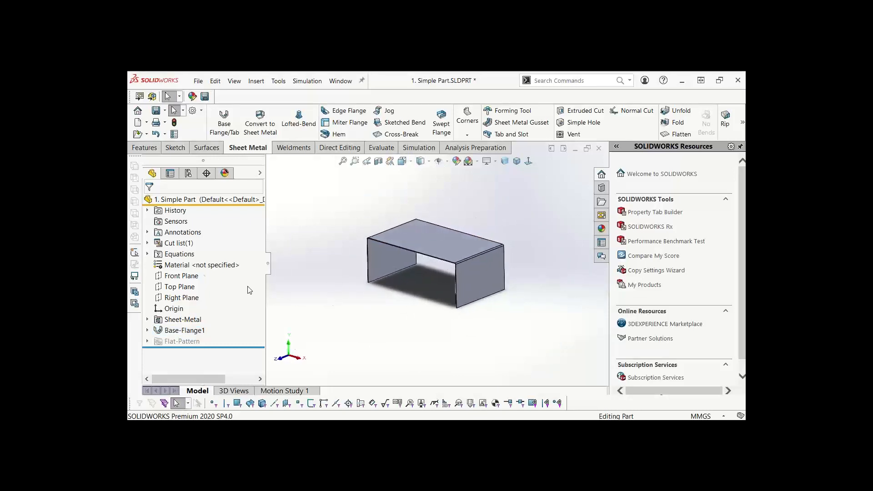
{"action": "right_click", "coordinate": [200, 265]}
{"action": "left_click", "coordinate": [244, 160]}
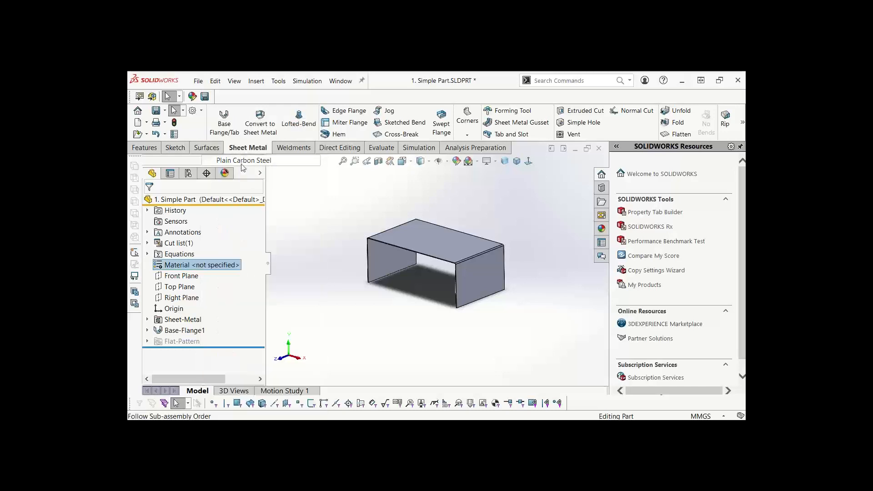
Step: Turn off the shadow display beneath the part in the graphics area
{"action": "middle_click_drag", "start_coordinate": [488, 231], "coordinate": [487, 225]}
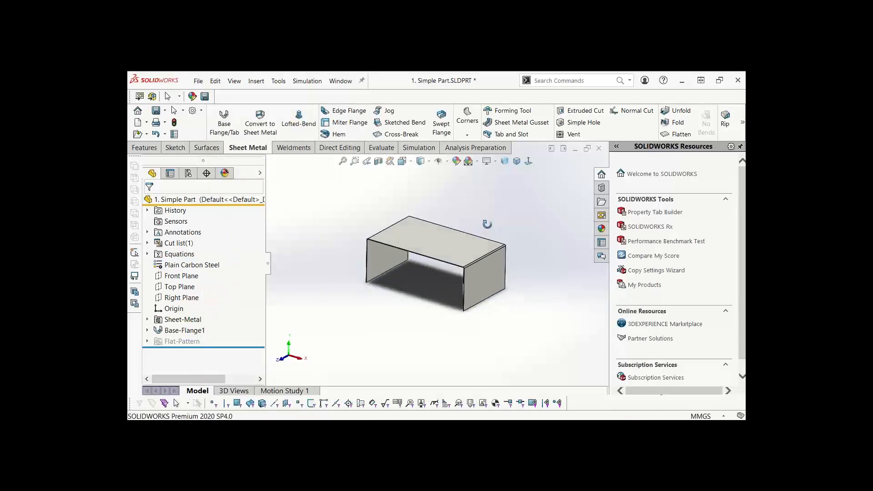
{"action": "scroll", "coordinate": [426, 274], "scroll_direction": "down", "scroll_amount": 3}
{"action": "scroll", "coordinate": [427, 274], "scroll_direction": "up", "scroll_amount": 2}
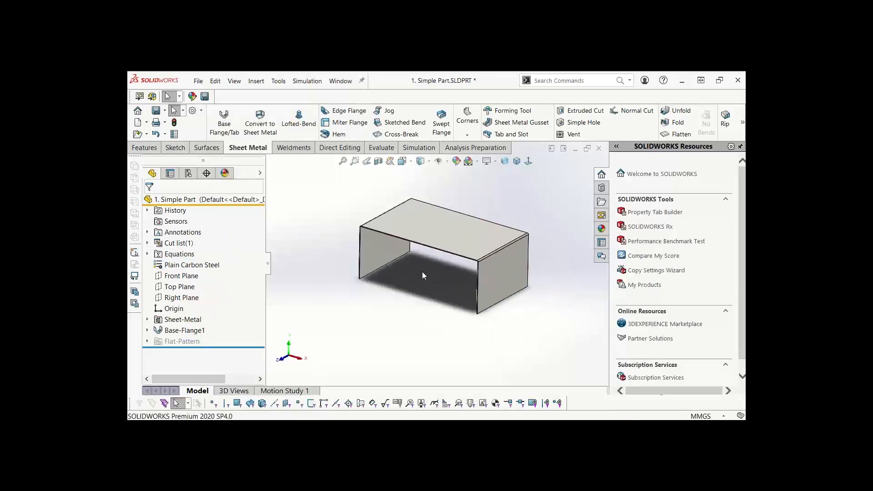
{"action": "left_click", "coordinate": [487, 161]}
{"action": "left_click", "coordinate": [508, 188]}
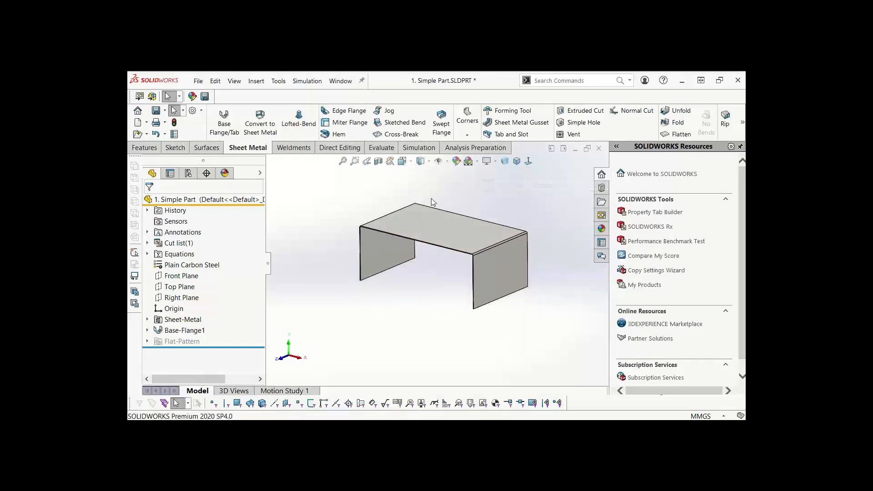
Step: Start an edge flange along the front edges of both legs and the top, reversing its direction so it points inward
{"action": "middle_click_drag", "start_coordinate": [431, 198], "coordinate": [528, 228]}
{"action": "middle_click_drag", "start_coordinate": [427, 202], "coordinate": [429, 195]}
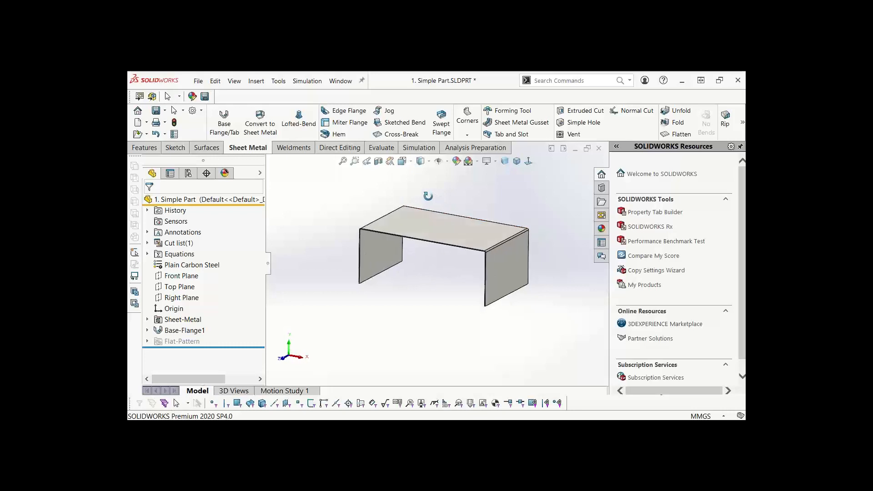
{"action": "left_click", "coordinate": [345, 112]}
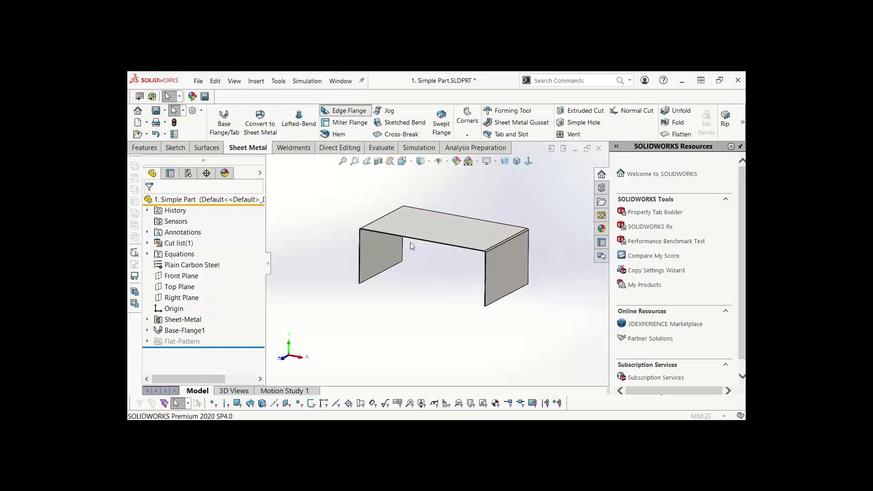
{"action": "left_click", "coordinate": [361, 261]}
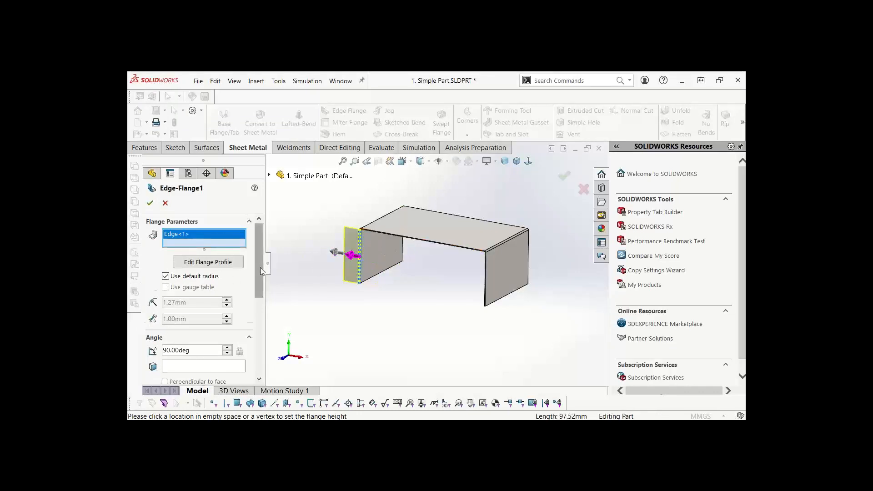
{"action": "left_click_drag", "start_coordinate": [260, 267], "coordinate": [259, 310]}
{"action": "left_click", "coordinate": [153, 331]}
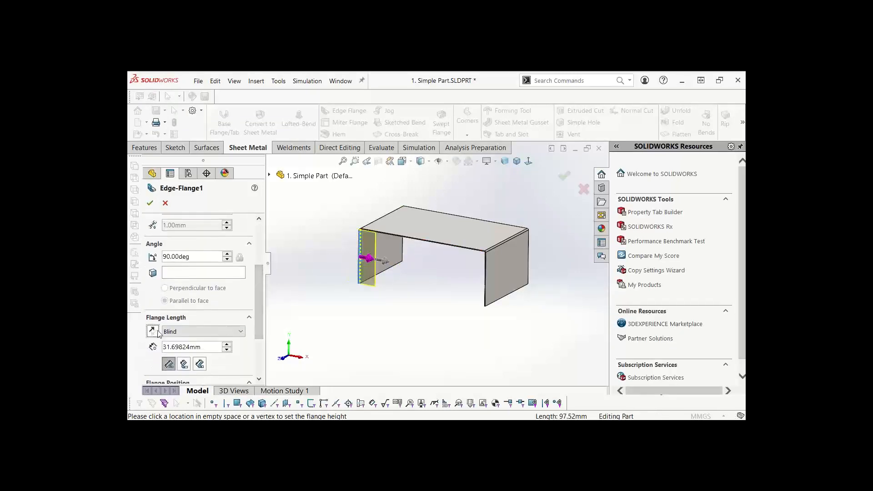
{"action": "left_click", "coordinate": [430, 242]}
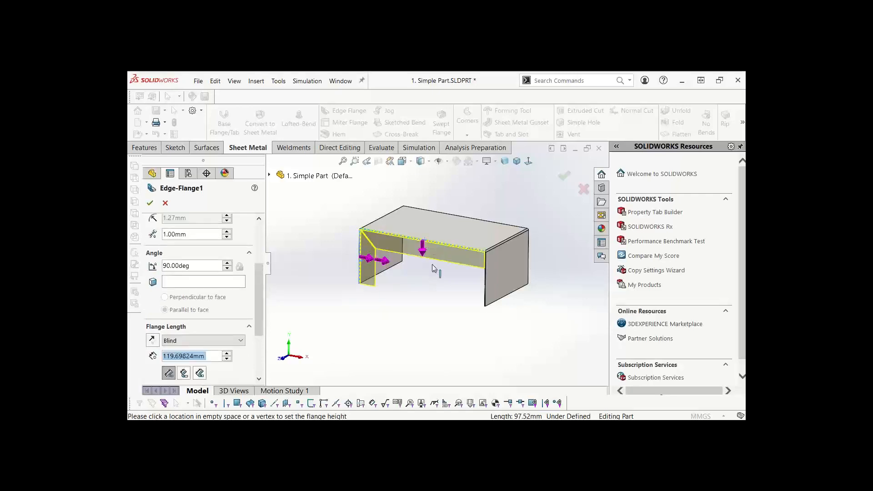
{"action": "scroll", "coordinate": [371, 259], "scroll_direction": "down", "scroll_amount": 3}
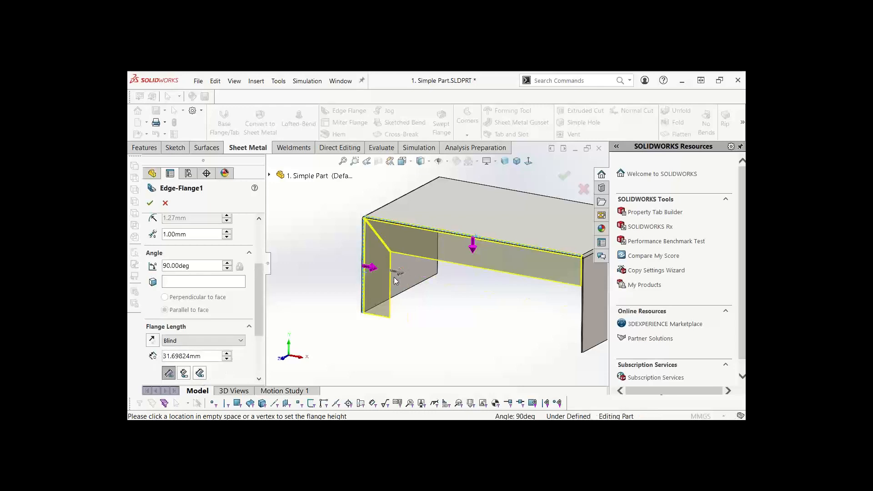
{"action": "left_click", "coordinate": [584, 315]}
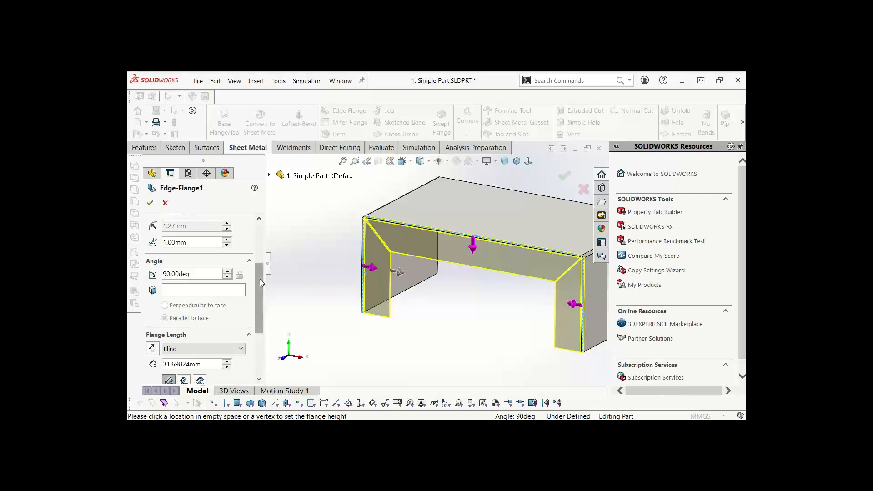
Step: Set the blind length of the edge flanges to 25 mm
{"action": "scroll", "coordinate": [201, 329], "scroll_direction": "down", "scroll_amount": 2}
{"action": "double_click", "coordinate": [203, 329]}
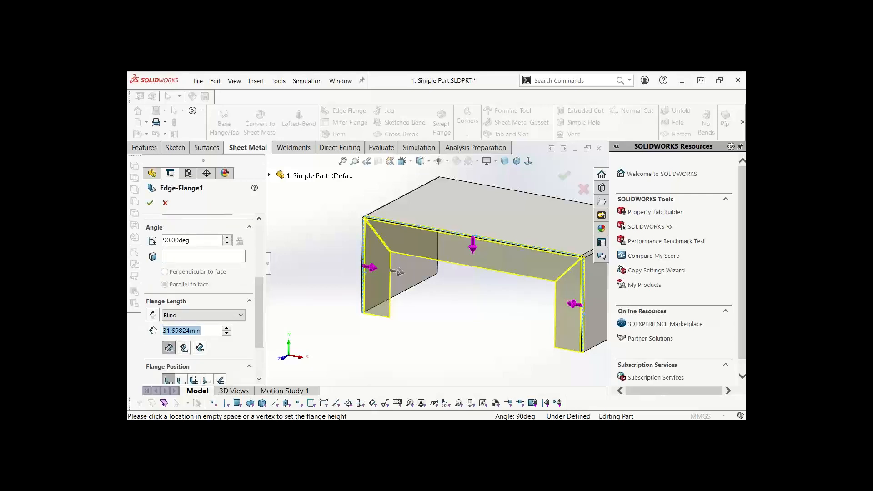
{"action": "type", "text": "25"}
{"action": "key", "text": "Return"}
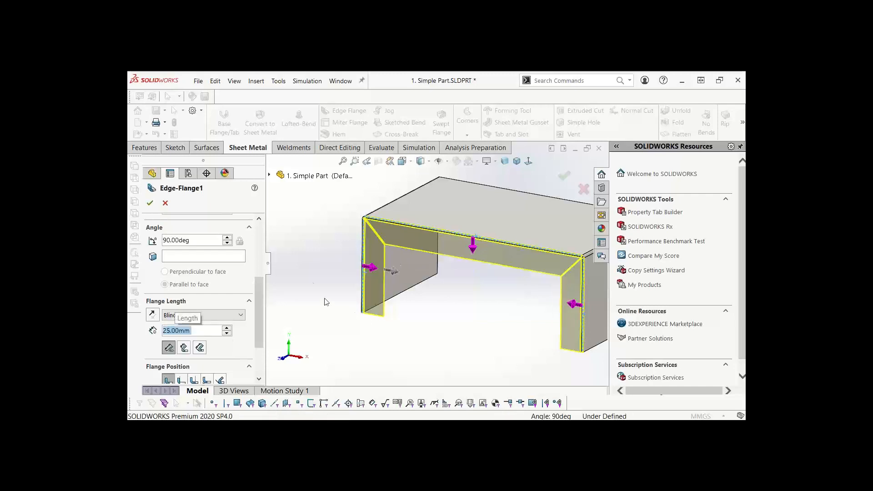
Step: Compare Material Outside and Bend Outside positions in the right view, keep Material Inside with side bends untrimmed, and accept the edge flange
{"action": "left_click_drag", "start_coordinate": [259, 290], "coordinate": [258, 320]}
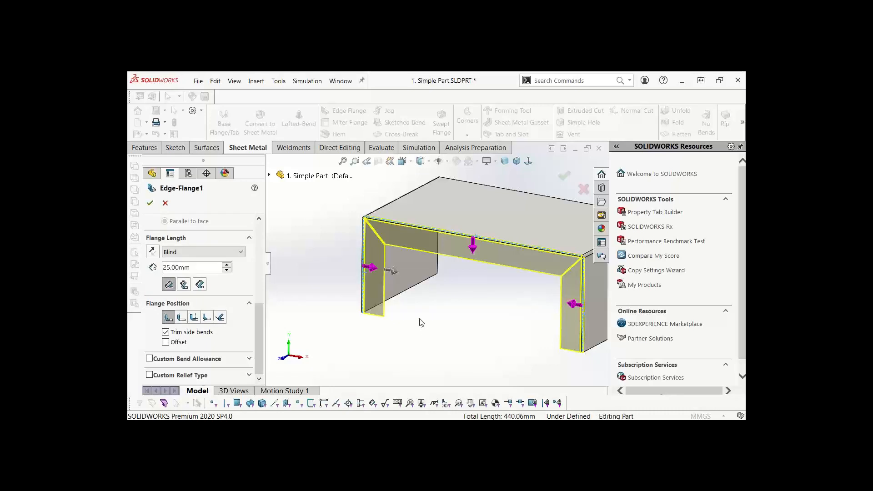
{"action": "key", "text": "space"}
{"action": "left_click", "coordinate": [453, 349]}
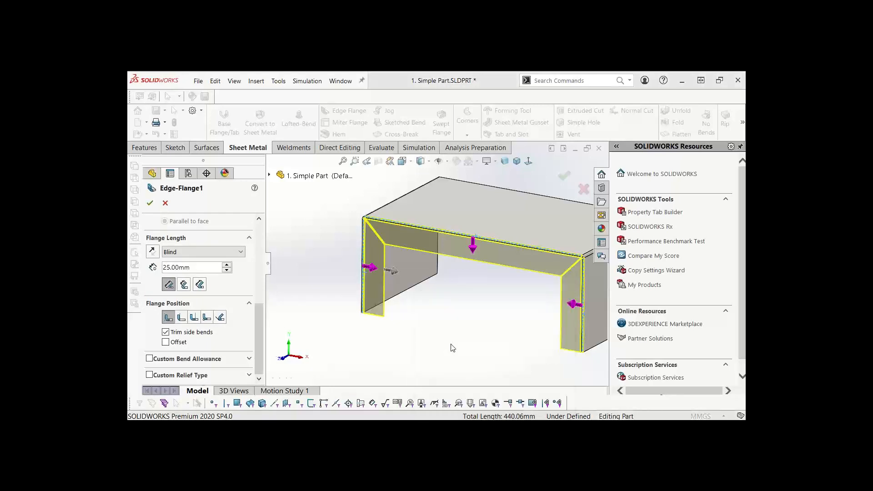
{"action": "scroll", "coordinate": [366, 255], "scroll_direction": "down", "scroll_amount": 3}
{"action": "scroll", "coordinate": [398, 255], "scroll_direction": "down", "scroll_amount": 2}
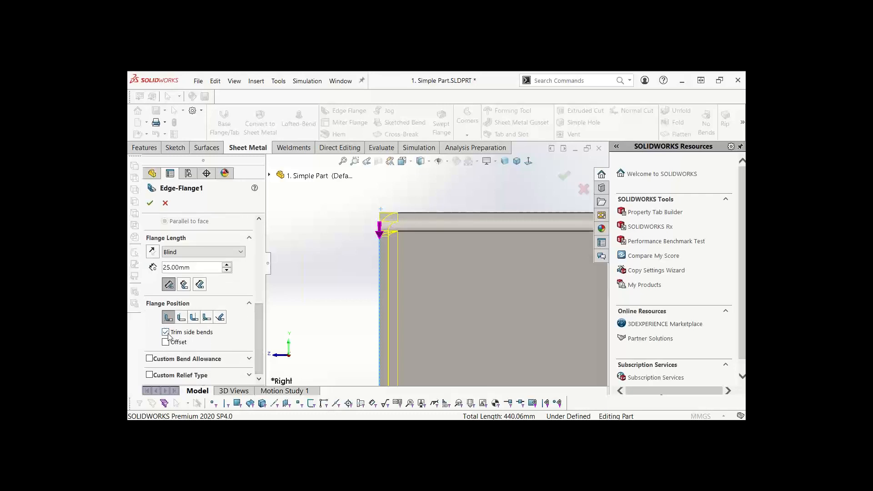
{"action": "left_click", "coordinate": [182, 318]}
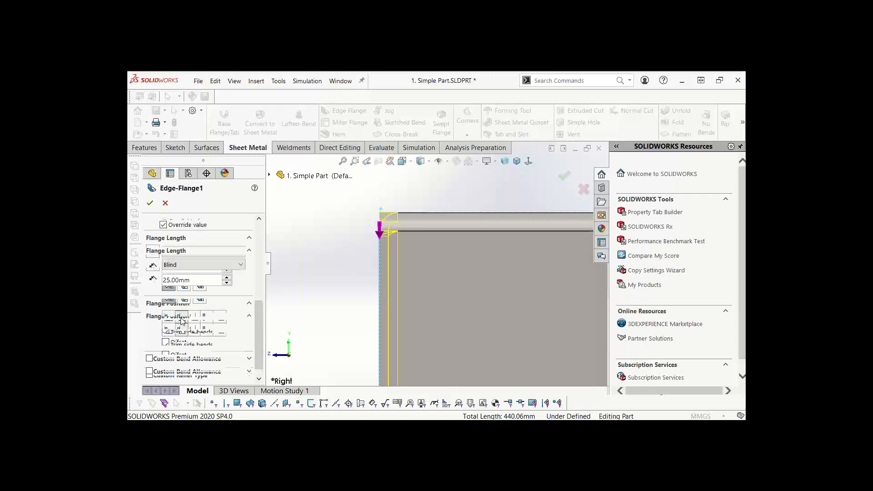
{"action": "left_click", "coordinate": [195, 318]}
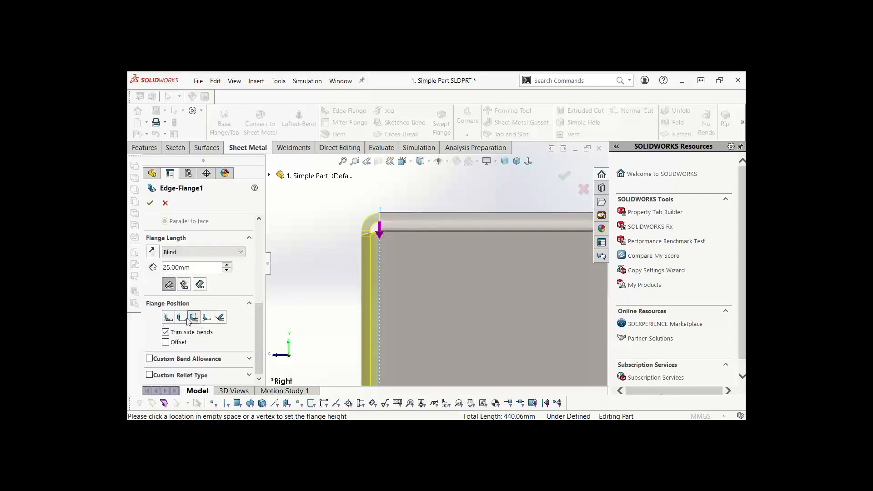
{"action": "left_click", "coordinate": [181, 318]}
{"action": "left_click", "coordinate": [169, 318]}
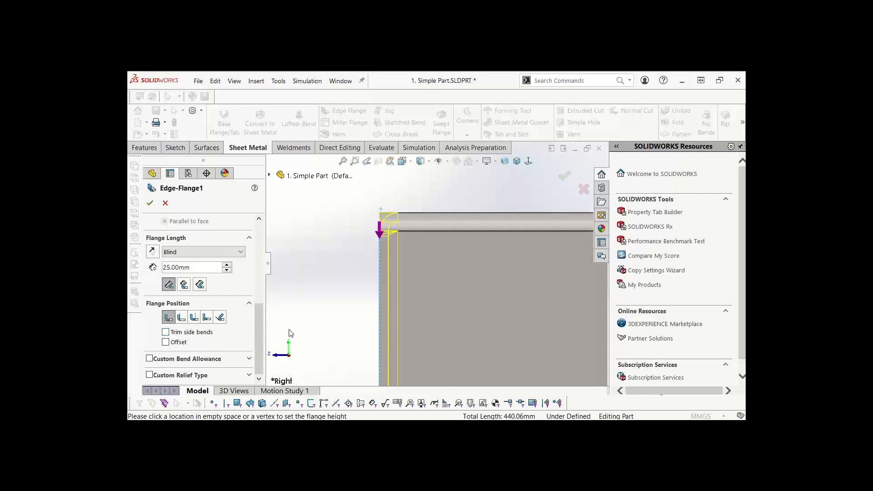
{"action": "left_click", "coordinate": [149, 204]}
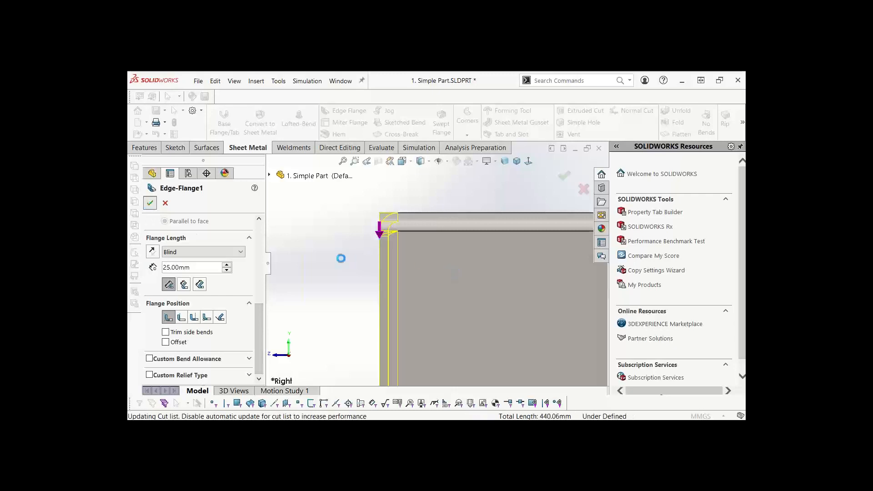
Step: Edit the edge flange feature and enable trimming of the side bends, checking the corner between the flanges
{"action": "key", "text": "f"}
{"action": "scroll", "coordinate": [463, 230], "scroll_direction": "down", "scroll_amount": 2}
{"action": "middle_click_drag", "start_coordinate": [463, 231], "coordinate": [455, 252]}
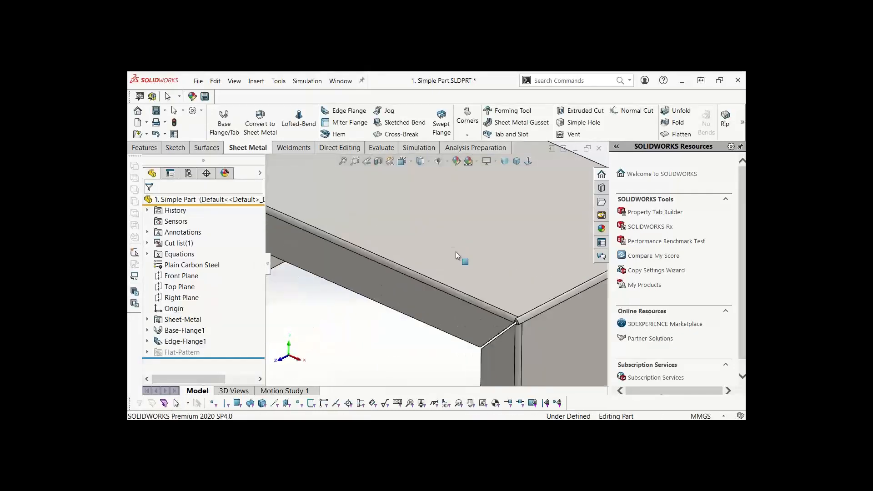
{"action": "scroll", "coordinate": [455, 252], "scroll_direction": "up", "scroll_amount": 3}
{"action": "scroll", "coordinate": [483, 300], "scroll_direction": "down", "scroll_amount": 3}
{"action": "scroll", "coordinate": [479, 292], "scroll_direction": "down", "scroll_amount": 4}
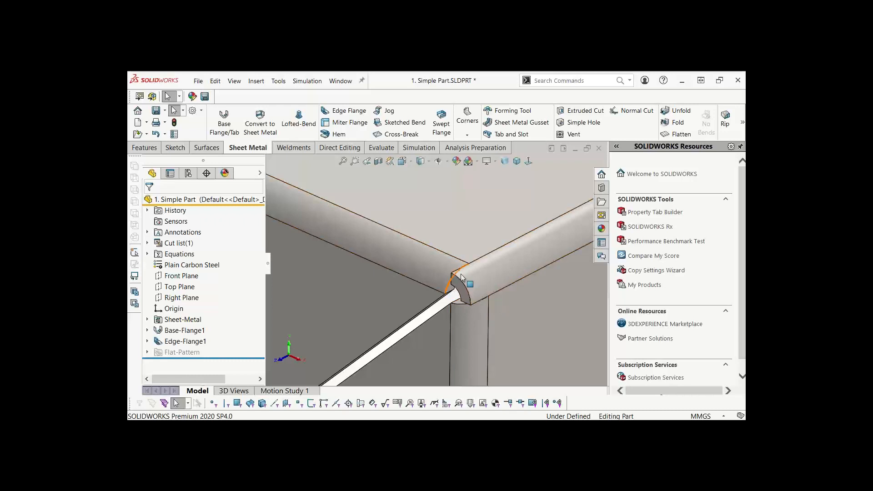
{"action": "left_click", "coordinate": [182, 341]}
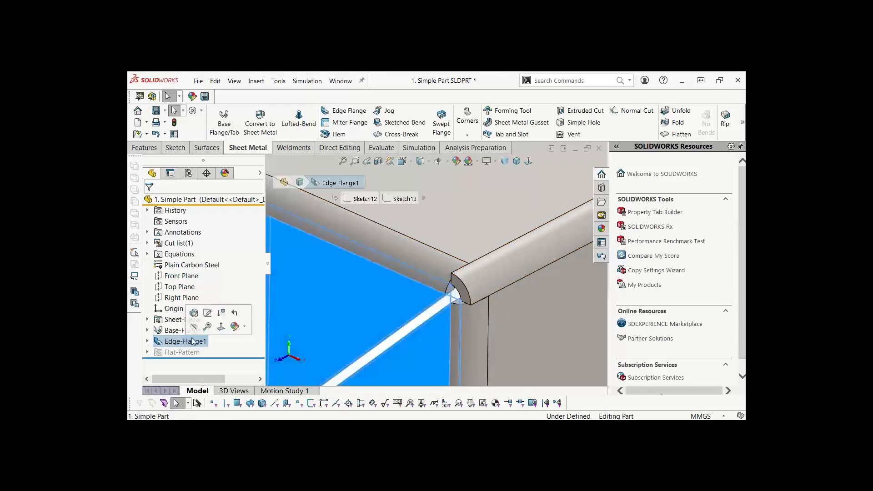
{"action": "left_click", "coordinate": [198, 312]}
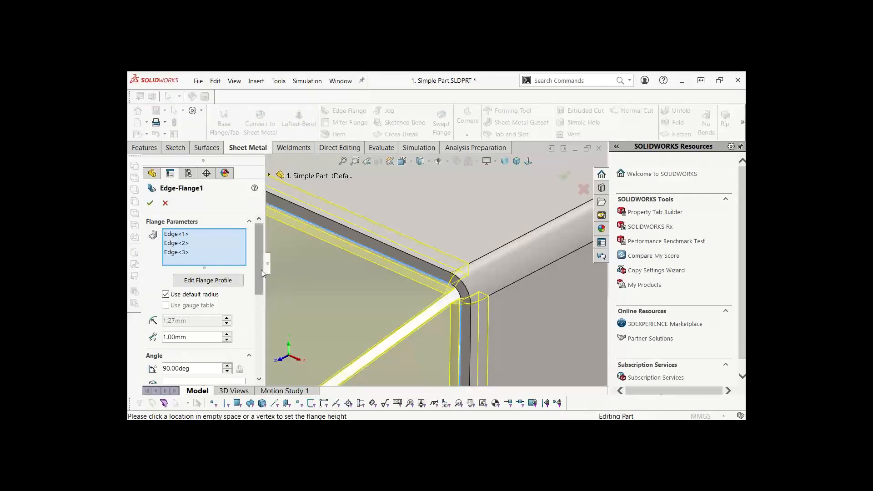
{"action": "left_click_drag", "start_coordinate": [261, 269], "coordinate": [260, 332]}
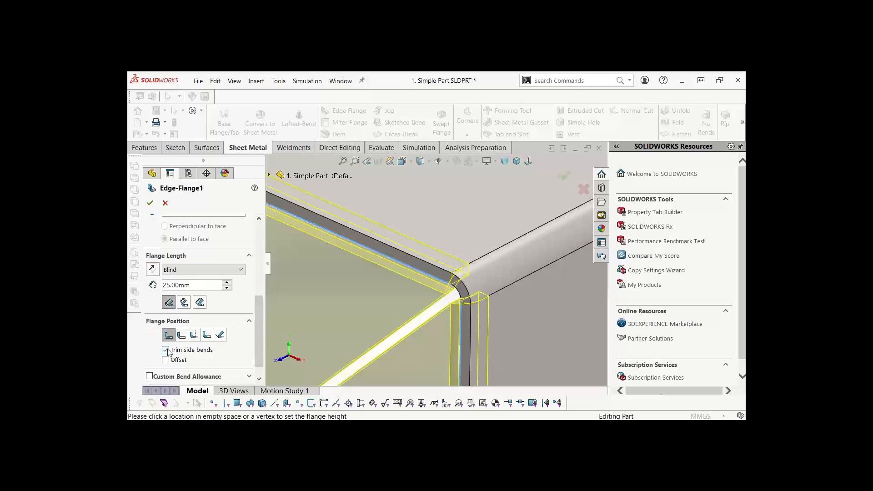
{"action": "scroll", "coordinate": [443, 297], "scroll_direction": "up", "scroll_amount": 2}
{"action": "scroll", "coordinate": [425, 299], "scroll_direction": "down", "scroll_amount": 4}
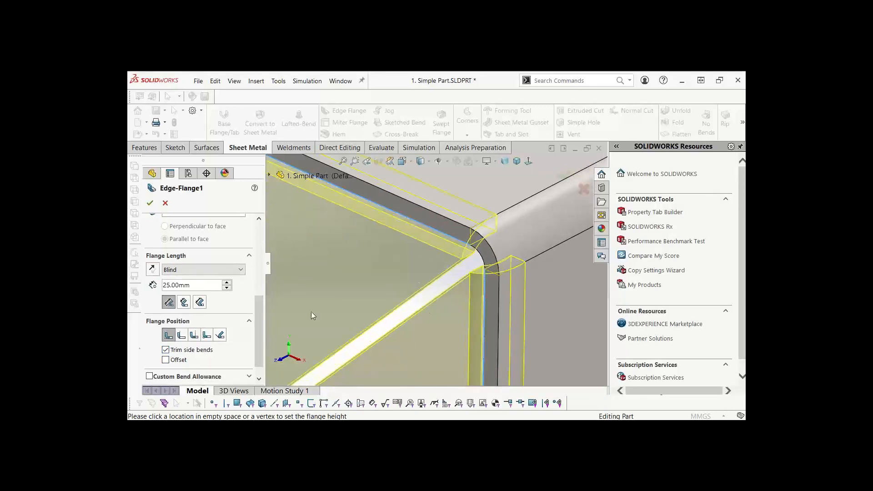
Step: Try a gap distance of 0.1 mm between the edge flanges
{"action": "left_click_drag", "start_coordinate": [257, 322], "coordinate": [252, 281]}
{"action": "left_click_drag", "start_coordinate": [190, 265], "coordinate": [174, 264]}
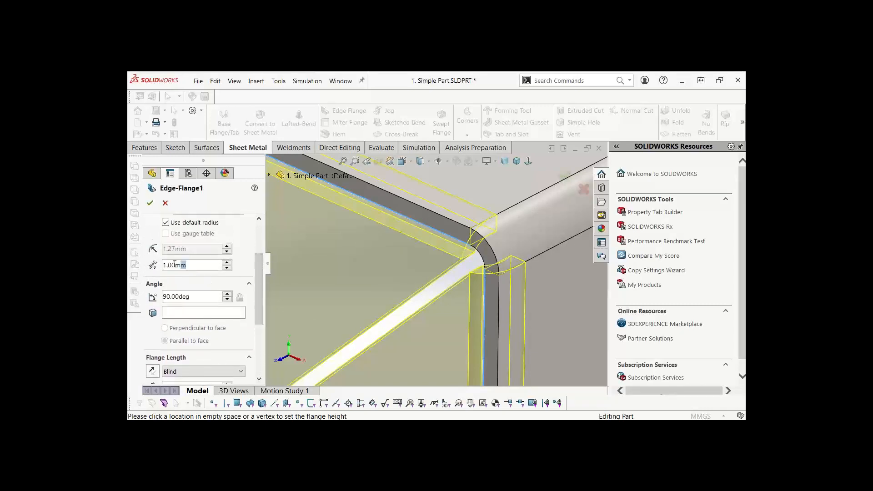
{"action": "type", "text": "0.1"}
{"action": "key", "text": "Return"}
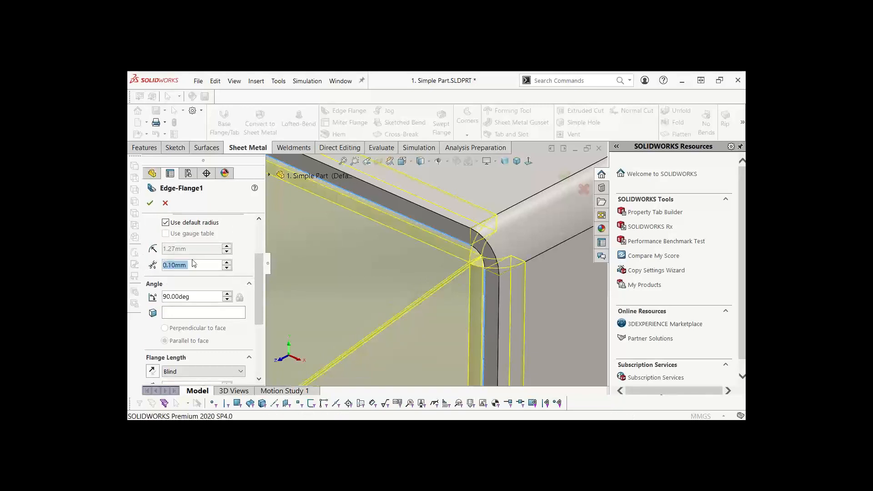
Step: Set the flange gap distance back to 1 mm and accept the edge flange edit
{"action": "left_click_drag", "start_coordinate": [172, 265], "coordinate": [139, 259]}
{"action": "type", "text": "1"}
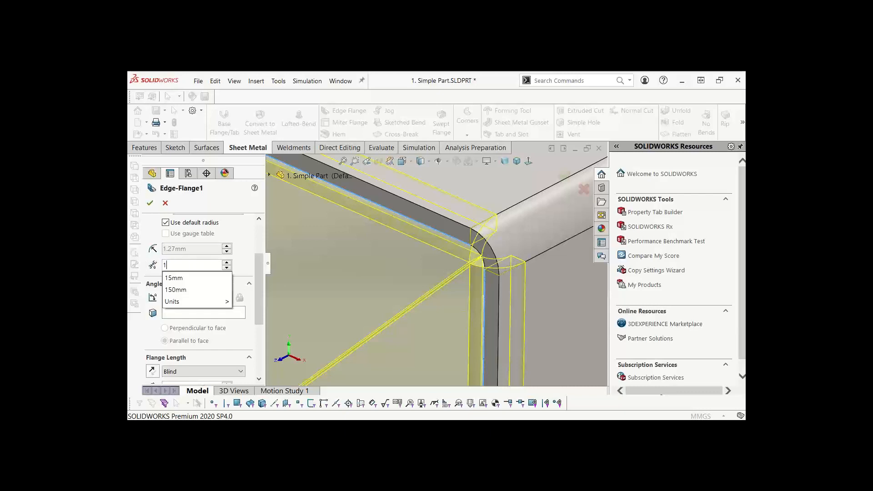
{"action": "key", "text": "Return"}
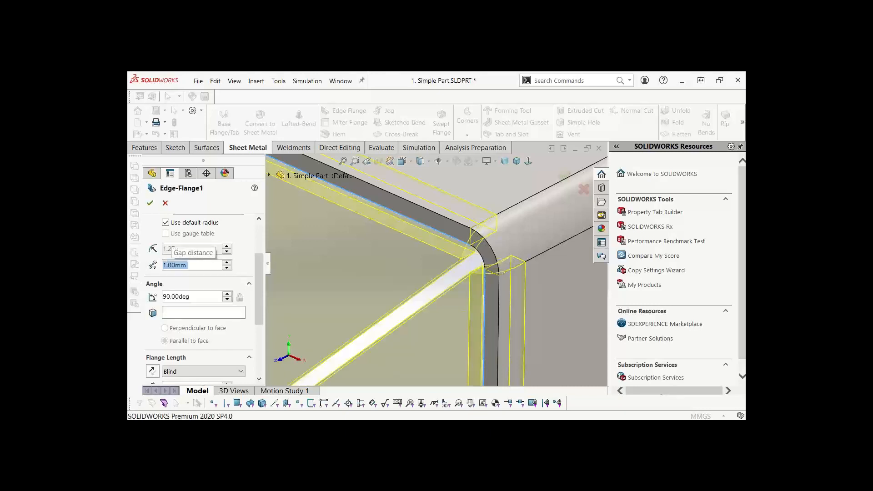
{"action": "left_click", "coordinate": [149, 203]}
Step: Start a sketch on the outer face of the horizontal front flange and orient the view normal to it
{"action": "key", "text": "f"}
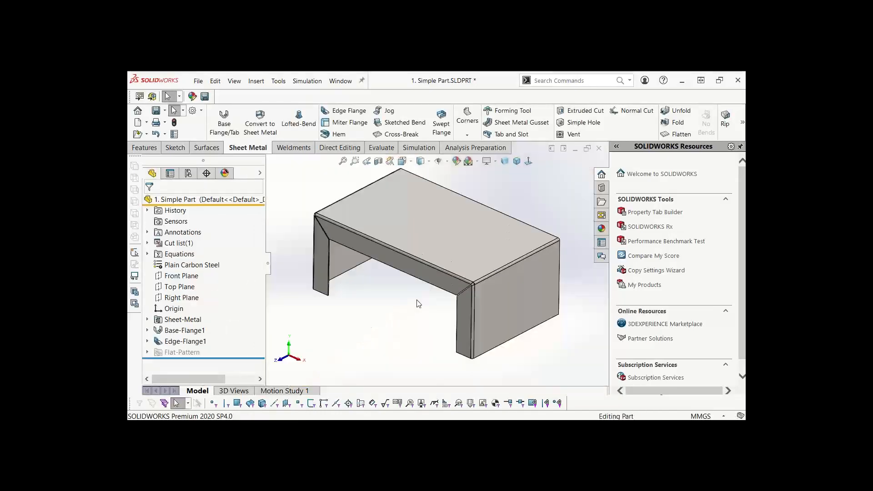
{"action": "middle_click_drag", "start_coordinate": [390, 286], "coordinate": [420, 267]}
{"action": "scroll", "coordinate": [430, 260], "scroll_direction": "down", "scroll_amount": 3}
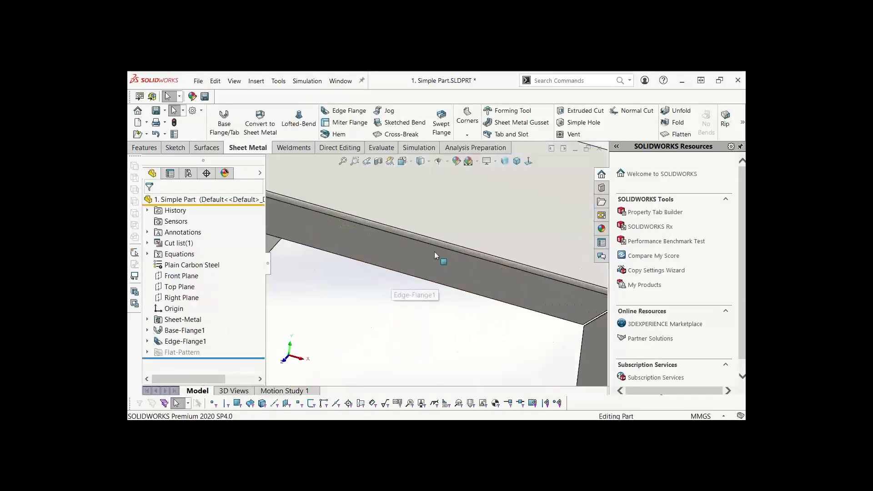
{"action": "left_click", "coordinate": [424, 265]}
{"action": "left_click", "coordinate": [470, 239]}
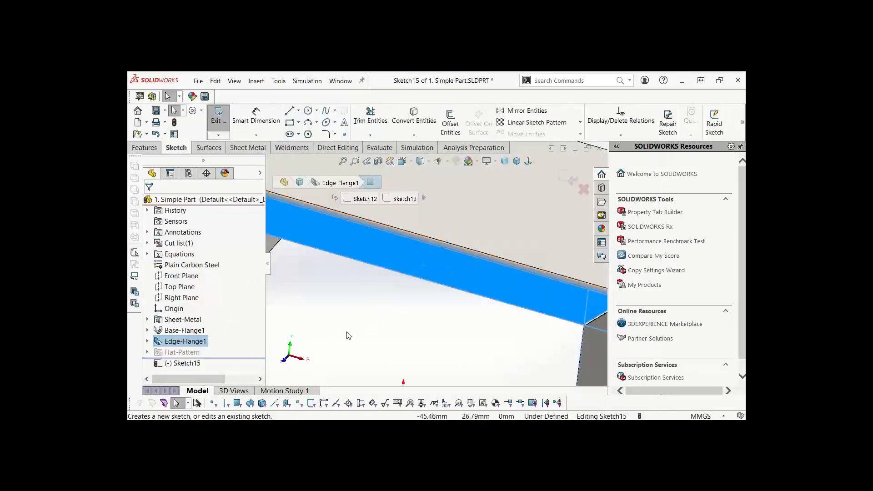
{"action": "key", "text": "space"}
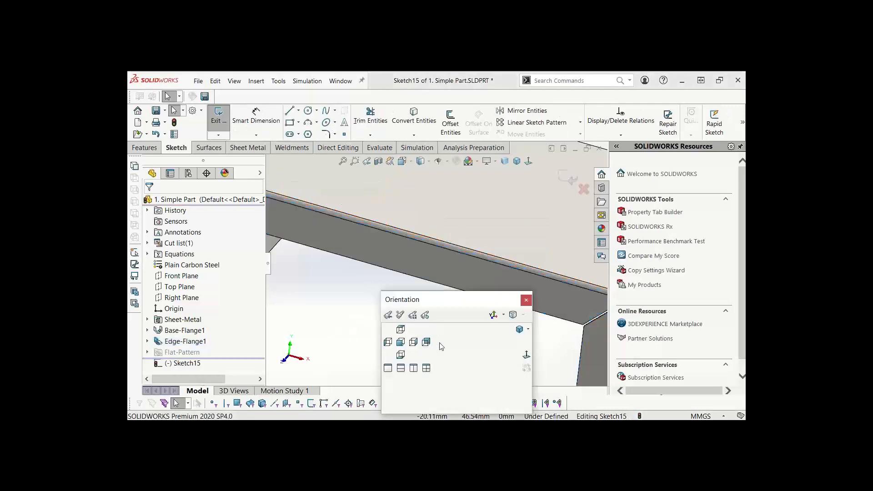
{"action": "left_click", "coordinate": [527, 354]}
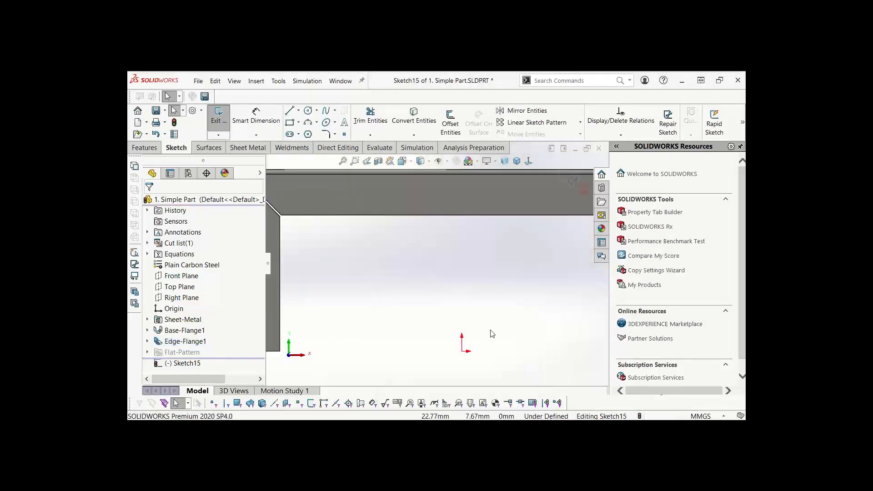
Step: Draw a 15 mm diameter circle centred on the midpoint of the horizontal front flange's lower edge
{"action": "left_click", "coordinate": [308, 111]}
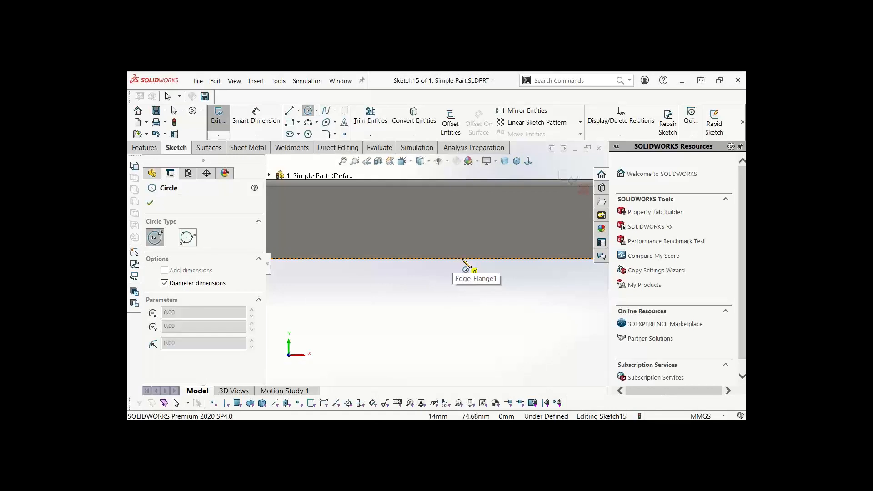
{"action": "scroll", "coordinate": [459, 266], "scroll_direction": "up", "scroll_amount": 2}
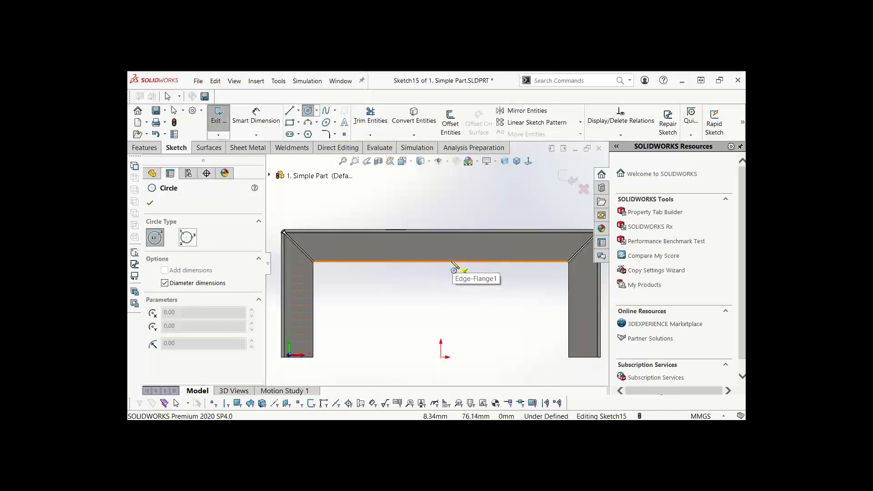
{"action": "left_click", "coordinate": [441, 262]}
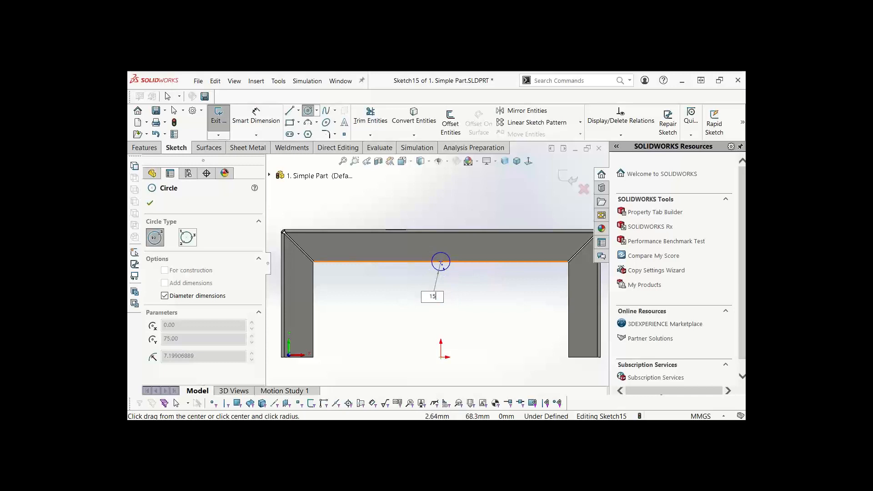
{"action": "key", "text": "Return"}
{"action": "key", "text": "Escape"}
{"action": "scroll", "coordinate": [437, 265], "scroll_direction": "down", "scroll_amount": 3}
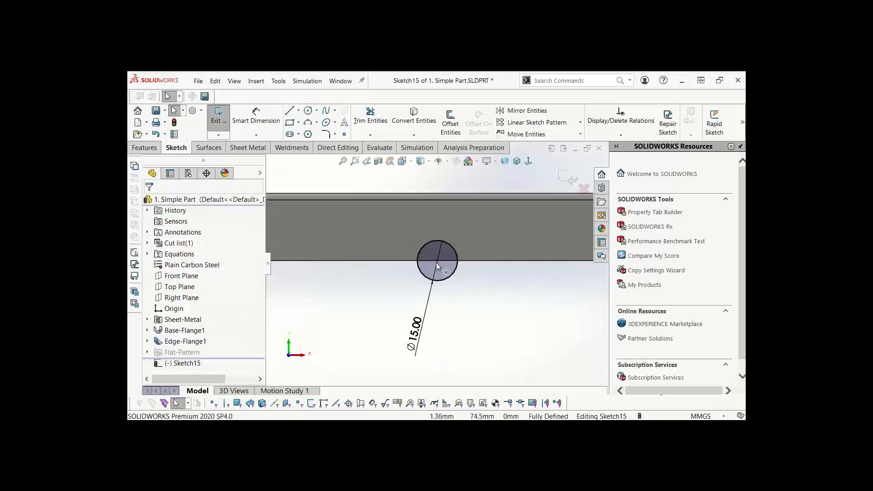
Step: Exit the circle sketch and create a Base Flange/Tab from it, merged with the front flange
{"action": "mouse_move", "coordinate": [370, 324]}
{"action": "right_mouse_down"}
{"action": "mouse_move", "coordinate": [360, 321]}
{"action": "mouse_move", "coordinate": [394, 292]}
{"action": "right_mouse_up"}
{"action": "left_click", "coordinate": [379, 293]}
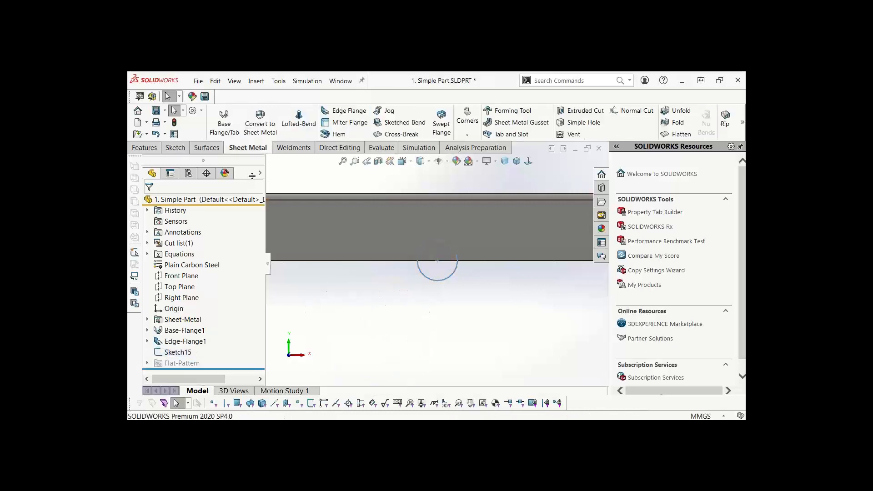
{"action": "left_click", "coordinate": [223, 119]}
{"action": "left_click", "coordinate": [443, 280]}
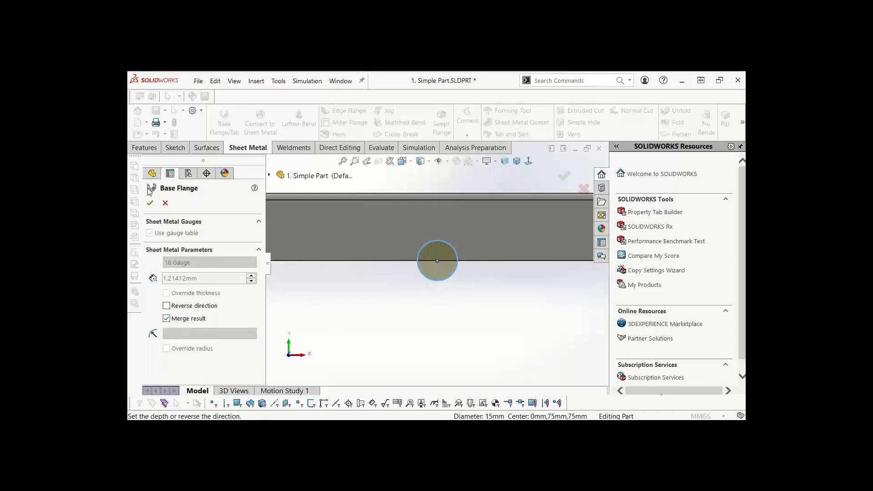
{"action": "left_click", "coordinate": [149, 204]}
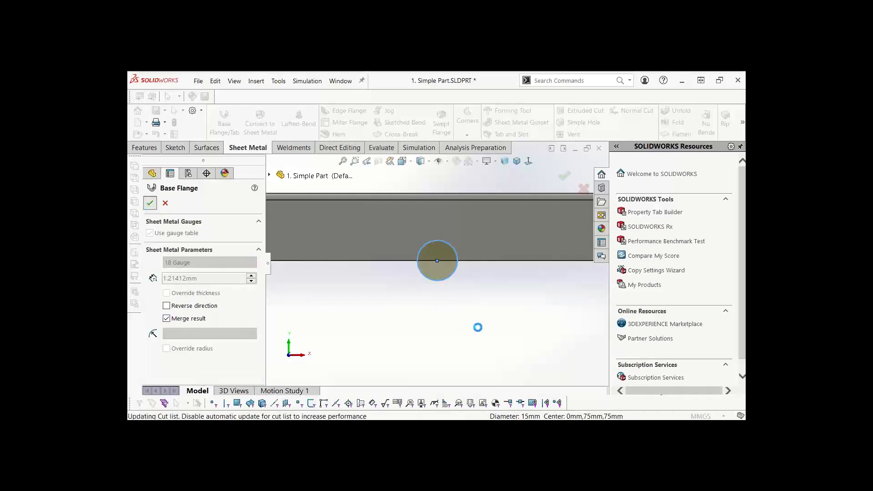
Step: Start a sketch on the front flange's outer face, including the new rounded tab, and orient the view normal to it
{"action": "middle_click_drag", "start_coordinate": [503, 297], "coordinate": [460, 284]}
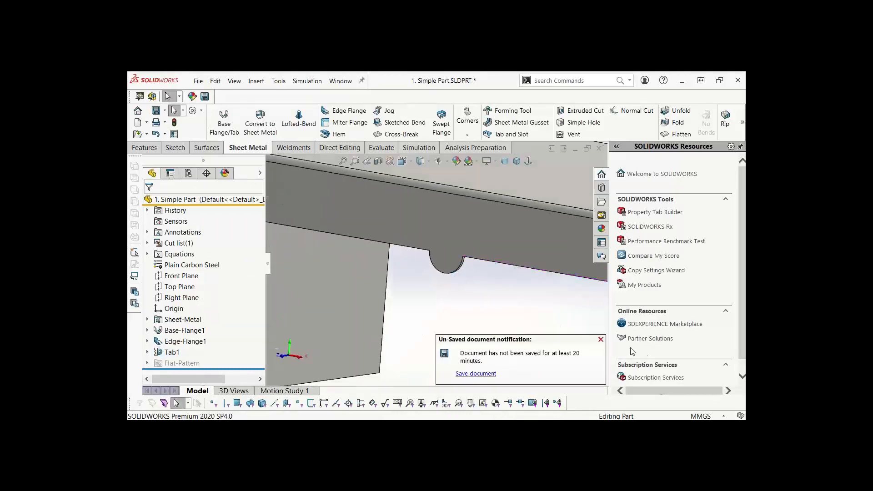
{"action": "left_click", "coordinate": [441, 257]}
{"action": "left_click", "coordinate": [482, 231]}
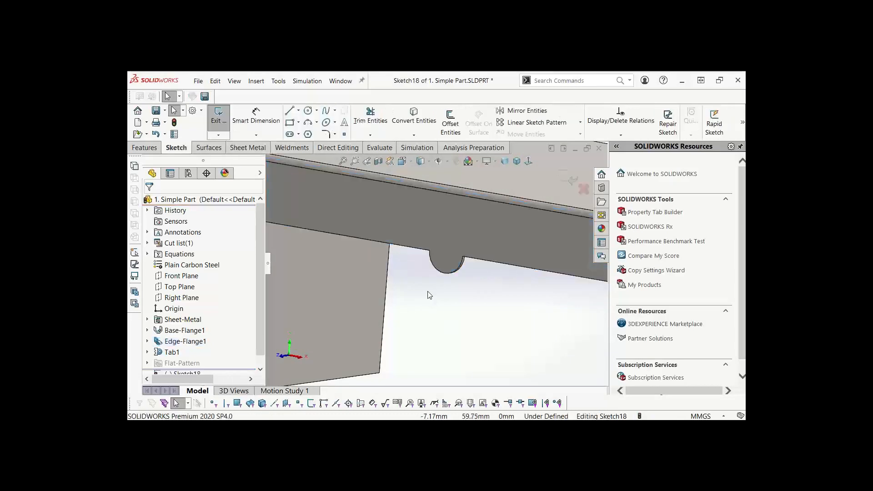
{"action": "key", "text": "space"}
{"action": "left_click", "coordinate": [585, 350]}
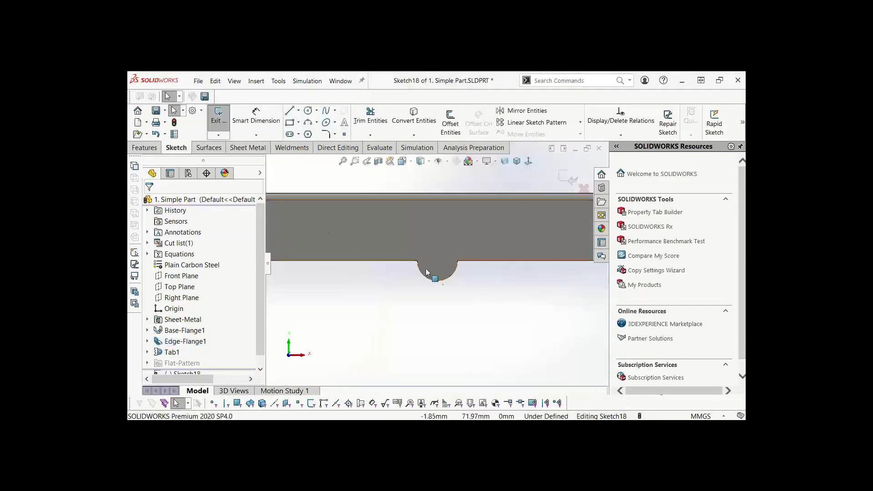
Step: Draw a 5 mm diameter circle concentric with the rounded tab on the front flange
{"action": "left_click", "coordinate": [308, 110]}
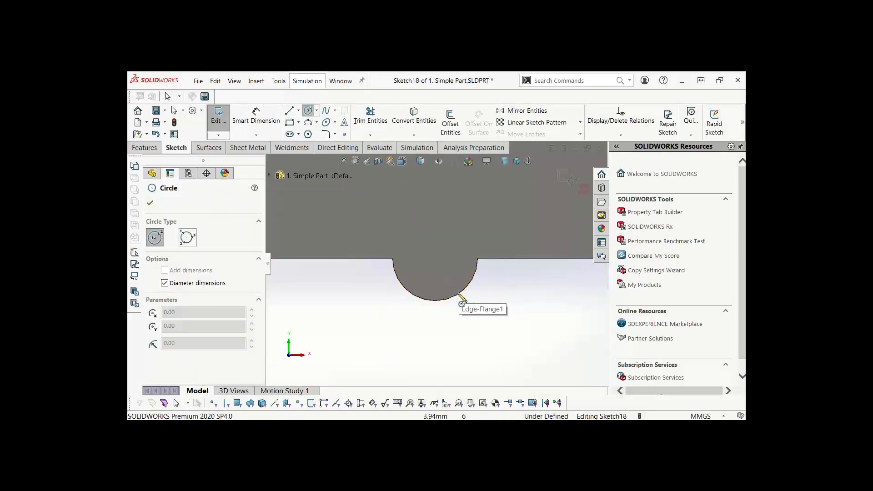
{"action": "left_click", "coordinate": [434, 258]}
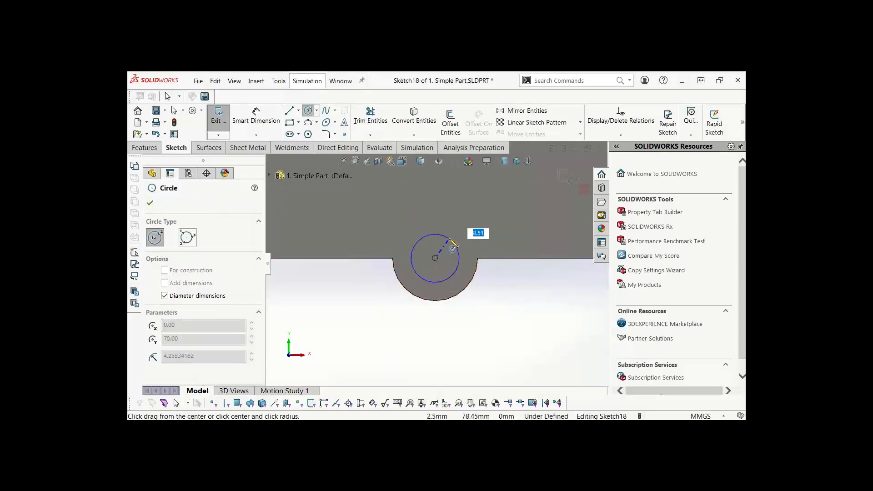
{"action": "type", "text": "5"}
{"action": "key", "text": "Return"}
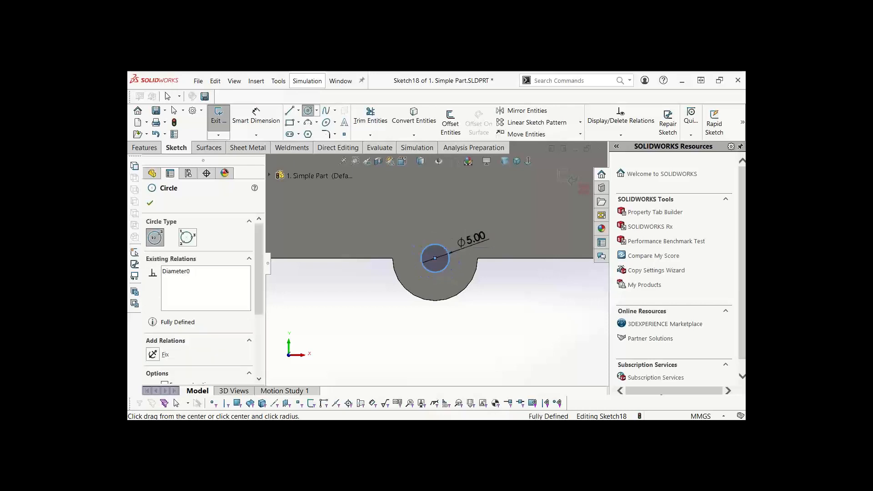
{"action": "key", "text": "Escape"}
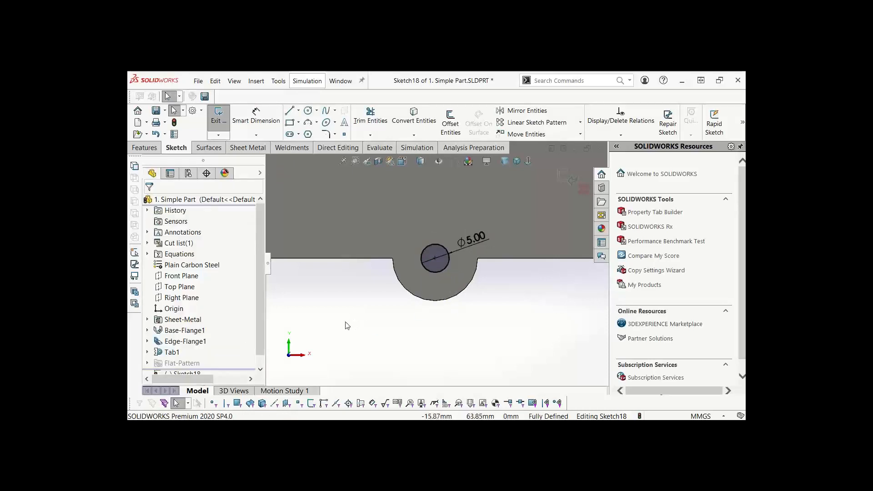
Step: Exit the sketch and cut the 5 mm circle through the tab with a blind Extruded Cut linked to thickness, keeping Normal cut enabled
{"action": "right_click_drag", "start_coordinate": [345, 322], "coordinate": [376, 296]}
{"action": "left_click", "coordinate": [346, 301]}
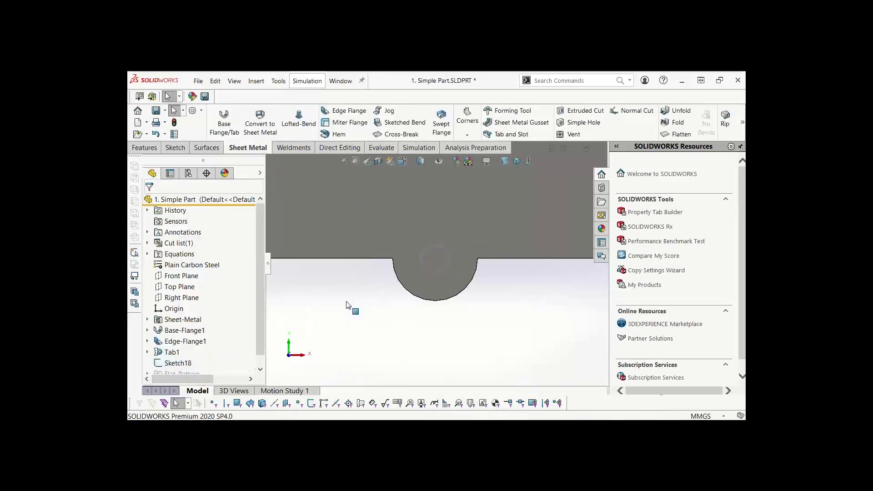
{"action": "left_click", "coordinate": [583, 115]}
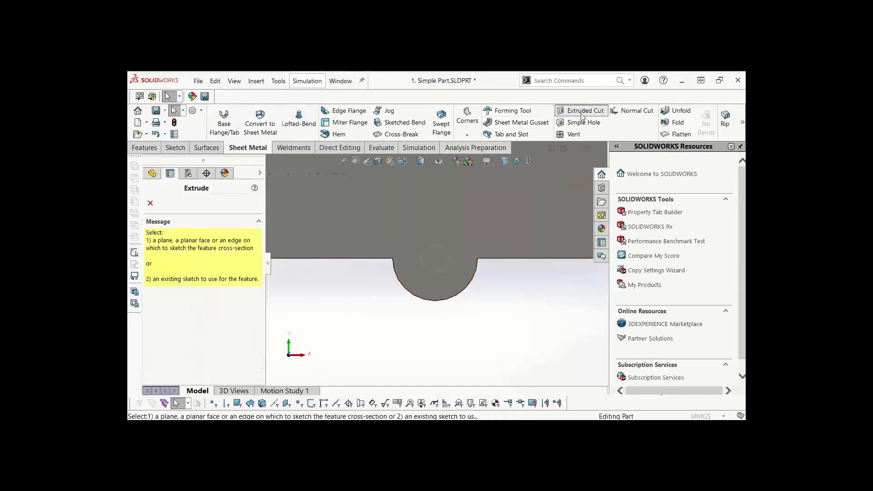
{"action": "left_click", "coordinate": [436, 272]}
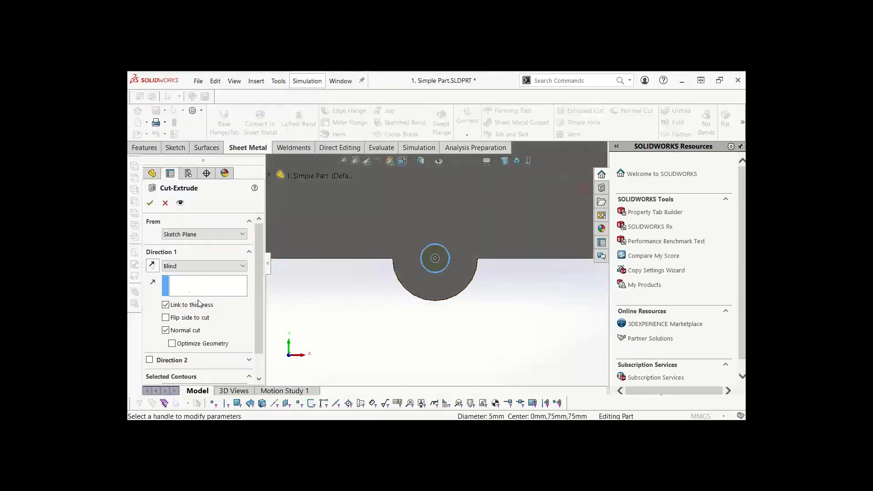
{"action": "left_click", "coordinate": [166, 306]}
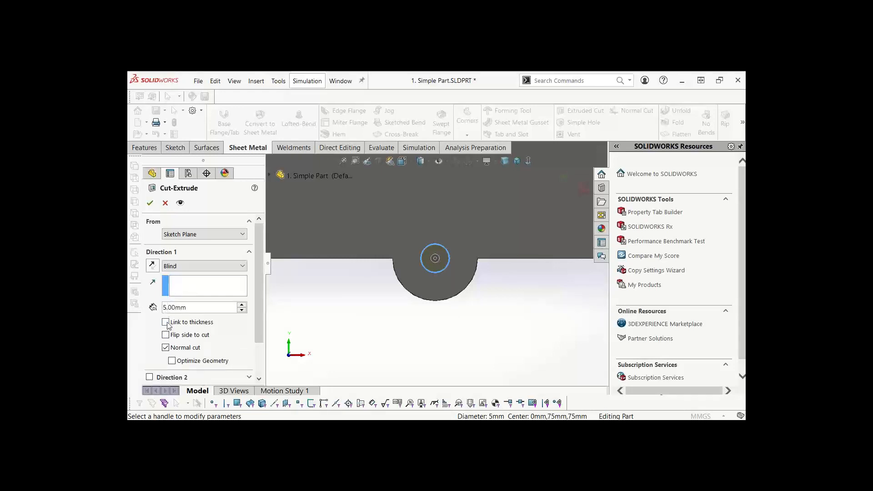
{"action": "left_click", "coordinate": [166, 322]}
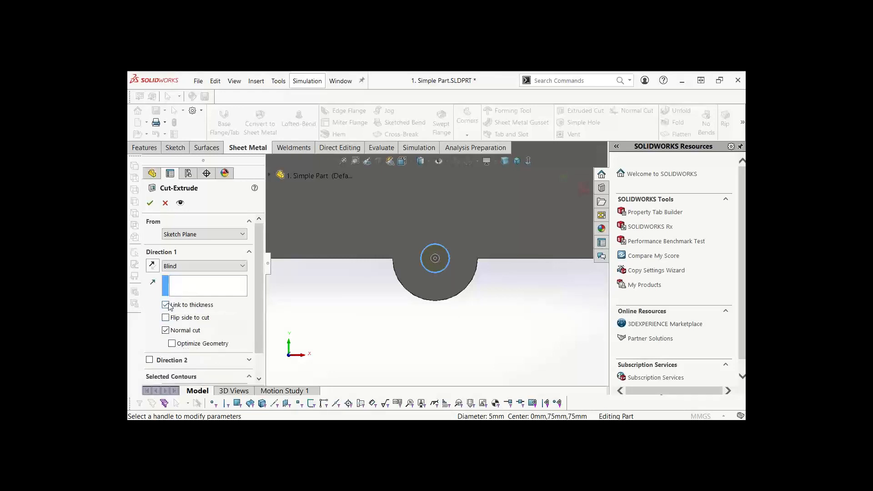
{"action": "left_click", "coordinate": [151, 204]}
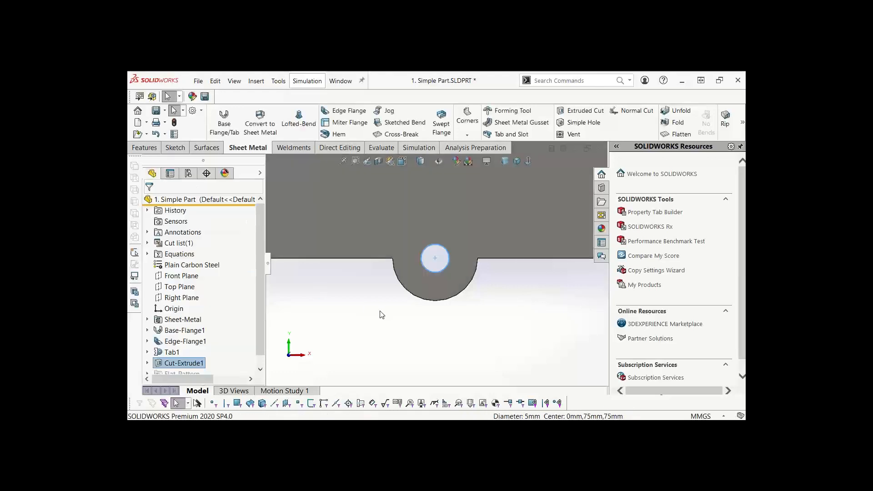
Step: Start an edge flange at 90 degrees on the right side wall's lower outer edge and open its profile for editing
{"action": "key", "text": "f"}
{"action": "middle_click_drag", "start_coordinate": [461, 229], "coordinate": [444, 272]}
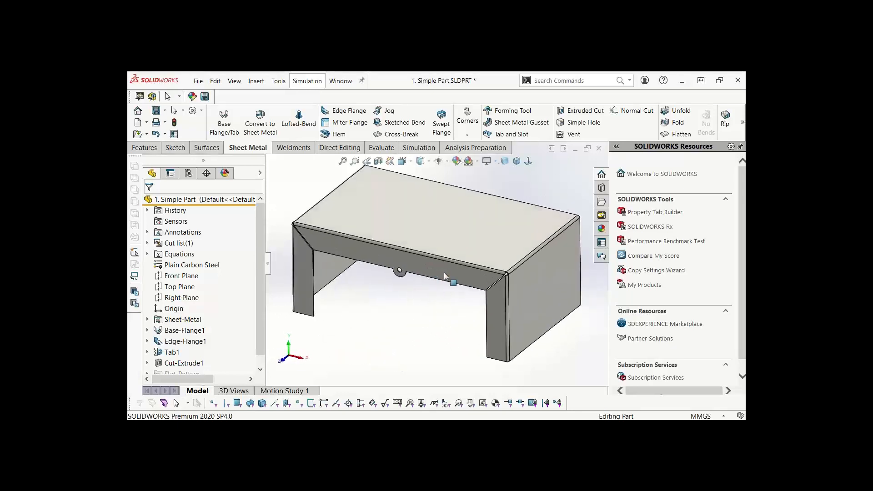
{"action": "scroll", "coordinate": [473, 300], "scroll_direction": "down", "scroll_amount": 2}
{"action": "scroll", "coordinate": [473, 302], "scroll_direction": "up", "scroll_amount": 2}
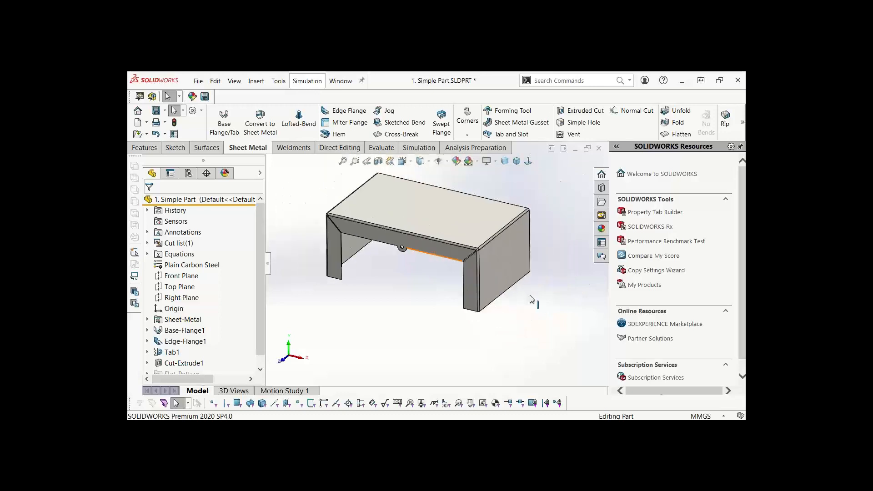
{"action": "scroll", "coordinate": [475, 296], "scroll_direction": "down", "scroll_amount": 4}
{"action": "scroll", "coordinate": [476, 295], "scroll_direction": "down", "scroll_amount": 2}
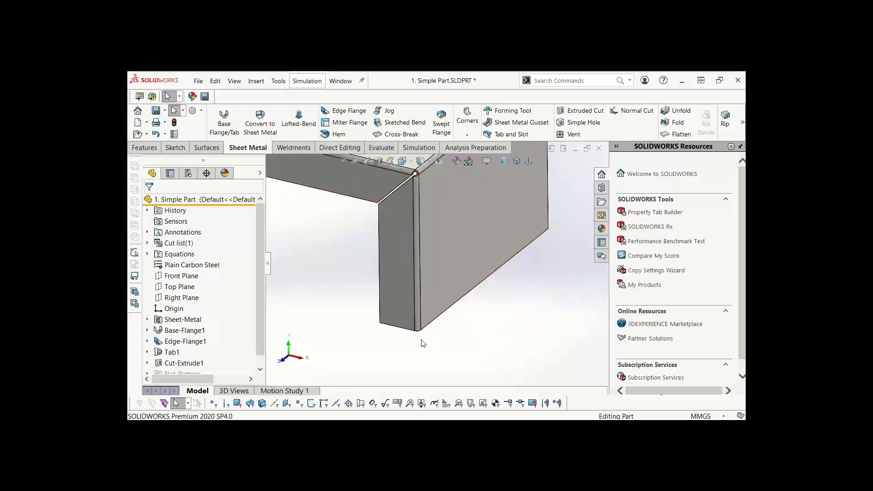
{"action": "left_click", "coordinate": [350, 112]}
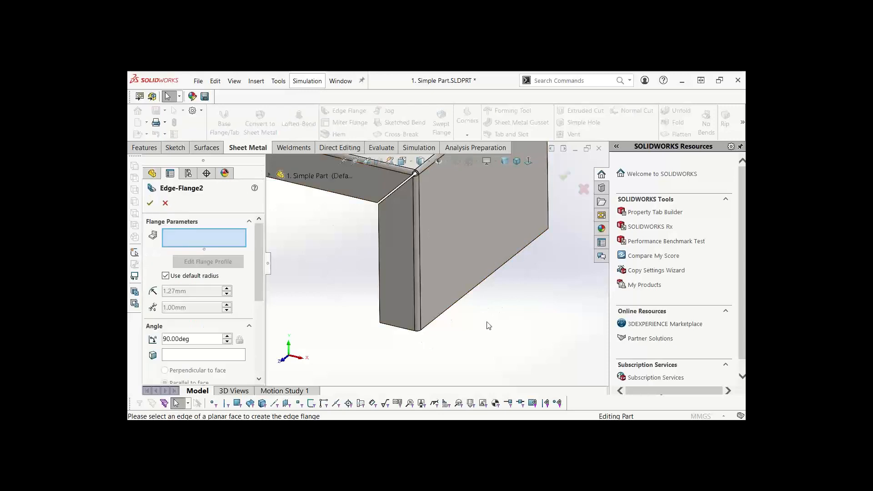
{"action": "left_click", "coordinate": [448, 316]}
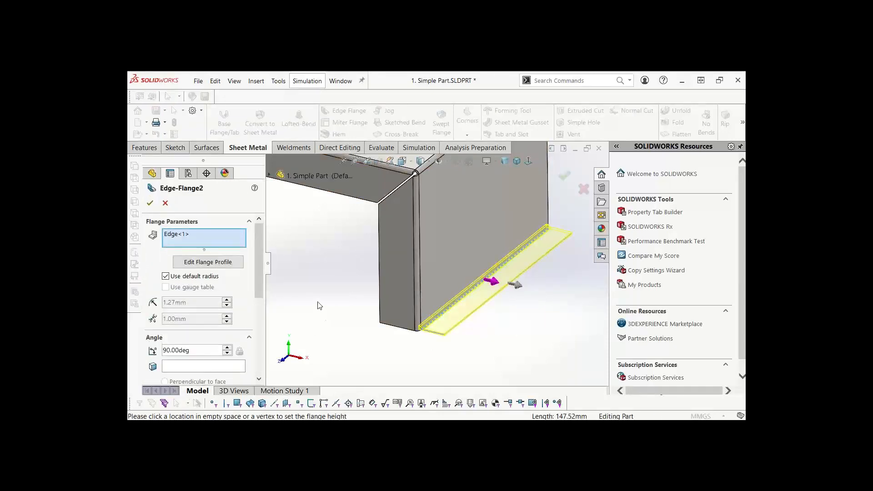
{"action": "left_click", "coordinate": [211, 262]}
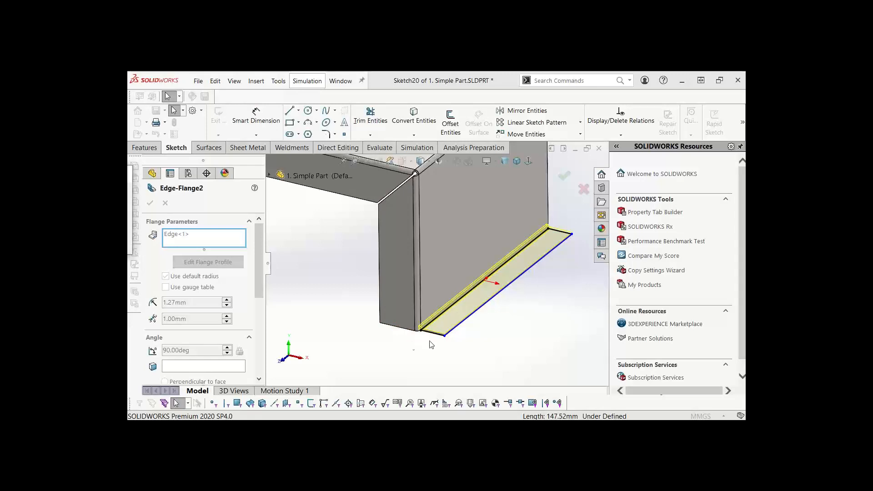
Step: Move both ends of the flange profile inward to leave a tab about 12.5 mm wide near the side wall's front corner
{"action": "scroll", "coordinate": [431, 345], "scroll_direction": "down", "scroll_amount": 3}
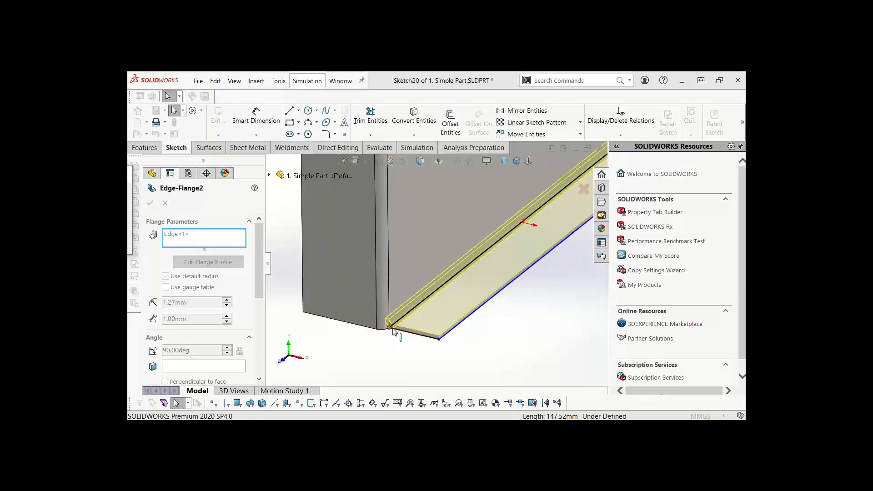
{"action": "key", "text": "Escape"}
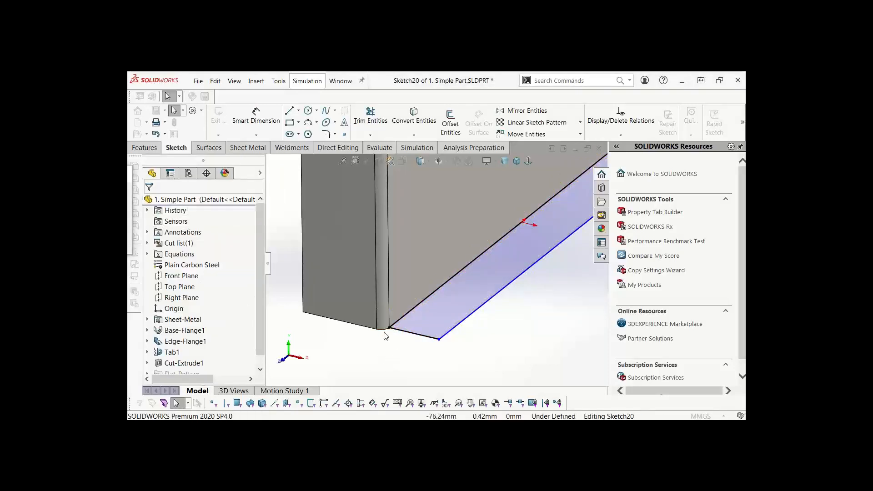
{"action": "mouse_move", "coordinate": [389, 328]}
{"action": "left_mouse_down"}
{"action": "mouse_move", "coordinate": [439, 302]}
{"action": "mouse_move", "coordinate": [413, 319]}
{"action": "mouse_move", "coordinate": [420, 308]}
{"action": "left_mouse_up"}
{"action": "left_click", "coordinate": [402, 356]}
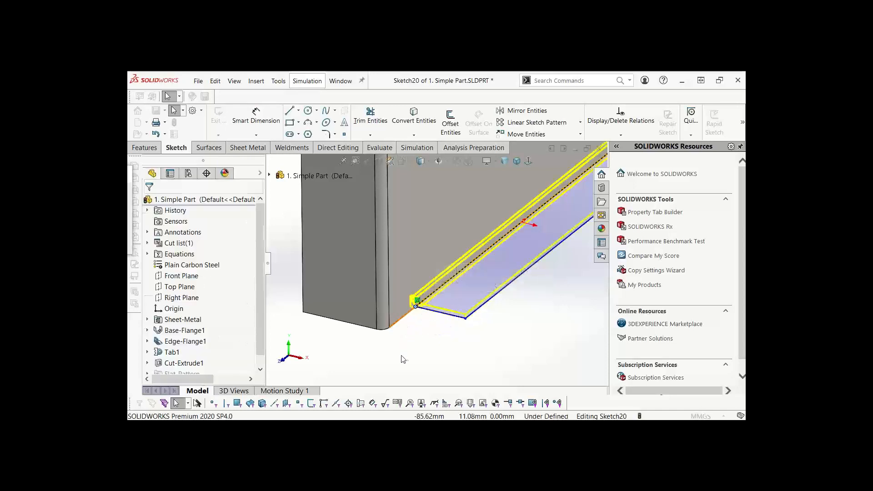
{"action": "key", "text": "f"}
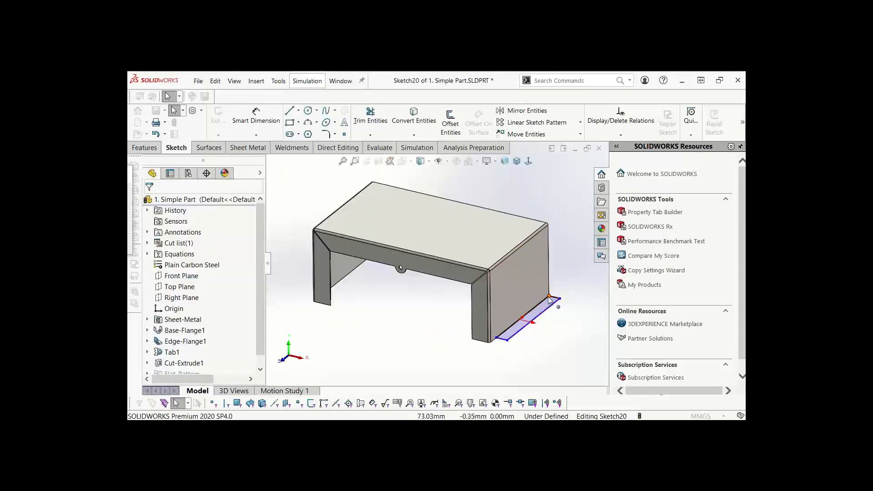
{"action": "left_click_drag", "start_coordinate": [549, 297], "coordinate": [500, 338]}
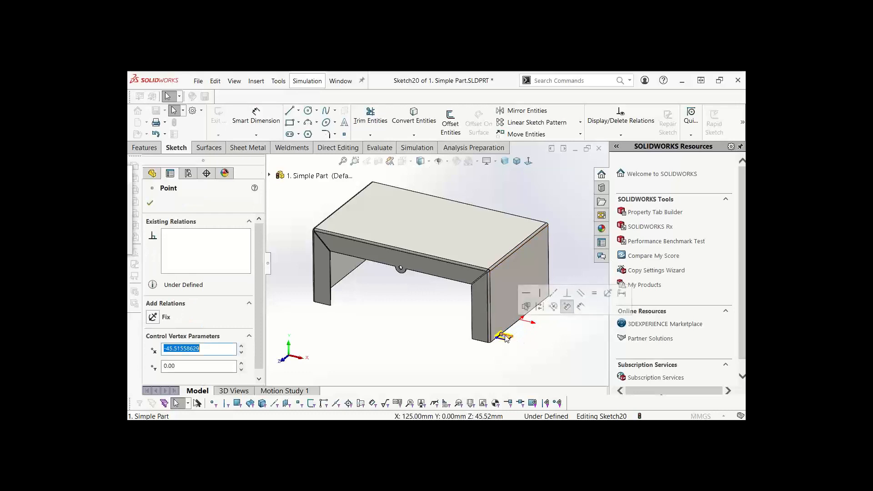
Step: Draw a circle centred on the midpoint of the tab profile's outer line and passing through that line's end corner
{"action": "scroll", "coordinate": [482, 350], "scroll_direction": "down", "scroll_amount": 5}
{"action": "scroll", "coordinate": [591, 295], "scroll_direction": "down", "scroll_amount": 2}
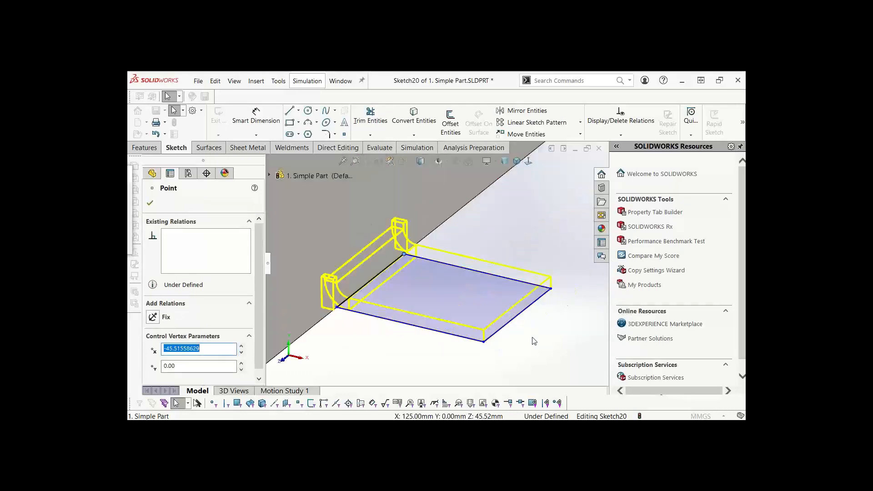
{"action": "left_click", "coordinate": [308, 110]}
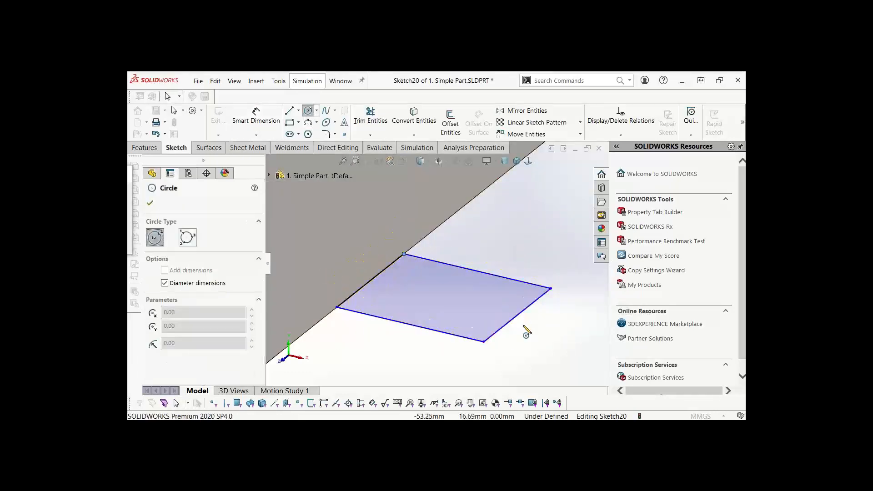
{"action": "left_click", "coordinate": [517, 315]}
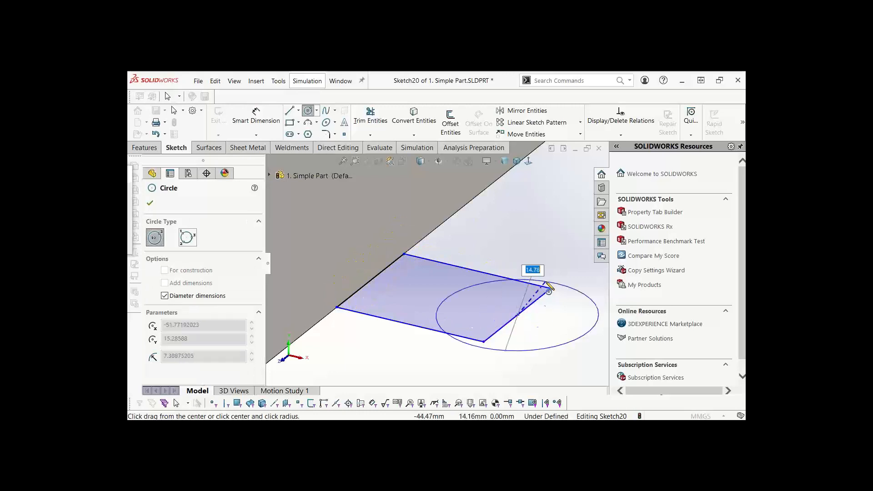
{"action": "left_click", "coordinate": [551, 288]}
{"action": "right_click", "coordinate": [513, 249]}
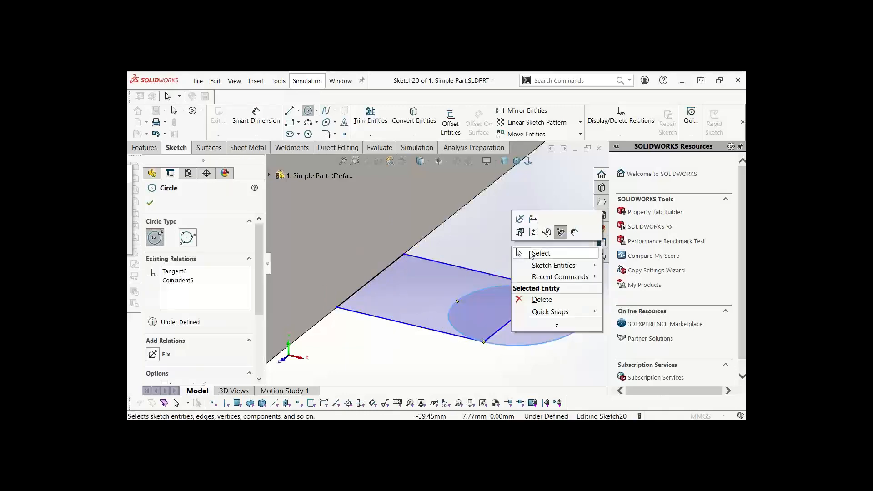
{"action": "left_click", "coordinate": [526, 252]}
Step: Power trim the half of the circle lying inside the tab profile, keeping the outer arc
{"action": "right_click_drag", "start_coordinate": [516, 219], "coordinate": [481, 263]}
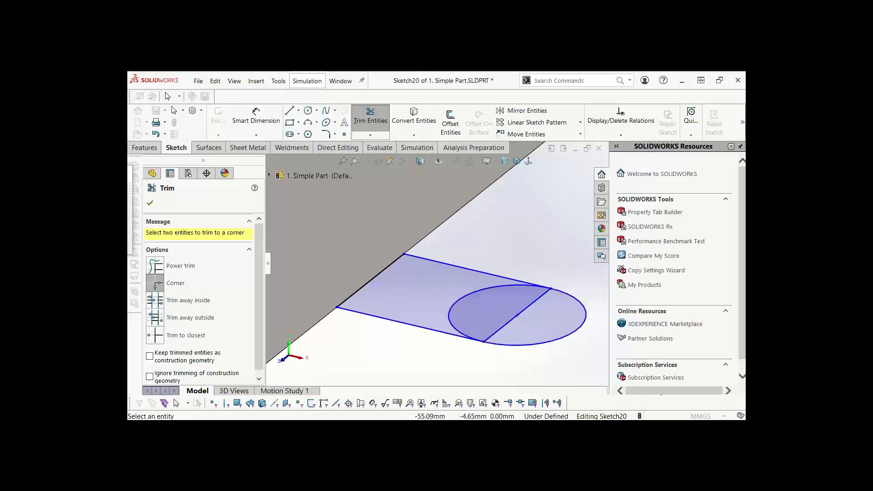
{"action": "left_click", "coordinate": [155, 266]}
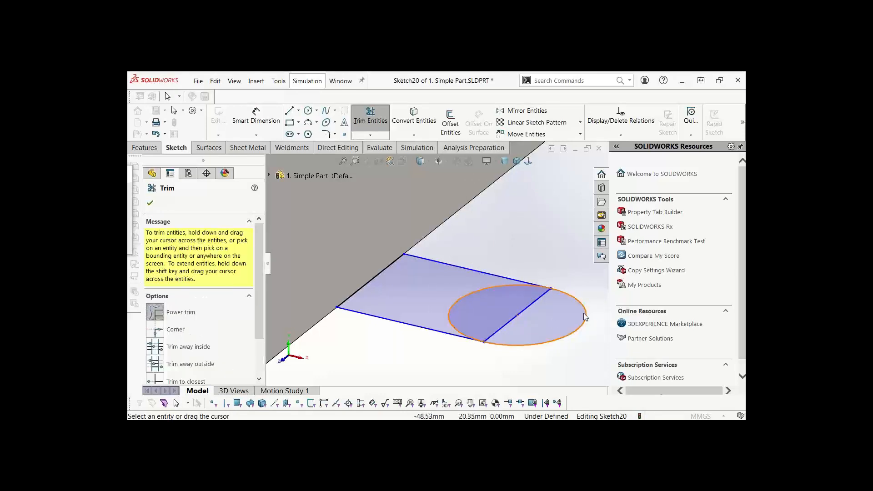
{"action": "left_click_drag", "start_coordinate": [439, 284], "coordinate": [465, 303]}
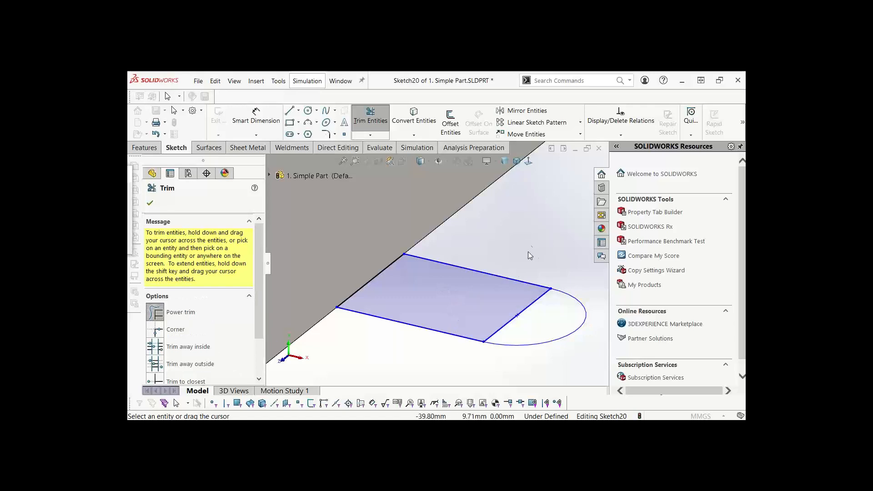
Step: Convert the straight line across the tab profile's rounded end to construction geometry
{"action": "left_click", "coordinate": [536, 304]}
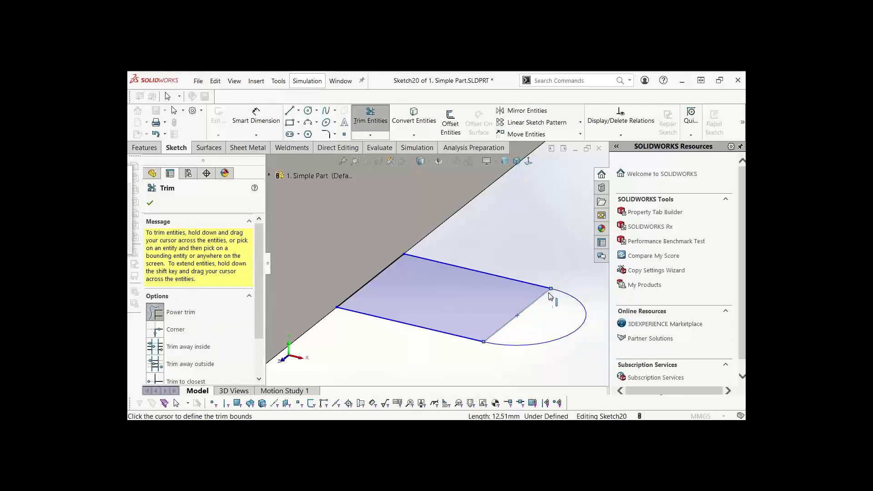
{"action": "key", "text": "Escape"}
{"action": "left_click", "coordinate": [544, 295]}
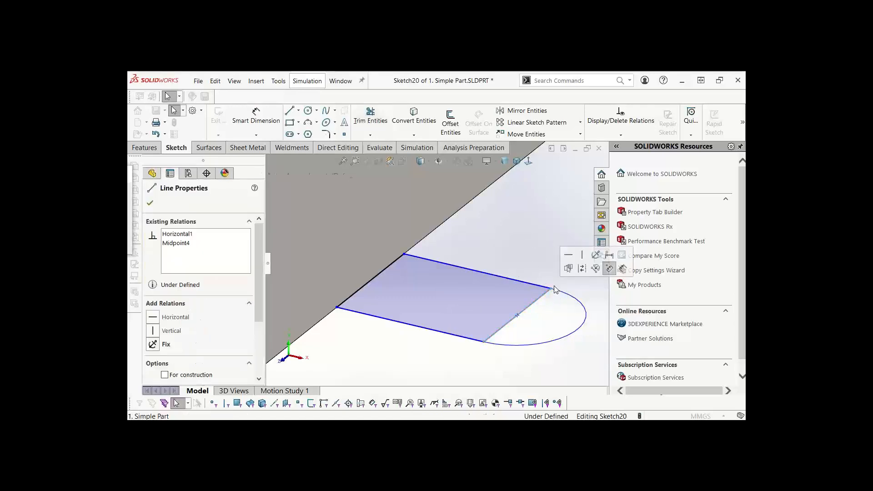
{"action": "left_click", "coordinate": [581, 271]}
{"action": "left_click", "coordinate": [529, 245]}
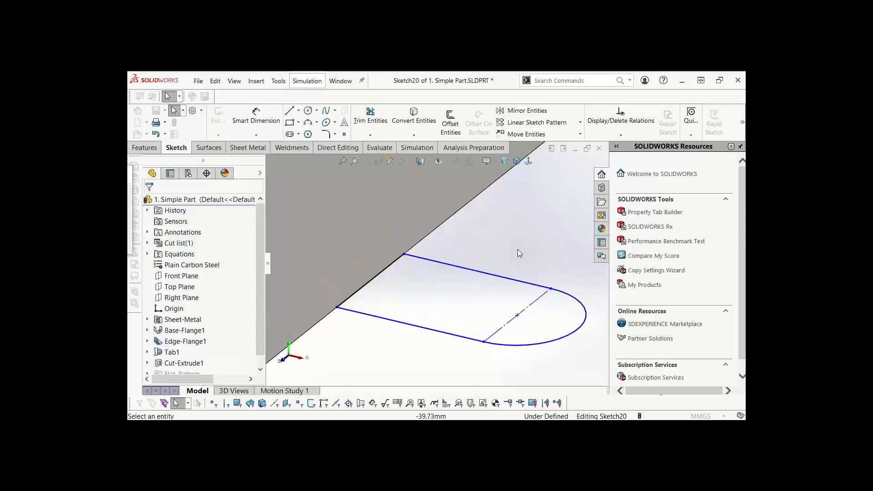
Step: Accept the rounded tab profile and go back to the edge flange settings
{"action": "scroll", "coordinate": [500, 253], "scroll_direction": "down", "scroll_amount": 1}
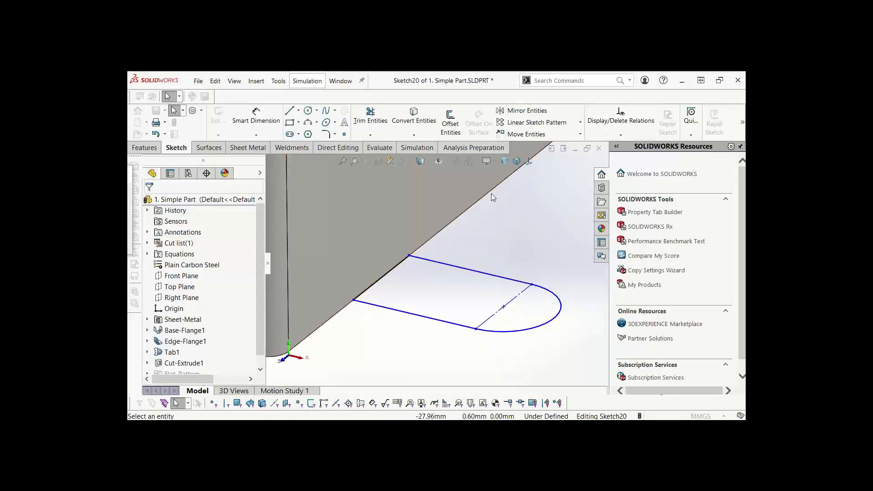
{"action": "left_click_drag", "start_coordinate": [0, 178], "coordinate": [316, 189]}
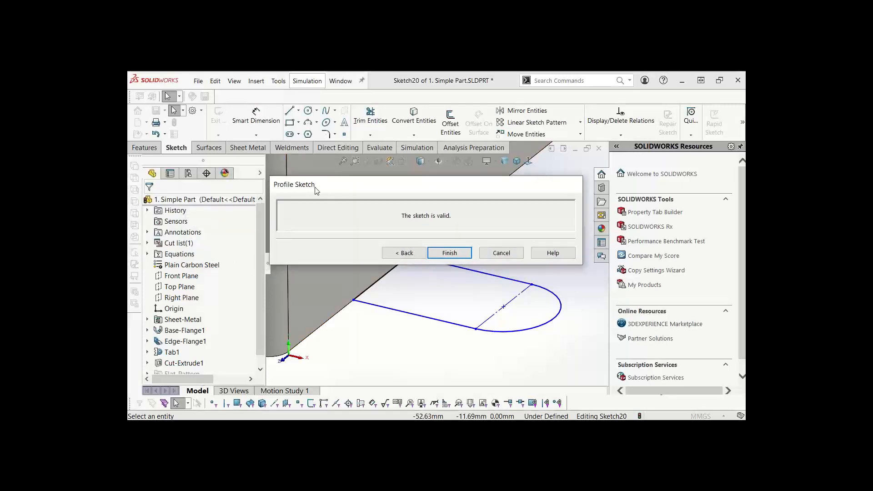
{"action": "left_click", "coordinate": [408, 253]}
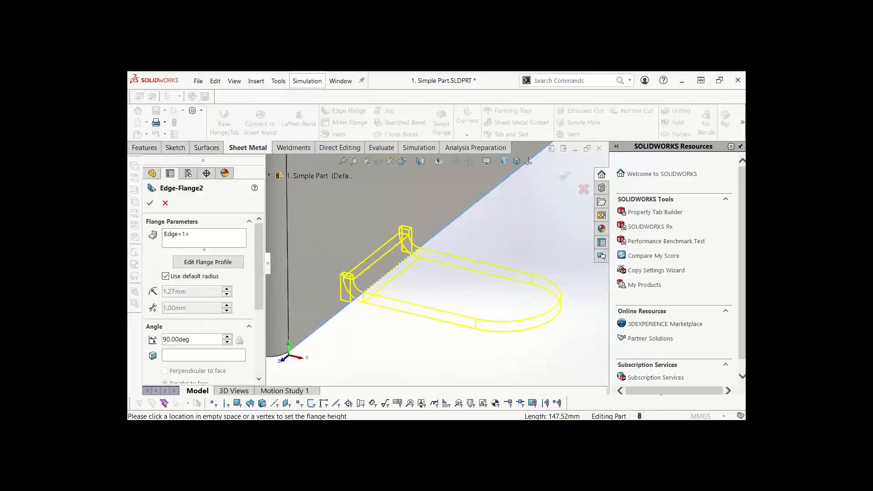
Step: Compare the Material Outside and Material Inside positions from the front view, and create the edge flange with Material Inside
{"action": "key", "text": "space"}
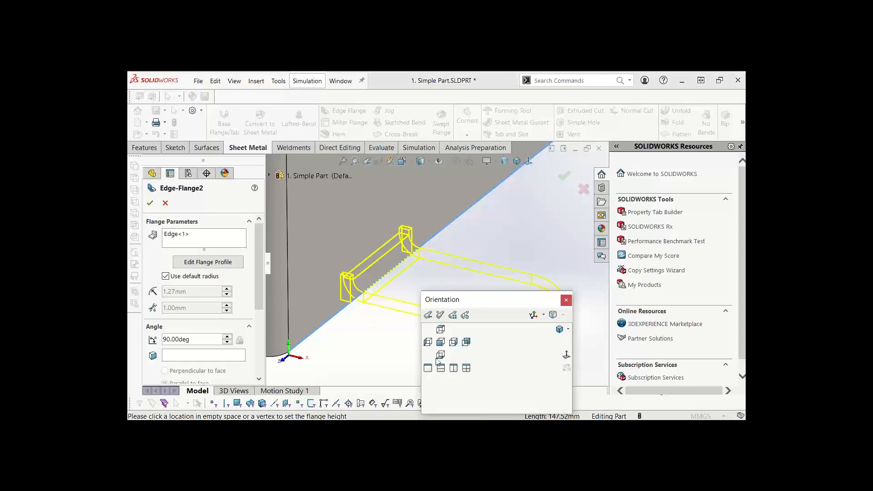
{"action": "left_click", "coordinate": [441, 343]}
{"action": "scroll", "coordinate": [542, 298], "scroll_direction": "down", "scroll_amount": 6}
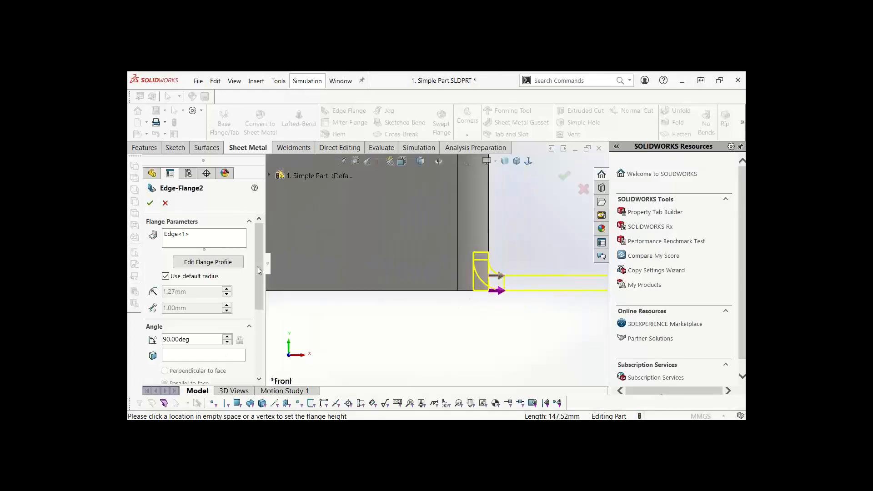
{"action": "left_click_drag", "start_coordinate": [257, 261], "coordinate": [260, 337]}
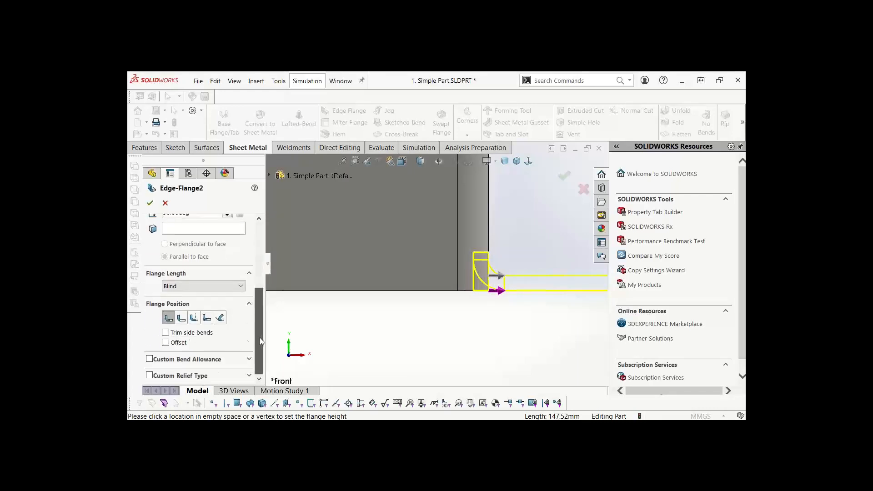
{"action": "left_click", "coordinate": [181, 318]}
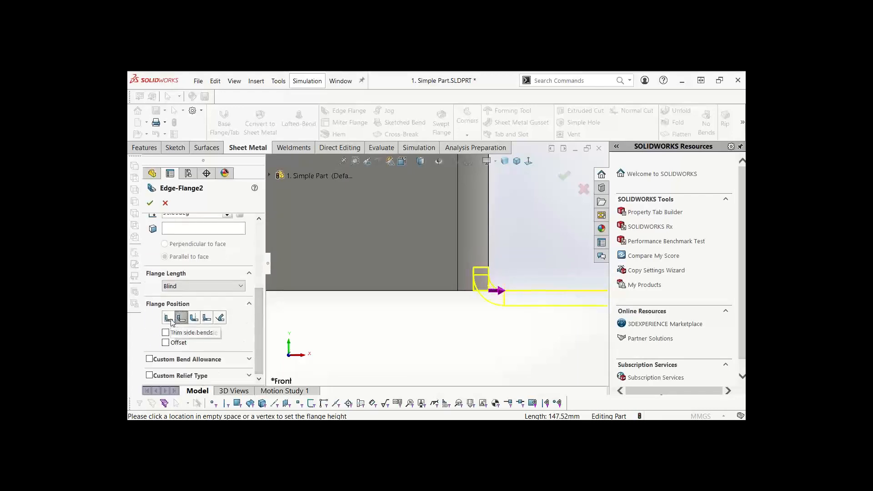
{"action": "left_click", "coordinate": [169, 317]}
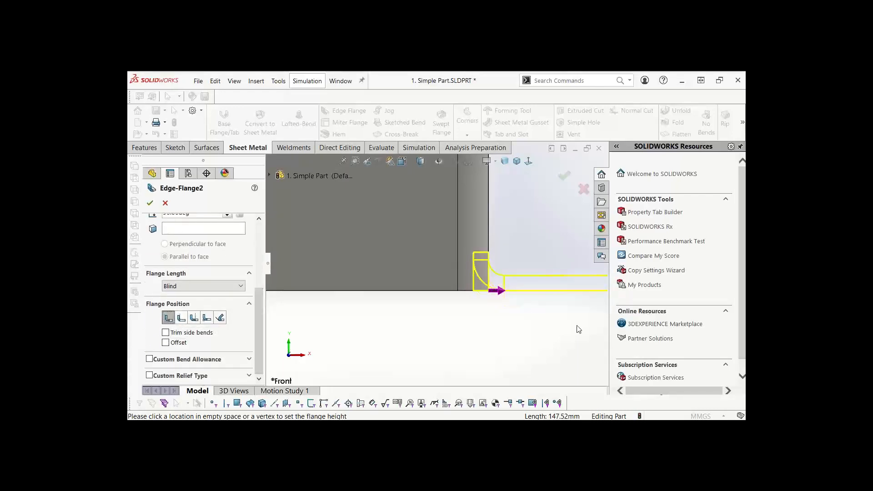
{"action": "left_click", "coordinate": [150, 203]}
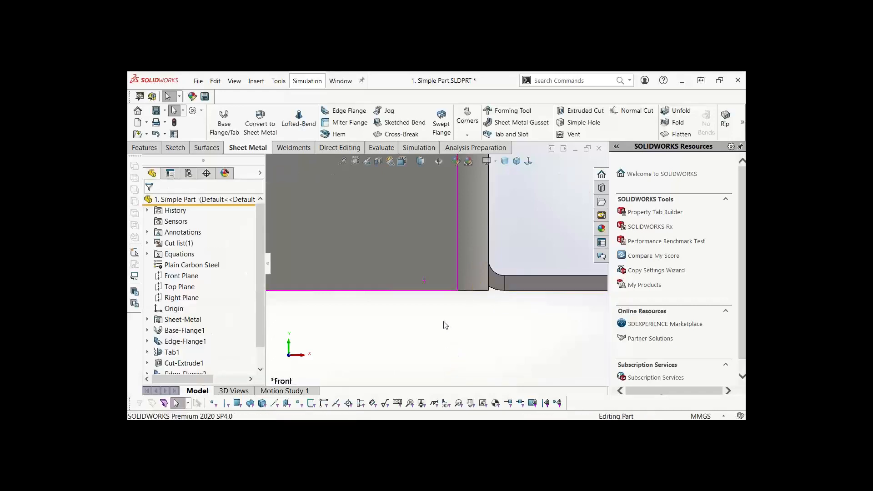
Step: Examine the rounded side flange and the ends of its bend where it meets the side wall
{"action": "scroll", "coordinate": [445, 322], "scroll_direction": "up", "scroll_amount": 5}
{"action": "middle_click_drag", "start_coordinate": [543, 291], "coordinate": [519, 329]}
{"action": "scroll", "coordinate": [509, 346], "scroll_direction": "down", "scroll_amount": 3}
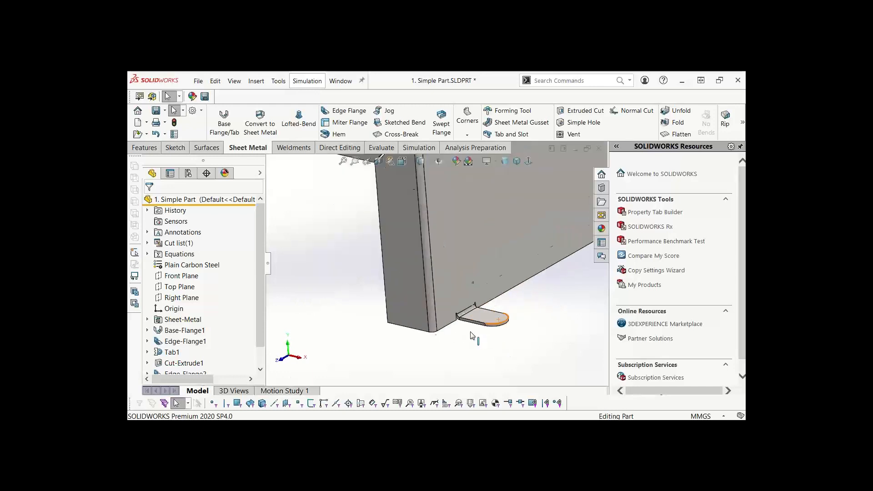
{"action": "scroll", "coordinate": [471, 335], "scroll_direction": "down", "scroll_amount": 4}
{"action": "middle_click_drag", "start_coordinate": [413, 327], "coordinate": [418, 298]}
{"action": "scroll", "coordinate": [444, 323], "scroll_direction": "up", "scroll_amount": 4}
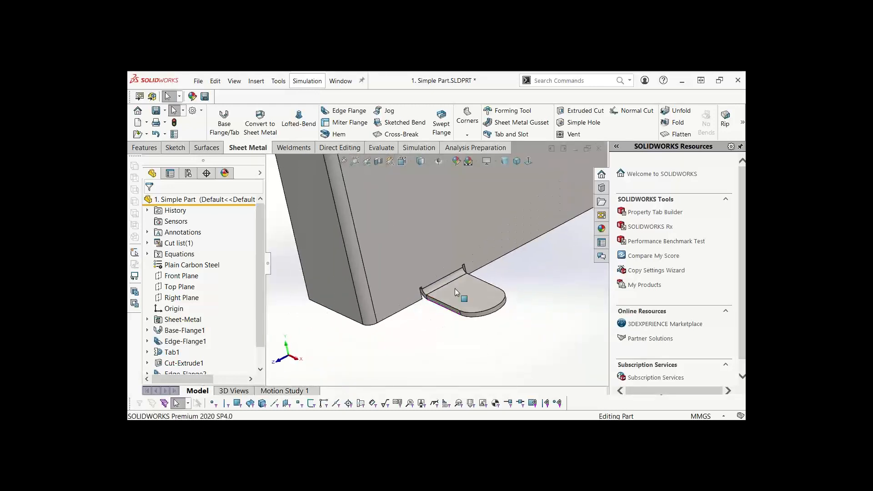
{"action": "scroll", "coordinate": [453, 289], "scroll_direction": "down", "scroll_amount": 6}
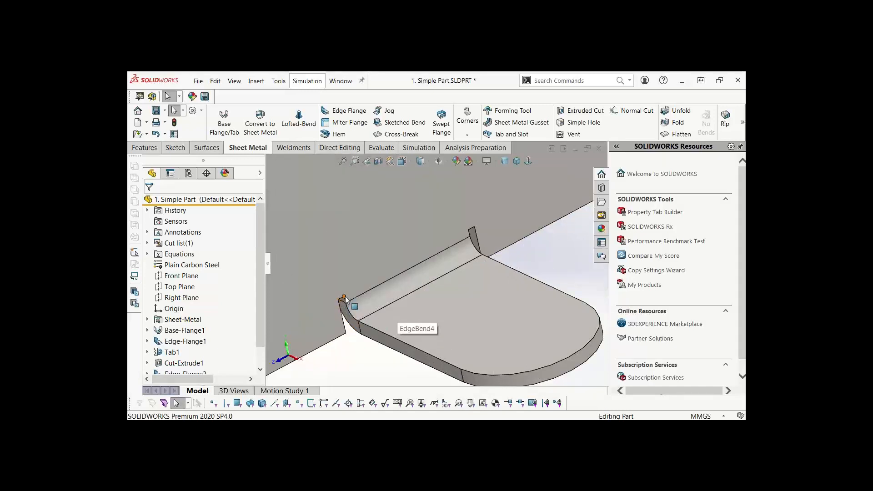
{"action": "scroll", "coordinate": [400, 341], "scroll_direction": "up", "scroll_amount": 6}
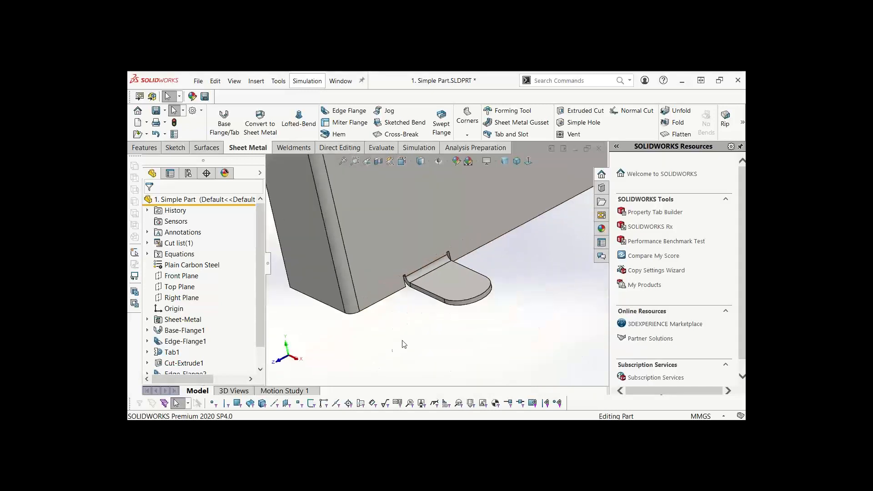
{"action": "scroll", "coordinate": [404, 344], "scroll_direction": "up", "scroll_amount": 6}
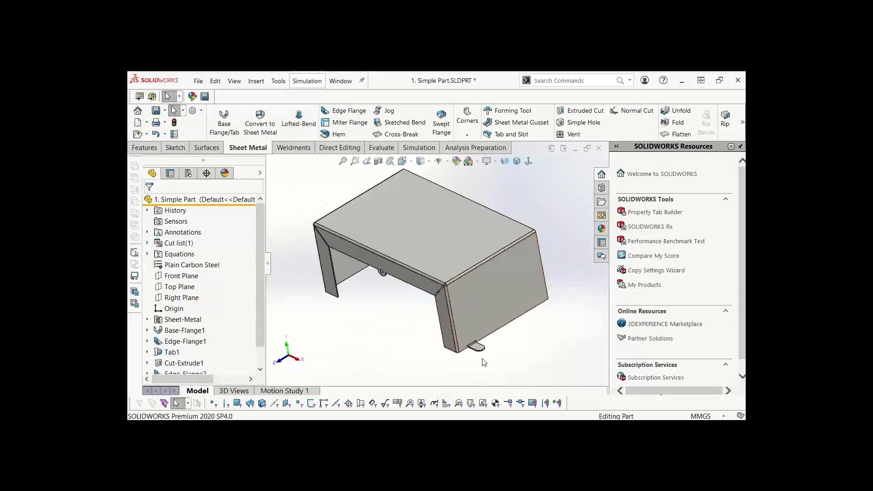
{"action": "scroll", "coordinate": [482, 355], "scroll_direction": "down", "scroll_amount": 4}
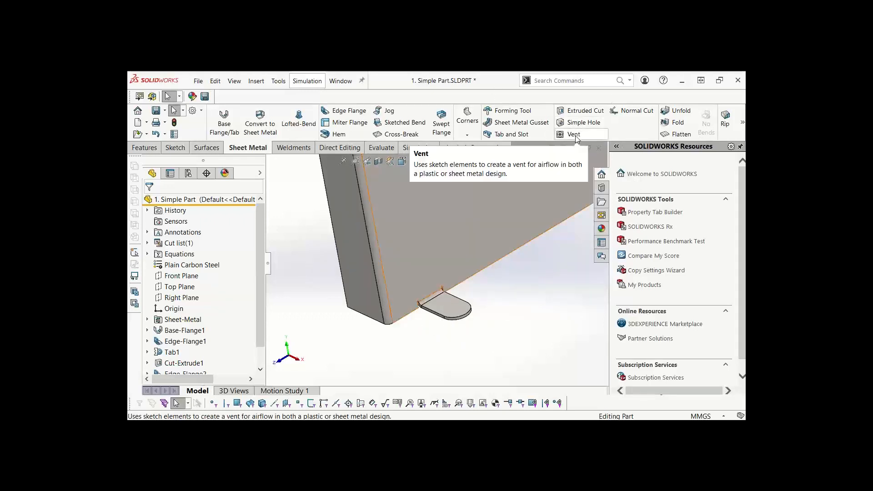
Step: Place a Hole Wizard hole at the centre of the side tab's rounded end and return to its type settings
{"action": "left_click", "coordinate": [145, 147]}
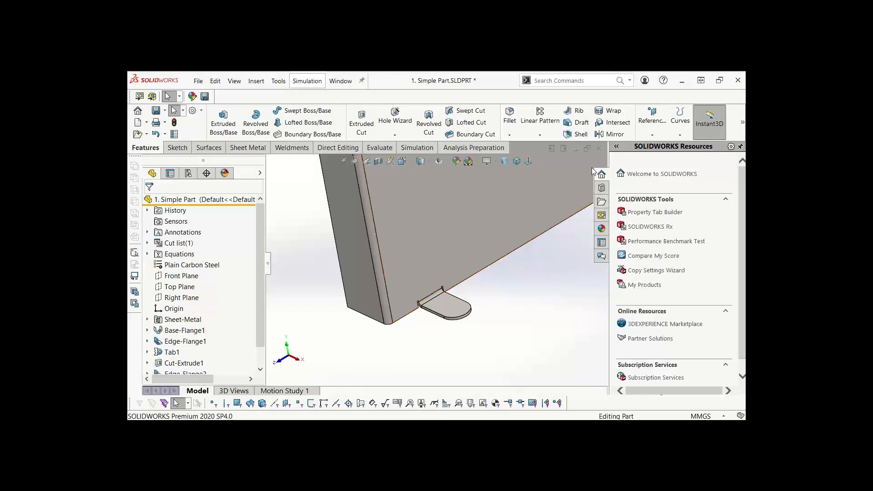
{"action": "left_click", "coordinate": [400, 113]}
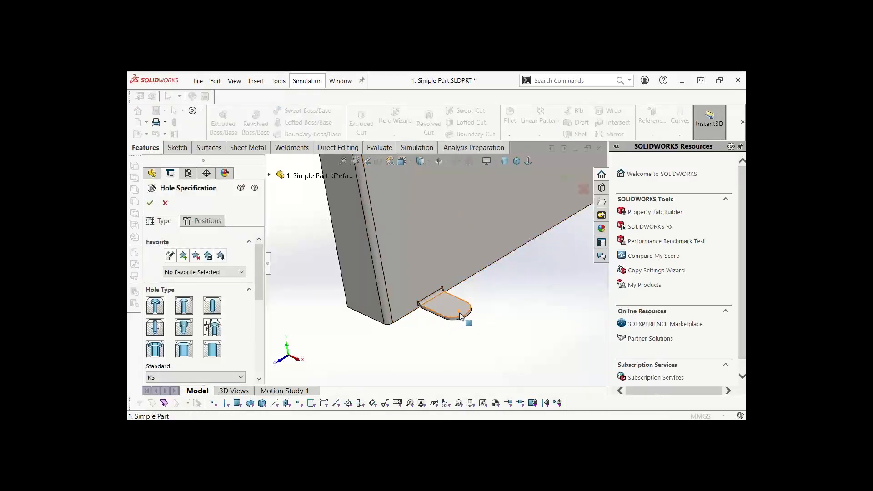
{"action": "left_click", "coordinate": [201, 221]}
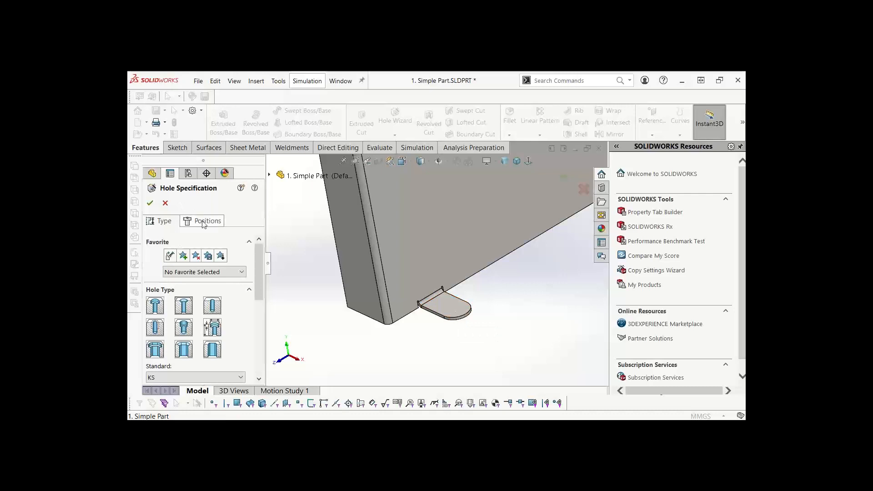
{"action": "left_click", "coordinate": [461, 312]}
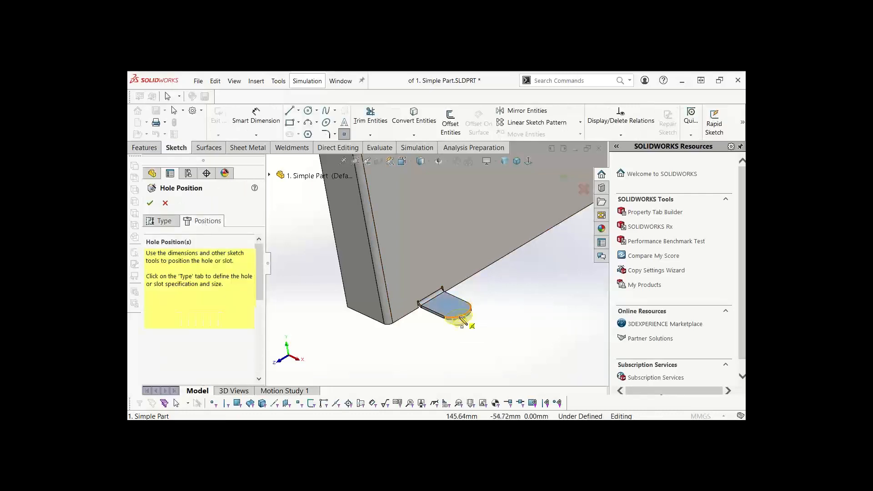
{"action": "left_click", "coordinate": [455, 309]}
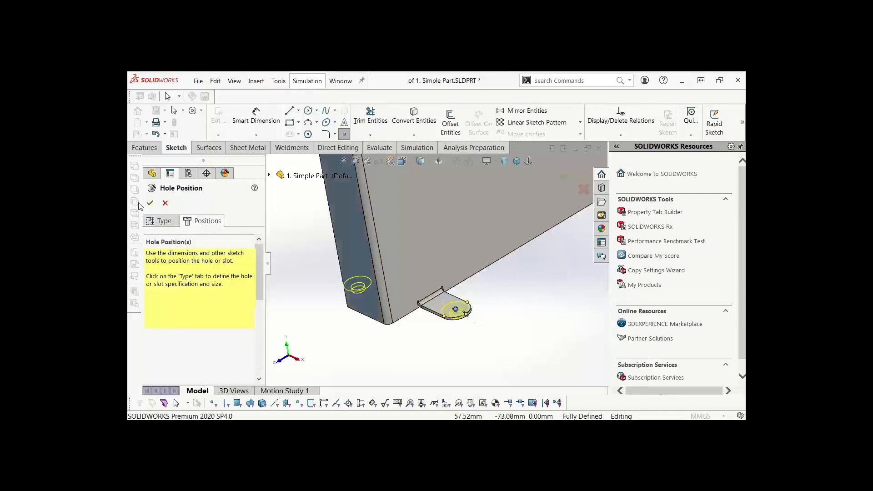
{"action": "left_click", "coordinate": [162, 221]}
Step: Try a Tapered Pipe Tap hole with the ISO standard
{"action": "scroll", "coordinate": [262, 278], "scroll_direction": "down", "scroll_amount": 3}
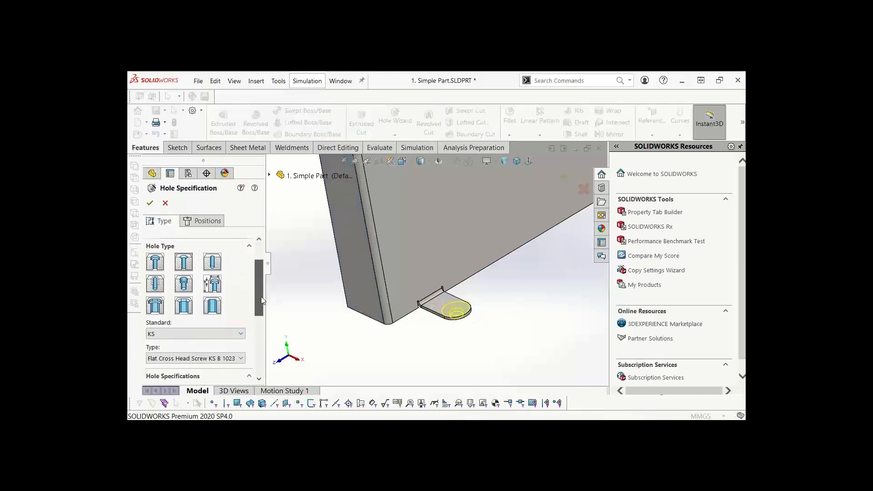
{"action": "left_click", "coordinate": [184, 246]}
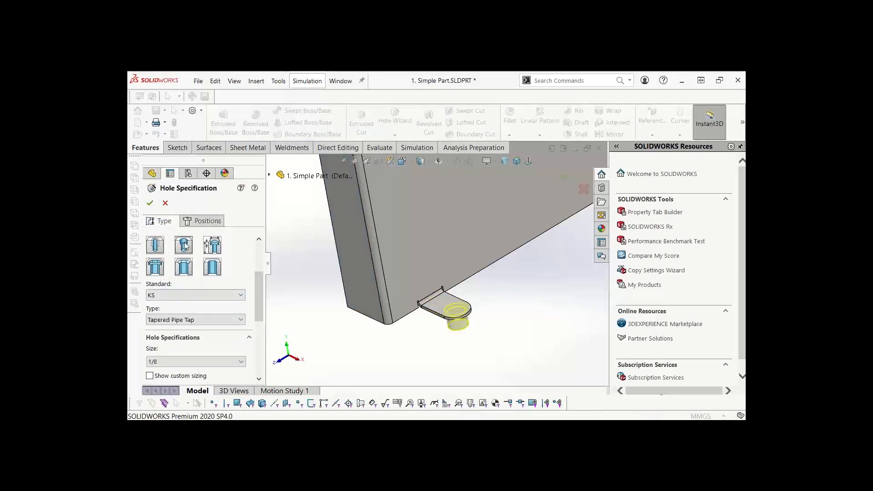
{"action": "left_click", "coordinate": [184, 296]}
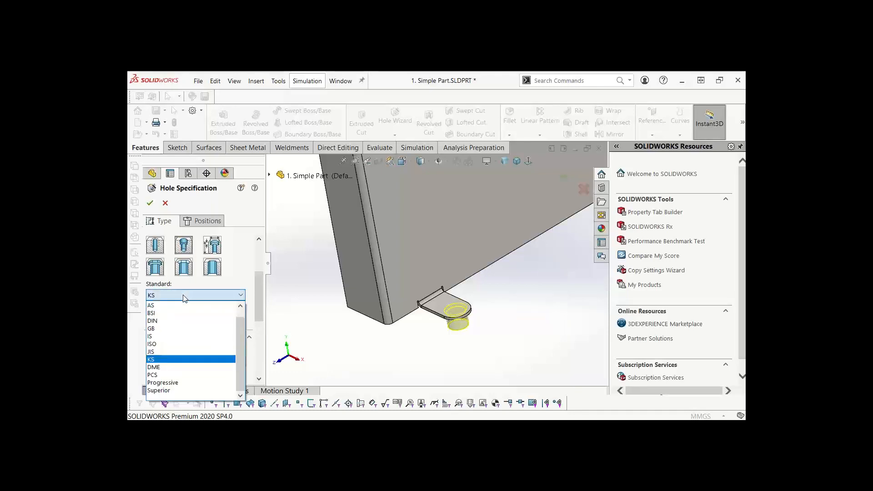
{"action": "left_click", "coordinate": [183, 345]}
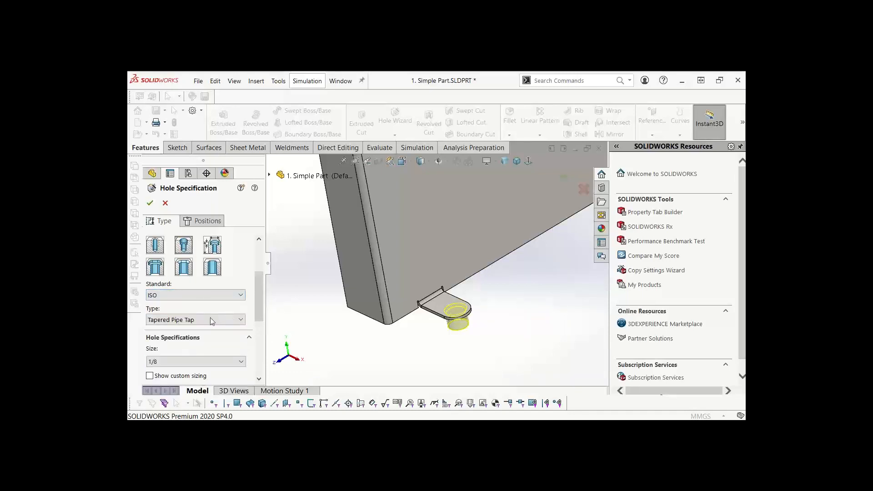
{"action": "scroll", "coordinate": [258, 304], "scroll_direction": "down", "scroll_amount": 2}
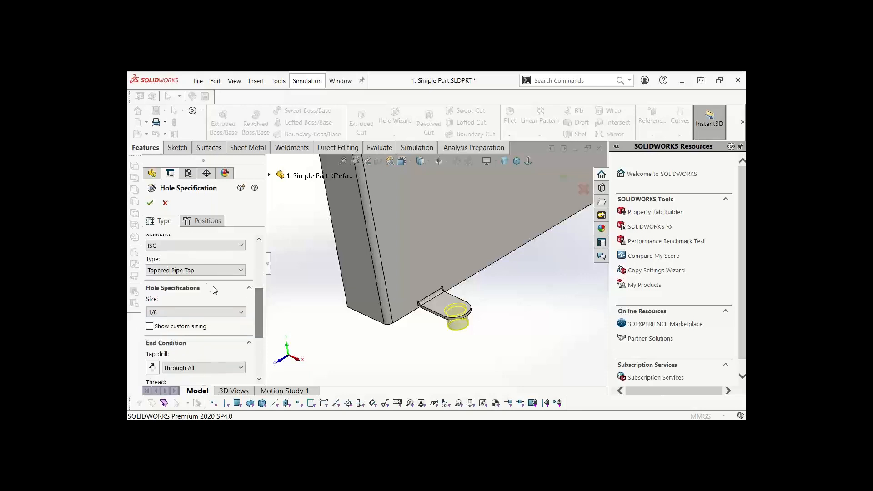
Step: Set the hole's standard to IS and its type to Countersink for a Cross Recess Flat Head Screw
{"action": "left_click", "coordinate": [184, 247]}
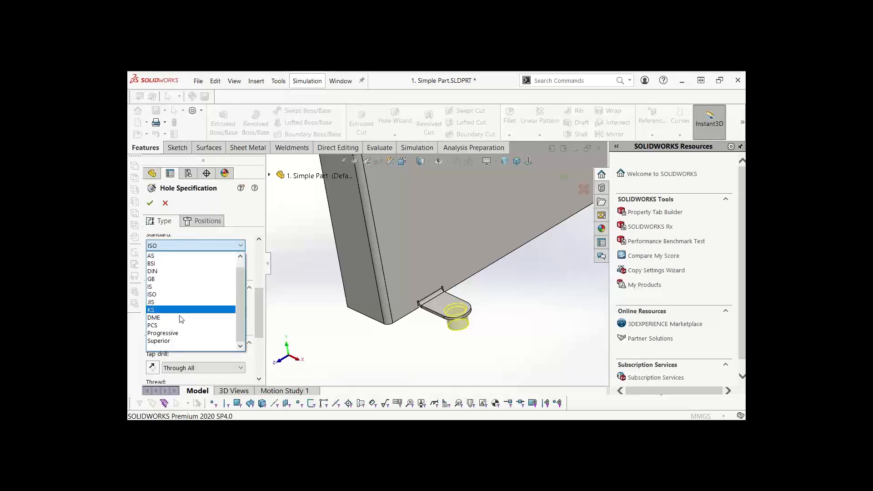
{"action": "left_click", "coordinate": [163, 287]}
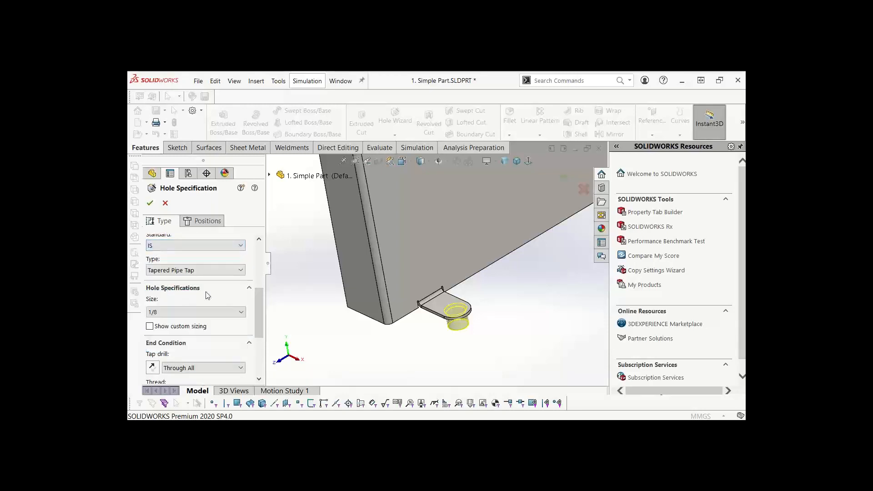
{"action": "left_click", "coordinate": [182, 271]}
{"action": "left_click", "coordinate": [196, 279]}
{"action": "left_click_drag", "start_coordinate": [260, 298], "coordinate": [258, 254]}
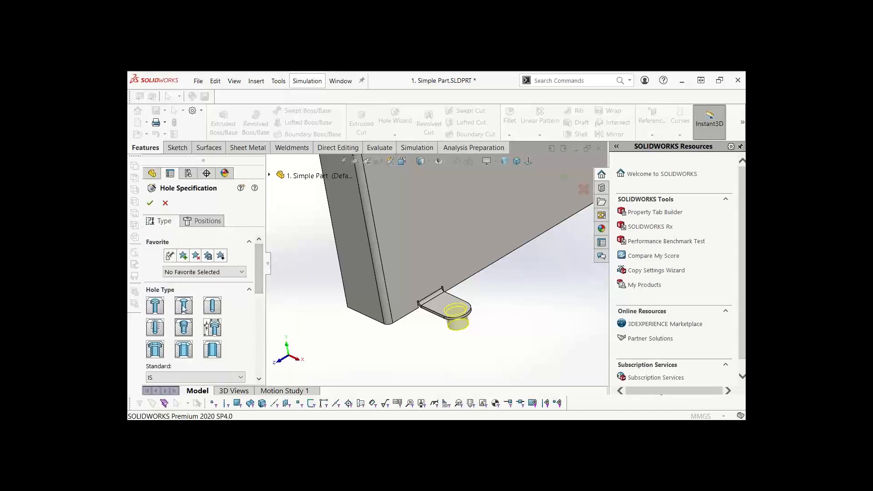
{"action": "left_click_drag", "start_coordinate": [256, 284], "coordinate": [255, 326]}
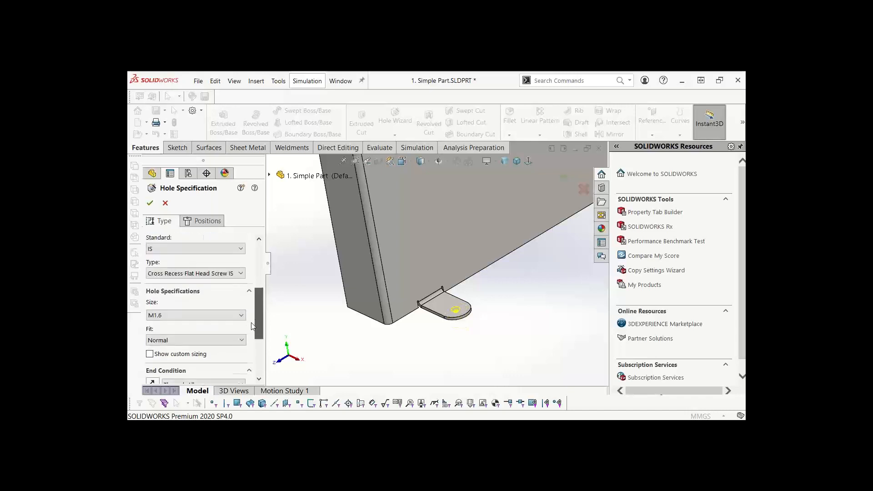
Step: Set the countersunk hole's size to M3 and finish the hole on the side tab
{"action": "left_click", "coordinate": [177, 318]}
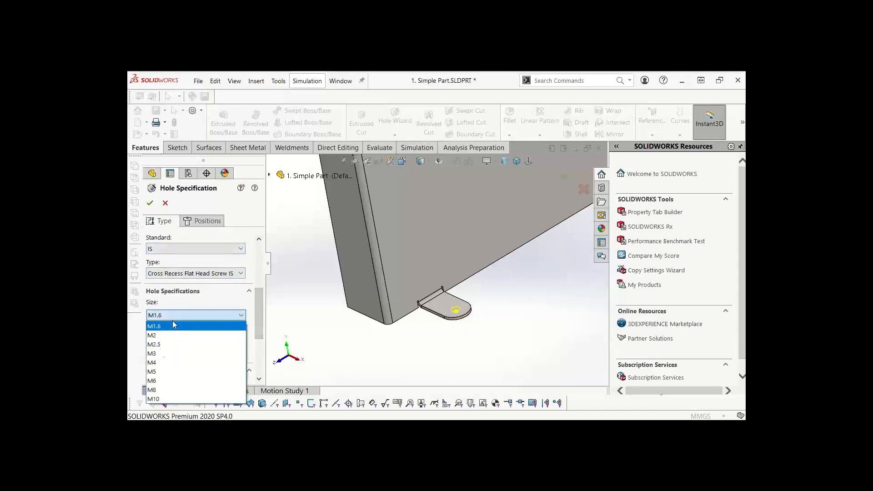
{"action": "left_click", "coordinate": [169, 354]}
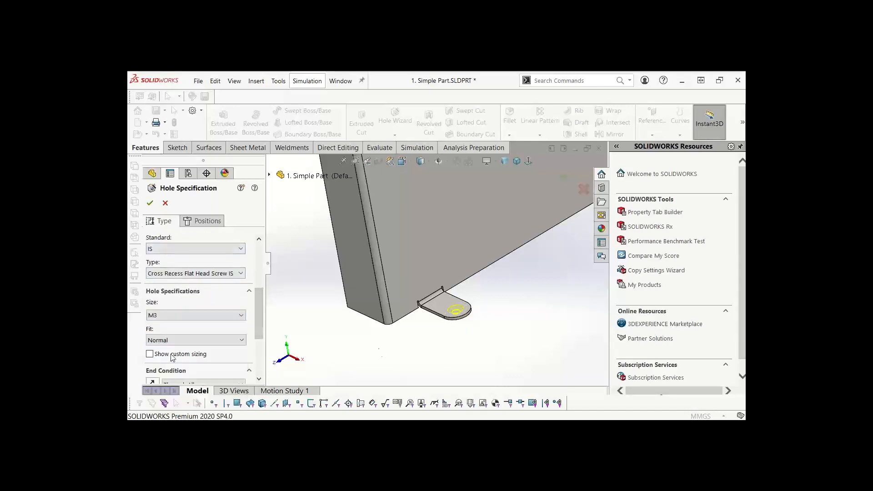
{"action": "scroll", "coordinate": [455, 323], "scroll_direction": "down", "scroll_amount": 3}
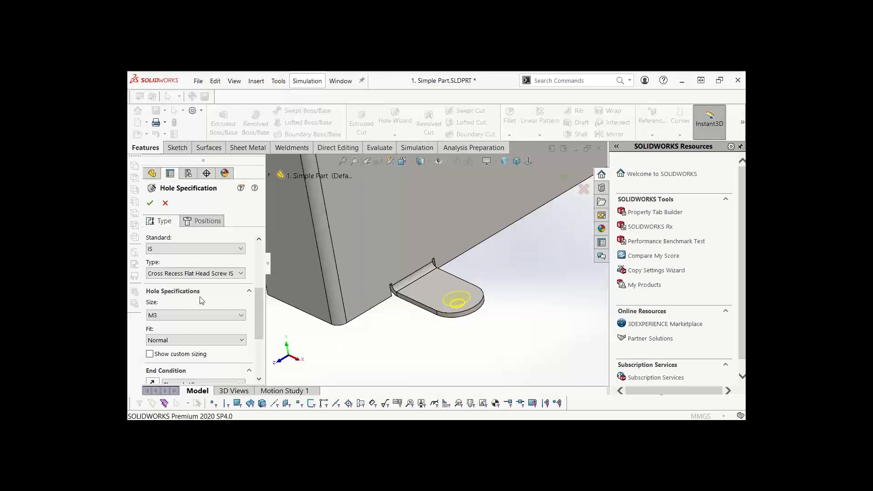
{"action": "left_click", "coordinate": [150, 202]}
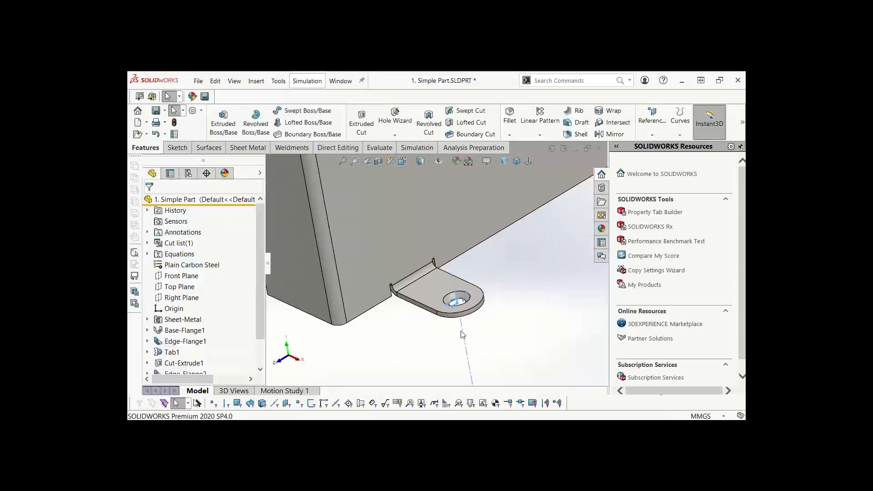
{"action": "scroll", "coordinate": [444, 298], "scroll_direction": "down", "scroll_amount": 4}
{"action": "scroll", "coordinate": [444, 296], "scroll_direction": "up", "scroll_amount": 3}
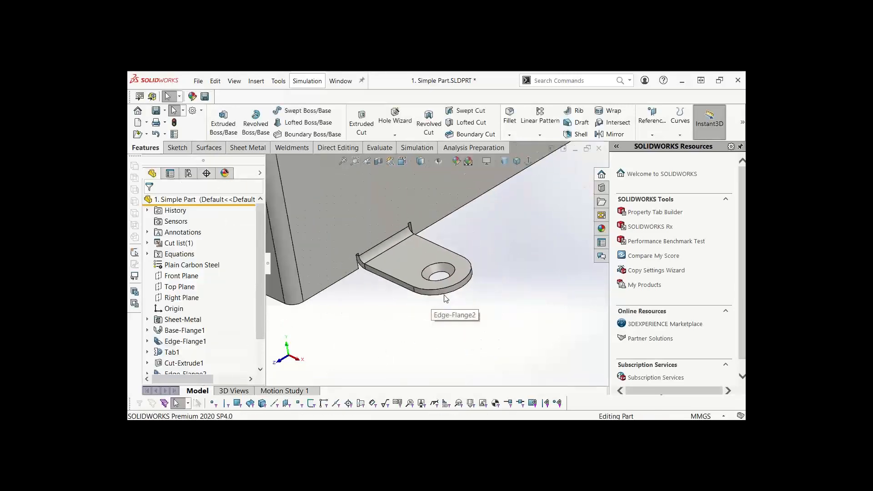
Step: Begin a Linear Pattern with the lower edge of the side wall as Direction 1
{"action": "key", "text": "f"}
{"action": "middle_click_drag", "start_coordinate": [502, 325], "coordinate": [491, 311]}
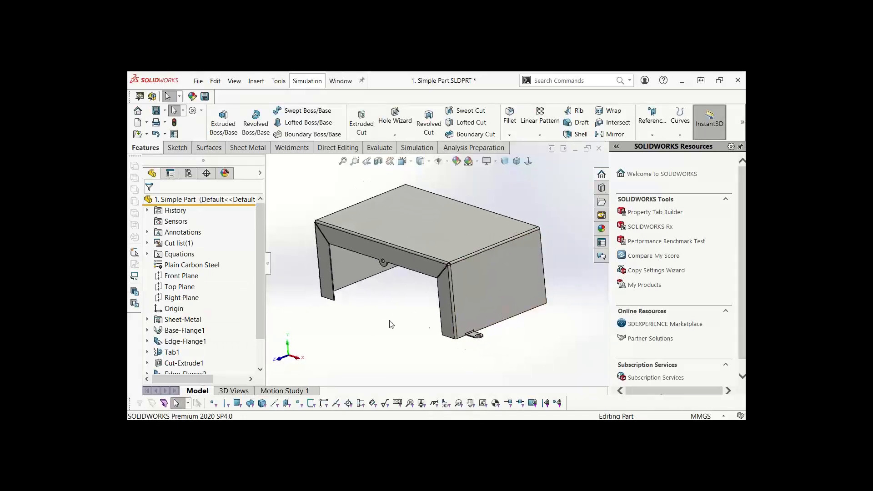
{"action": "left_click", "coordinate": [537, 121]}
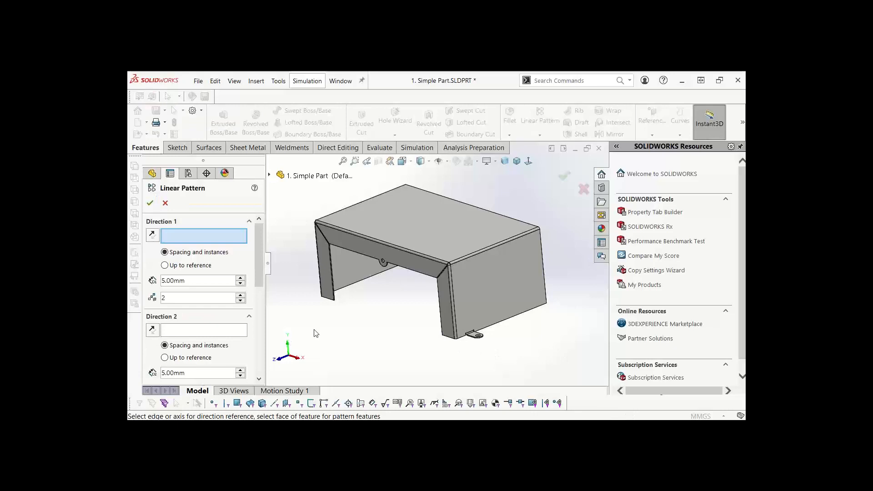
{"action": "middle_click_drag", "start_coordinate": [408, 354], "coordinate": [397, 345]}
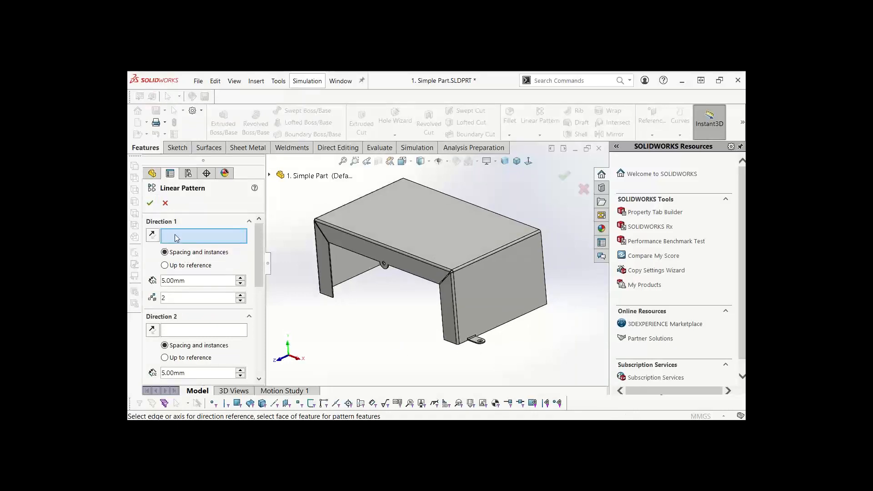
{"action": "left_click", "coordinate": [491, 335]}
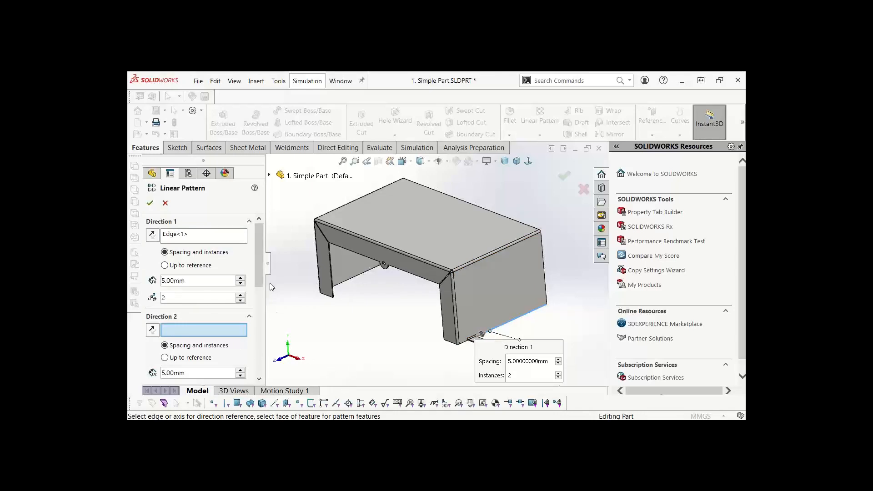
Step: Choose the side tab's edge flange and its M3 countersunk hole as the features to pattern
{"action": "scroll", "coordinate": [256, 274], "scroll_direction": "down", "scroll_amount": 3}
{"action": "left_click", "coordinate": [192, 366]}
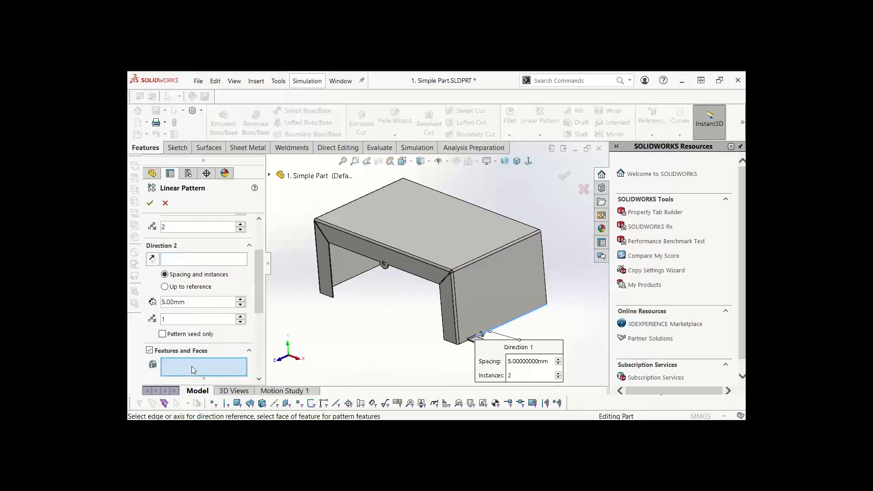
{"action": "scroll", "coordinate": [472, 321], "scroll_direction": "down", "scroll_amount": 5}
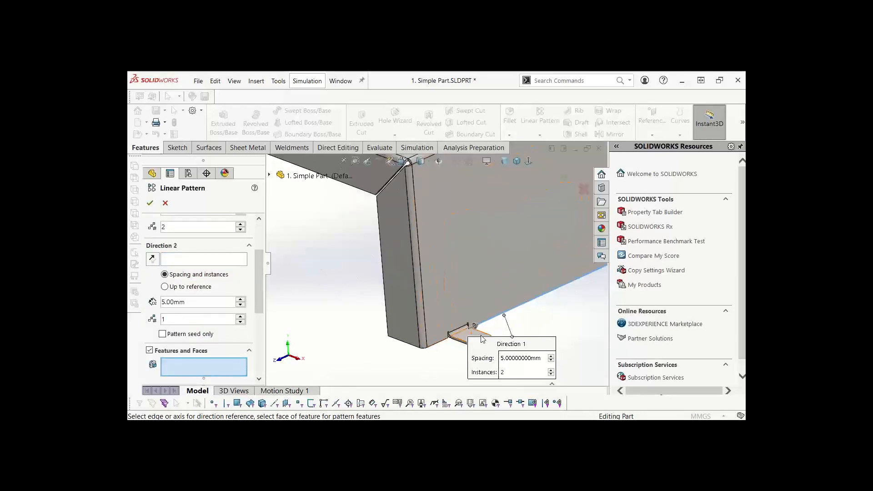
{"action": "left_click_drag", "start_coordinate": [527, 349], "coordinate": [573, 313]}
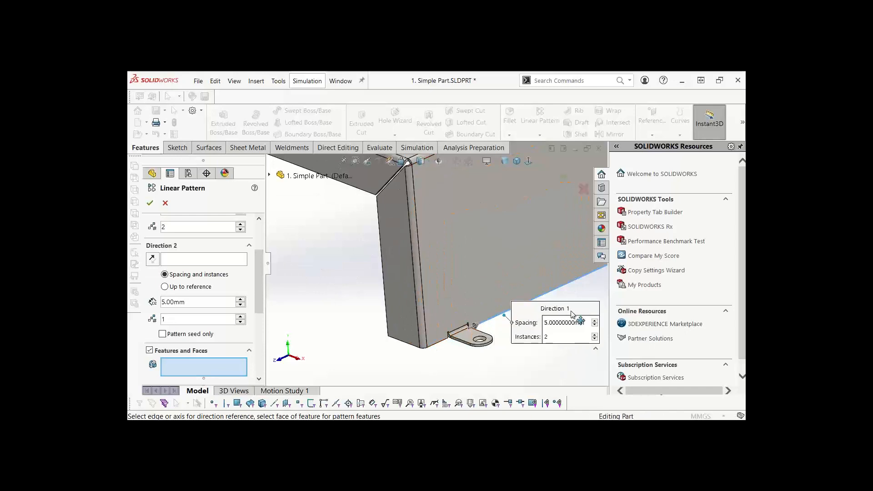
{"action": "left_click", "coordinate": [463, 339]}
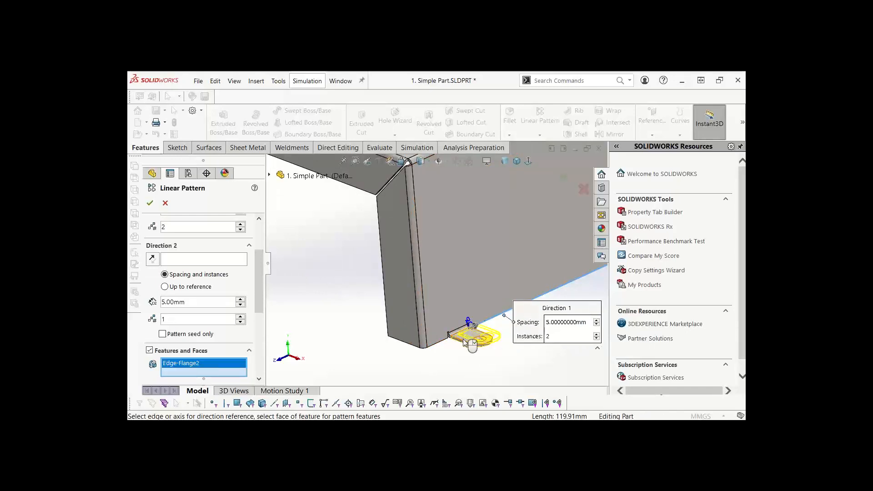
{"action": "left_click", "coordinate": [270, 175]}
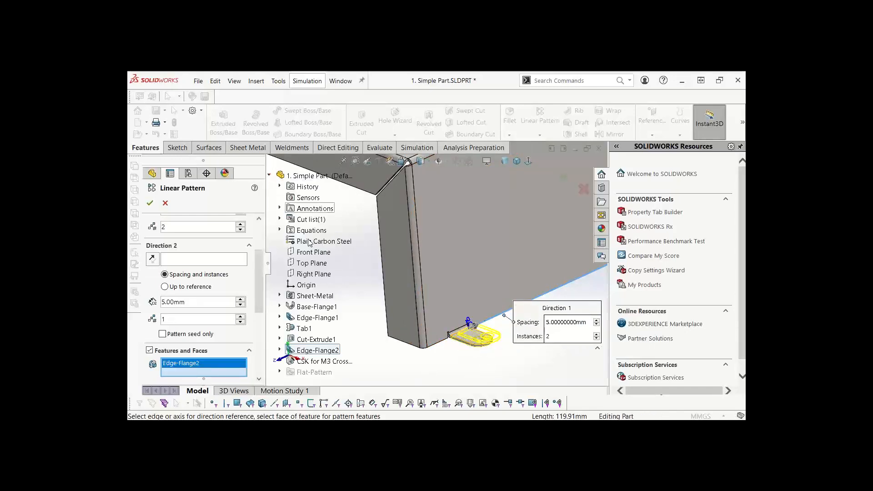
{"action": "left_click", "coordinate": [309, 362]}
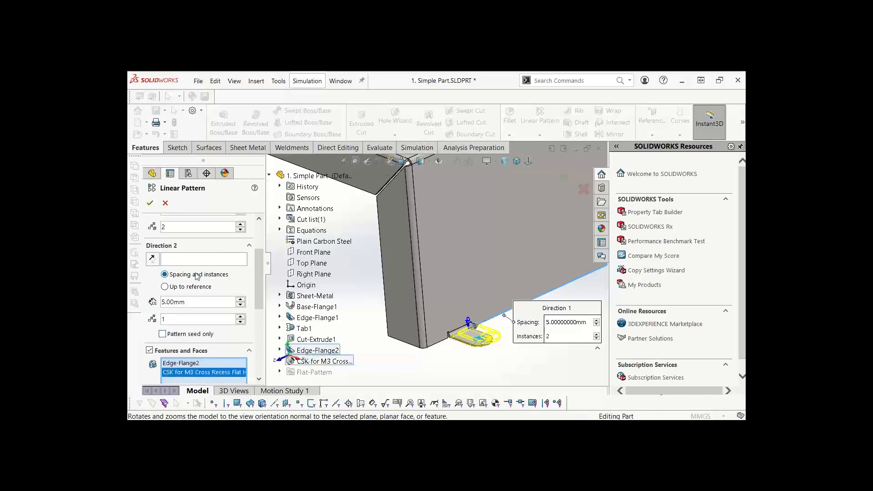
Step: Set the Direction 1 spacing to 100 mm and complete the linear pattern of the side tab
{"action": "scroll", "coordinate": [191, 269], "scroll_direction": "up", "scroll_amount": 3}
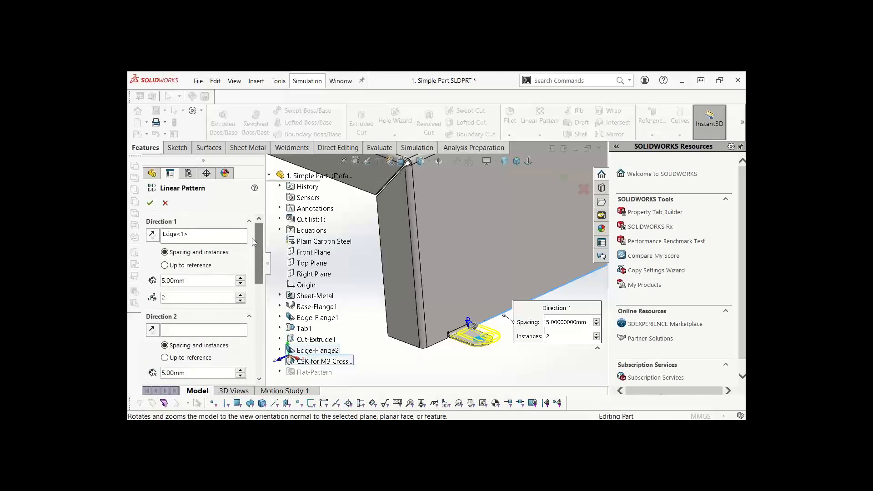
{"action": "double_click", "coordinate": [177, 281]}
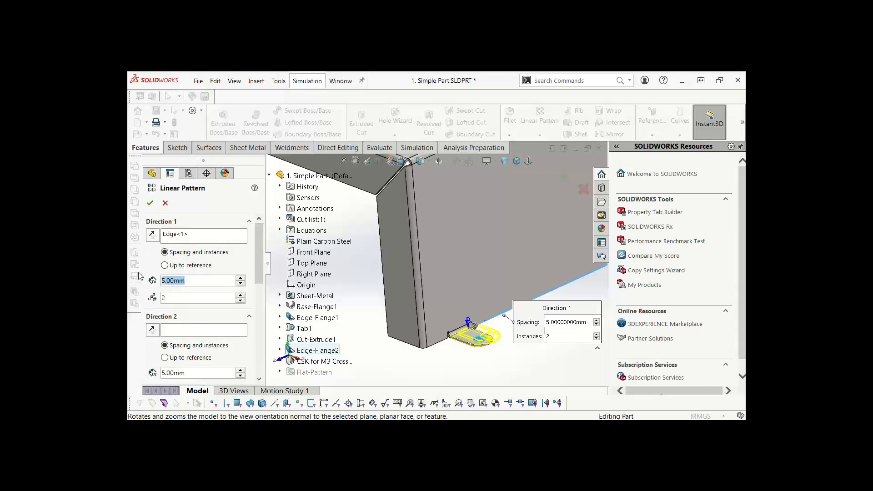
{"action": "type", "text": "100"}
{"action": "key", "text": "Return"}
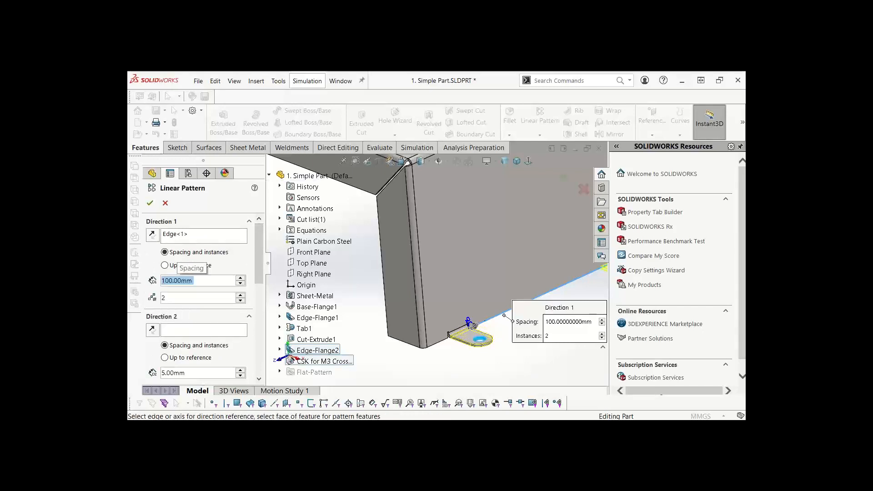
{"action": "scroll", "coordinate": [534, 273], "scroll_direction": "up", "scroll_amount": 5}
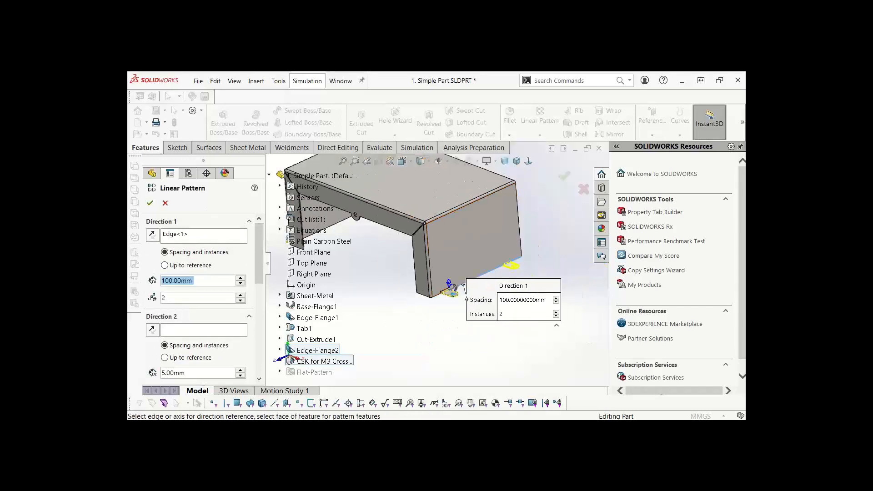
{"action": "left_click", "coordinate": [151, 203]}
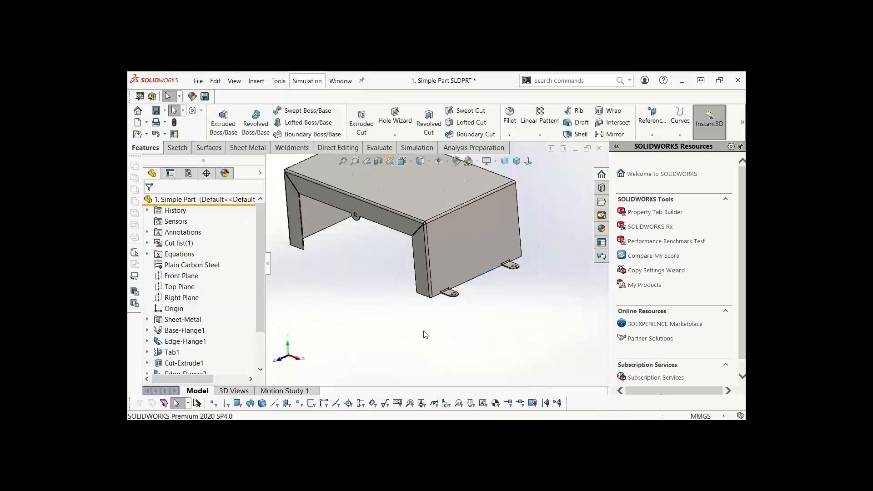
Step: Examine the patterned side tab, its countersunk hole and its bend ends at the side wall
{"action": "scroll", "coordinate": [514, 266], "scroll_direction": "down", "scroll_amount": 5}
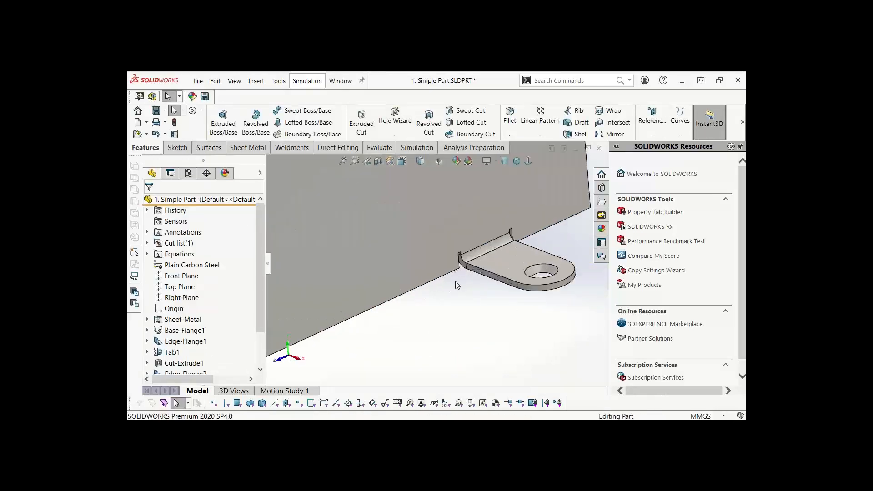
{"action": "middle_click_drag", "start_coordinate": [455, 276], "coordinate": [437, 282]}
{"action": "scroll", "coordinate": [464, 261], "scroll_direction": "down", "scroll_amount": 1}
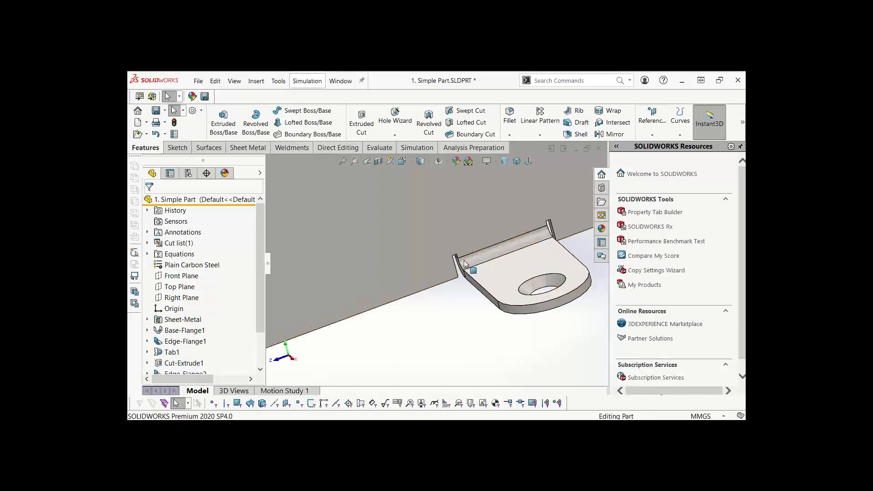
{"action": "scroll", "coordinate": [436, 314], "scroll_direction": "up", "scroll_amount": 3}
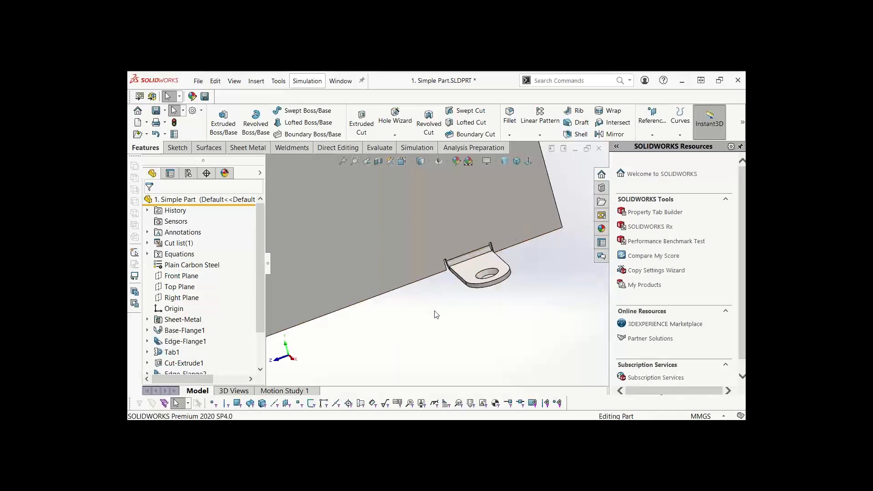
{"action": "scroll", "coordinate": [454, 305], "scroll_direction": "up", "scroll_amount": 5}
{"action": "middle_click_drag", "start_coordinate": [459, 302], "coordinate": [391, 309]}
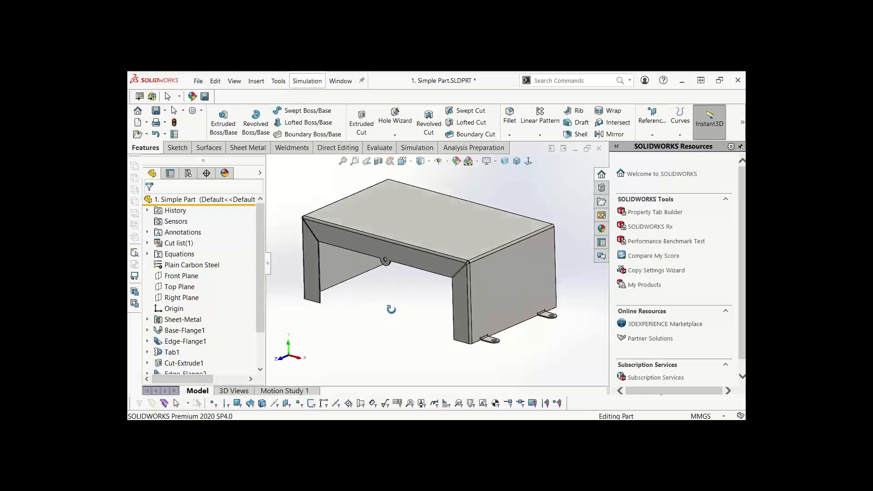
Step: Toggle the flat display of the sheet metal body to preview its unfolded shape, then dismiss it
{"action": "right_click", "coordinate": [414, 221]}
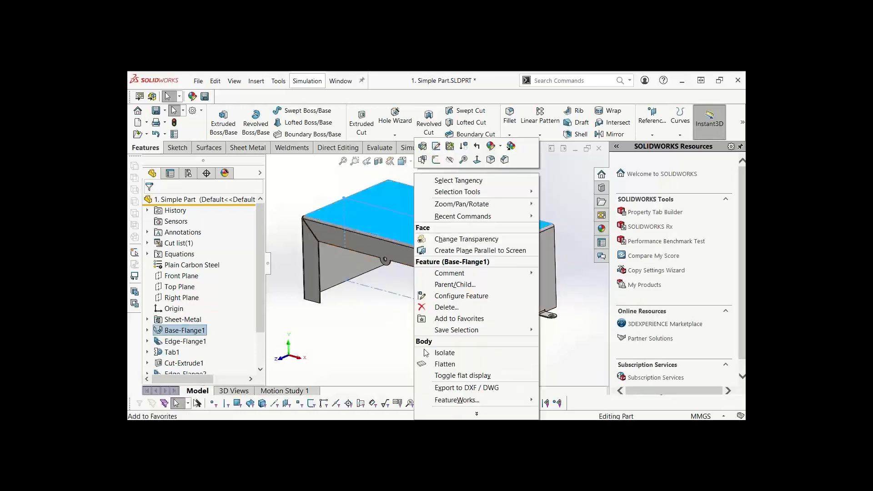
{"action": "left_click", "coordinate": [372, 341]}
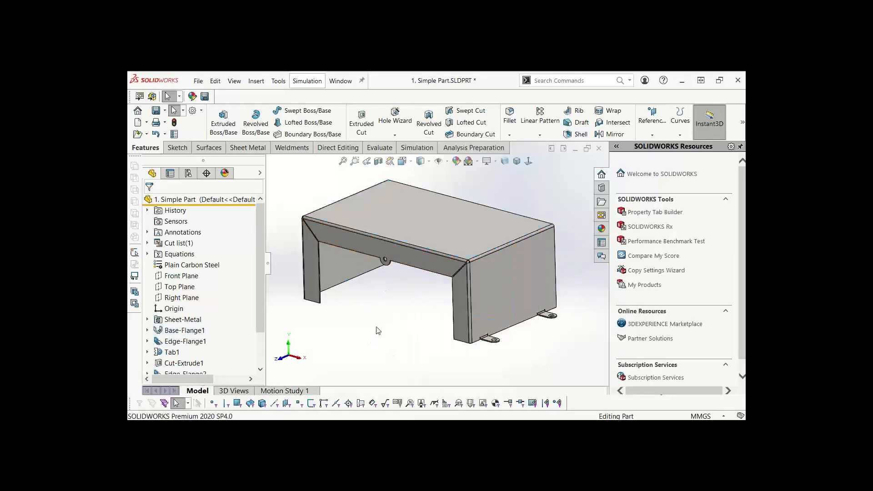
{"action": "right_click", "coordinate": [433, 210]}
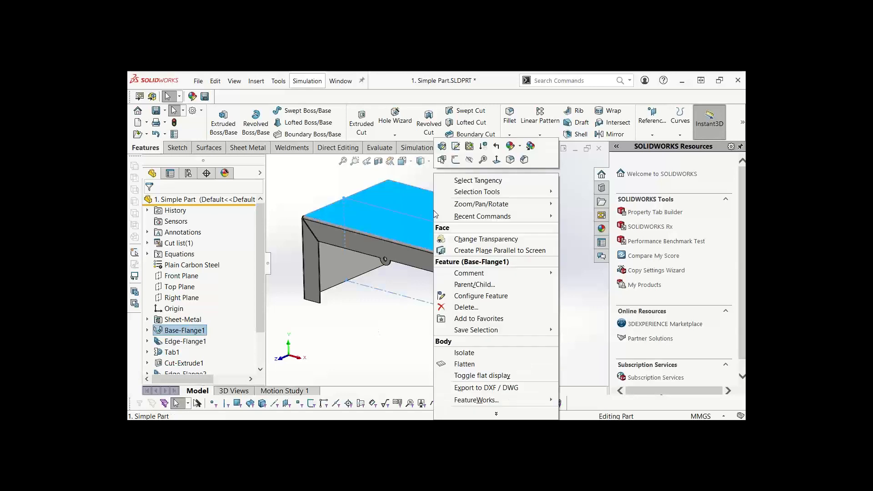
{"action": "left_click", "coordinate": [469, 375]}
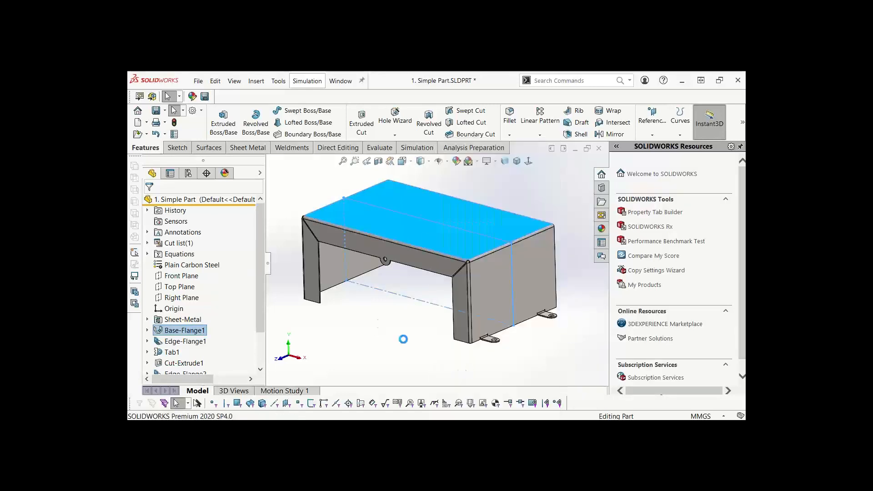
{"action": "middle_click_drag", "start_coordinate": [421, 282], "coordinate": [425, 307]}
{"action": "key", "text": "Escape"}
{"action": "left_click", "coordinate": [395, 335]}
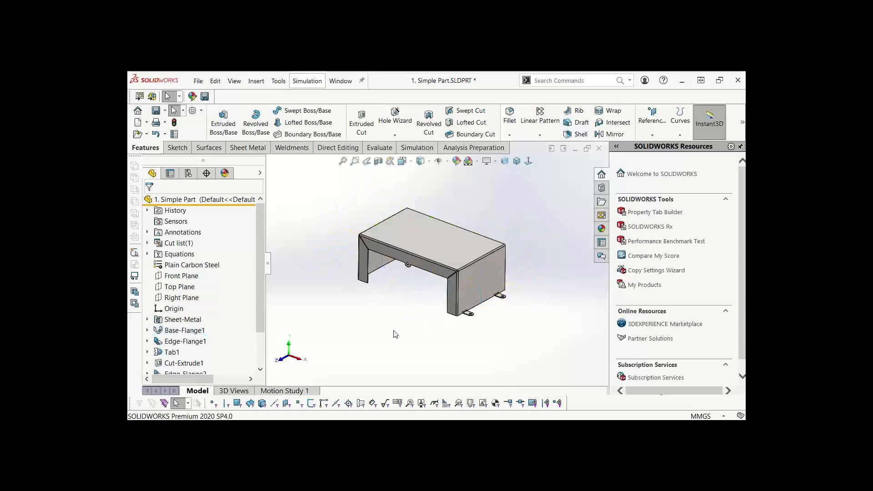
Step: Mirror the linear pattern, the M3 countersunk hole and the side tab's edge flange about the Right Plane
{"action": "middle_click_drag", "start_coordinate": [400, 335], "coordinate": [389, 261]}
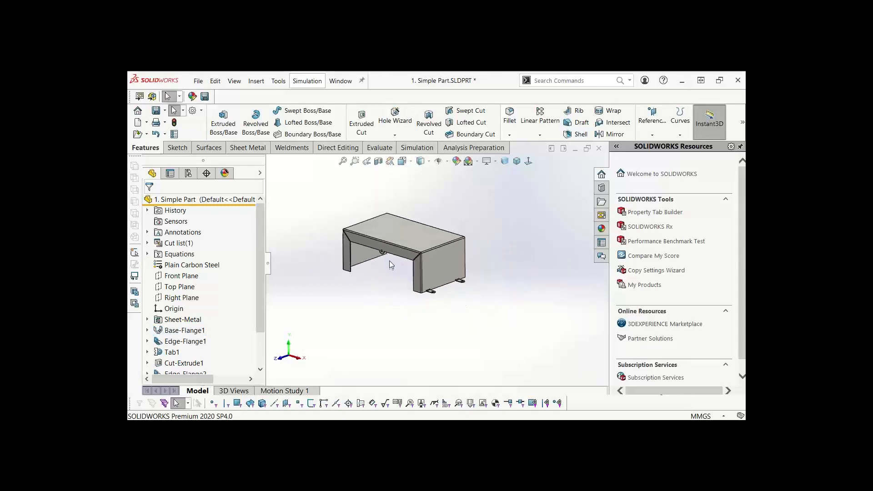
{"action": "left_click", "coordinate": [540, 135]}
{"action": "left_click", "coordinate": [544, 169]}
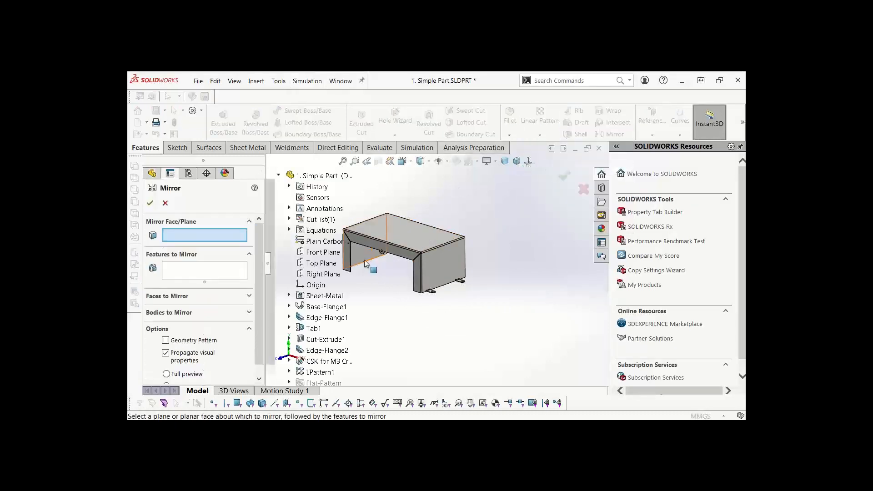
{"action": "scroll", "coordinate": [374, 284], "scroll_direction": "down", "scroll_amount": 2}
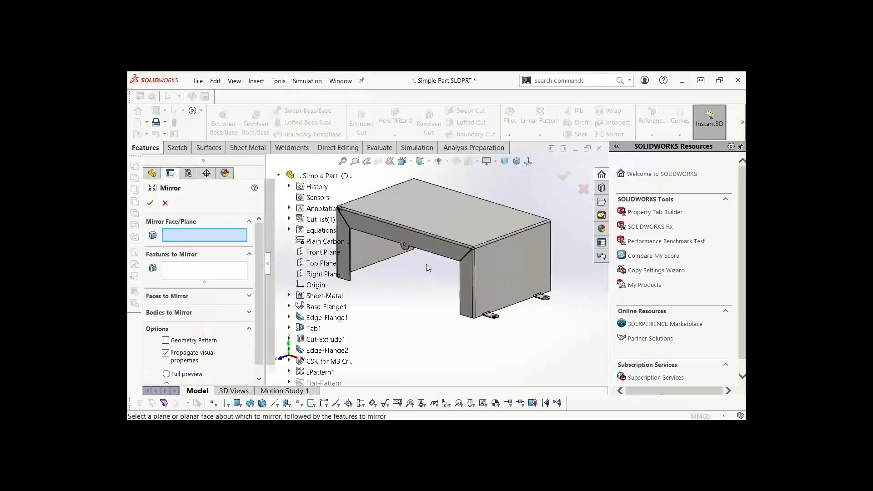
{"action": "left_click", "coordinate": [317, 274]}
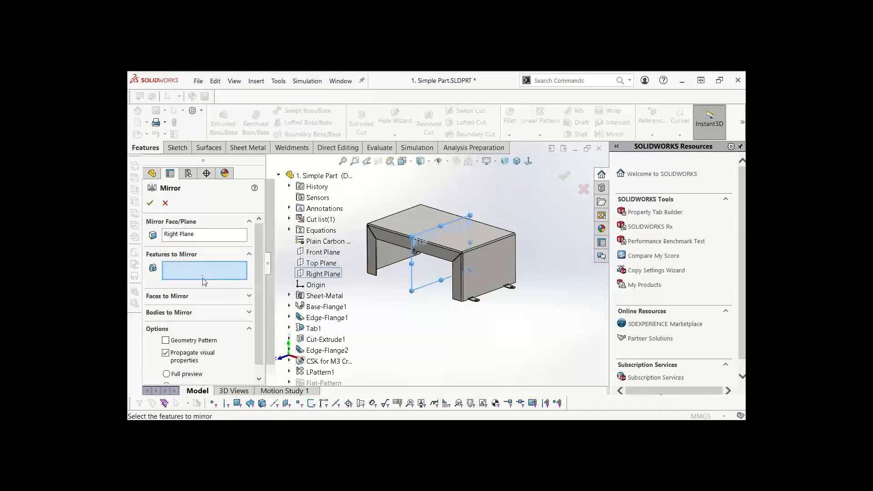
{"action": "scroll", "coordinate": [333, 356], "scroll_direction": "down", "scroll_amount": 1}
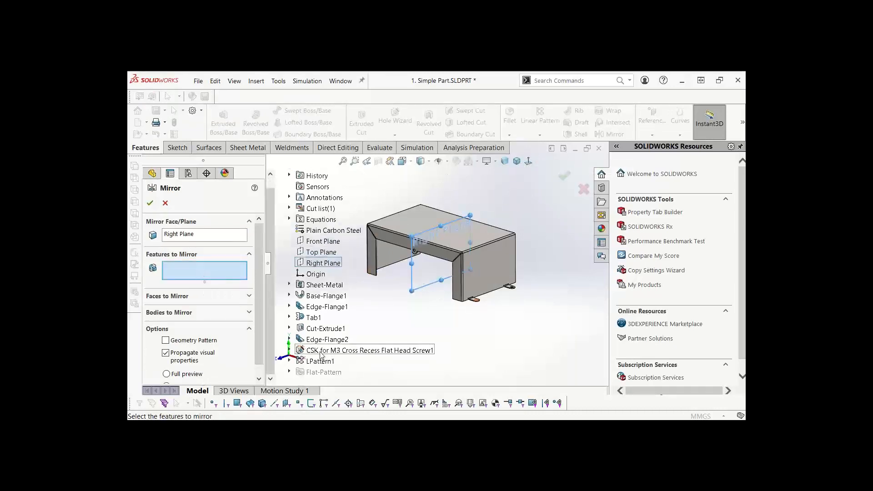
{"action": "left_click", "coordinate": [321, 361]}
{"action": "left_click", "coordinate": [323, 350]}
{"action": "left_click", "coordinate": [324, 341]}
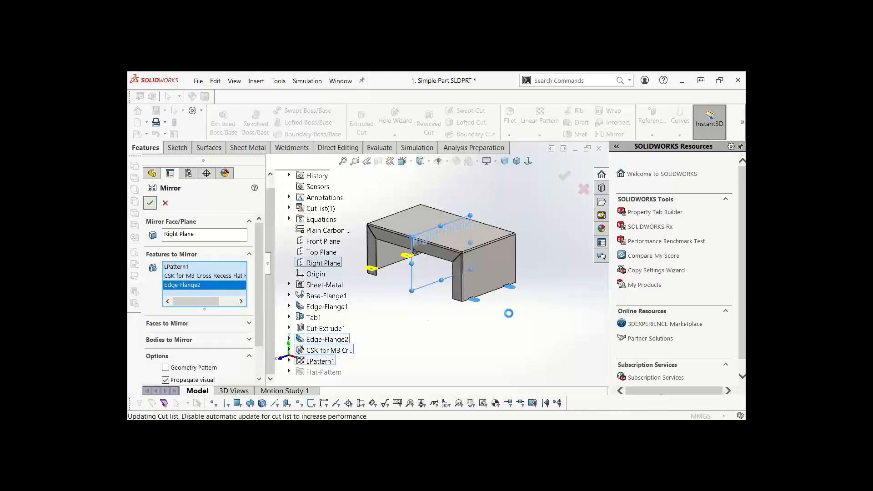
Step: Examine the mirrored side tabs along the lower edges of both side walls
{"action": "mouse_move", "coordinate": [408, 285]}
{"action": "middle_mouse_down"}
{"action": "mouse_move", "coordinate": [410, 255]}
{"action": "mouse_move", "coordinate": [436, 282]}
{"action": "mouse_move", "coordinate": [421, 296]}
{"action": "mouse_move", "coordinate": [404, 283]}
{"action": "middle_mouse_up"}
{"action": "scroll", "coordinate": [448, 285], "scroll_direction": "down", "scroll_amount": 8}
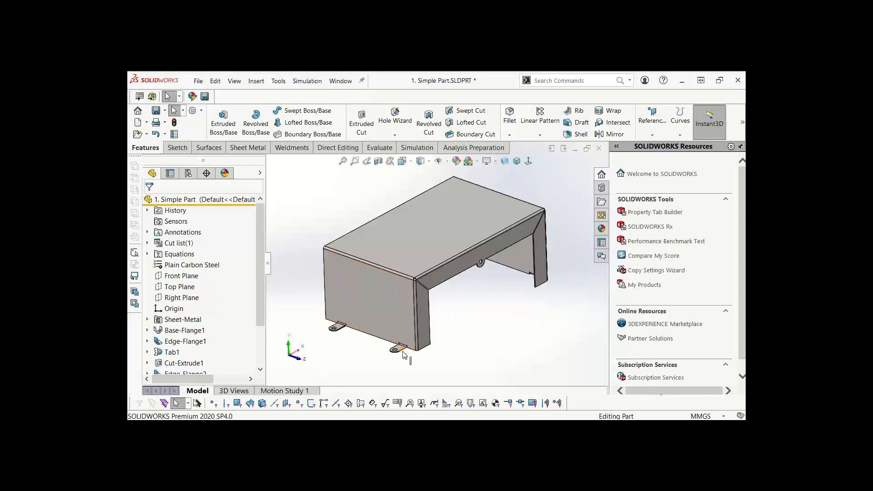
{"action": "scroll", "coordinate": [403, 357], "scroll_direction": "down", "scroll_amount": 3}
{"action": "key", "text": "f"}
{"action": "middle_click_drag", "start_coordinate": [458, 285], "coordinate": [462, 251]}
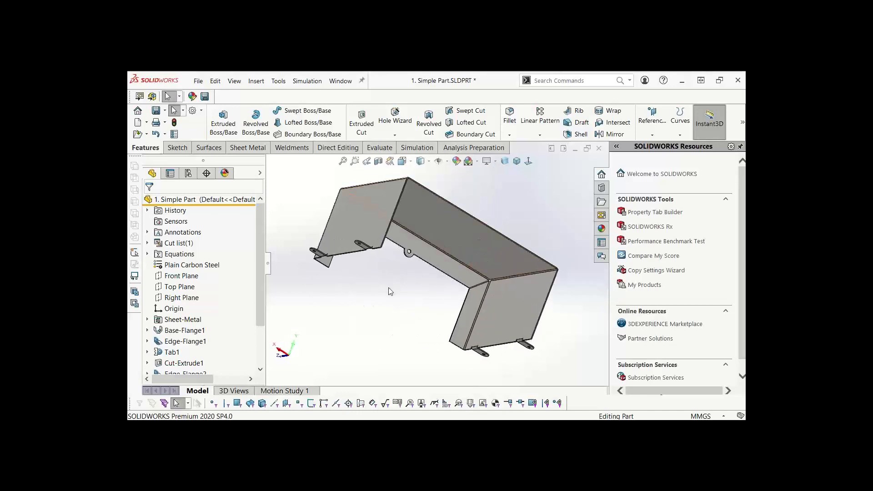
{"action": "middle_click_drag", "start_coordinate": [390, 291], "coordinate": [394, 301]}
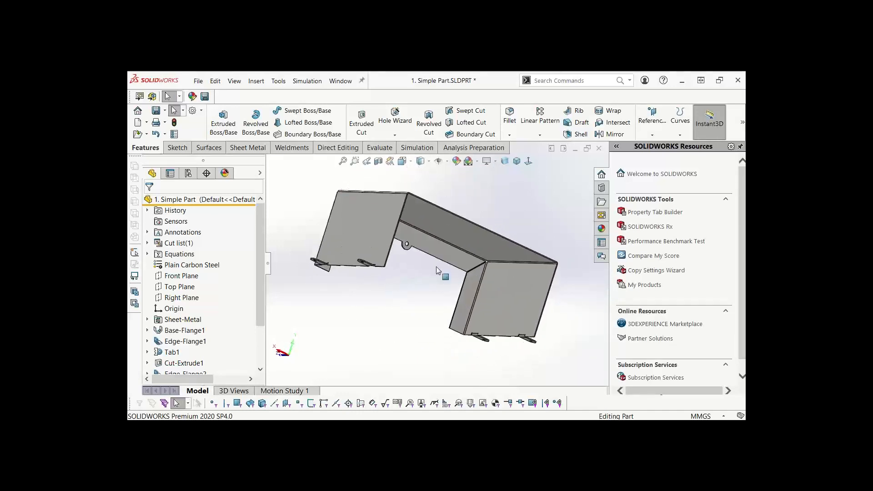
Step: Start a Miter Flange at the side wall's open end edge and view its sketch plane straight on
{"action": "left_click", "coordinate": [248, 148]}
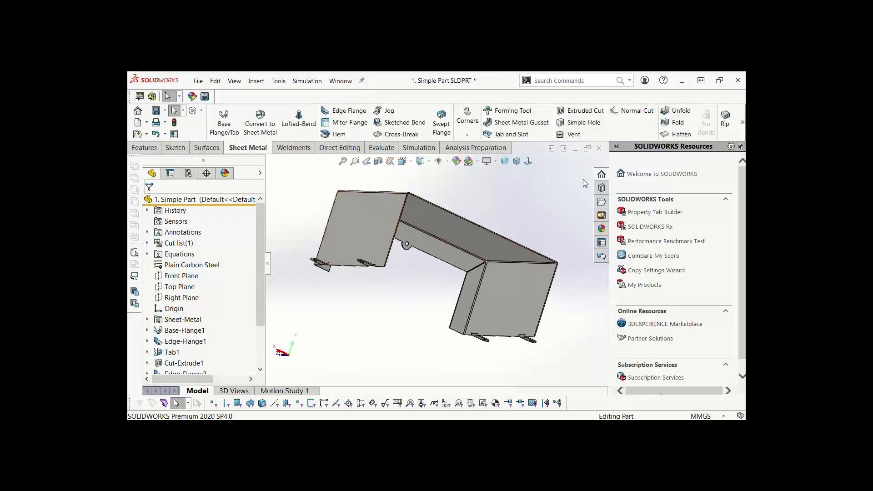
{"action": "left_click", "coordinate": [353, 124]}
{"action": "left_click", "coordinate": [540, 330]}
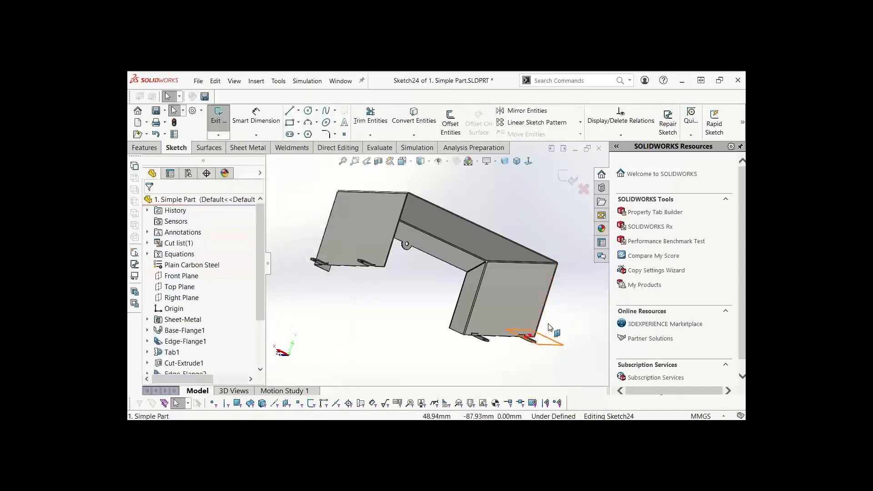
{"action": "key", "text": "space"}
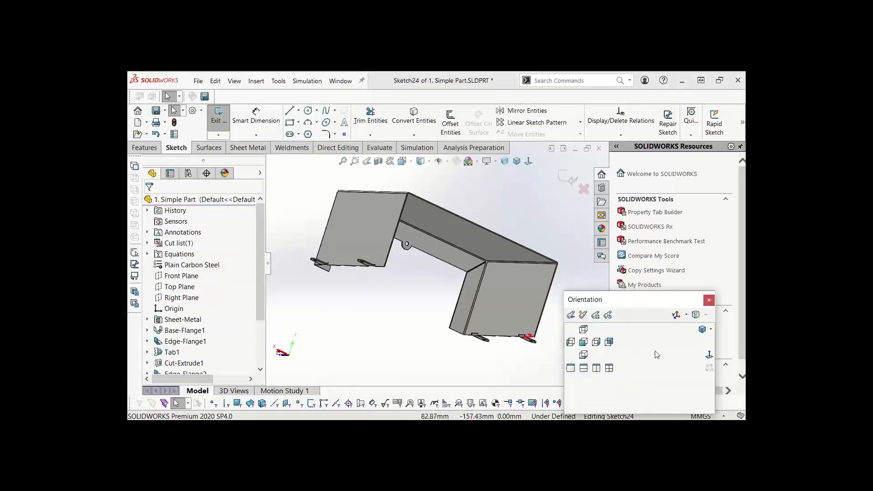
{"action": "left_click", "coordinate": [709, 355]}
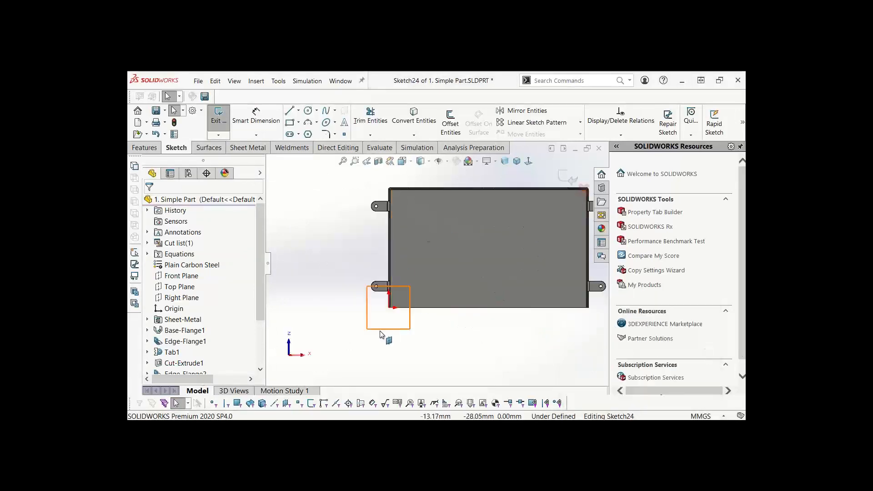
{"action": "scroll", "coordinate": [401, 310], "scroll_direction": "down", "scroll_amount": 6}
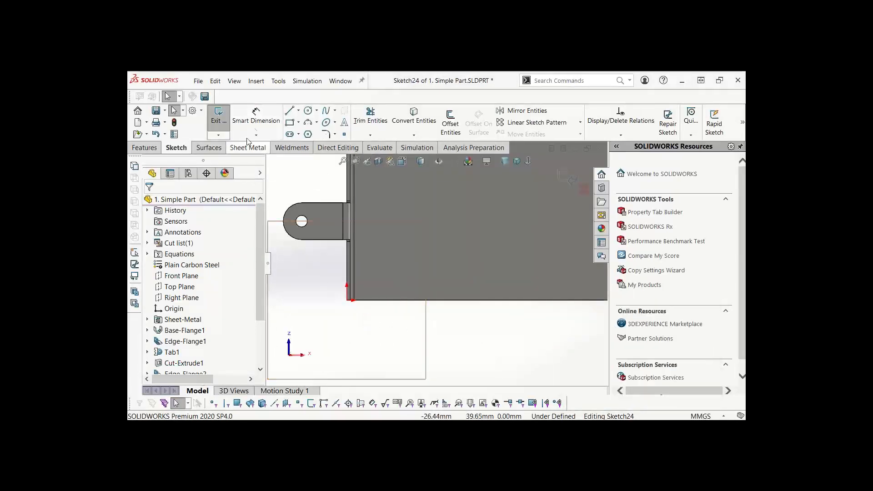
Step: Sketch a three-segment profile from the wall corner: about 11 mm along the edge, about 9 mm sloping outward, about 14 mm horizontal
{"action": "left_click", "coordinate": [291, 111]}
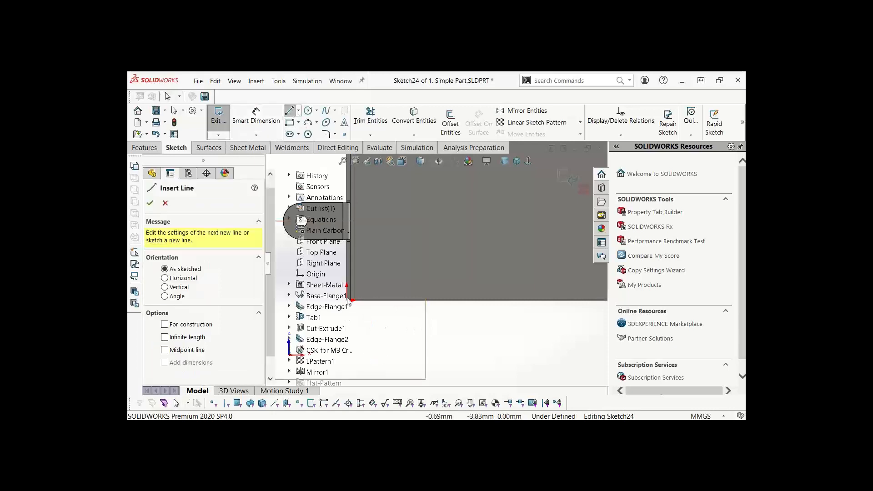
{"action": "scroll", "coordinate": [401, 288], "scroll_direction": "up", "scroll_amount": 2}
{"action": "scroll", "coordinate": [400, 285], "scroll_direction": "down", "scroll_amount": 2}
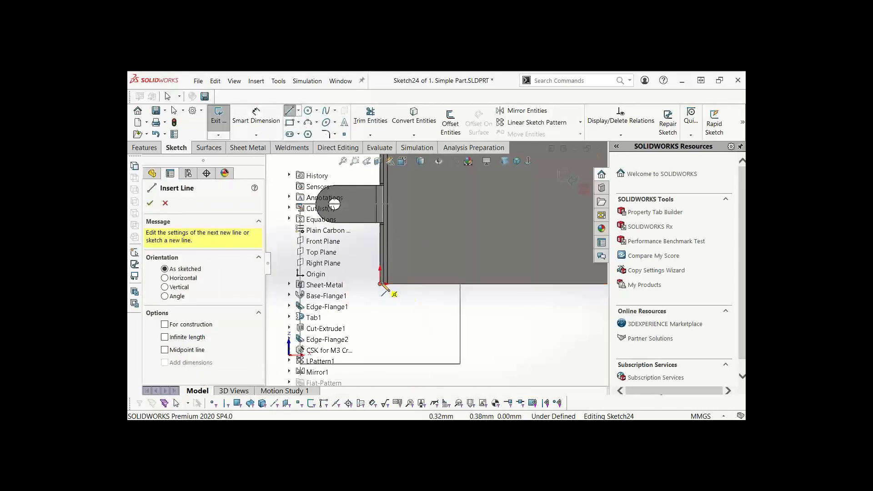
{"action": "left_click", "coordinate": [386, 284]}
{"action": "left_click", "coordinate": [414, 285]}
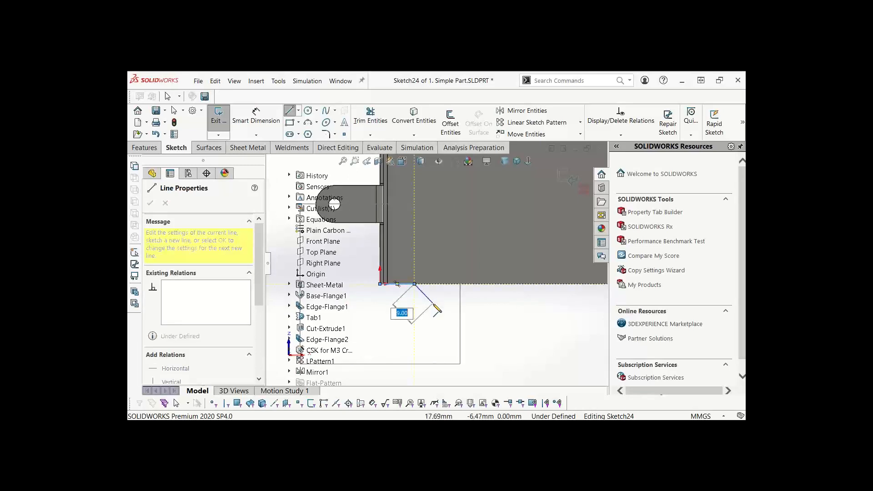
{"action": "left_click", "coordinate": [433, 304]}
{"action": "left_click", "coordinate": [476, 305]}
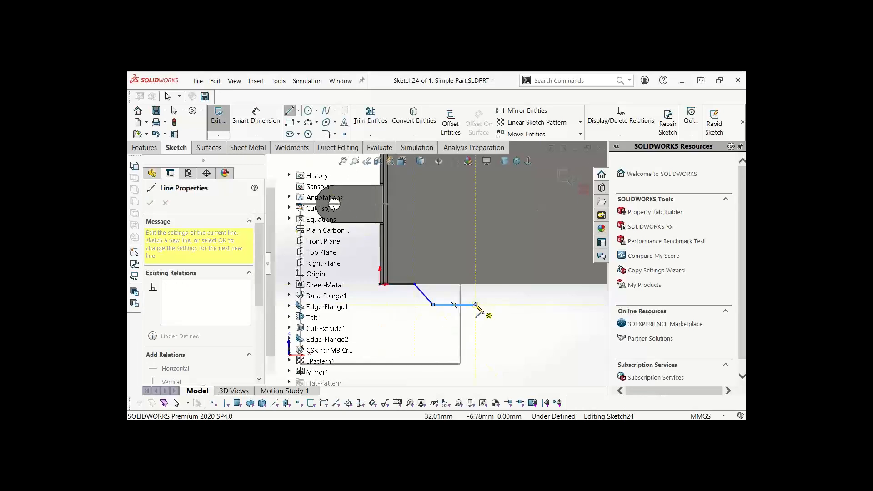
{"action": "key", "text": "Escape"}
Step: Dimension the sloped segment at 45° to the horizontal and set the first segment's length to 10 mm
{"action": "right_click_drag", "start_coordinate": [405, 329], "coordinate": [392, 269]}
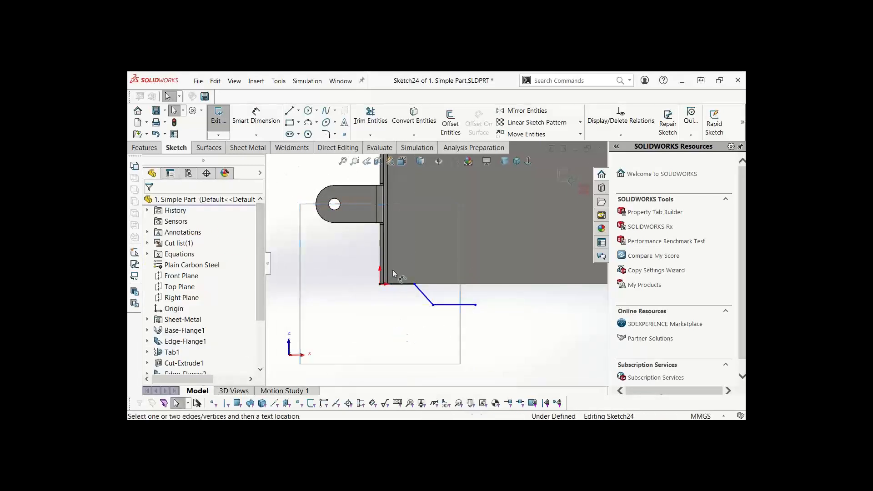
{"action": "left_click", "coordinate": [428, 297]}
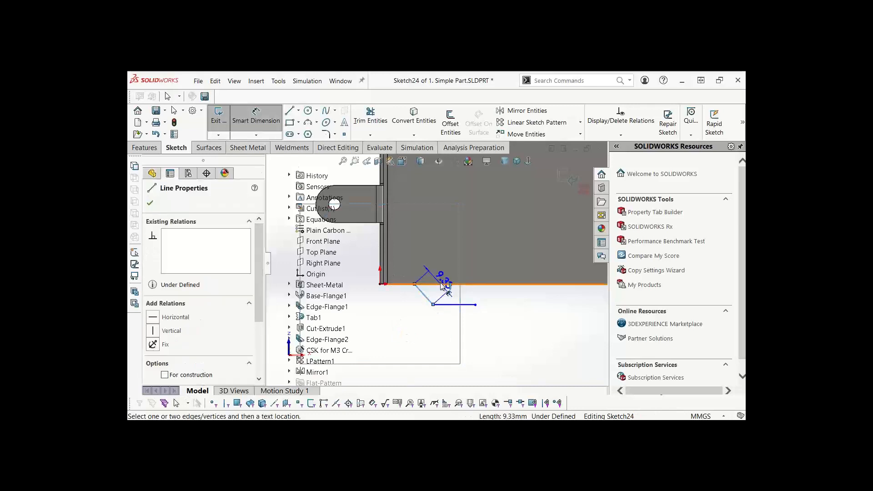
{"action": "left_click", "coordinate": [450, 305]}
{"action": "left_click", "coordinate": [448, 298]}
{"action": "type", "text": "45"}
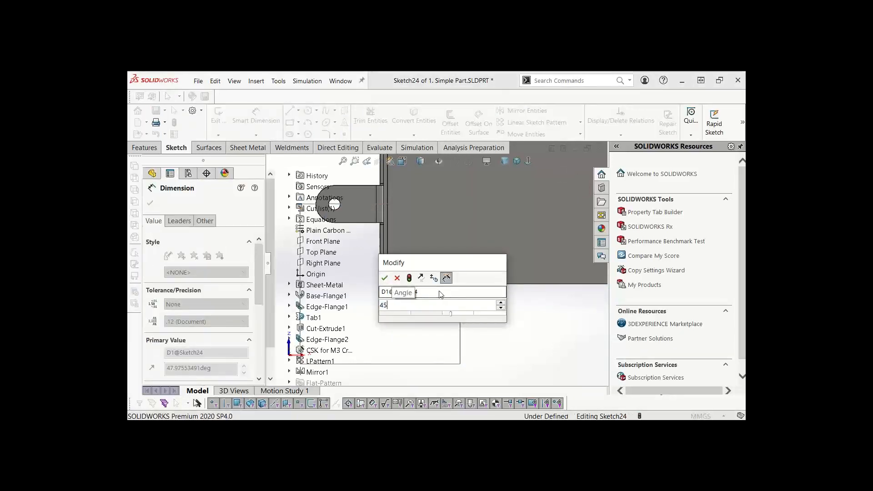
{"action": "key", "text": "Return"}
{"action": "left_click", "coordinate": [396, 285]}
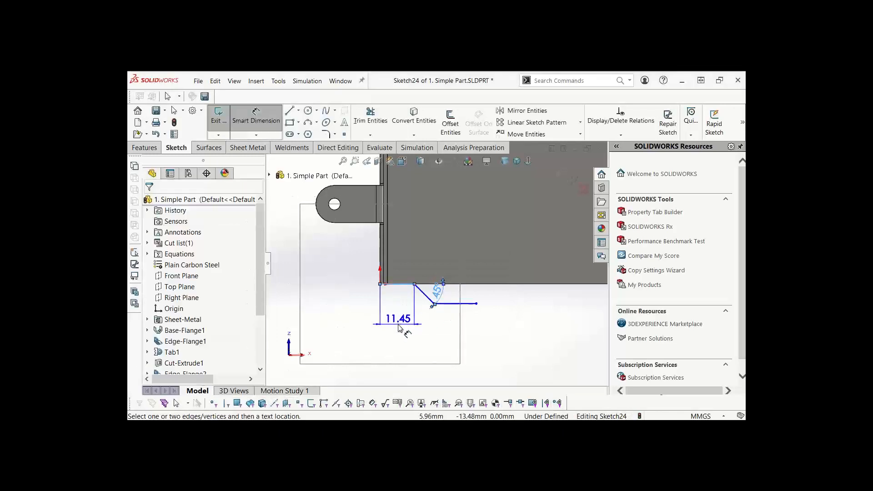
{"action": "left_click", "coordinate": [400, 334]}
{"action": "key", "text": "Return"}
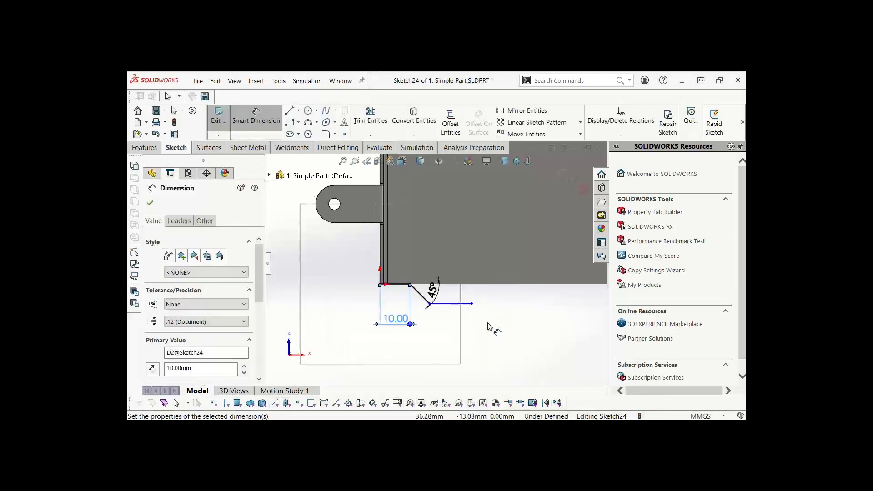
Step: Set the last segment's distance from the body edge to 10 mm and finish dimensioning the profile
{"action": "left_click", "coordinate": [473, 285]}
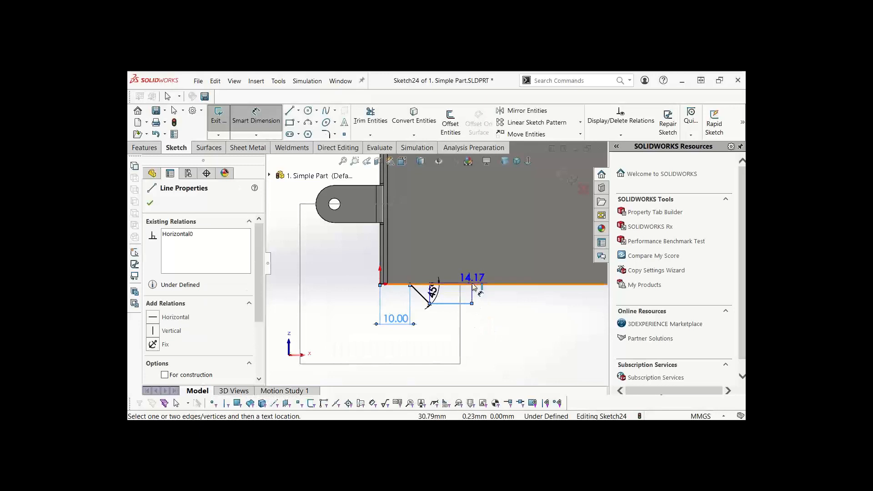
{"action": "left_click", "coordinate": [471, 303]}
{"action": "left_click", "coordinate": [489, 294]}
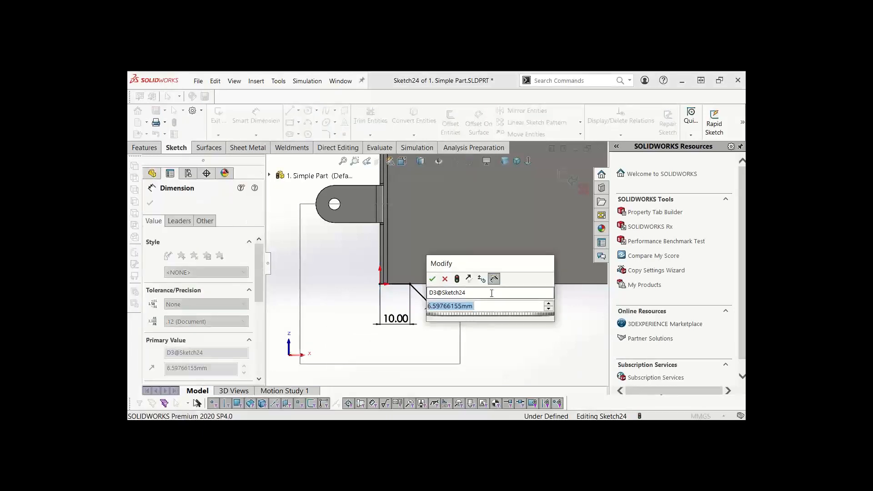
{"action": "type", "text": "10"}
{"action": "key", "text": "Return"}
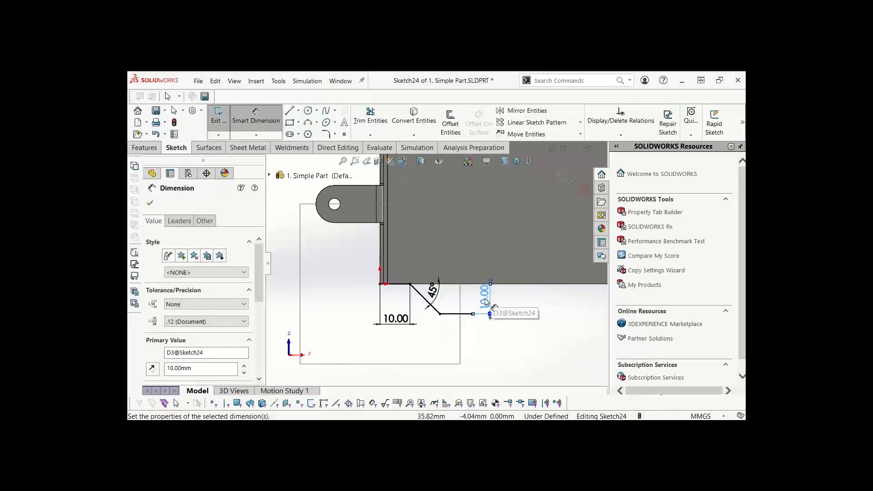
{"action": "key", "text": "Escape"}
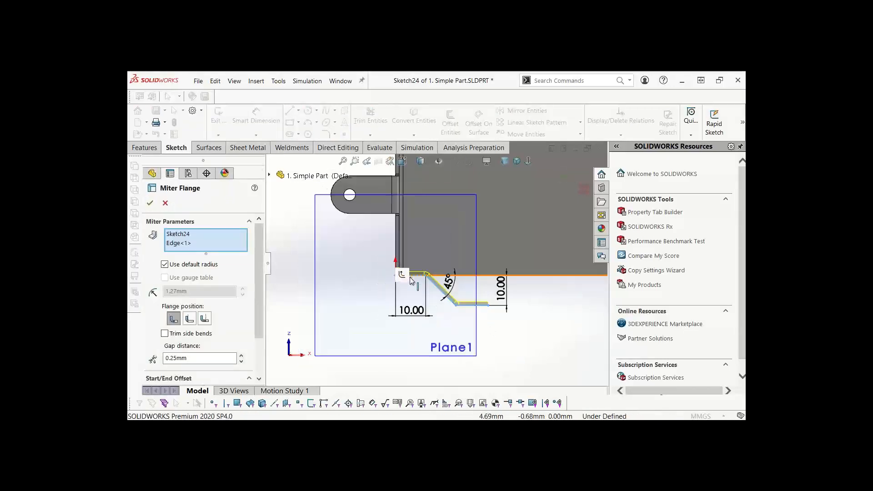
Step: Try the Material Outside and Bend Outside flange positions, and return to Material Inside
{"action": "scroll", "coordinate": [414, 277], "scroll_direction": "down", "scroll_amount": 5}
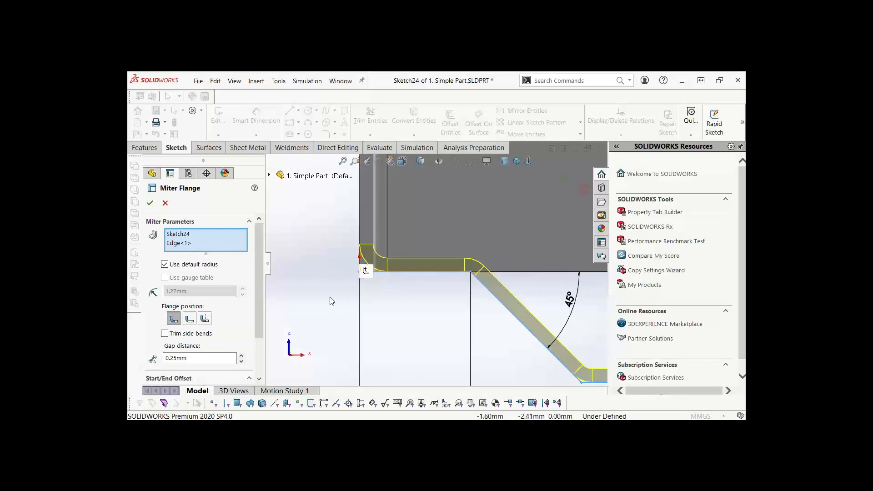
{"action": "left_click", "coordinate": [189, 319]}
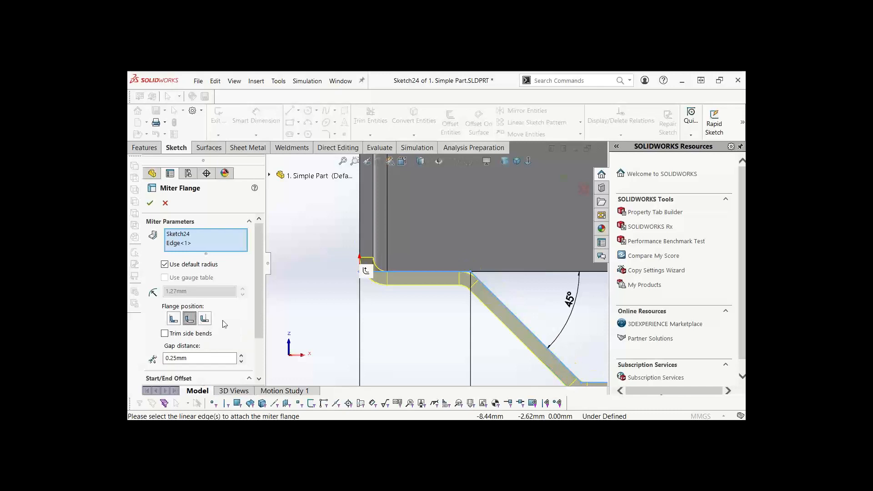
{"action": "left_click", "coordinate": [205, 319]}
{"action": "left_click", "coordinate": [173, 320]}
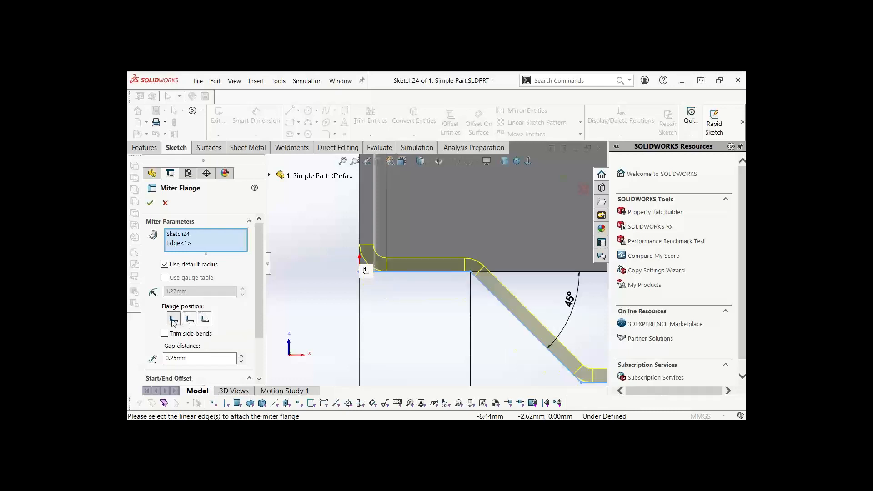
Step: Propagate the miter flange along the tangent edges of the open end's side walls and top
{"action": "middle_click_drag", "start_coordinate": [356, 312], "coordinate": [395, 258]}
{"action": "left_click", "coordinate": [405, 252]}
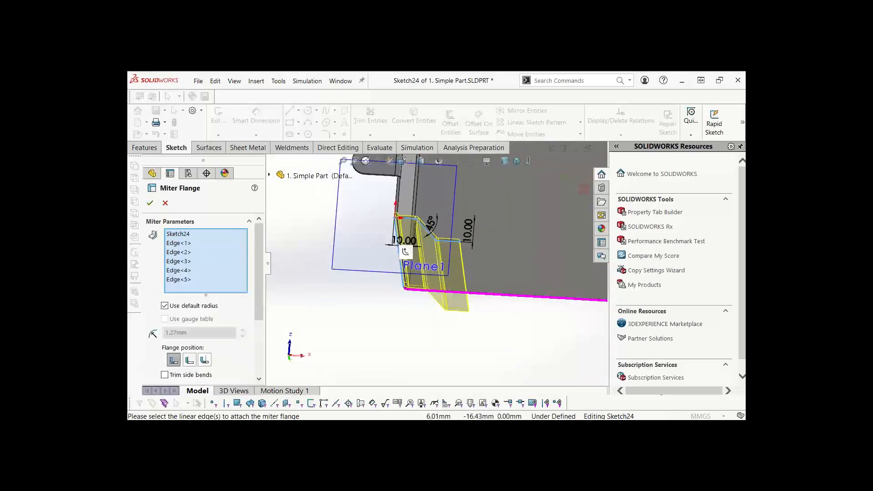
{"action": "key", "text": "f"}
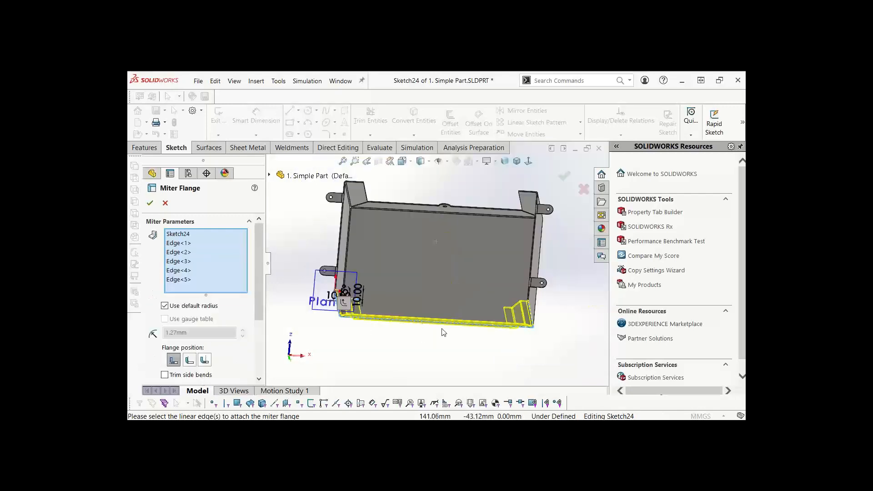
{"action": "middle_click_drag", "start_coordinate": [442, 332], "coordinate": [429, 274]}
Step: Set the miter flange's gap distance at the corners to 1 mm
{"action": "scroll", "coordinate": [491, 316], "scroll_direction": "down", "scroll_amount": 5}
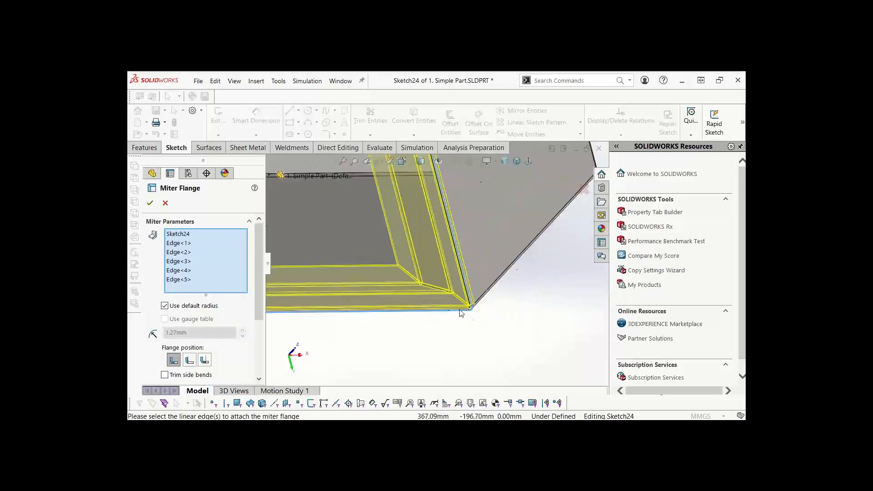
{"action": "middle_click_drag", "start_coordinate": [440, 309], "coordinate": [448, 282]}
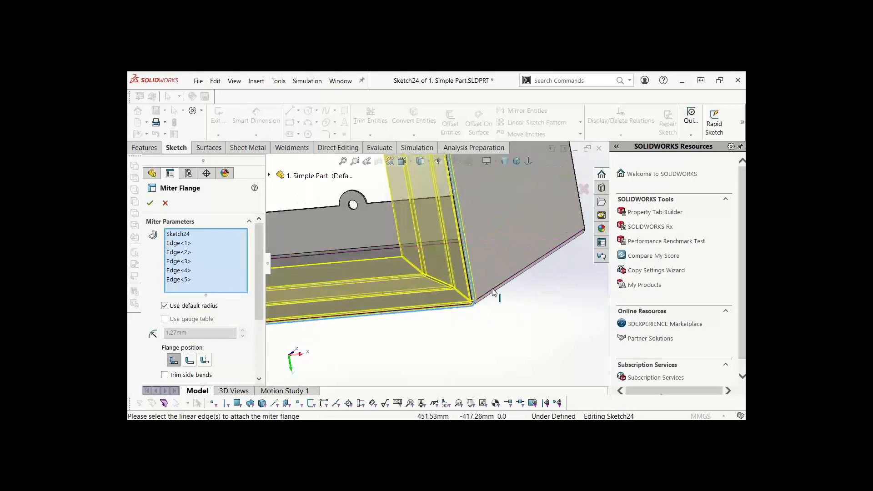
{"action": "scroll", "coordinate": [437, 279], "scroll_direction": "down", "scroll_amount": 3}
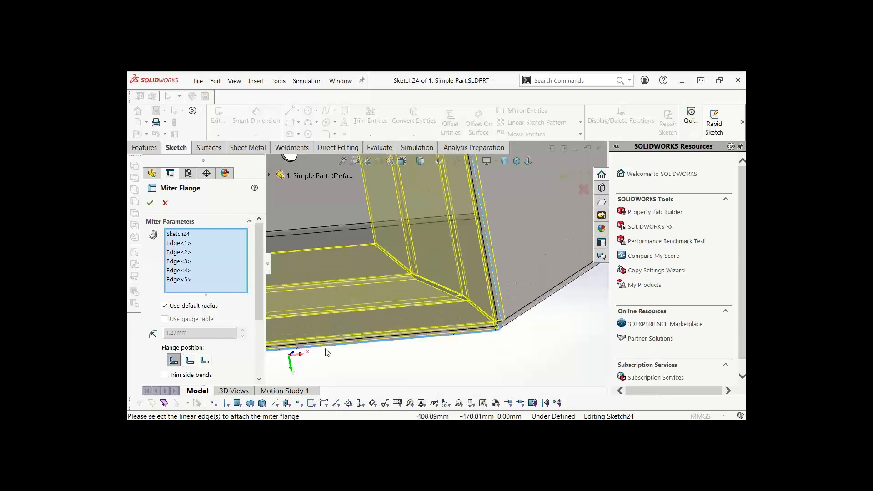
{"action": "scroll", "coordinate": [254, 296], "scroll_direction": "down", "scroll_amount": 4}
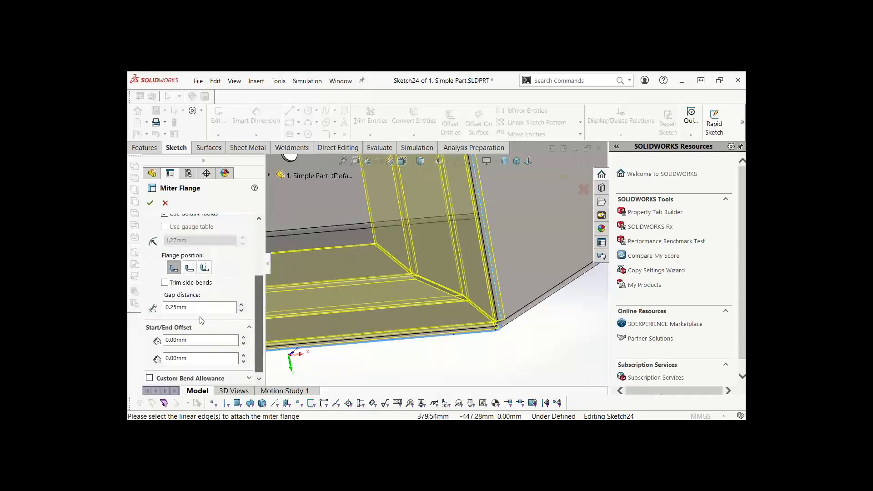
{"action": "double_click", "coordinate": [197, 307]}
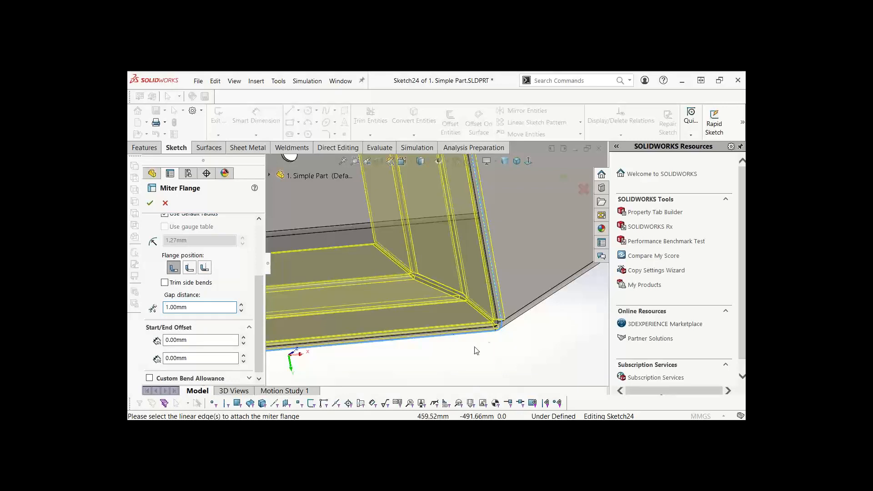
Step: Set both the start and end offsets of the miter flange to 5 mm and complete the flange
{"action": "scroll", "coordinate": [476, 350], "scroll_direction": "up", "scroll_amount": 6}
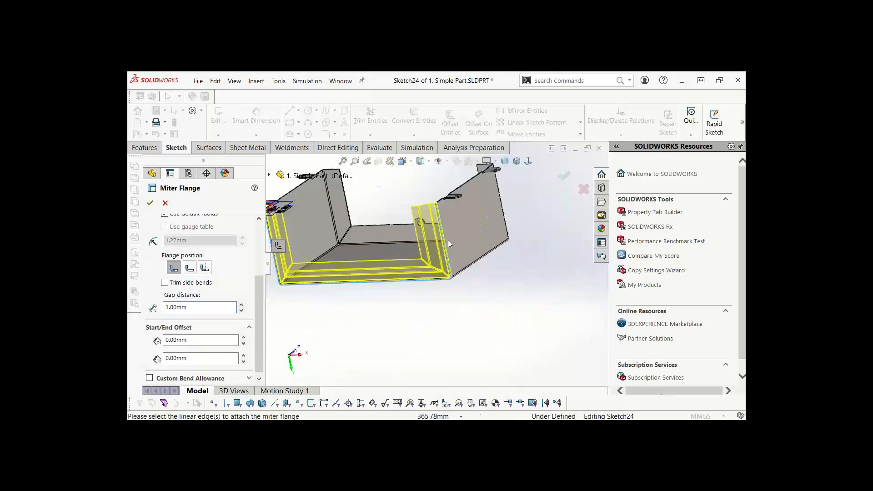
{"action": "scroll", "coordinate": [436, 227], "scroll_direction": "up", "scroll_amount": 1}
{"action": "scroll", "coordinate": [404, 182], "scroll_direction": "down", "scroll_amount": 1}
{"action": "scroll", "coordinate": [308, 219], "scroll_direction": "up", "scroll_amount": 1}
{"action": "scroll", "coordinate": [295, 209], "scroll_direction": "down", "scroll_amount": 2}
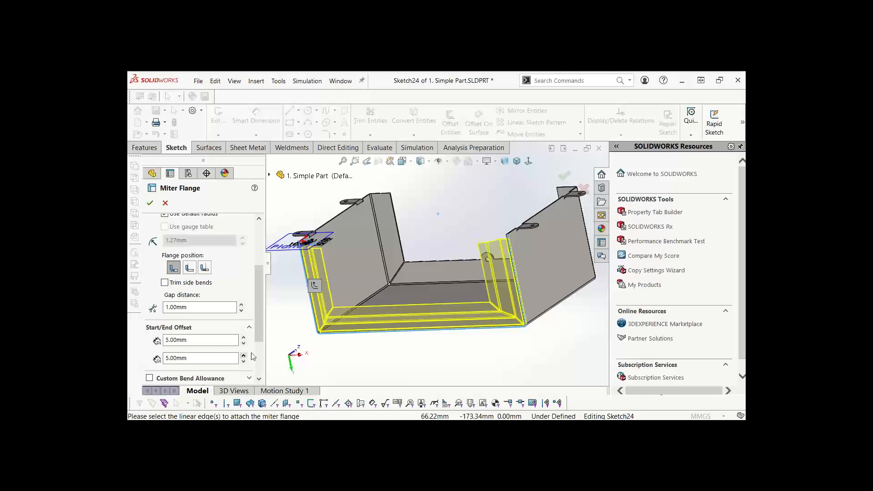
{"action": "scroll", "coordinate": [503, 241], "scroll_direction": "down", "scroll_amount": 4}
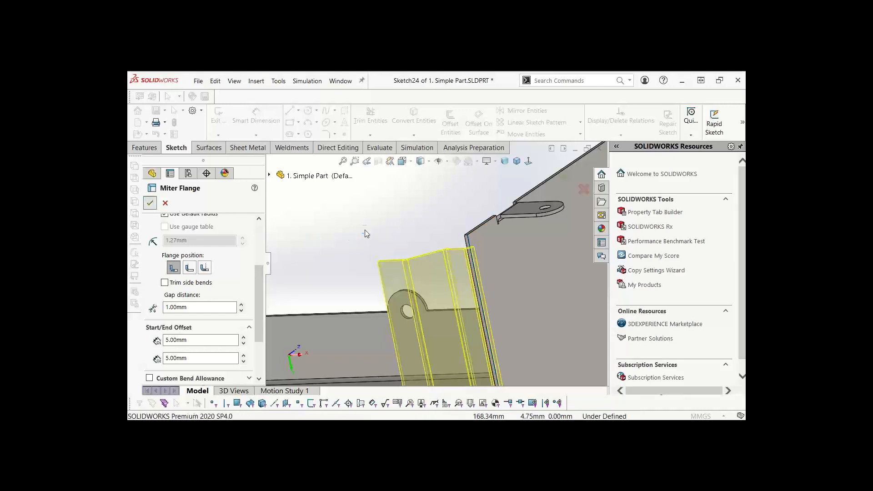
Step: Examine the offset end of the miter flange where it meets the side wall near the tab
{"action": "key", "text": "f"}
{"action": "middle_click_drag", "start_coordinate": [409, 253], "coordinate": [413, 220]}
{"action": "left_click", "coordinate": [413, 220]}
{"action": "scroll", "coordinate": [339, 266], "scroll_direction": "down", "scroll_amount": 6}
{"action": "middle_click_drag", "start_coordinate": [355, 258], "coordinate": [401, 255]}
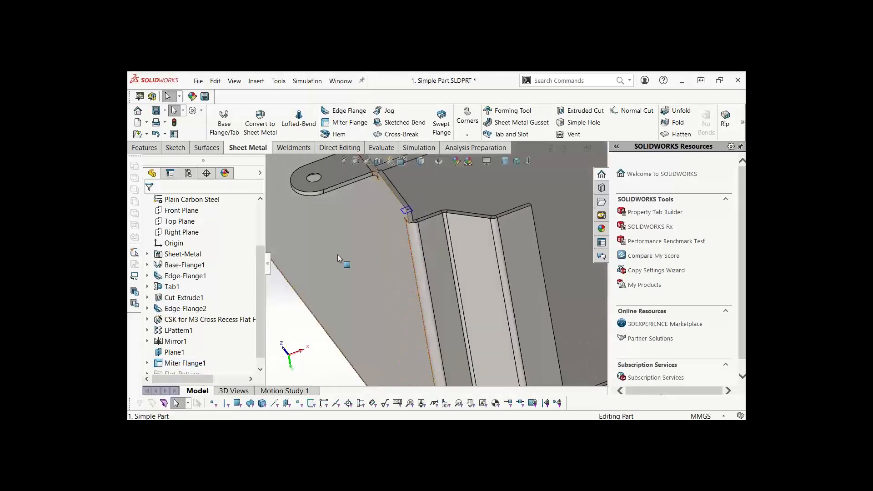
{"action": "scroll", "coordinate": [338, 255], "scroll_direction": "up", "scroll_amount": 5}
{"action": "key", "text": "f"}
{"action": "middle_click_drag", "start_coordinate": [470, 292], "coordinate": [443, 291]}
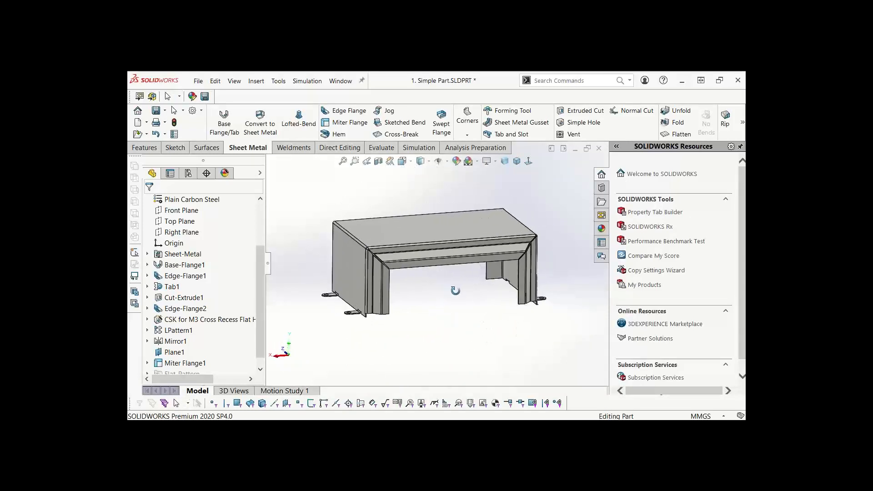
{"action": "scroll", "coordinate": [450, 263], "scroll_direction": "down", "scroll_amount": 4}
{"action": "left_click", "coordinate": [494, 273]}
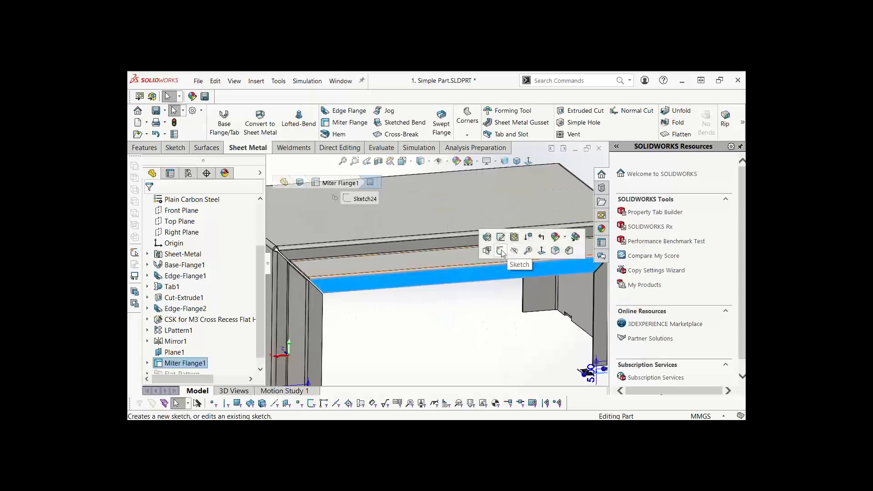
{"action": "left_click", "coordinate": [501, 250]}
{"action": "key", "text": "space"}
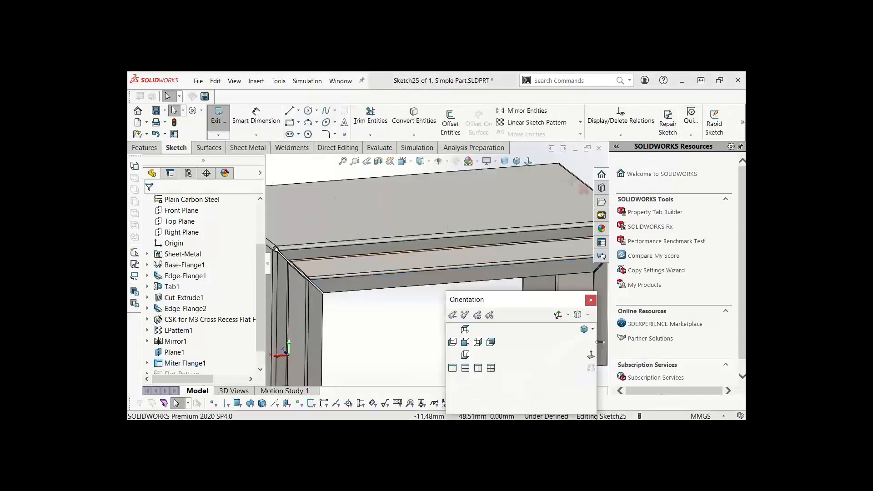
{"action": "left_click", "coordinate": [591, 355]}
{"action": "key", "text": "f"}
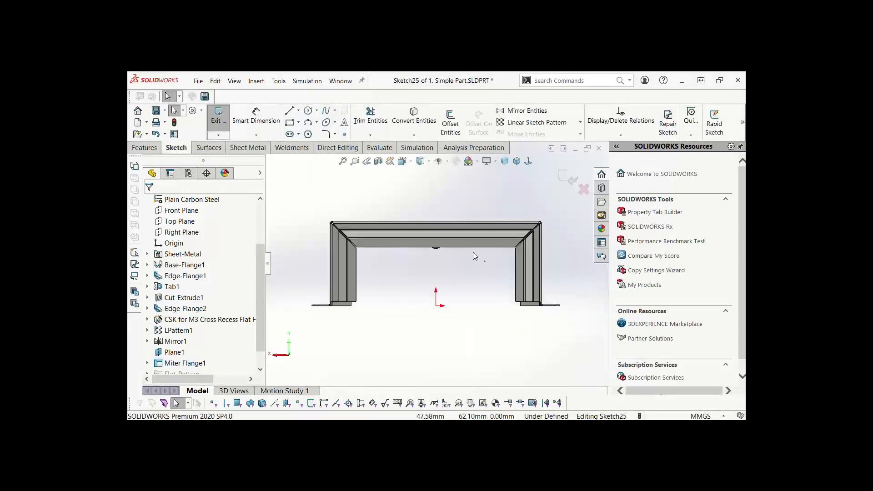
{"action": "right_click_drag", "start_coordinate": [409, 295], "coordinate": [416, 280]}
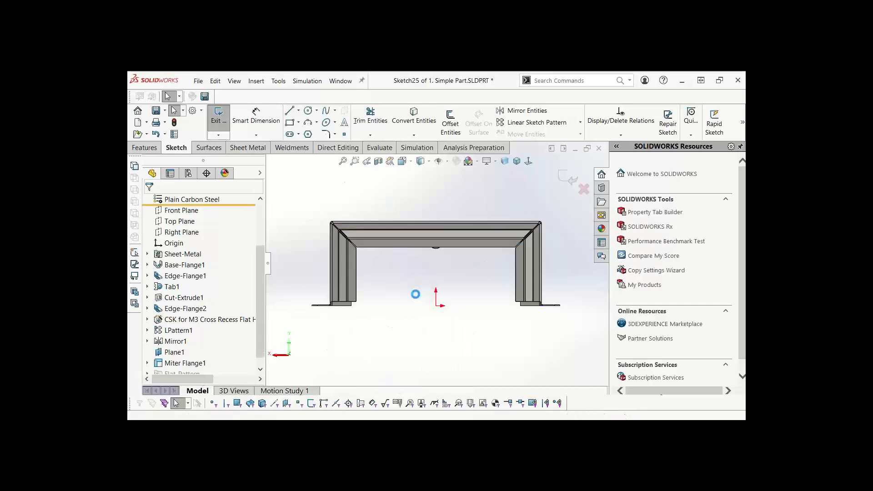
Step: Sketch a corner rectangle about 40 mm wide on the miter flange's upper lip face, from the base level up across the flange
{"action": "left_click", "coordinate": [452, 242]}
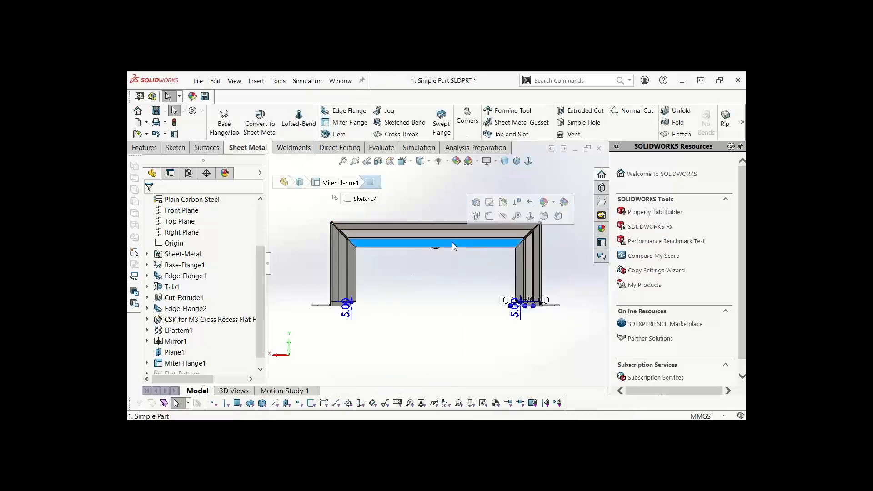
{"action": "left_click", "coordinate": [474, 200]}
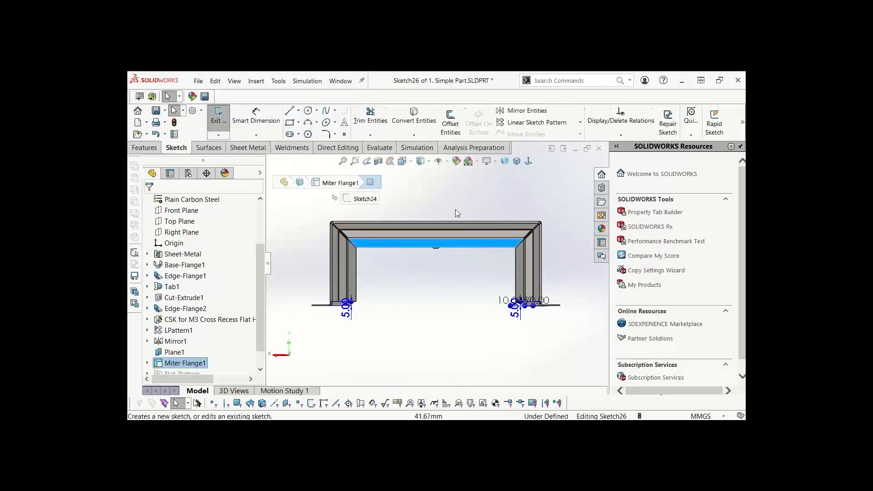
{"action": "left_click", "coordinate": [289, 122]}
{"action": "left_click", "coordinate": [420, 306]}
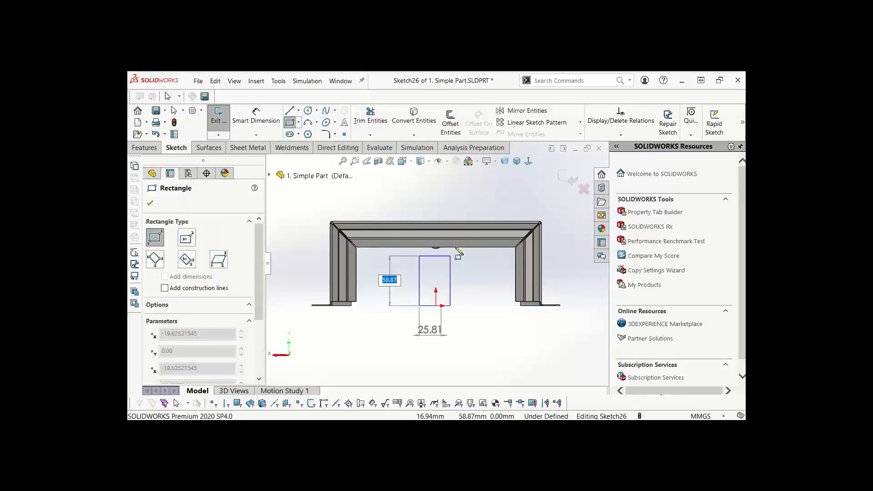
{"action": "left_click", "coordinate": [453, 232]}
{"action": "key", "text": "Escape"}
{"action": "scroll", "coordinate": [440, 311], "scroll_direction": "down", "scroll_amount": 5}
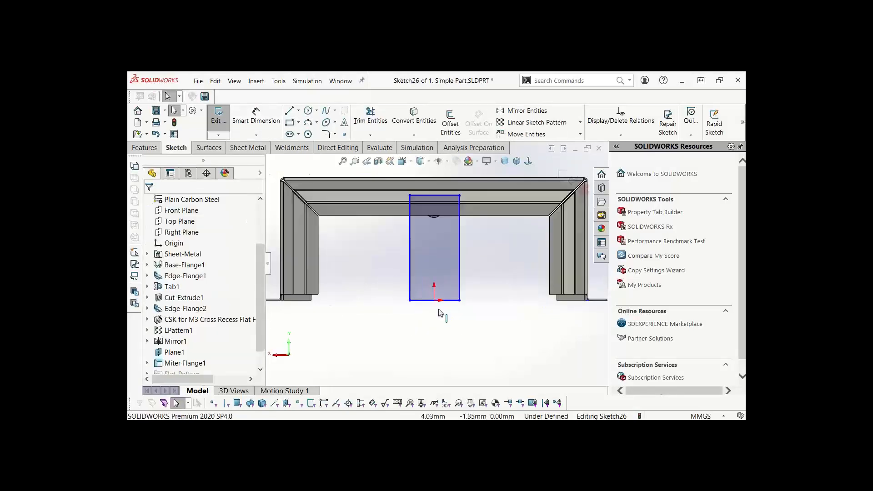
Step: Center the rectangle on the origin with a Midpoint relation on its lower line
{"action": "left_click", "coordinate": [436, 293]}
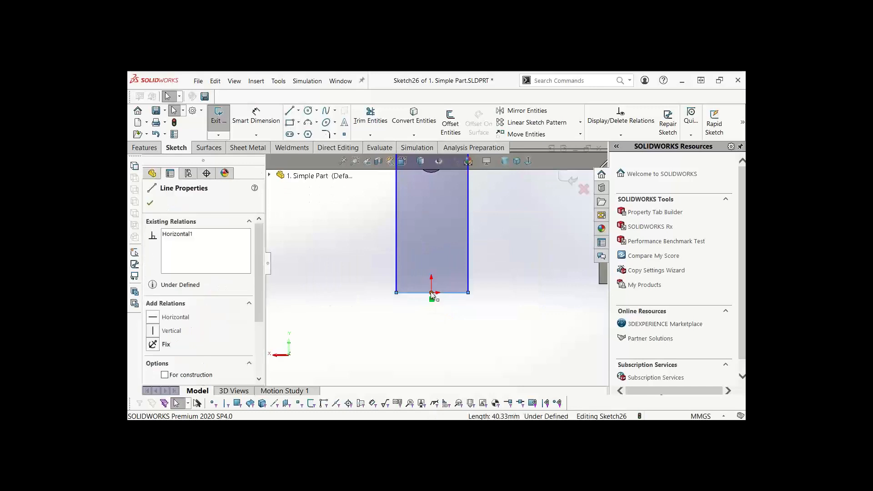
{"action": "left_click", "coordinate": [432, 294], "text": "ctrl"}
{"action": "left_click", "coordinate": [469, 257]}
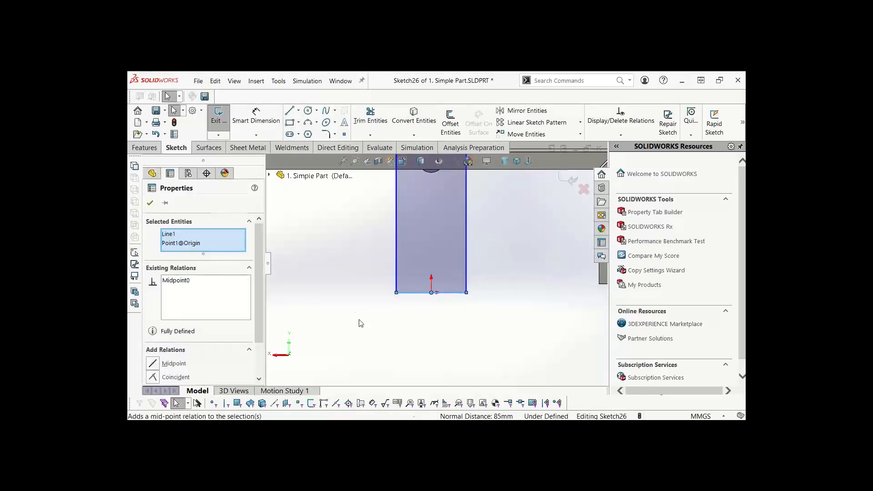
{"action": "left_click", "coordinate": [359, 320]}
{"action": "key", "text": "f"}
Step: Dimension the rectangle's width as 30 mm
{"action": "scroll", "coordinate": [468, 247], "scroll_direction": "down", "scroll_amount": 3}
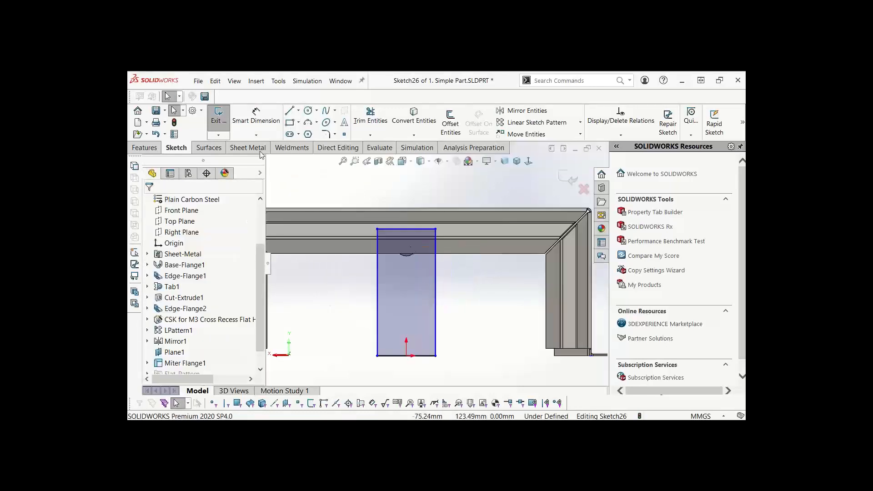
{"action": "left_click", "coordinate": [258, 122]}
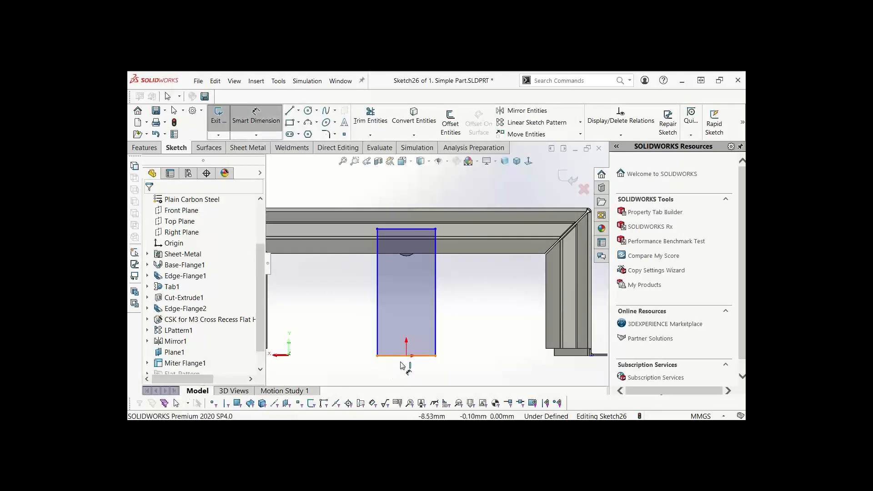
{"action": "left_click", "coordinate": [402, 364]}
{"action": "left_click", "coordinate": [405, 375]}
{"action": "type", "text": "3"}
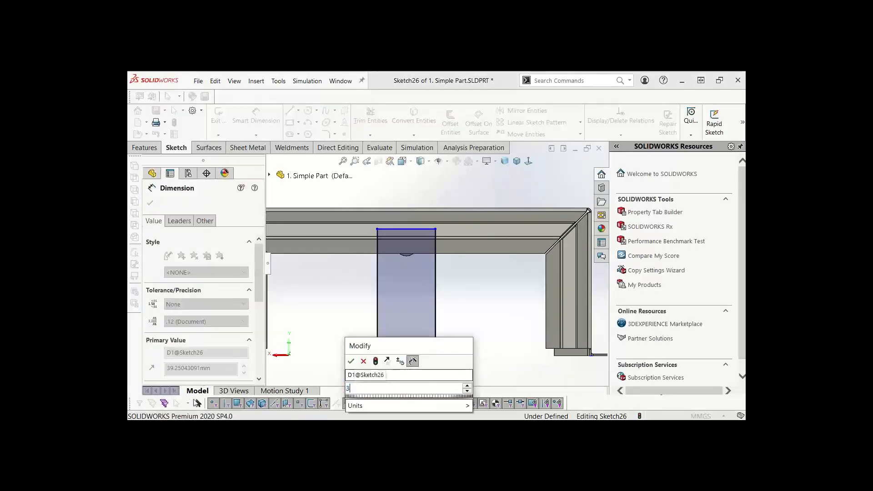
{"action": "type", "text": "0"}
{"action": "key", "text": "Return"}
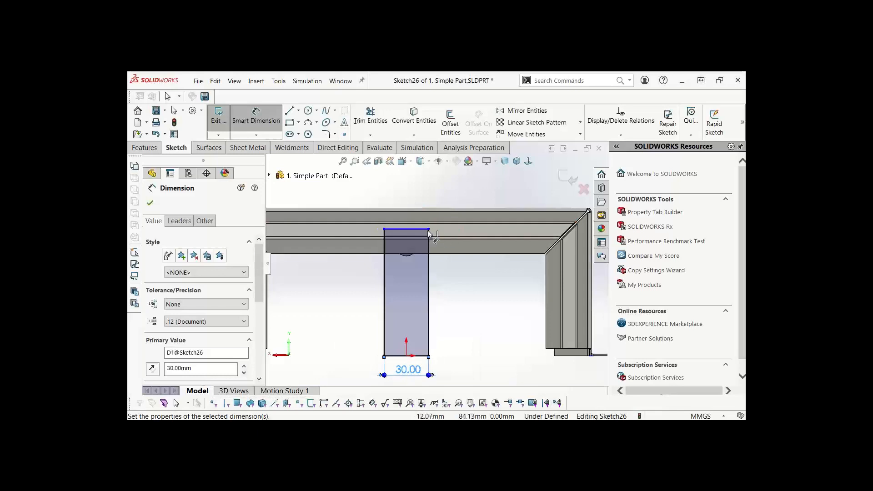
Step: Dimension the rectangle's upper line 4 mm from the miter flange's upper bend edge and finish the sketch
{"action": "left_click", "coordinate": [436, 233]}
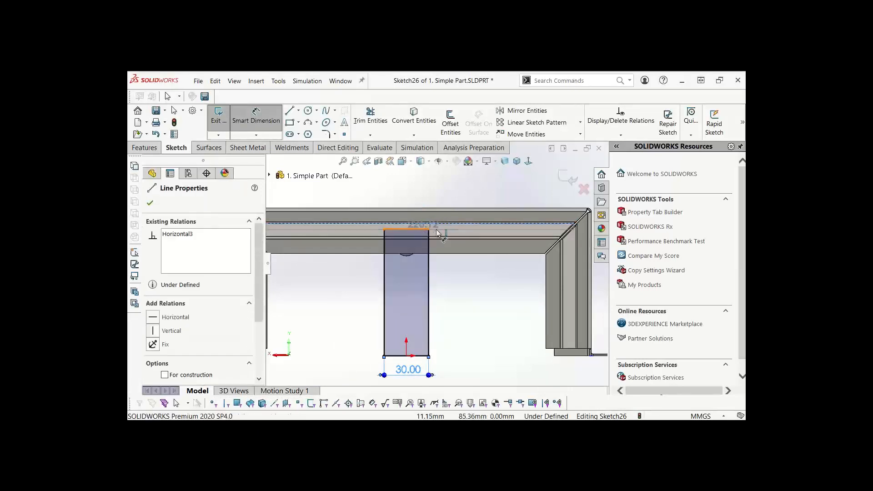
{"action": "left_click", "coordinate": [446, 230]}
{"action": "left_click", "coordinate": [446, 195]}
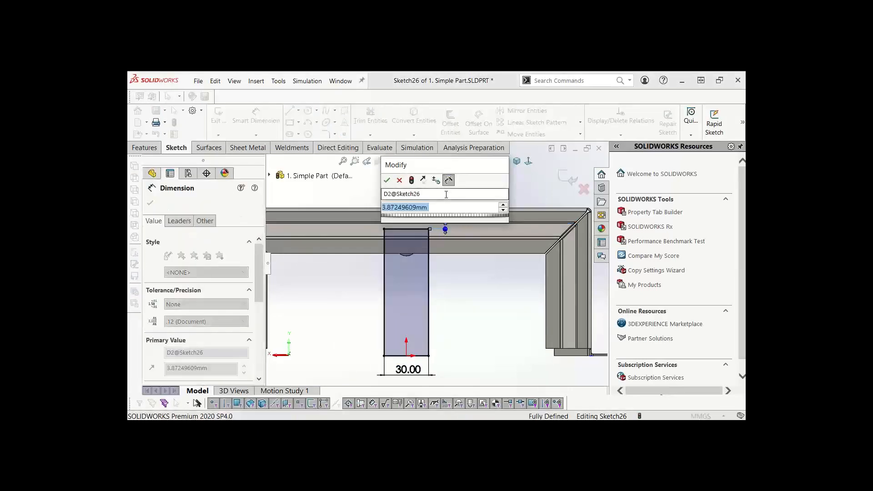
{"action": "type", "text": "4"}
{"action": "key", "text": "Return"}
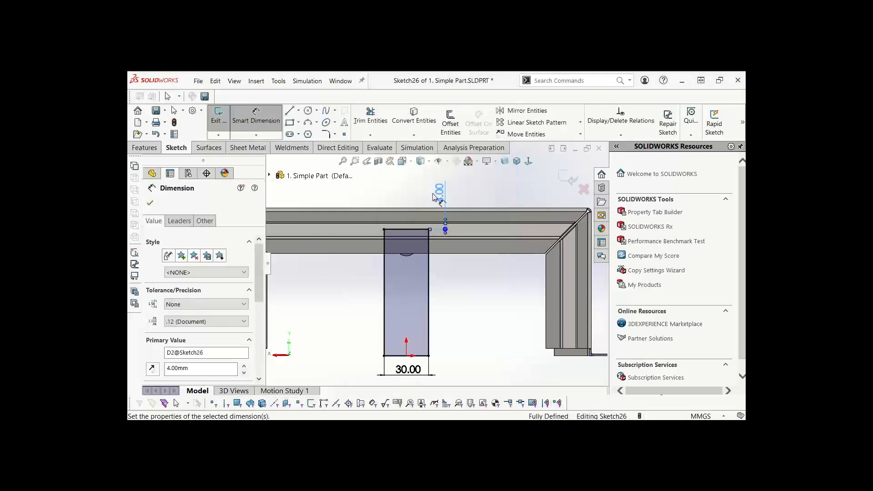
{"action": "mouse_move", "coordinate": [471, 303]}
{"action": "right_mouse_down"}
{"action": "mouse_move", "coordinate": [482, 291]}
{"action": "mouse_move", "coordinate": [465, 295]}
{"action": "right_mouse_up"}
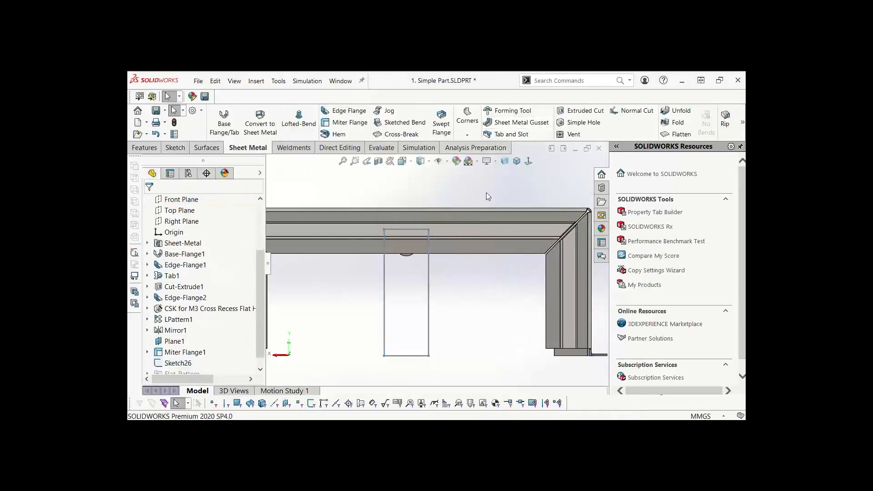
Step: Cut the rectangle through the miter flange with a 5 mm blind normal cut, not linked to the sheet thickness
{"action": "left_click", "coordinate": [430, 287]}
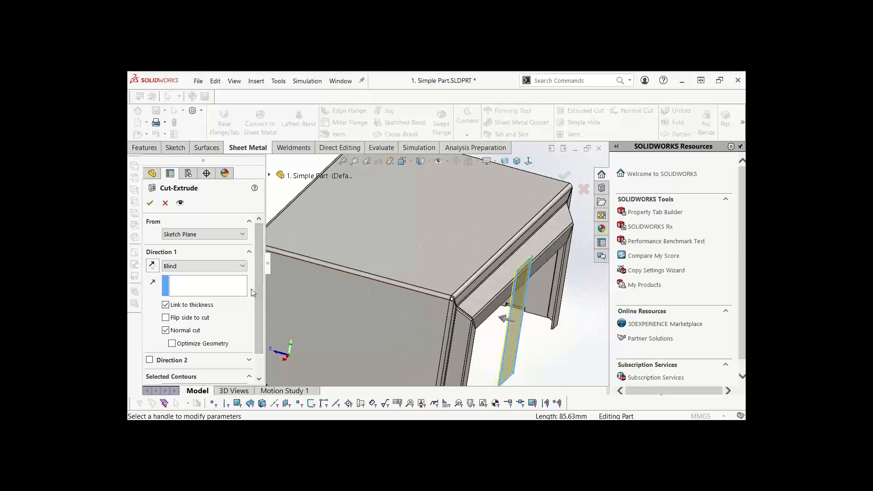
{"action": "scroll", "coordinate": [259, 294], "scroll_direction": "down", "scroll_amount": 1}
{"action": "left_click_drag", "start_coordinate": [261, 296], "coordinate": [261, 330]}
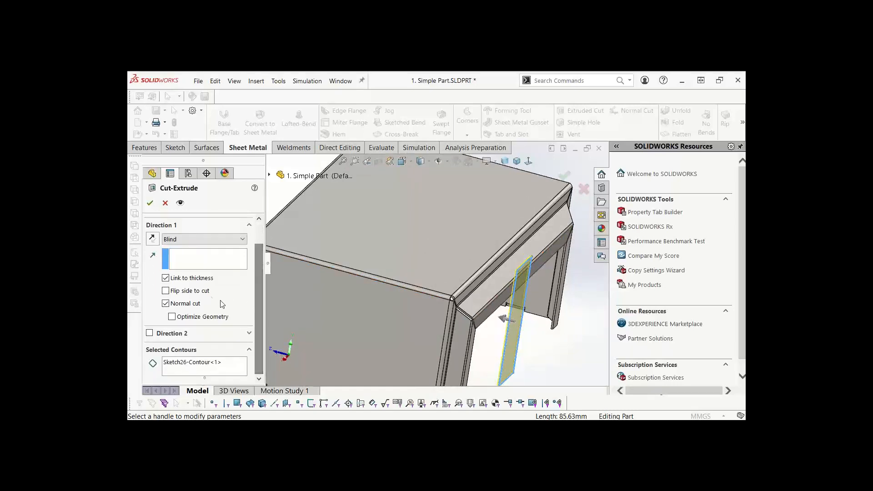
{"action": "left_click", "coordinate": [167, 278]}
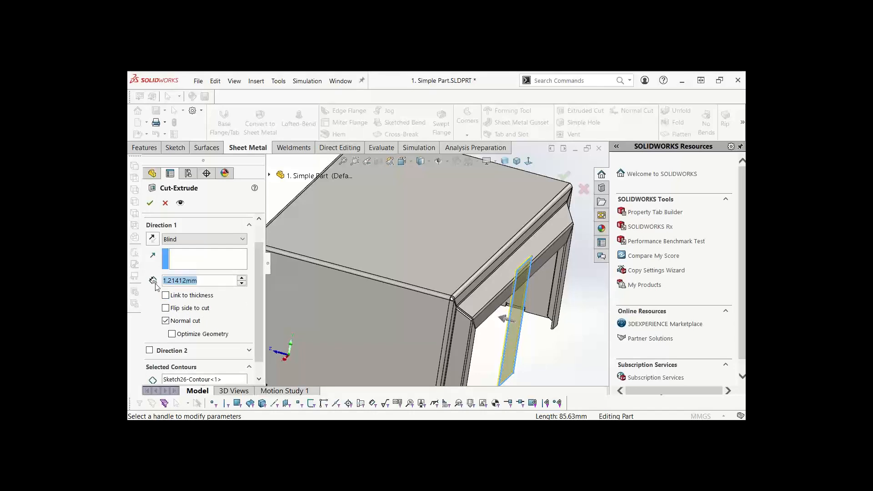
{"action": "type", "text": "5"}
{"action": "key", "text": "Return"}
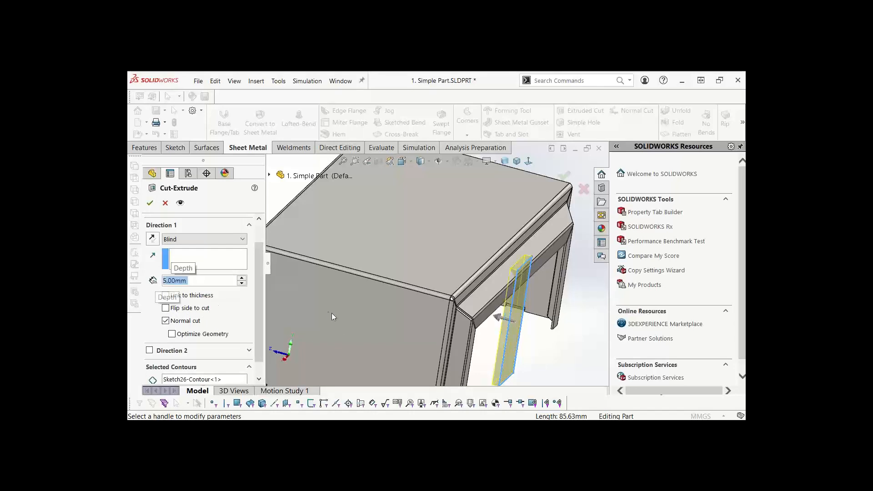
{"action": "middle_click_drag", "start_coordinate": [501, 282], "coordinate": [504, 280]}
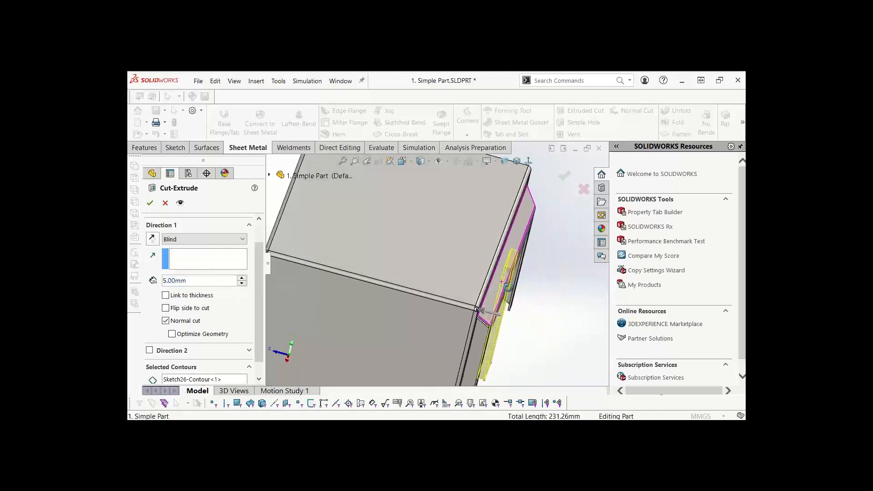
{"action": "left_click", "coordinate": [148, 203]}
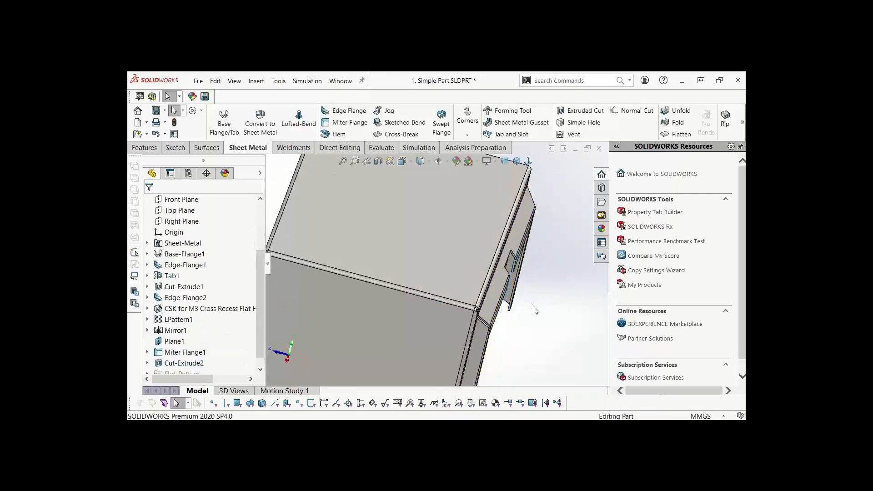
Step: Examine the notch in the miter flange from several angles and restore the isometric view
{"action": "middle_click_drag", "start_coordinate": [546, 302], "coordinate": [389, 198]}
{"action": "scroll", "coordinate": [387, 209], "scroll_direction": "down", "scroll_amount": 5}
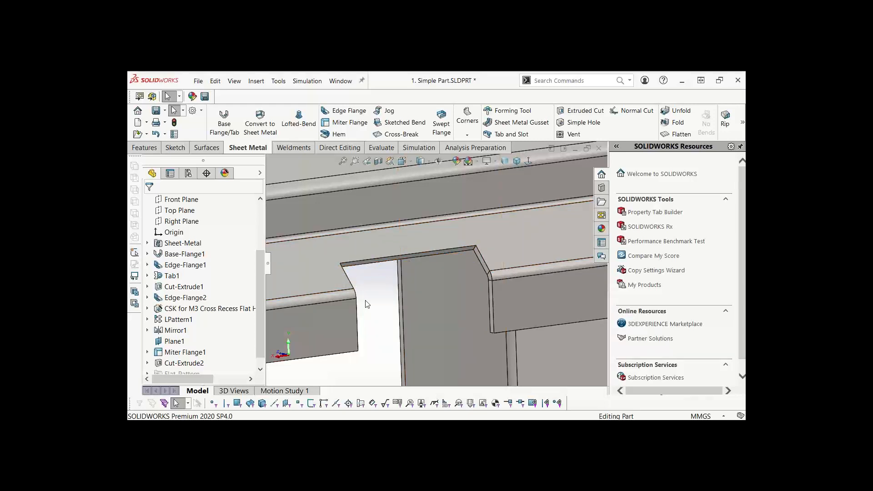
{"action": "key", "text": "f"}
{"action": "middle_click_drag", "start_coordinate": [366, 299], "coordinate": [528, 290]}
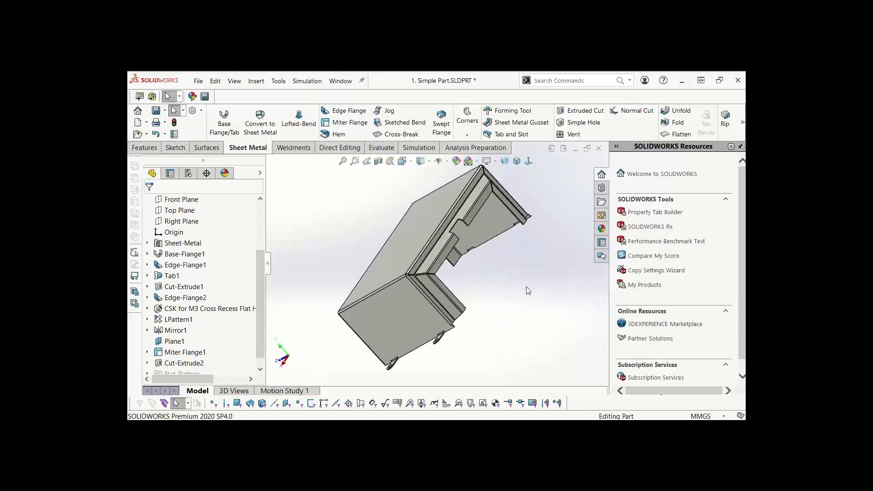
{"action": "key", "text": "space"}
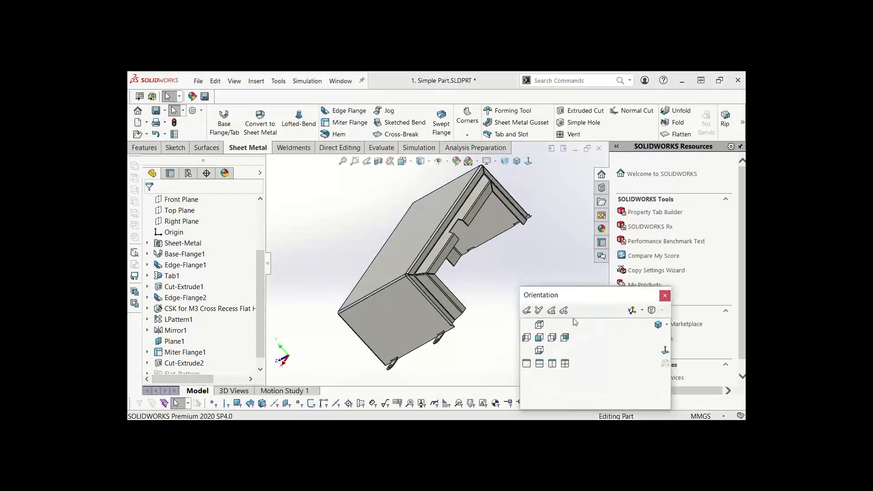
{"action": "left_click", "coordinate": [658, 324]}
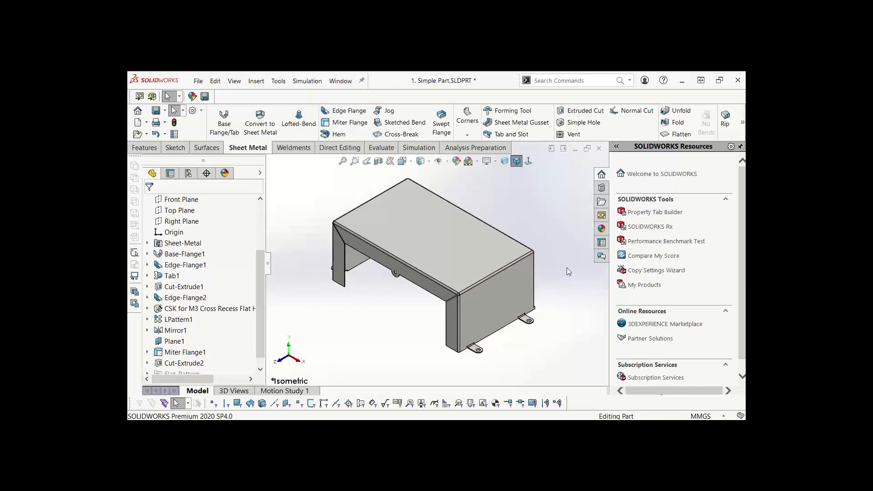
Step: Show the Sketches folder of the design library with its contents area enlarged
{"action": "left_click", "coordinate": [603, 188]}
{"action": "left_click", "coordinate": [617, 176]}
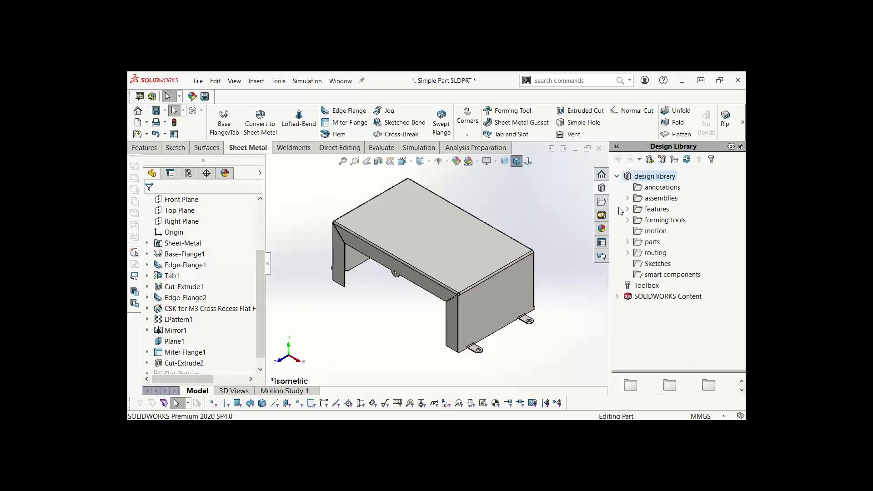
{"action": "left_click", "coordinate": [646, 266]}
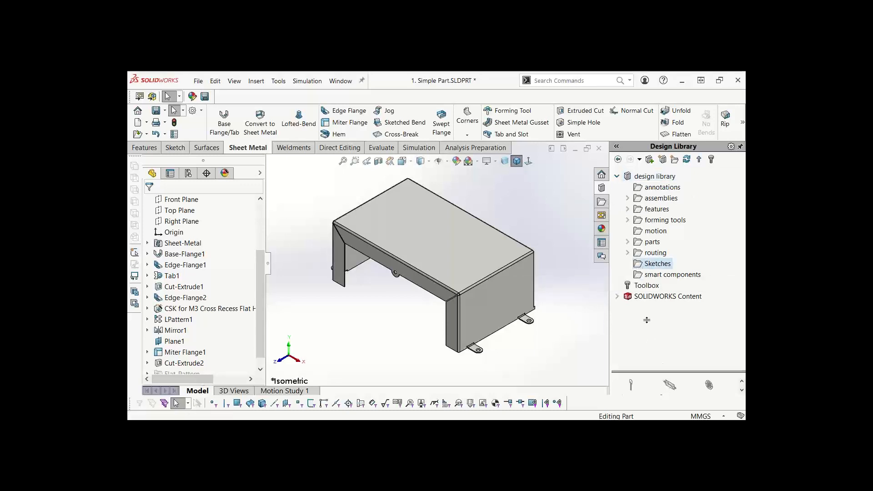
{"action": "left_click_drag", "start_coordinate": [660, 371], "coordinate": [660, 308]}
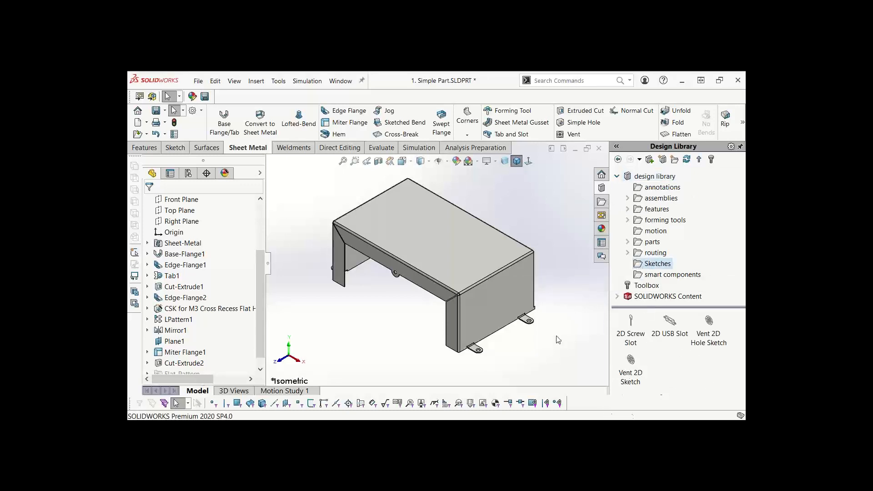
Step: Sketch a point on the side wall's outer face, about 23.7 mm across and 56.3 mm above the sketch origin
{"action": "scroll", "coordinate": [530, 273], "scroll_direction": "down", "scroll_amount": 2}
{"action": "scroll", "coordinate": [495, 313], "scroll_direction": "up", "scroll_amount": 3}
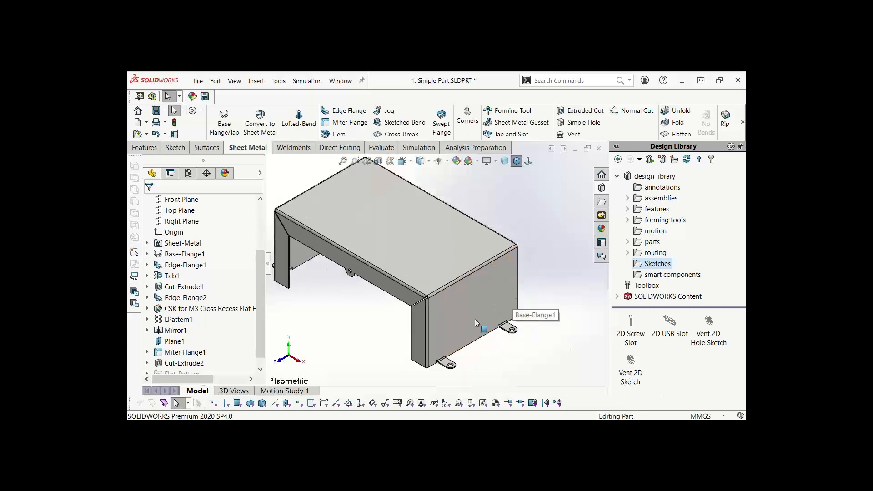
{"action": "scroll", "coordinate": [475, 318], "scroll_direction": "down", "scroll_amount": 3}
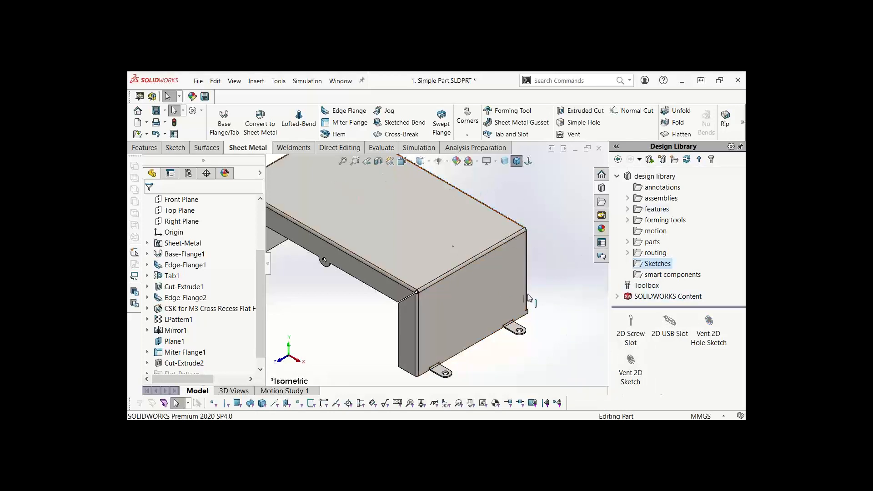
{"action": "left_click", "coordinate": [500, 295]}
{"action": "left_click", "coordinate": [541, 269]}
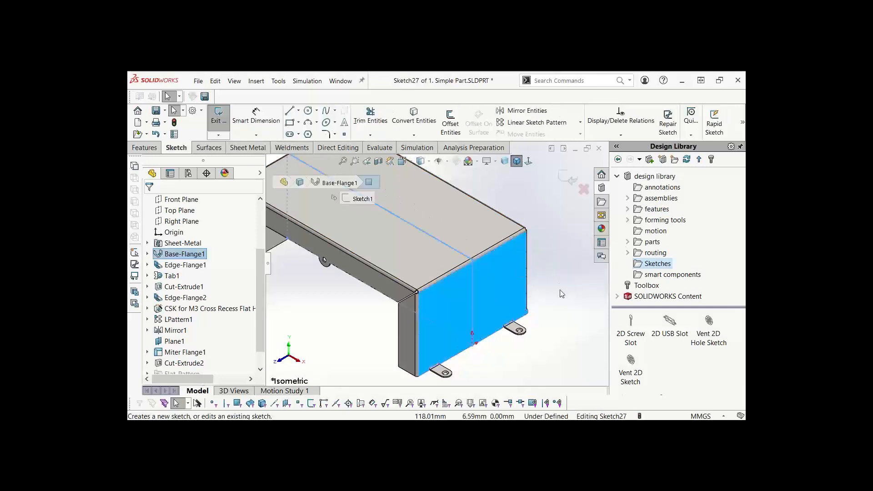
{"action": "left_click", "coordinate": [344, 136]}
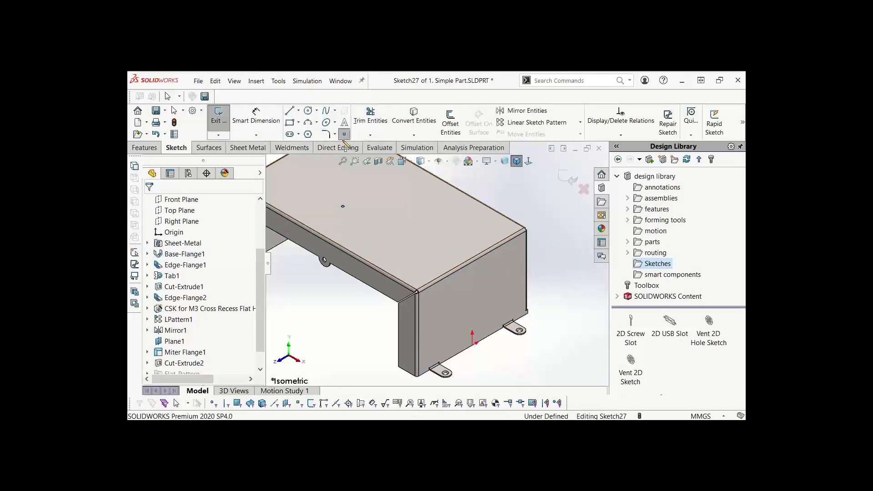
{"action": "left_click", "coordinate": [499, 289]}
{"action": "right_click", "coordinate": [542, 255]}
{"action": "left_click", "coordinate": [555, 258]}
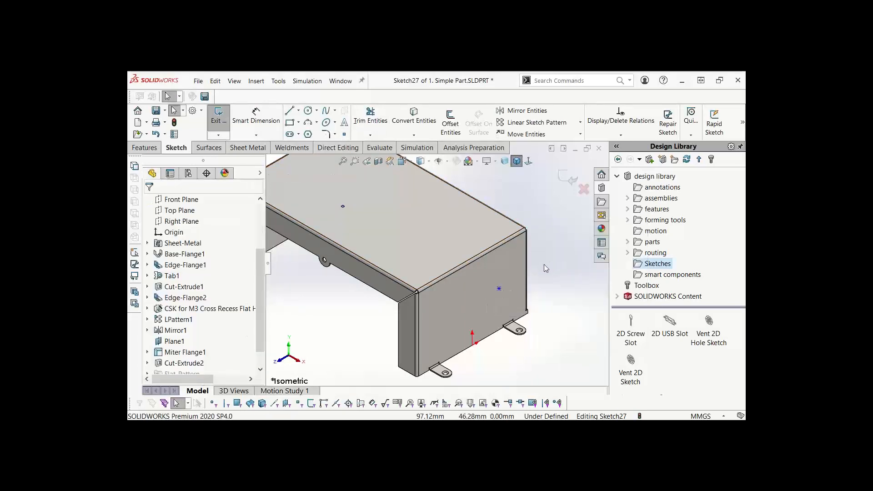
Step: Check the sketched point's coordinates in a view square to the side wall and finish the sketch
{"action": "key", "text": "space"}
{"action": "left_click", "coordinate": [544, 287]}
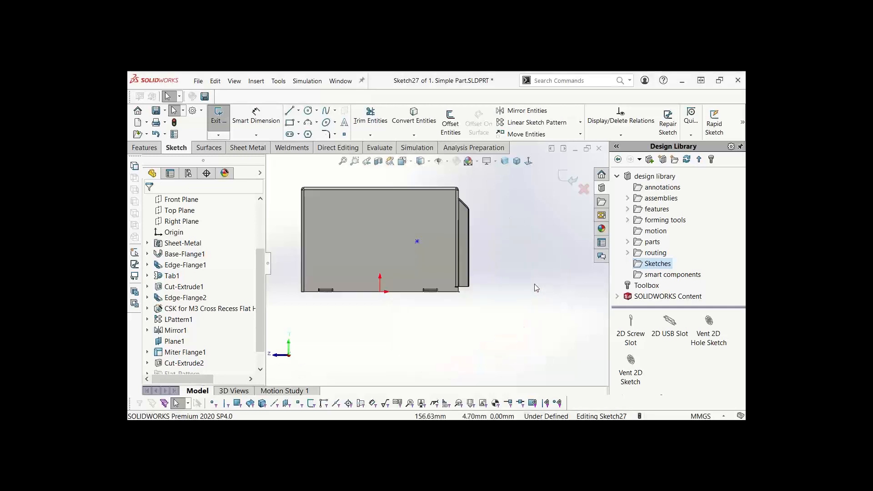
{"action": "scroll", "coordinate": [429, 244], "scroll_direction": "down", "scroll_amount": 3}
{"action": "left_click", "coordinate": [394, 227]}
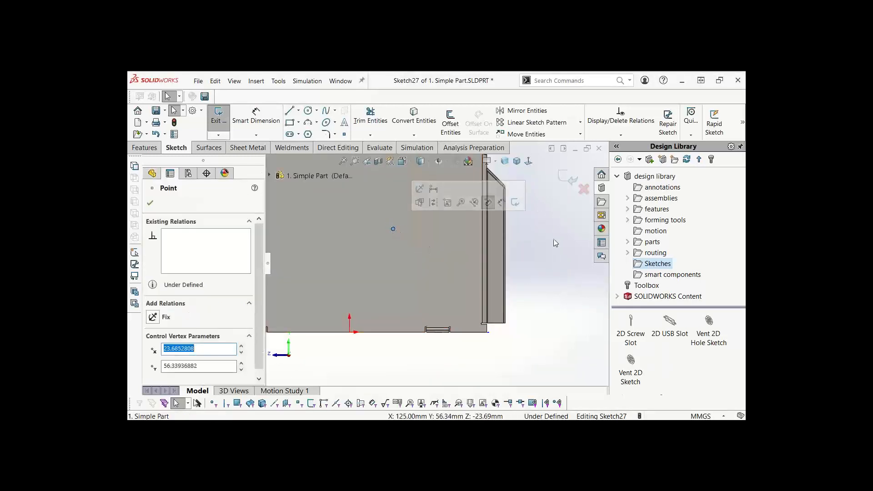
{"action": "mouse_move", "coordinate": [552, 241]}
{"action": "right_mouse_down"}
{"action": "mouse_move", "coordinate": [547, 219]}
{"action": "mouse_move", "coordinate": [527, 257]}
{"action": "right_mouse_up"}
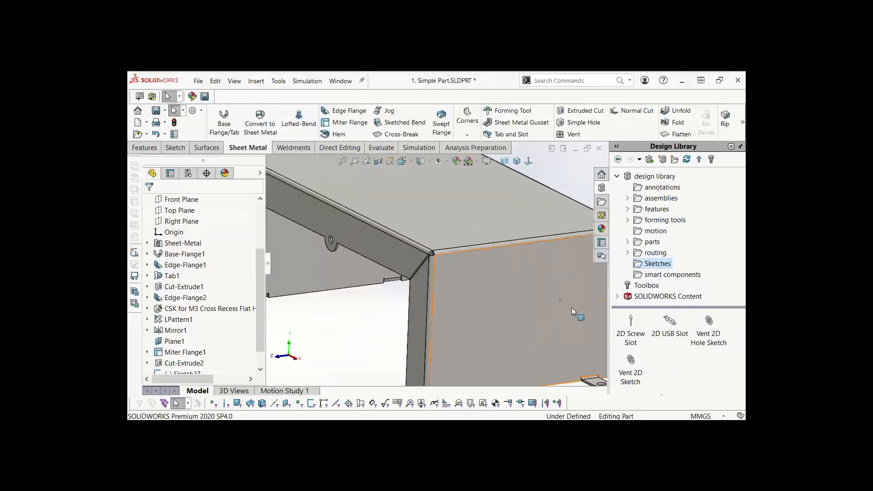
Step: Insert the Vent 2D Sketch library feature on the side wall's outer face near the sketched point
{"action": "scroll", "coordinate": [581, 312], "scroll_direction": "down", "scroll_amount": 1}
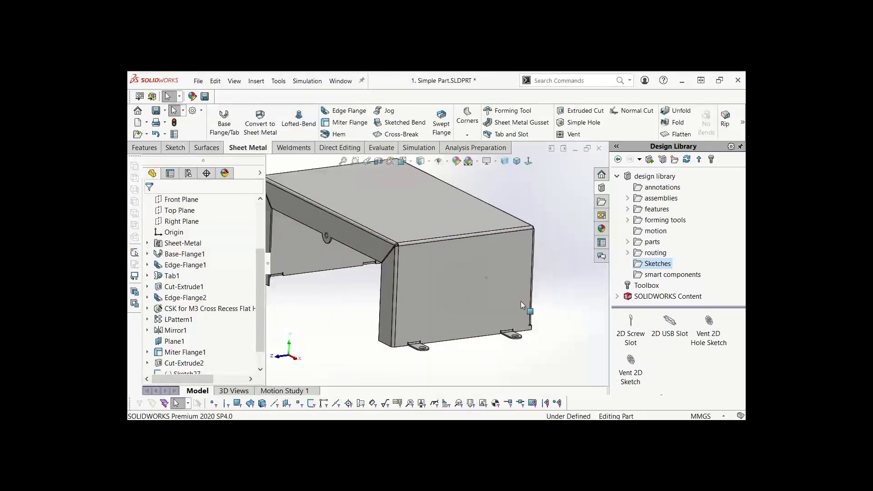
{"action": "left_click", "coordinate": [490, 286]}
{"action": "left_click", "coordinate": [591, 314]}
{"action": "mouse_move", "coordinate": [631, 364]}
{"action": "left_mouse_down"}
{"action": "mouse_move", "coordinate": [495, 287]}
{"action": "mouse_move", "coordinate": [501, 295]}
{"action": "left_mouse_up"}
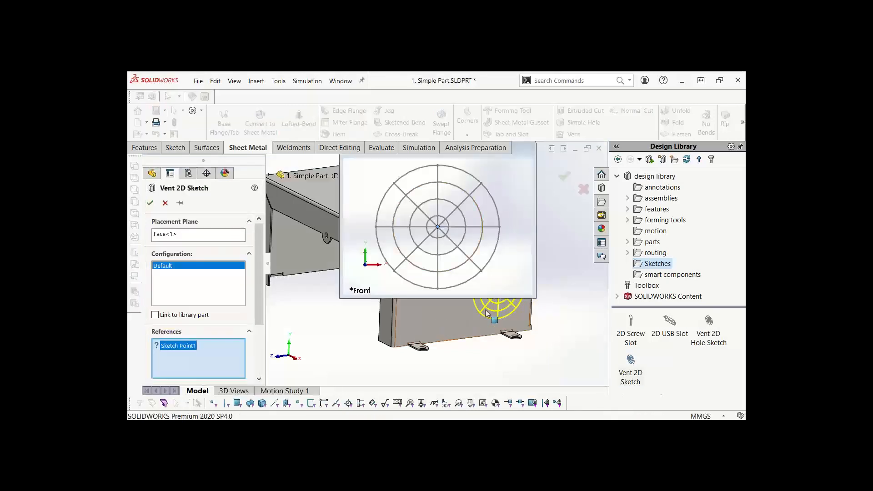
Step: Locate the vent sketch by matching its reference point to the sketched point on the side wall, and accept the placement
{"action": "scroll", "coordinate": [439, 308], "scroll_direction": "down", "scroll_amount": 1}
{"action": "scroll", "coordinate": [439, 309], "scroll_direction": "down", "scroll_amount": 2}
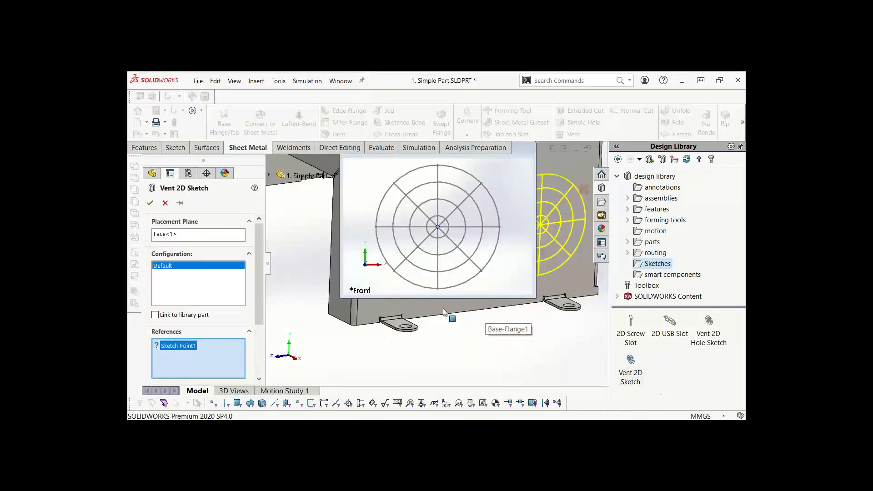
{"action": "left_click_drag", "start_coordinate": [517, 149], "coordinate": [392, 206]}
{"action": "scroll", "coordinate": [492, 274], "scroll_direction": "up", "scroll_amount": 8}
{"action": "scroll", "coordinate": [506, 291], "scroll_direction": "up", "scroll_amount": 2}
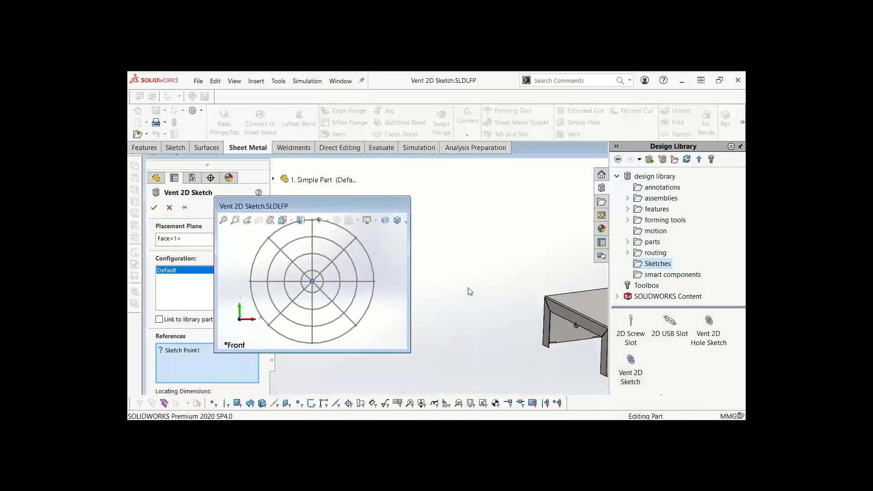
{"action": "scroll", "coordinate": [454, 288], "scroll_direction": "down", "scroll_amount": 5}
{"action": "scroll", "coordinate": [481, 255], "scroll_direction": "up", "scroll_amount": 4}
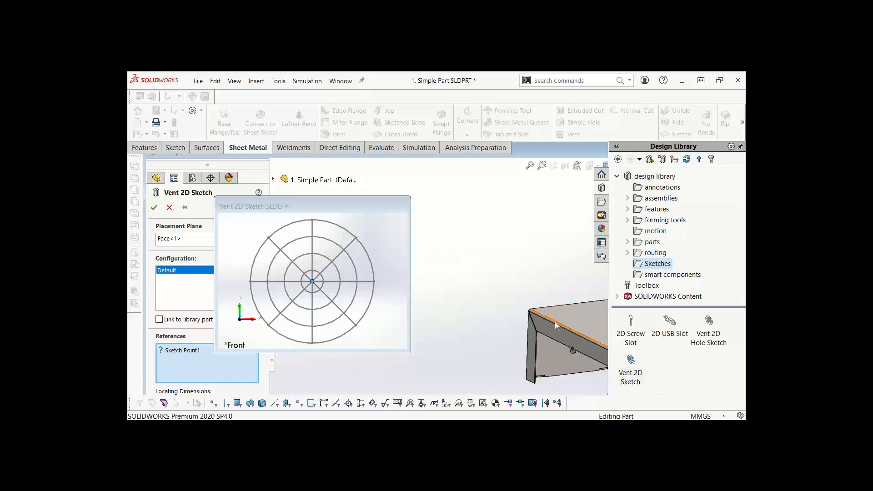
{"action": "scroll", "coordinate": [526, 299], "scroll_direction": "down", "scroll_amount": 5}
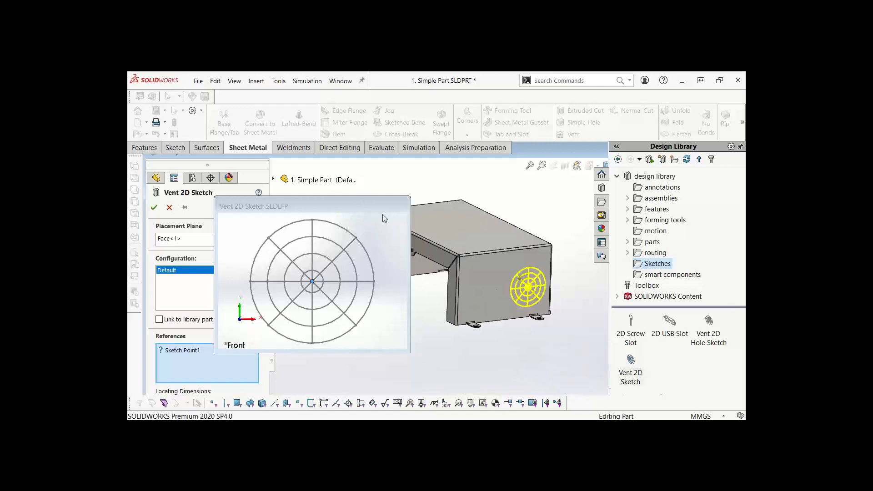
{"action": "left_click", "coordinate": [541, 296]}
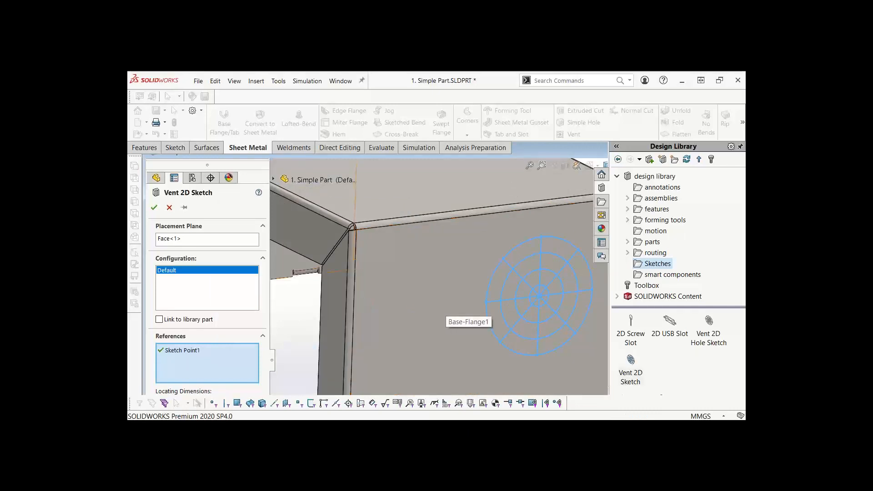
{"action": "left_click", "coordinate": [153, 208]}
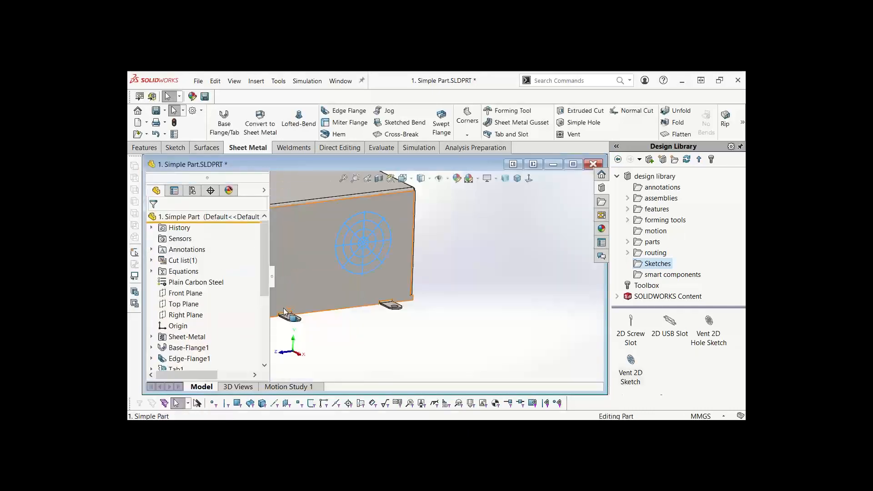
Step: Maximize the part window and start a Vent feature with the vent sketch's outermost circle as its boundary
{"action": "scroll", "coordinate": [397, 336], "scroll_direction": "up", "scroll_amount": 3}
{"action": "scroll", "coordinate": [471, 296], "scroll_direction": "down", "scroll_amount": 3}
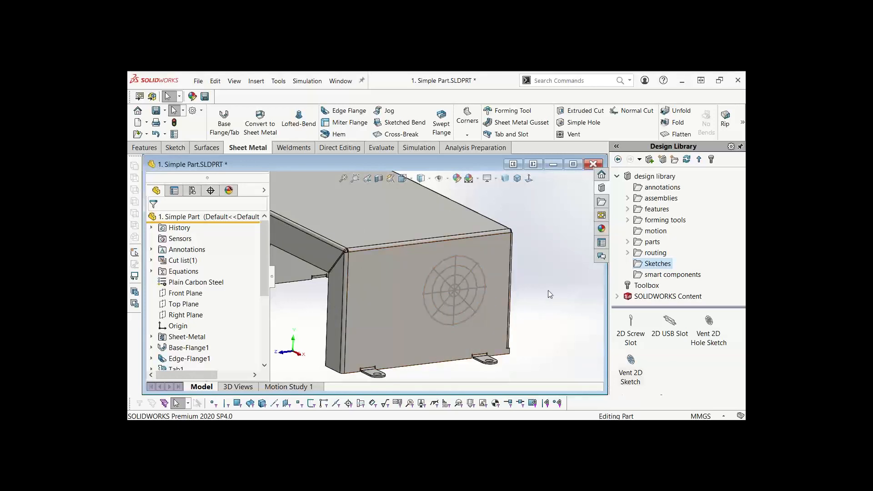
{"action": "double_click", "coordinate": [490, 162]}
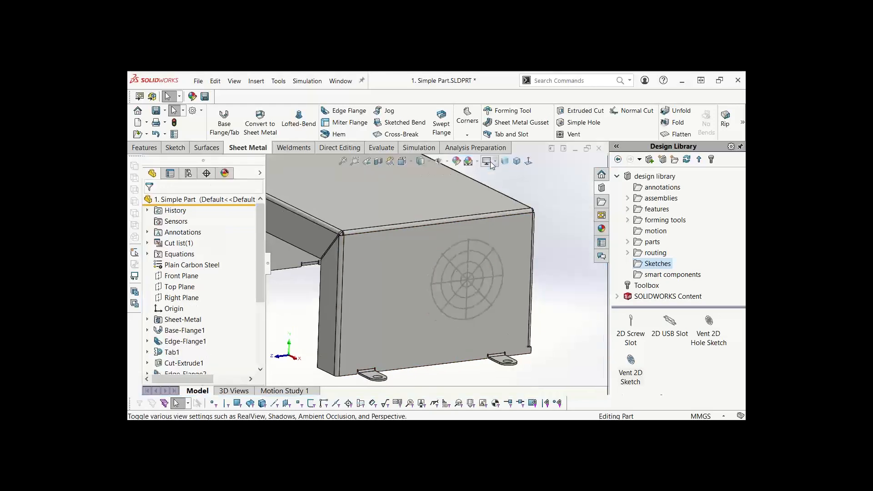
{"action": "left_click", "coordinate": [576, 134]}
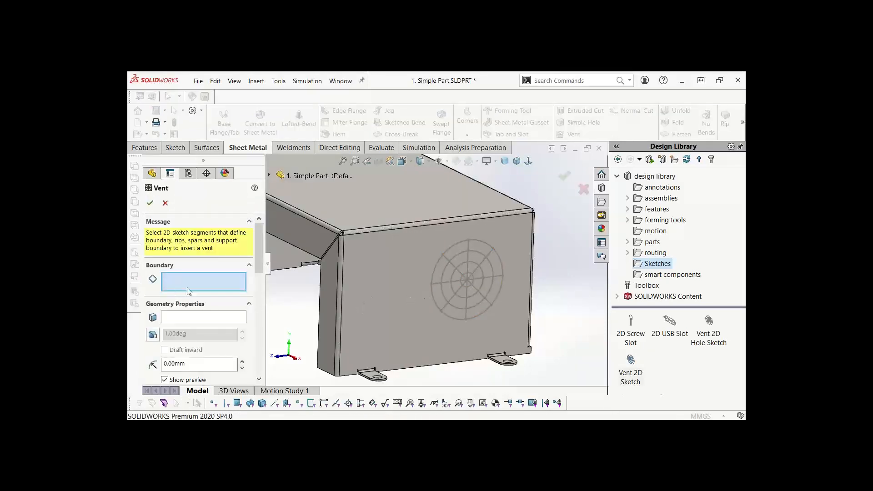
{"action": "left_click", "coordinate": [437, 269]}
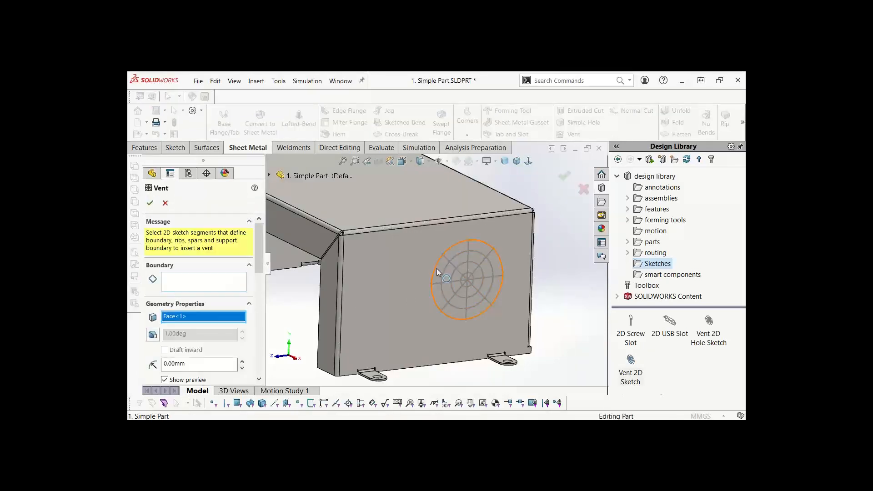
Step: Use the vent sketch's vertical and horizontal lines as ribs and set the rib width to 3 mm
{"action": "mouse_move", "coordinate": [256, 264]}
{"action": "left_mouse_down"}
{"action": "mouse_move", "coordinate": [262, 310]}
{"action": "mouse_move", "coordinate": [260, 261]}
{"action": "mouse_move", "coordinate": [260, 282]}
{"action": "left_mouse_up"}
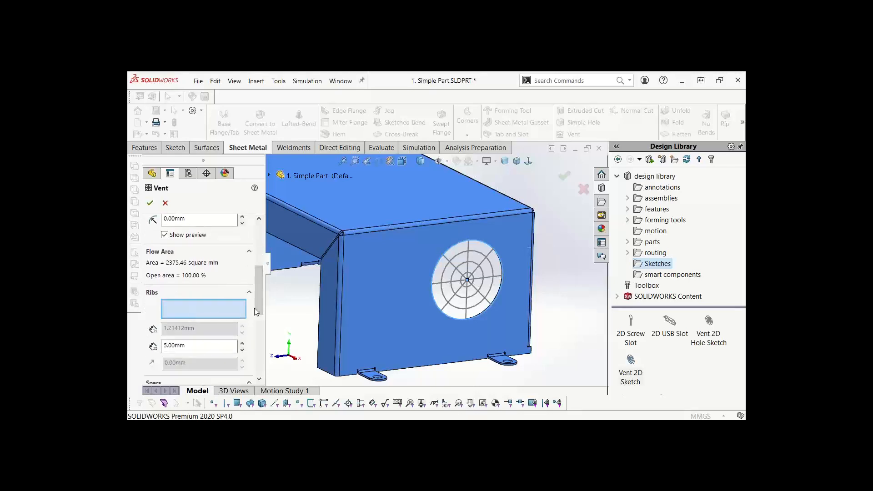
{"action": "left_click", "coordinate": [468, 260]}
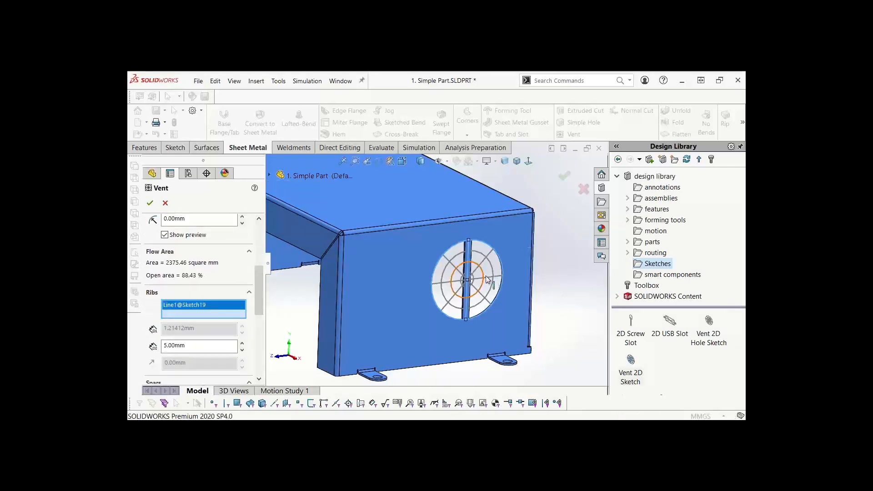
{"action": "left_click", "coordinate": [490, 279]}
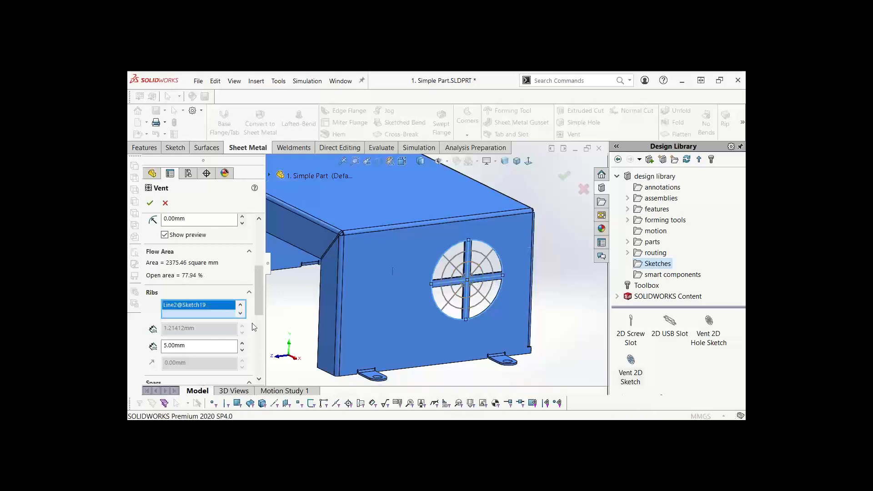
{"action": "left_click_drag", "start_coordinate": [258, 286], "coordinate": [264, 313]}
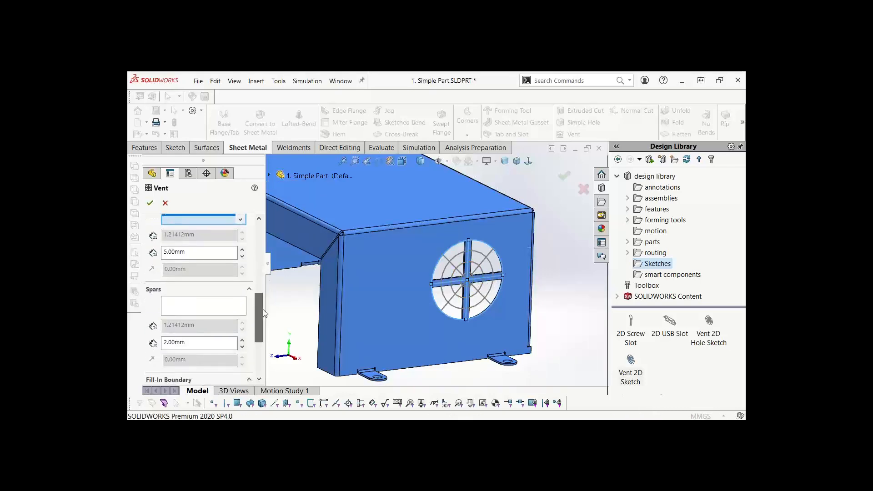
{"action": "left_click", "coordinate": [196, 252]}
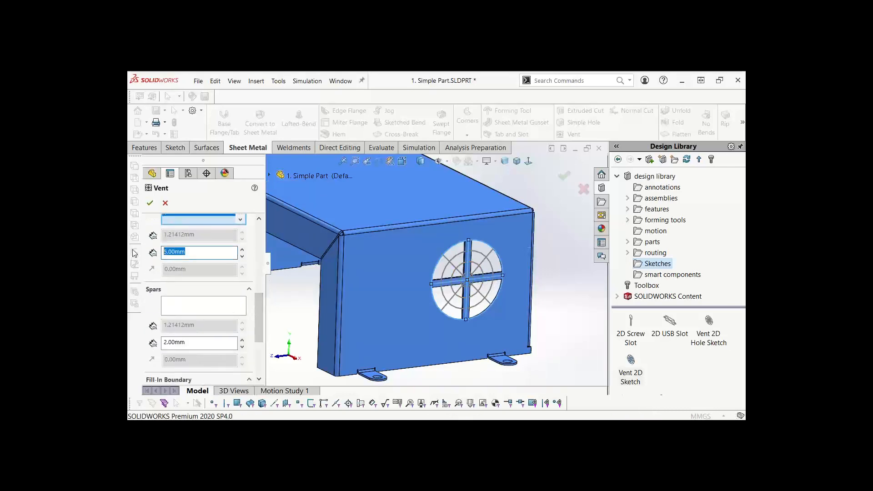
{"action": "type", "text": "3"}
{"action": "key", "text": "Return"}
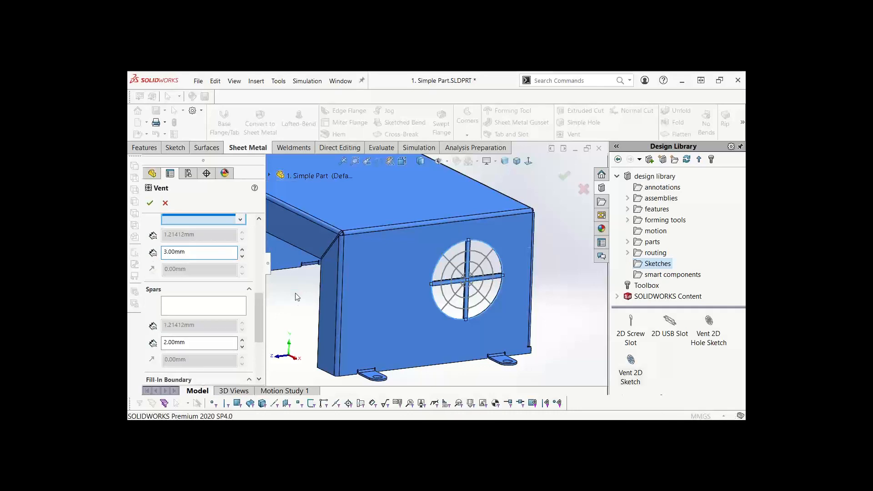
Step: Use the two diagonal lines and the two intermediate circles of the vent sketch as 2 mm wide spars
{"action": "left_click", "coordinate": [196, 305]}
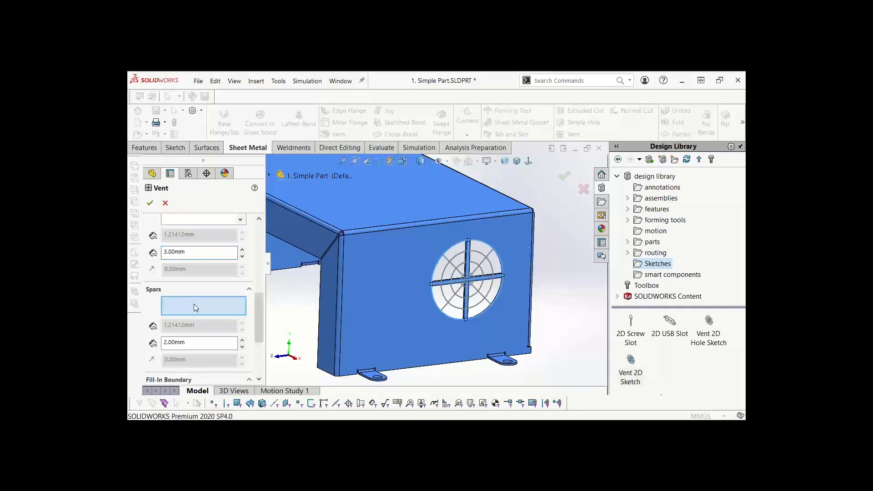
{"action": "left_click", "coordinate": [455, 271]}
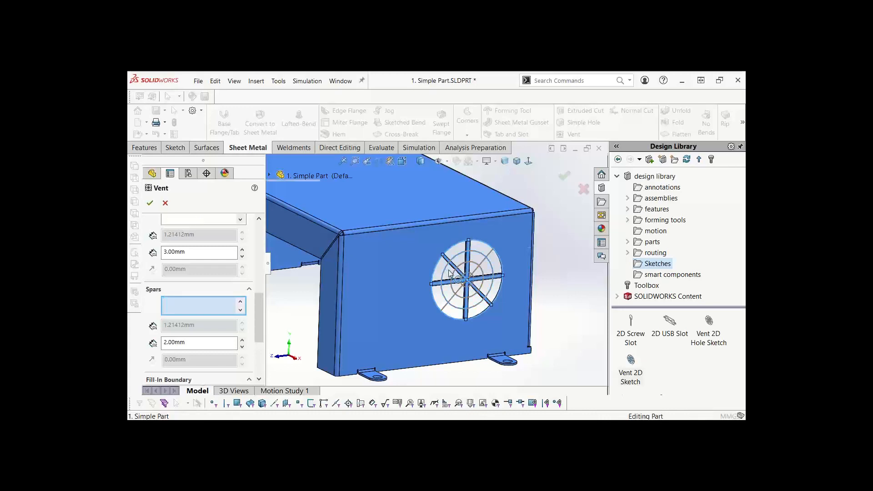
{"action": "left_click", "coordinate": [453, 275]}
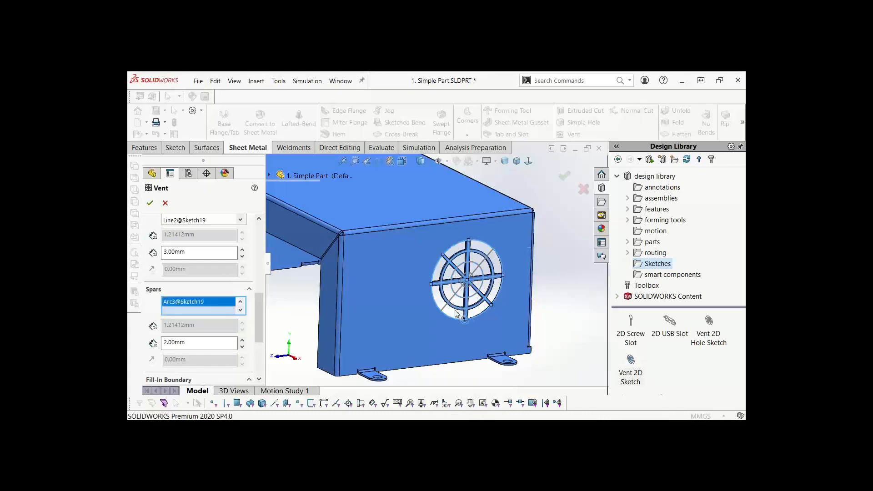
{"action": "left_click", "coordinate": [486, 264]}
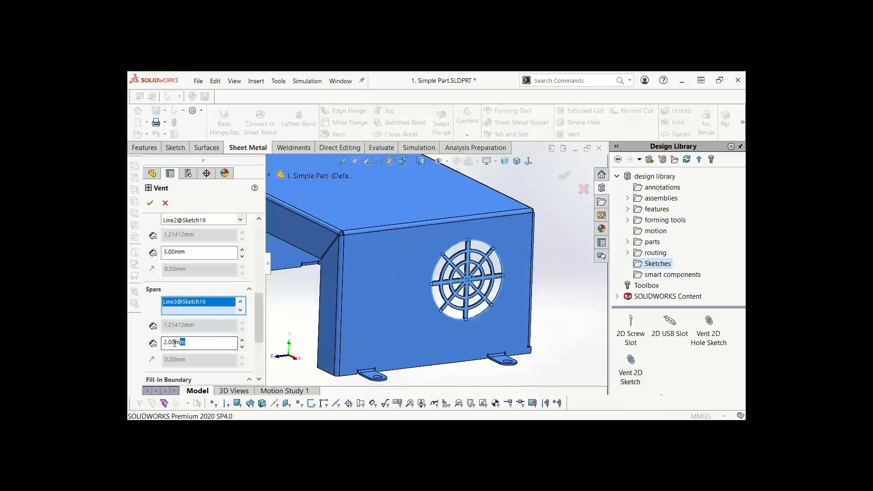
Step: Use the vent sketch's innermost circle as the fill-in boundary and create the vent
{"action": "left_click_drag", "start_coordinate": [263, 320], "coordinate": [260, 344]}
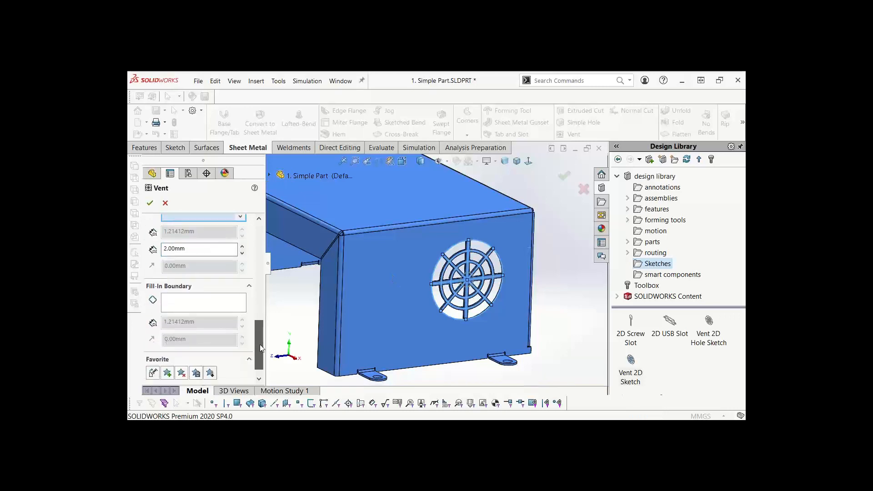
{"action": "left_click", "coordinate": [200, 301]}
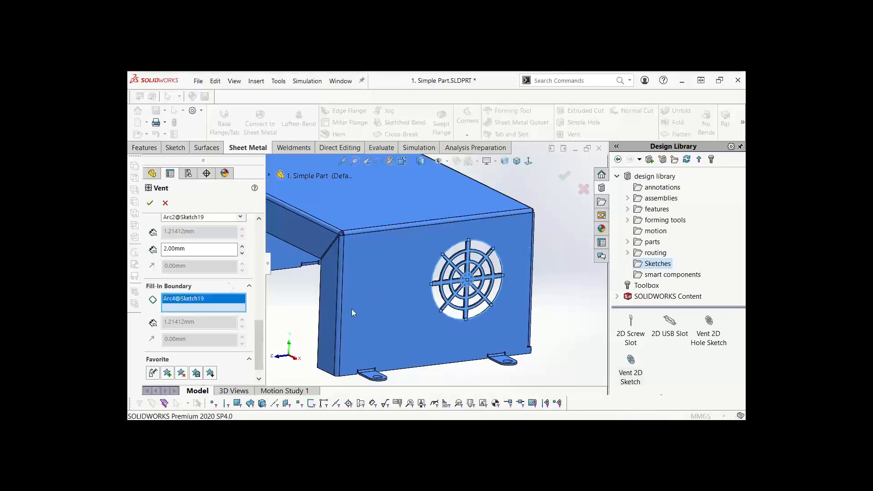
{"action": "left_click", "coordinate": [150, 203]}
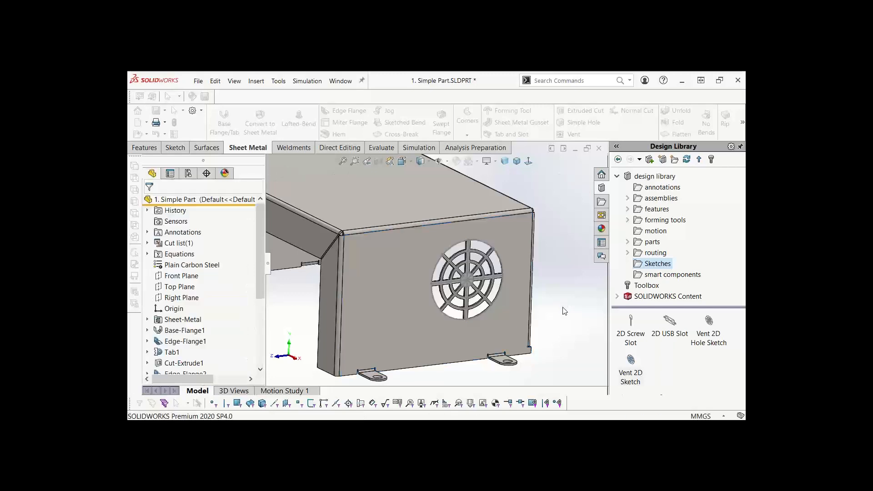
Step: Sketch a single point on the vented side wall, beside the vent at about X -41.5, Y 52.3 mm, and close the sketch
{"action": "scroll", "coordinate": [563, 307], "scroll_direction": "up", "scroll_amount": 3}
{"action": "mouse_move", "coordinate": [556, 300]}
{"action": "middle_mouse_down"}
{"action": "mouse_move", "coordinate": [566, 318]}
{"action": "mouse_move", "coordinate": [555, 304]}
{"action": "mouse_move", "coordinate": [561, 310]}
{"action": "middle_mouse_up"}
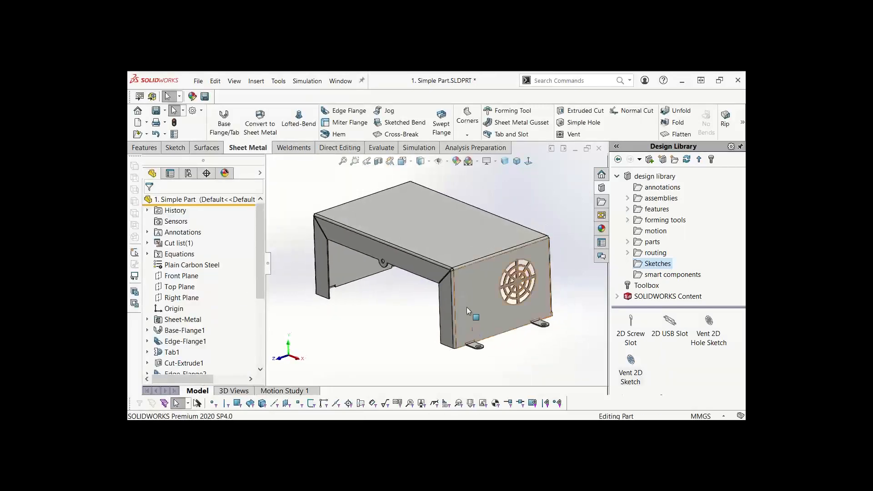
{"action": "left_click", "coordinate": [482, 302]}
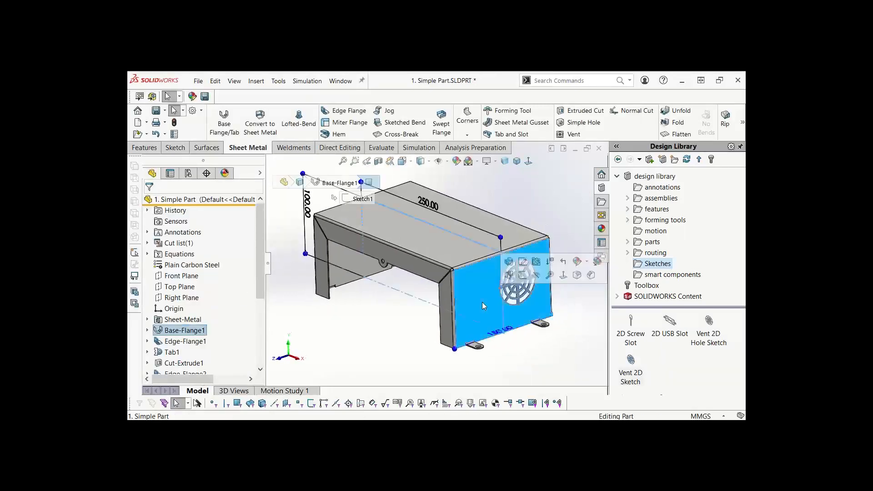
{"action": "left_click", "coordinate": [522, 277]}
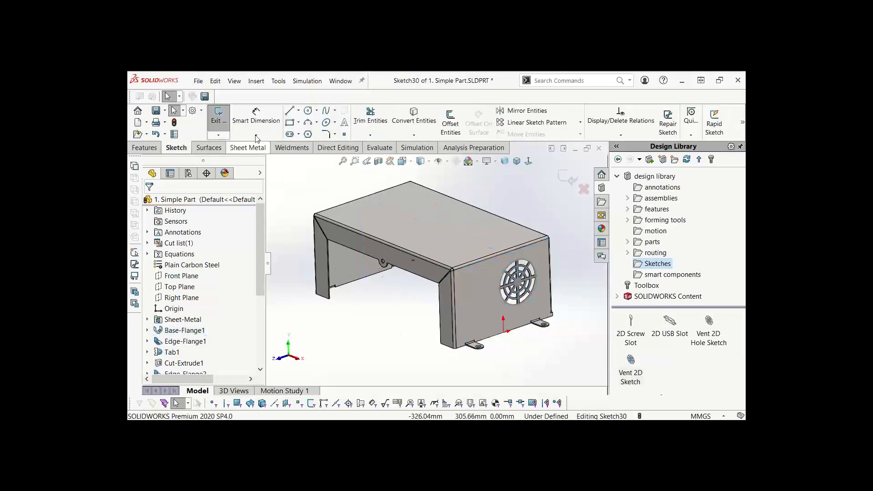
{"action": "left_click", "coordinate": [344, 134]}
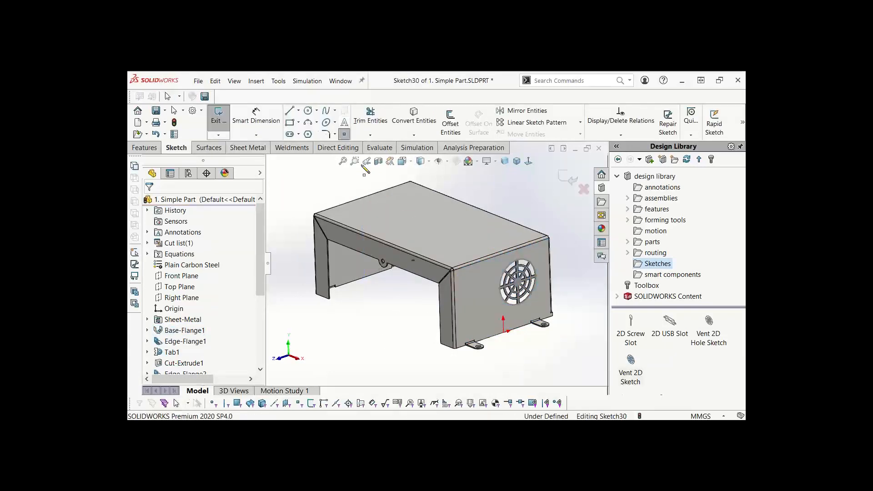
{"action": "left_click", "coordinate": [476, 300]}
{"action": "right_click", "coordinate": [384, 303]}
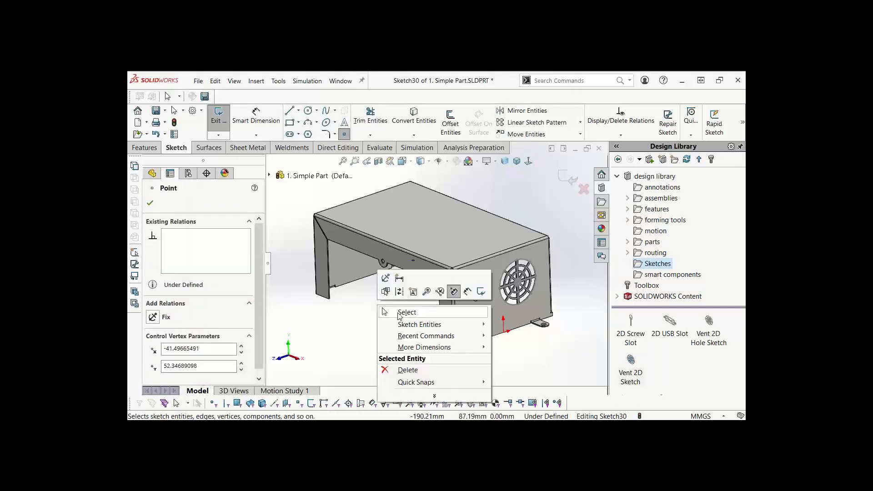
{"action": "left_click", "coordinate": [402, 313]}
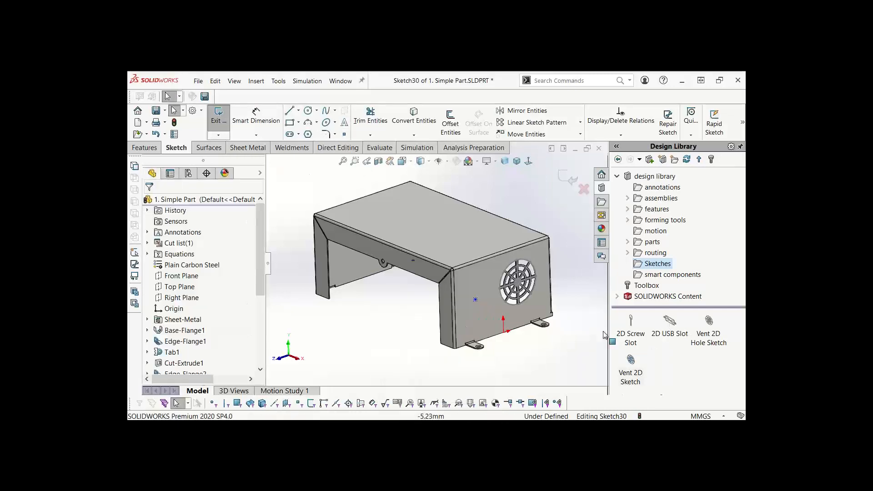
{"action": "double_click", "coordinate": [310, 331]}
Step: Insert the 2D USB Slot library sketch on the vented side wall, using the sketched point beside the vent as its reference
{"action": "left_click_drag", "start_coordinate": [670, 322], "coordinate": [478, 312]}
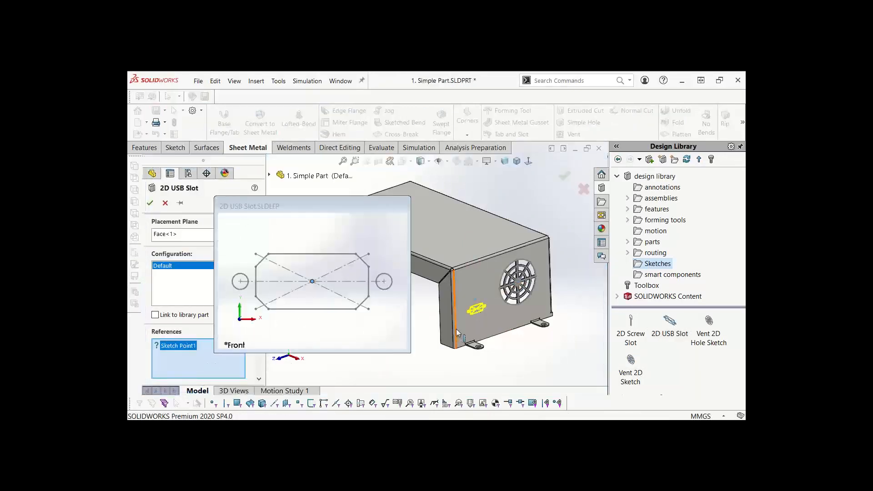
{"action": "left_click", "coordinate": [475, 301]}
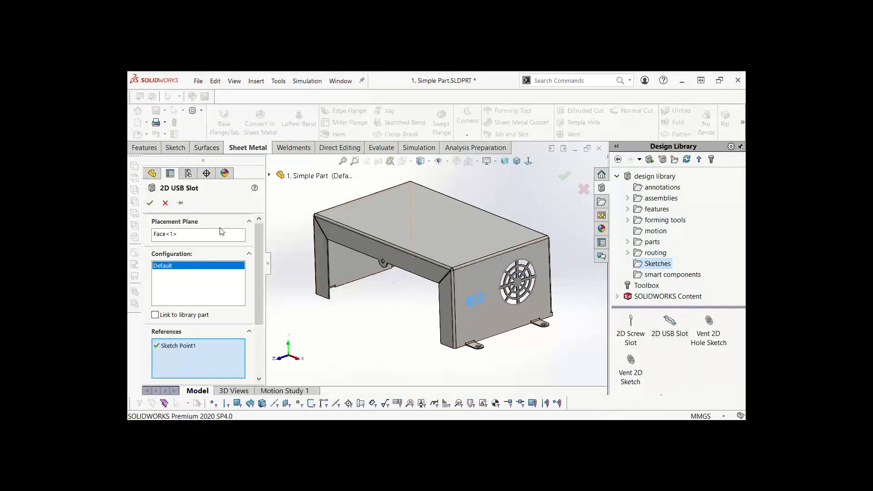
{"action": "left_click", "coordinate": [149, 202]}
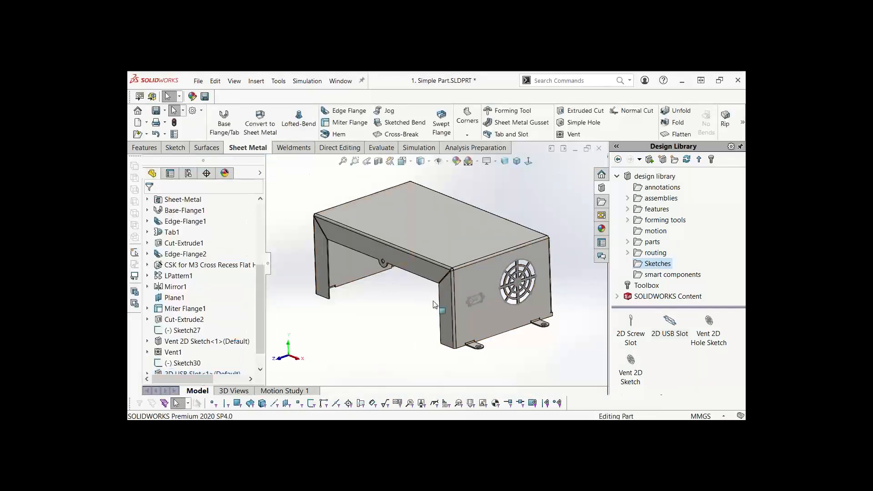
{"action": "scroll", "coordinate": [462, 299], "scroll_direction": "down", "scroll_amount": 3}
{"action": "scroll", "coordinate": [435, 295], "scroll_direction": "down", "scroll_amount": 3}
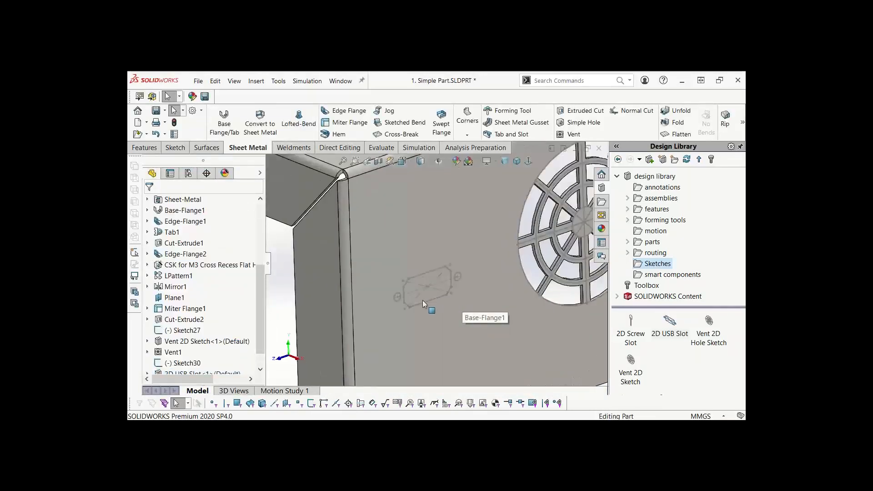
{"action": "scroll", "coordinate": [426, 293], "scroll_direction": "up", "scroll_amount": 4}
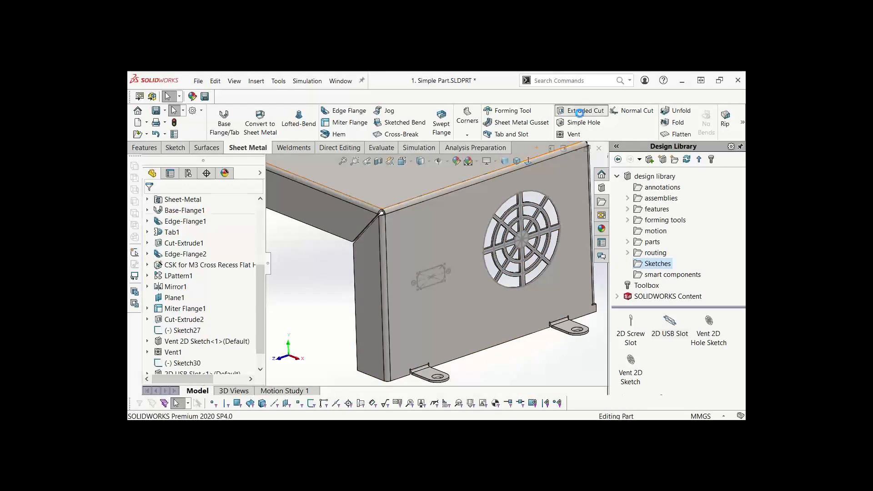
Step: Cut the USB slot sketch into the side wall with a 5 mm blind extruded normal cut
{"action": "left_click", "coordinate": [582, 111]}
{"action": "left_click", "coordinate": [431, 286]}
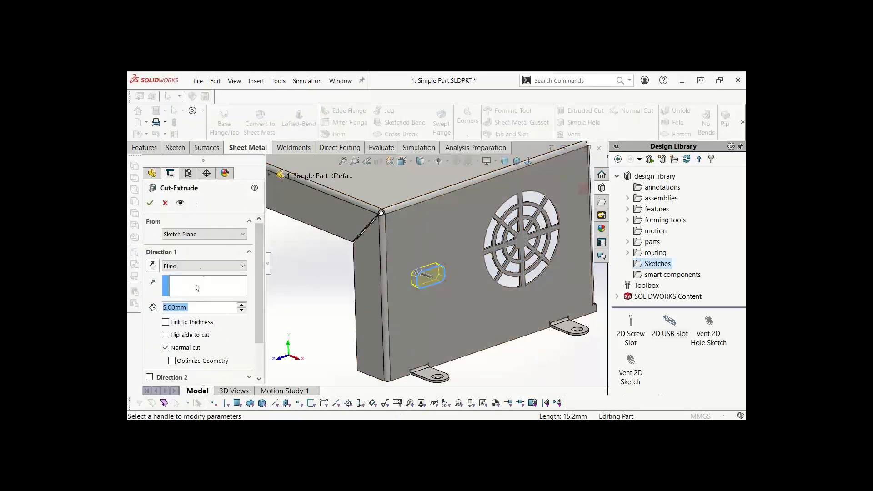
{"action": "left_click_drag", "start_coordinate": [260, 290], "coordinate": [260, 293]}
{"action": "left_click", "coordinate": [150, 203]}
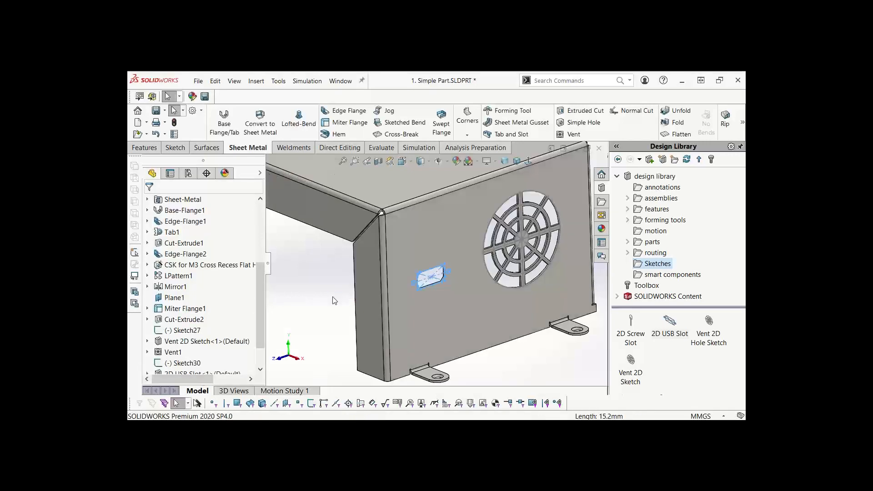
Step: Start a sketch on the enclosure's top face and draw a circle about 50 mm in diameter near its front-left corner
{"action": "key", "text": "f"}
{"action": "mouse_move", "coordinate": [415, 308]}
{"action": "middle_mouse_down"}
{"action": "mouse_move", "coordinate": [401, 297]}
{"action": "mouse_move", "coordinate": [414, 292]}
{"action": "mouse_move", "coordinate": [415, 312]}
{"action": "middle_mouse_up"}
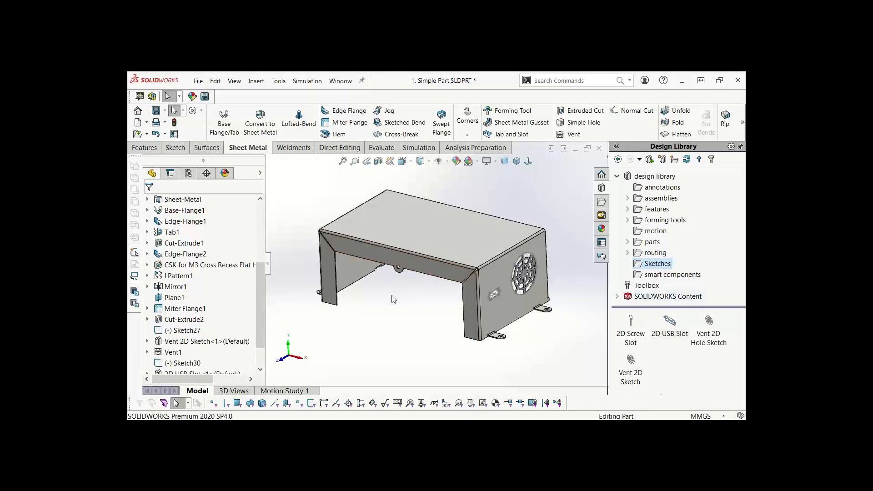
{"action": "middle_click_drag", "start_coordinate": [390, 298], "coordinate": [386, 219]}
{"action": "left_click", "coordinate": [385, 219]}
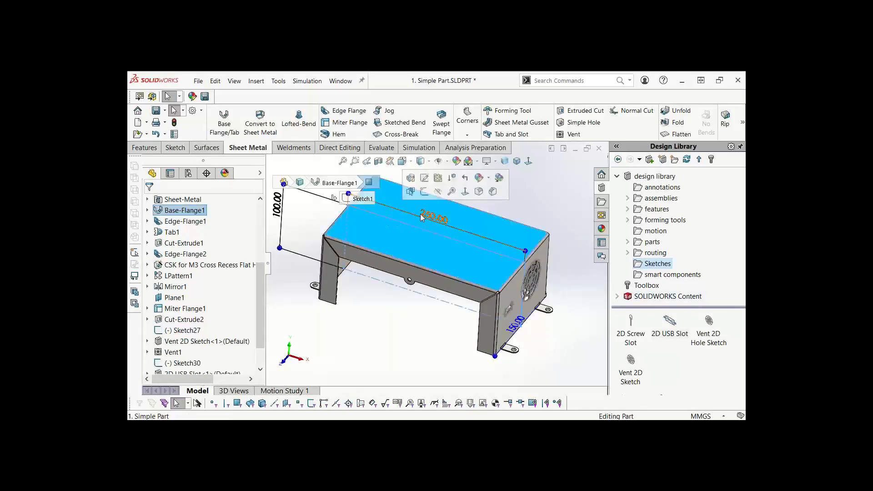
{"action": "left_click", "coordinate": [423, 192]}
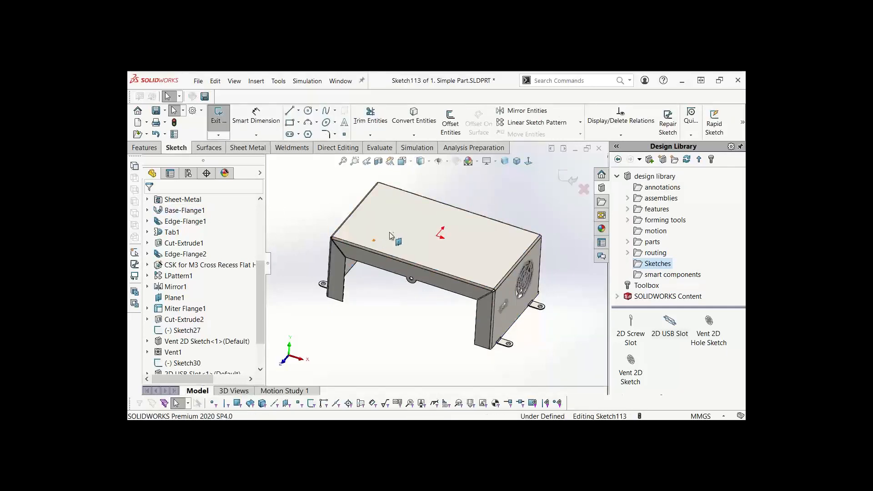
{"action": "key", "text": "space"}
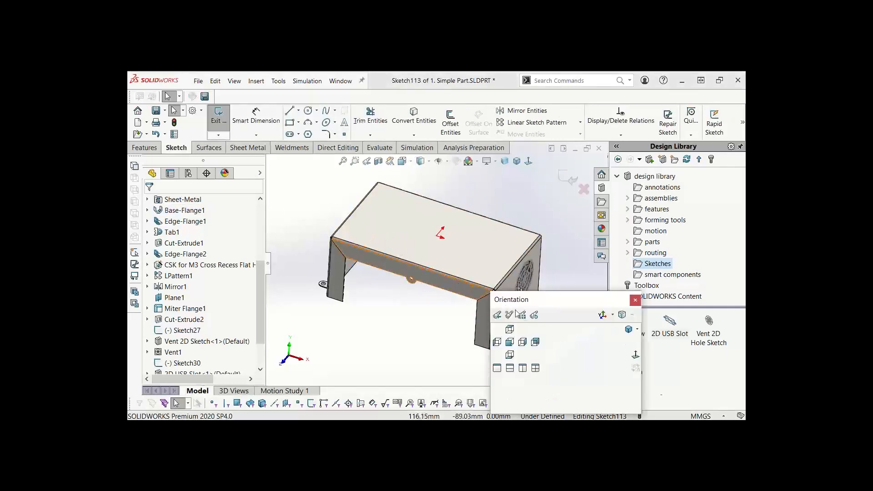
{"action": "left_click", "coordinate": [635, 354]}
{"action": "scroll", "coordinate": [370, 357], "scroll_direction": "down", "scroll_amount": 3}
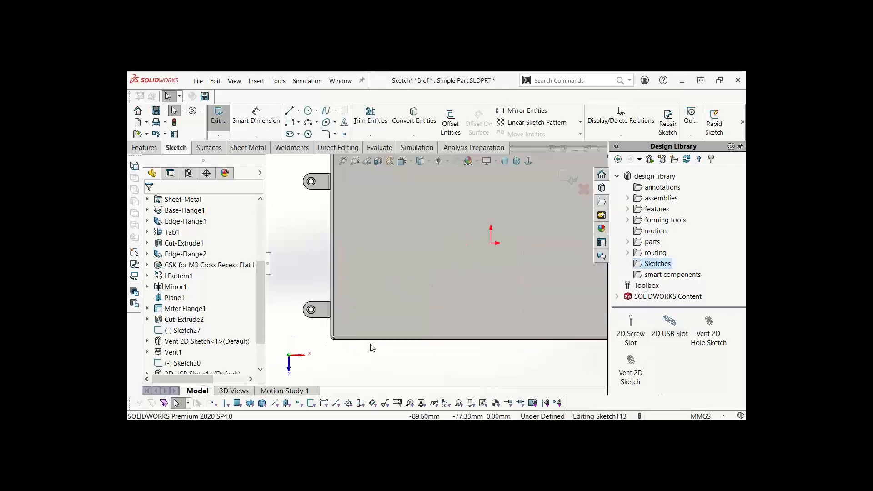
{"action": "left_click", "coordinate": [308, 110]}
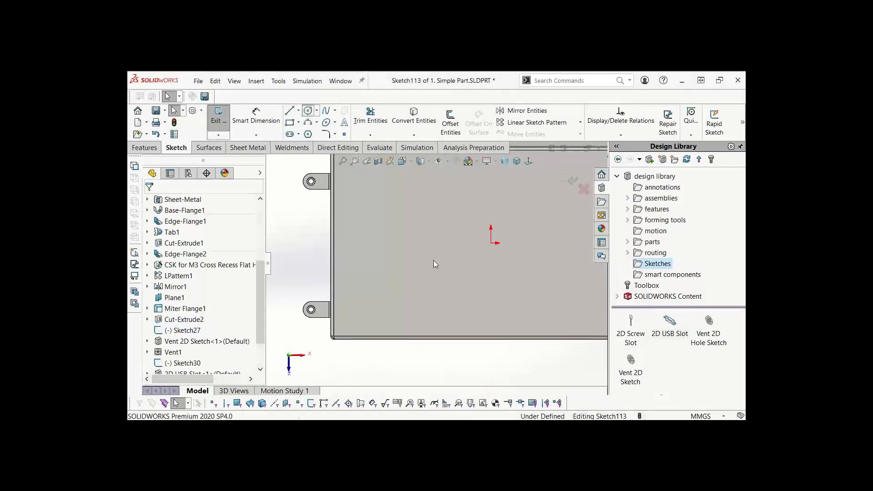
{"action": "left_click", "coordinate": [382, 273]}
{"action": "left_click", "coordinate": [408, 293]}
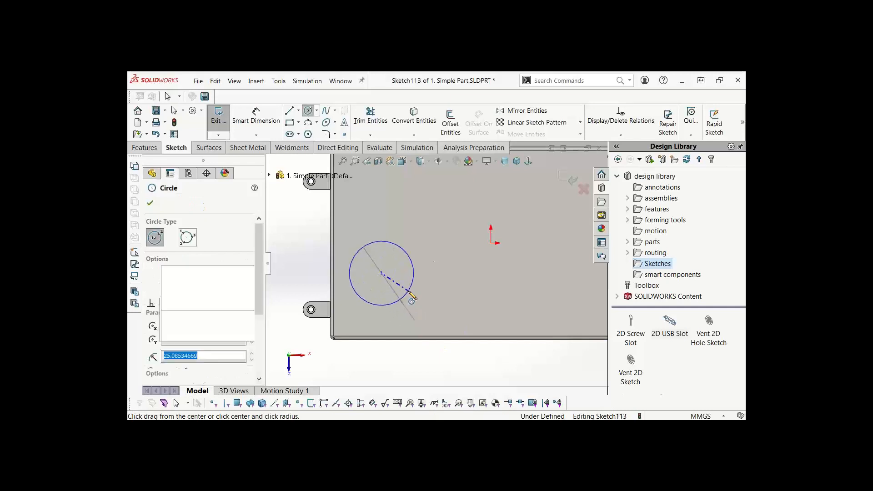
{"action": "key", "text": "Escape"}
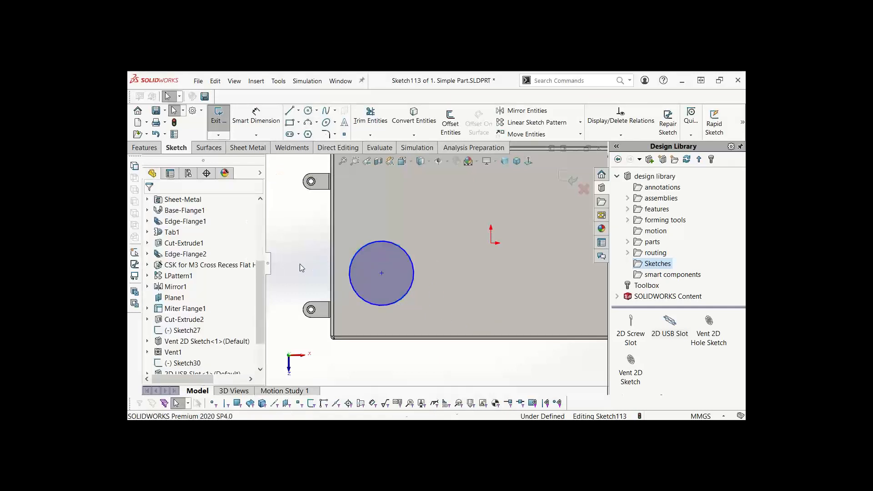
Step: Dimension the circle's diameter to 50 mm and exit the sketch
{"action": "right_click_drag", "start_coordinate": [300, 267], "coordinate": [301, 212]}
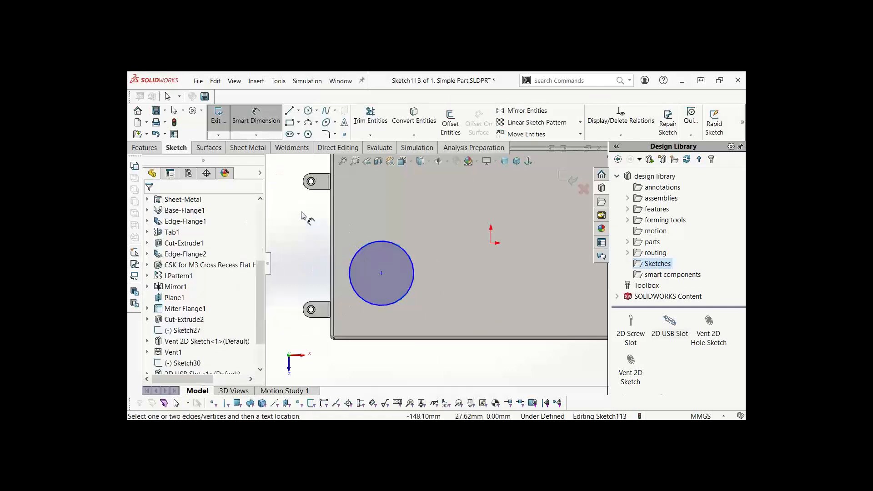
{"action": "left_click", "coordinate": [352, 258]}
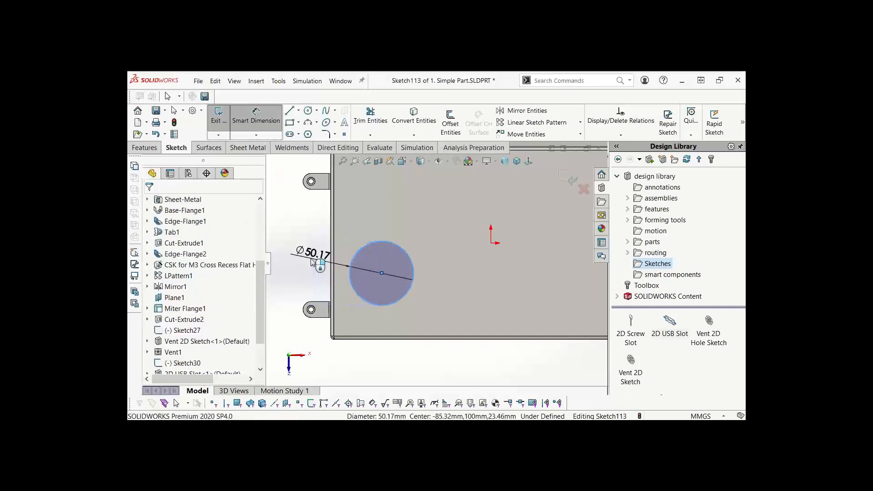
{"action": "left_click", "coordinate": [312, 261]}
{"action": "type", "text": "50.00mm"}
{"action": "key", "text": "Return"}
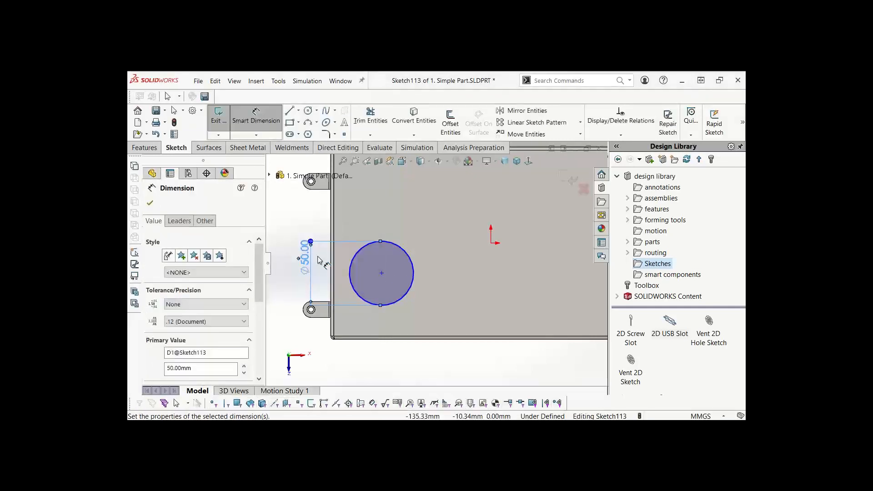
{"action": "left_click", "coordinate": [320, 191]}
{"action": "right_click_drag", "start_coordinate": [288, 231], "coordinate": [317, 214]}
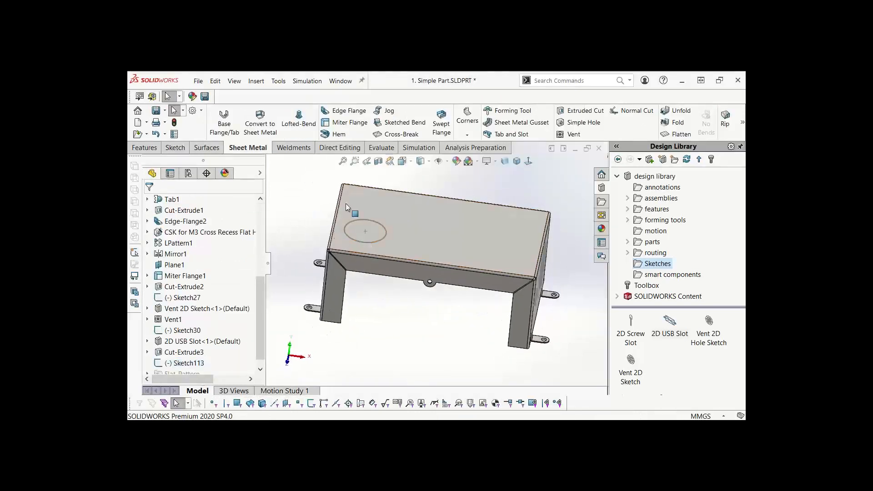
Step: Start a Fill Pattern with the circle sketch as boundary and the top face's long front edge as pattern direction
{"action": "left_click", "coordinate": [145, 147]}
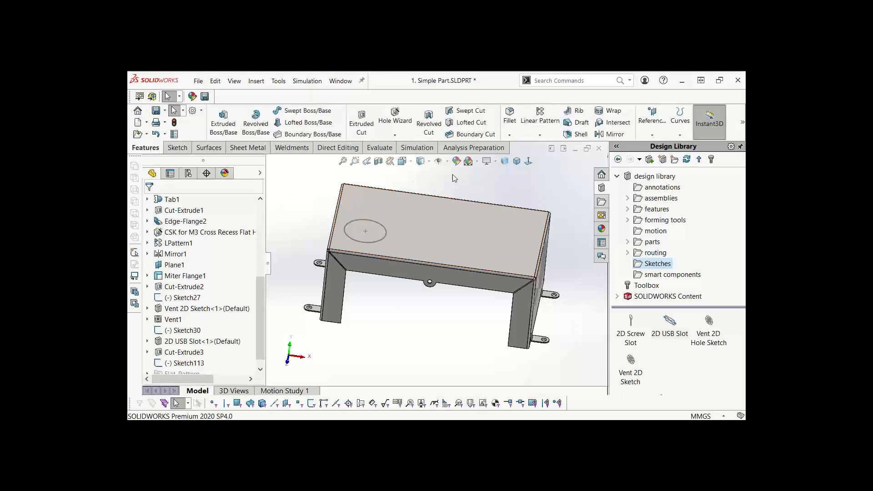
{"action": "left_click", "coordinate": [538, 134]}
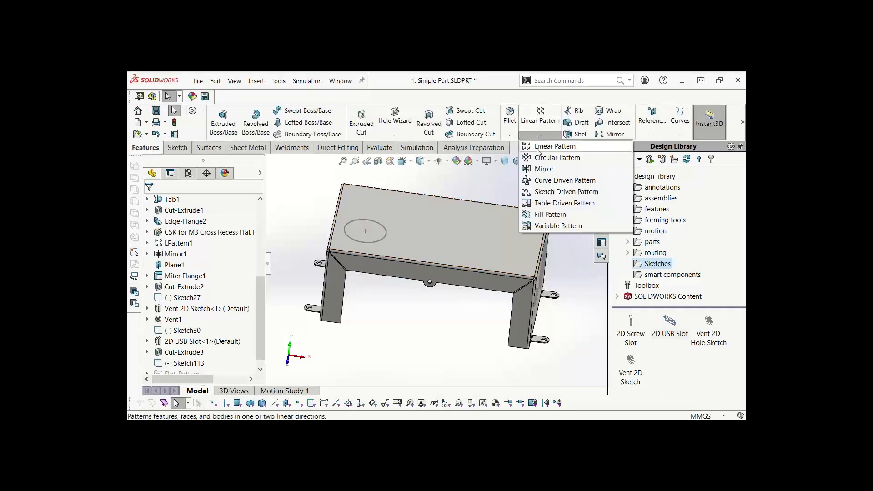
{"action": "left_click", "coordinate": [548, 218]}
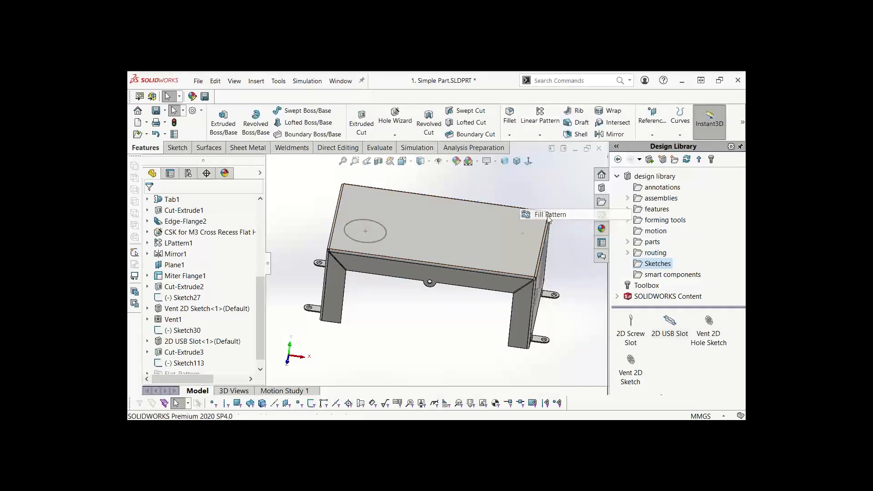
{"action": "left_click", "coordinate": [380, 240]}
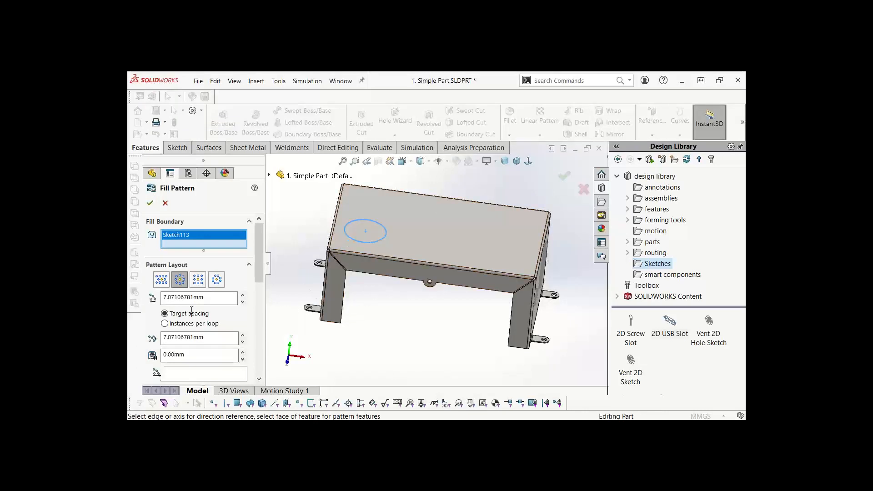
{"action": "left_click", "coordinate": [210, 375]}
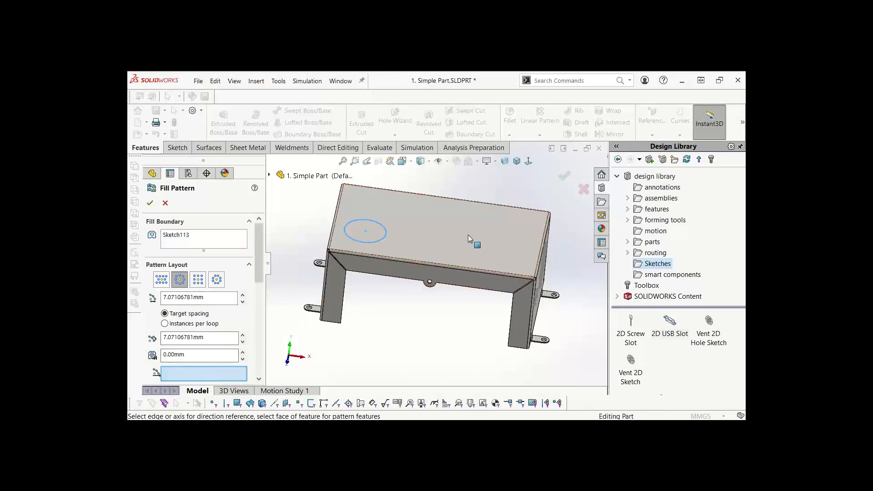
{"action": "left_click", "coordinate": [386, 255]}
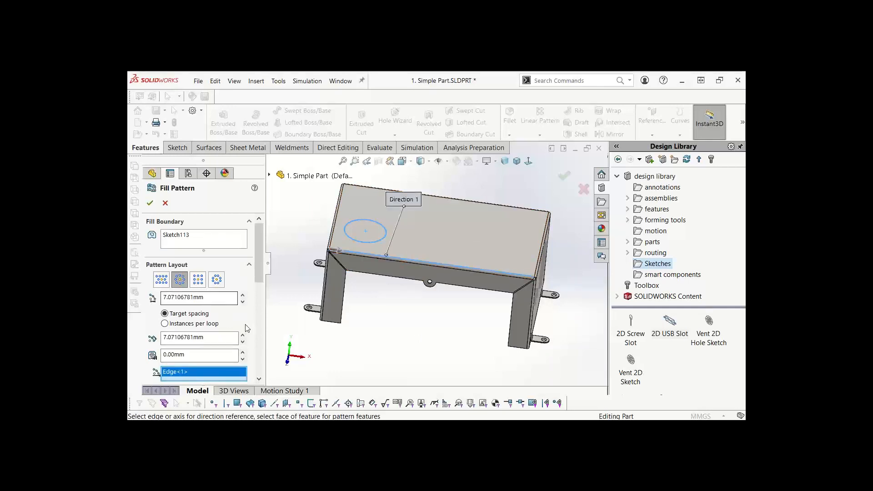
Step: Use a circular seed cut of 3 mm diameter for the fill pattern and create the pattern
{"action": "scroll", "coordinate": [260, 268], "scroll_direction": "down", "scroll_amount": 5}
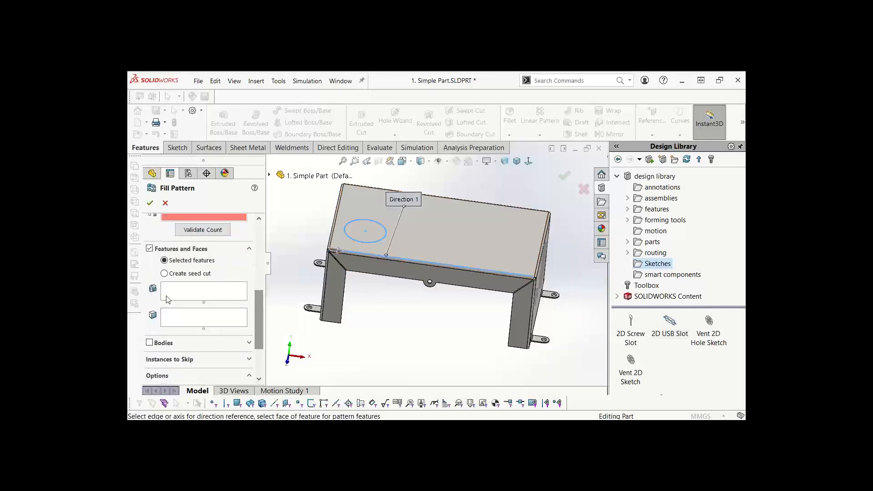
{"action": "left_click", "coordinate": [164, 273]}
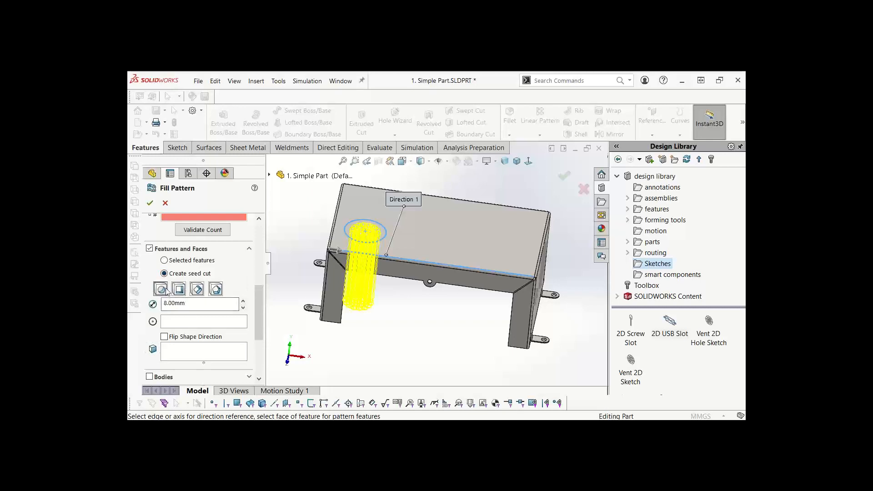
{"action": "left_click", "coordinate": [182, 291]}
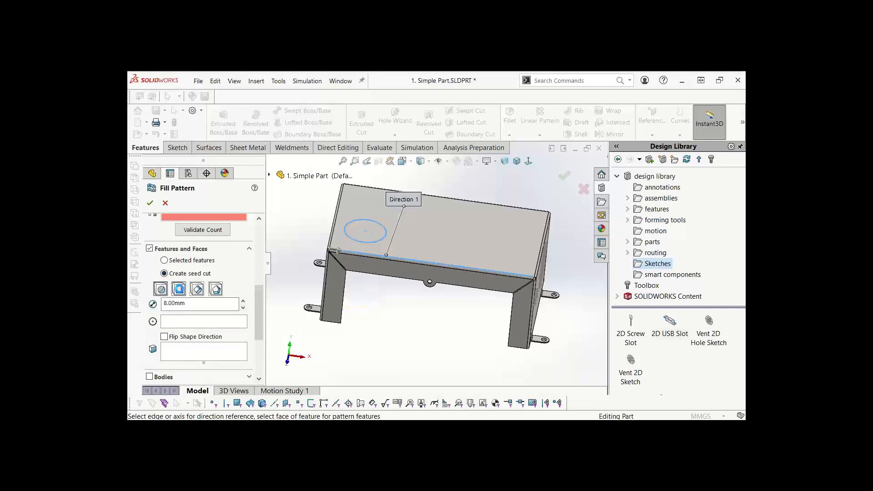
{"action": "left_click", "coordinate": [161, 290]}
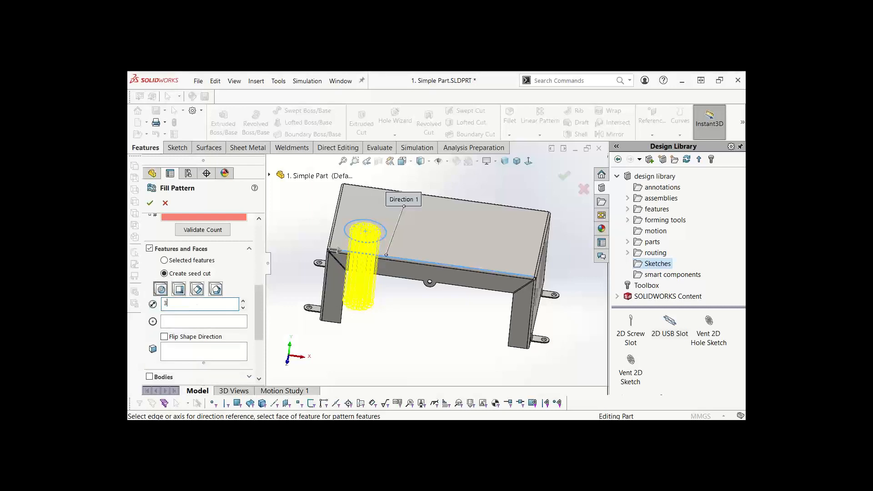
{"action": "key", "text": "Return"}
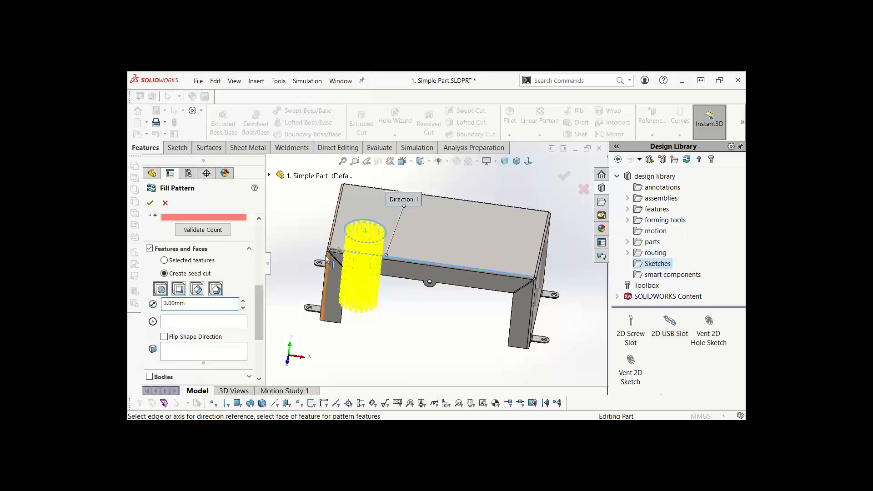
{"action": "left_click", "coordinate": [149, 204]}
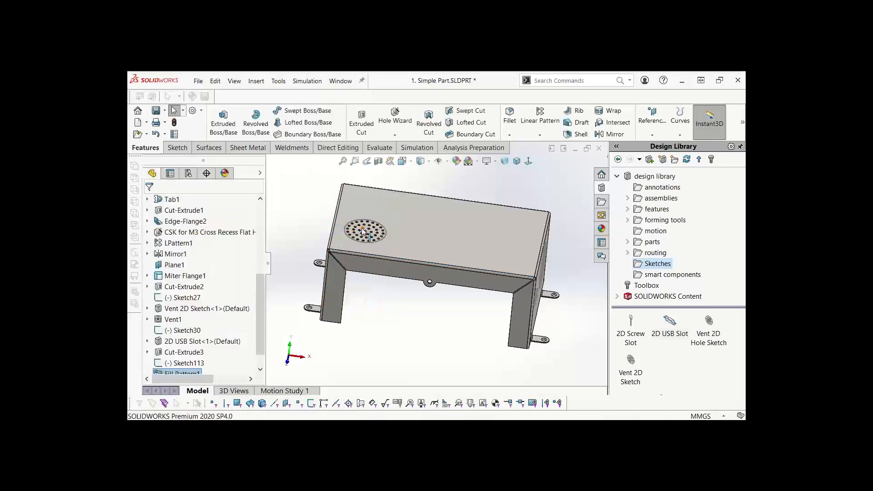
Step: Examine the perforated hole pattern on the top face up close and from several angles
{"action": "scroll", "coordinate": [371, 248], "scroll_direction": "down", "scroll_amount": 4}
{"action": "scroll", "coordinate": [432, 261], "scroll_direction": "down", "scroll_amount": 2}
{"action": "middle_click_drag", "start_coordinate": [424, 245], "coordinate": [329, 211]}
{"action": "scroll", "coordinate": [389, 246], "scroll_direction": "up", "scroll_amount": 3}
{"action": "scroll", "coordinate": [409, 263], "scroll_direction": "down", "scroll_amount": 5}
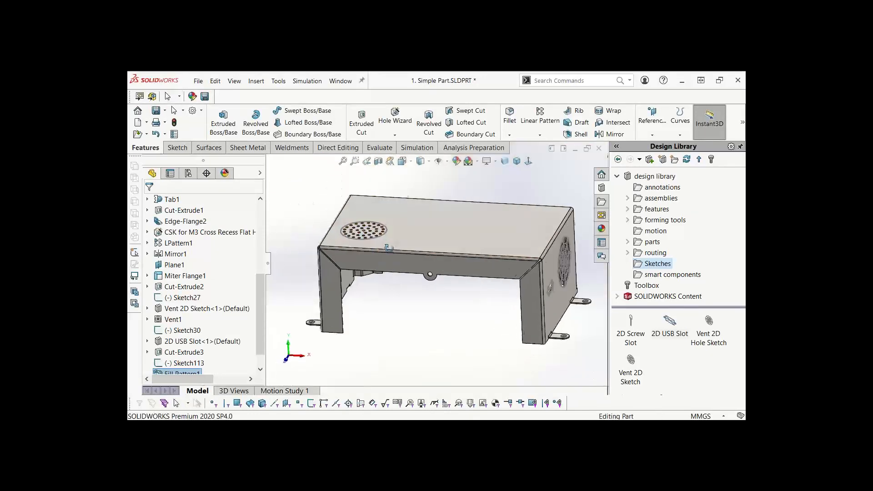
{"action": "left_click", "coordinate": [422, 269]}
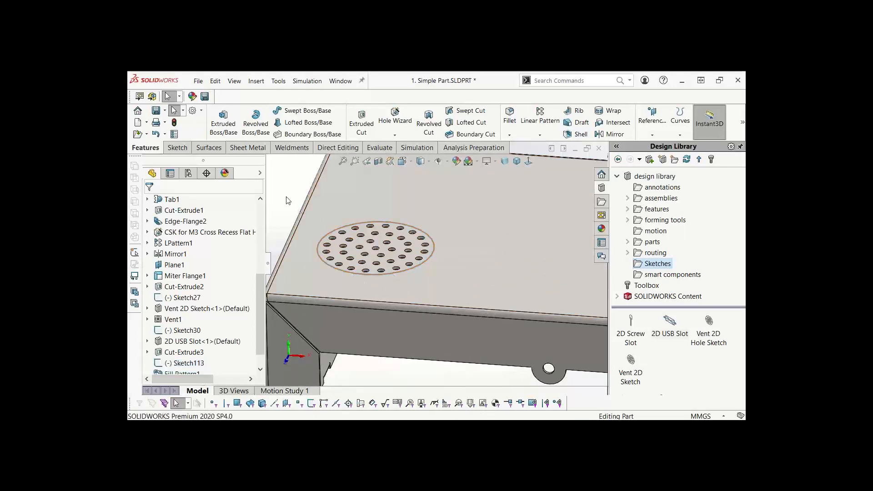
{"action": "key", "text": "f"}
{"action": "middle_click_drag", "start_coordinate": [353, 245], "coordinate": [382, 259]}
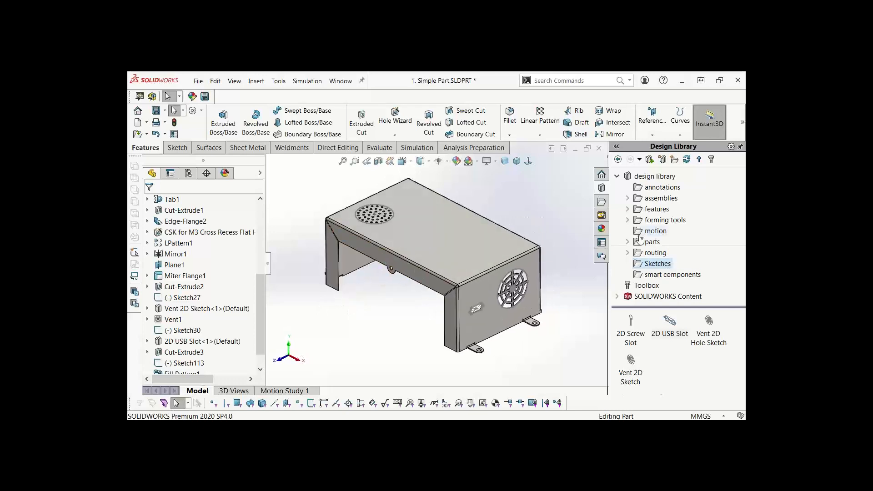
Step: Place the louver forming tool from the design library's louvers folder on the top face near the end with the side vent
{"action": "left_click", "coordinate": [628, 220]}
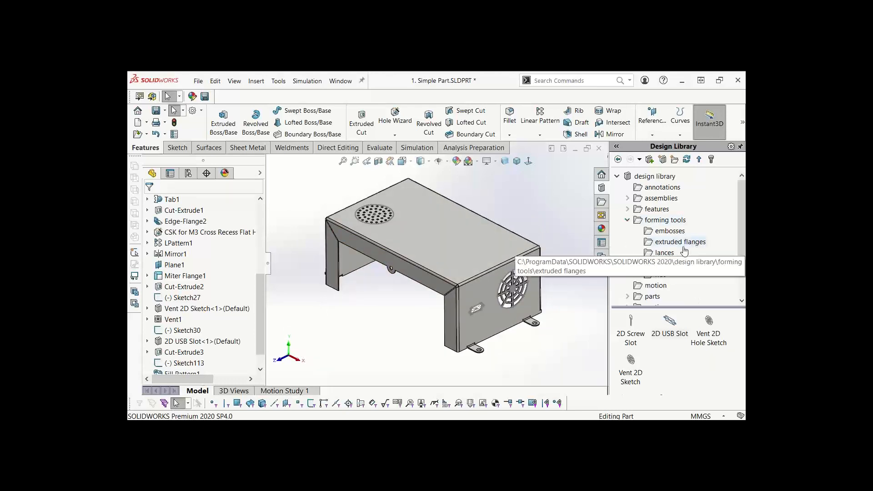
{"action": "left_click", "coordinate": [660, 264]}
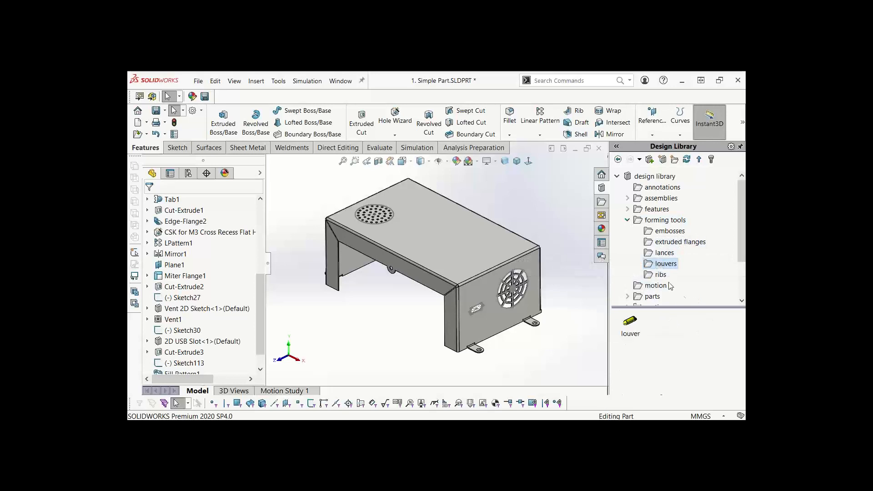
{"action": "left_click_drag", "start_coordinate": [634, 325], "coordinate": [498, 245]}
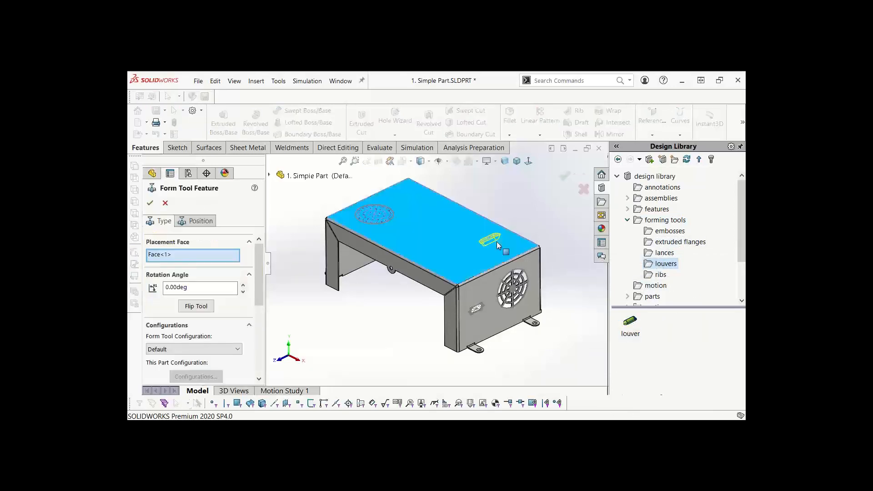
Step: Set the louver forming tool's rotation angle to 90 degrees
{"action": "scroll", "coordinate": [523, 241], "scroll_direction": "down", "scroll_amount": 3}
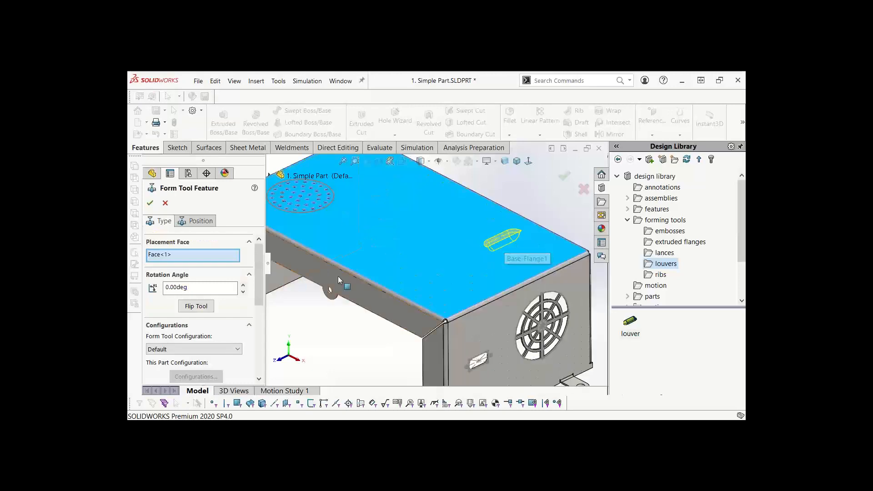
{"action": "middle_click_drag", "start_coordinate": [497, 255], "coordinate": [515, 264]}
{"action": "left_click", "coordinate": [196, 288]}
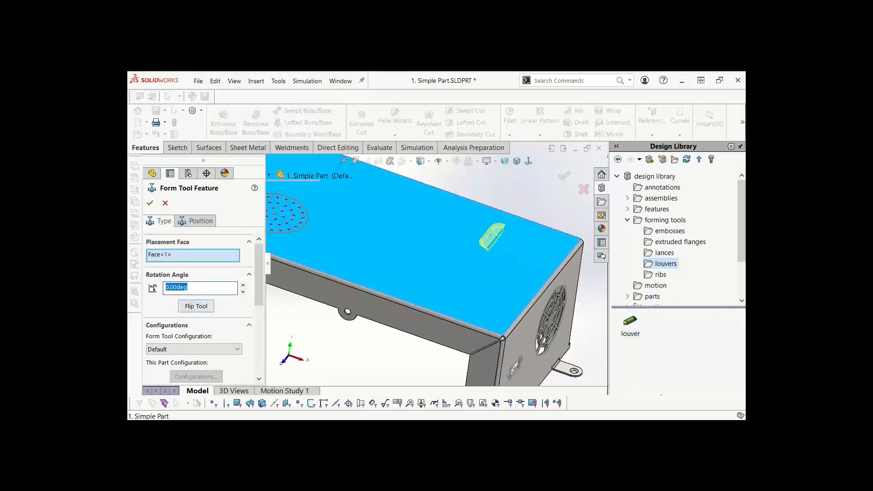
{"action": "type", "text": "90"}
{"action": "key", "text": "Return"}
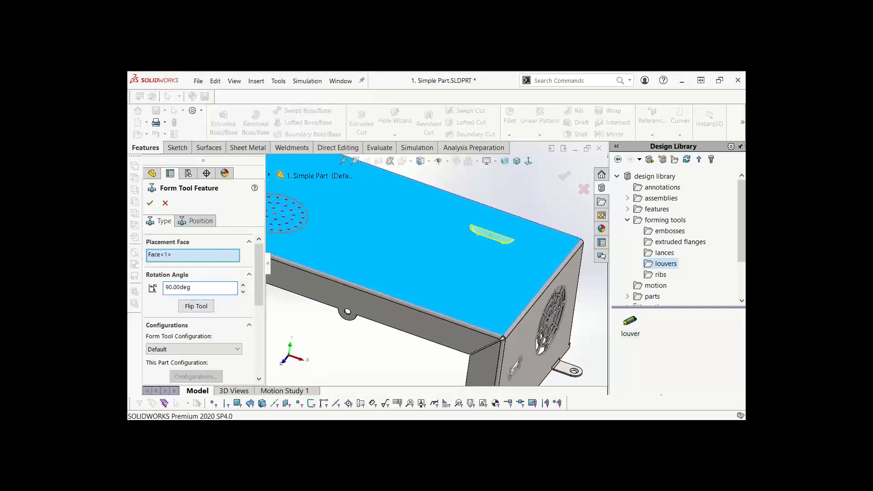
Step: Flip the louver forming tool, set its rotation angle to 270 degrees and create the louver on the top face
{"action": "left_click", "coordinate": [196, 306]}
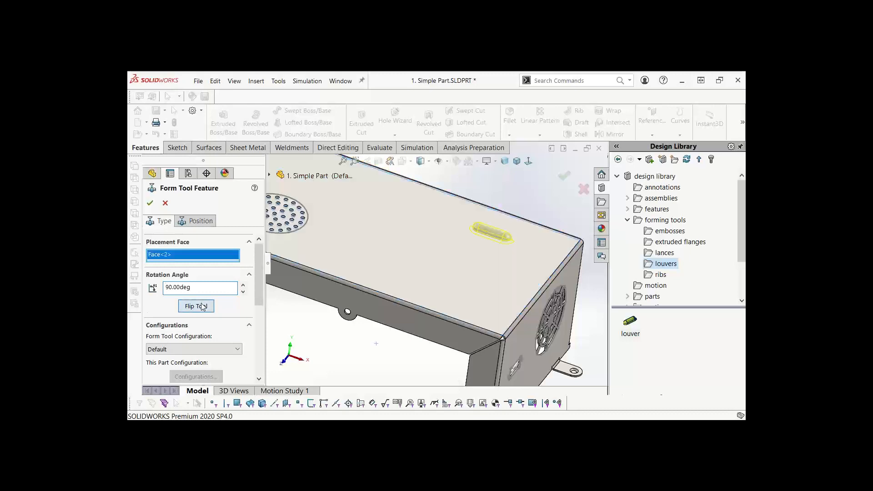
{"action": "middle_click_drag", "start_coordinate": [509, 257], "coordinate": [457, 249]}
{"action": "double_click", "coordinate": [199, 287]}
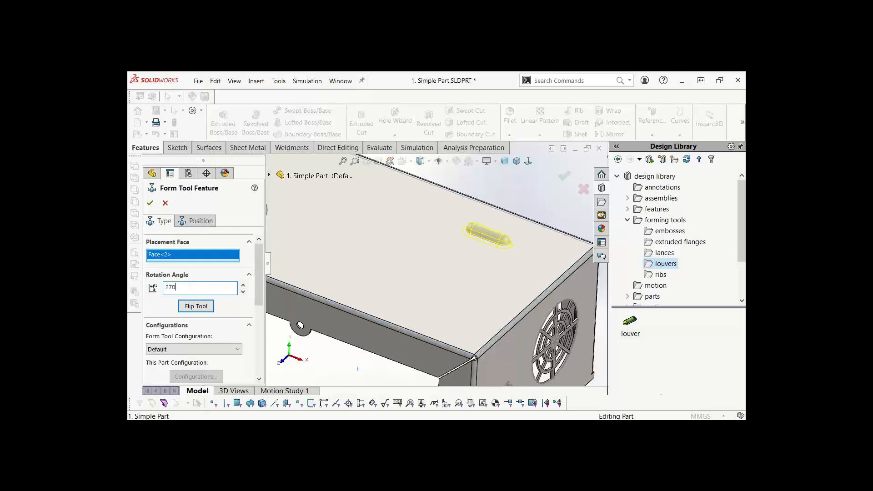
{"action": "key", "text": "Return"}
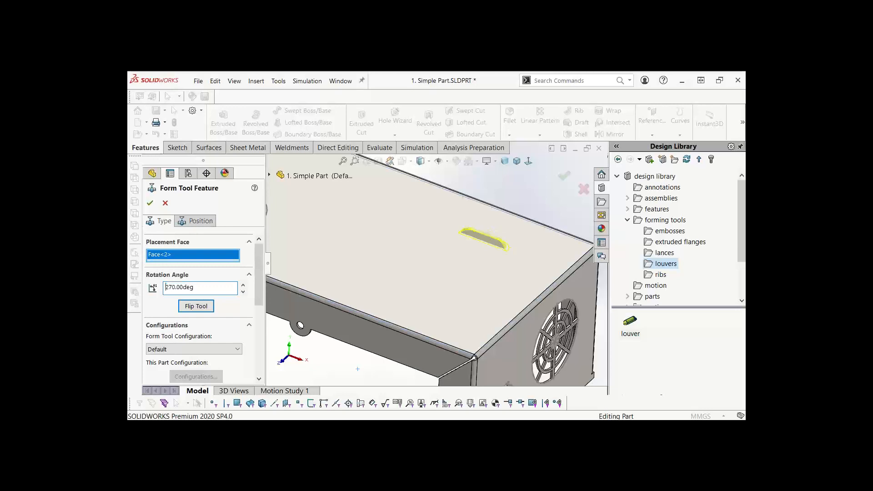
{"action": "left_click", "coordinate": [150, 203]}
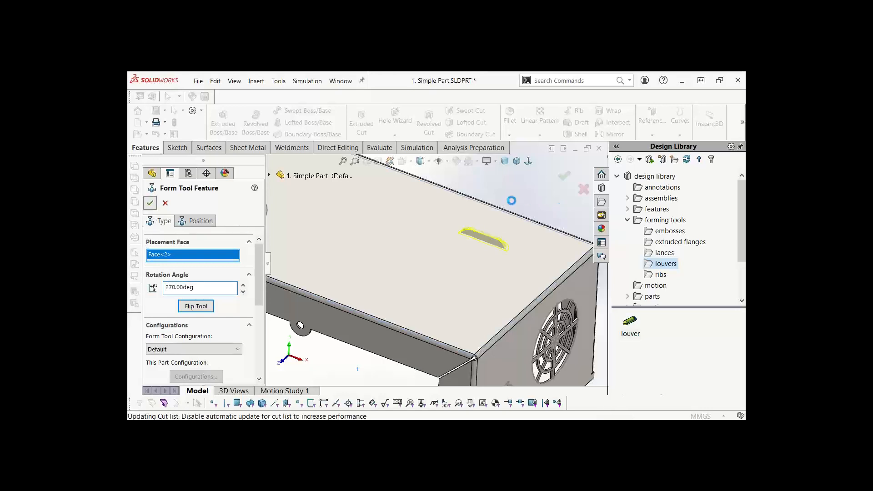
Step: Start a linear pattern of the louver, using the top face's edge above the side vent as Direction 1
{"action": "scroll", "coordinate": [472, 252], "scroll_direction": "up", "scroll_amount": 2}
{"action": "middle_click", "coordinate": [482, 248]}
{"action": "middle_click_drag", "start_coordinate": [483, 248], "coordinate": [505, 222]}
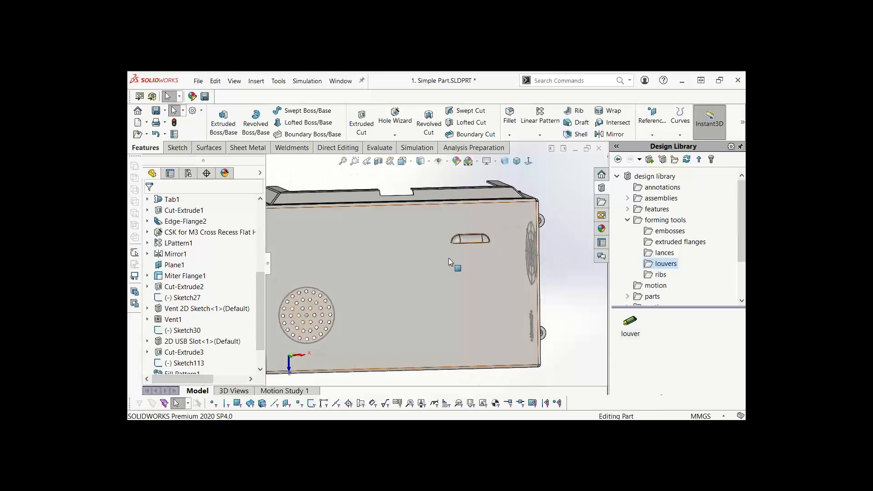
{"action": "middle_click_drag", "start_coordinate": [449, 262], "coordinate": [434, 249]}
{"action": "left_click", "coordinate": [540, 135]}
{"action": "left_click", "coordinate": [546, 149]}
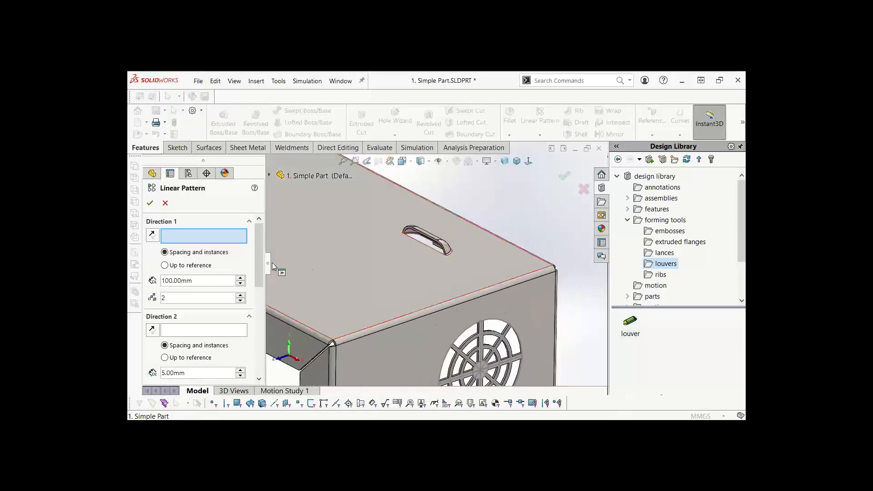
{"action": "left_click", "coordinate": [462, 296]}
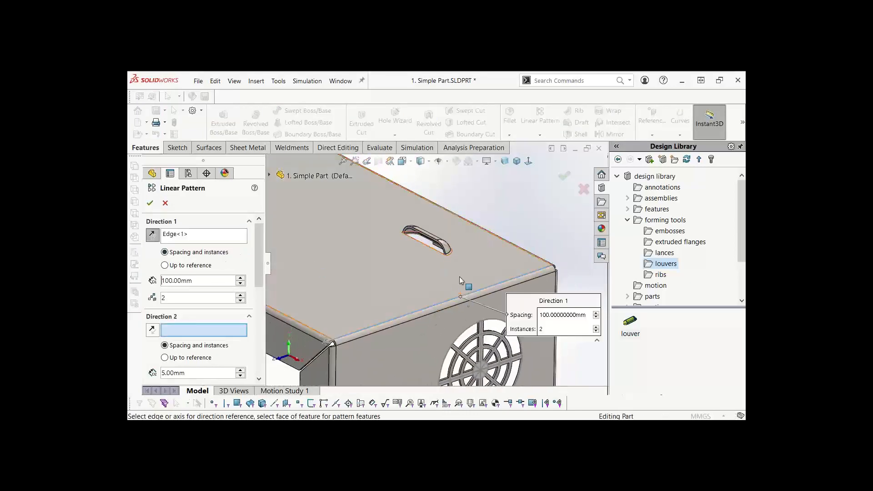
{"action": "left_click_drag", "start_coordinate": [255, 284], "coordinate": [263, 370]}
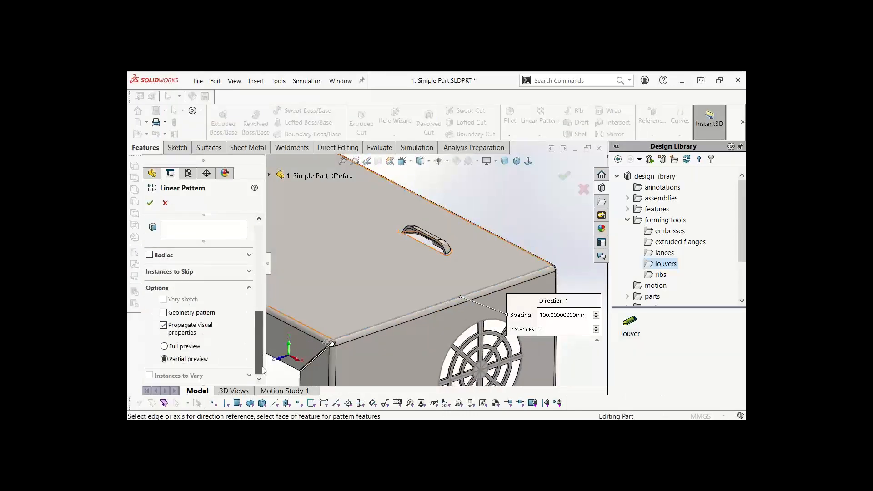
{"action": "left_click", "coordinate": [191, 232]}
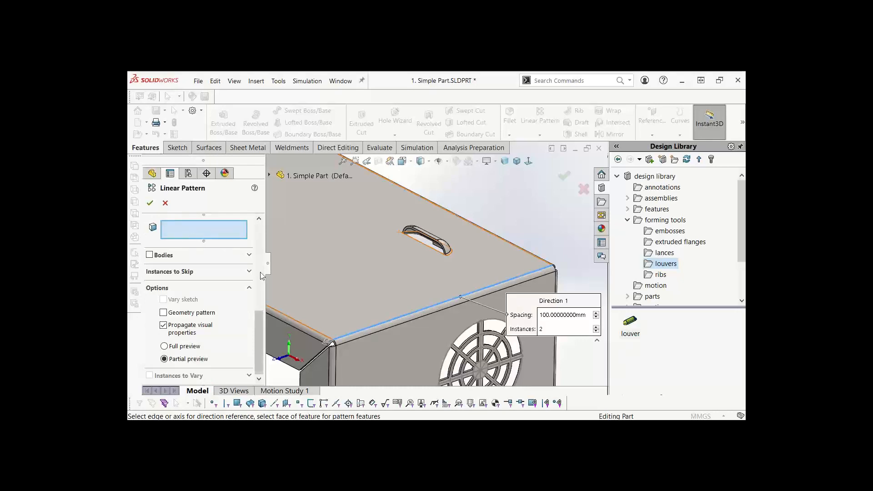
{"action": "left_click_drag", "start_coordinate": [262, 320], "coordinate": [261, 275]}
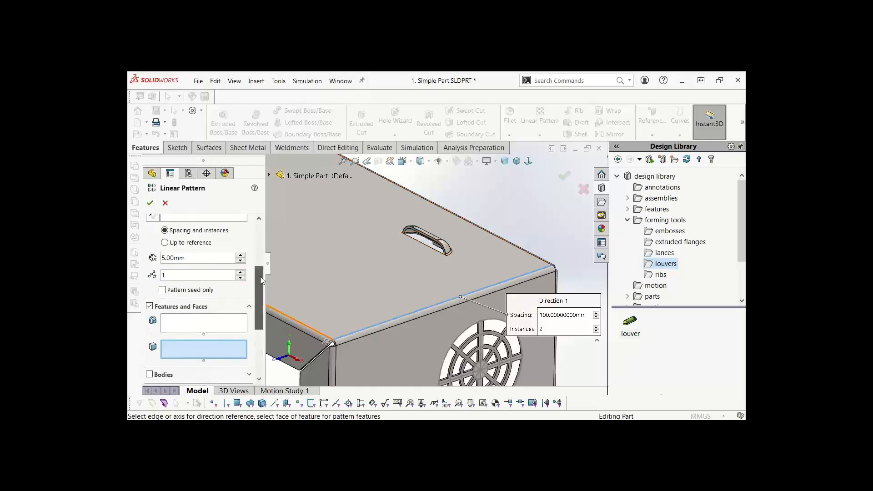
{"action": "left_click", "coordinate": [212, 327]}
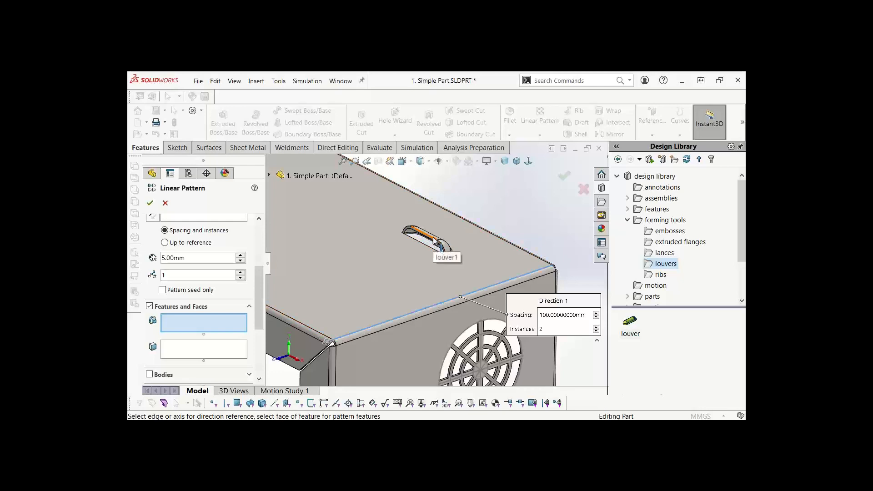
{"action": "mouse_move", "coordinate": [433, 241]}
{"action": "middle_mouse_down"}
{"action": "mouse_move", "coordinate": [440, 237]}
{"action": "mouse_move", "coordinate": [425, 241]}
{"action": "middle_mouse_up"}
{"action": "left_click", "coordinate": [420, 243]}
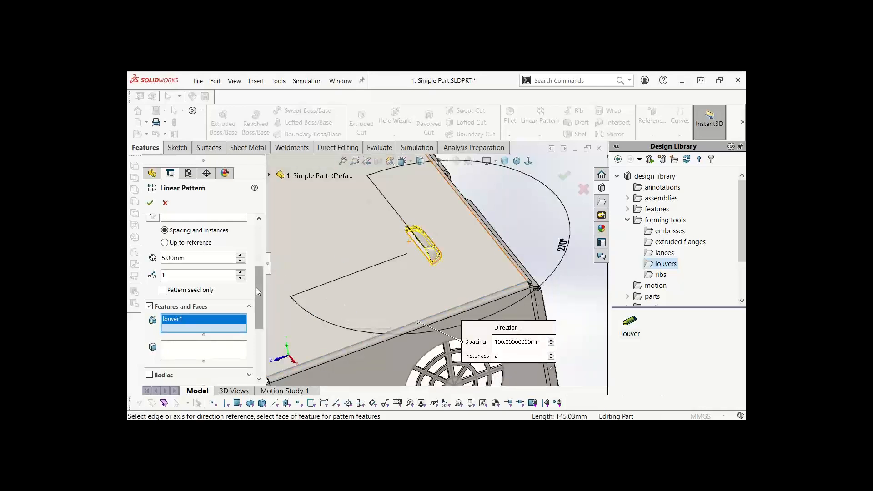
Step: Try Direction 1 spacings of 110 mm and 105 mm for the louver pattern
{"action": "scroll", "coordinate": [259, 292], "scroll_direction": "up", "scroll_amount": 2}
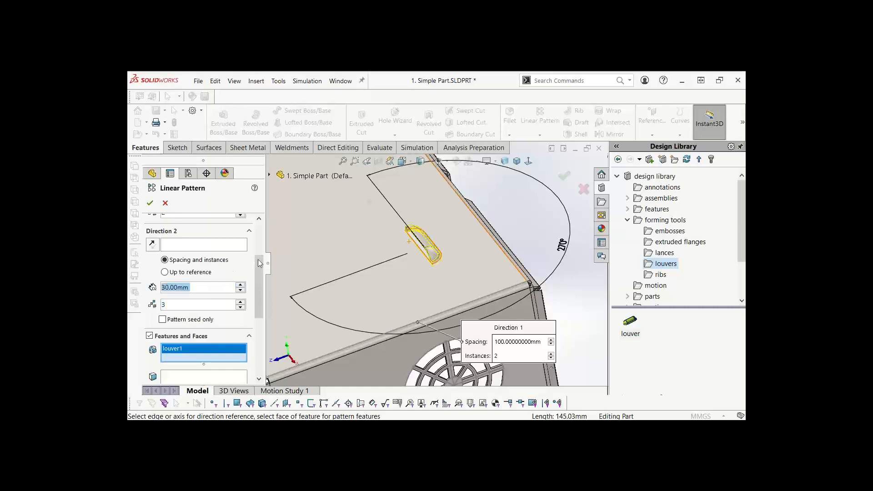
{"action": "scroll", "coordinate": [259, 282], "scroll_direction": "up", "scroll_amount": 3}
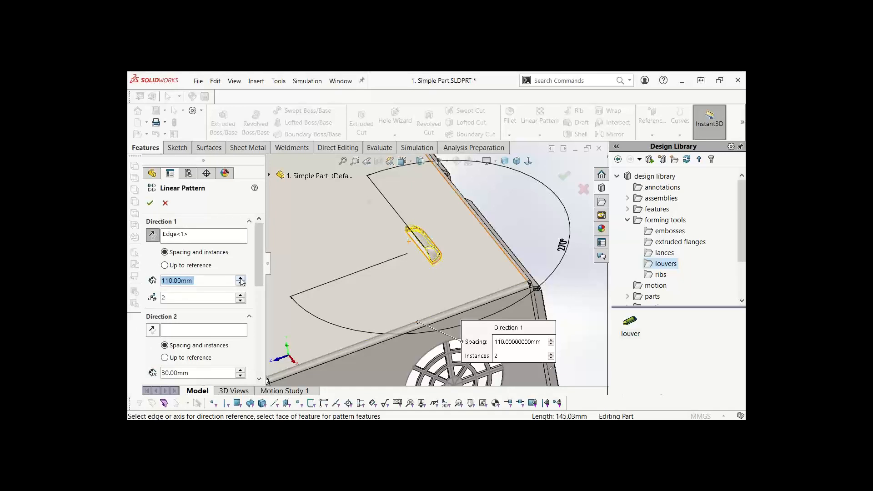
{"action": "scroll", "coordinate": [474, 250], "scroll_direction": "up", "scroll_amount": 2}
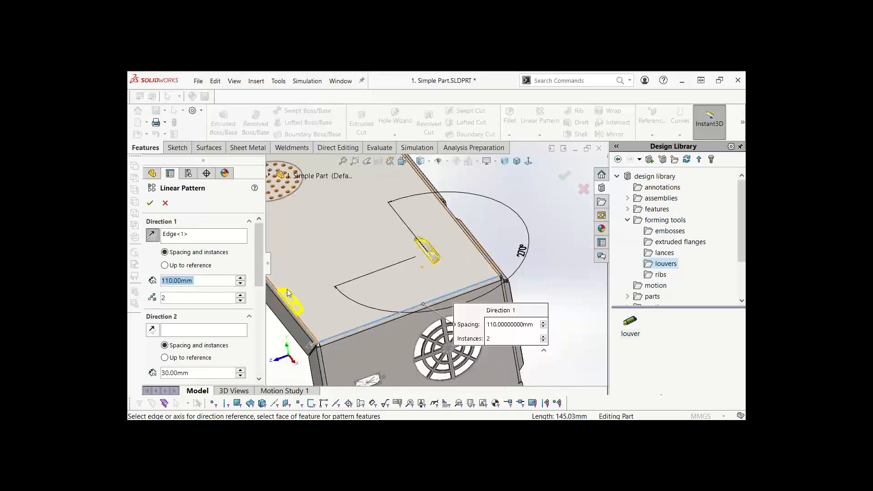
{"action": "scroll", "coordinate": [273, 293], "scroll_direction": "down", "scroll_amount": 1}
{"action": "left_click", "coordinate": [241, 283]}
{"action": "left_click", "coordinate": [241, 283]}
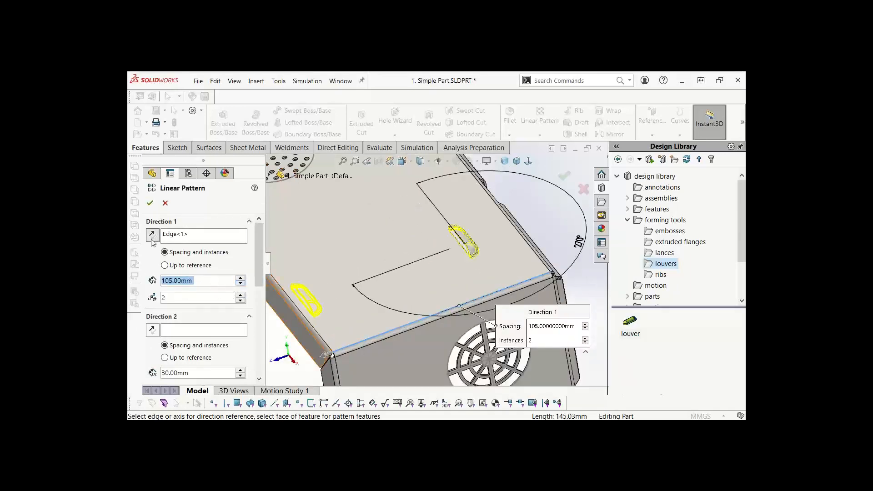
Step: Set the Direction 1 spacing to 20 mm with 3 instances and create the louver pattern
{"action": "type", "text": "22"}
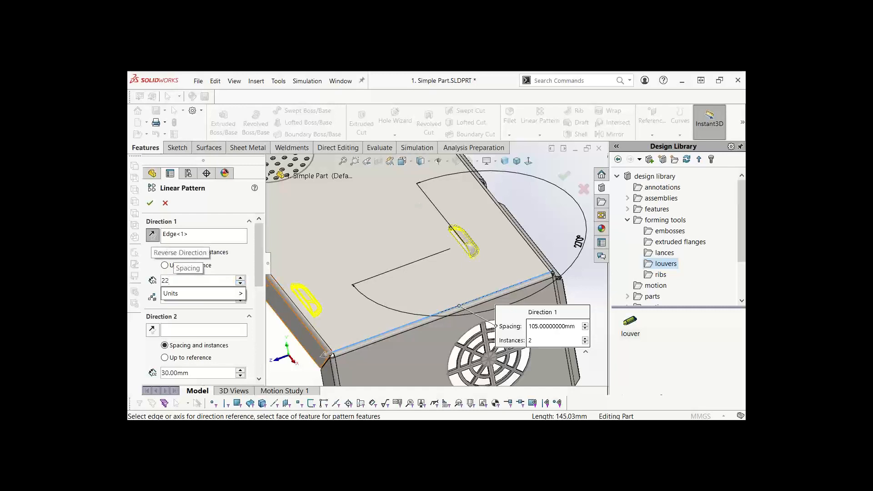
{"action": "key", "text": "BackSpace"}
{"action": "type", "text": "0"}
{"action": "key", "text": "Return"}
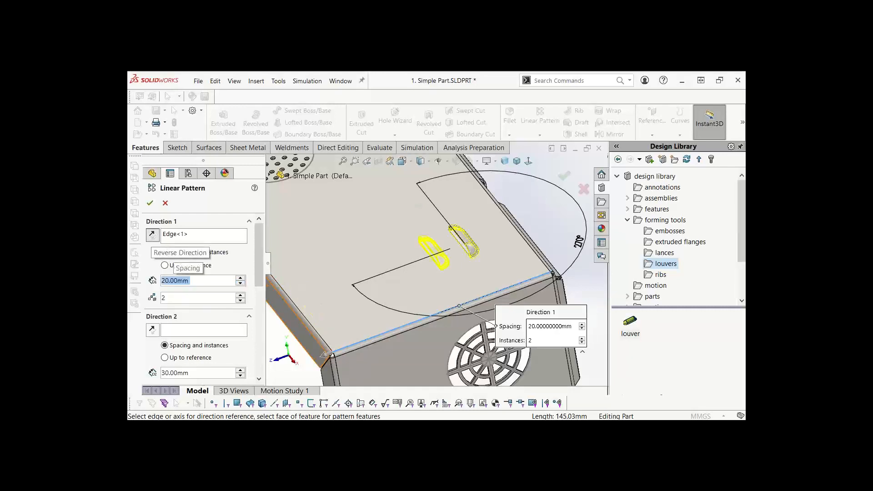
{"action": "left_click", "coordinate": [241, 296]}
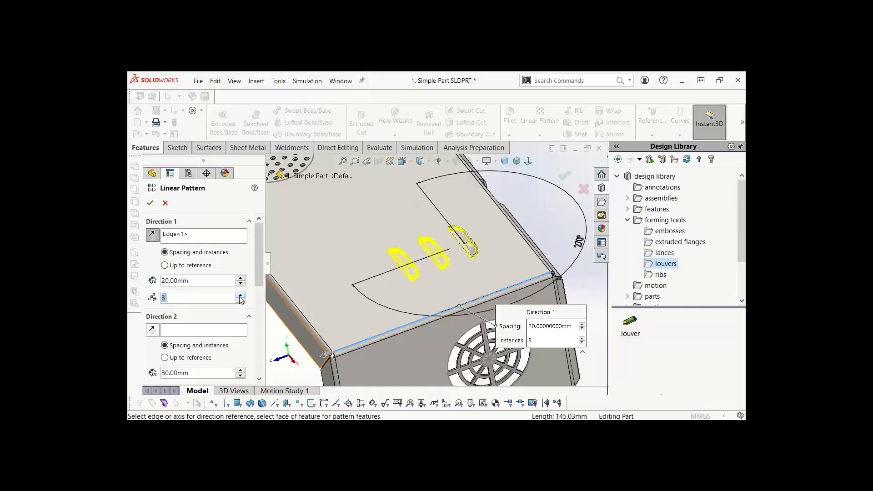
{"action": "left_click", "coordinate": [150, 203]}
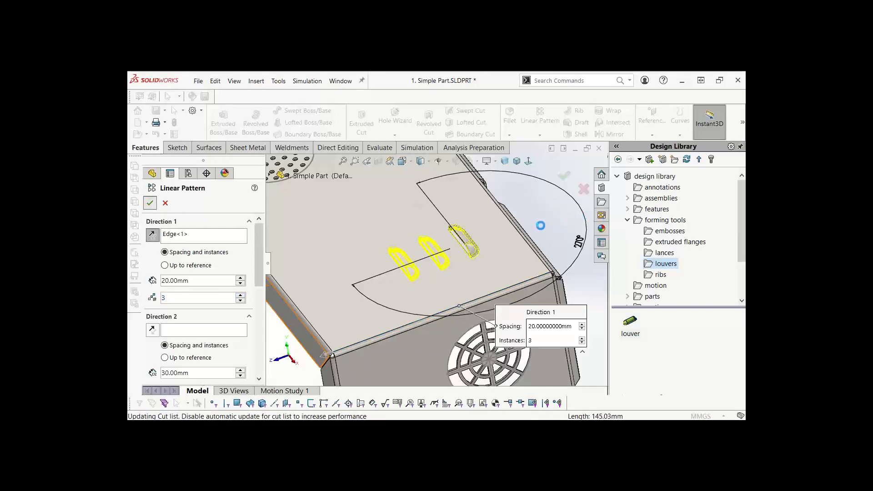
Step: Flatten the finished sheet metal enclosure into its flat pattern
{"action": "key", "text": "f"}
{"action": "middle_click_drag", "start_coordinate": [491, 238], "coordinate": [450, 230]}
{"action": "right_click", "coordinate": [440, 226]}
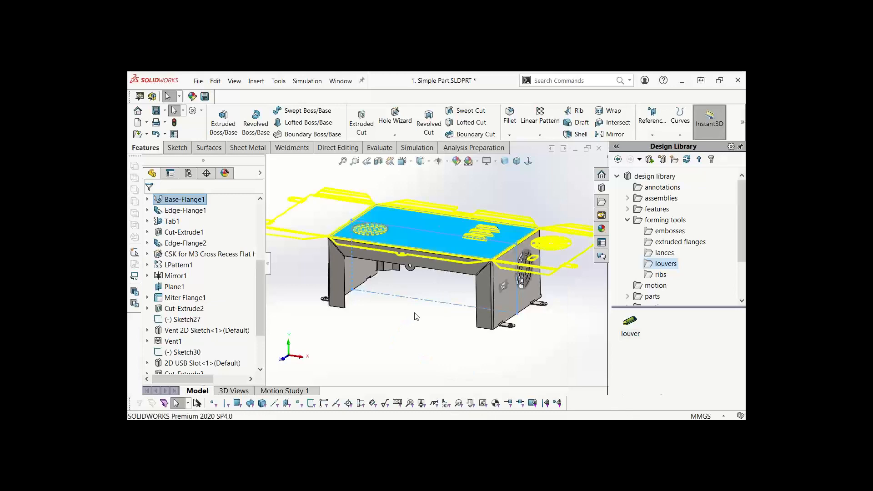
{"action": "middle_click_drag", "start_coordinate": [432, 310], "coordinate": [391, 317]}
{"action": "left_click", "coordinate": [419, 330]}
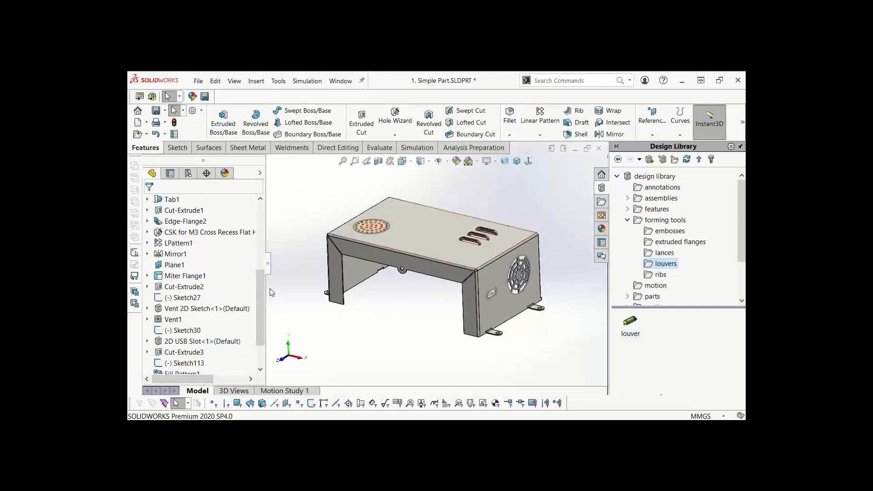
{"action": "left_click", "coordinate": [247, 148]}
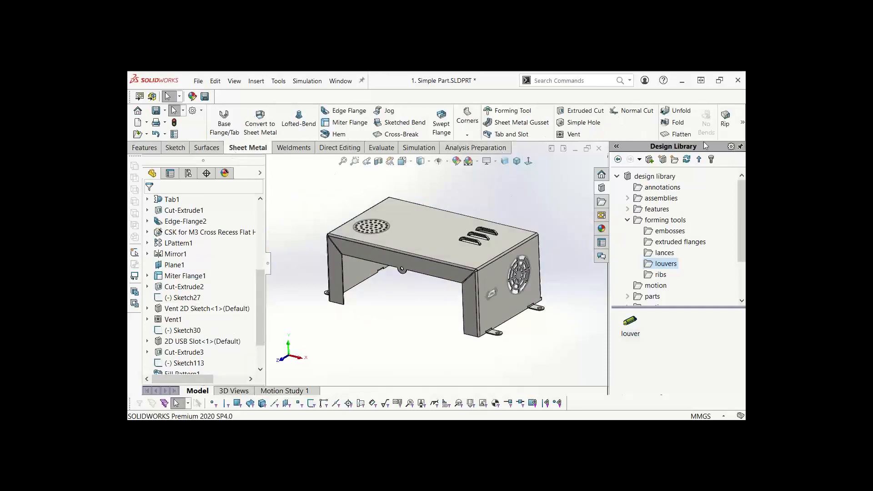
{"action": "left_click", "coordinate": [676, 135]}
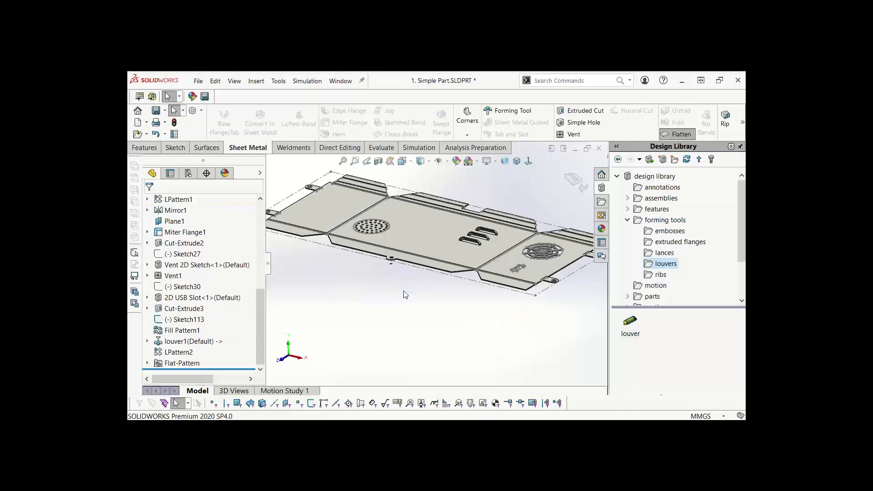
Step: Examine the flat pattern's panels, vents, louvers and mounting tabs up close and as a whole
{"action": "middle_click_drag", "start_coordinate": [426, 315], "coordinate": [437, 356]}
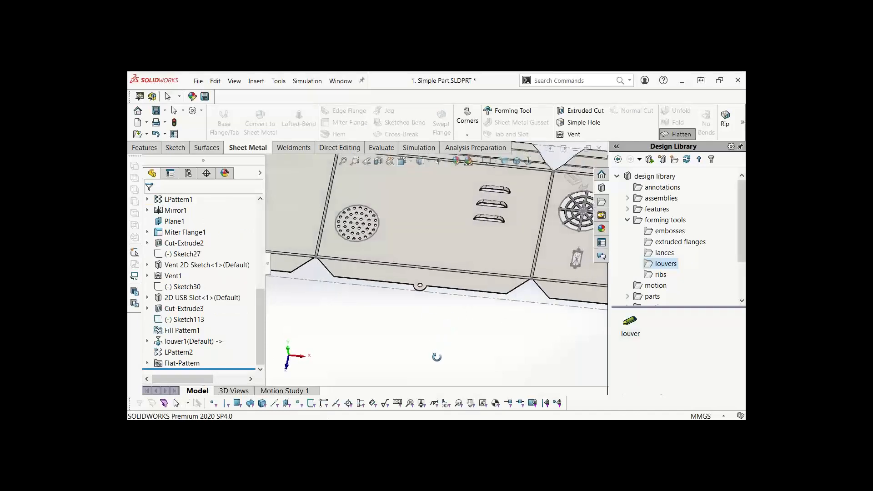
{"action": "scroll", "coordinate": [428, 323], "scroll_direction": "up", "scroll_amount": 4}
{"action": "scroll", "coordinate": [330, 271], "scroll_direction": "down", "scroll_amount": 6}
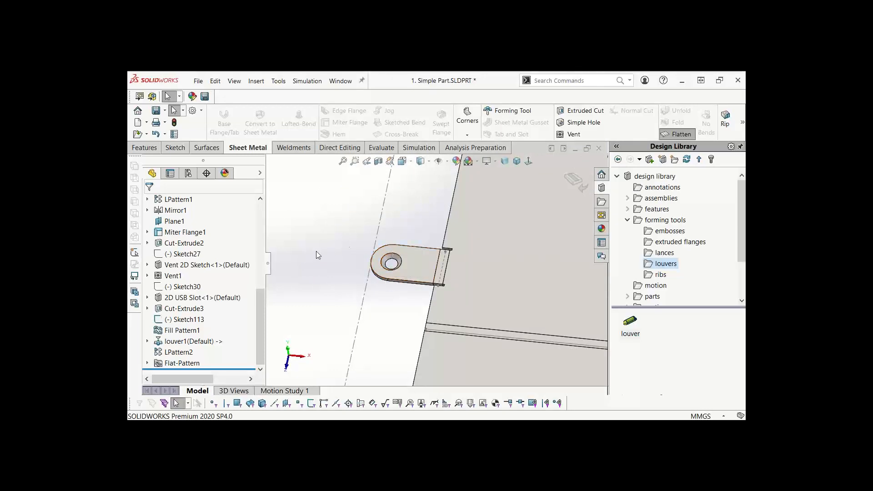
{"action": "left_click", "coordinate": [673, 136]}
{"action": "scroll", "coordinate": [334, 268], "scroll_direction": "down", "scroll_amount": 5}
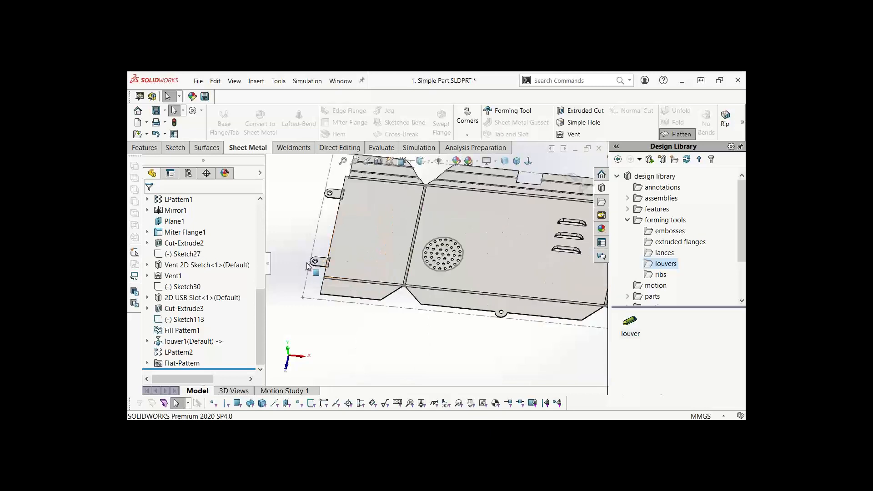
{"action": "scroll", "coordinate": [315, 235], "scroll_direction": "up", "scroll_amount": 5}
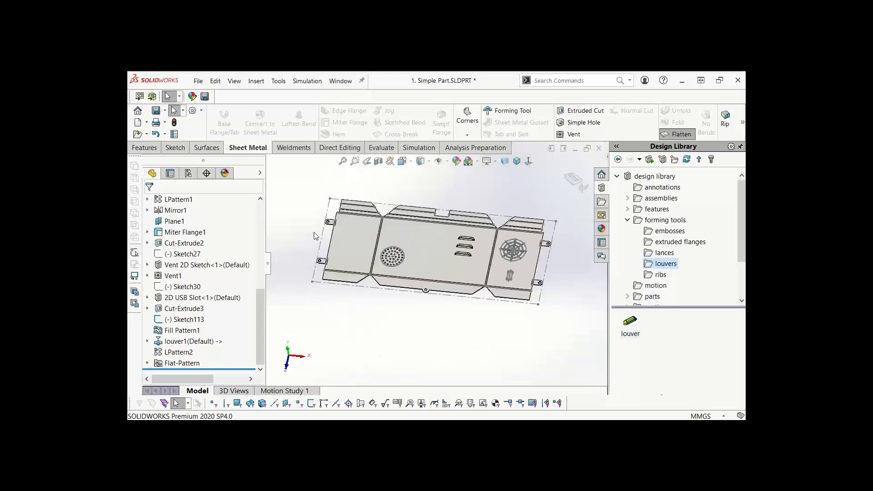
{"action": "middle_click_drag", "start_coordinate": [461, 311], "coordinate": [475, 297]}
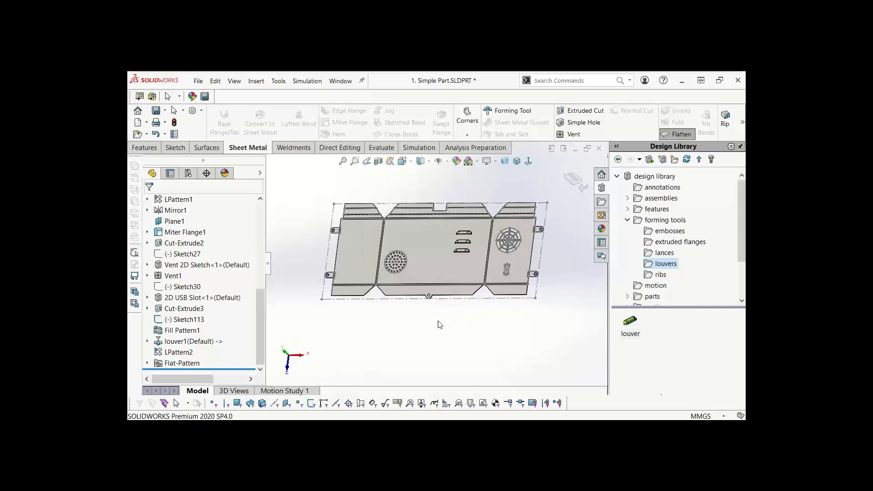
Step: Open the flat pattern feature for editing, review its fixed face, bend and corner options, and accept them
{"action": "left_click", "coordinate": [148, 363]}
{"action": "left_click", "coordinate": [179, 363]}
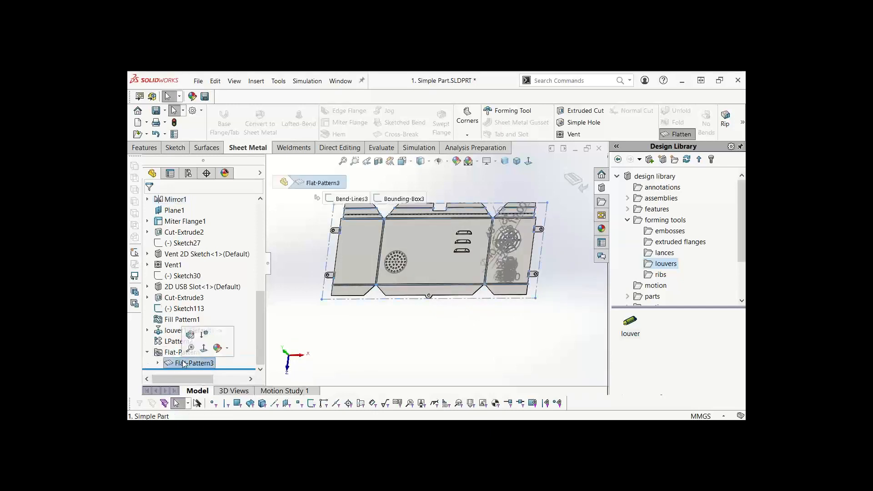
{"action": "left_click", "coordinate": [480, 304]}
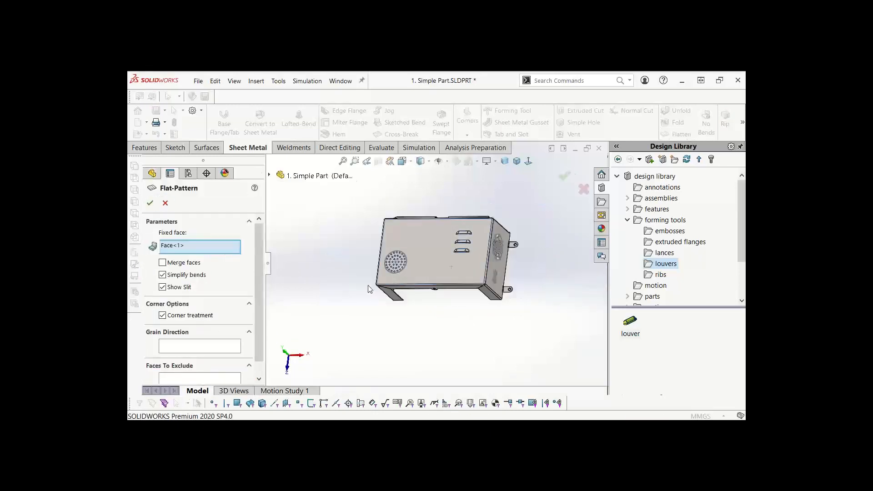
{"action": "middle_click_drag", "start_coordinate": [474, 302], "coordinate": [475, 290]}
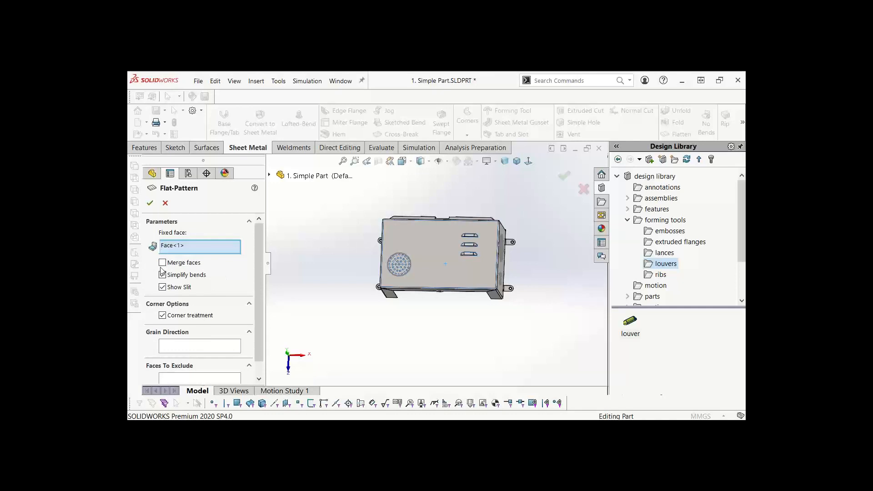
{"action": "left_click", "coordinate": [150, 202]}
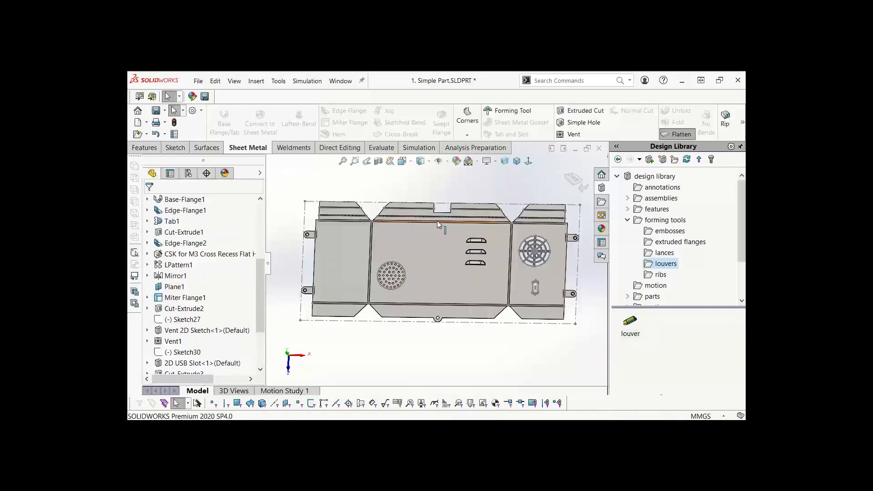
Step: Examine the bend areas and corner notches along the flattened part's long flange
{"action": "scroll", "coordinate": [410, 219], "scroll_direction": "down", "scroll_amount": 5}
{"action": "scroll", "coordinate": [412, 234], "scroll_direction": "down", "scroll_amount": 5}
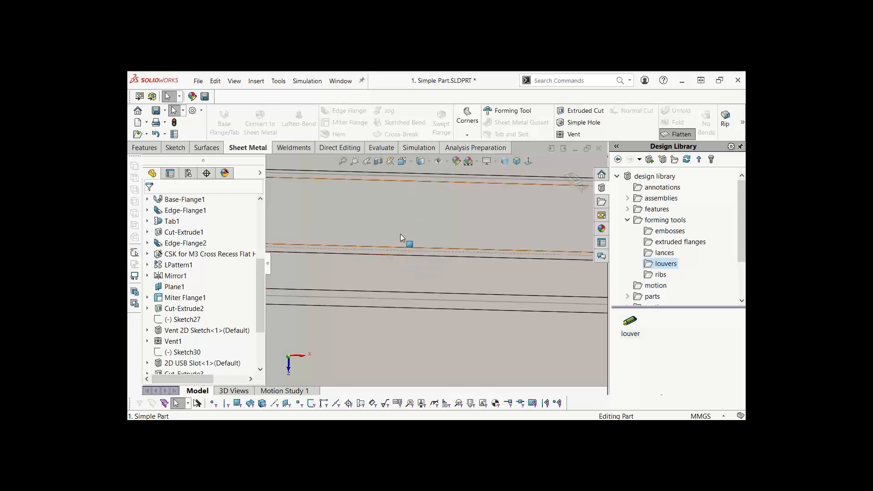
{"action": "scroll", "coordinate": [408, 261], "scroll_direction": "up", "scroll_amount": 5}
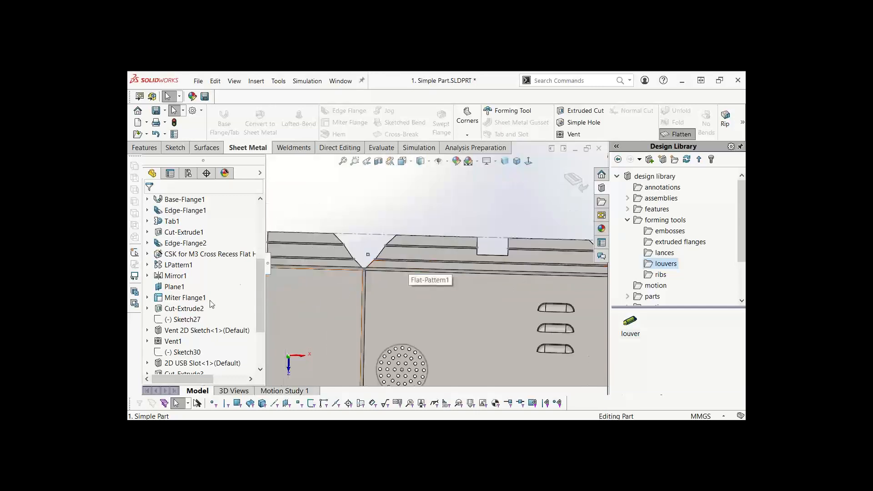
Step: Edit the flat pattern feature and turn on Merge faces
{"action": "scroll", "coordinate": [196, 364], "scroll_direction": "down", "scroll_amount": 3}
{"action": "left_click", "coordinate": [194, 363]}
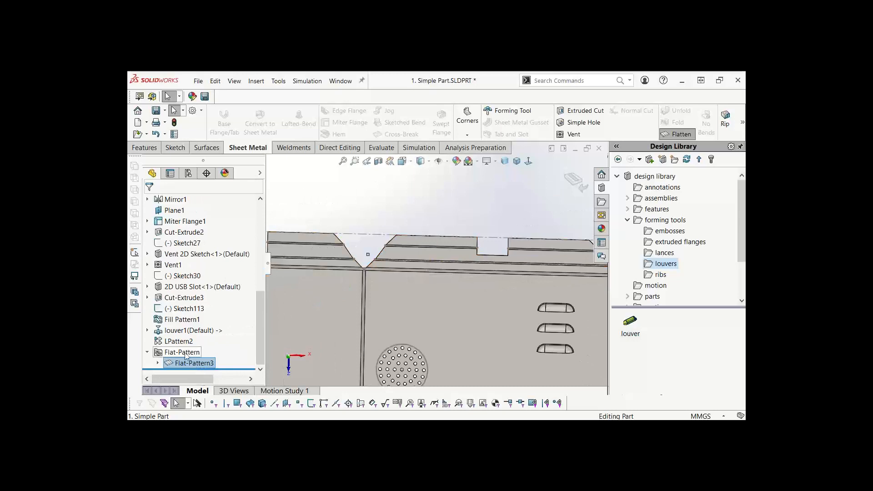
{"action": "right_click", "coordinate": [191, 364]}
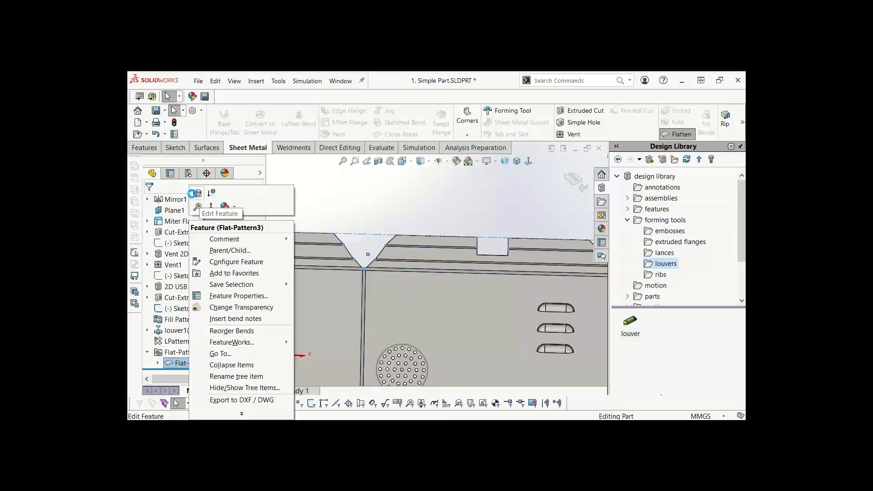
{"action": "left_click", "coordinate": [193, 193]}
{"action": "left_click", "coordinate": [163, 263]}
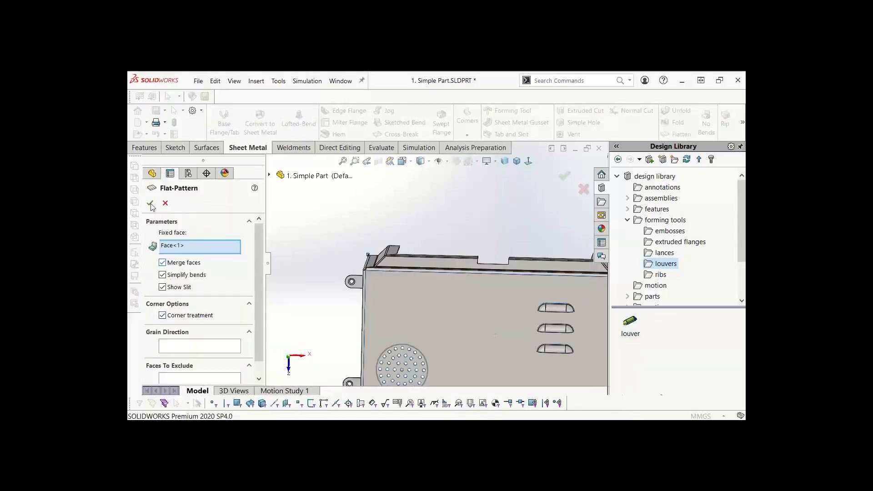
{"action": "left_click", "coordinate": [150, 203]}
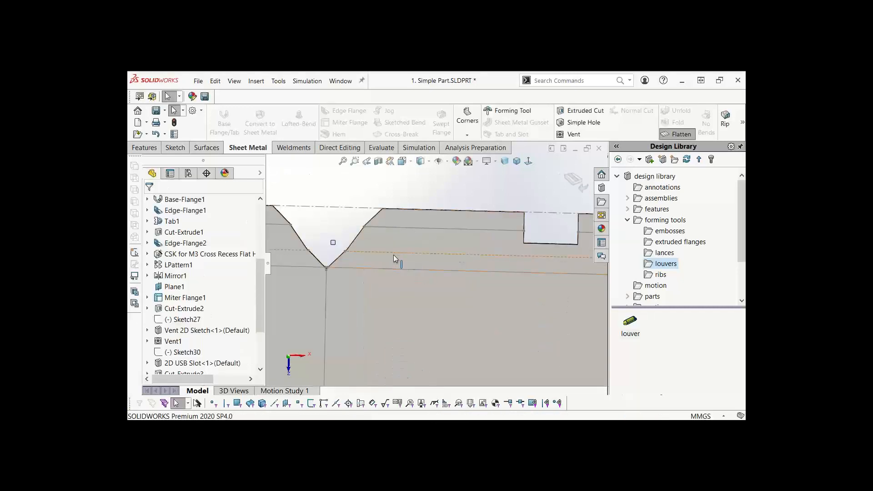
Step: Edit the flat pattern feature again and set its grain direction along the base face's long edge opposite the notched flange
{"action": "key", "text": "f"}
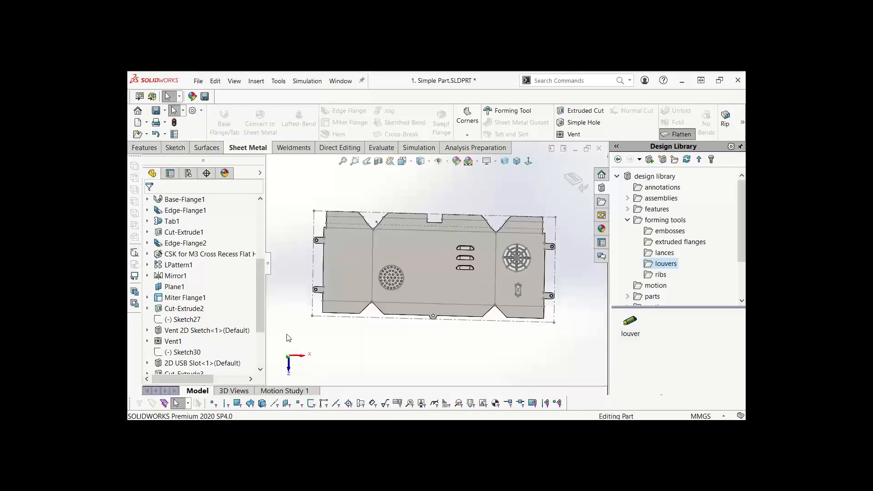
{"action": "scroll", "coordinate": [205, 318], "scroll_direction": "down", "scroll_amount": 3}
{"action": "left_click", "coordinate": [195, 363]}
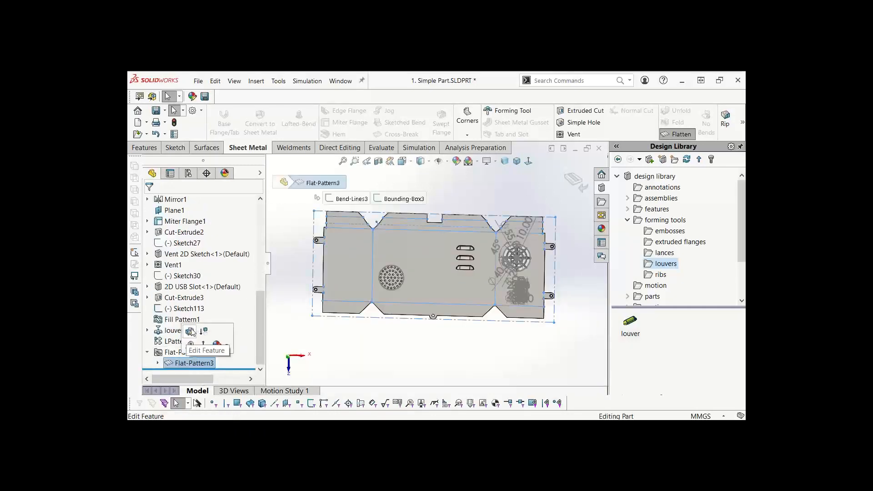
{"action": "left_click", "coordinate": [190, 331]}
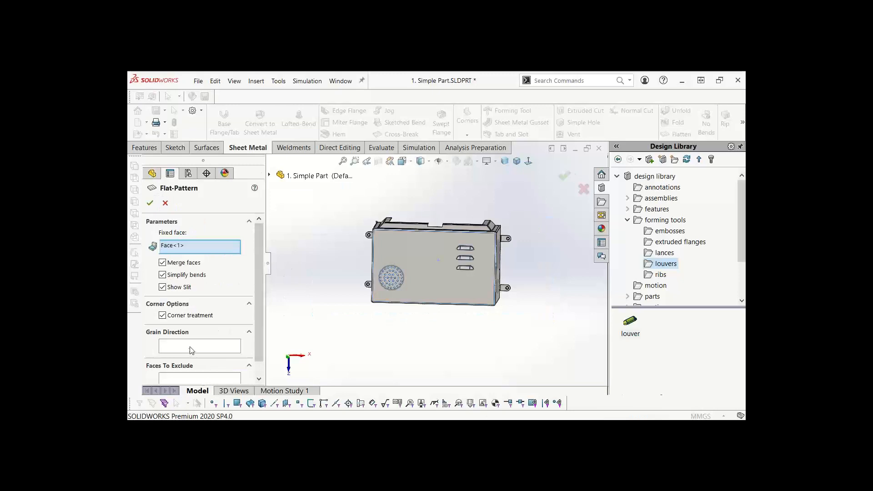
{"action": "left_click", "coordinate": [191, 351]}
{"action": "left_click", "coordinate": [411, 305]}
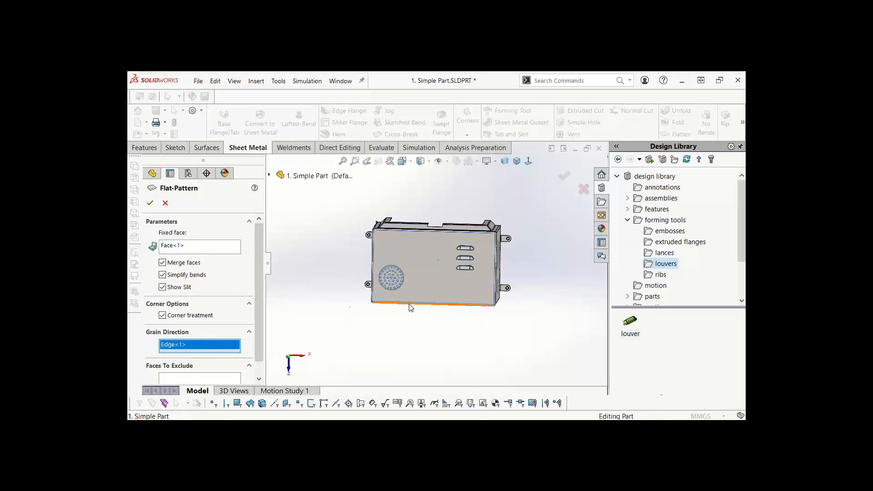
Step: Exclude the countersink faces of the two mounting tabs on the perforated vent side from the flat pattern
{"action": "scroll", "coordinate": [373, 293], "scroll_direction": "down", "scroll_amount": 8}
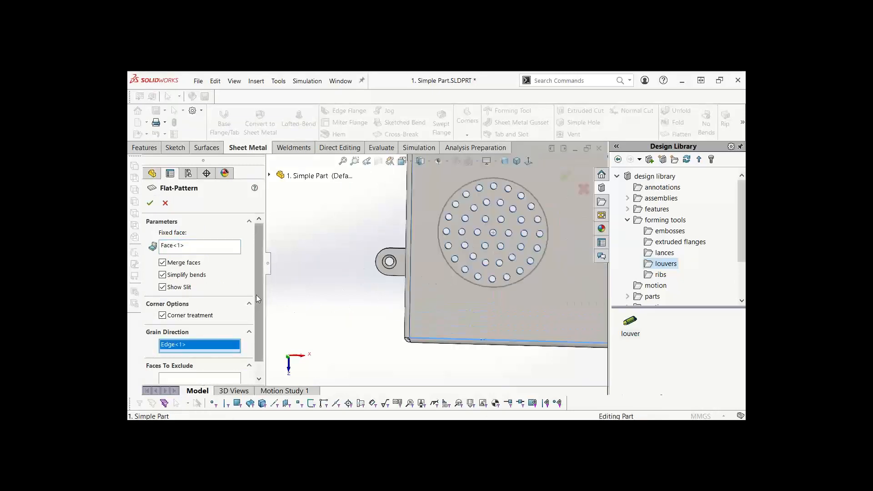
{"action": "scroll", "coordinate": [259, 296], "scroll_direction": "down", "scroll_amount": 1}
{"action": "left_click", "coordinate": [183, 368]}
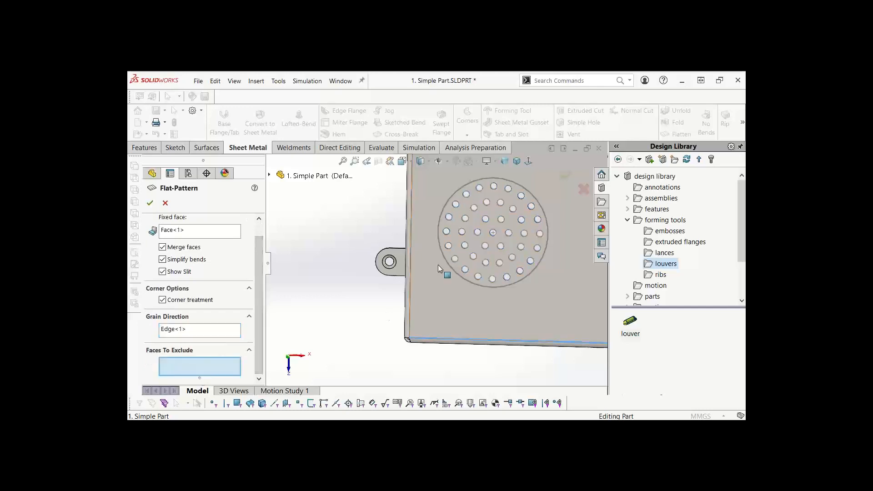
{"action": "scroll", "coordinate": [402, 268], "scroll_direction": "down", "scroll_amount": 5}
{"action": "left_click", "coordinate": [403, 266]}
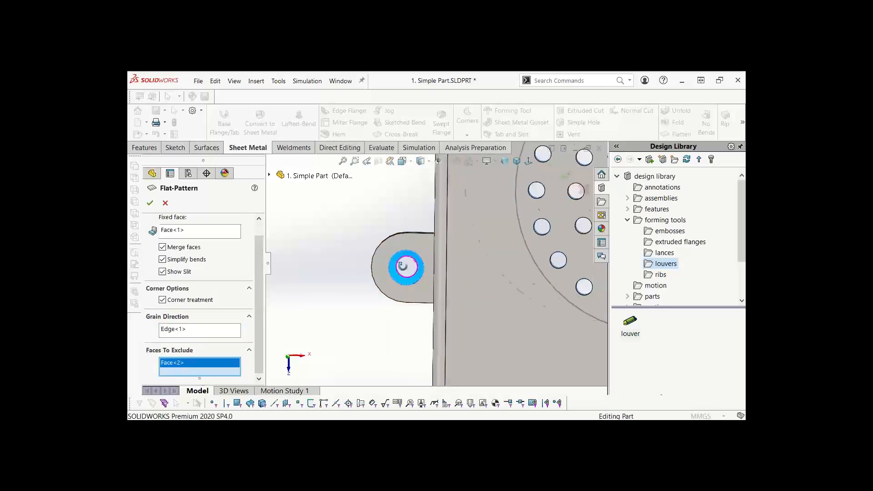
{"action": "scroll", "coordinate": [411, 266], "scroll_direction": "down", "scroll_amount": 7}
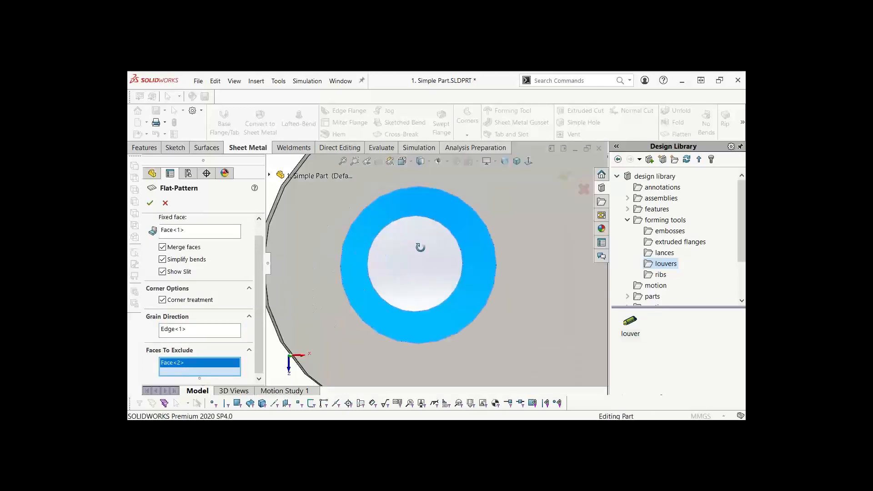
{"action": "middle_click", "coordinate": [420, 248]}
{"action": "middle_click", "coordinate": [420, 247]}
{"action": "scroll", "coordinate": [317, 228], "scroll_direction": "down", "scroll_amount": 8}
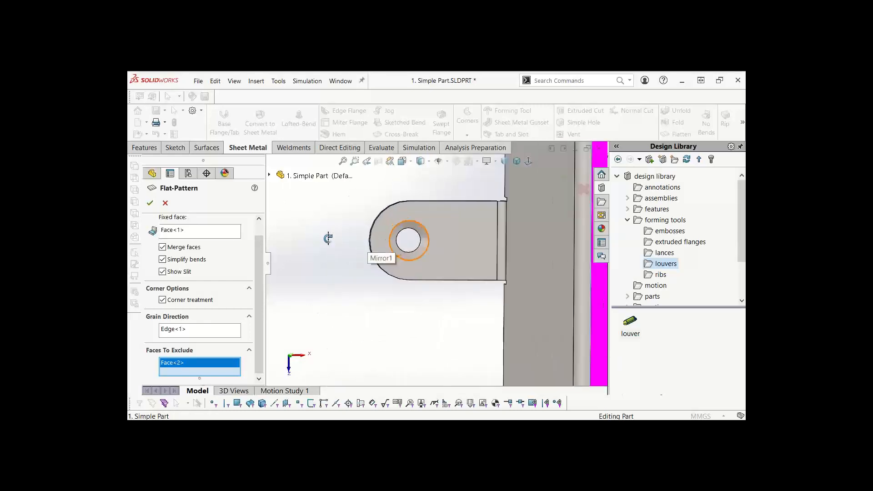
{"action": "left_click", "coordinate": [422, 231]}
{"action": "scroll", "coordinate": [314, 237], "scroll_direction": "up", "scroll_amount": 8}
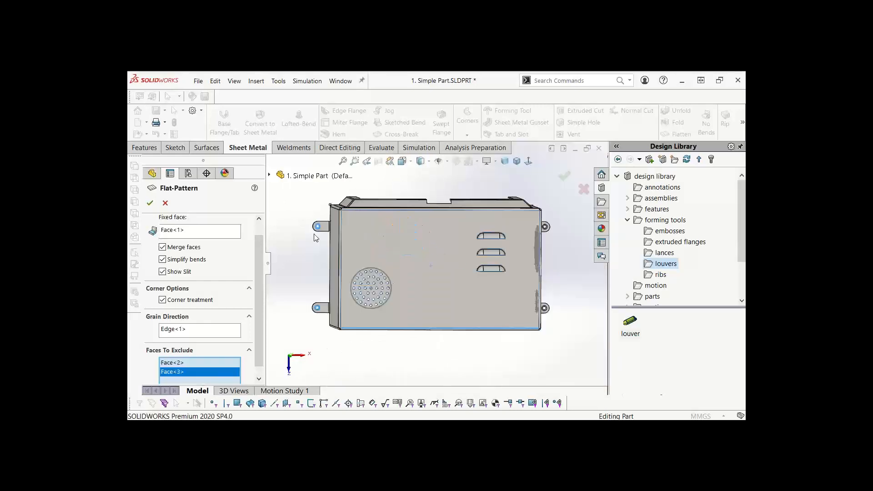
Step: Exclude the countersink faces of the two mounting tabs on the louver side, accept the flat pattern, and inspect a flattened tab
{"action": "scroll", "coordinate": [566, 239], "scroll_direction": "down", "scroll_amount": 8}
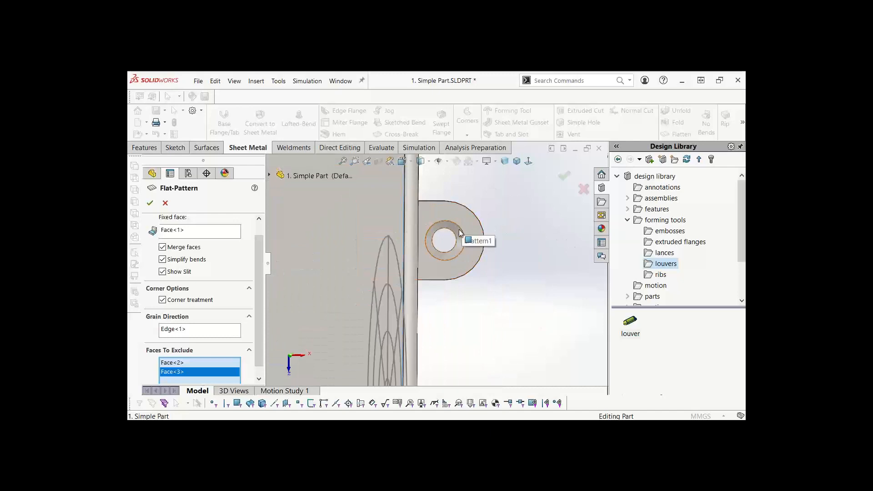
{"action": "left_click", "coordinate": [459, 232]}
{"action": "scroll", "coordinate": [492, 277], "scroll_direction": "up", "scroll_amount": 8}
{"action": "scroll", "coordinate": [501, 294], "scroll_direction": "down", "scroll_amount": 8}
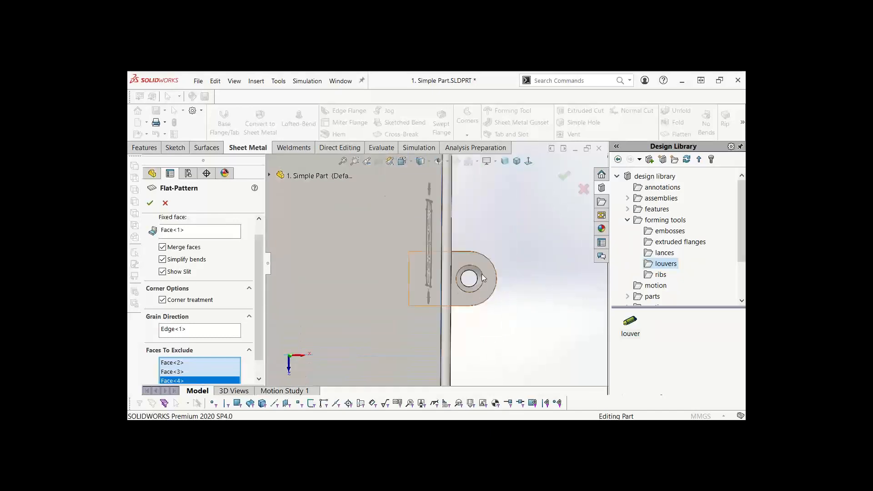
{"action": "left_click", "coordinate": [483, 278]}
{"action": "key", "text": "Return"}
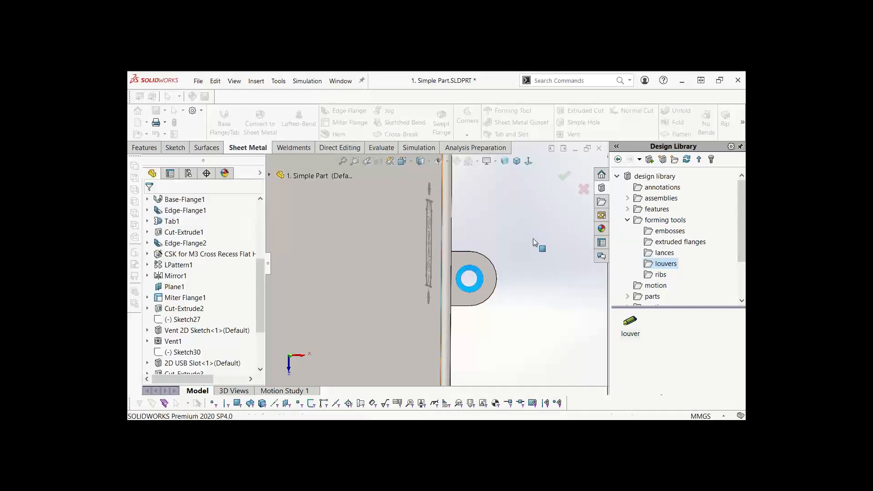
{"action": "left_click", "coordinate": [585, 307]}
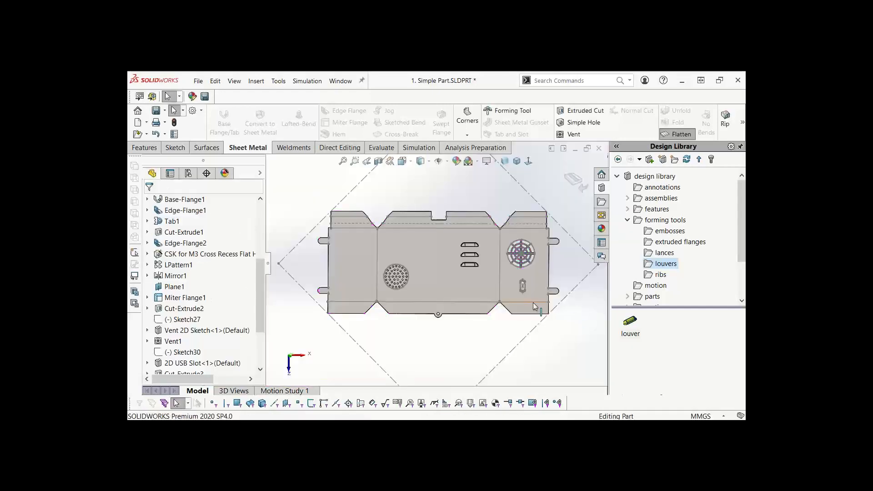
{"action": "scroll", "coordinate": [530, 295], "scroll_direction": "down", "scroll_amount": 4}
{"action": "scroll", "coordinate": [464, 289], "scroll_direction": "down", "scroll_amount": 5}
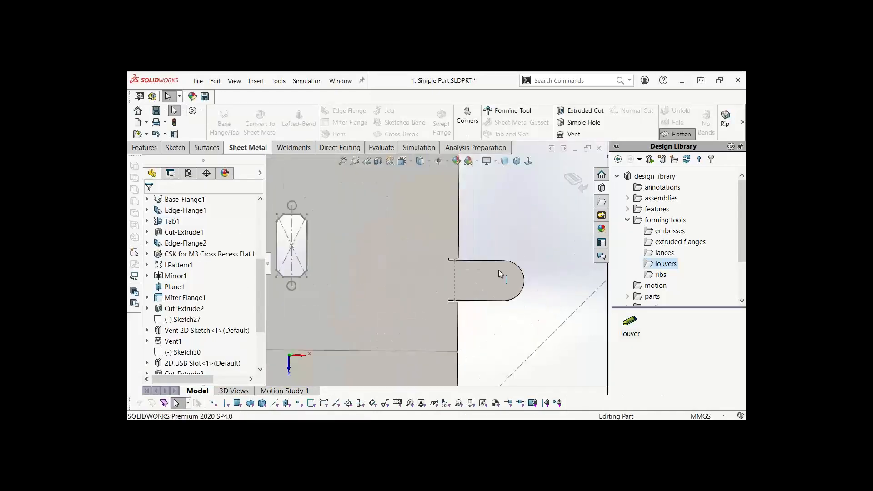
{"action": "key", "text": "f"}
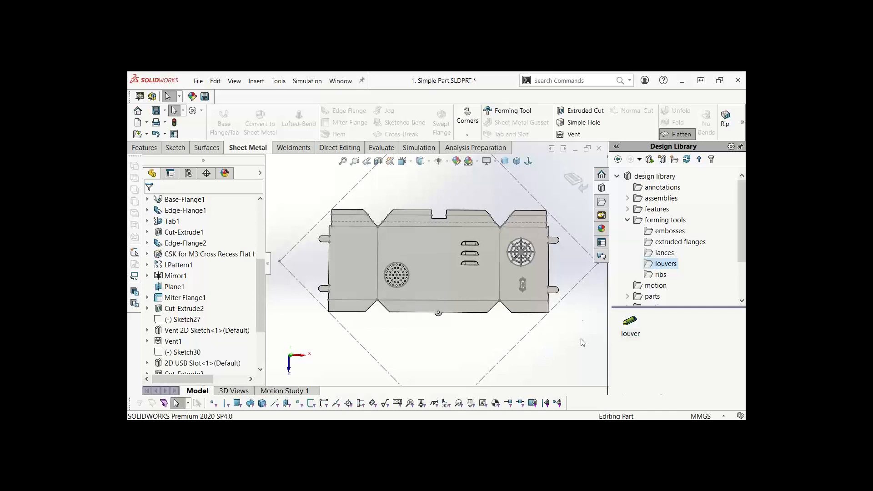
Step: Try exporting the flat pattern to DXF as 1. Simple Part.DXF, using the Sheet metal option with geometry and bend lines included
{"action": "right_click", "coordinate": [416, 279]}
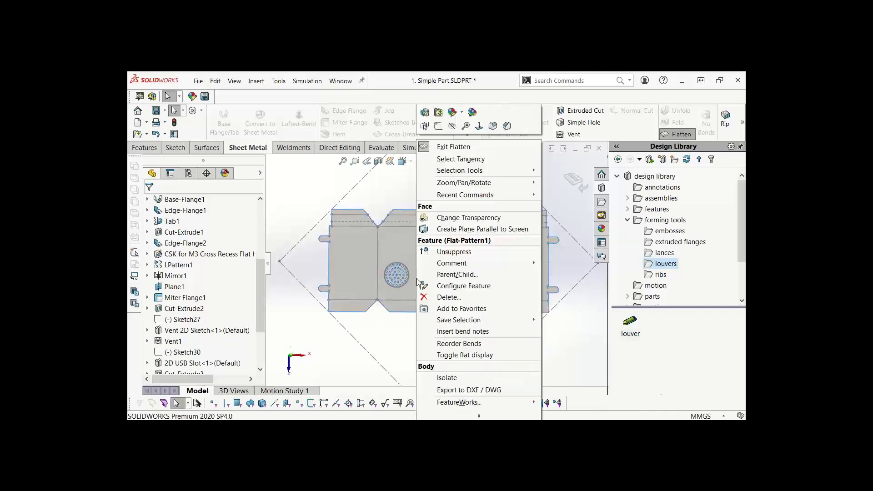
{"action": "left_click", "coordinate": [462, 391]}
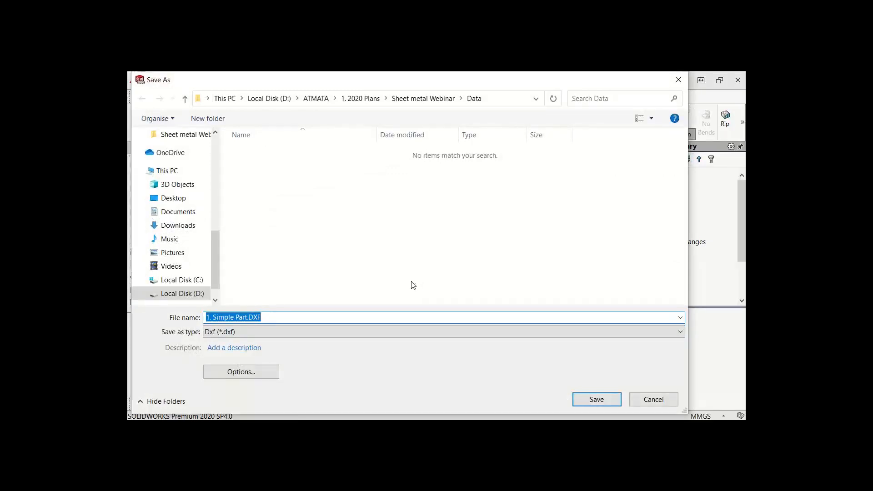
{"action": "left_click", "coordinate": [596, 399]}
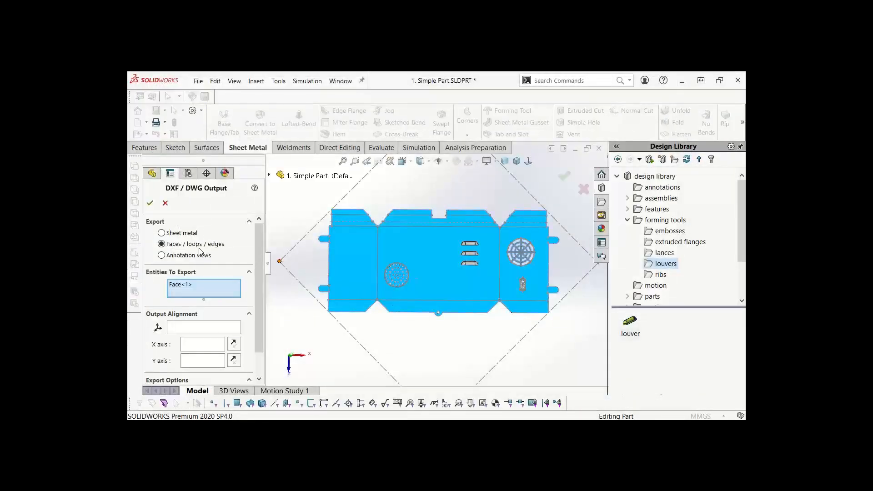
{"action": "left_click", "coordinate": [161, 233]}
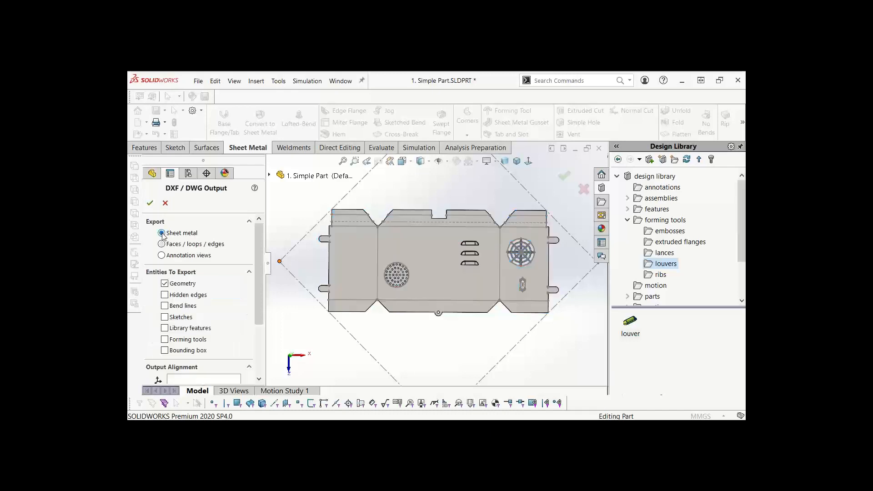
{"action": "left_click", "coordinate": [164, 306]}
{"action": "scroll", "coordinate": [261, 291], "scroll_direction": "down", "scroll_amount": 3}
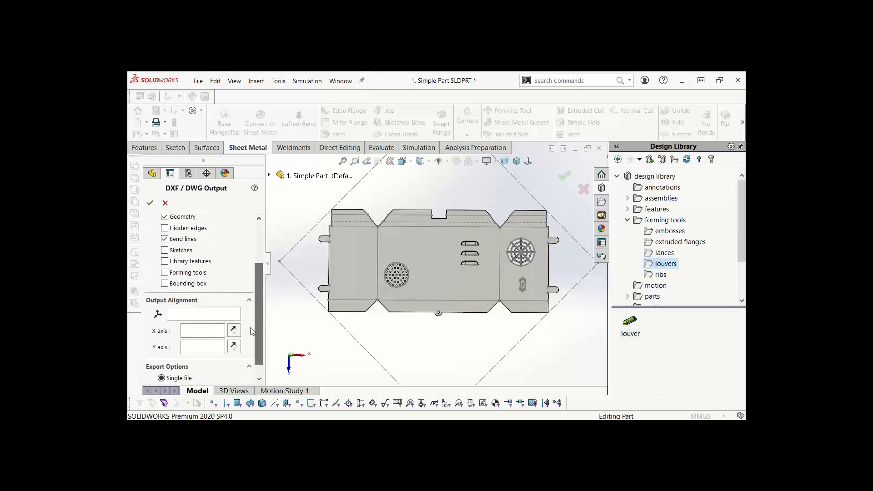
Step: Align the DXF output's X axis with the short flange edge near the perforated vent, and cancel the export
{"action": "left_click", "coordinate": [193, 312]}
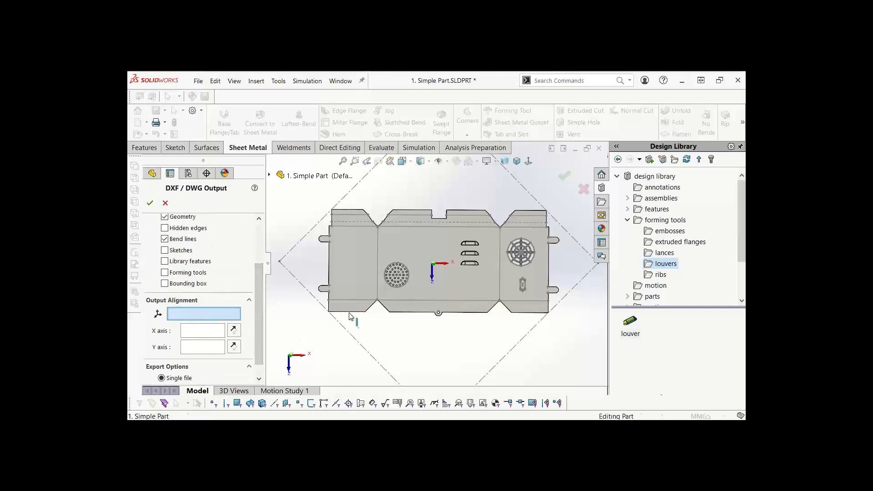
{"action": "left_click", "coordinate": [200, 332]}
{"action": "left_click", "coordinate": [352, 312]}
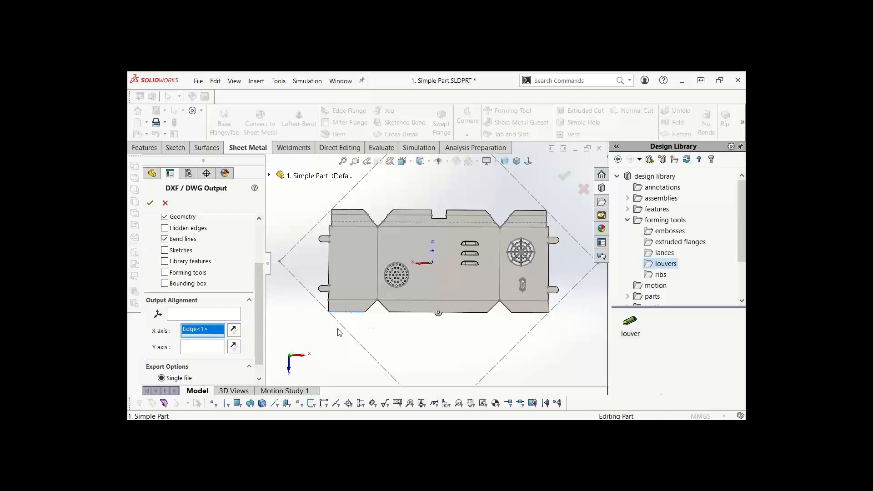
{"action": "scroll", "coordinate": [258, 293], "scroll_direction": "down", "scroll_amount": 1}
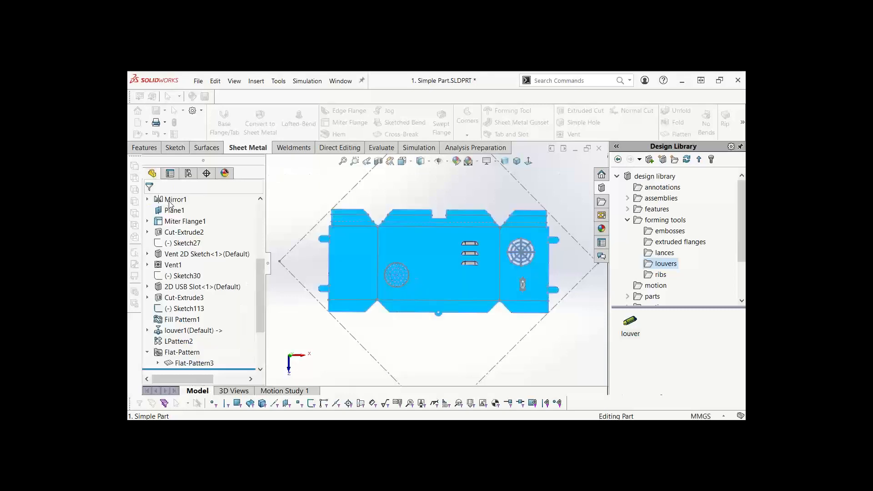
{"action": "left_click", "coordinate": [165, 203]}
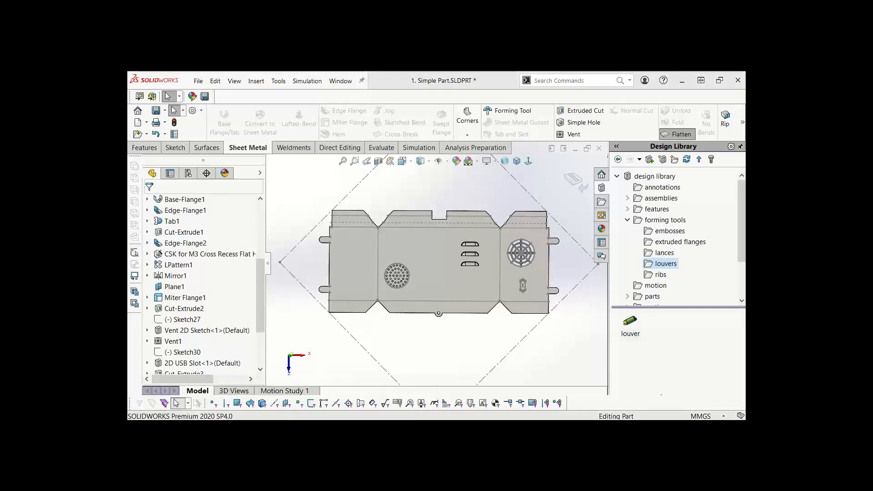
Step: Switch to PowerPoint and present the slide on understanding design tools for a simple sheet metal part
{"action": "key", "text": "alt+Tab"}
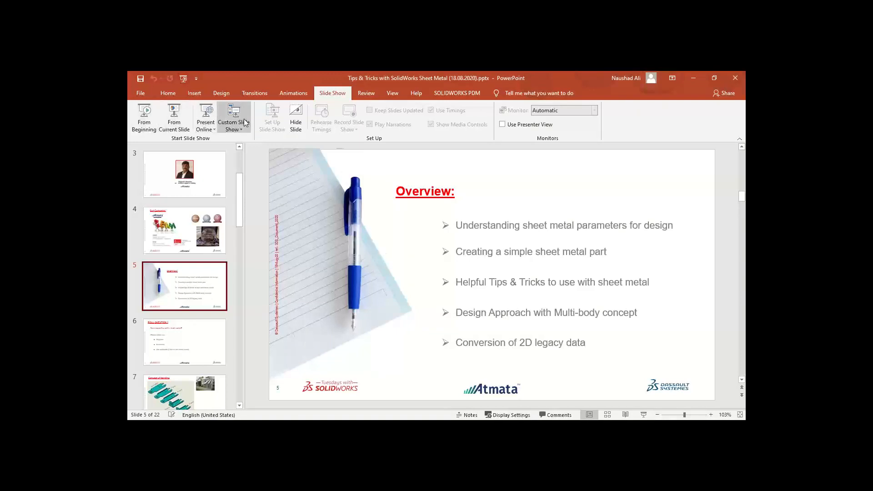
{"action": "left_click", "coordinate": [173, 122]}
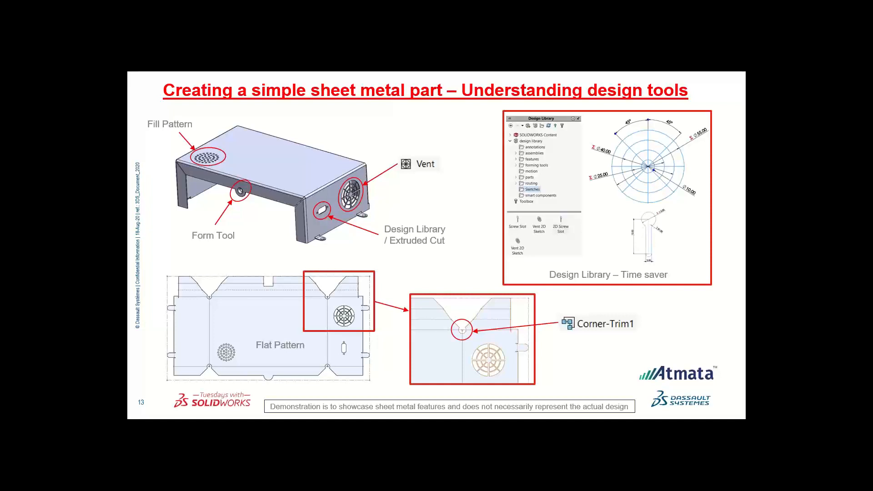
{"action": "key", "text": "Escape"}
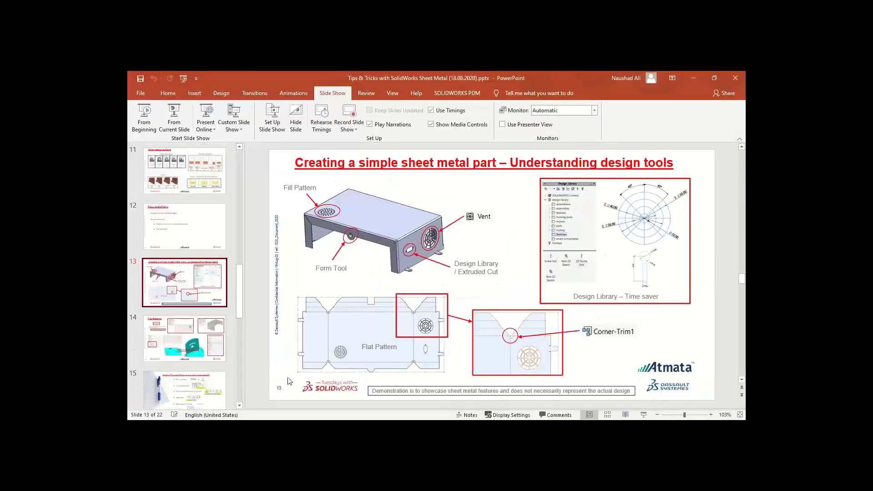
Step: Switch to SOLIDWORKS, start a Corner-Trim on the flat pattern, and collect all of its corners
{"action": "key", "text": "alt+Tab"}
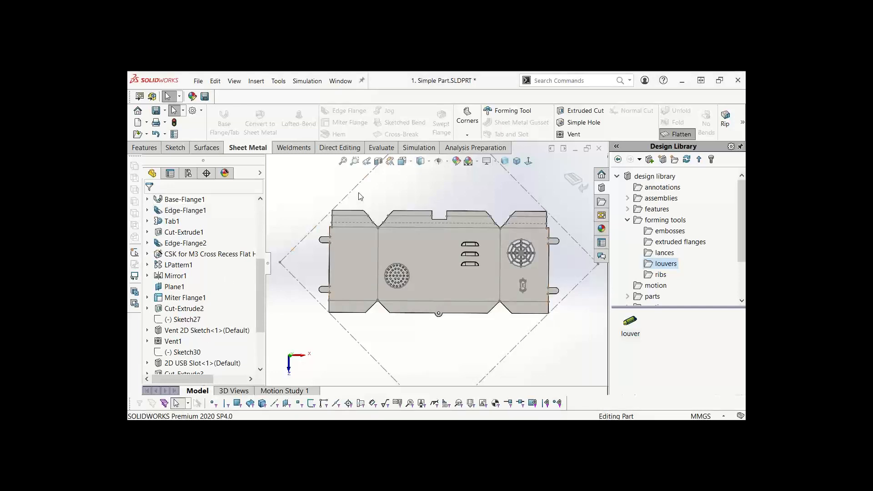
{"action": "left_click", "coordinate": [467, 134]}
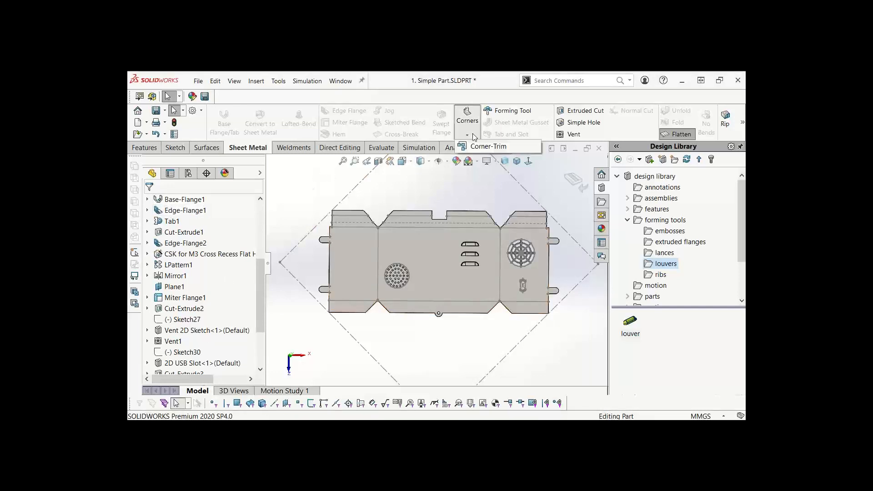
{"action": "left_click", "coordinate": [479, 147]}
{"action": "scroll", "coordinate": [370, 237], "scroll_direction": "down", "scroll_amount": 3}
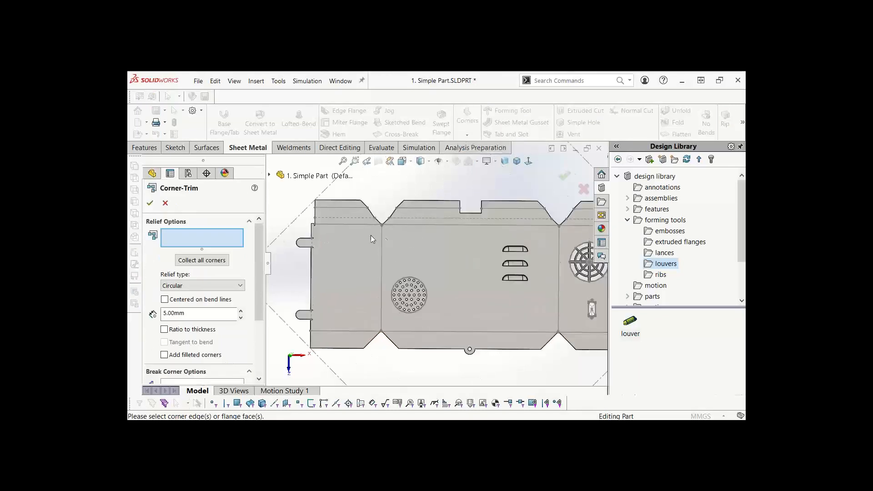
{"action": "scroll", "coordinate": [428, 255], "scroll_direction": "up", "scroll_amount": 3}
{"action": "left_click", "coordinate": [202, 261]}
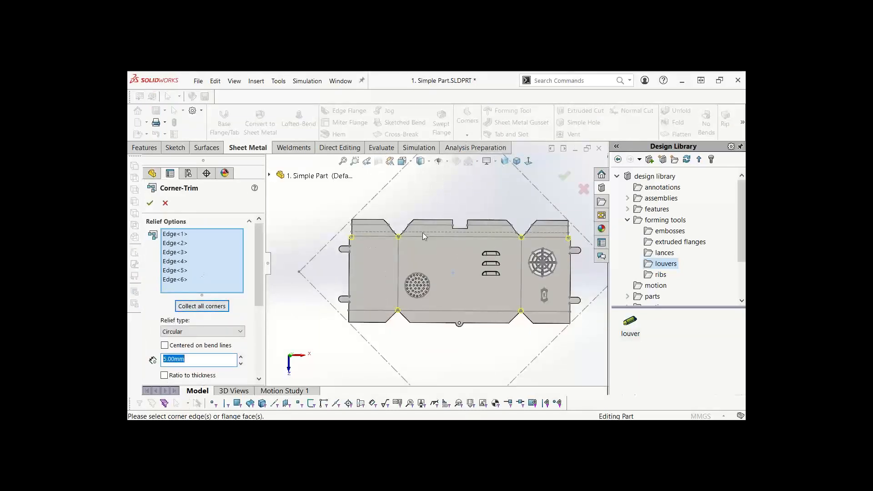
{"action": "scroll", "coordinate": [406, 237], "scroll_direction": "down", "scroll_amount": 5}
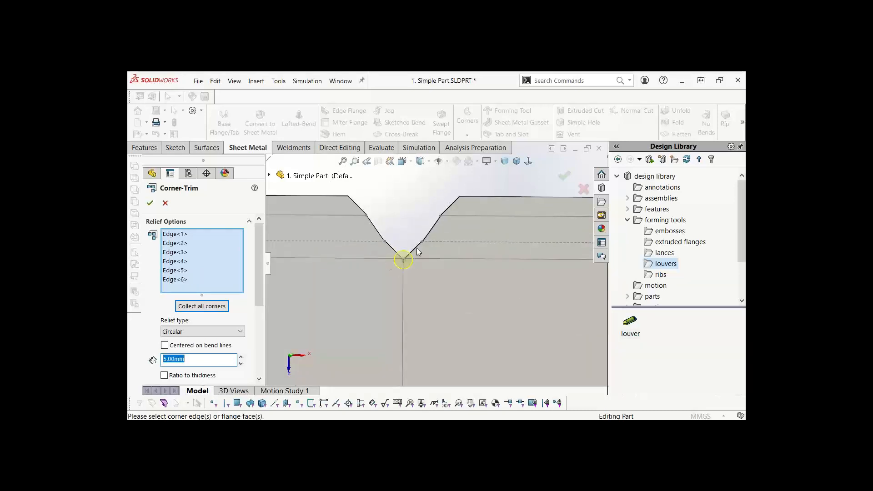
Step: Try the Square and Bend Waist relief types on the collected corners, then return to Circular
{"action": "left_click", "coordinate": [195, 331]}
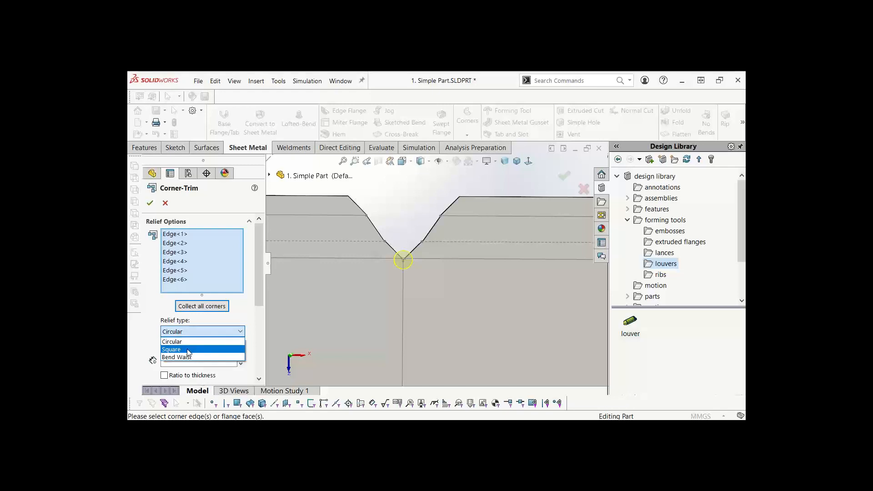
{"action": "left_click", "coordinate": [188, 349]}
{"action": "left_click", "coordinate": [191, 332]}
{"action": "left_click", "coordinate": [186, 357]}
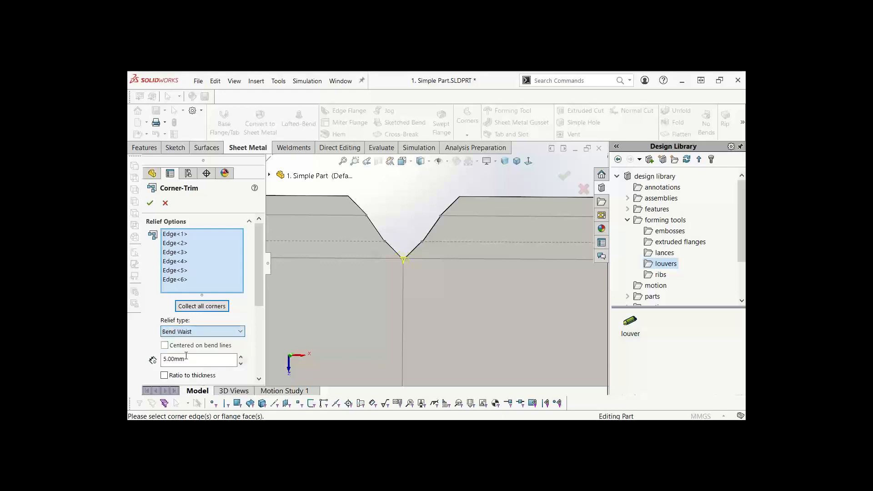
{"action": "left_click", "coordinate": [196, 331]}
{"action": "left_click", "coordinate": [184, 341]}
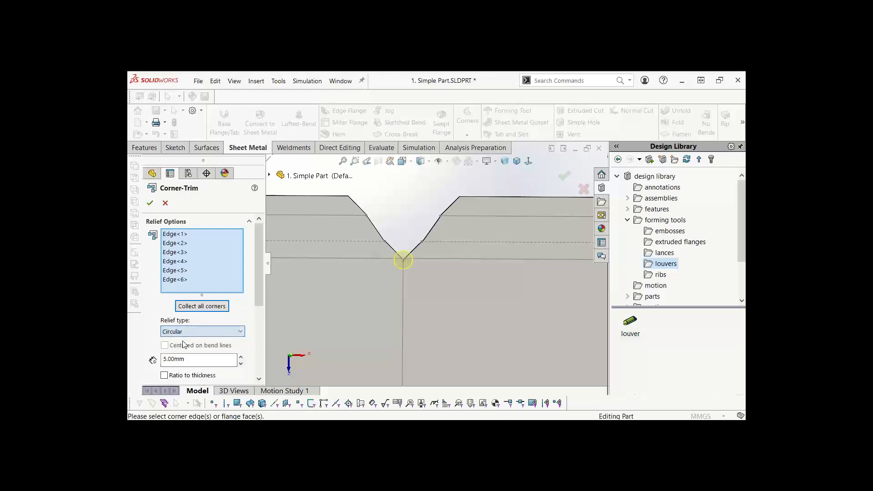
Step: Try a circular corner relief centered on the bend lines with a 10 mm radius, and cancel the Corner-Trim
{"action": "left_click", "coordinate": [165, 345]}
{"action": "double_click", "coordinate": [174, 359]}
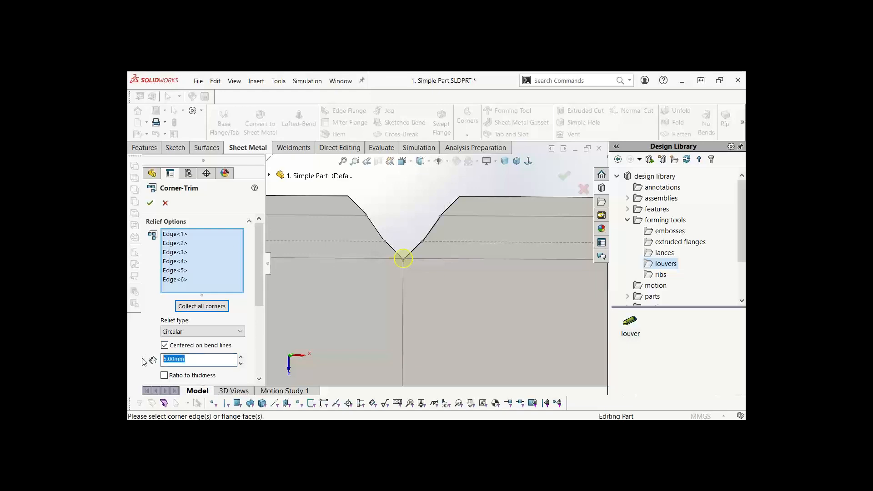
{"action": "type", "text": "10"}
{"action": "key", "text": "Return"}
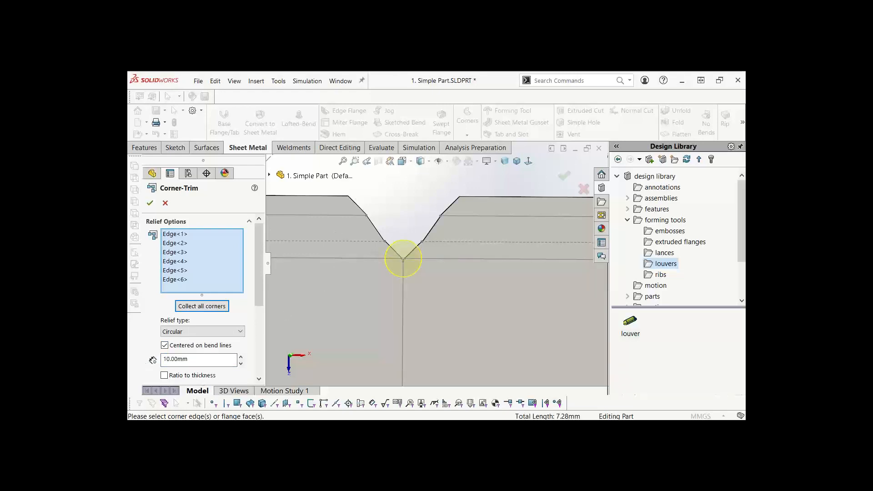
{"action": "left_click", "coordinate": [165, 203]}
{"action": "key", "text": "f"}
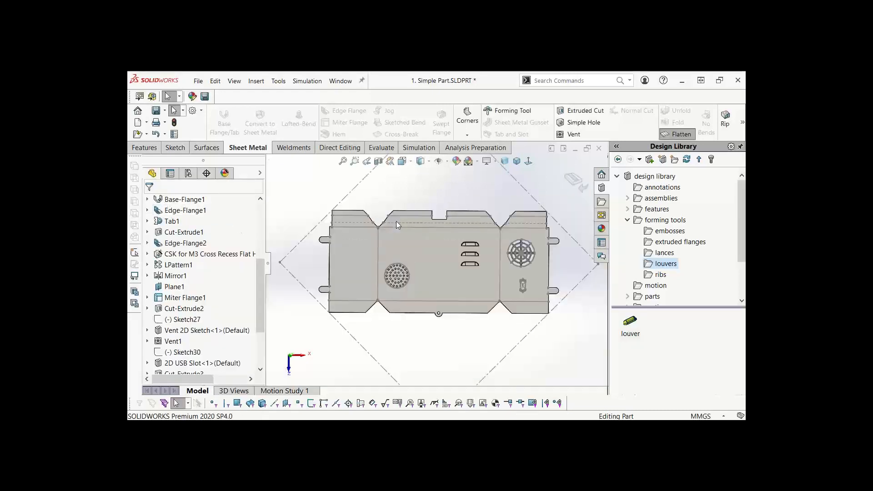
Step: Switch to PowerPoint, present the slides from design tools through Flat Patterns to the helpful sheet metal tips, and end the show
{"action": "key", "text": "alt+Tab"}
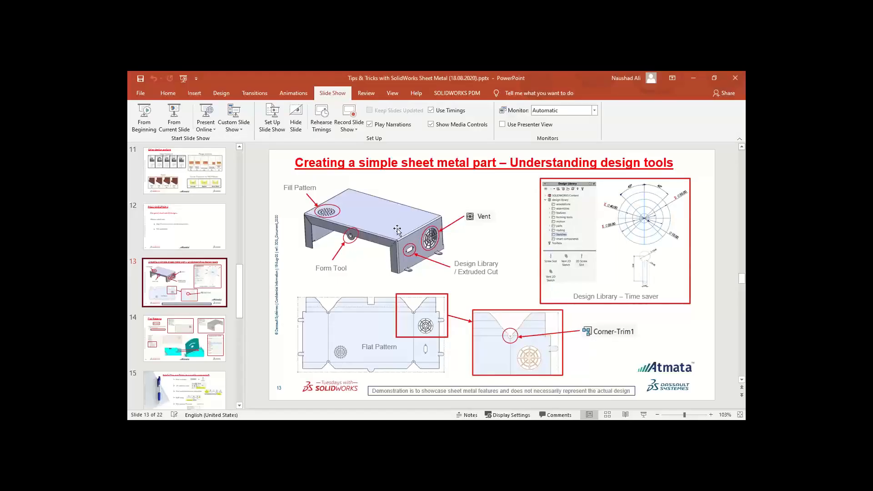
{"action": "left_click", "coordinate": [174, 118]}
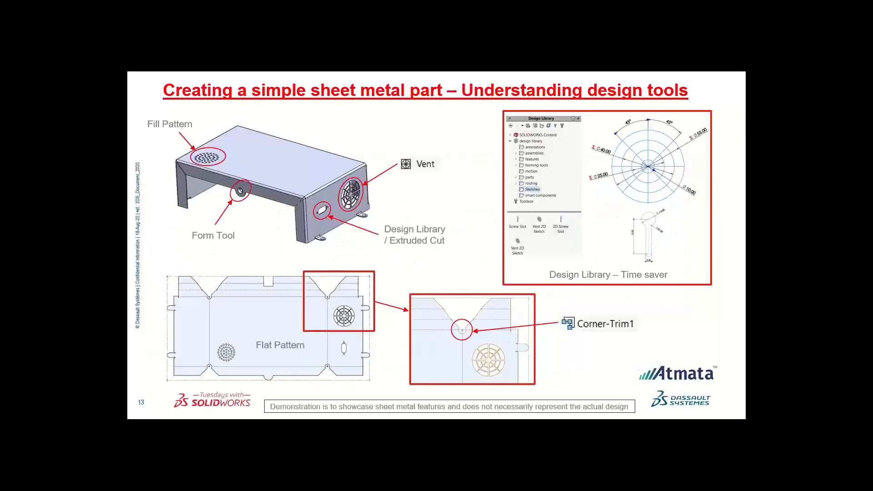
{"action": "left_click", "coordinate": [401, 244]}
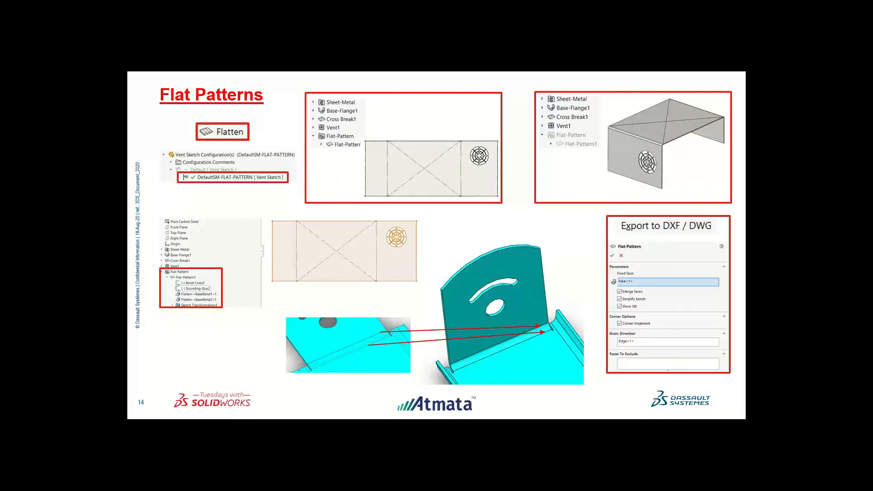
{"action": "key", "text": "Right"}
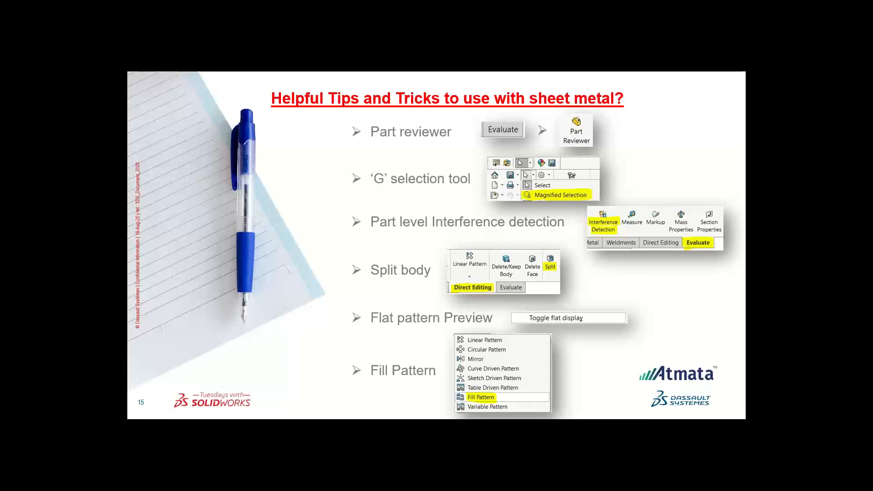
{"action": "key", "text": "Escape"}
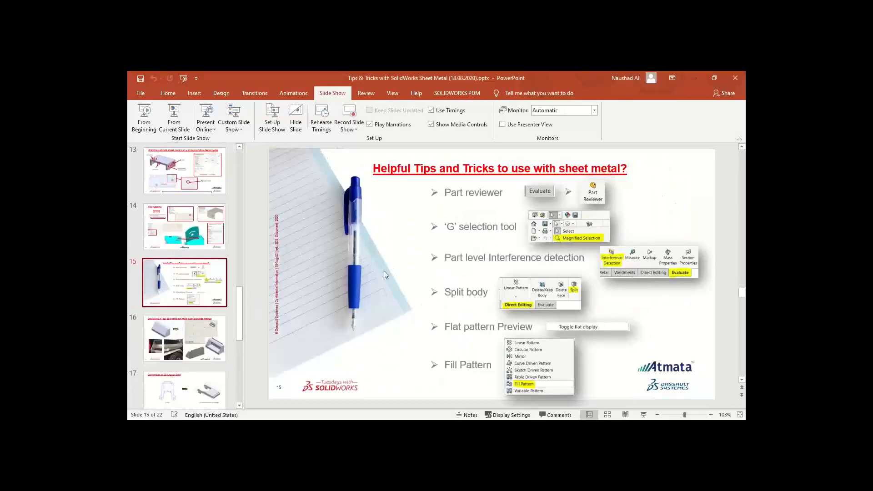
Step: Switch to SOLIDWORKS and open Part Reviewer for the folded enclosure, keeping its pane pinned beside the model
{"action": "key", "text": "alt+Tab"}
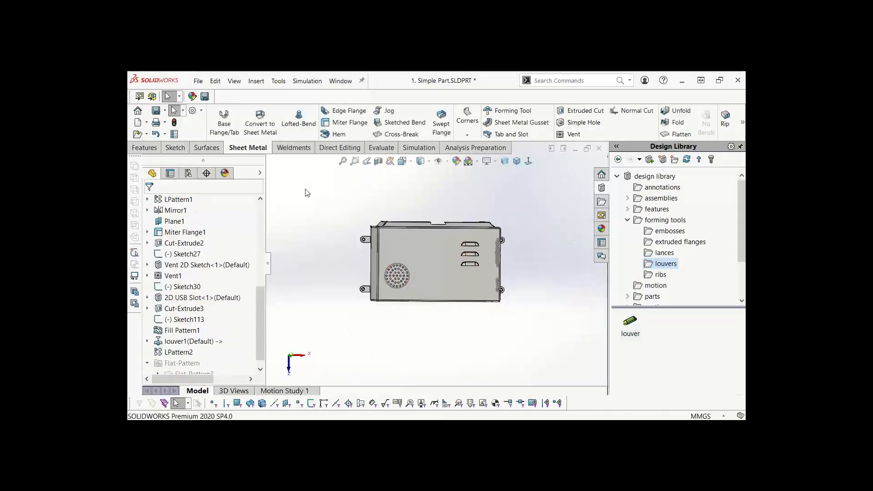
{"action": "scroll", "coordinate": [427, 260], "scroll_direction": "down", "scroll_amount": 3}
{"action": "middle_click_drag", "start_coordinate": [460, 288], "coordinate": [474, 205]}
{"action": "scroll", "coordinate": [435, 192], "scroll_direction": "up", "scroll_amount": 2}
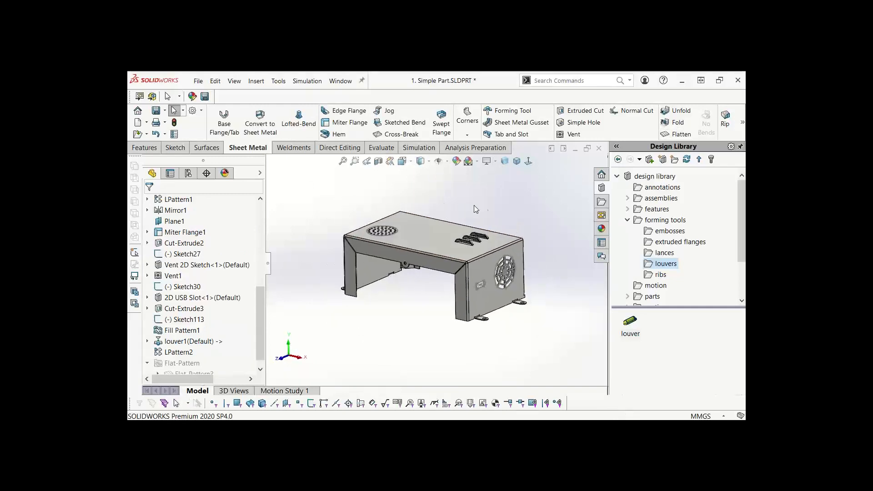
{"action": "left_click", "coordinate": [381, 148]}
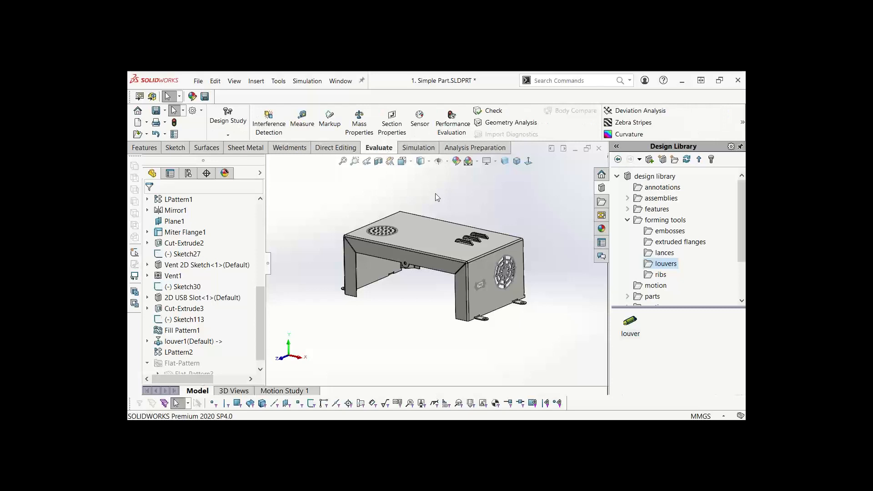
{"action": "mouse_move", "coordinate": [742, 122]}
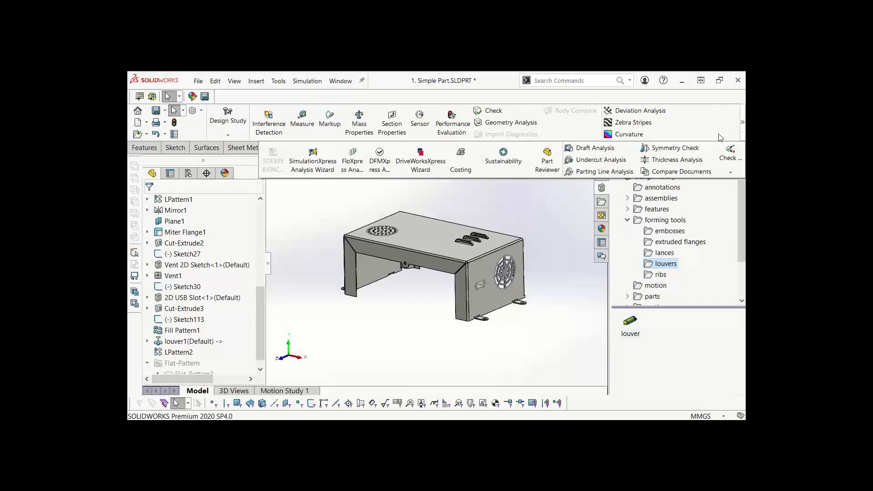
{"action": "left_click", "coordinate": [548, 164]}
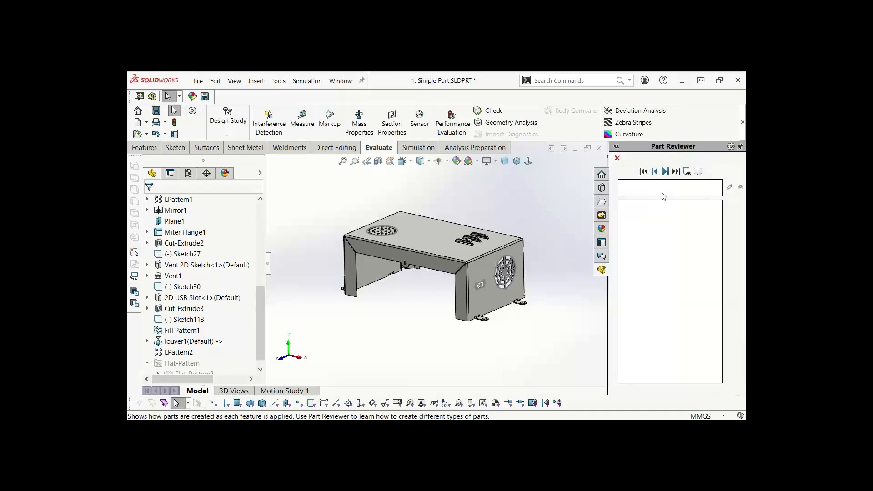
{"action": "left_click", "coordinate": [740, 147]}
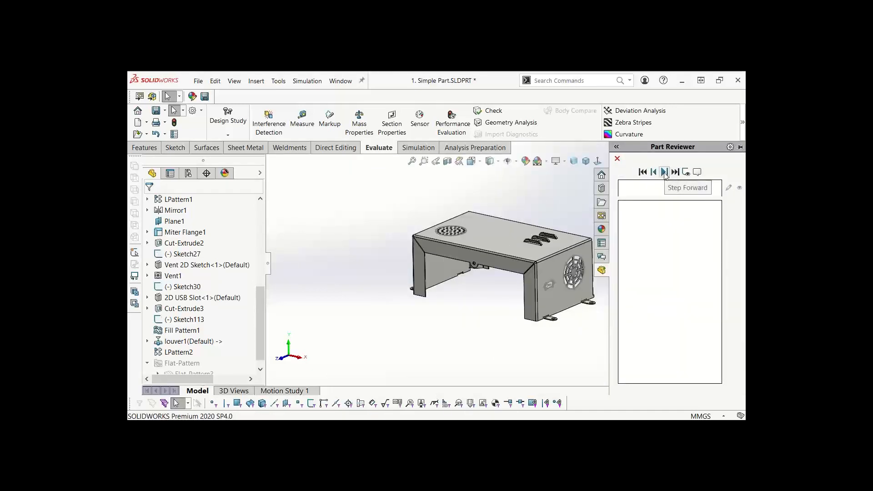
Step: Step through the enclosure's features from Sheet-Metal to Mirror1 in Part Reviewer, jump to the end, and switch to PowerPoint
{"action": "scroll", "coordinate": [429, 212], "scroll_direction": "down", "scroll_amount": 1}
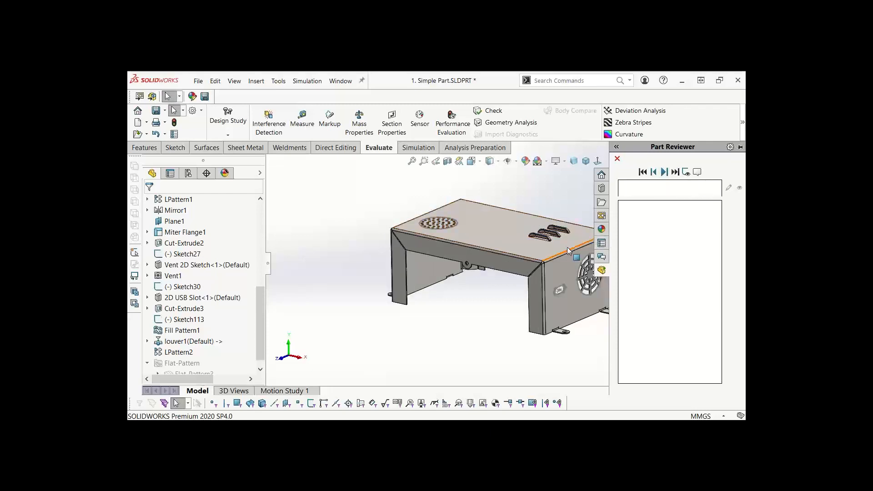
{"action": "middle_click_drag", "start_coordinate": [568, 249], "coordinate": [445, 265], "text": "ctrl"}
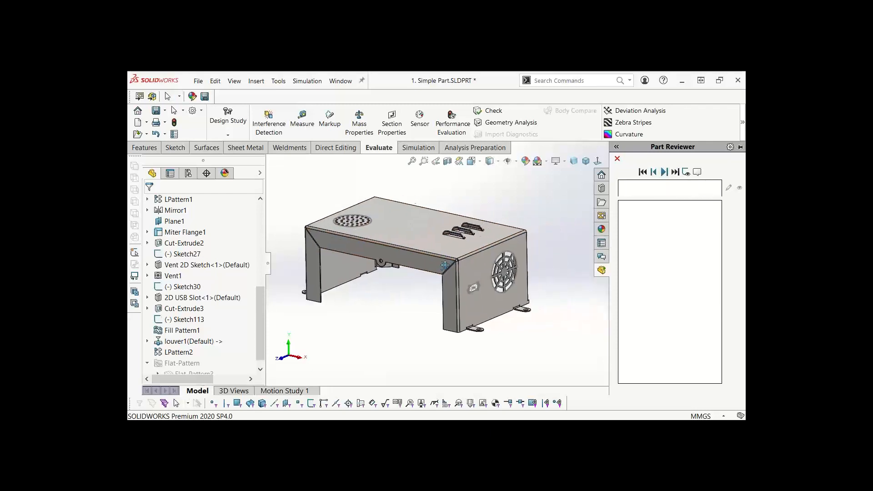
{"action": "left_click", "coordinate": [663, 172]}
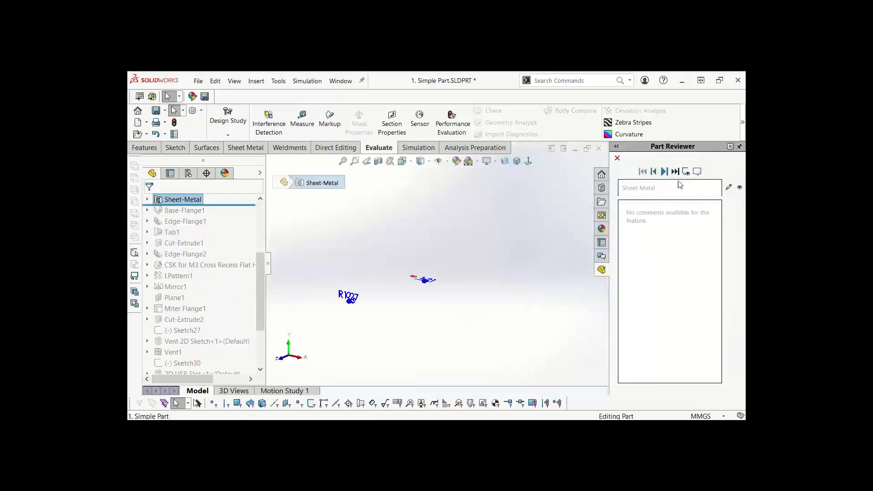
{"action": "left_click", "coordinate": [664, 172]}
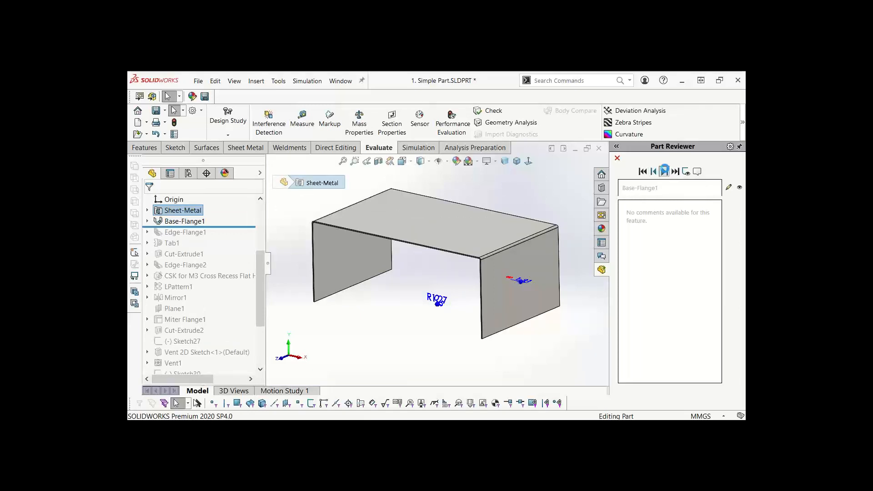
{"action": "left_click", "coordinate": [664, 171]}
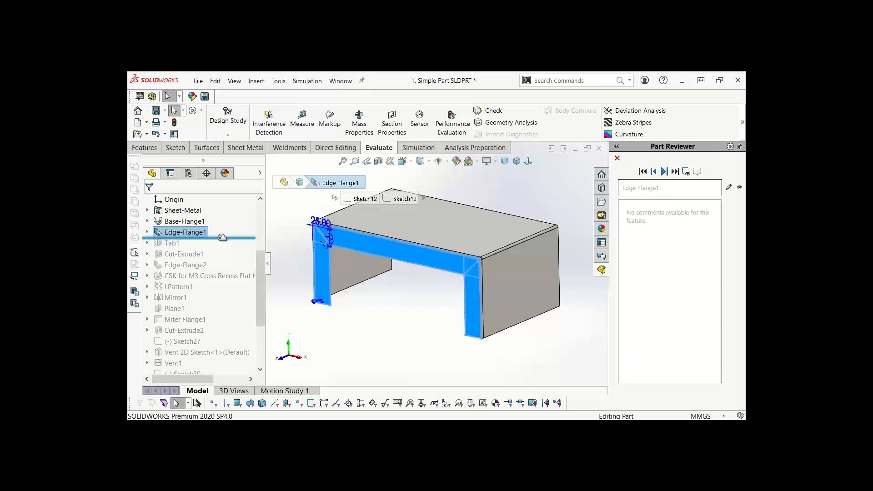
{"action": "left_click", "coordinate": [665, 172]}
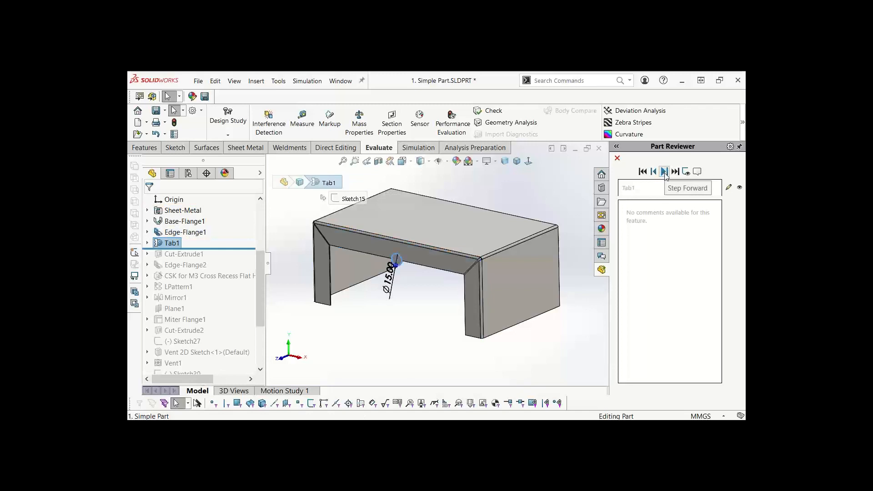
{"action": "left_click", "coordinate": [664, 172]}
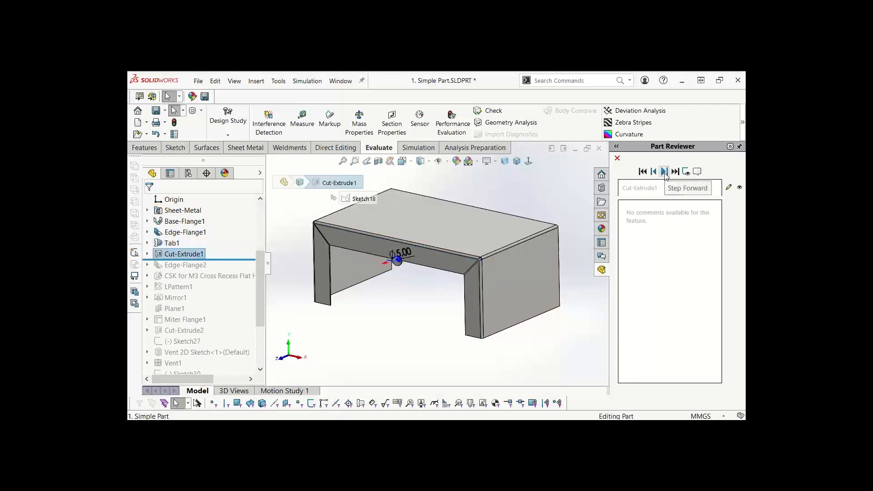
{"action": "left_click", "coordinate": [664, 172]}
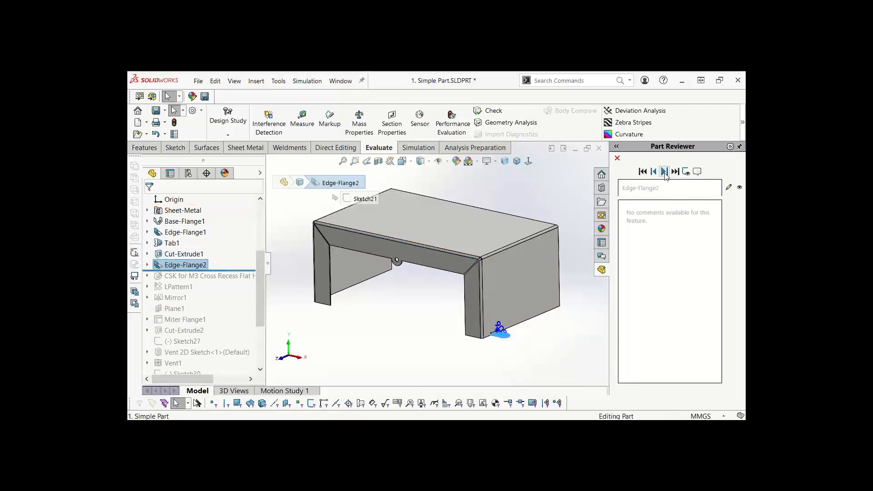
{"action": "left_click", "coordinate": [664, 171]}
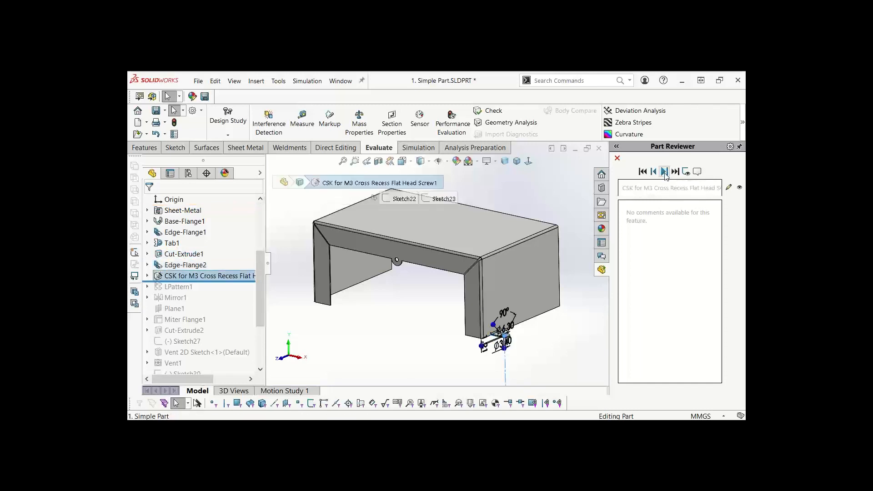
{"action": "left_click", "coordinate": [664, 172]}
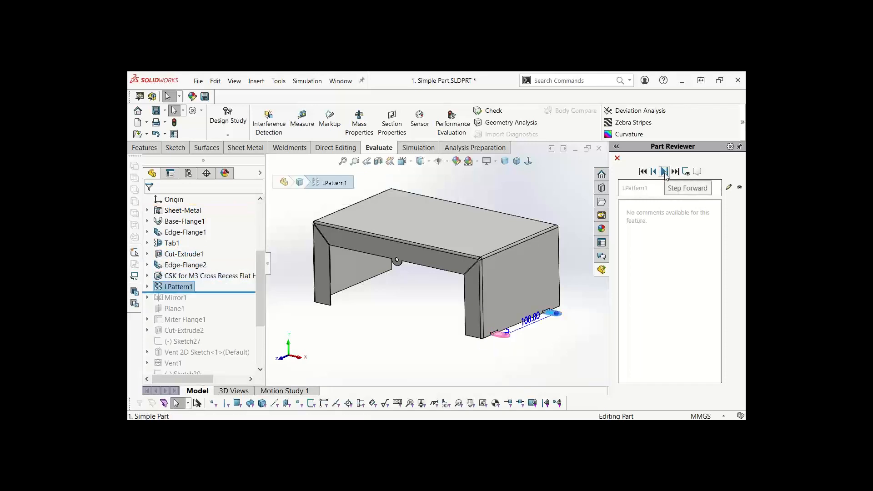
{"action": "left_click", "coordinate": [675, 172]}
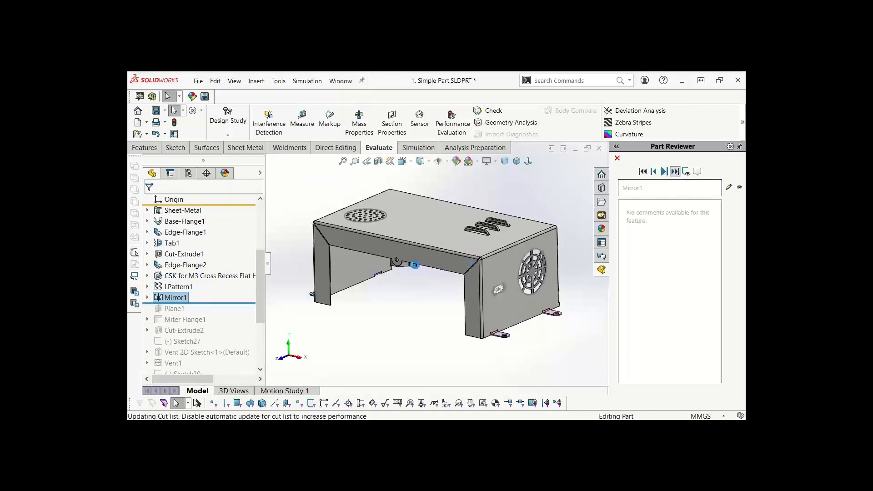
{"action": "key", "text": "alt+Tab"}
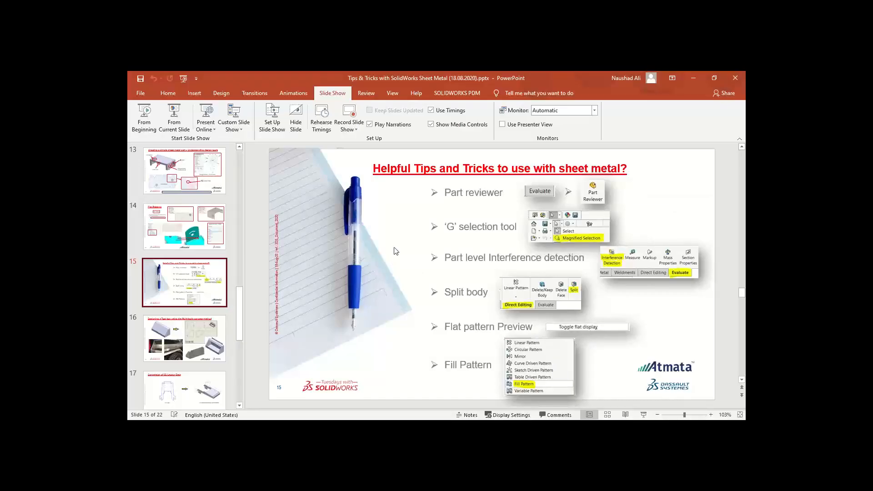
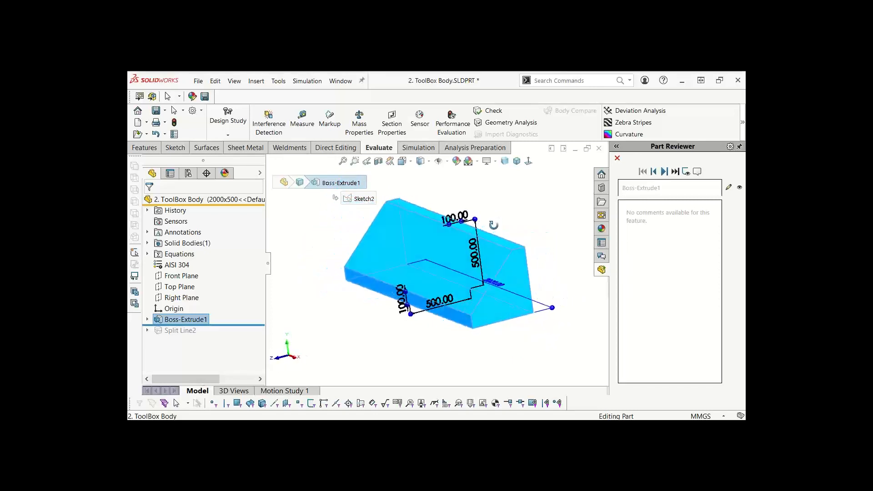
Step: Advance Part Reviewer to the tool box body's Split Line2, check the tool box slide in PowerPoint, and return to SOLIDWORKS
{"action": "left_click", "coordinate": [665, 171]}
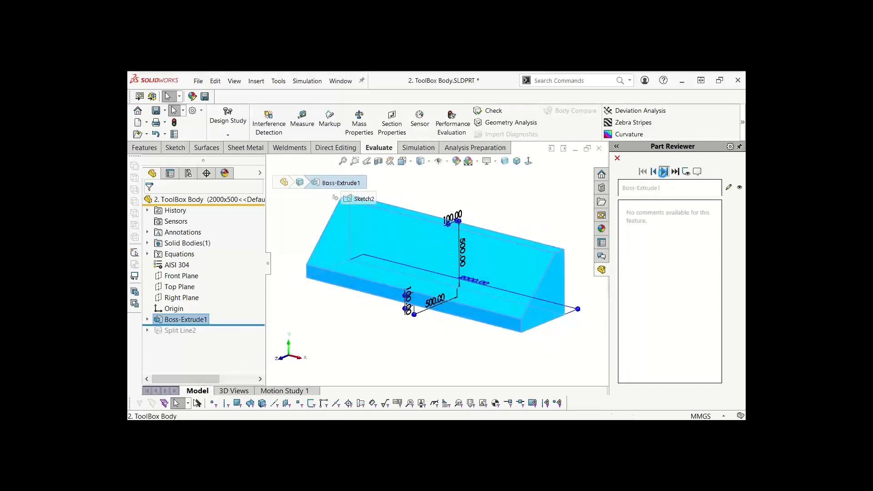
{"action": "left_click", "coordinate": [203, 331]}
{"action": "mouse_move", "coordinate": [438, 339]}
{"action": "middle_mouse_down"}
{"action": "mouse_move", "coordinate": [445, 324]}
{"action": "mouse_move", "coordinate": [449, 341]}
{"action": "middle_mouse_up"}
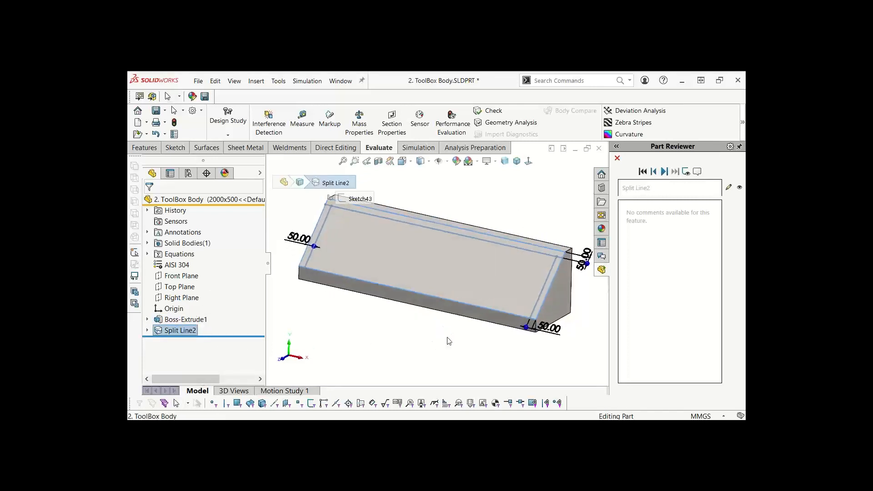
{"action": "key", "text": "alt+Tab"}
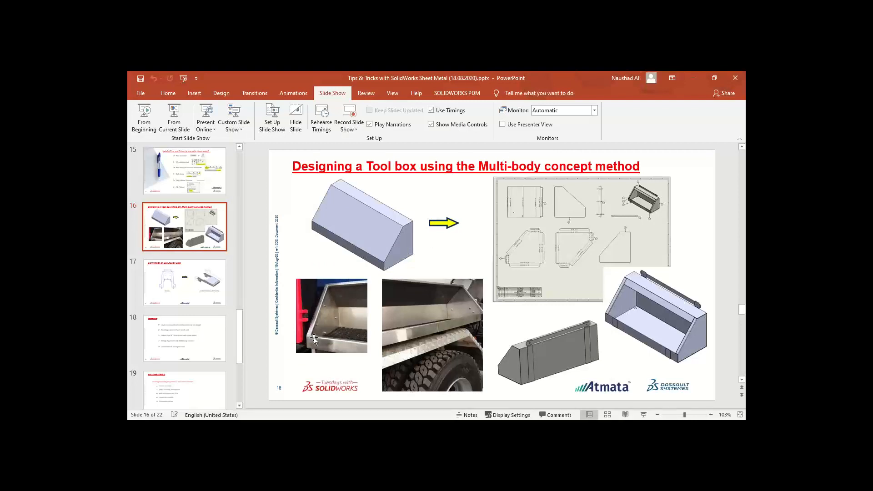
{"action": "key", "text": "alt+Tab"}
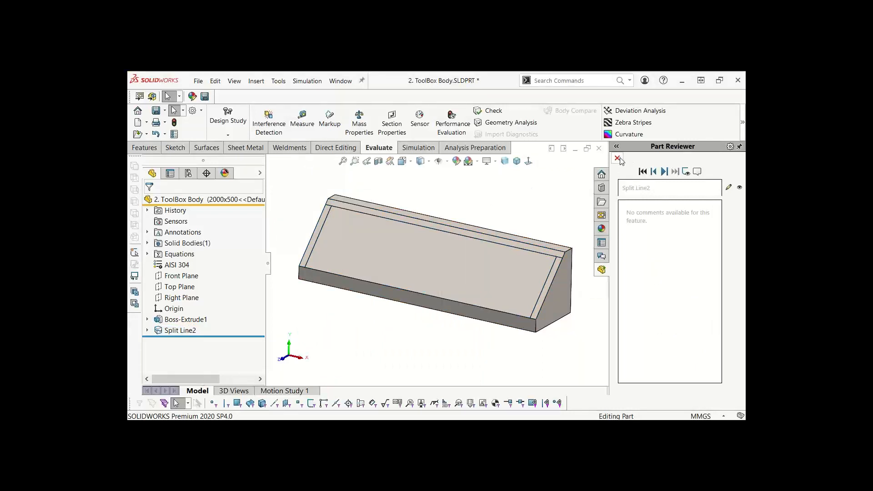
Step: Unpin and close Part Reviewer to give the tool box body the full modelling area
{"action": "left_click", "coordinate": [740, 146]}
{"action": "left_click", "coordinate": [618, 159]}
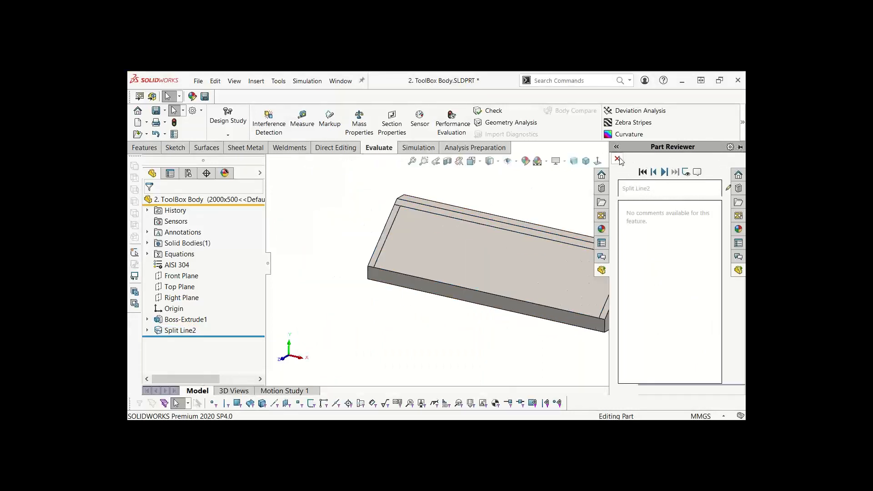
{"action": "mouse_move", "coordinate": [538, 215]}
{"action": "middle_mouse_down"}
{"action": "mouse_move", "coordinate": [532, 197]}
{"action": "mouse_move", "coordinate": [534, 205]}
{"action": "middle_mouse_up"}
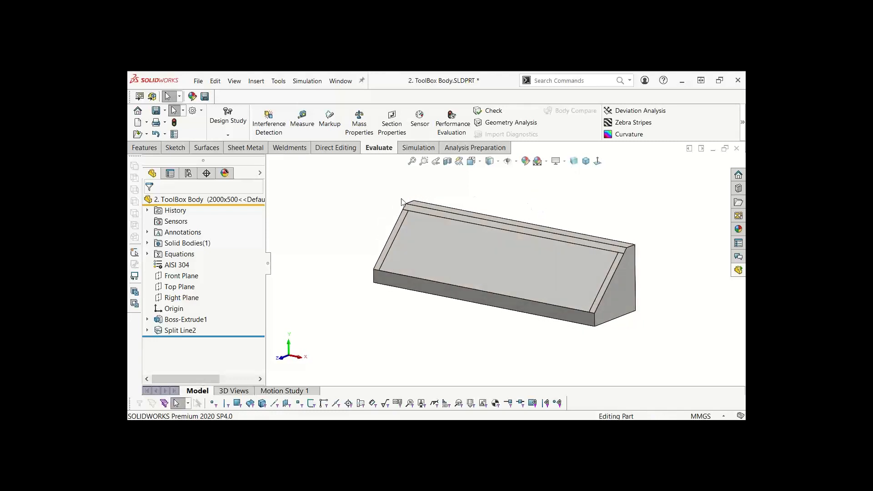
Step: Start Convert to Sheet Metal on the tool box body using the gauge table SAMPLE TABLE - STEEL
{"action": "left_click", "coordinate": [246, 149]}
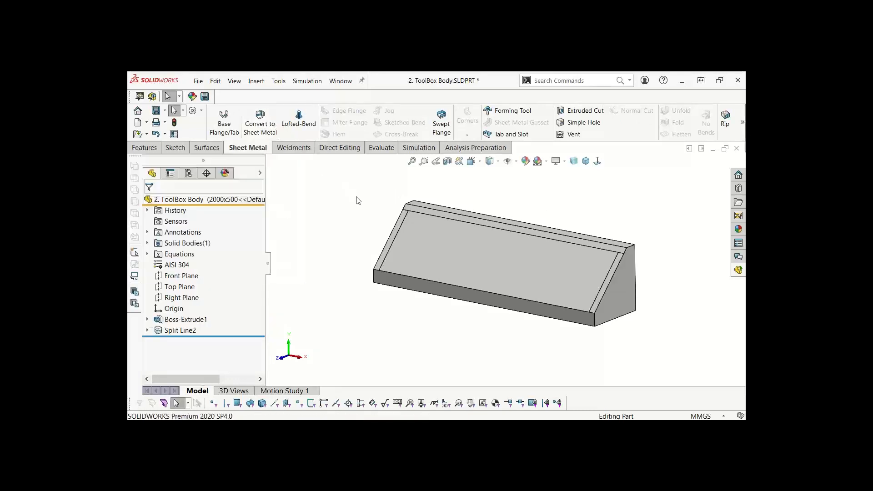
{"action": "middle_click_drag", "start_coordinate": [356, 197], "coordinate": [361, 202]}
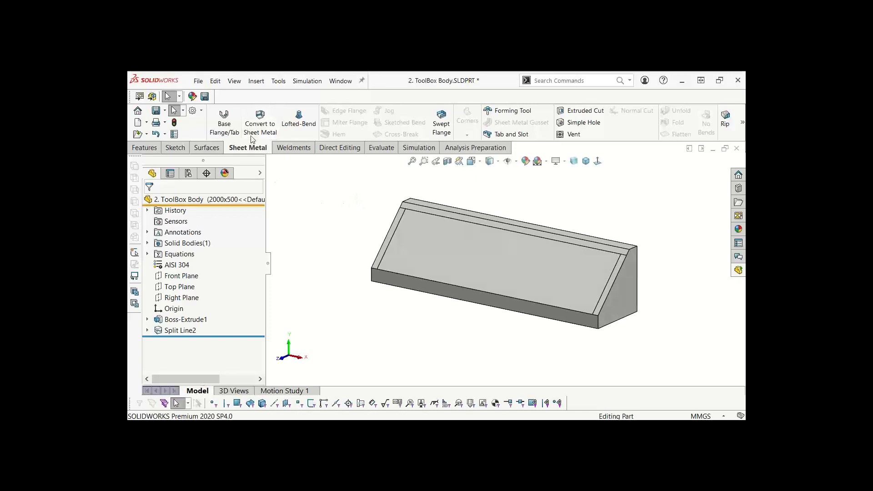
{"action": "double_click", "coordinate": [169, 244]}
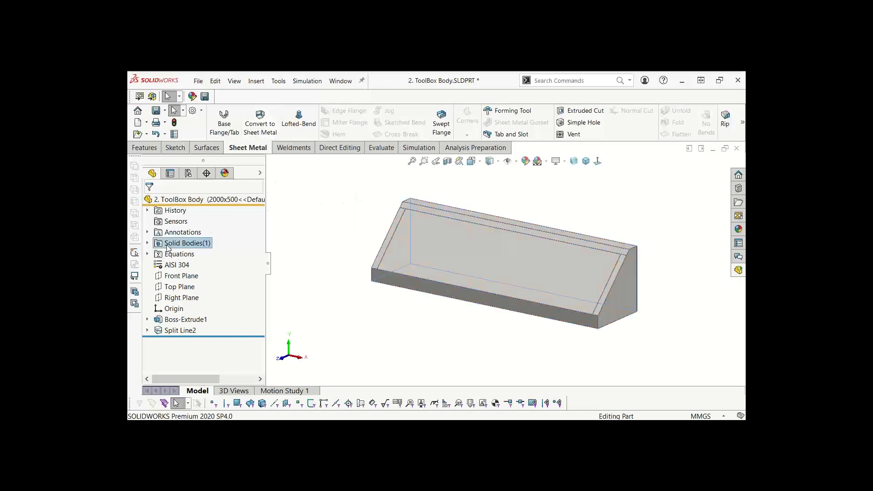
{"action": "left_click", "coordinate": [260, 119]}
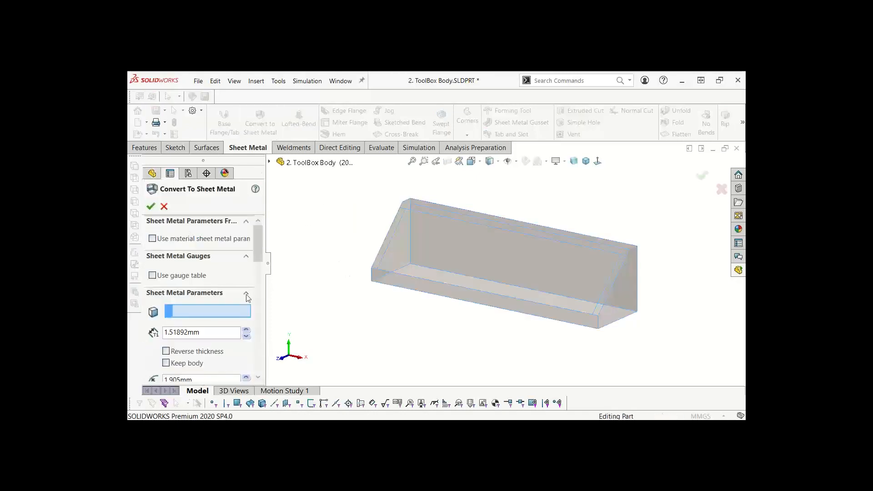
{"action": "left_click", "coordinate": [152, 275]}
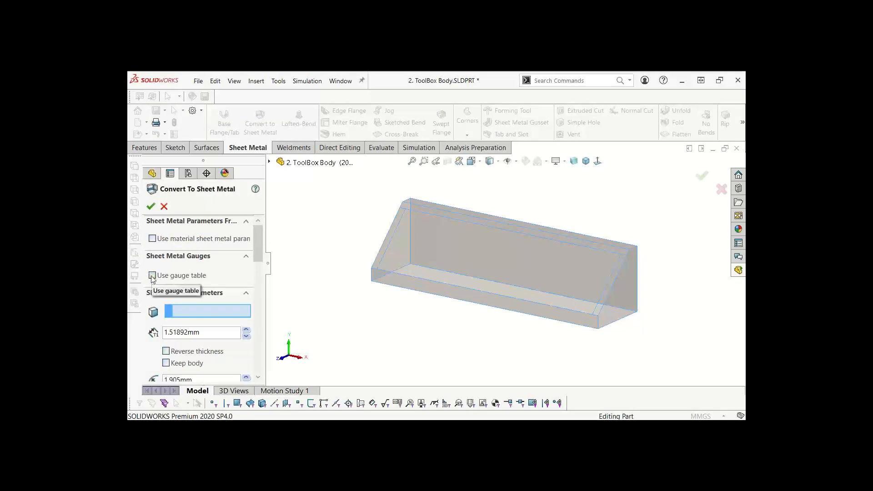
{"action": "left_click", "coordinate": [197, 291]}
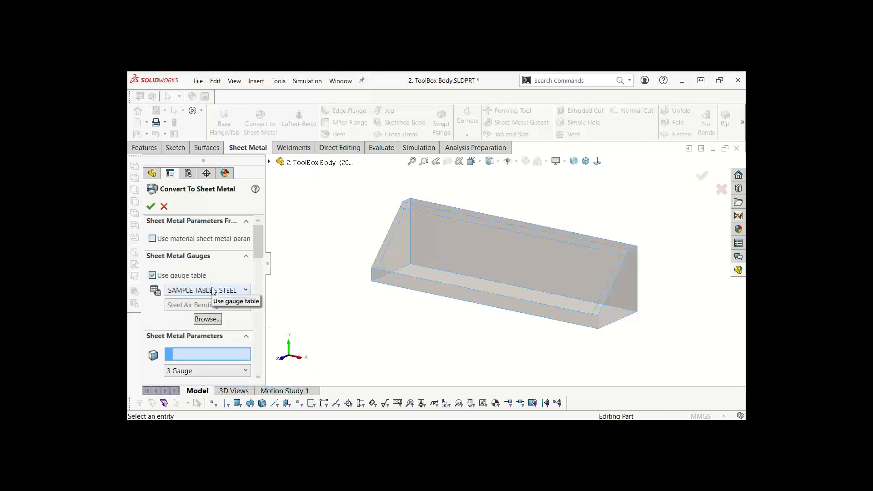
Step: Set the sheet metal thickness to 16 Gauge with a 1.91 mm bend radius, trying the radius override and leaving it off
{"action": "left_click_drag", "start_coordinate": [259, 244], "coordinate": [258, 278]}
{"action": "scroll", "coordinate": [255, 273], "scroll_direction": "up", "scroll_amount": 2}
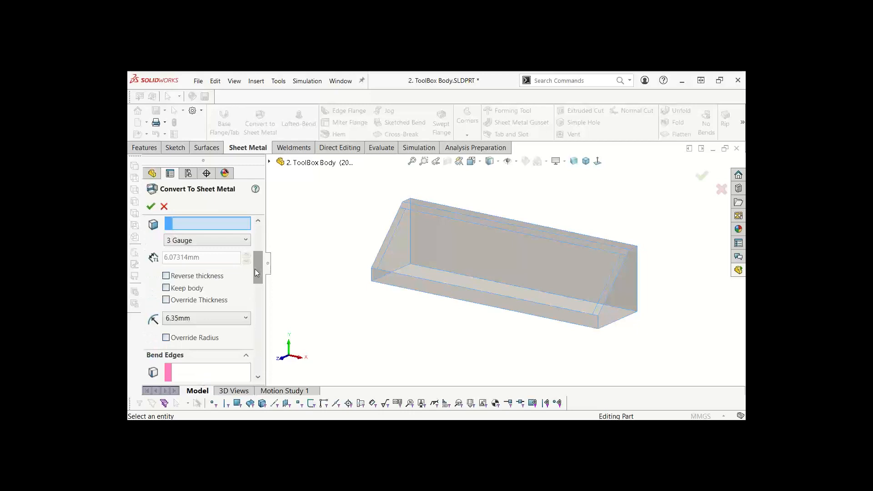
{"action": "left_click", "coordinate": [178, 240]}
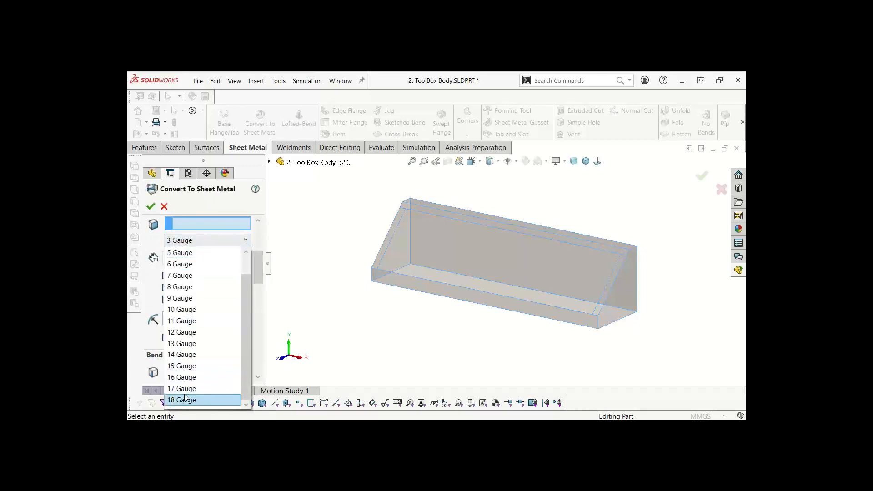
{"action": "left_click", "coordinate": [183, 379]}
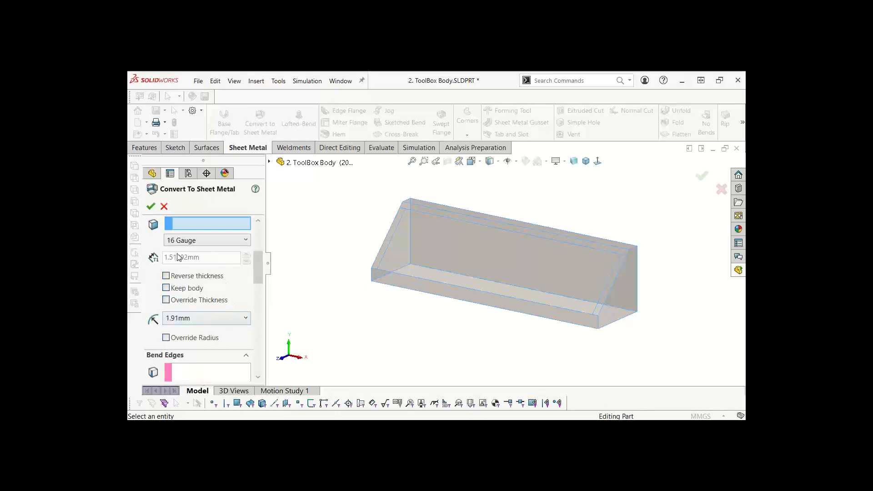
{"action": "left_click", "coordinate": [187, 319]}
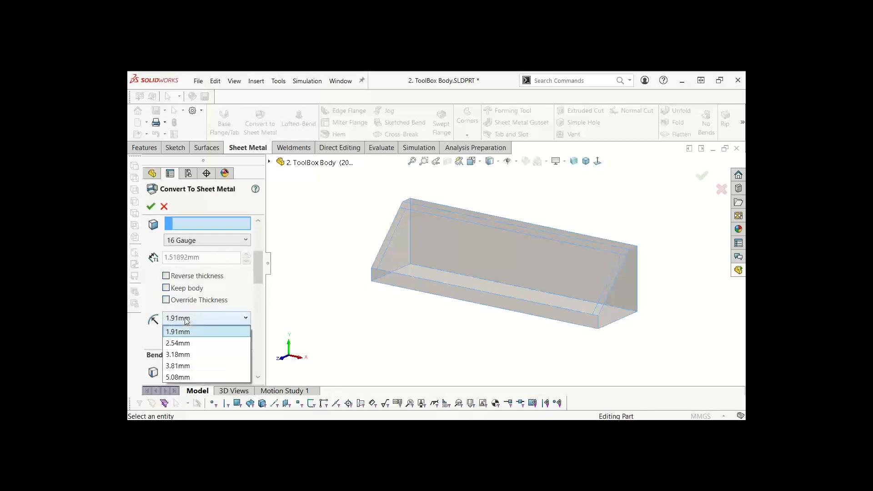
{"action": "left_click", "coordinate": [183, 319]}
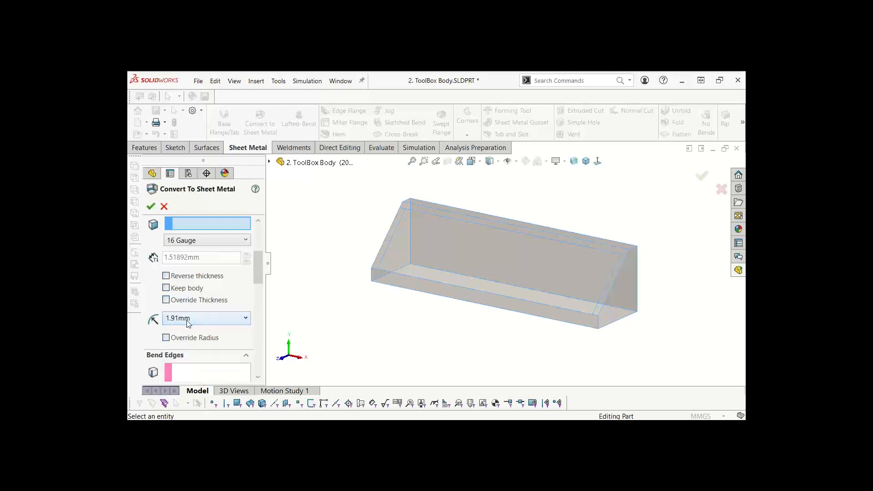
{"action": "left_click", "coordinate": [166, 337]}
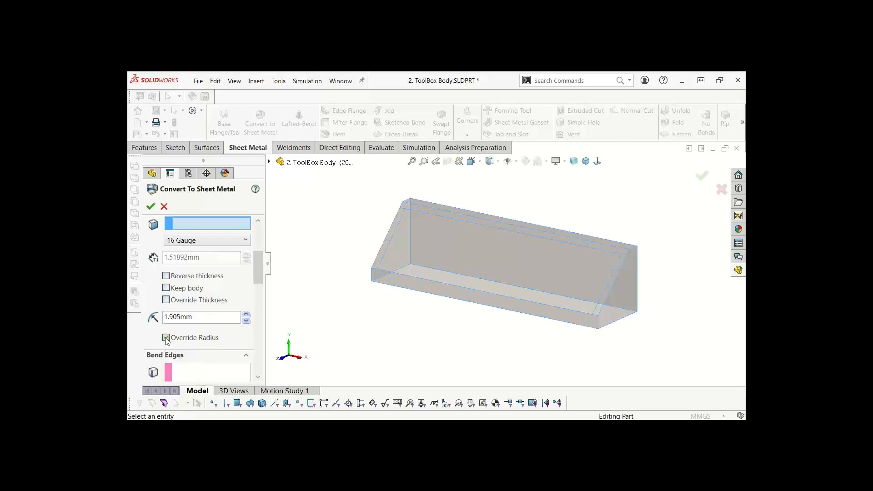
{"action": "left_click", "coordinate": [166, 338]}
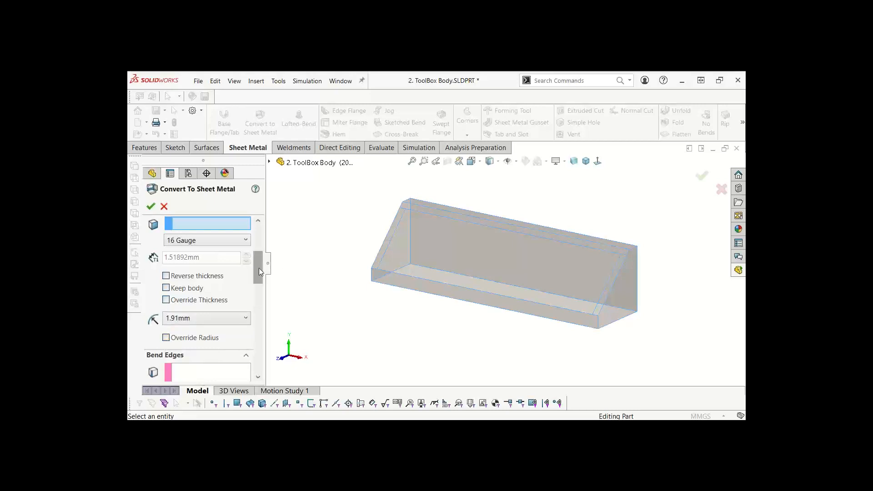
Step: Pick the tool box body's bottom face as the fixed face for the conversion
{"action": "left_click_drag", "start_coordinate": [258, 269], "coordinate": [260, 255]}
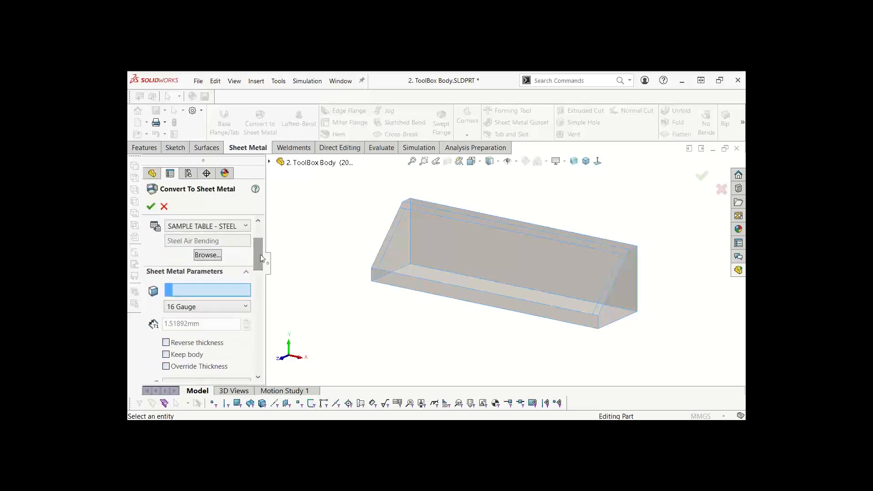
{"action": "middle_click_drag", "start_coordinate": [374, 323], "coordinate": [424, 262]}
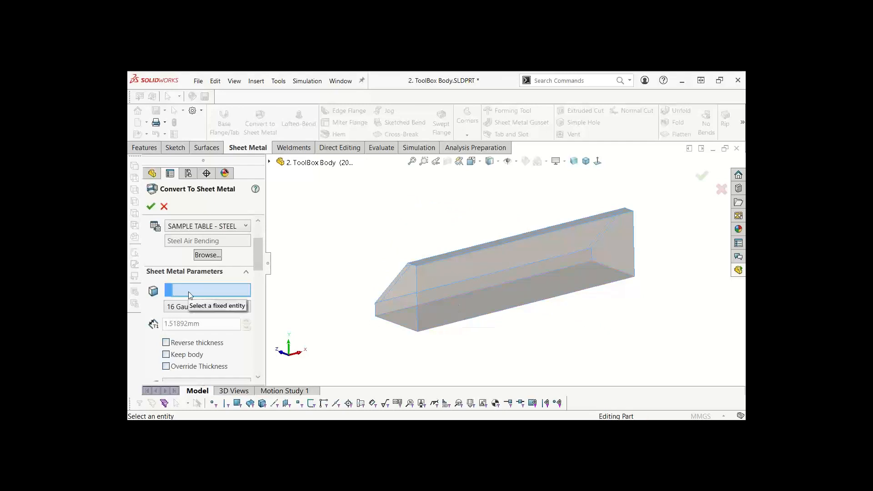
{"action": "left_click", "coordinate": [475, 302]}
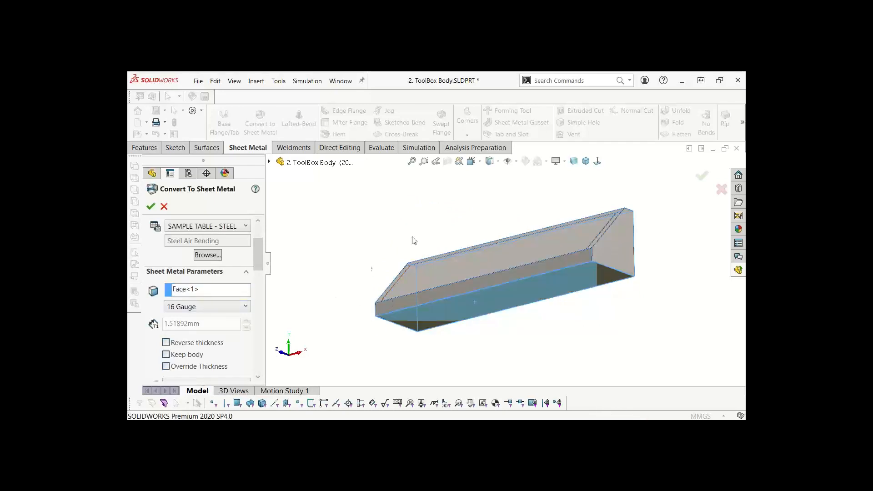
{"action": "middle_click_drag", "start_coordinate": [414, 240], "coordinate": [393, 335]}
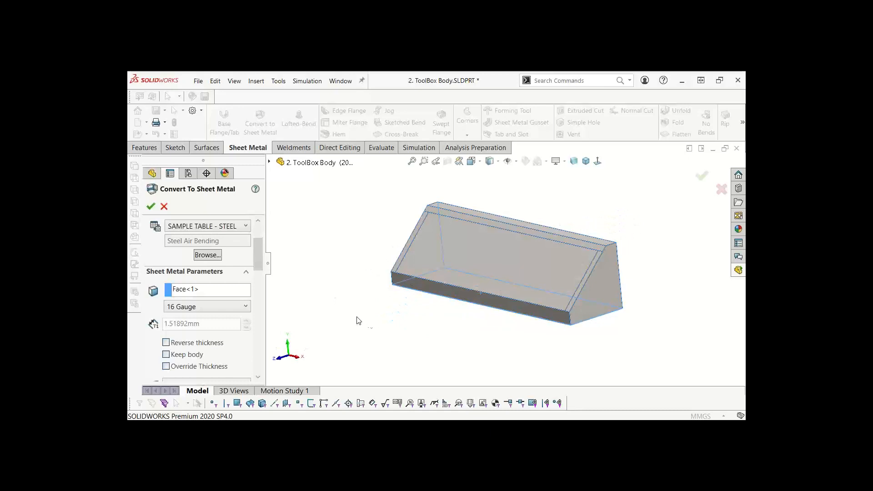
Step: Choose four lengthwise bend edges: the front and rear edges of the bottom face and the rear and front edges of the top face
{"action": "scroll", "coordinate": [256, 254], "scroll_direction": "down", "scroll_amount": 5}
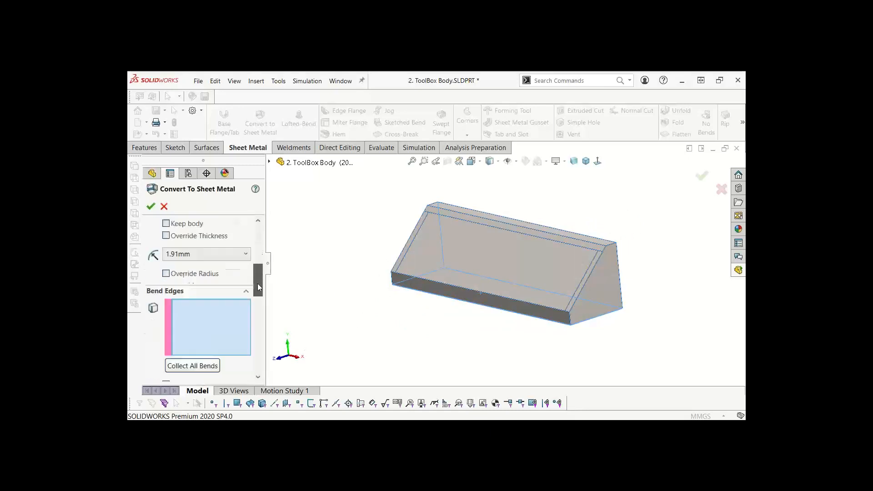
{"action": "scroll", "coordinate": [545, 309], "scroll_direction": "down", "scroll_amount": 3}
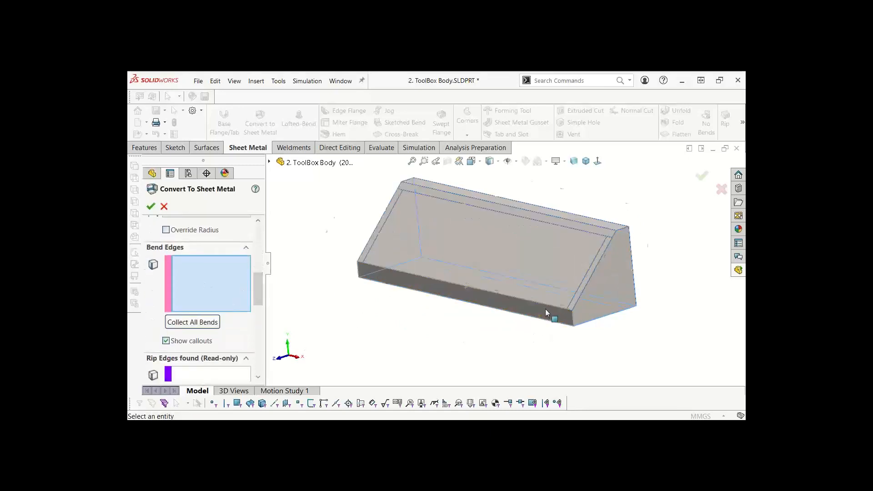
{"action": "mouse_move", "coordinate": [459, 329]}
{"action": "middle_mouse_down"}
{"action": "mouse_move", "coordinate": [462, 339]}
{"action": "mouse_move", "coordinate": [450, 263]}
{"action": "mouse_move", "coordinate": [463, 333]}
{"action": "middle_mouse_up"}
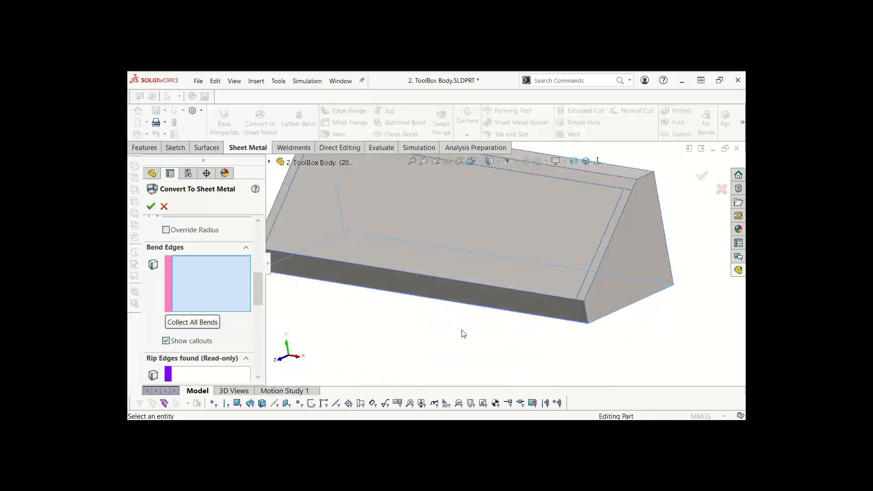
{"action": "left_click", "coordinate": [472, 306]}
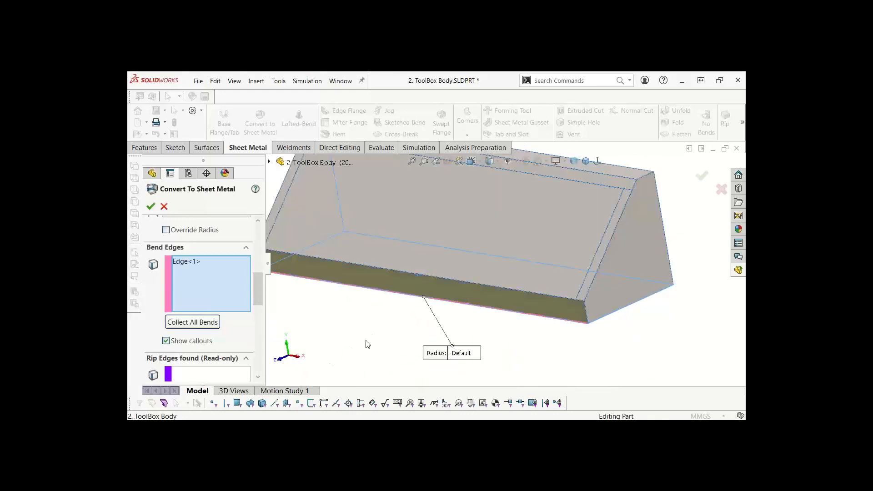
{"action": "middle_click_drag", "start_coordinate": [368, 345], "coordinate": [464, 331]}
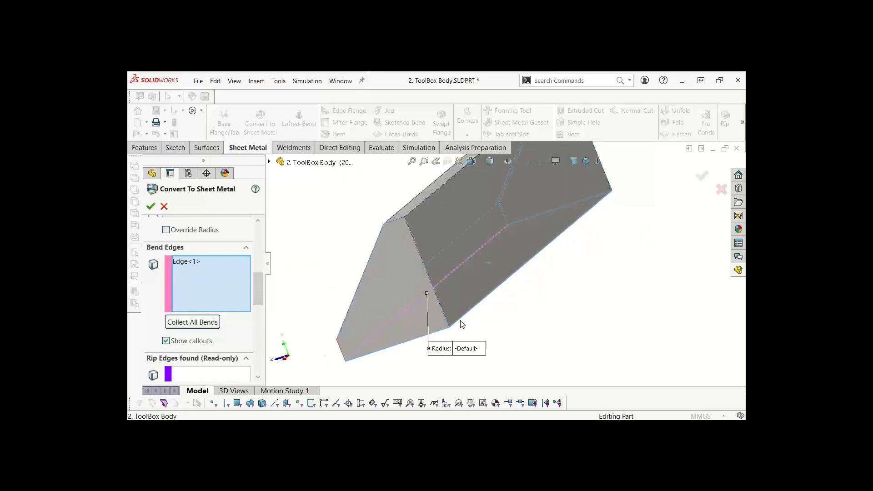
{"action": "left_click", "coordinate": [467, 323]}
{"action": "middle_click_drag", "start_coordinate": [520, 306], "coordinate": [541, 291]}
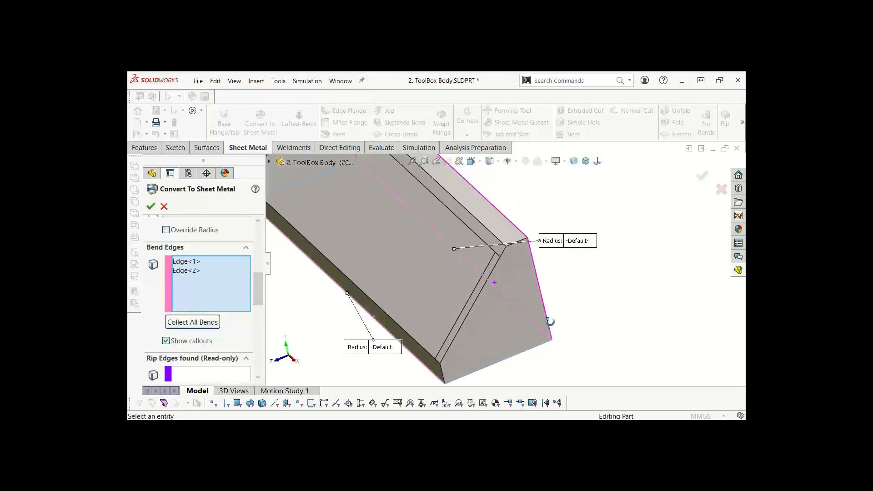
{"action": "left_click", "coordinate": [509, 226]}
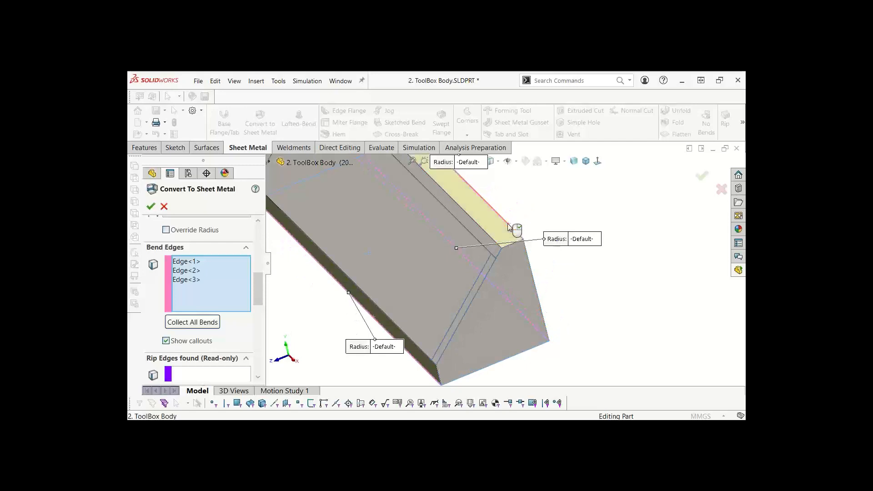
{"action": "left_click", "coordinate": [481, 226]}
Step: Add the bottom and sloping front edges of one end face as bend edges, and inspect the rip gaps at its upper corner
{"action": "middle_click_drag", "start_coordinate": [571, 292], "coordinate": [555, 253]}
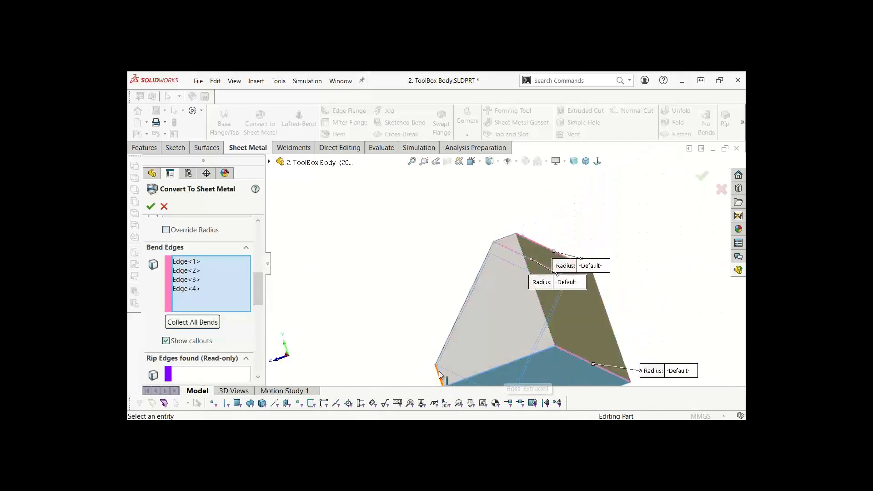
{"action": "middle_click_drag", "start_coordinate": [526, 202], "coordinate": [559, 240]}
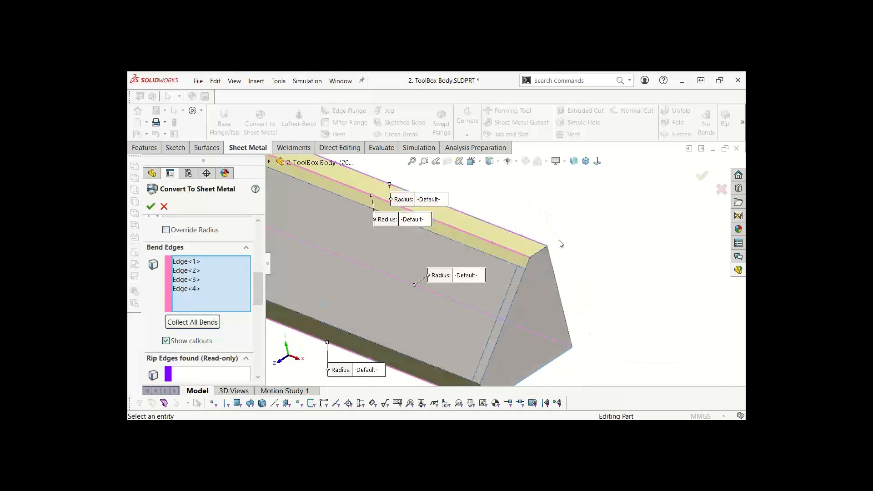
{"action": "left_click", "coordinate": [554, 364]}
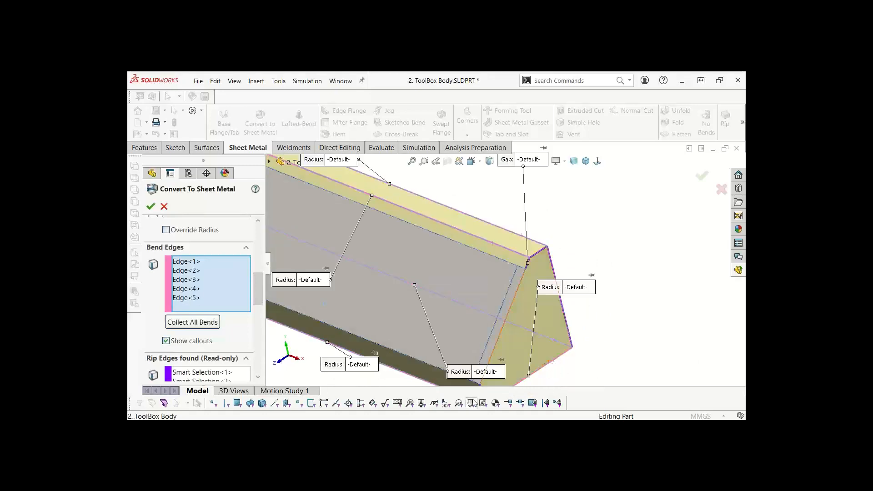
{"action": "left_click", "coordinate": [503, 335]}
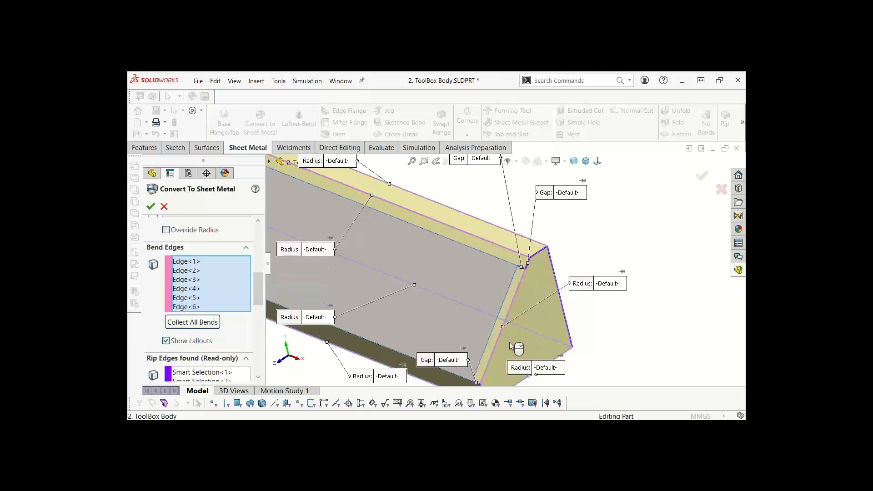
{"action": "scroll", "coordinate": [523, 310], "scroll_direction": "down", "scroll_amount": 3}
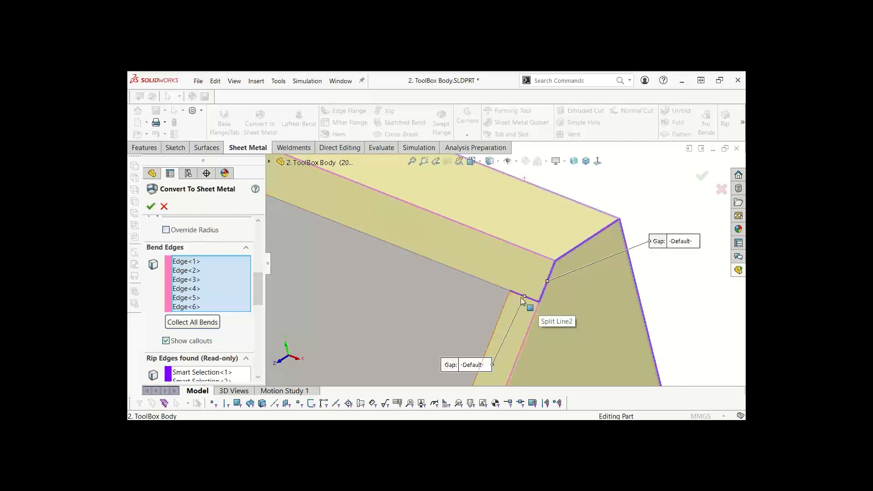
Step: Add the bottom and sloping front edges of the opposite end face as bend edges
{"action": "key", "text": "f"}
{"action": "middle_click_drag", "start_coordinate": [585, 287], "coordinate": [409, 316]}
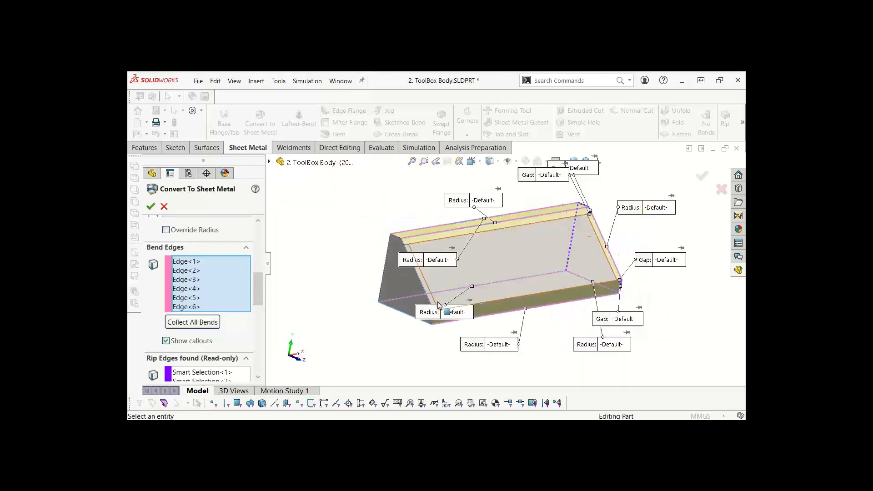
{"action": "left_click", "coordinate": [403, 315]}
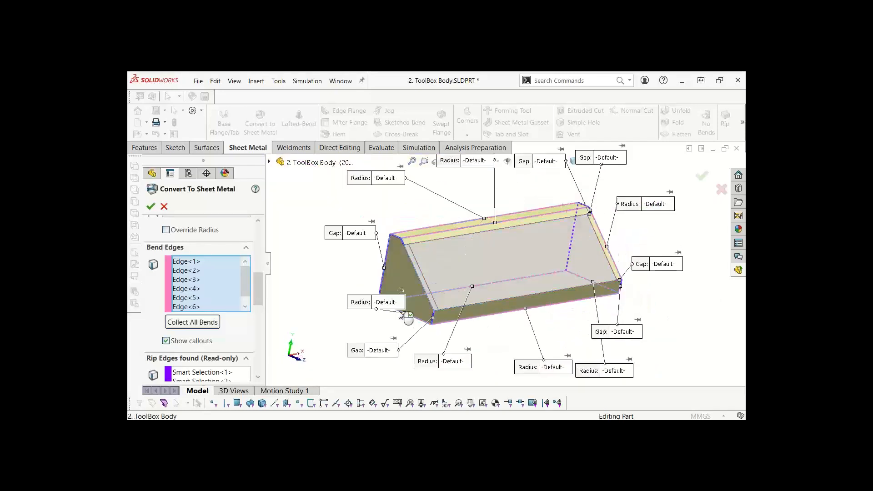
{"action": "left_click", "coordinate": [414, 269]}
{"action": "middle_click_drag", "start_coordinate": [521, 278], "coordinate": [449, 285]}
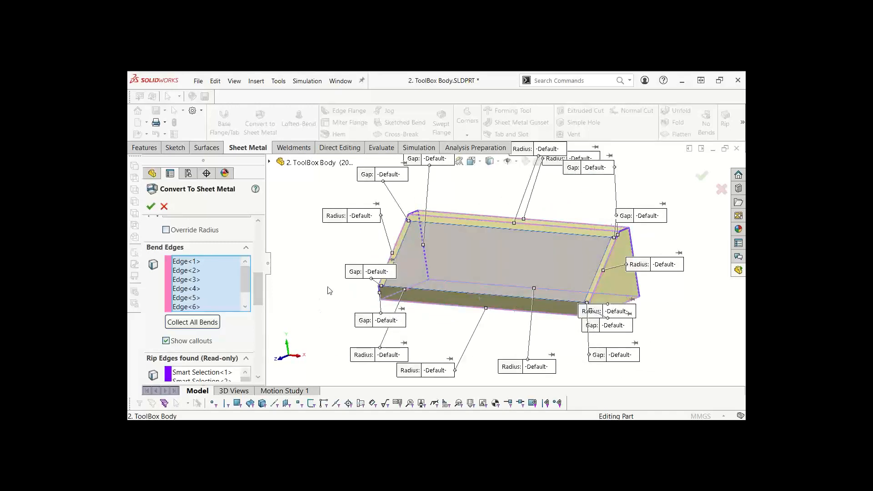
Step: Try reversing the thickness while viewing a front corner, leave it off, and finish the sheet metal conversion
{"action": "key", "text": "space"}
{"action": "left_click", "coordinate": [352, 339]}
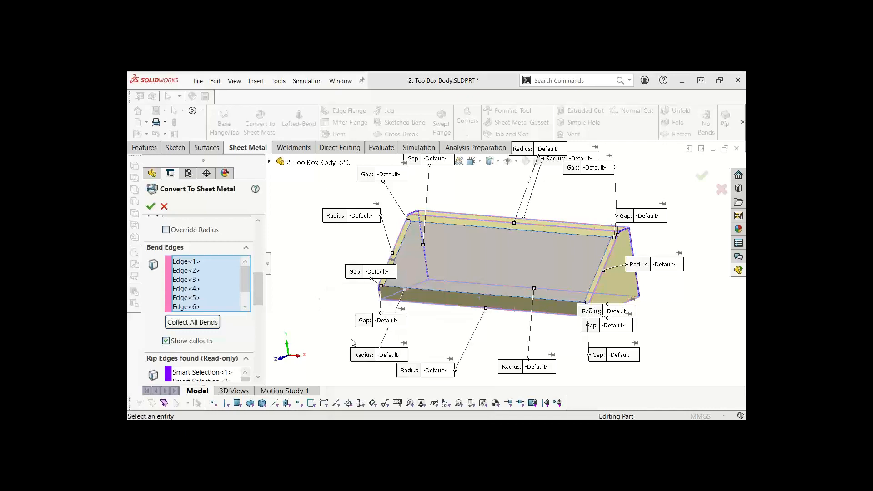
{"action": "scroll", "coordinate": [366, 294], "scroll_direction": "down", "scroll_amount": 10}
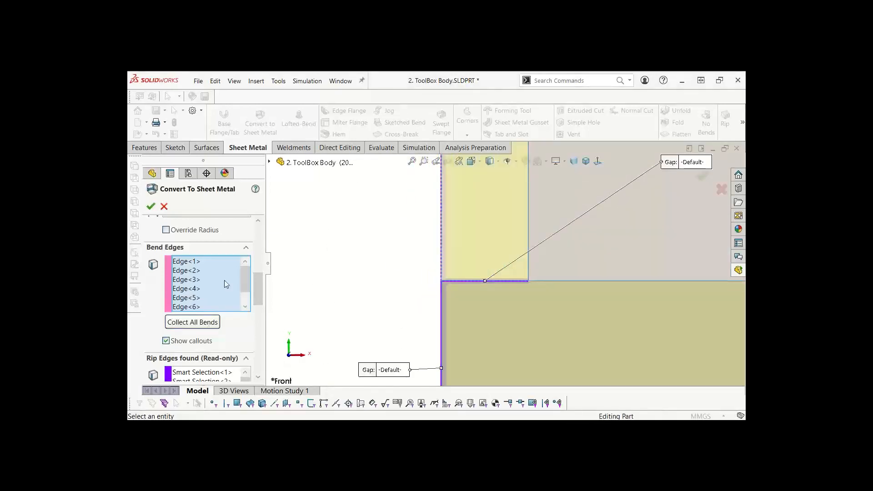
{"action": "mouse_move", "coordinate": [261, 284]}
{"action": "left_mouse_down"}
{"action": "mouse_move", "coordinate": [258, 305]}
{"action": "mouse_move", "coordinate": [257, 267]}
{"action": "left_mouse_up"}
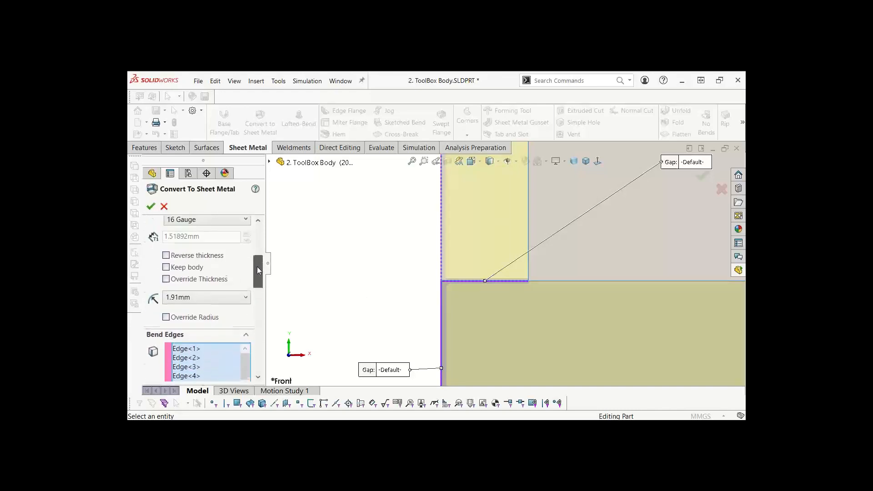
{"action": "left_click", "coordinate": [167, 256]}
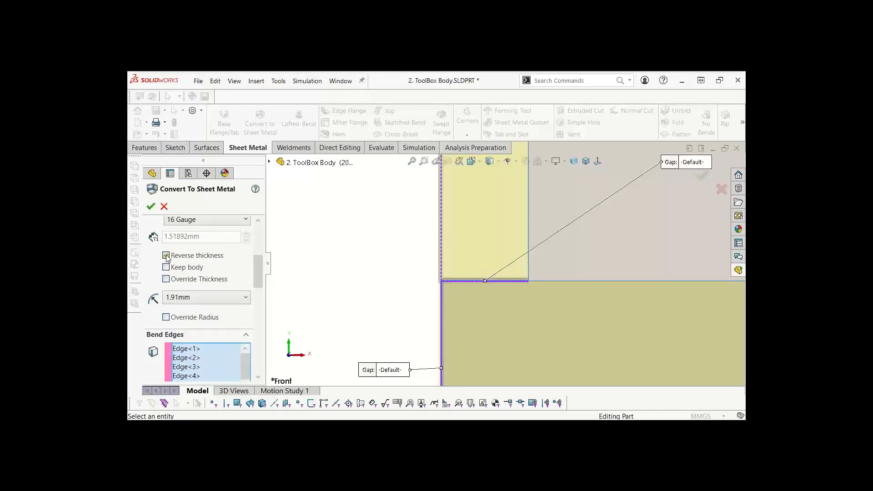
{"action": "left_click", "coordinate": [166, 256]}
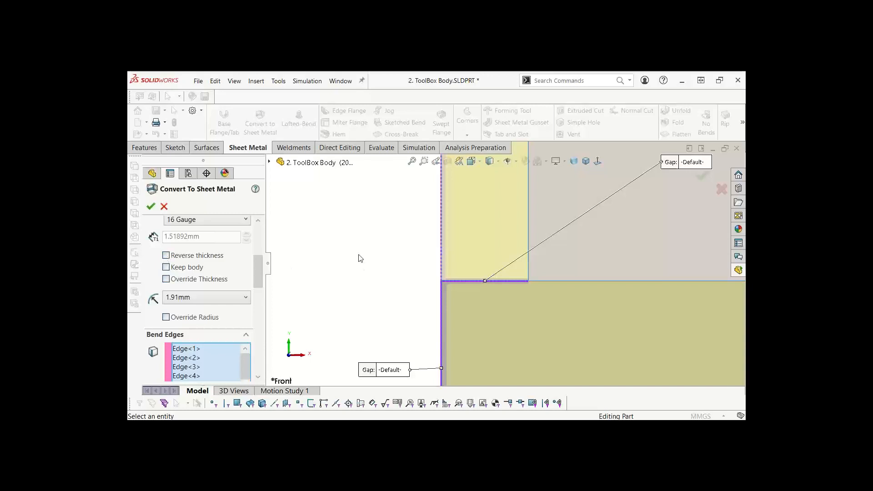
{"action": "left_click", "coordinate": [150, 206]}
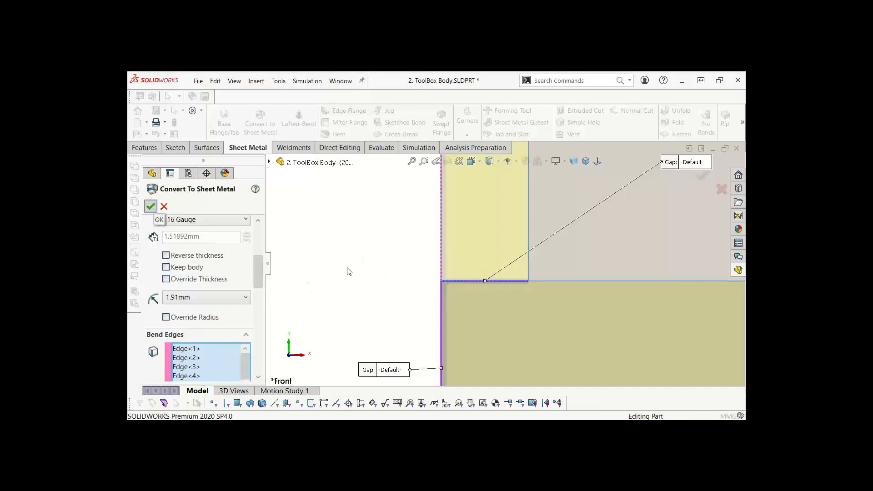
Step: Toggle the flat display of the converted tool box body and inspect the folded part from several angles
{"action": "key", "text": "f"}
{"action": "middle_click_drag", "start_coordinate": [629, 282], "coordinate": [552, 301]}
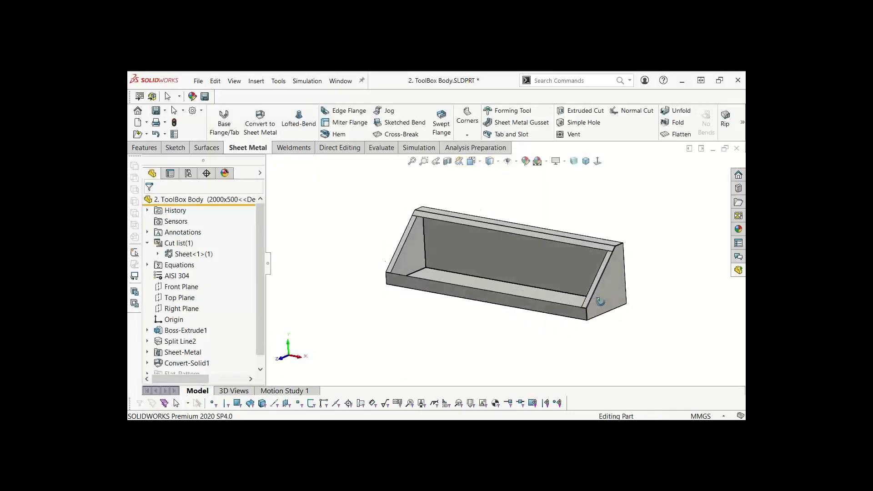
{"action": "right_click", "coordinate": [530, 291]}
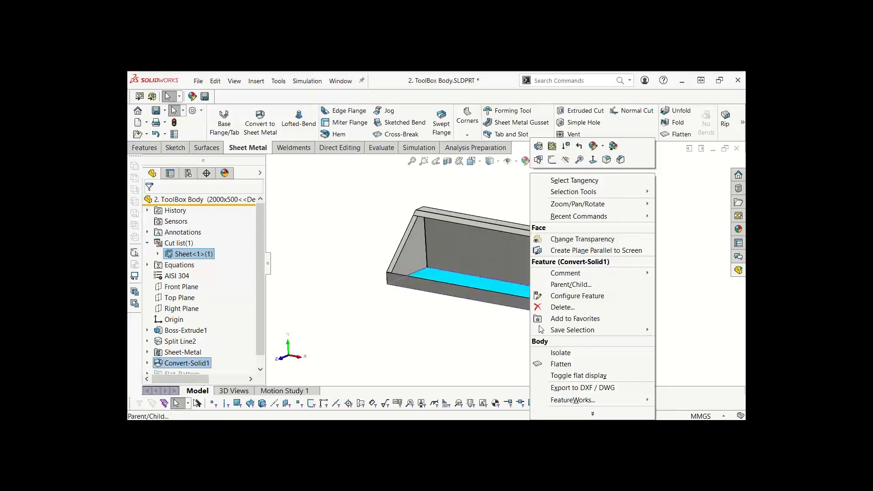
{"action": "left_click", "coordinate": [577, 376]}
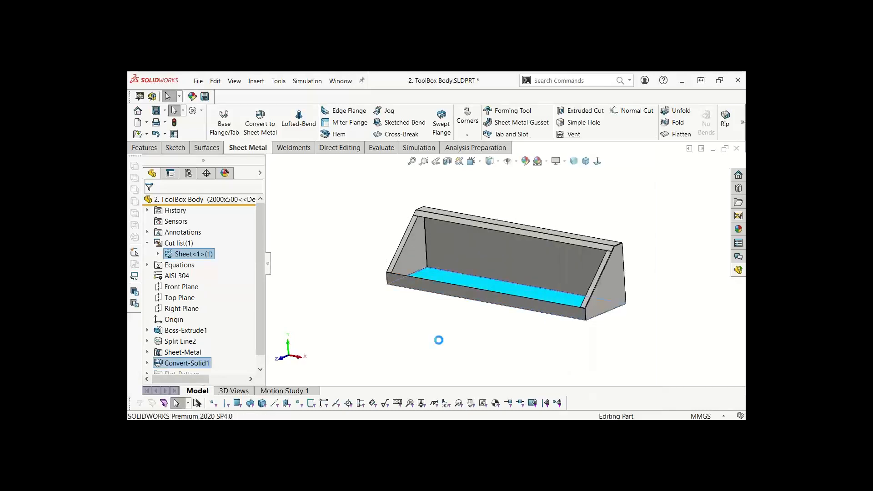
{"action": "mouse_move", "coordinate": [468, 321]}
{"action": "middle_mouse_down"}
{"action": "mouse_move", "coordinate": [507, 340]}
{"action": "mouse_move", "coordinate": [503, 293]}
{"action": "mouse_move", "coordinate": [514, 282]}
{"action": "middle_mouse_up"}
{"action": "key", "text": "Escape"}
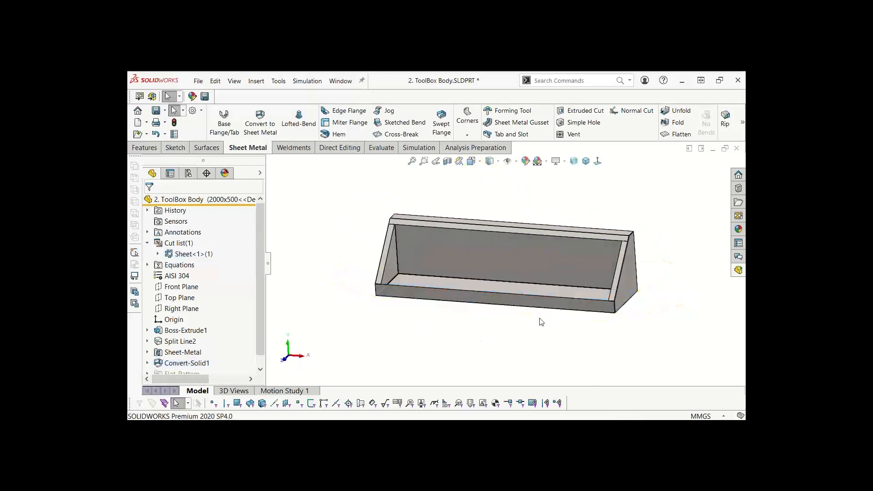
{"action": "middle_click_drag", "start_coordinate": [541, 322], "coordinate": [587, 294]}
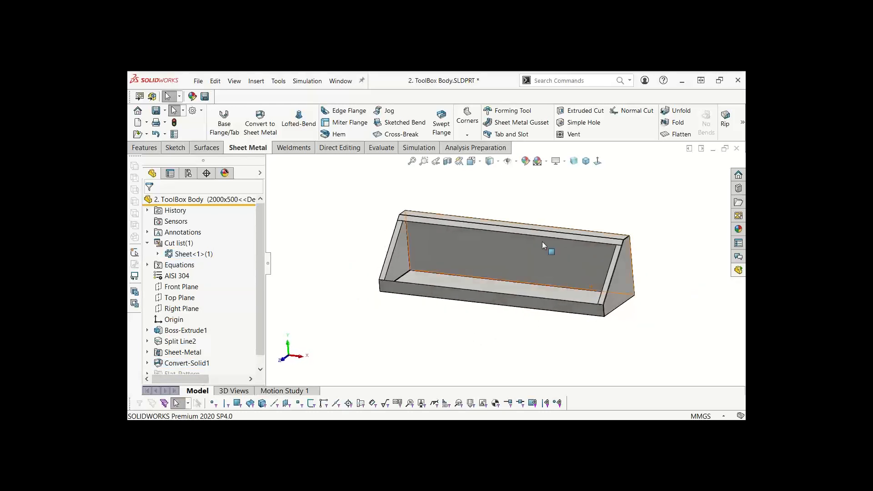
{"action": "mouse_move", "coordinate": [535, 224]}
{"action": "middle_mouse_down"}
{"action": "mouse_move", "coordinate": [535, 208]}
{"action": "mouse_move", "coordinate": [529, 218]}
{"action": "middle_mouse_up"}
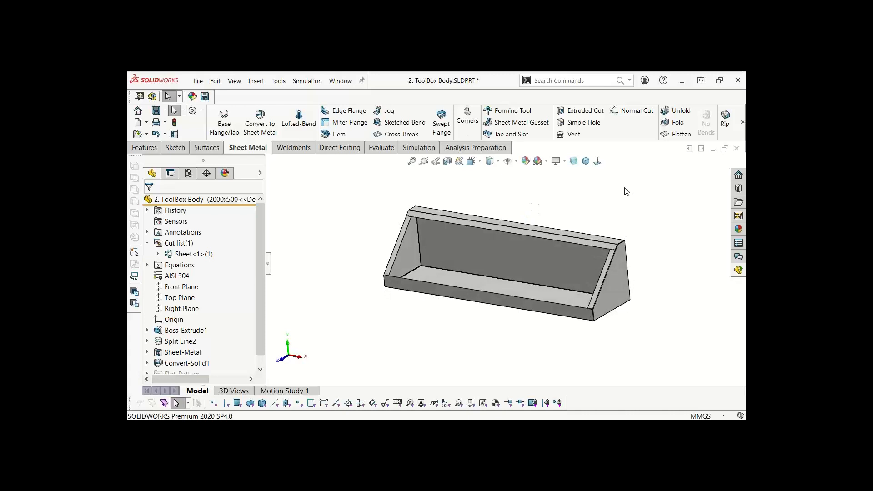
Step: Create a reference plane offset 300 mm inward from the tool box's end face, using the flipped offset direction
{"action": "left_click", "coordinate": [145, 147]}
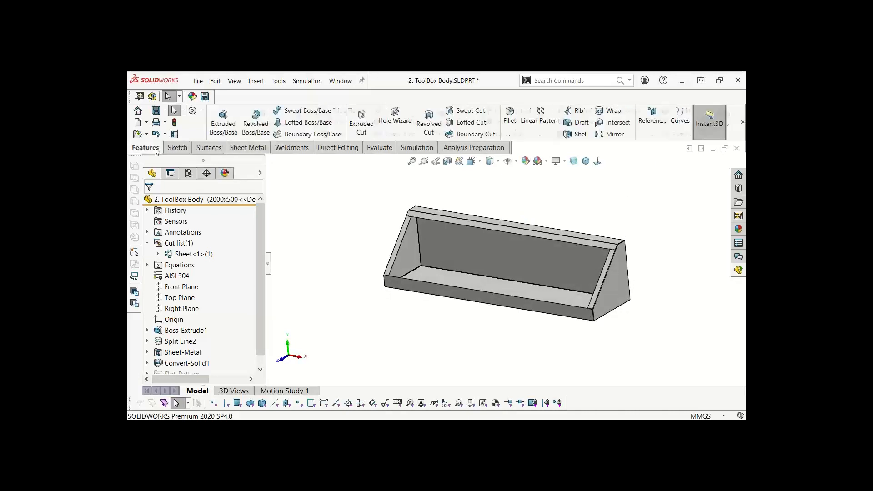
{"action": "left_click", "coordinate": [652, 121]}
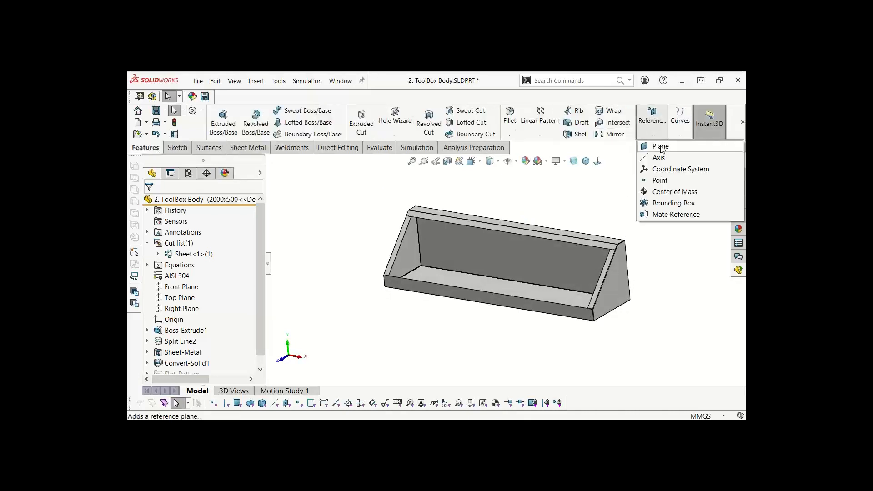
{"action": "left_click", "coordinate": [659, 145]}
{"action": "left_click", "coordinate": [627, 302]}
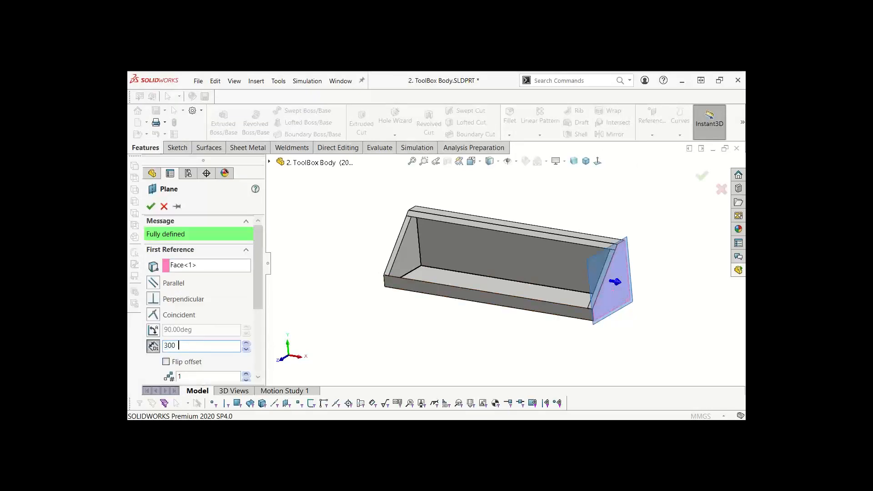
{"action": "key", "text": "Return"}
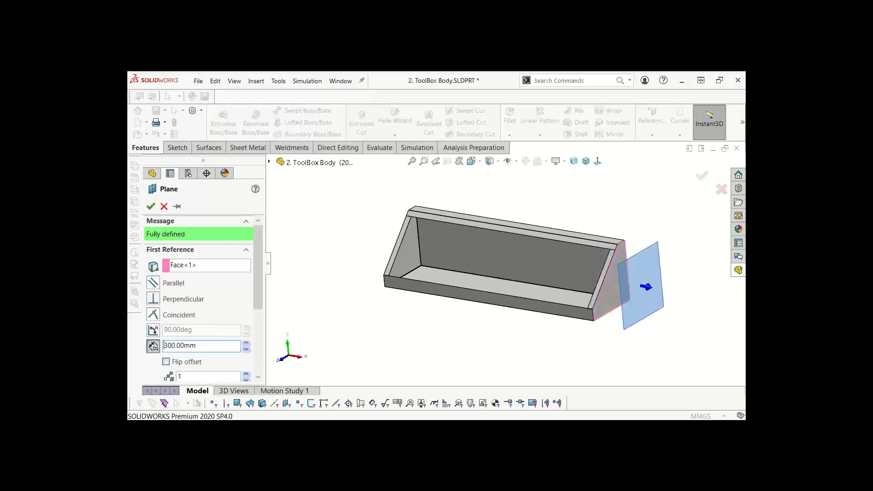
{"action": "left_click", "coordinate": [166, 362]}
{"action": "left_click", "coordinate": [185, 345]}
{"action": "left_click", "coordinate": [150, 206]}
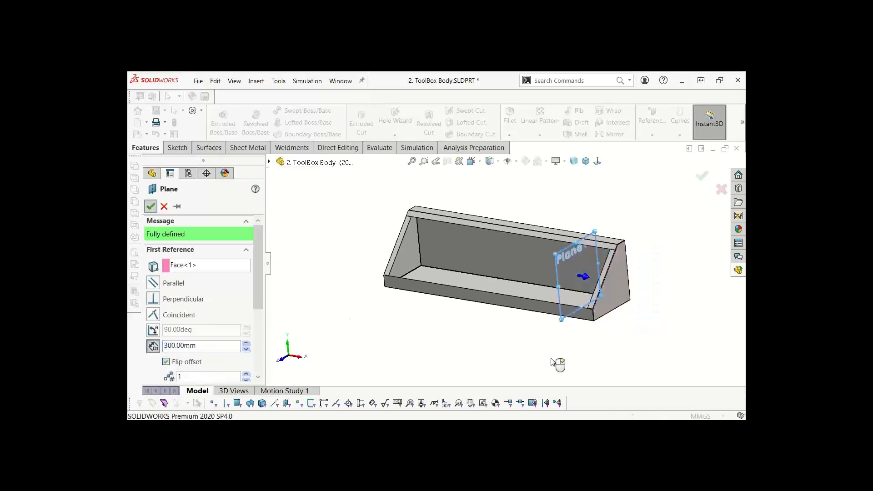
Step: Start a sketch on the new offset plane and look straight at it
{"action": "left_click", "coordinate": [562, 318]}
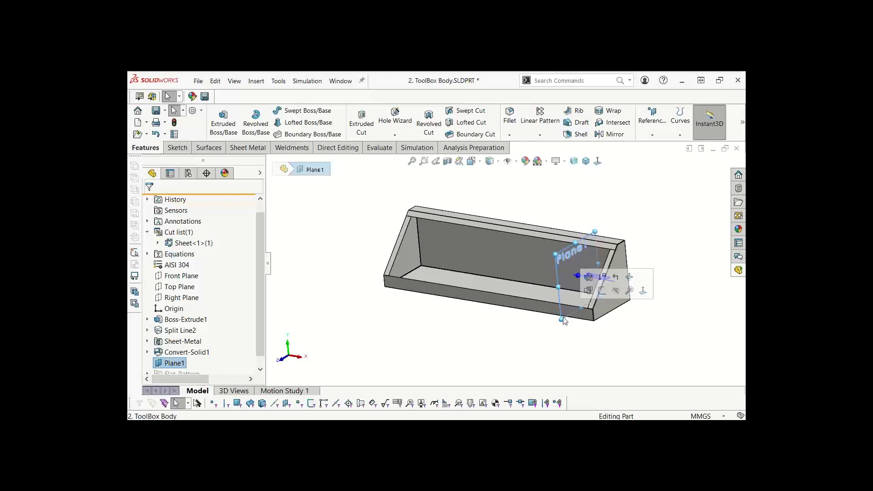
{"action": "left_click", "coordinate": [599, 292]}
{"action": "left_click", "coordinate": [569, 211]}
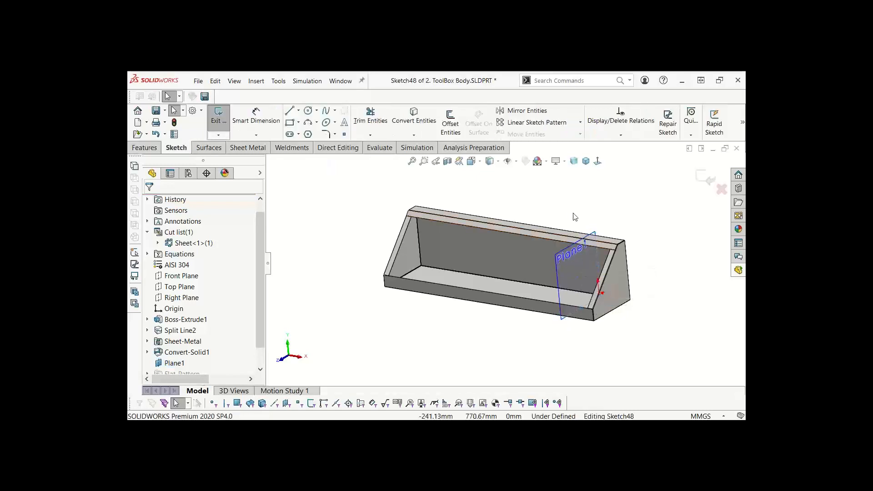
{"action": "left_click", "coordinate": [597, 161]}
{"action": "scroll", "coordinate": [481, 281], "scroll_direction": "down", "scroll_amount": 4}
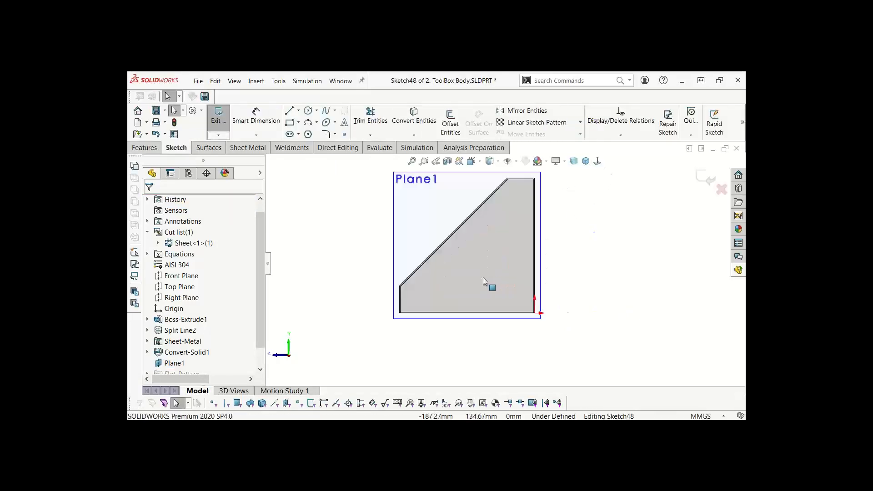
Step: Convert the outer front lip, bottom and rear edges of the tool box profile into sketch lines
{"action": "right_click_drag", "start_coordinate": [380, 353], "coordinate": [341, 321]}
{"action": "scroll", "coordinate": [400, 316], "scroll_direction": "down", "scroll_amount": 5}
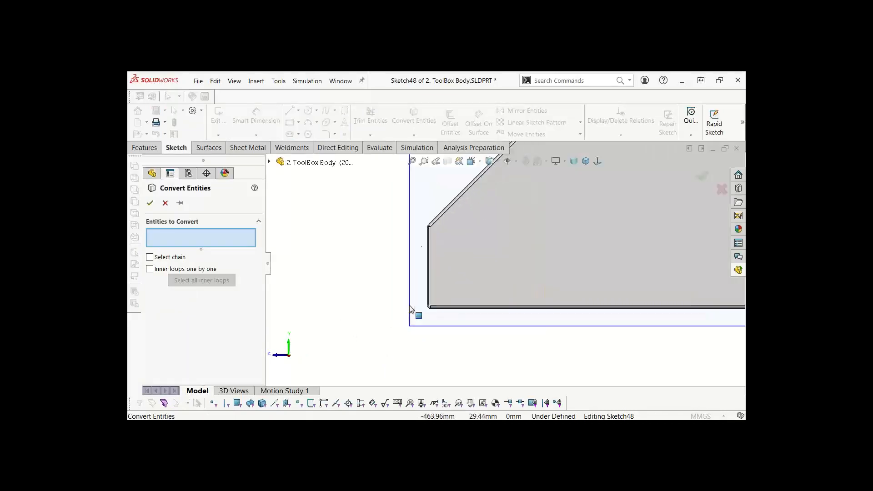
{"action": "left_click", "coordinate": [427, 284]}
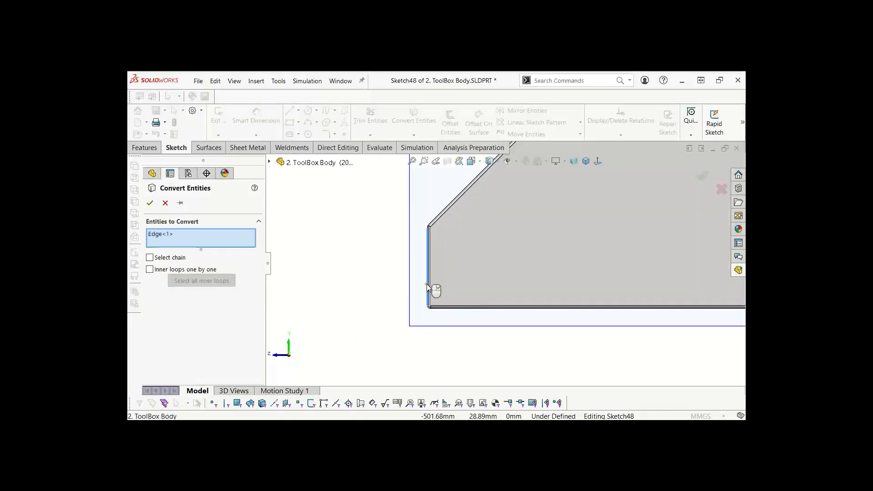
{"action": "left_click", "coordinate": [440, 309]}
{"action": "key", "text": "f"}
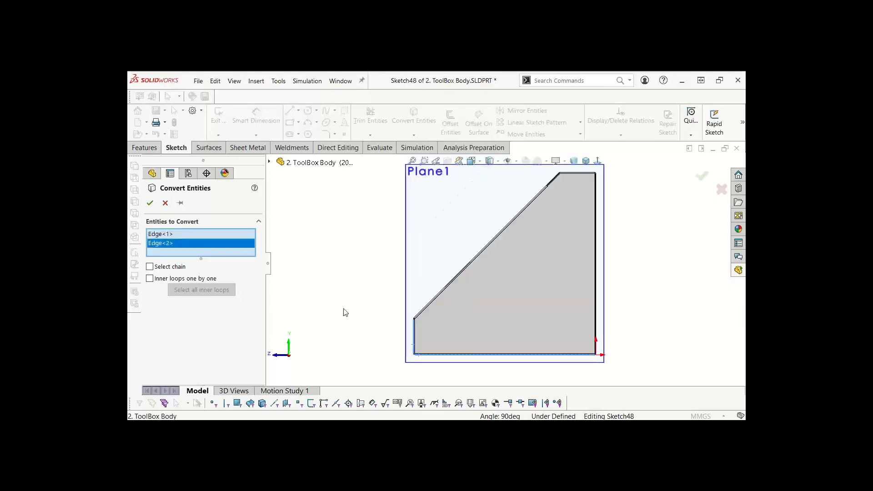
{"action": "scroll", "coordinate": [625, 321], "scroll_direction": "down", "scroll_amount": 5}
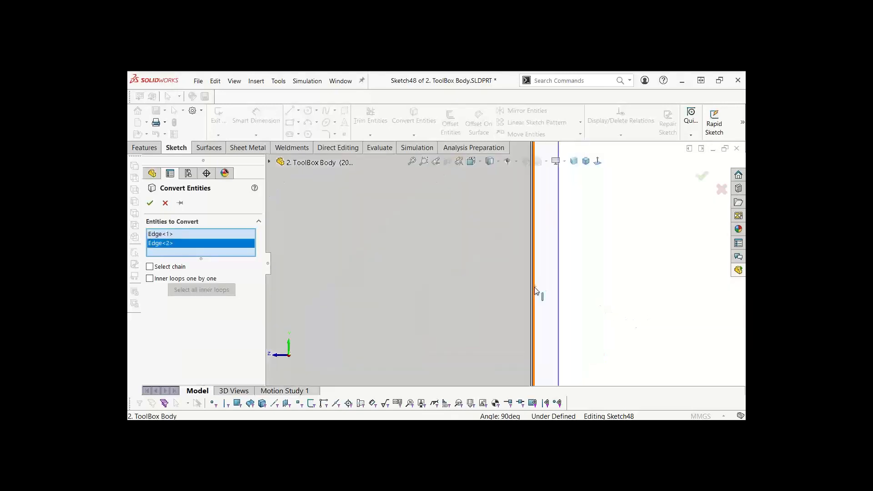
{"action": "left_click", "coordinate": [534, 287]}
{"action": "key", "text": "f"}
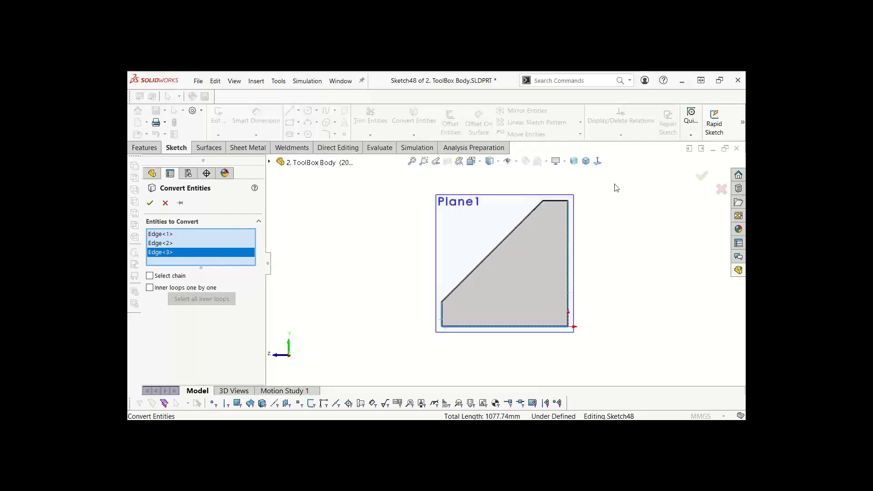
{"action": "scroll", "coordinate": [587, 196], "scroll_direction": "down", "scroll_amount": 5}
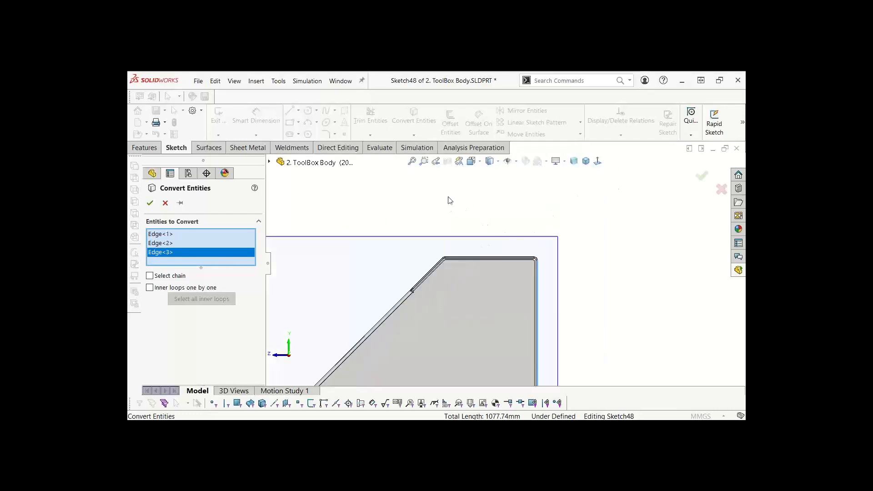
{"action": "left_click", "coordinate": [150, 203]}
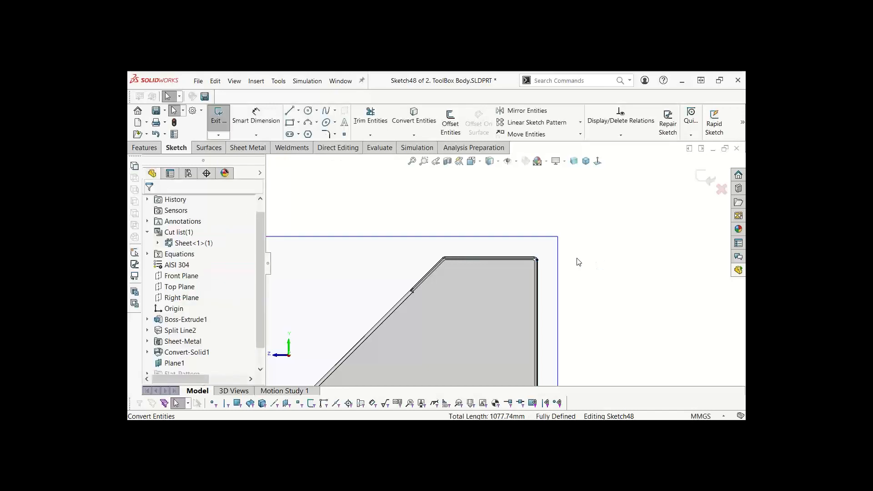
Step: Extend the vertical rear sketch line upward so its endpoint is about 90 mm above the tool box's top edge
{"action": "left_click", "coordinate": [538, 261]}
{"action": "key", "text": "f"}
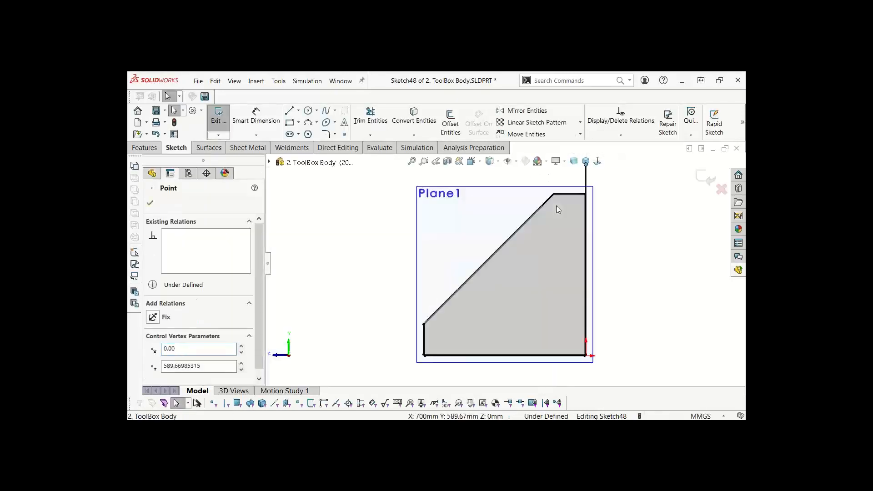
{"action": "scroll", "coordinate": [632, 182], "scroll_direction": "down", "scroll_amount": 3}
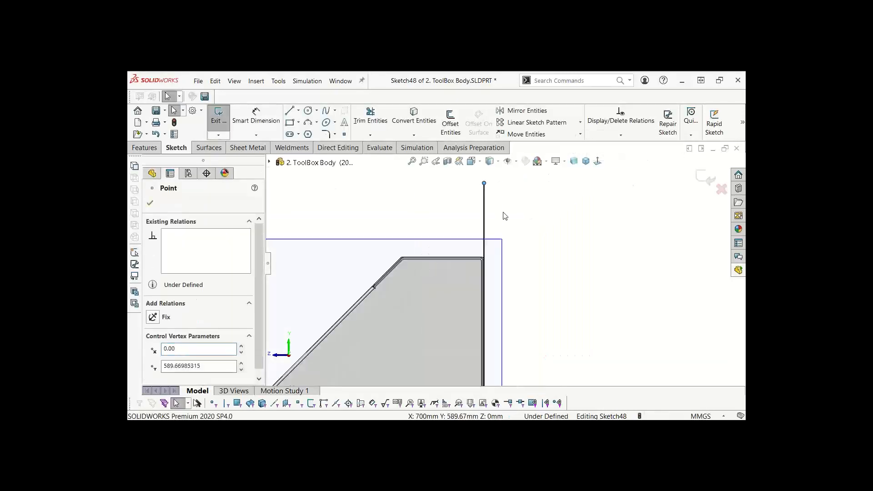
{"action": "left_click", "coordinate": [414, 212]}
Step: Dimension the upper endpoint of the vertical rear sketch line 150 mm above the tool box's top edge
{"action": "left_click", "coordinate": [266, 125]}
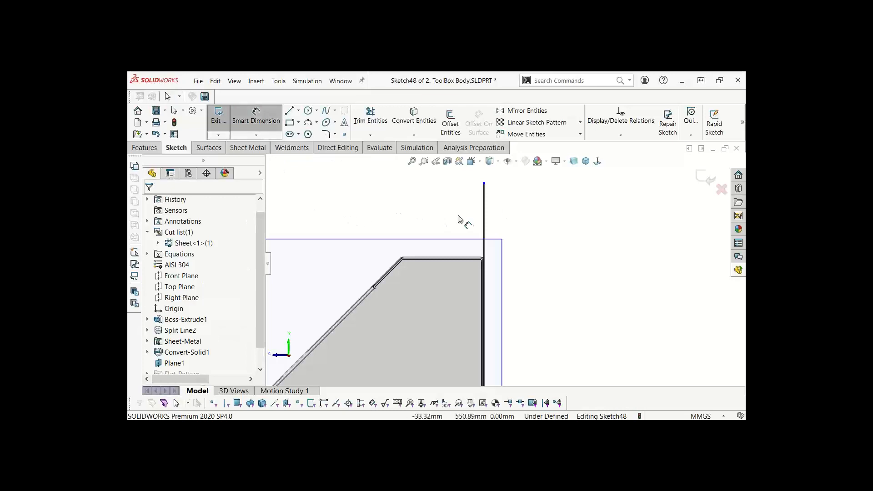
{"action": "left_click", "coordinate": [480, 258]}
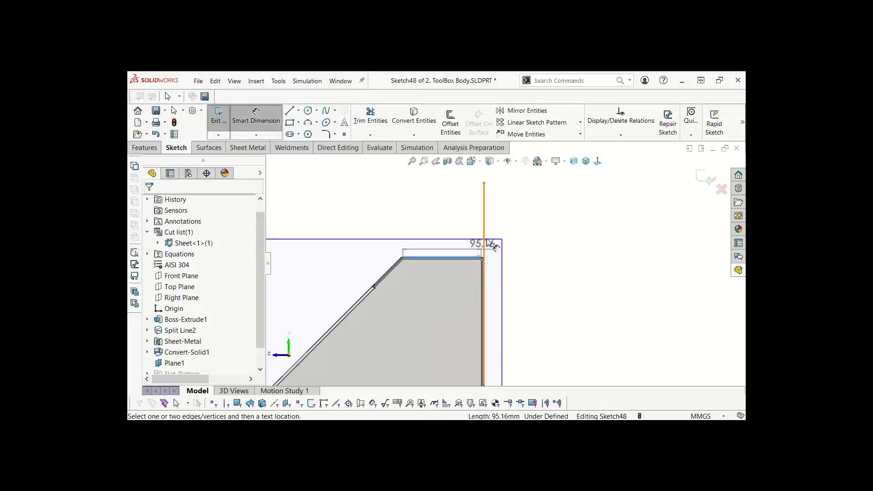
{"action": "left_click", "coordinate": [483, 182]}
{"action": "left_click", "coordinate": [505, 205]}
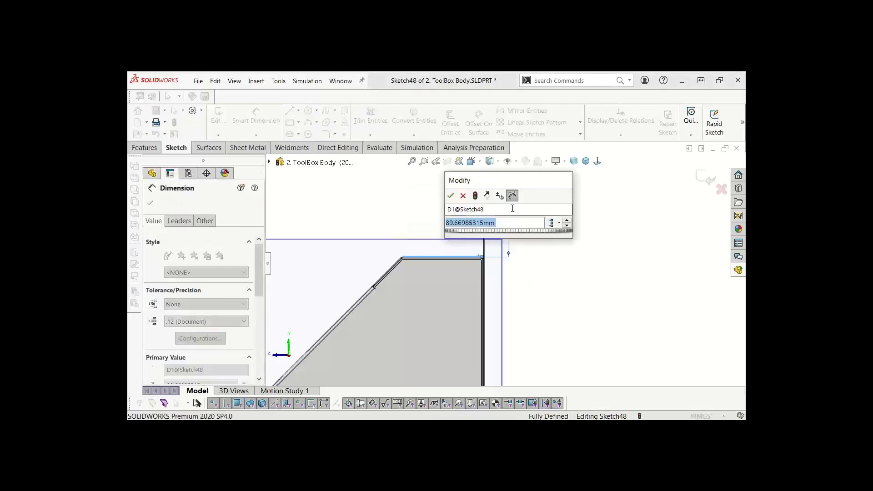
{"action": "type", "text": "150"}
{"action": "key", "text": "Return"}
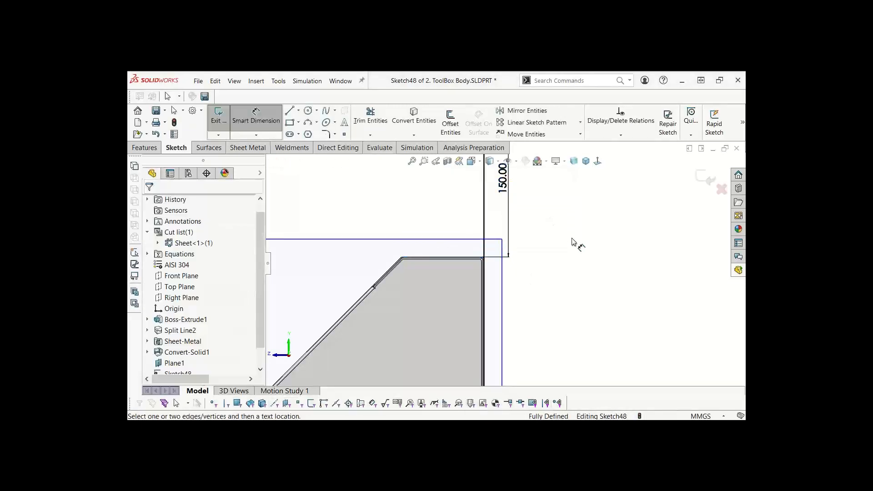
Step: Corner-trim the front lip line and the bottom line so they meet in a sharp corner
{"action": "key", "text": "f"}
{"action": "key", "text": "ctrl+7"}
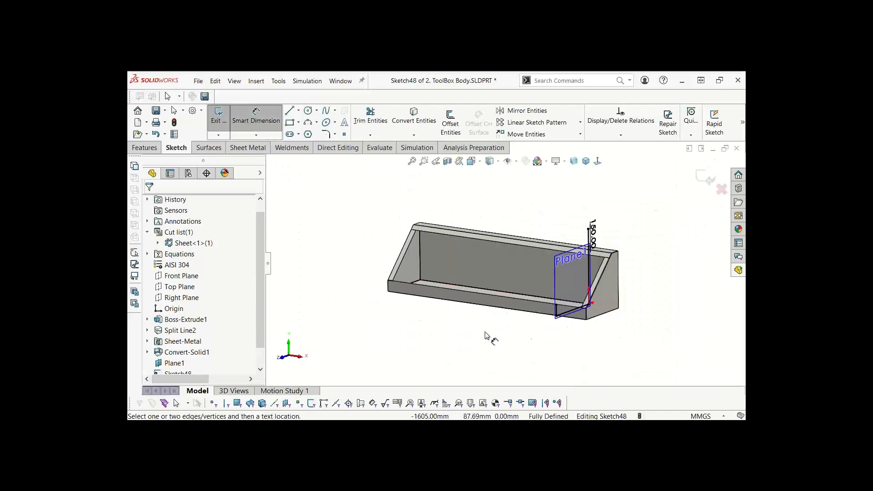
{"action": "left_click", "coordinate": [598, 161]}
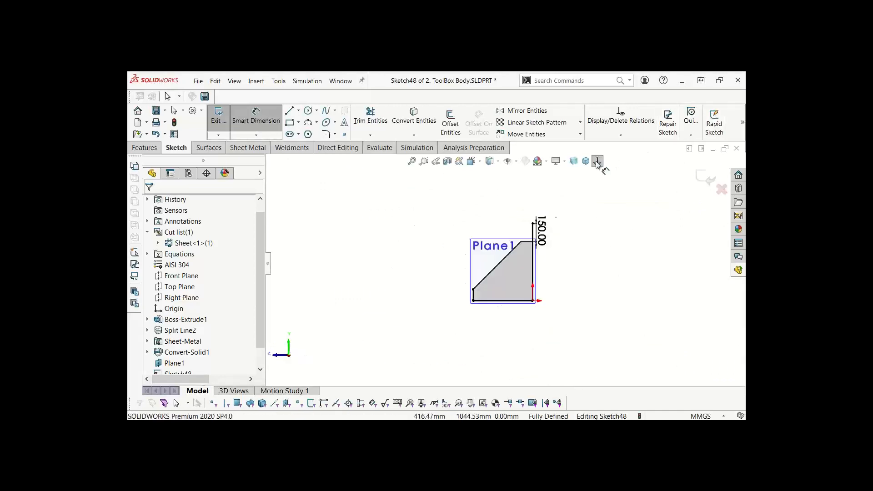
{"action": "scroll", "coordinate": [479, 301], "scroll_direction": "down", "scroll_amount": 5}
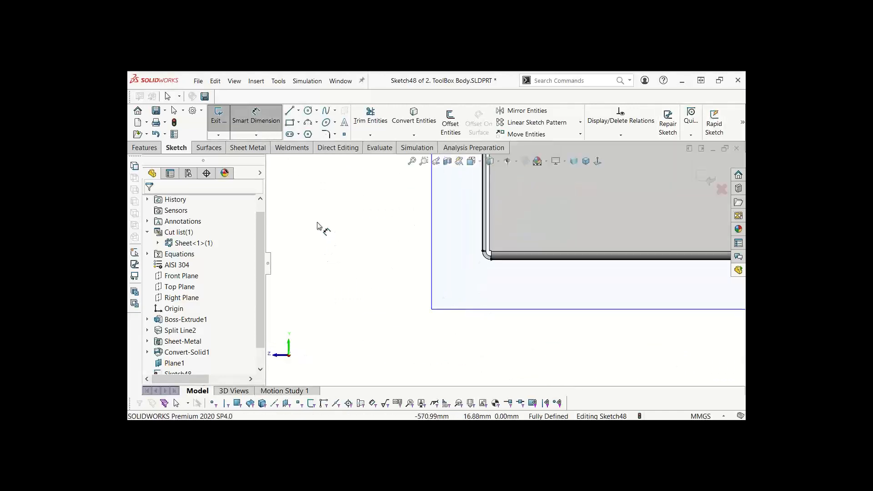
{"action": "left_click", "coordinate": [372, 120]}
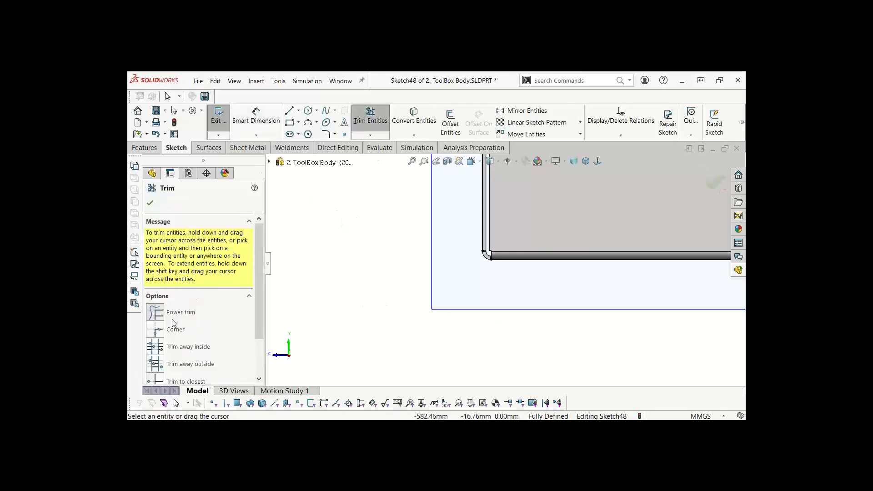
{"action": "left_click", "coordinate": [154, 332]}
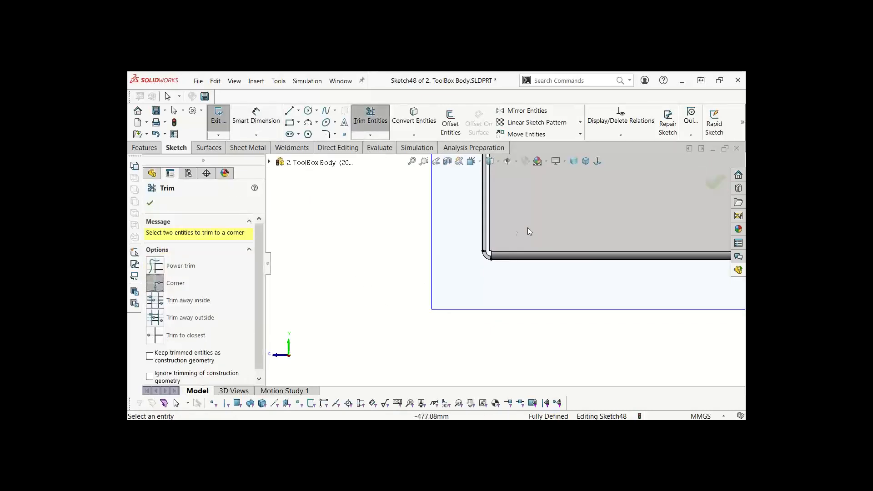
{"action": "scroll", "coordinate": [490, 250], "scroll_direction": "down", "scroll_amount": 3}
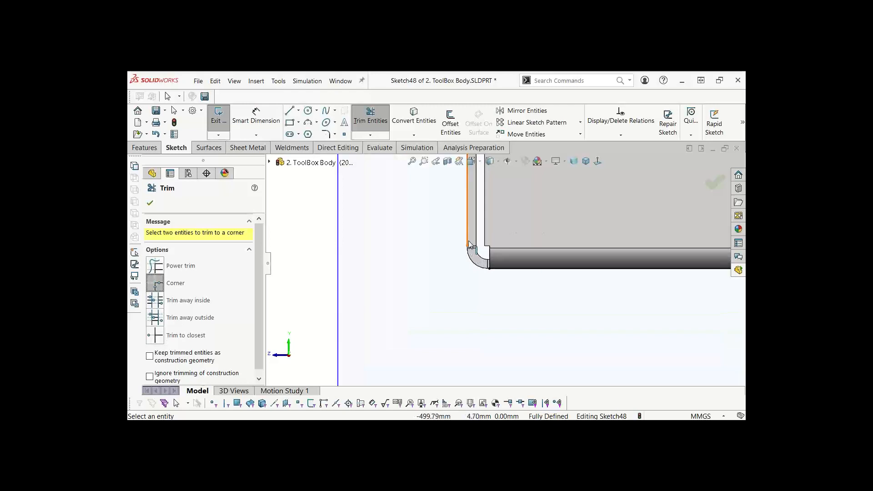
{"action": "left_click", "coordinate": [470, 245]}
{"action": "left_click", "coordinate": [503, 268]}
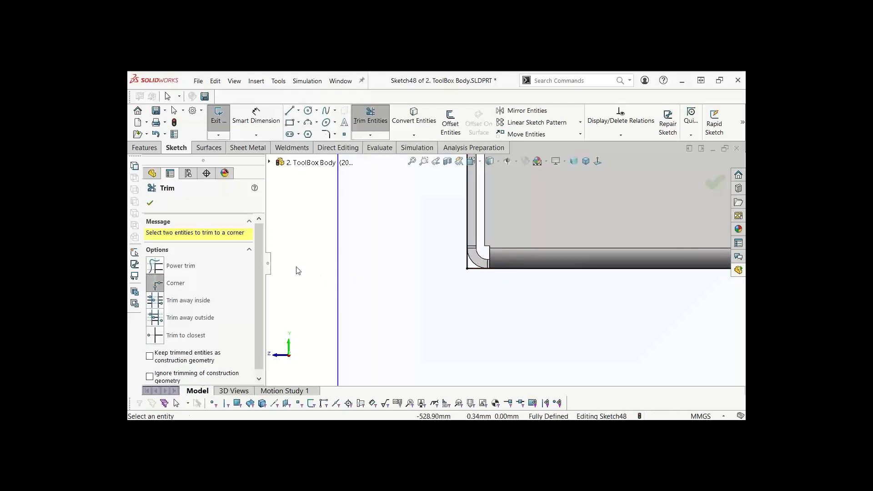
Step: Corner-trim the bottom line and the vertical rear line to a sharp corner, and exit the sketch
{"action": "scroll", "coordinate": [623, 296], "scroll_direction": "up", "scroll_amount": 5}
{"action": "scroll", "coordinate": [560, 356], "scroll_direction": "down", "scroll_amount": 6}
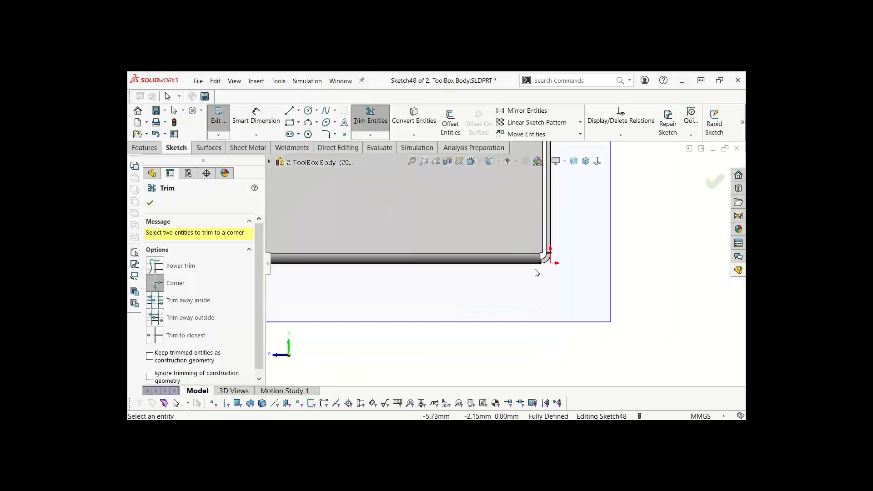
{"action": "left_click", "coordinate": [535, 264]}
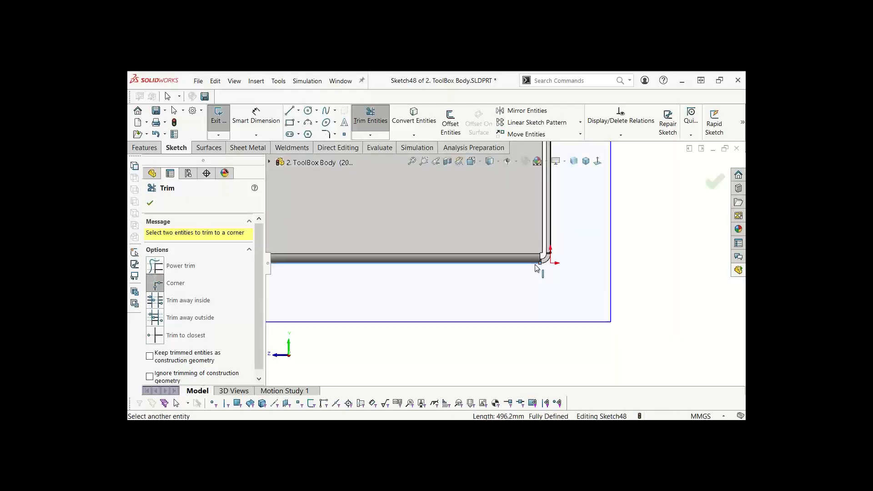
{"action": "left_click", "coordinate": [550, 236]}
{"action": "key", "text": "f"}
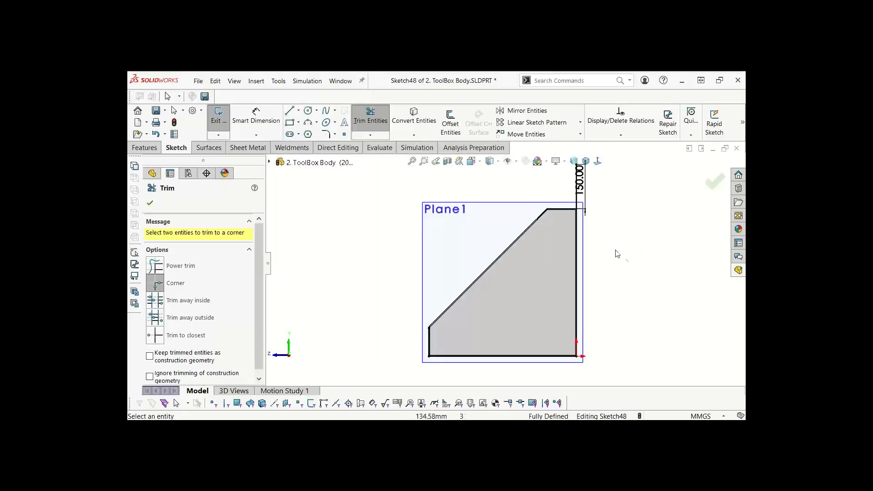
{"action": "left_click", "coordinate": [712, 183]}
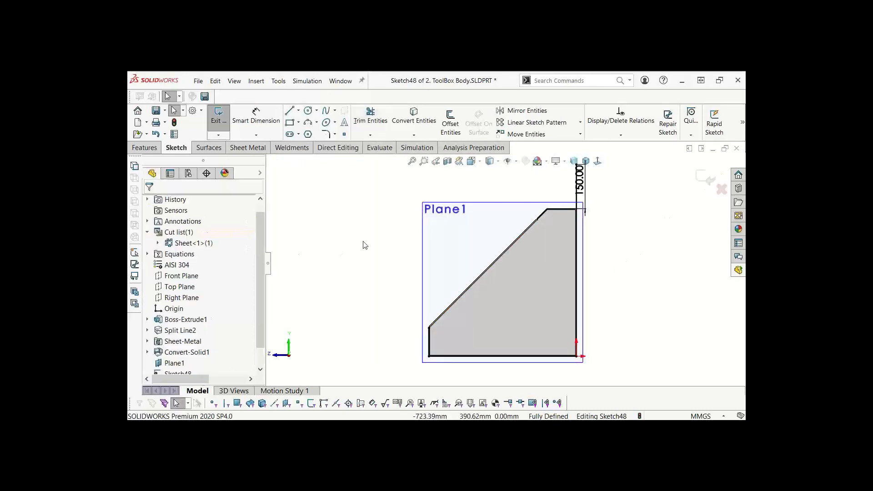
{"action": "key", "text": "ctrl+s"}
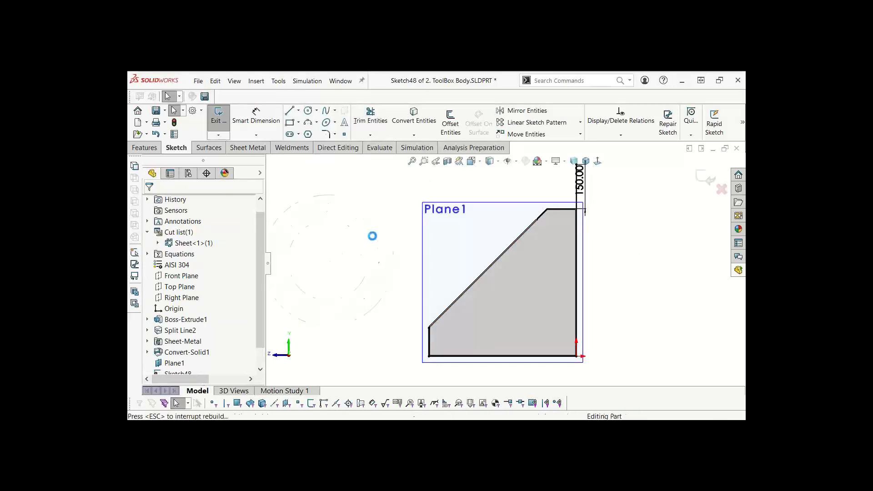
{"action": "key", "text": "ctrl+b"}
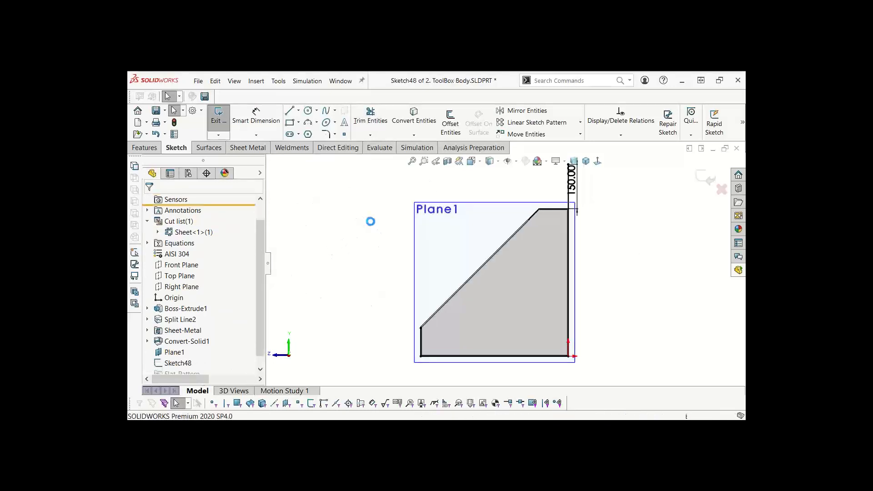
Step: Start a base flange from the divider sketch, overriding the default parameters with 12 Gauge thickness
{"action": "middle_click_drag", "start_coordinate": [556, 274], "coordinate": [536, 314]}
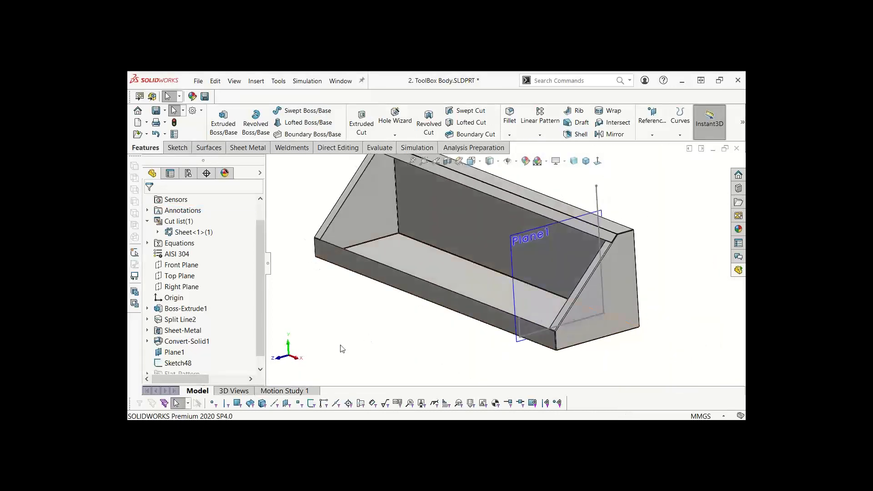
{"action": "left_click", "coordinate": [248, 147]}
{"action": "left_click", "coordinate": [224, 119]}
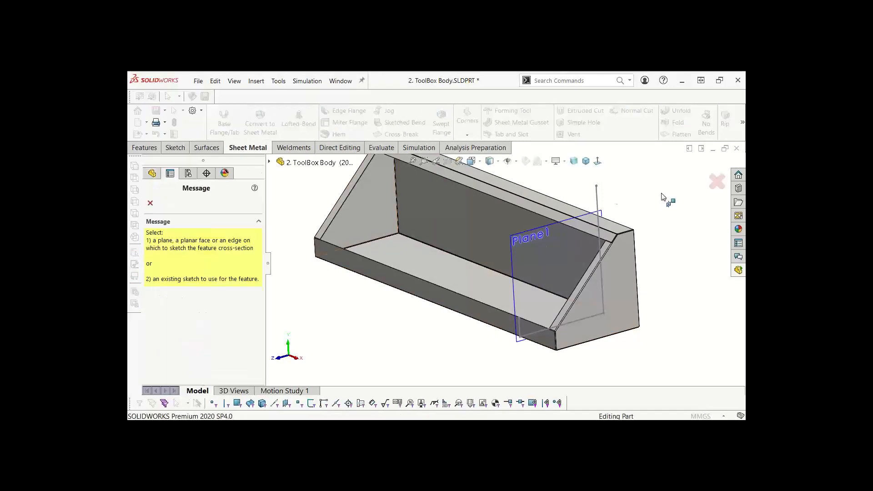
{"action": "left_click", "coordinate": [597, 202]}
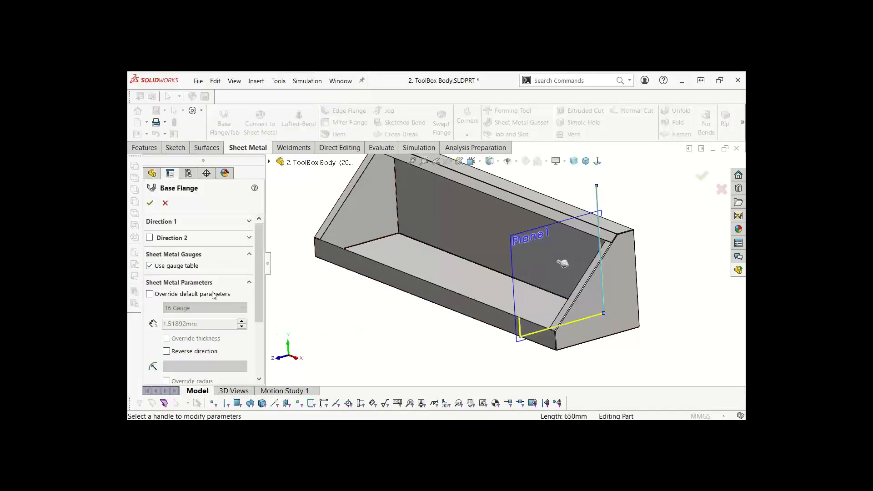
{"action": "left_click", "coordinate": [150, 294]}
{"action": "left_click", "coordinate": [198, 310]}
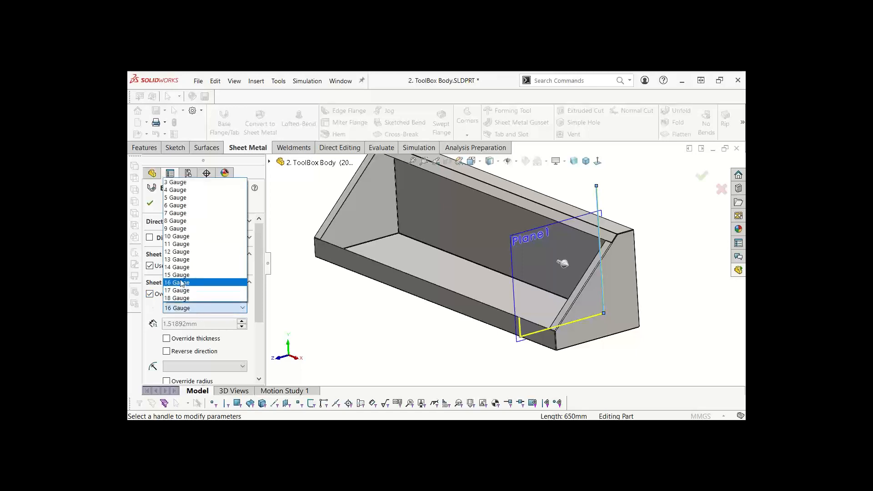
{"action": "left_click", "coordinate": [177, 252]}
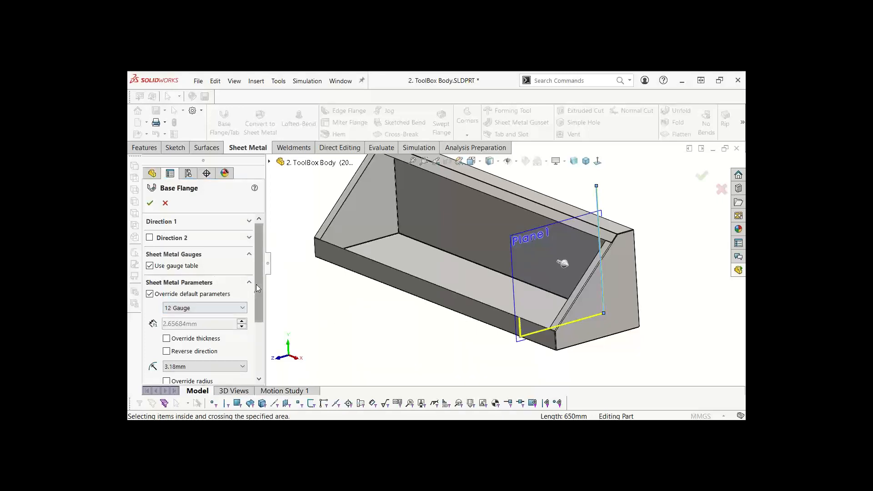
{"action": "left_click_drag", "start_coordinate": [257, 287], "coordinate": [259, 334]}
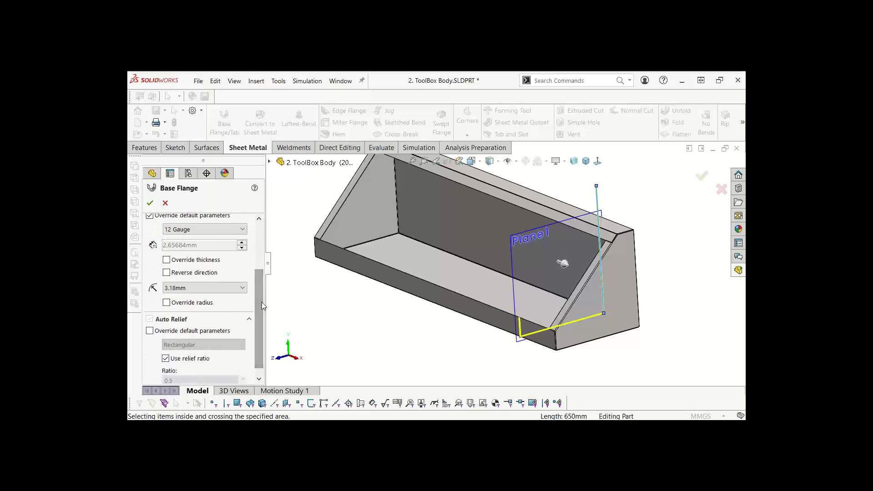
{"action": "left_click_drag", "start_coordinate": [261, 302], "coordinate": [261, 248]}
Step: Set the base flange's Direction 1 to Mid Plane with a depth of 75 mm
{"action": "left_click", "coordinate": [159, 223]}
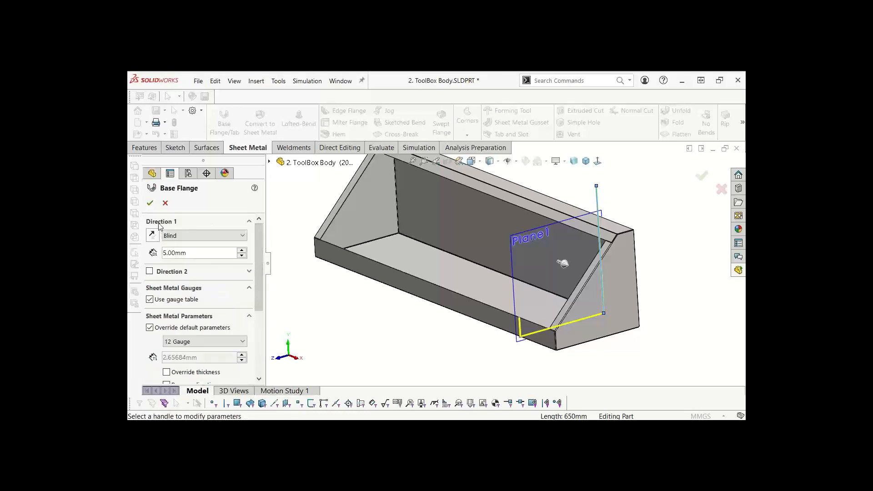
{"action": "type", "text": "75"}
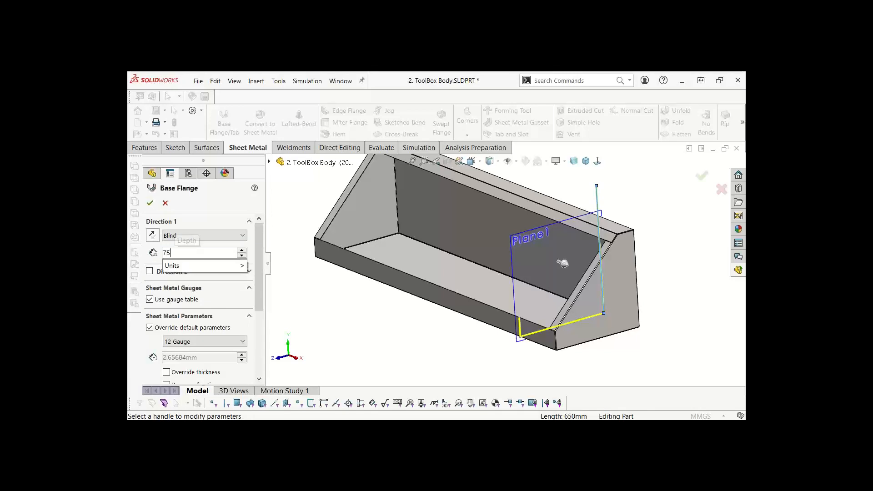
{"action": "key", "text": "Return"}
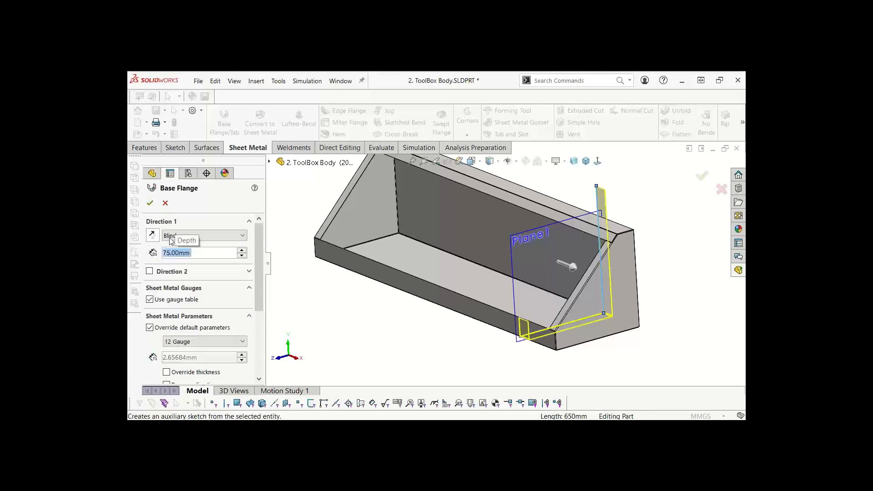
{"action": "left_click", "coordinate": [204, 235]}
{"action": "left_click", "coordinate": [189, 276]}
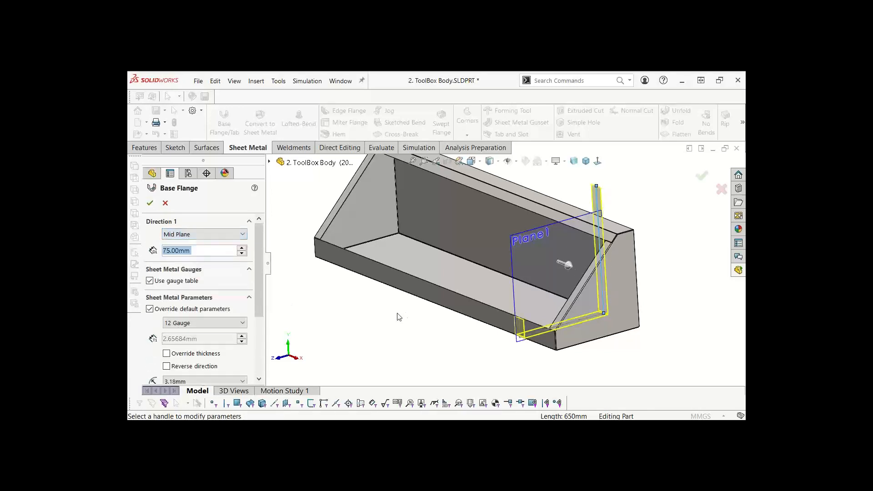
Step: Check the flange preview at the front lower corner, reverse its thickness direction to lie outside the tool box, and accept the base flange
{"action": "key", "text": "f"}
{"action": "middle_click_drag", "start_coordinate": [486, 340], "coordinate": [577, 345]}
{"action": "key", "text": "space"}
{"action": "left_click", "coordinate": [587, 347]}
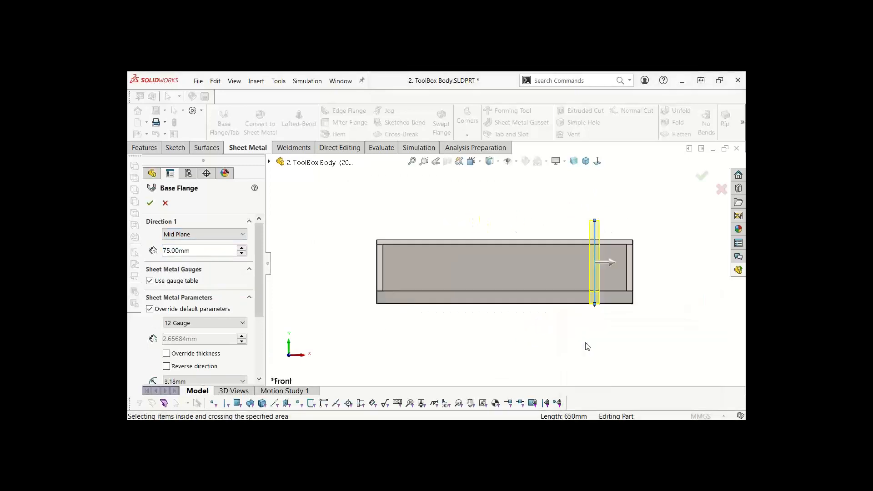
{"action": "key", "text": "space"}
{"action": "left_click", "coordinate": [574, 335]}
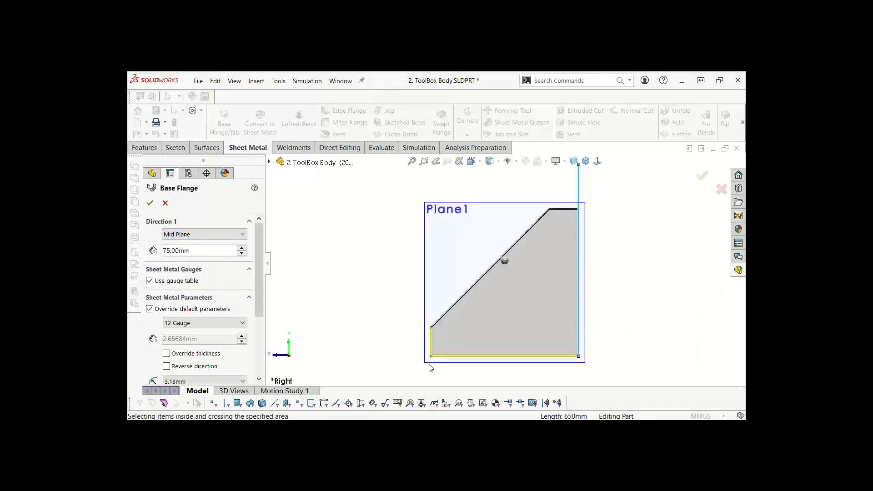
{"action": "scroll", "coordinate": [431, 369], "scroll_direction": "down", "scroll_amount": 5}
{"action": "scroll", "coordinate": [505, 262], "scroll_direction": "down", "scroll_amount": 4}
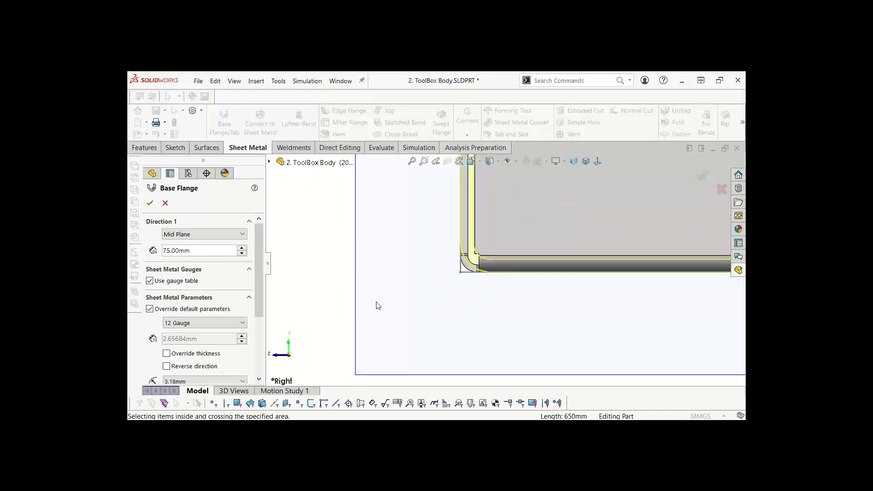
{"action": "scroll", "coordinate": [377, 302], "scroll_direction": "up", "scroll_amount": 3}
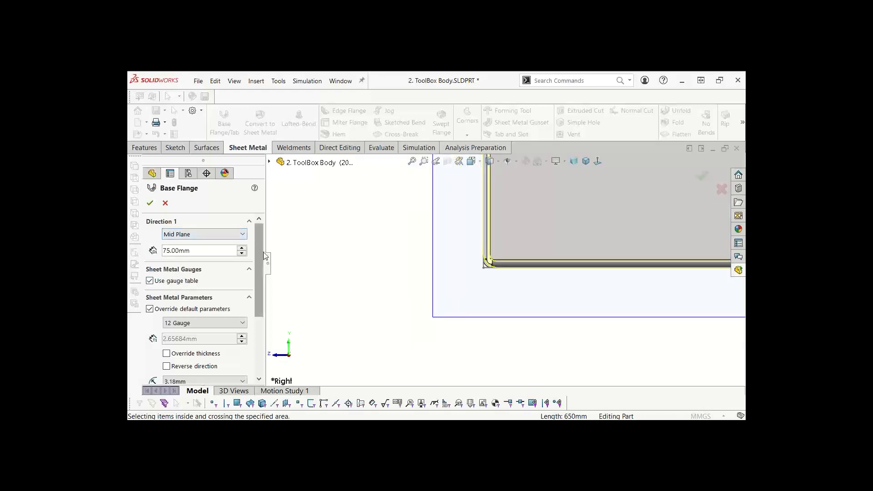
{"action": "scroll", "coordinate": [209, 300], "scroll_direction": "down", "scroll_amount": 1}
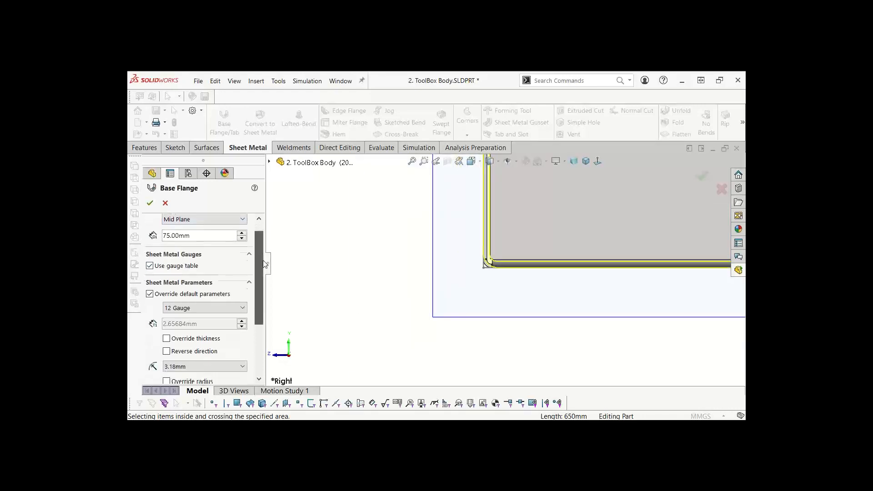
{"action": "left_click", "coordinate": [166, 348]}
{"action": "scroll", "coordinate": [510, 267], "scroll_direction": "down", "scroll_amount": 3}
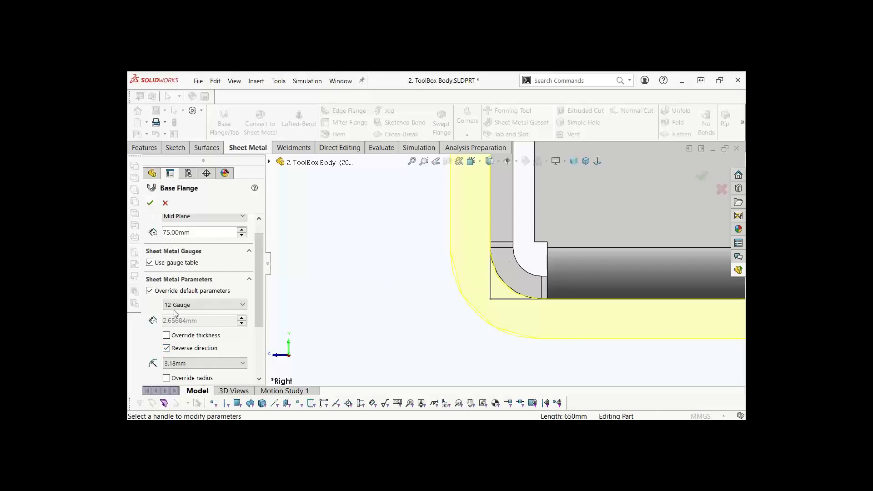
{"action": "left_click", "coordinate": [151, 204]}
Step: Examine the new flange from behind the tool box and highlight both sheet metal bodies in the cut list
{"action": "key", "text": "f"}
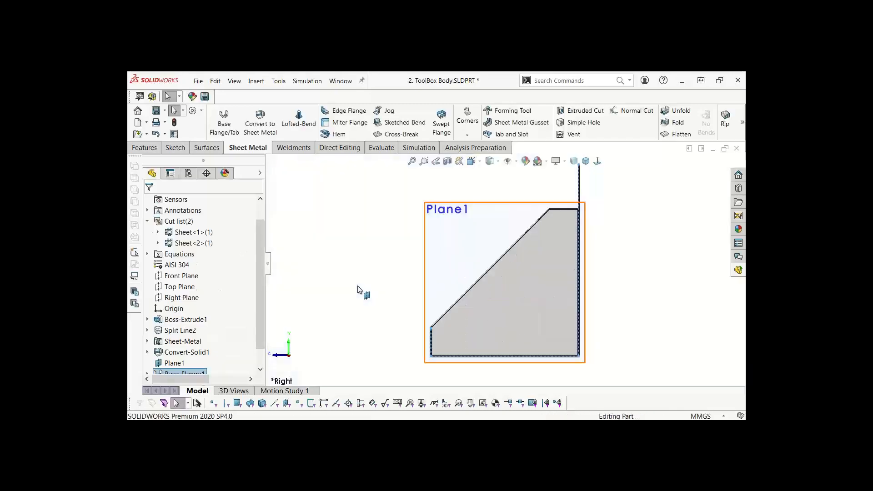
{"action": "middle_click_drag", "start_coordinate": [593, 267], "coordinate": [614, 284]}
{"action": "scroll", "coordinate": [483, 284], "scroll_direction": "up", "scroll_amount": 3}
{"action": "middle_click_drag", "start_coordinate": [534, 271], "coordinate": [651, 273]}
{"action": "left_click", "coordinate": [188, 234]}
{"action": "left_click", "coordinate": [190, 243]}
Step: Hide Plane1
{"action": "scroll", "coordinate": [197, 353], "scroll_direction": "down", "scroll_amount": 1}
{"action": "left_click", "coordinate": [182, 341]}
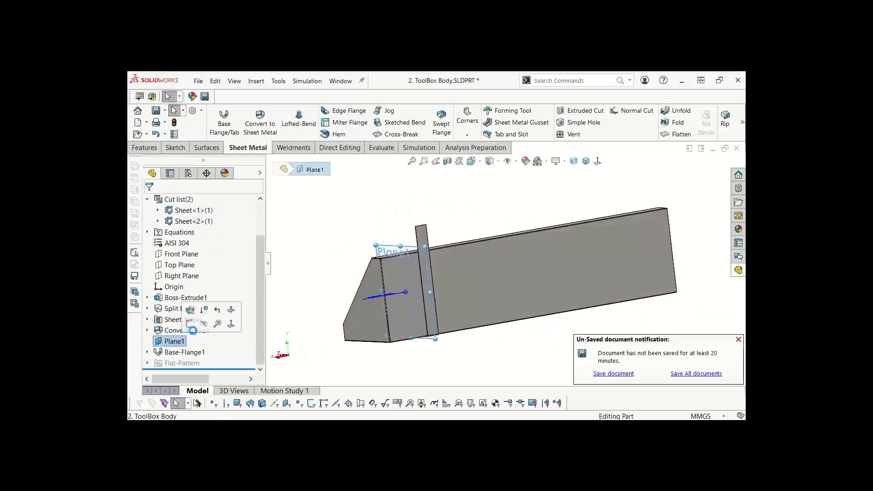
{"action": "left_click", "coordinate": [350, 227]}
Step: Sketch a line about 75 mm long across the strap's outer back face, beside the tool box's upper rear bend
{"action": "scroll", "coordinate": [509, 255], "scroll_direction": "down", "scroll_amount": 4}
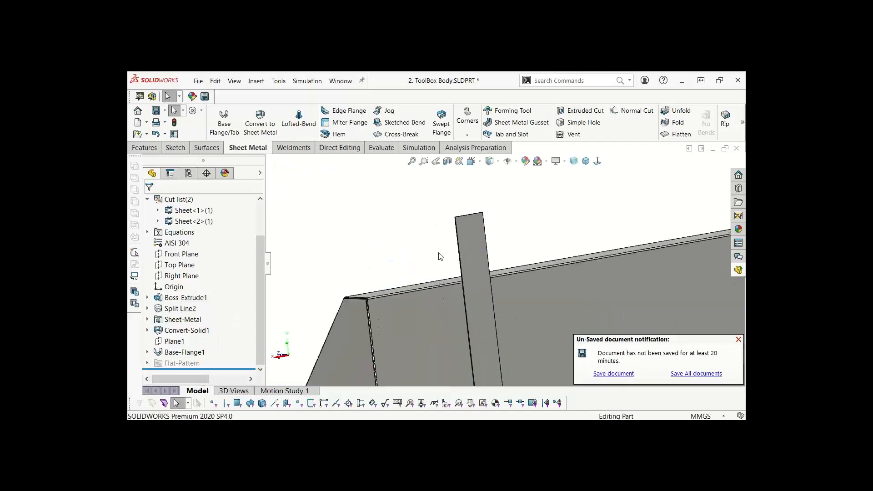
{"action": "left_click", "coordinate": [508, 255]}
{"action": "left_click", "coordinate": [550, 230]}
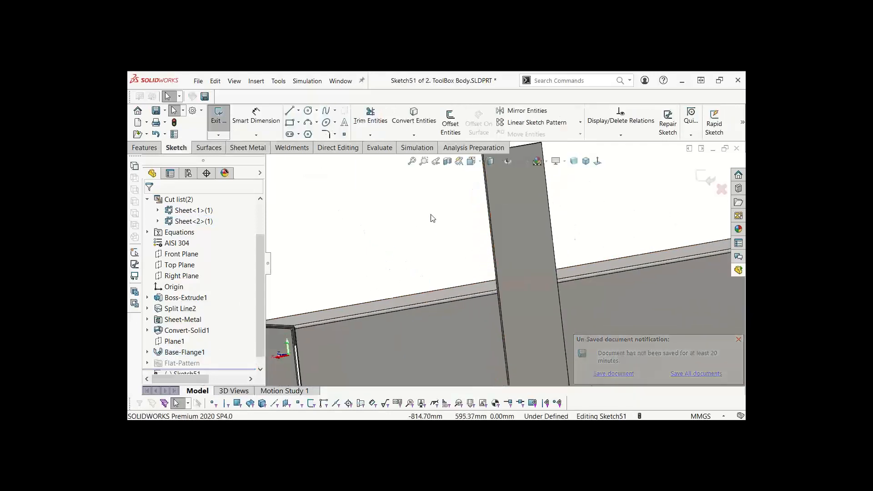
{"action": "left_click", "coordinate": [289, 115]}
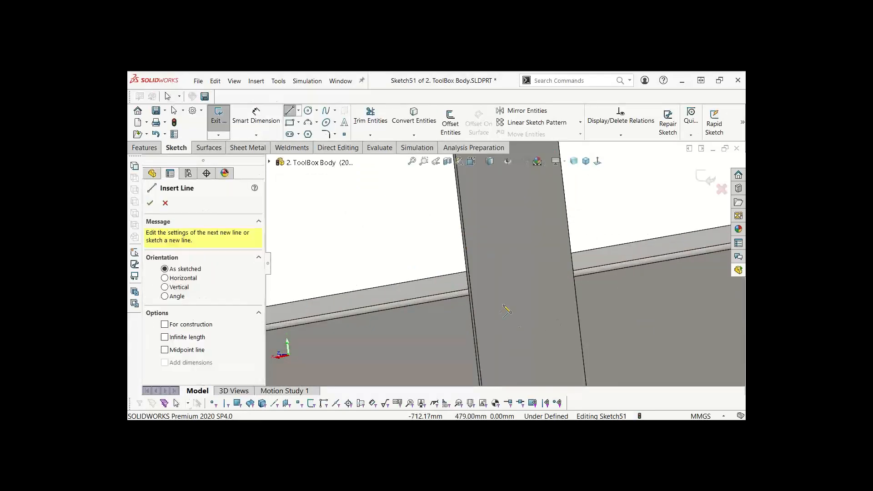
{"action": "left_click", "coordinate": [471, 292]}
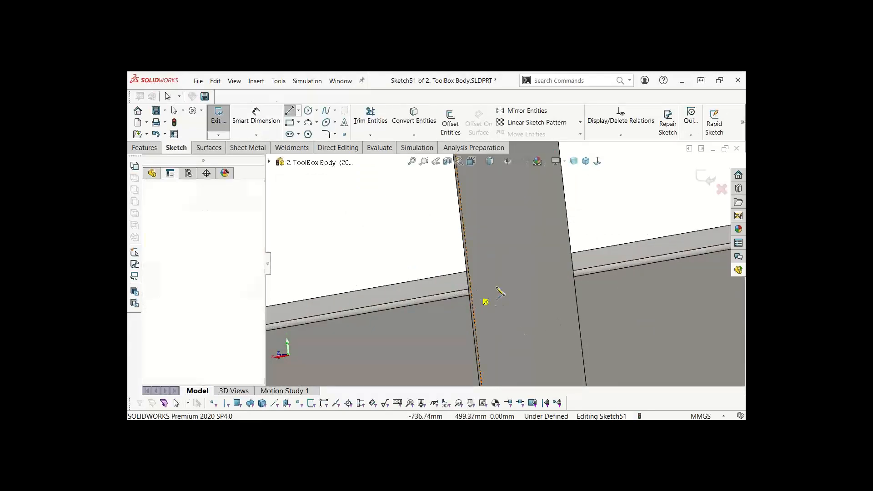
{"action": "left_click", "coordinate": [574, 274]}
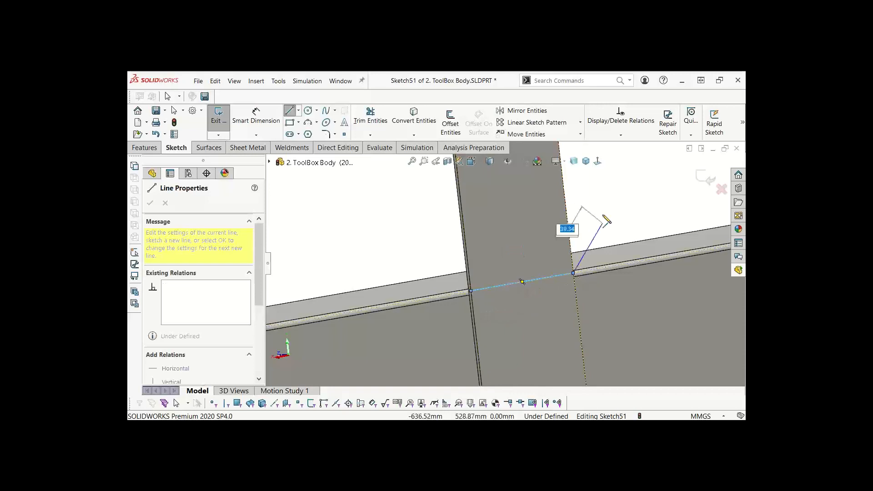
{"action": "key", "text": "Escape"}
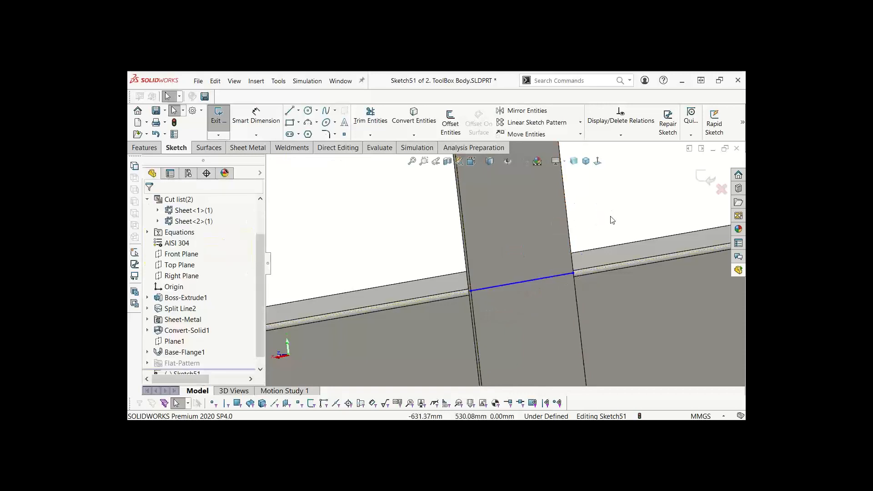
Step: Make the sketched line collinear with the tool box's upper rear bend edge and exit the sketch
{"action": "left_click", "coordinate": [496, 287]}
{"action": "left_click", "coordinate": [456, 291], "text": "ctrl"}
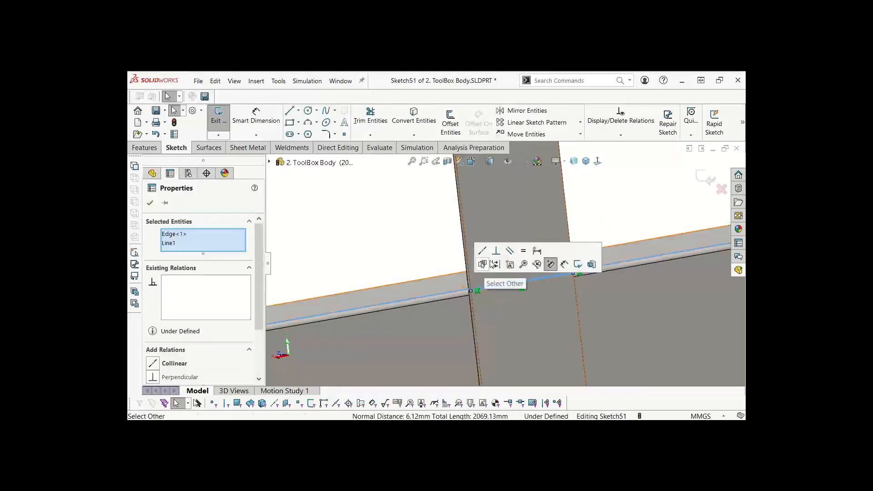
{"action": "left_click", "coordinate": [487, 257]}
{"action": "double_click", "coordinate": [395, 250]}
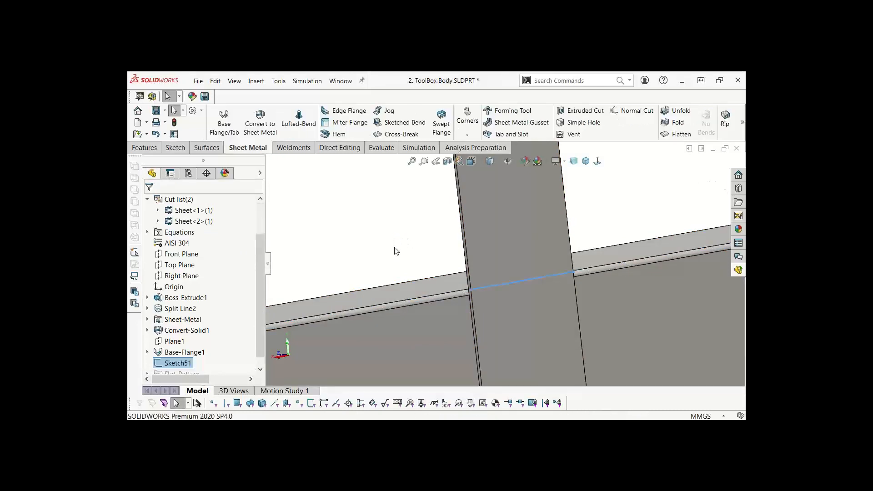
Step: Start a Jog from the bend line sketch, using the strap face below the line as the fixed face
{"action": "key", "text": "f"}
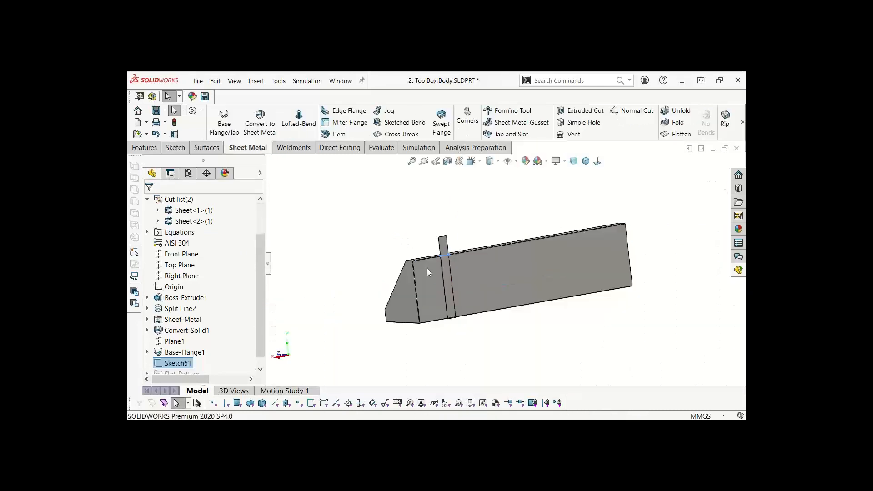
{"action": "scroll", "coordinate": [432, 257], "scroll_direction": "down", "scroll_amount": 5}
{"action": "left_click", "coordinate": [384, 226]}
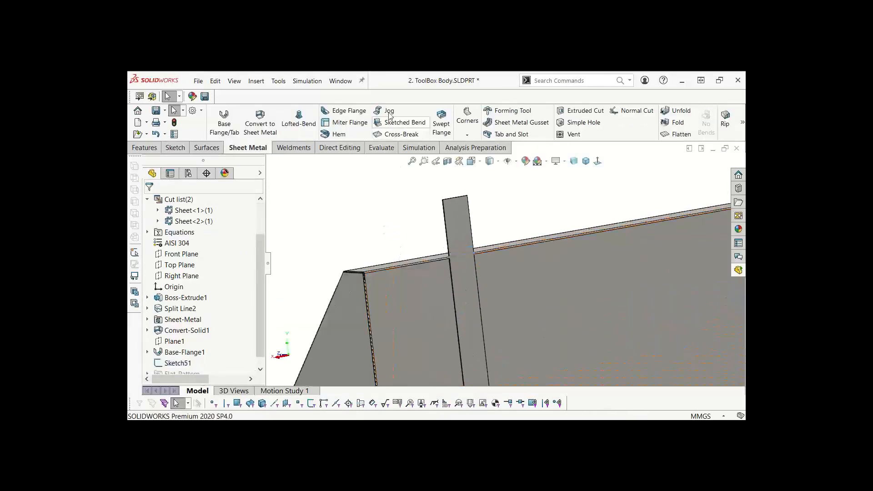
{"action": "left_click", "coordinate": [401, 122]}
{"action": "left_click", "coordinate": [462, 253]}
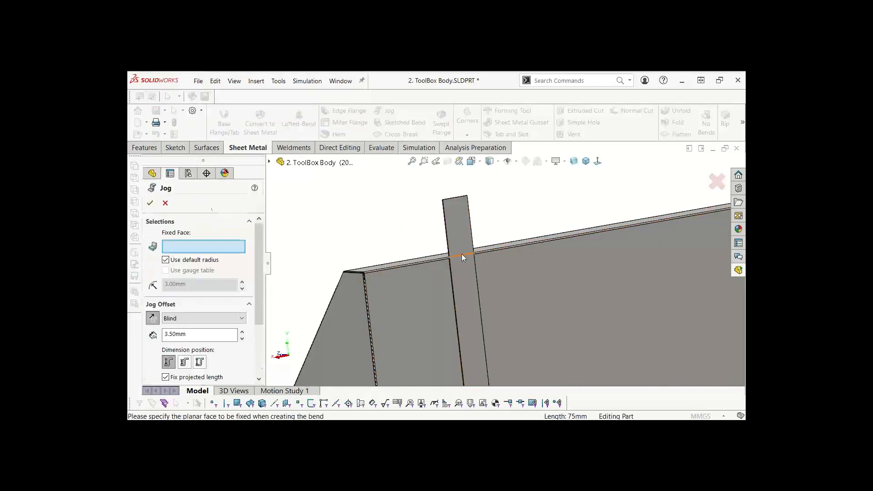
{"action": "left_click", "coordinate": [455, 262]}
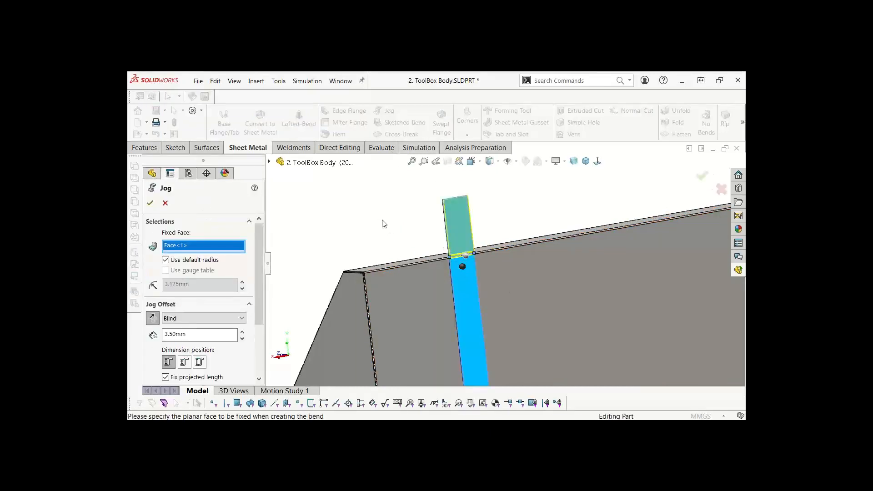
Step: Check the jog preview in the Right view and reverse the offset direction toward the front of the tool box
{"action": "key", "text": "space"}
{"action": "left_click", "coordinate": [440, 278]}
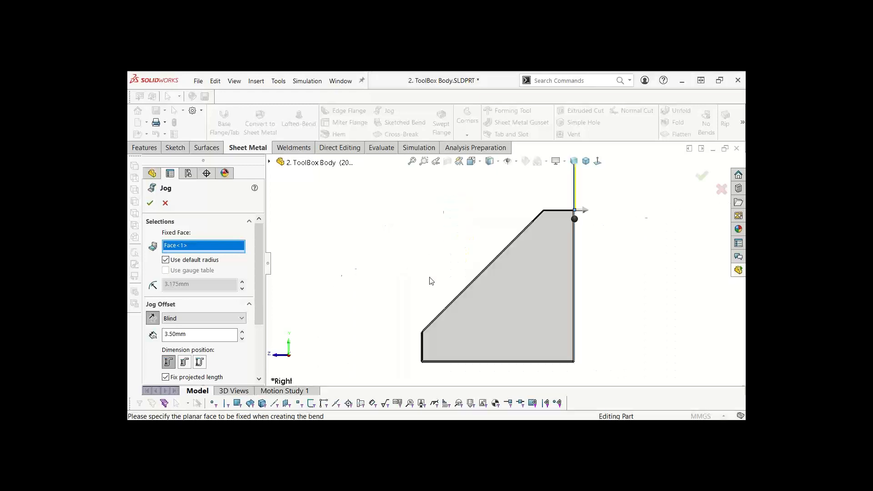
{"action": "scroll", "coordinate": [575, 268], "scroll_direction": "down", "scroll_amount": 5}
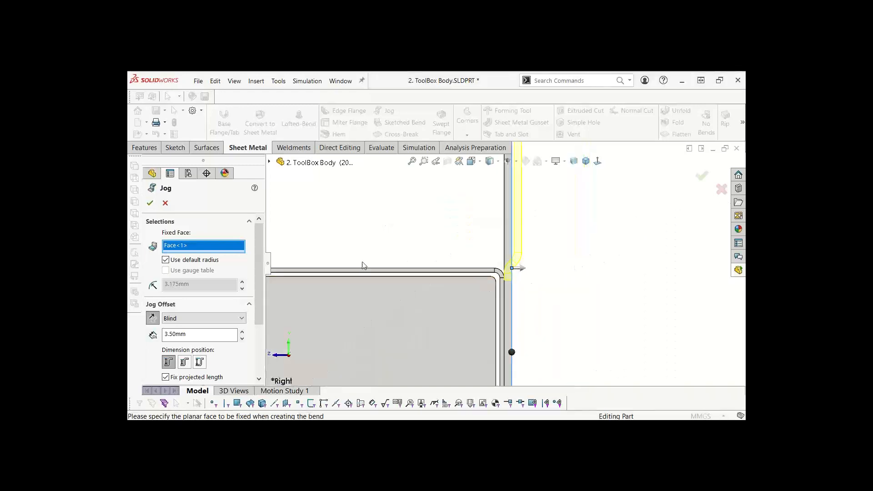
{"action": "left_click", "coordinate": [152, 318]}
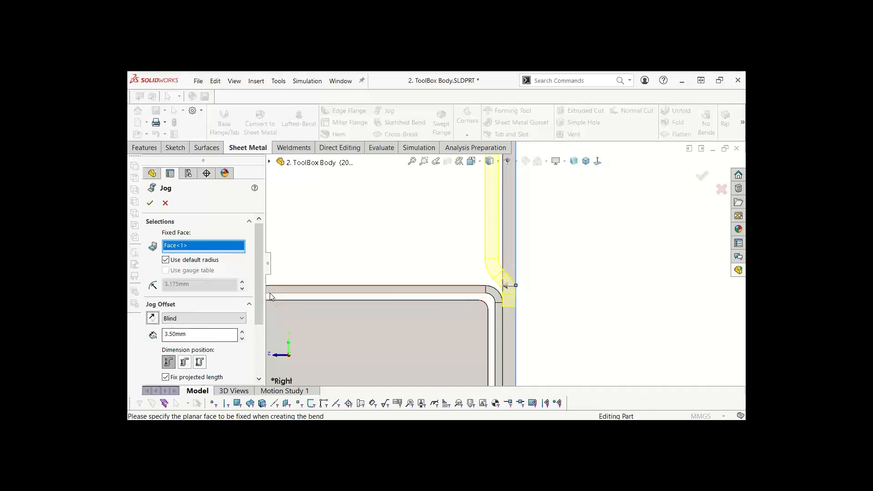
Step: Set the jog offset to 4 mm, keeping the projected length fixed and the 45-degree angle, and accept the jog
{"action": "left_click_drag", "start_coordinate": [259, 293], "coordinate": [263, 329]}
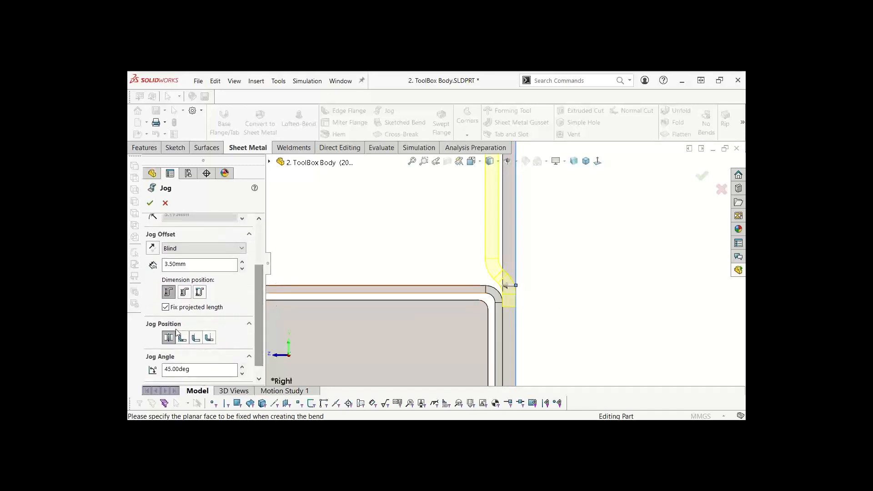
{"action": "left_click", "coordinate": [166, 307]}
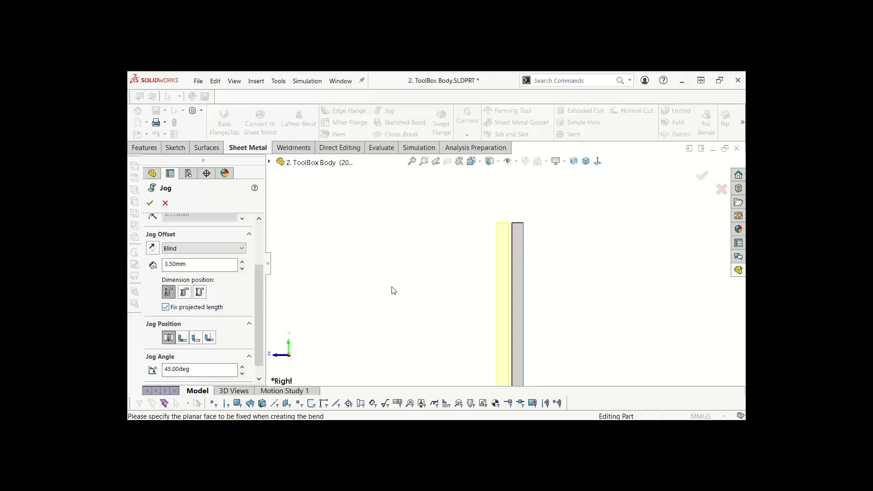
{"action": "scroll", "coordinate": [563, 276], "scroll_direction": "down", "scroll_amount": 5}
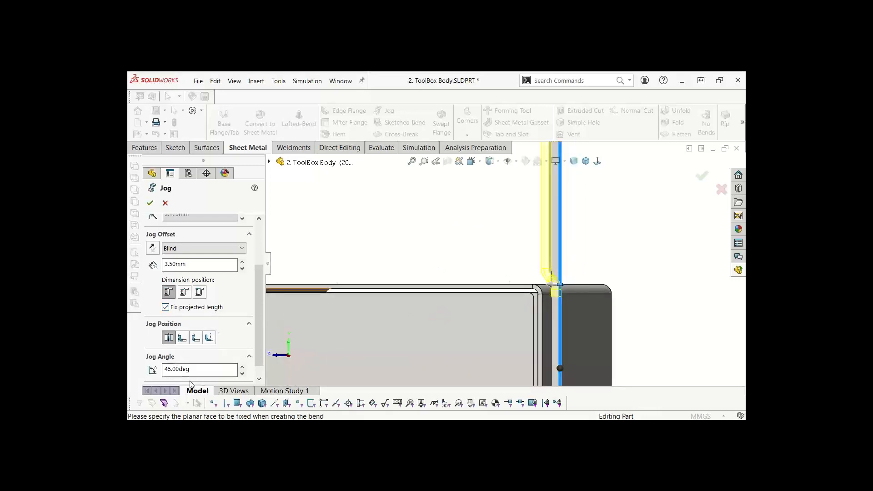
{"action": "double_click", "coordinate": [161, 264]}
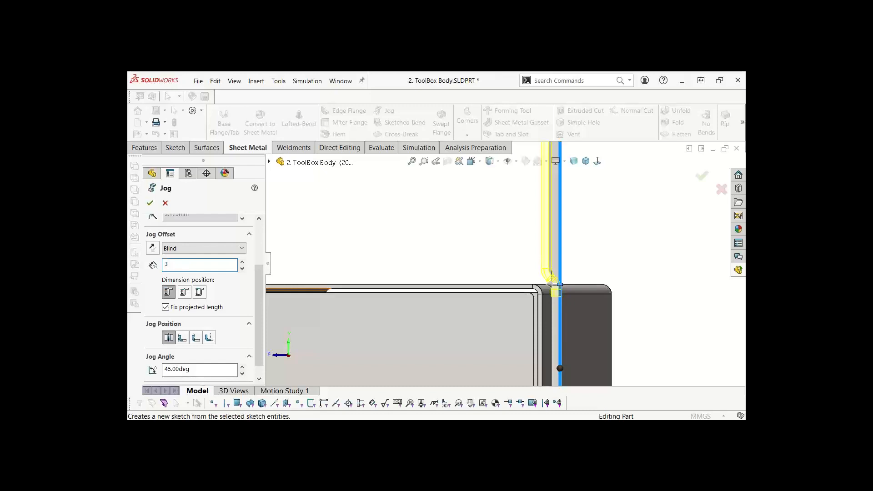
{"action": "type", "text": "4.00mm"}
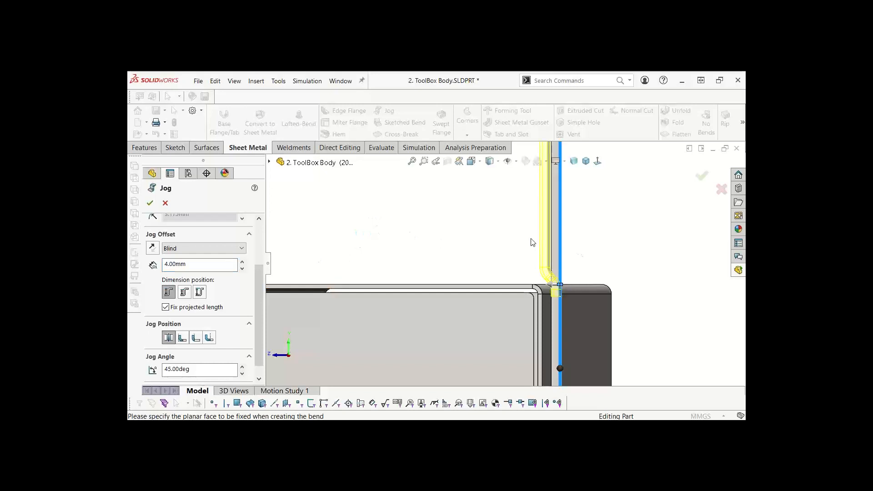
{"action": "scroll", "coordinate": [533, 242], "scroll_direction": "down", "scroll_amount": 3}
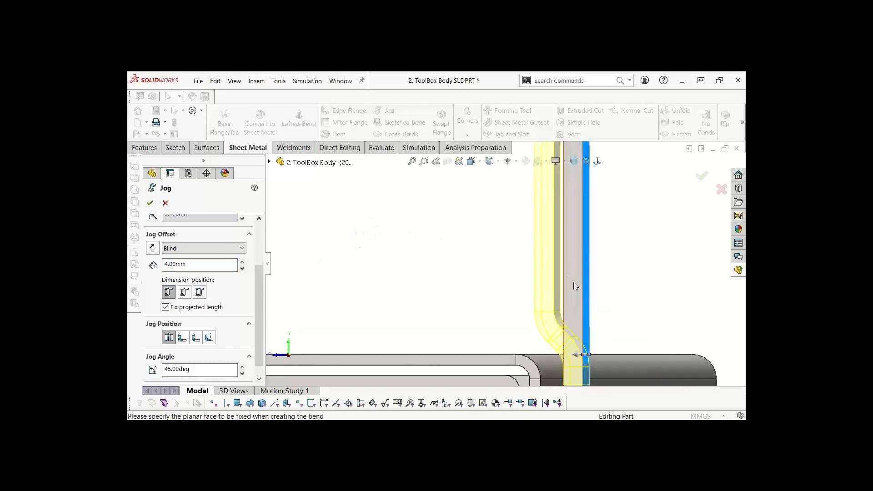
{"action": "left_click", "coordinate": [150, 204]}
Step: Run Interference Detection on the bodies of the tool box part, then close the check
{"action": "middle_click_drag", "start_coordinate": [590, 248], "coordinate": [532, 220]}
{"action": "scroll", "coordinate": [613, 257], "scroll_direction": "up", "scroll_amount": 5}
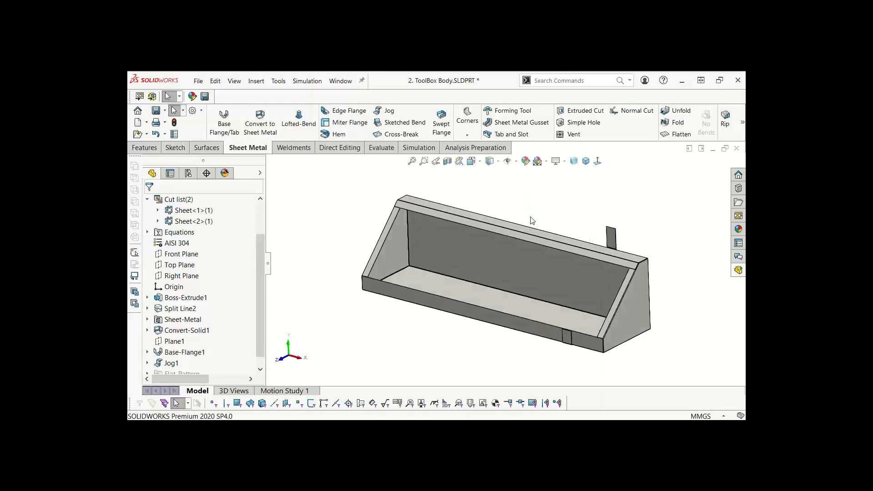
{"action": "left_click", "coordinate": [381, 147]}
{"action": "left_click", "coordinate": [269, 124]}
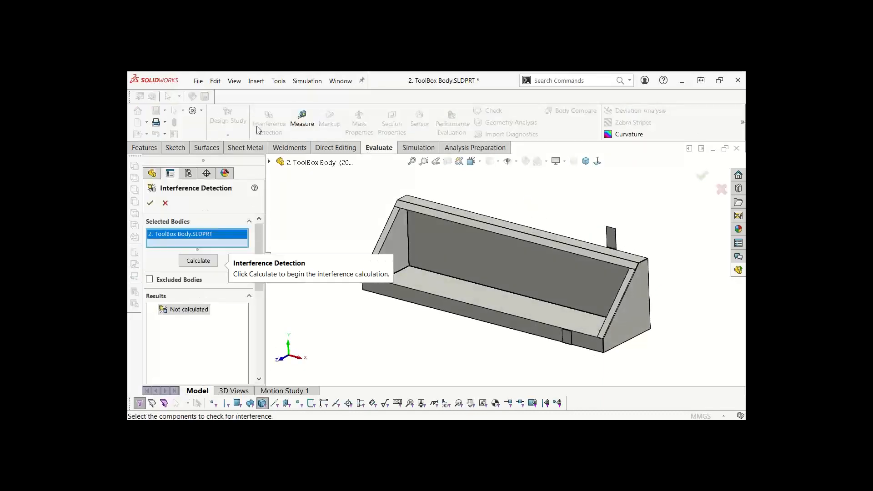
{"action": "left_click", "coordinate": [171, 205]}
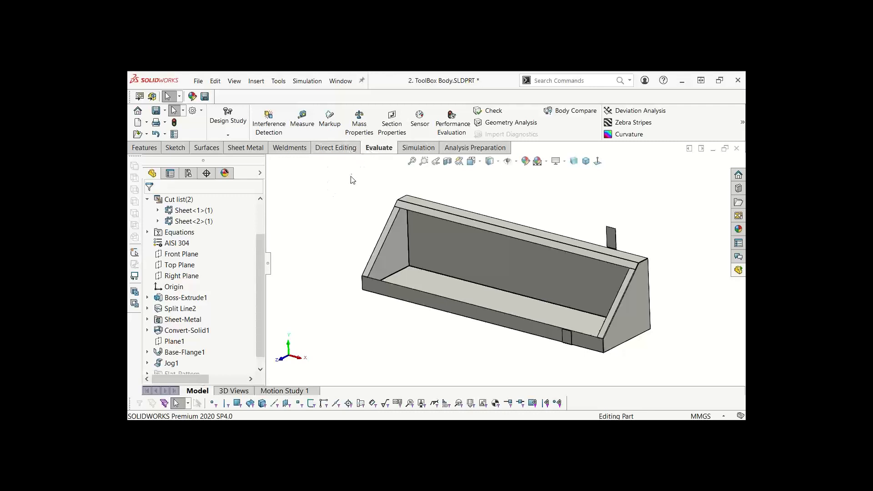
{"action": "left_click", "coordinate": [269, 121]}
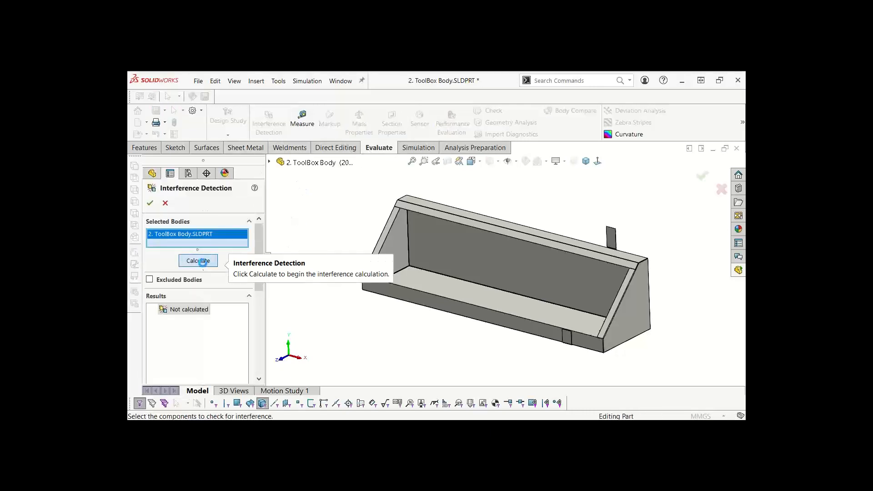
{"action": "left_click", "coordinate": [202, 264]}
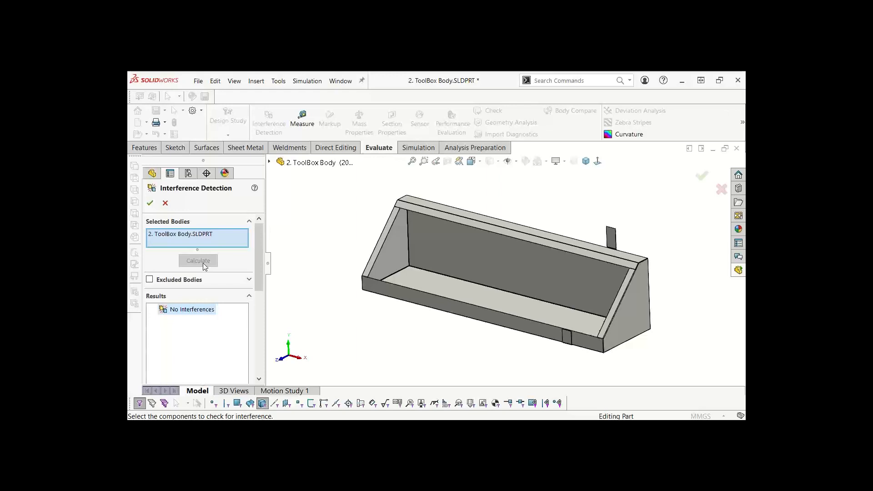
{"action": "middle_click_drag", "start_coordinate": [557, 273], "coordinate": [528, 250]}
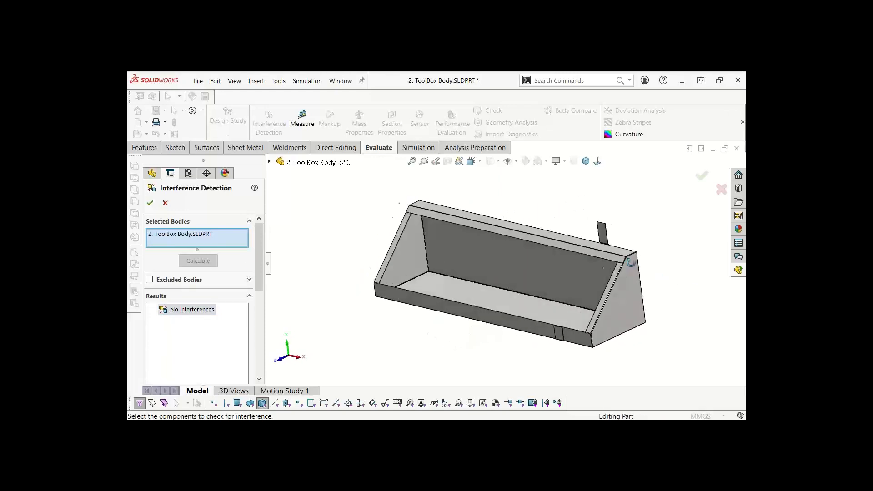
{"action": "left_click", "coordinate": [165, 203]}
Step: Start a Hole Wizard feature and place two hole positions, one above the other, on the strap's upper front face
{"action": "middle_click_drag", "start_coordinate": [343, 230], "coordinate": [607, 232]}
{"action": "scroll", "coordinate": [562, 258], "scroll_direction": "down", "scroll_amount": 5}
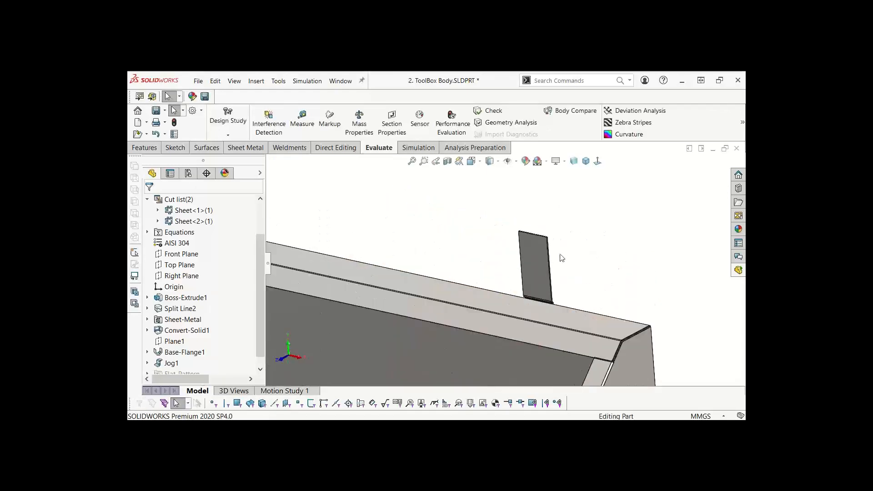
{"action": "scroll", "coordinate": [527, 271], "scroll_direction": "down", "scroll_amount": 3}
{"action": "scroll", "coordinate": [574, 313], "scroll_direction": "down", "scroll_amount": 2}
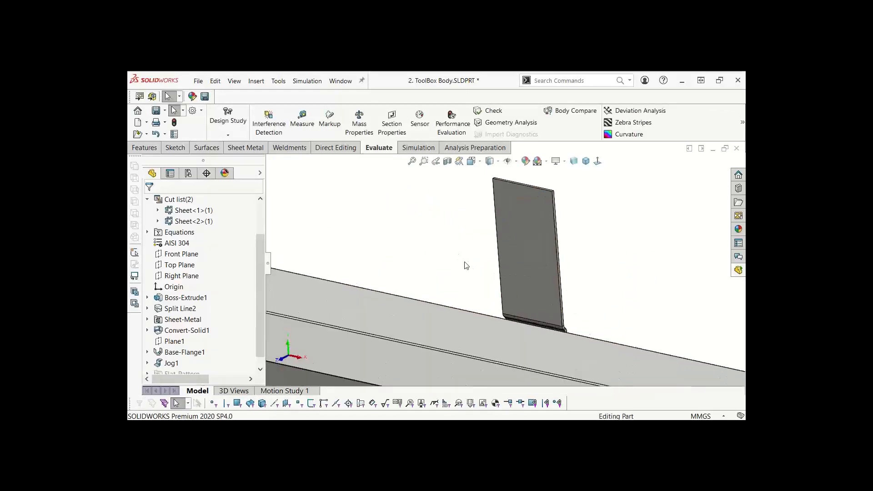
{"action": "left_click", "coordinate": [244, 147]}
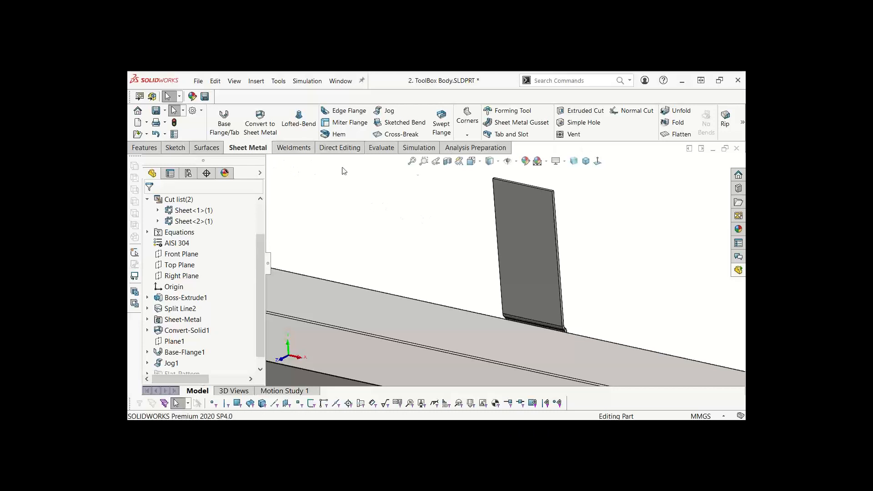
{"action": "left_click", "coordinate": [144, 147]}
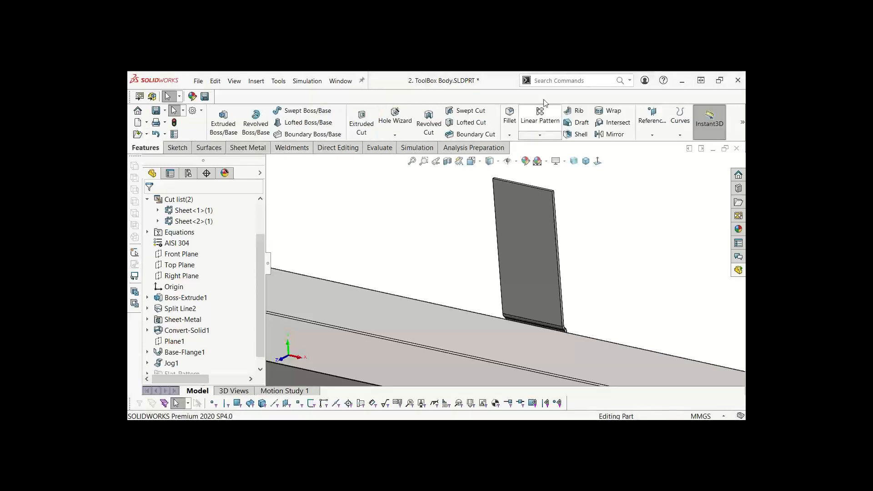
{"action": "left_click", "coordinate": [395, 117]}
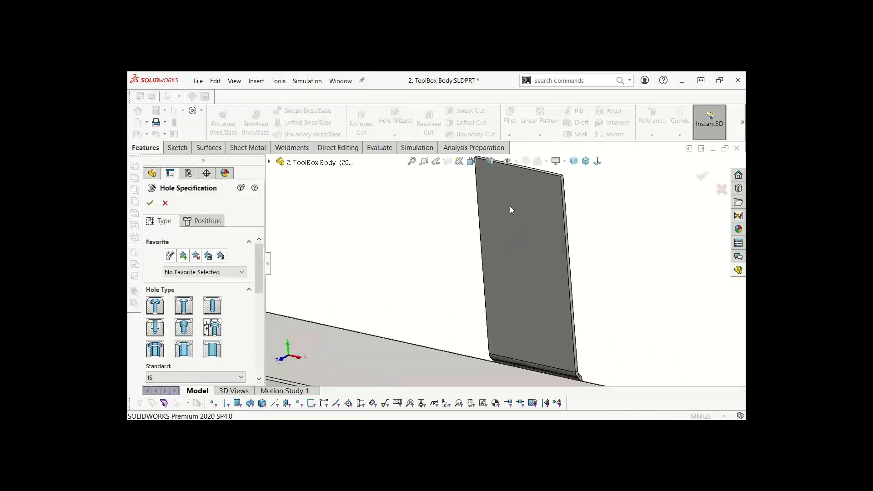
{"action": "scroll", "coordinate": [509, 206], "scroll_direction": "down", "scroll_amount": 3}
{"action": "left_click", "coordinate": [203, 221]}
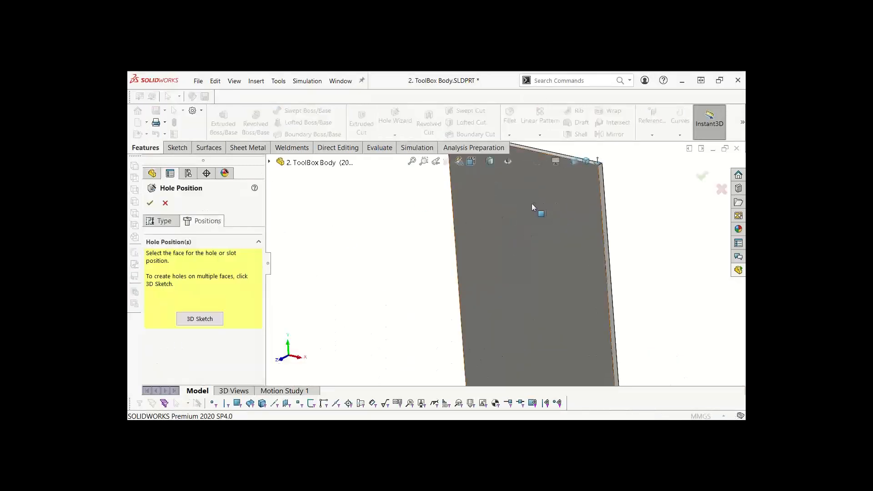
{"action": "left_click", "coordinate": [531, 204]}
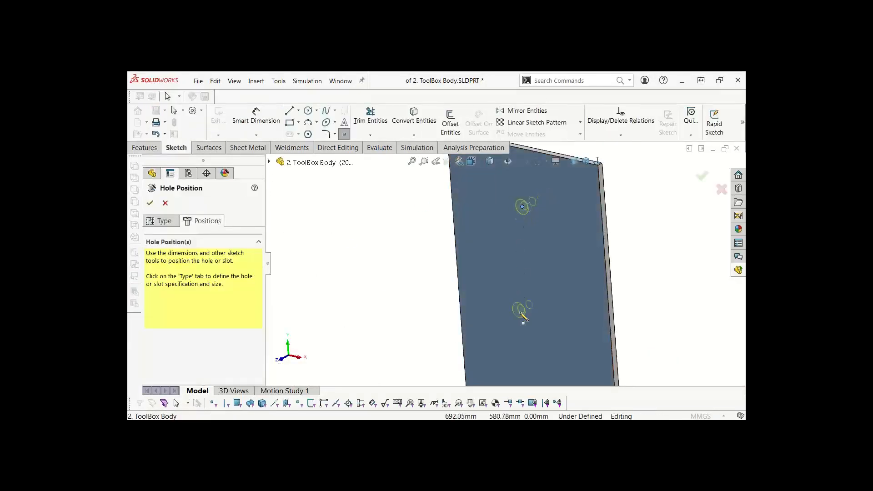
{"action": "scroll", "coordinate": [528, 312], "scroll_direction": "up", "scroll_amount": 2}
{"action": "left_click", "coordinate": [523, 328]}
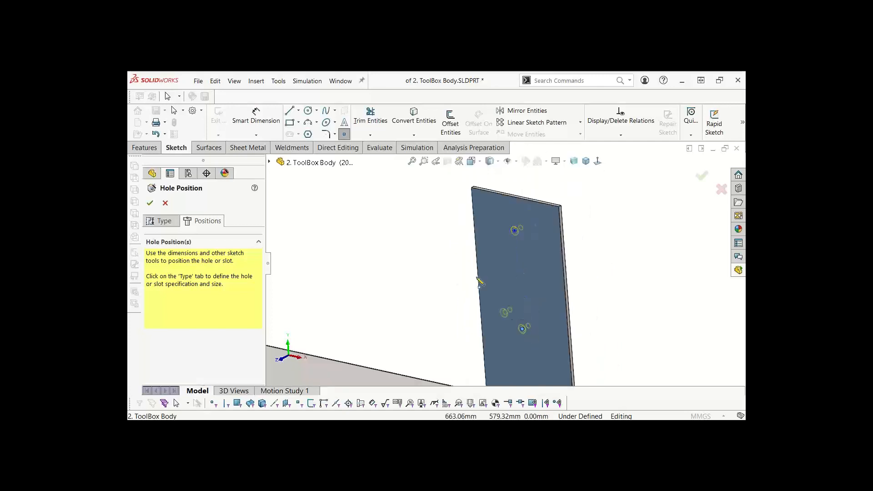
Step: Set the size of the two flat head screw holes to M8
{"action": "left_click", "coordinate": [165, 221]}
{"action": "left_click", "coordinate": [212, 223]}
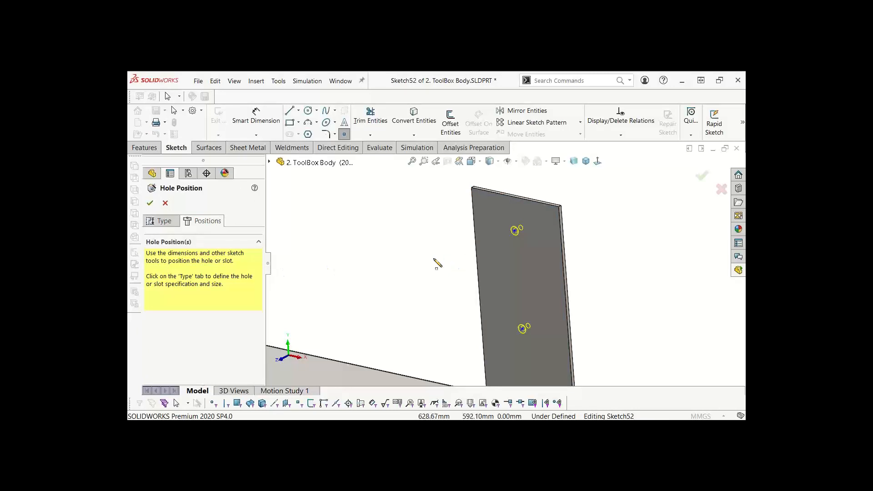
{"action": "left_click", "coordinate": [165, 221]}
{"action": "scroll", "coordinate": [260, 321], "scroll_direction": "down", "scroll_amount": 5}
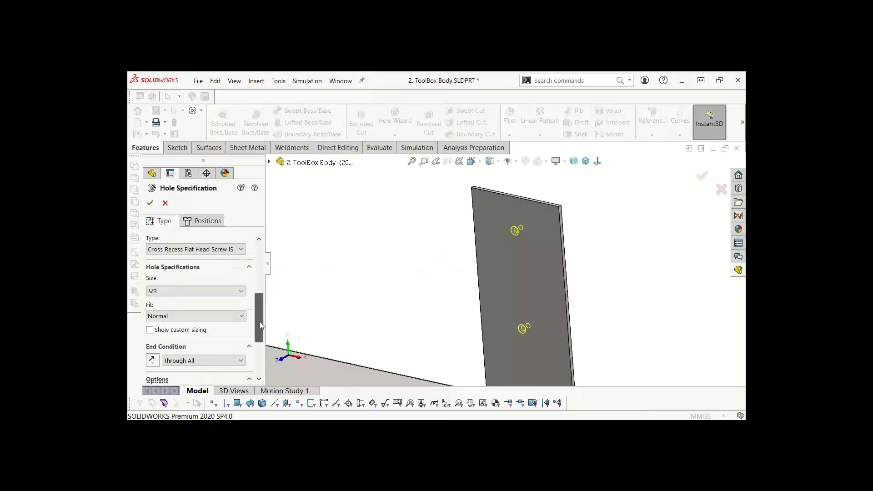
{"action": "left_click", "coordinate": [196, 269]}
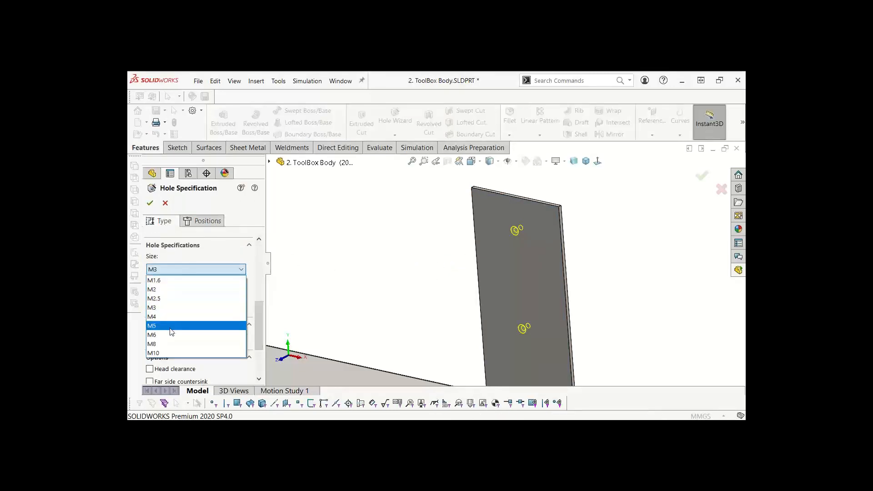
{"action": "left_click", "coordinate": [171, 344]}
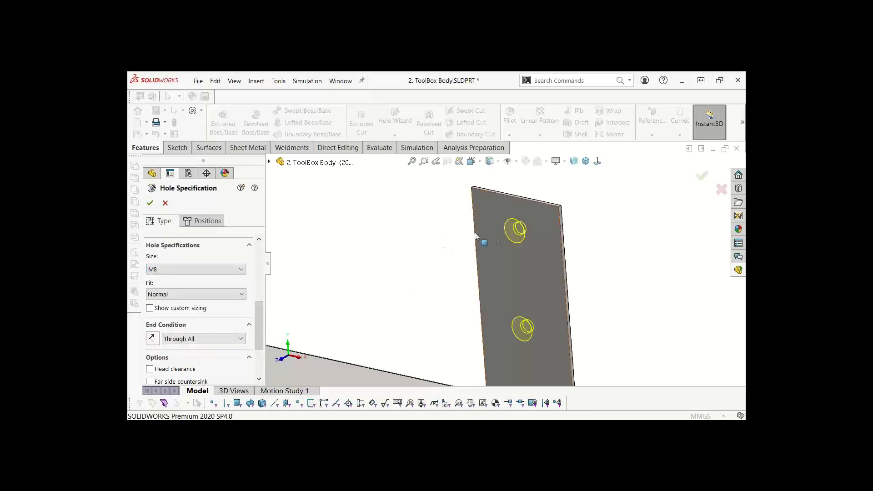
Step: View the strap face straight on and open the line tool choices in the hole position sketch
{"action": "key", "text": "space"}
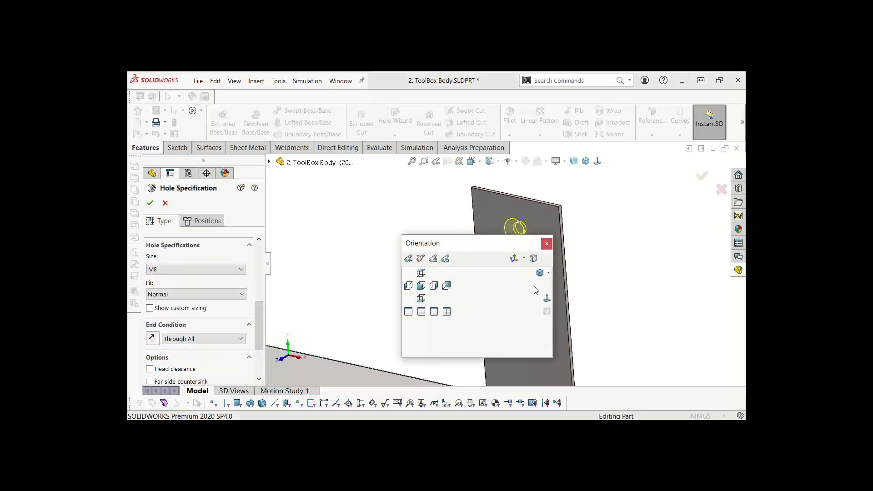
{"action": "left_click", "coordinate": [546, 299]}
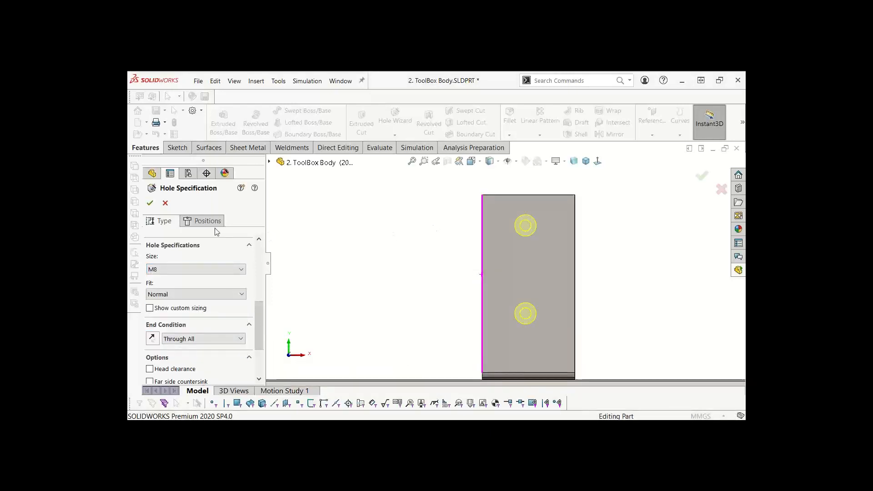
{"action": "left_click", "coordinate": [299, 110]}
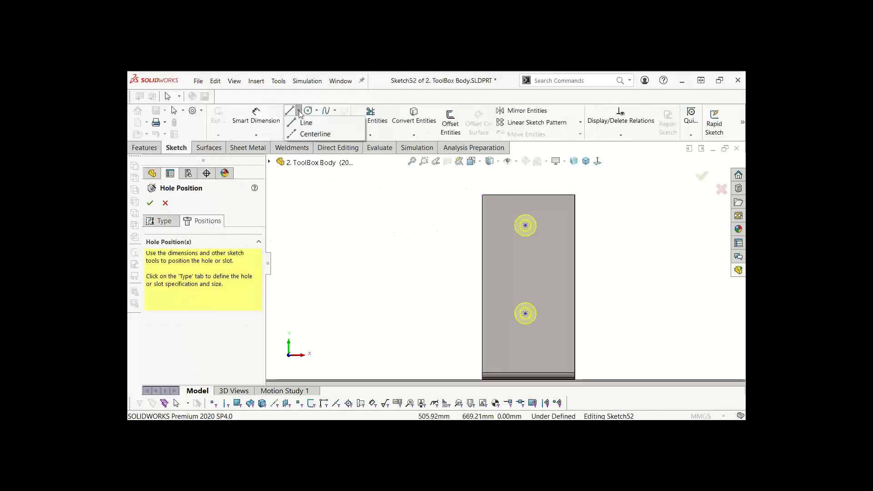
Step: Sketch a vertical centerline from the midpoint of the bracket face's top edge down past the lower hole
{"action": "left_click", "coordinate": [308, 135]}
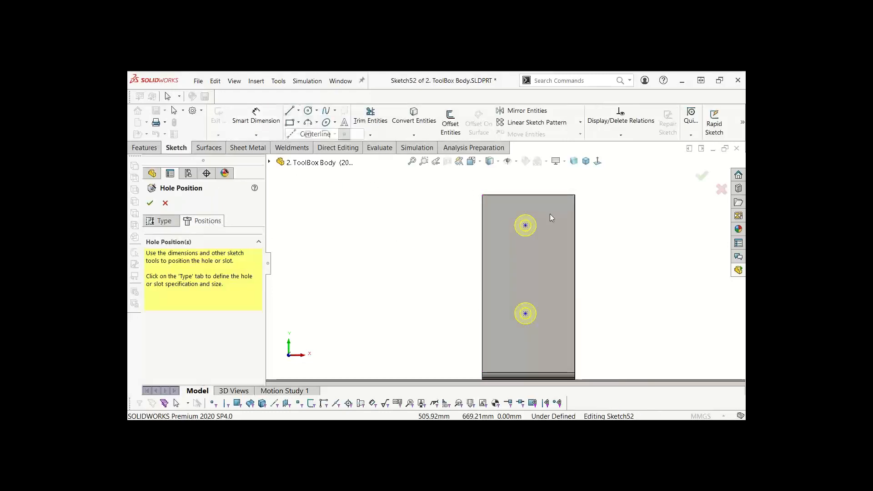
{"action": "left_click", "coordinate": [528, 194]}
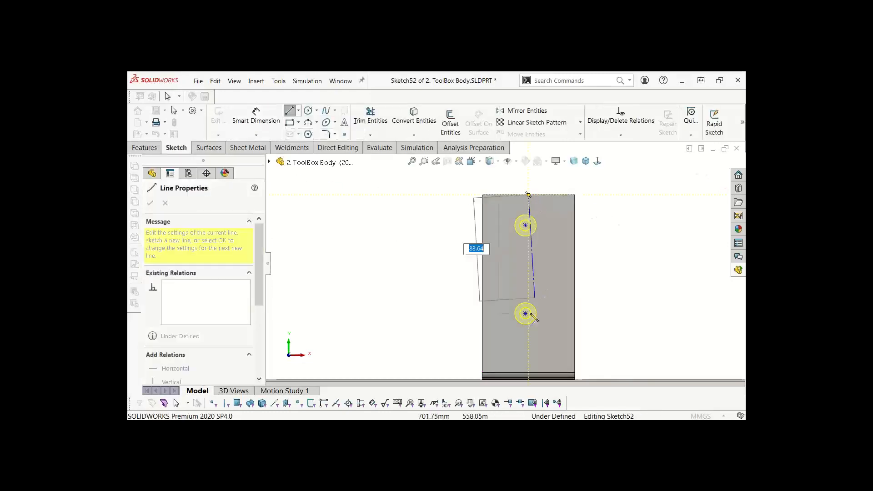
{"action": "left_click", "coordinate": [529, 340]}
{"action": "key", "text": "Escape"}
Step: Move both countersunk hole points onto the centerline and finish the hole feature
{"action": "left_click", "coordinate": [529, 235]}
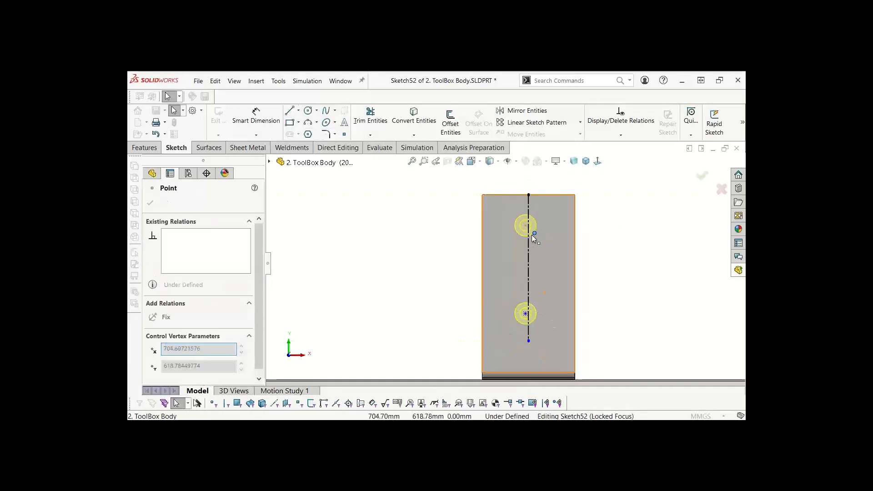
{"action": "left_click", "coordinate": [526, 314]}
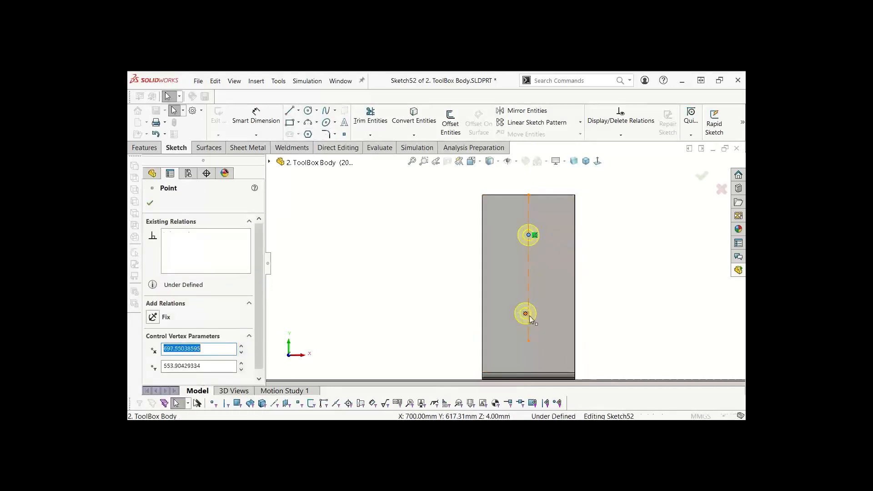
{"action": "mouse_move", "coordinate": [530, 318]}
{"action": "left_mouse_down"}
{"action": "mouse_move", "coordinate": [537, 313]}
{"action": "mouse_move", "coordinate": [529, 316]}
{"action": "left_mouse_up"}
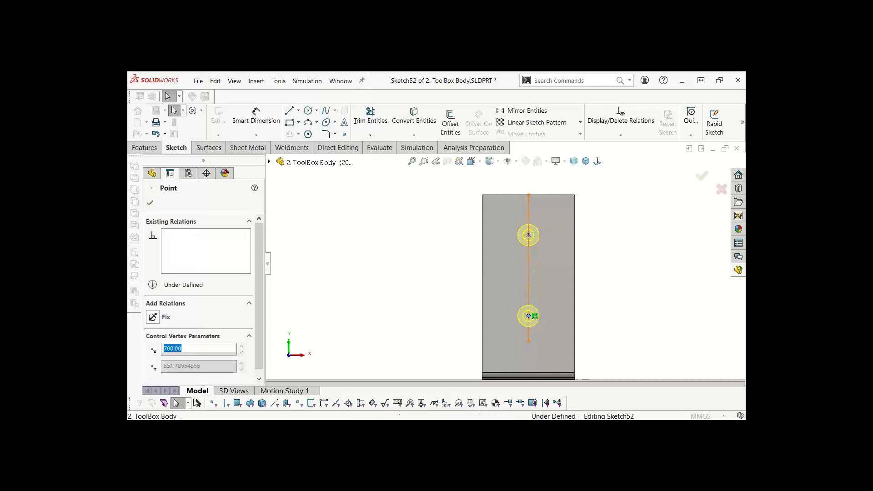
{"action": "left_click", "coordinate": [399, 251]}
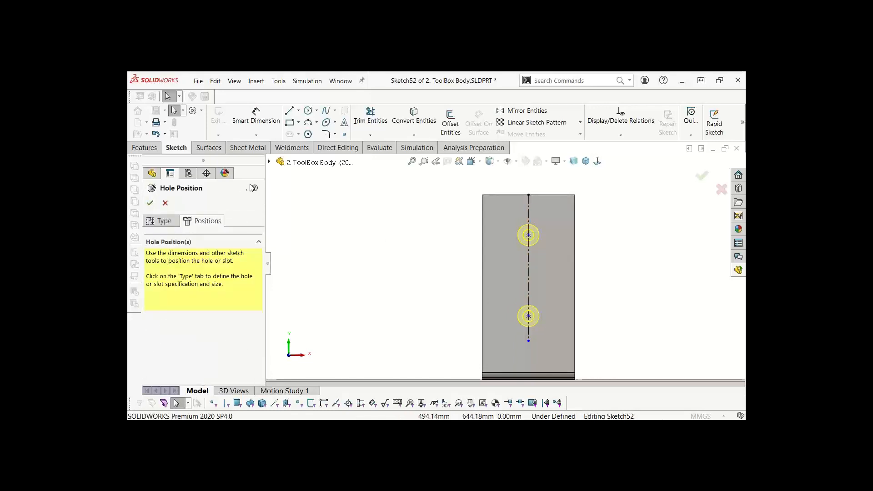
{"action": "left_click", "coordinate": [150, 203]}
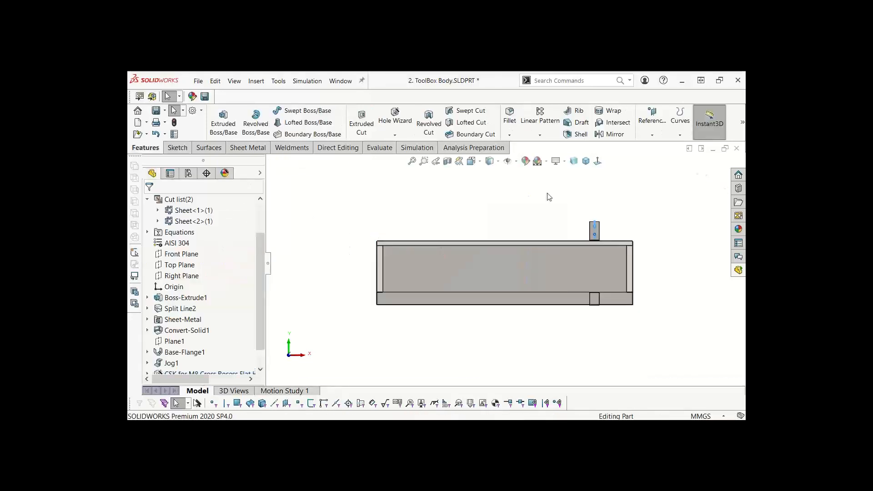
{"action": "middle_click_drag", "start_coordinate": [549, 196], "coordinate": [531, 236]}
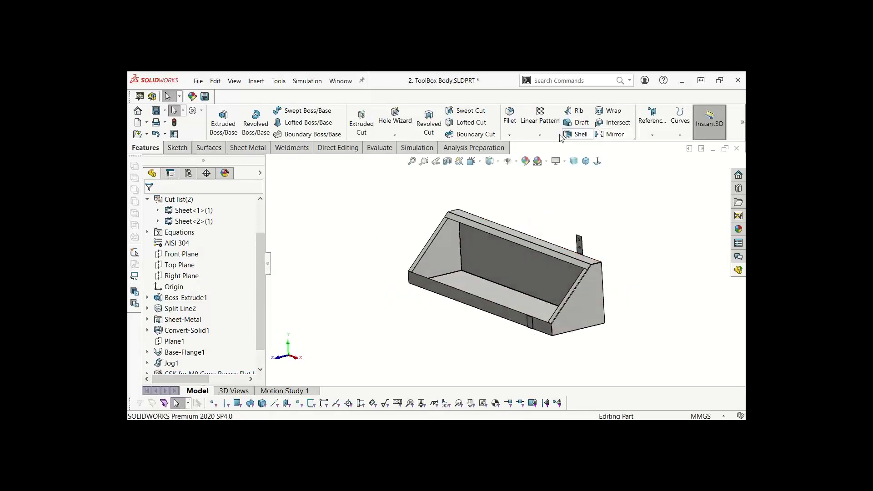
{"action": "left_click", "coordinate": [539, 135]}
{"action": "left_click", "coordinate": [545, 169]}
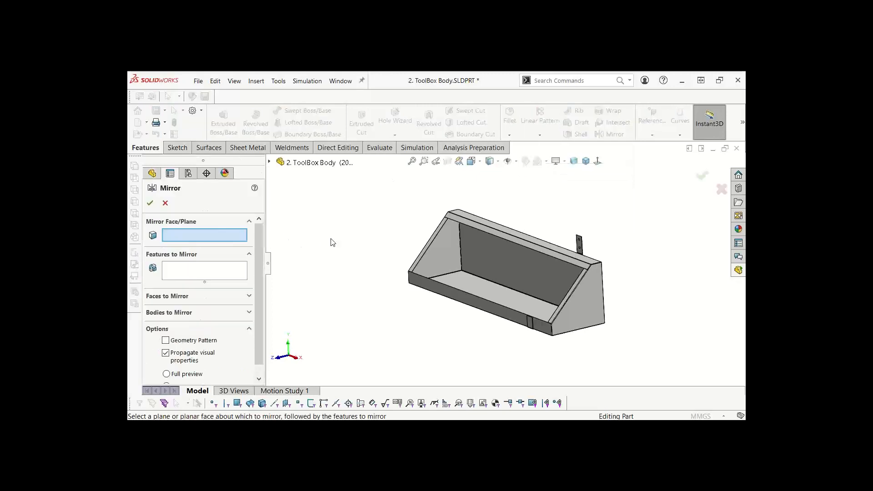
{"action": "left_click", "coordinate": [165, 203]}
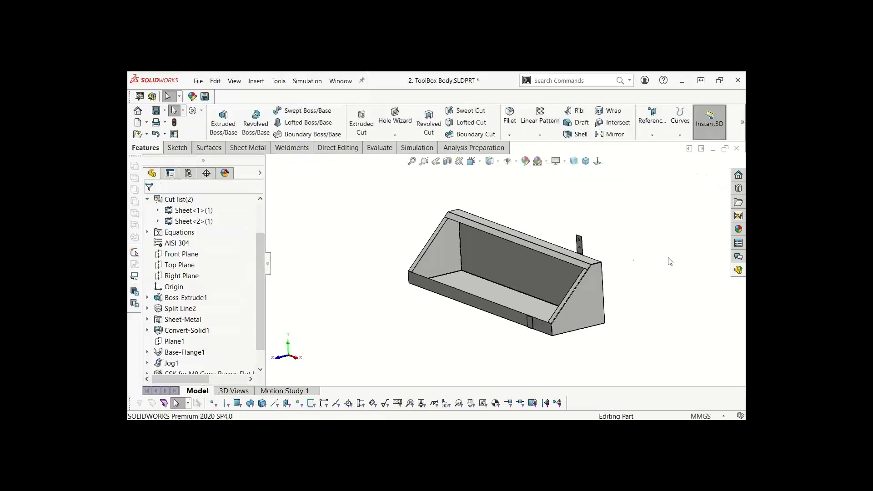
Step: Start a Break-Corner on the bracket's drilled upper tab face and its front tab face
{"action": "scroll", "coordinate": [568, 259], "scroll_direction": "down", "scroll_amount": 5}
{"action": "scroll", "coordinate": [564, 187], "scroll_direction": "down", "scroll_amount": 3}
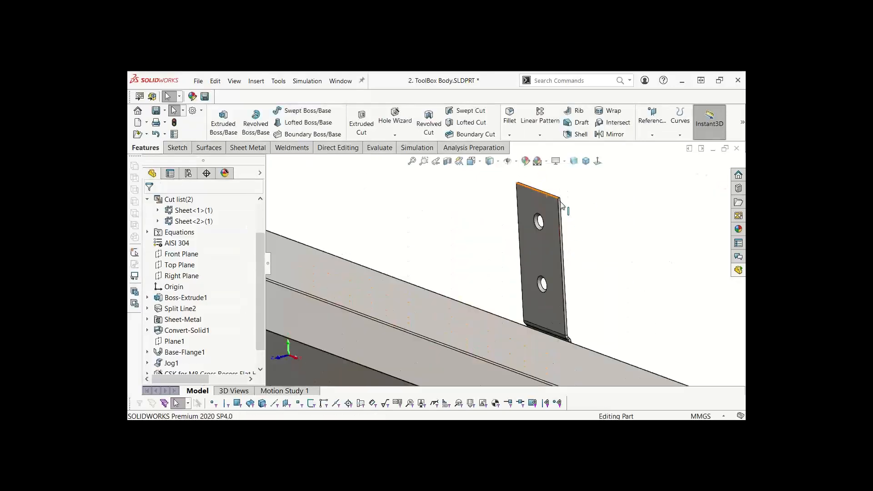
{"action": "scroll", "coordinate": [499, 227], "scroll_direction": "up", "scroll_amount": 2}
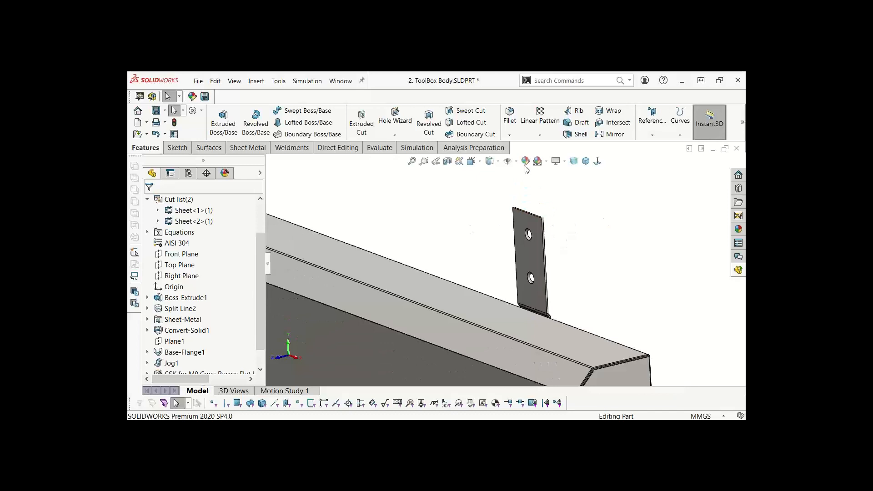
{"action": "left_click", "coordinate": [240, 148]}
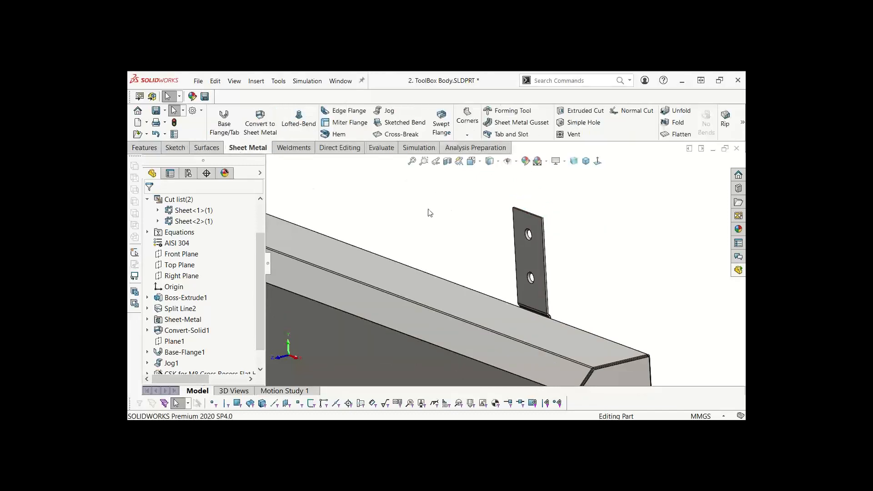
{"action": "left_click", "coordinate": [467, 135]}
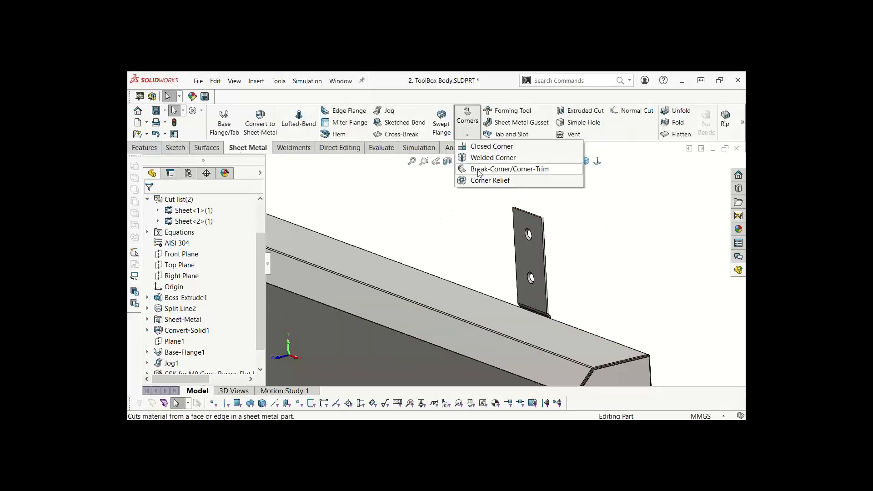
{"action": "left_click", "coordinate": [479, 172]}
{"action": "left_click", "coordinate": [543, 269]}
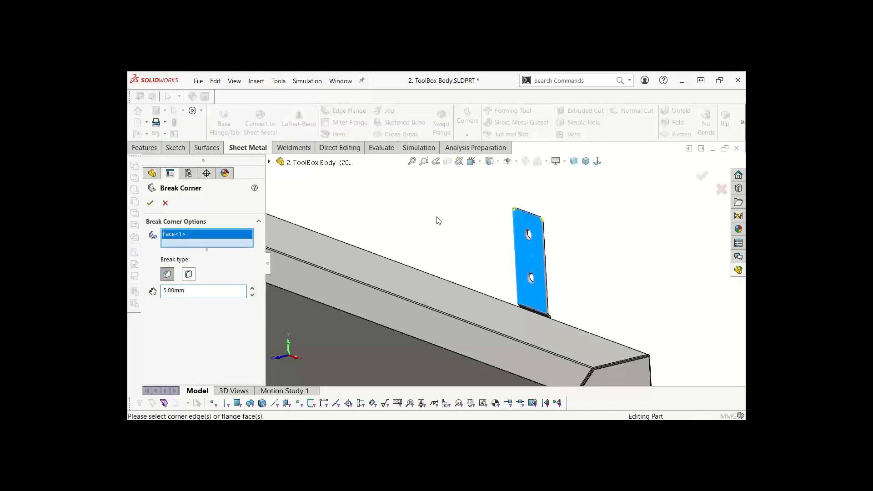
{"action": "key", "text": "f"}
{"action": "left_click", "coordinate": [534, 323]}
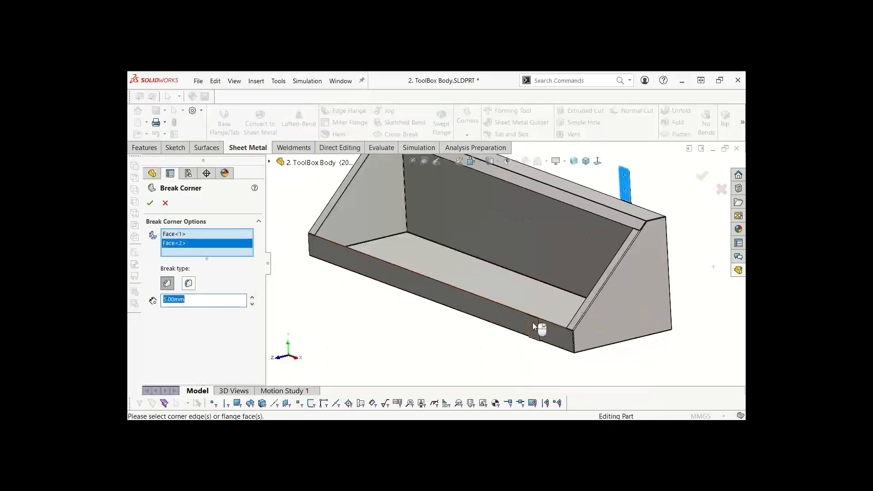
Step: Use the chamfer break type at 5 mm for the bracket corners and complete the Break-Corner feature
{"action": "scroll", "coordinate": [533, 323], "scroll_direction": "down", "scroll_amount": 5}
{"action": "scroll", "coordinate": [524, 301], "scroll_direction": "down", "scroll_amount": 5}
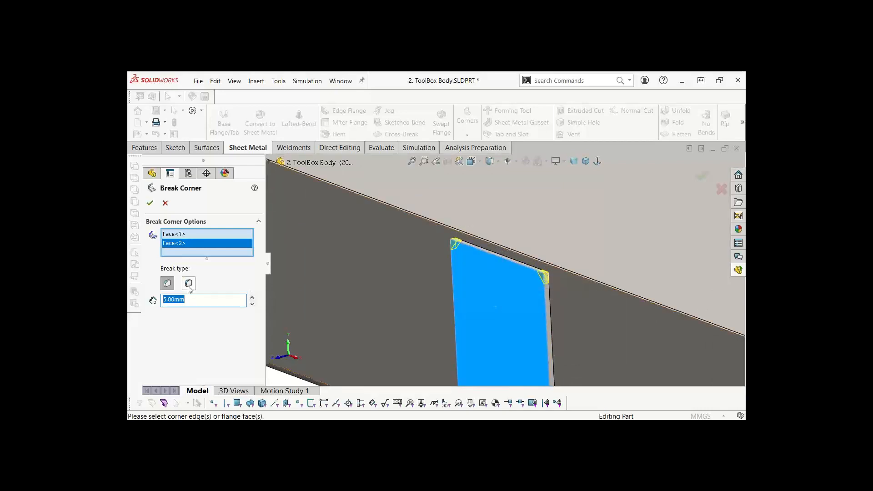
{"action": "left_click", "coordinate": [167, 284]}
{"action": "left_click", "coordinate": [189, 284]}
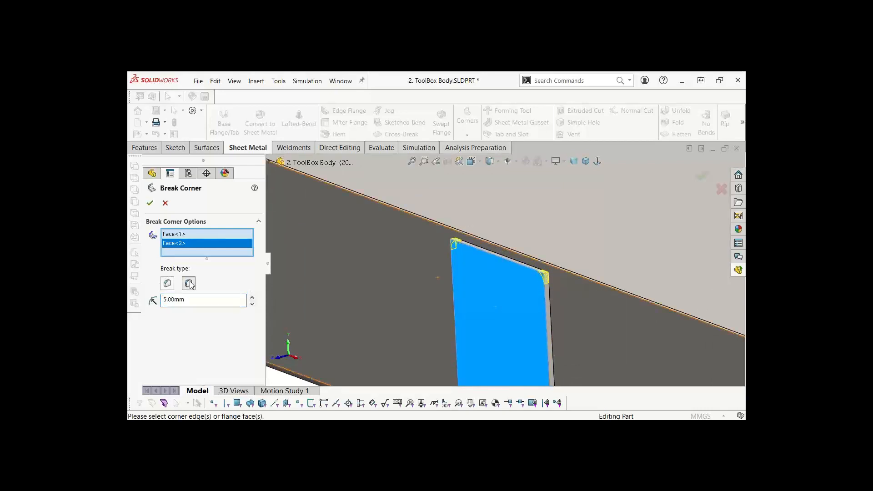
{"action": "left_click", "coordinate": [167, 284]}
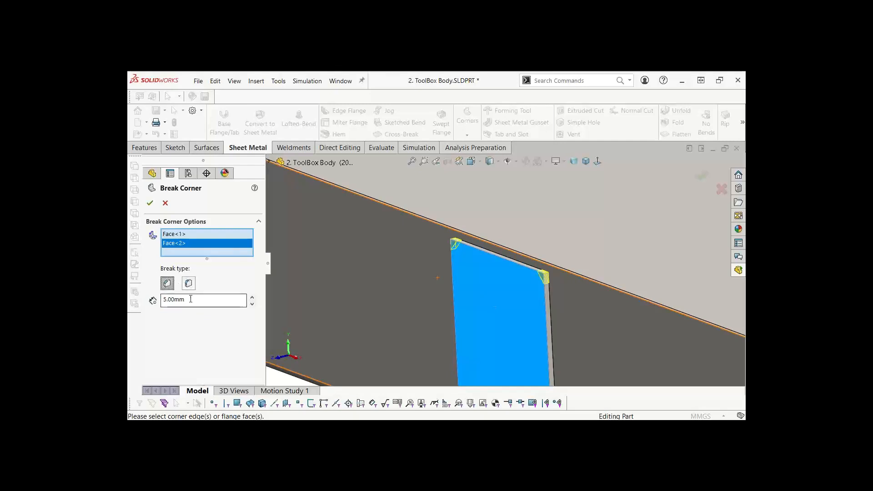
{"action": "left_click_drag", "start_coordinate": [184, 299], "coordinate": [169, 300]}
{"action": "left_click", "coordinate": [150, 204]}
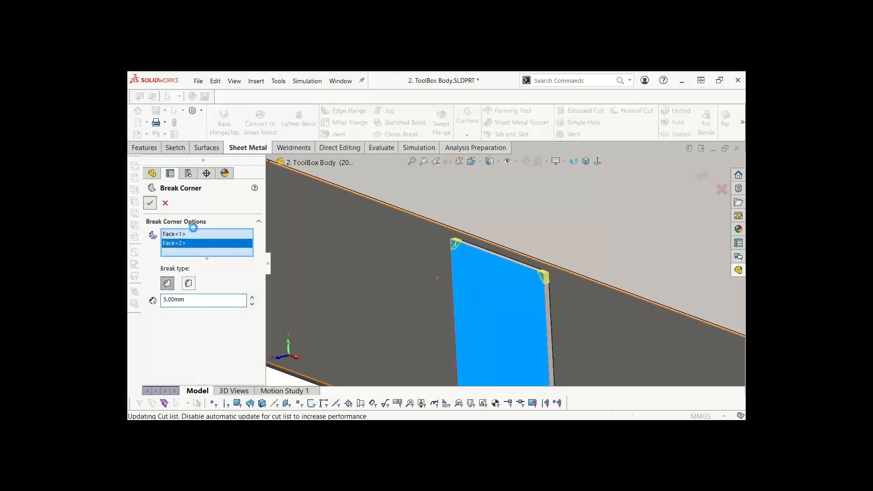
Step: Mirror the bracket body about the Right Plane without merging solids
{"action": "key", "text": "f"}
{"action": "scroll", "coordinate": [580, 218], "scroll_direction": "down", "scroll_amount": 5}
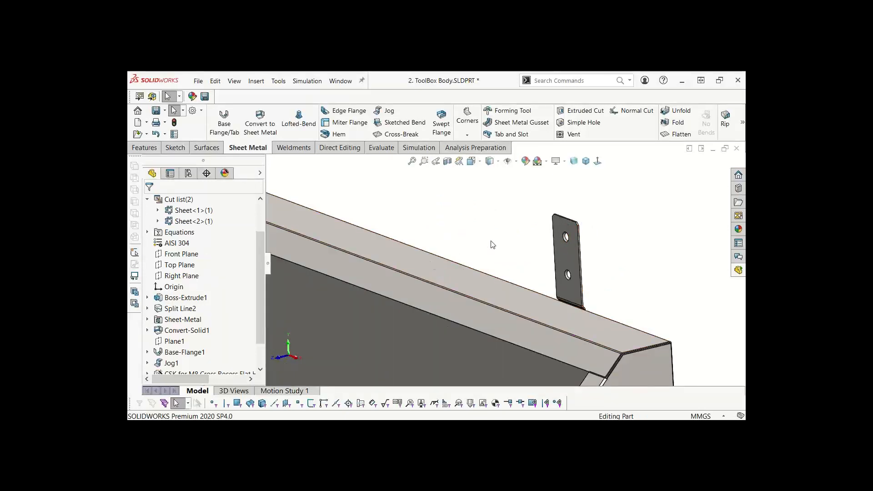
{"action": "scroll", "coordinate": [491, 242], "scroll_direction": "up", "scroll_amount": 5}
{"action": "mouse_move", "coordinate": [556, 211]}
{"action": "middle_mouse_down"}
{"action": "mouse_move", "coordinate": [563, 231]}
{"action": "mouse_move", "coordinate": [571, 218]}
{"action": "middle_mouse_up"}
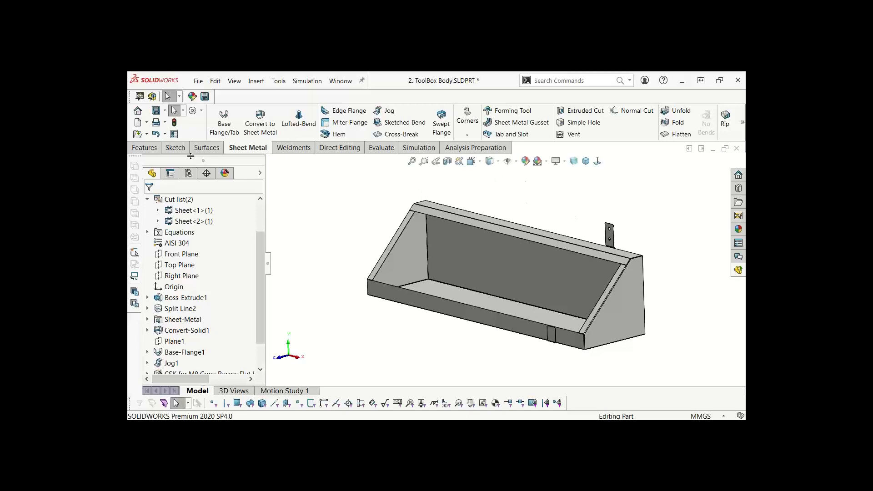
{"action": "left_click", "coordinate": [145, 147]}
{"action": "left_click", "coordinate": [614, 134]}
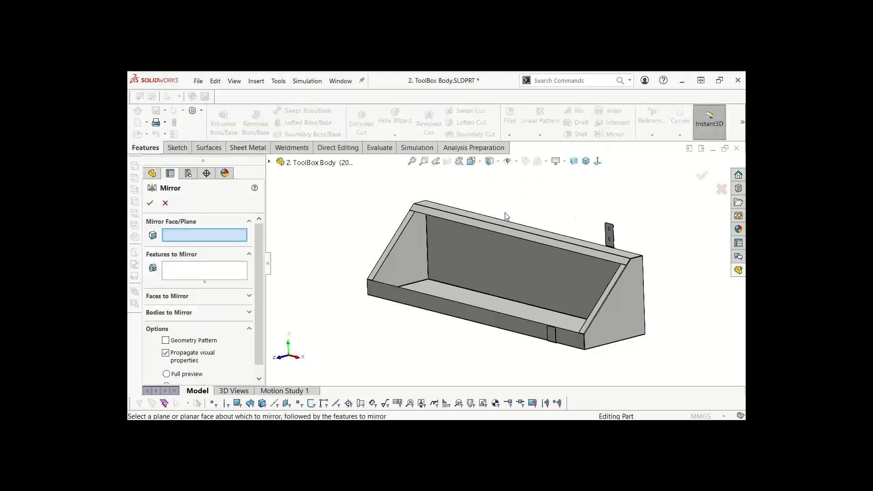
{"action": "left_click", "coordinate": [269, 162]}
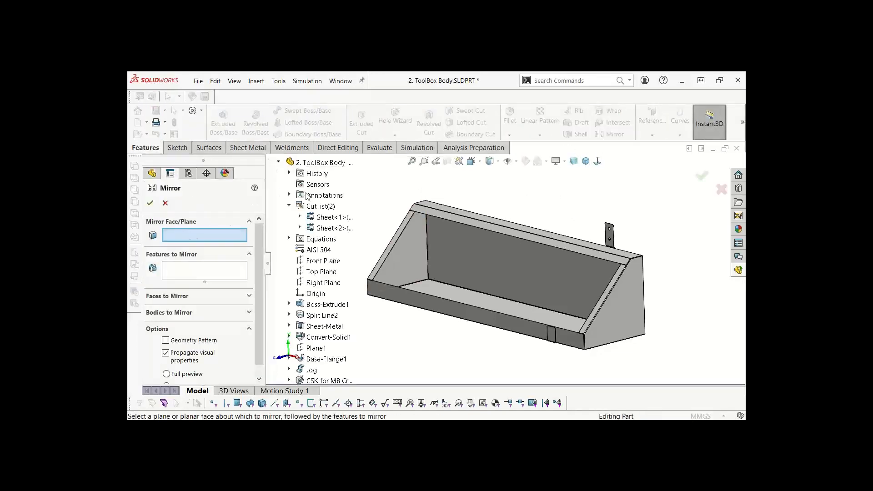
{"action": "left_click", "coordinate": [324, 283]}
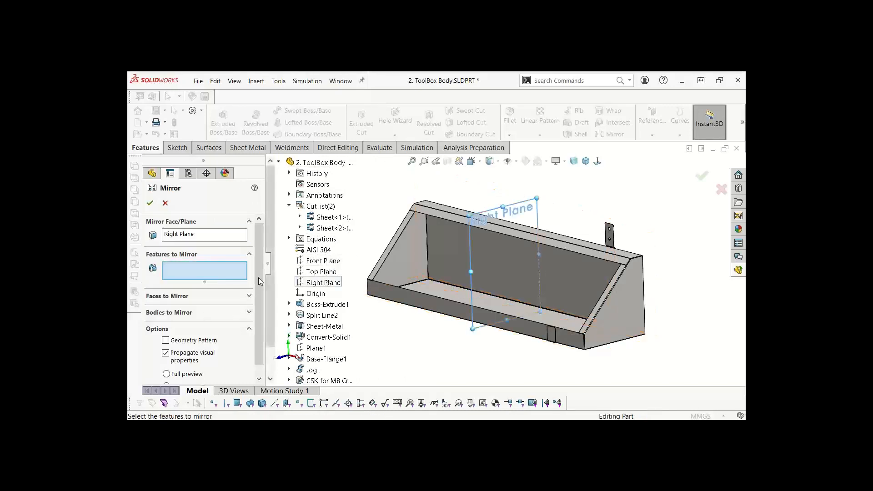
{"action": "scroll", "coordinate": [258, 287], "scroll_direction": "down", "scroll_amount": 1}
{"action": "left_click", "coordinate": [168, 301]}
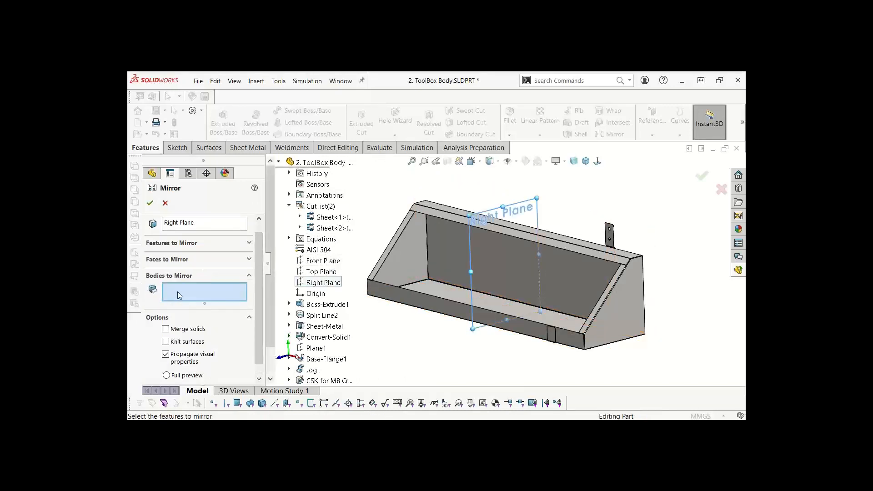
{"action": "left_click", "coordinate": [614, 237]}
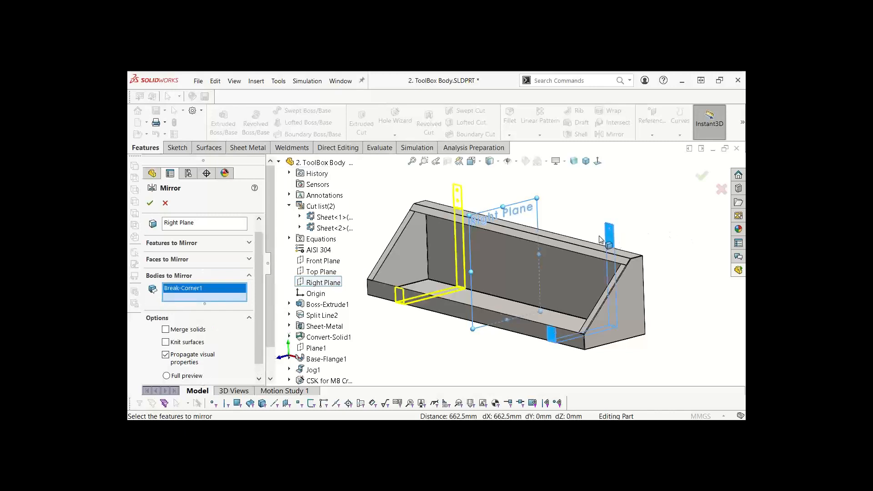
{"action": "left_click", "coordinate": [155, 206]}
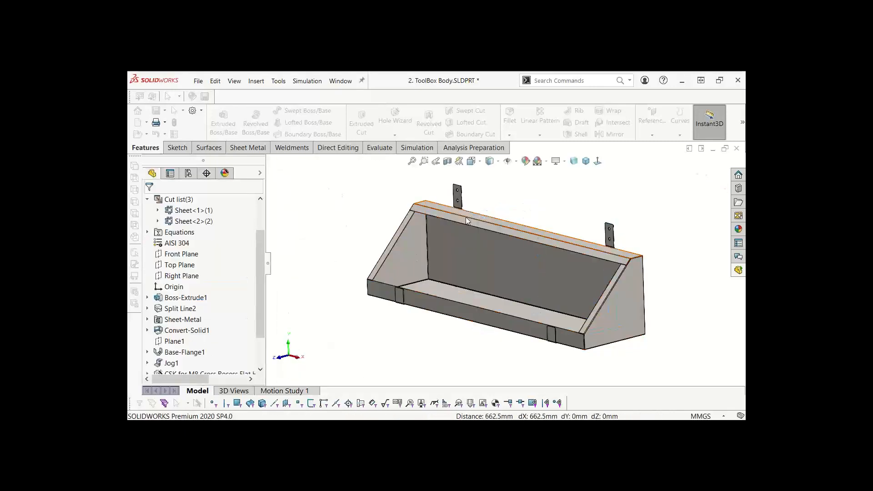
Step: Preview the flat patterns of the original bracket and the toolbox body using the flat display
{"action": "middle_click_drag", "start_coordinate": [495, 196], "coordinate": [510, 210]}
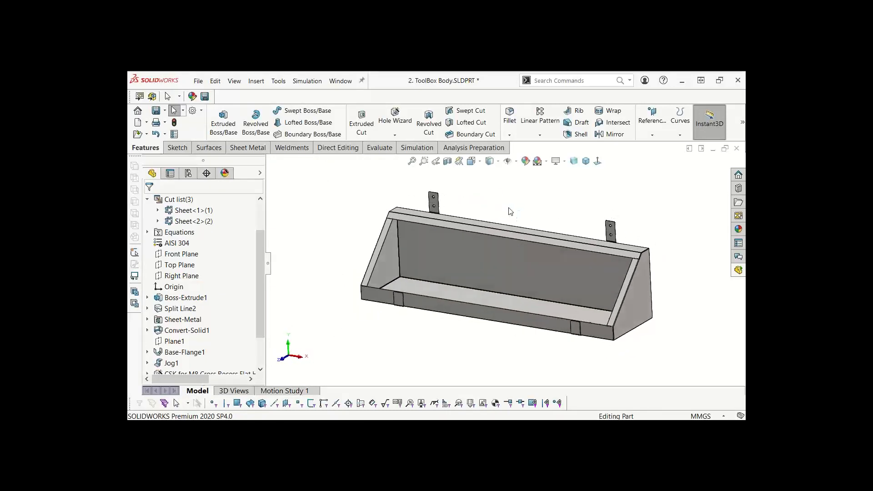
{"action": "right_click", "coordinate": [609, 236]}
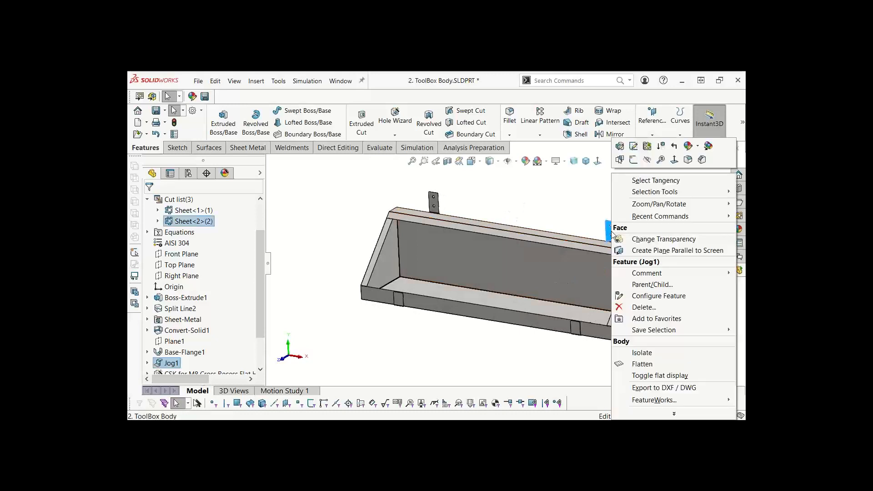
{"action": "left_click", "coordinate": [659, 376]}
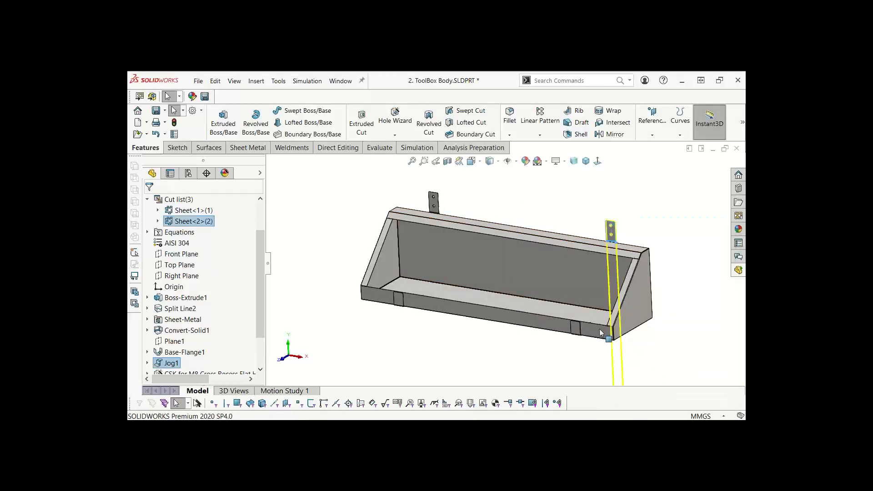
{"action": "middle_click_drag", "start_coordinate": [600, 329], "coordinate": [522, 226]}
{"action": "right_click", "coordinate": [521, 225]}
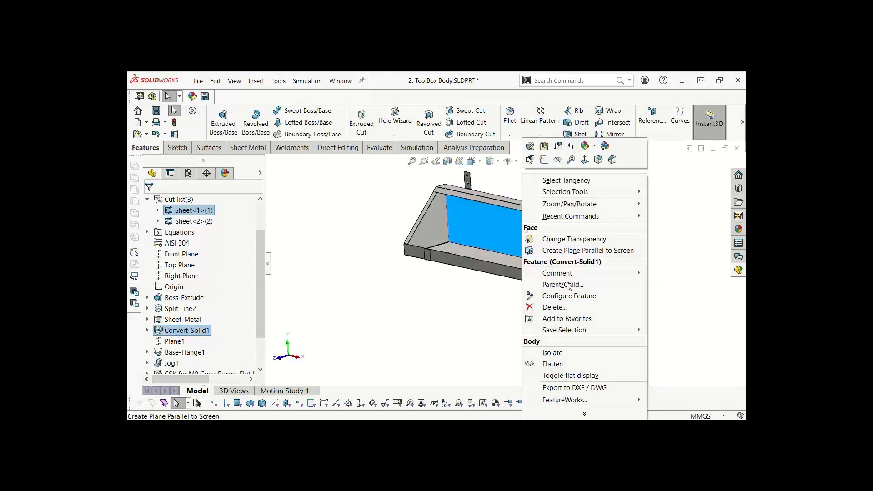
{"action": "left_click", "coordinate": [570, 377]}
{"action": "middle_click_drag", "start_coordinate": [492, 279], "coordinate": [371, 250]}
{"action": "left_click", "coordinate": [430, 309]}
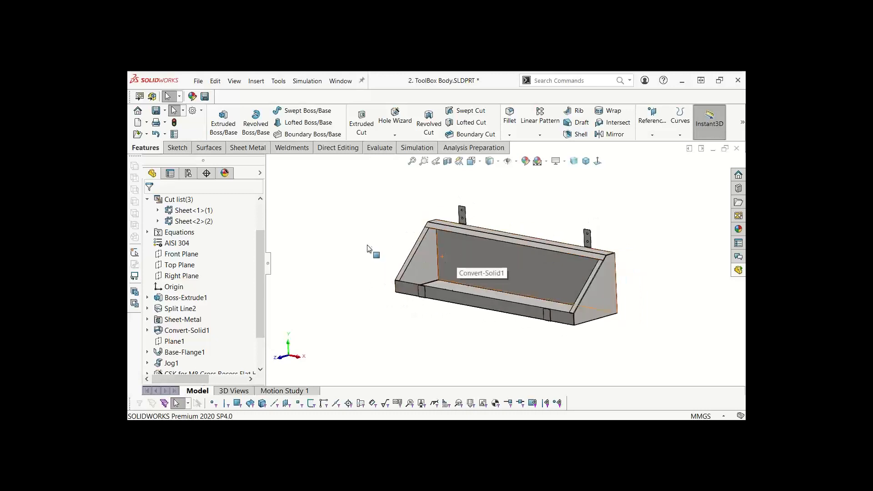
Step: Open the first sheet's cut-list properties, unlink its Description and set it to Main Sheet
{"action": "left_click", "coordinate": [191, 210]}
{"action": "right_click", "coordinate": [188, 210]}
{"action": "left_click", "coordinate": [221, 223]}
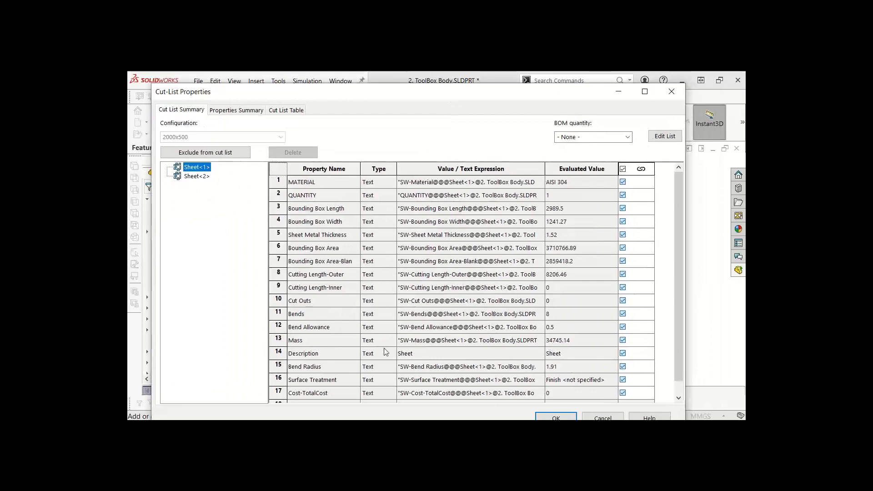
{"action": "left_click", "coordinate": [623, 354]}
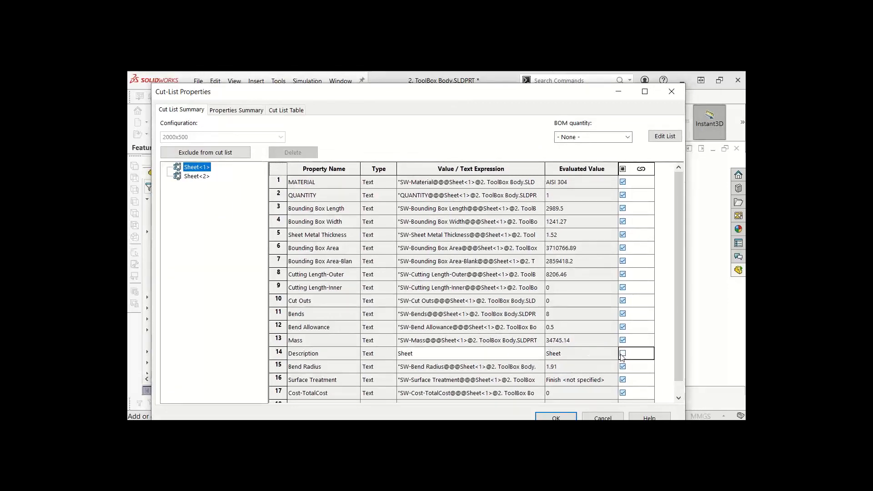
{"action": "left_click", "coordinate": [445, 354]}
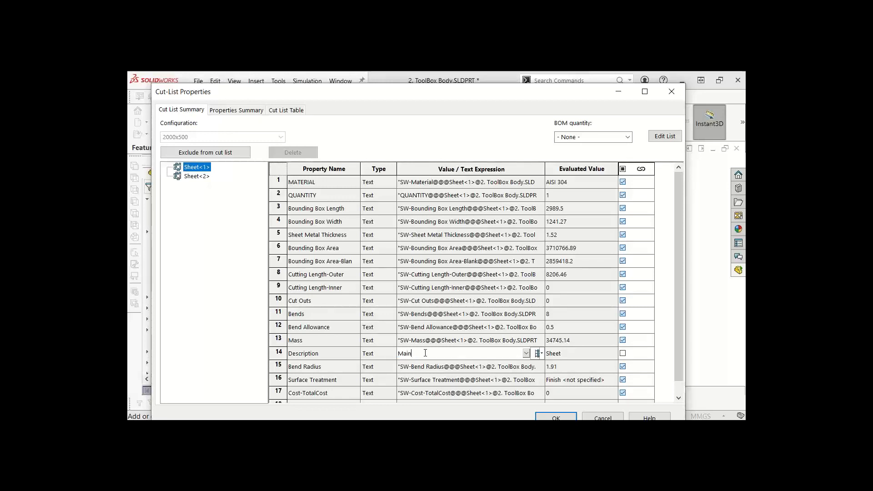
{"action": "key", "text": "Tab"}
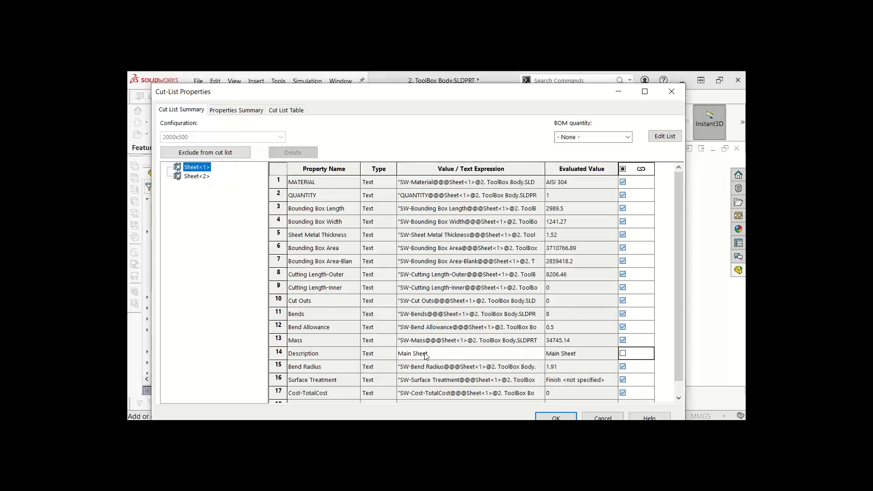
Step: Unlink the Description of the second cut-list item, Sheet<2>, set it to Bracket and accept the cut-list properties
{"action": "left_click_drag", "start_coordinate": [408, 93], "coordinate": [494, 108]}
{"action": "left_click", "coordinate": [283, 191]}
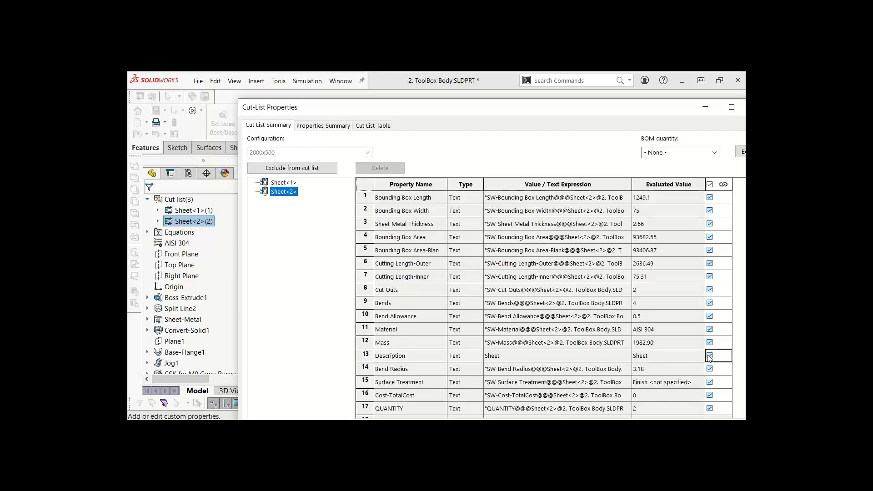
{"action": "left_click", "coordinate": [710, 356]}
{"action": "left_click", "coordinate": [501, 356]}
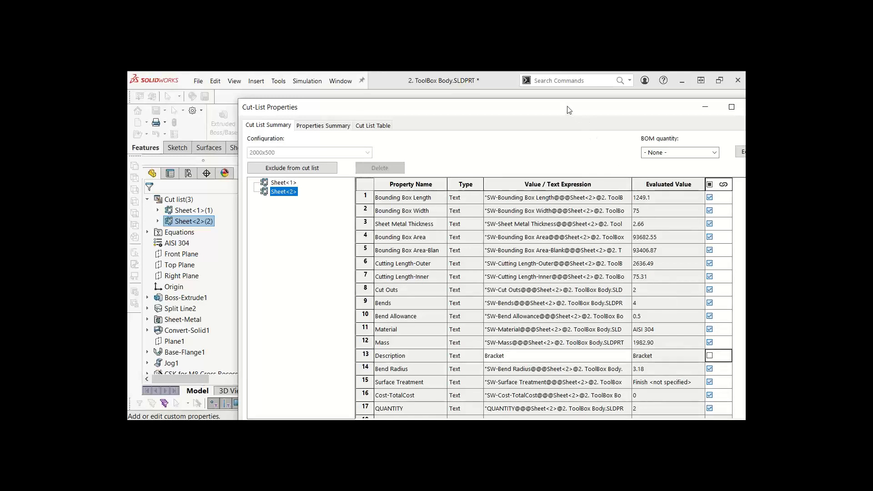
{"action": "left_click_drag", "start_coordinate": [568, 110], "coordinate": [473, 72]}
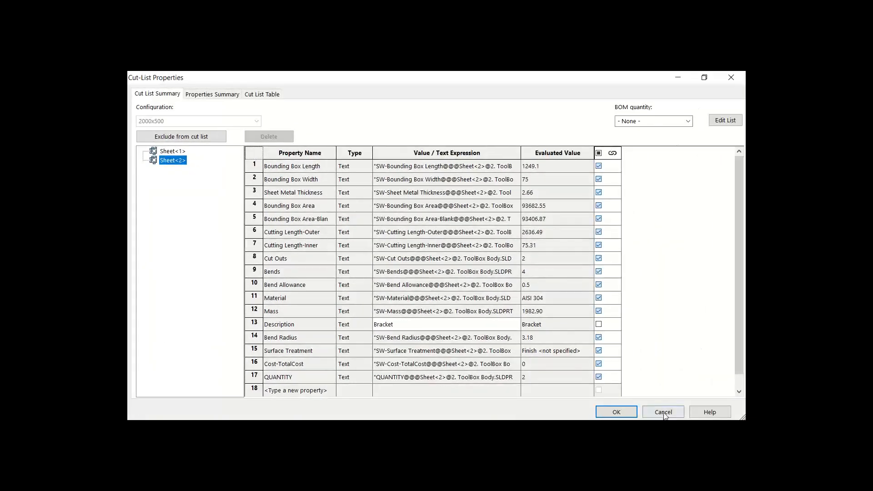
{"action": "left_click", "coordinate": [616, 412]}
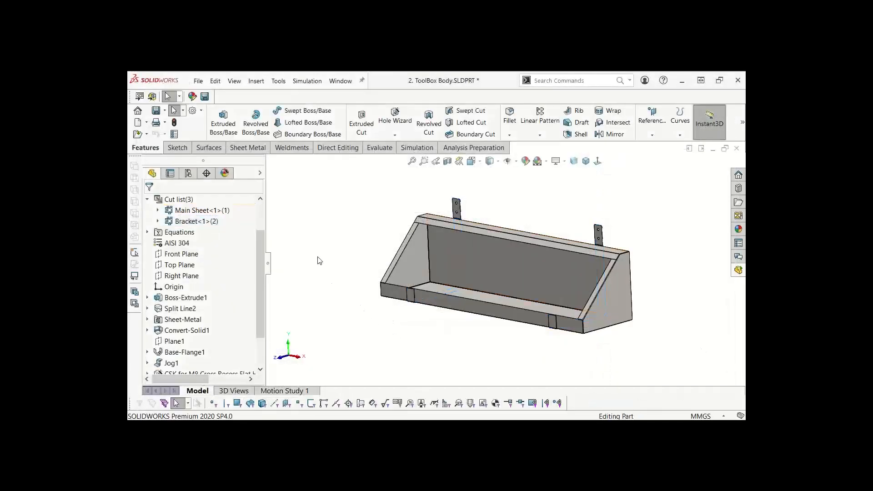
Step: Save the part and make a drawing from it using the Drawing template and the A1 (ISO) sheet format
{"action": "left_click", "coordinate": [204, 97]}
{"action": "mouse_move", "coordinate": [353, 220]}
{"action": "middle_mouse_down"}
{"action": "mouse_move", "coordinate": [405, 220]}
{"action": "mouse_move", "coordinate": [353, 223]}
{"action": "middle_mouse_up"}
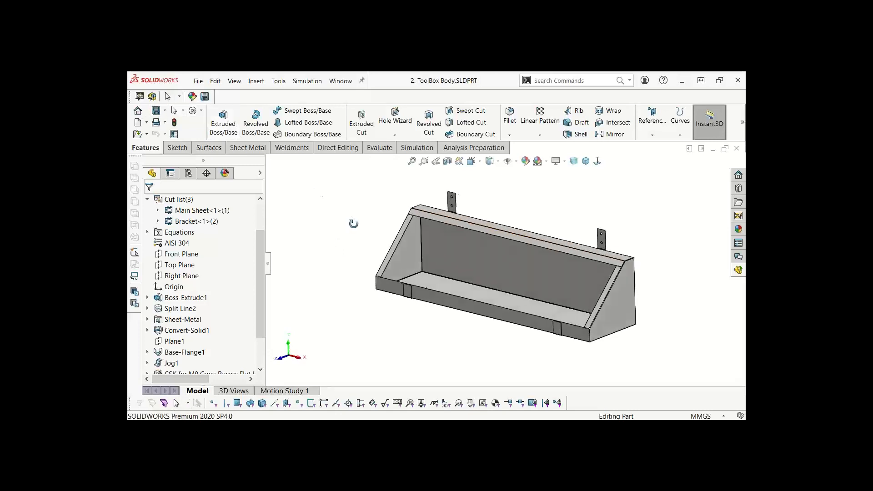
{"action": "left_click", "coordinate": [198, 81]}
{"action": "left_click", "coordinate": [232, 163]}
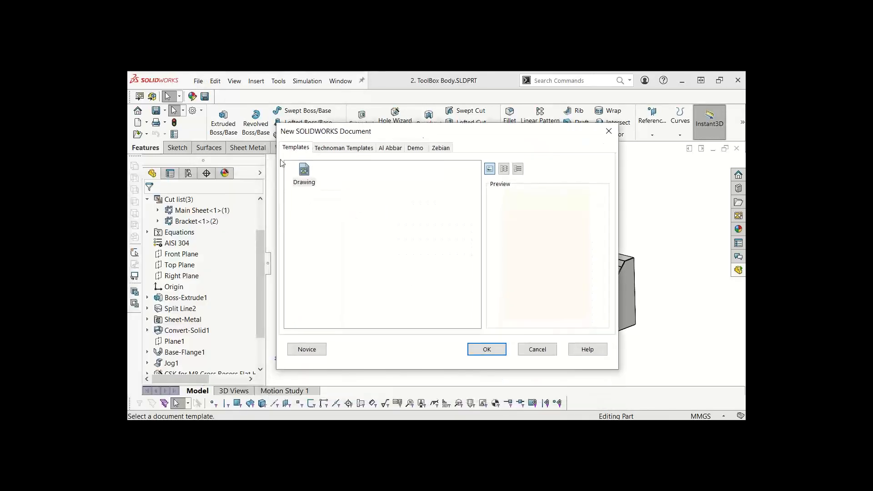
{"action": "double_click", "coordinate": [302, 172]}
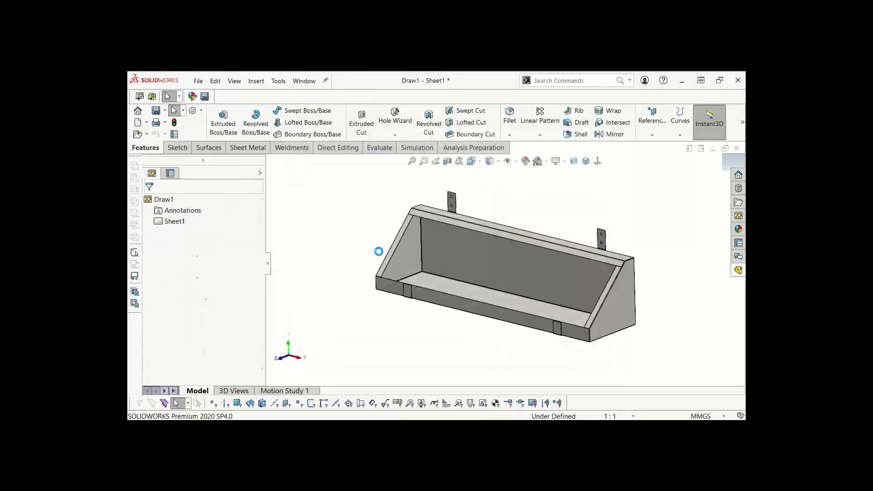
{"action": "left_click", "coordinate": [326, 215]}
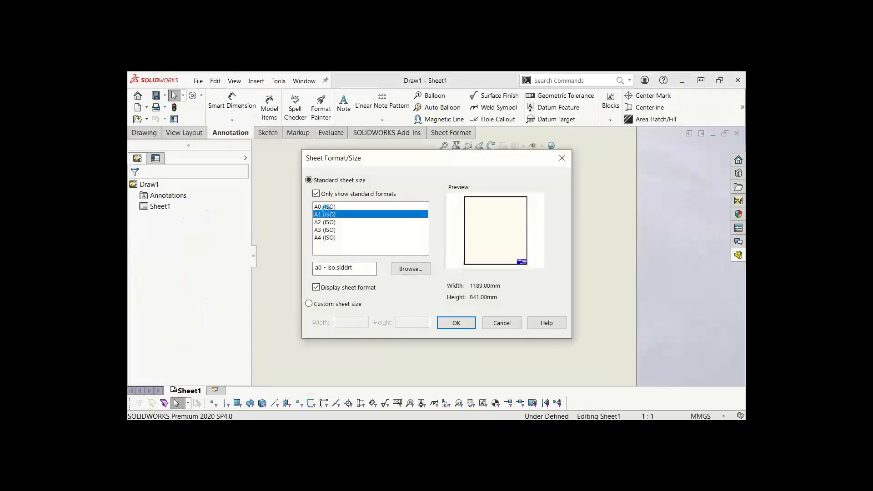
{"action": "left_click", "coordinate": [456, 324]}
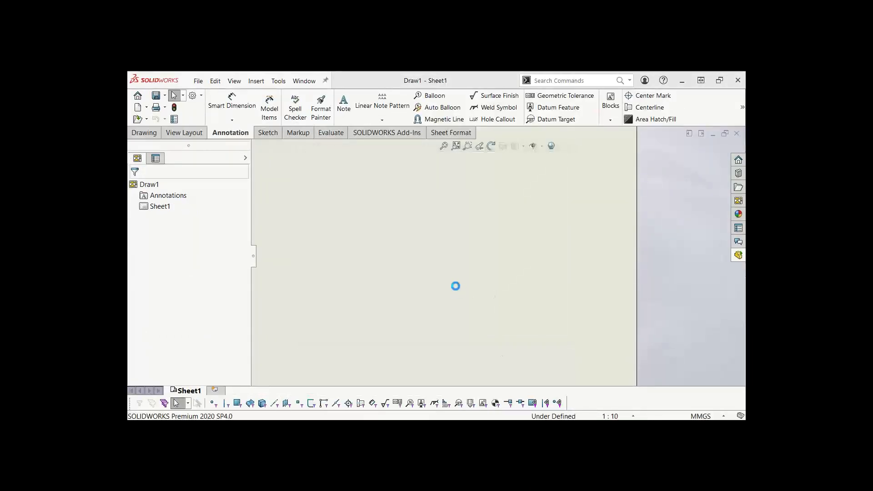
Step: Place the part's isometric view in the upper right corner of the drawing sheet without adding projected views
{"action": "scroll", "coordinate": [454, 287], "scroll_direction": "up", "scroll_amount": 3}
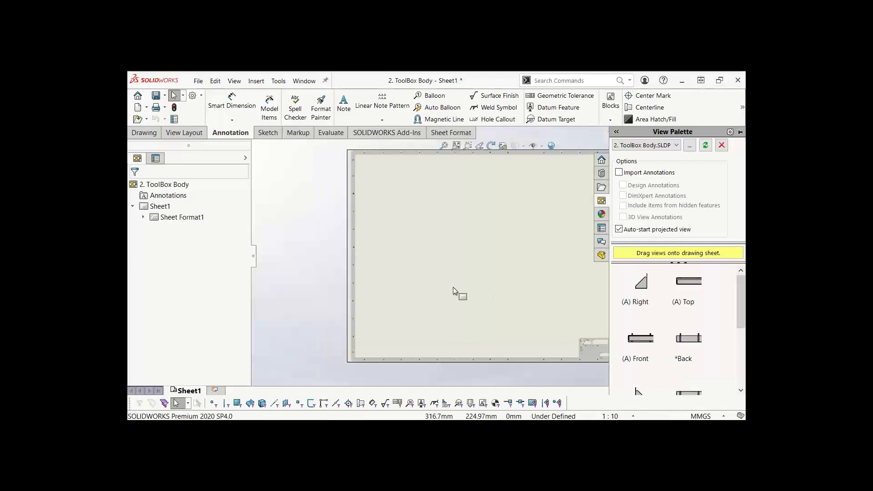
{"action": "middle_click", "coordinate": [537, 264]}
{"action": "middle_click", "coordinate": [537, 264]}
{"action": "scroll", "coordinate": [526, 265], "scroll_direction": "up", "scroll_amount": 1}
{"action": "scroll", "coordinate": [528, 253], "scroll_direction": "down", "scroll_amount": 2}
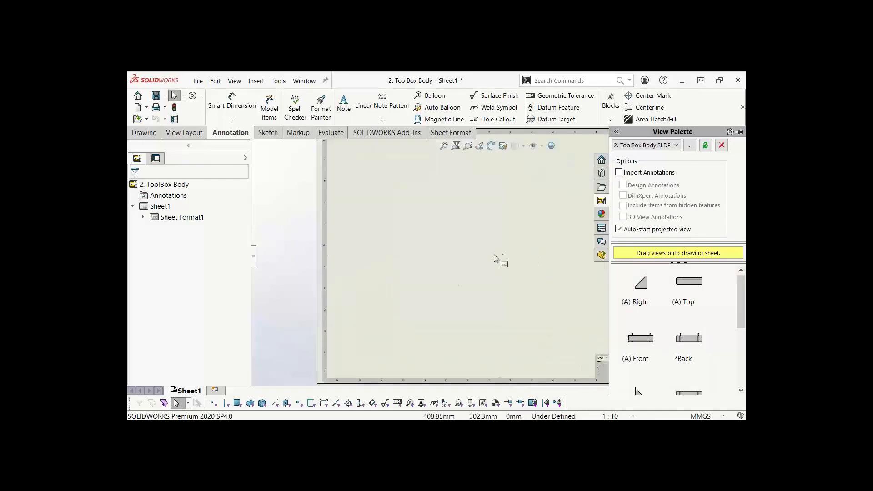
{"action": "scroll", "coordinate": [507, 255], "scroll_direction": "up", "scroll_amount": 2}
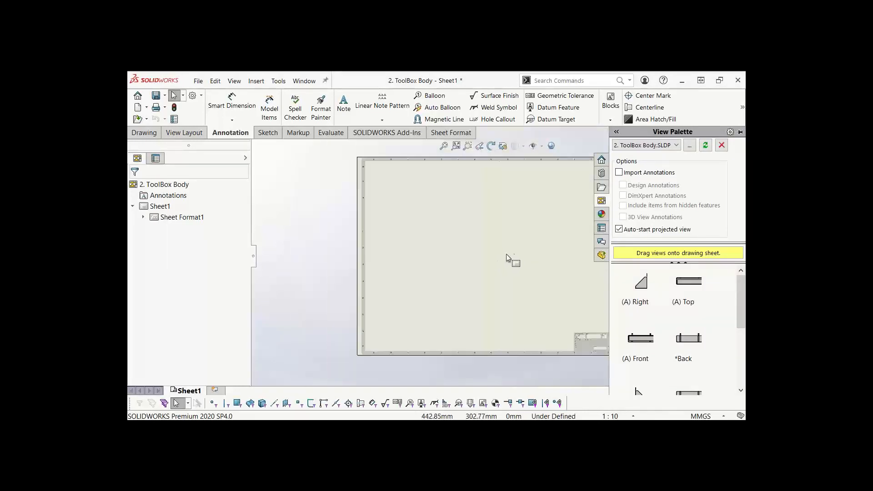
{"action": "mouse_move", "coordinate": [503, 256]}
{"action": "middle_mouse_down"}
{"action": "mouse_move", "coordinate": [464, 253]}
{"action": "mouse_move", "coordinate": [417, 267]}
{"action": "middle_mouse_up"}
{"action": "scroll", "coordinate": [637, 381], "scroll_direction": "down", "scroll_amount": 3}
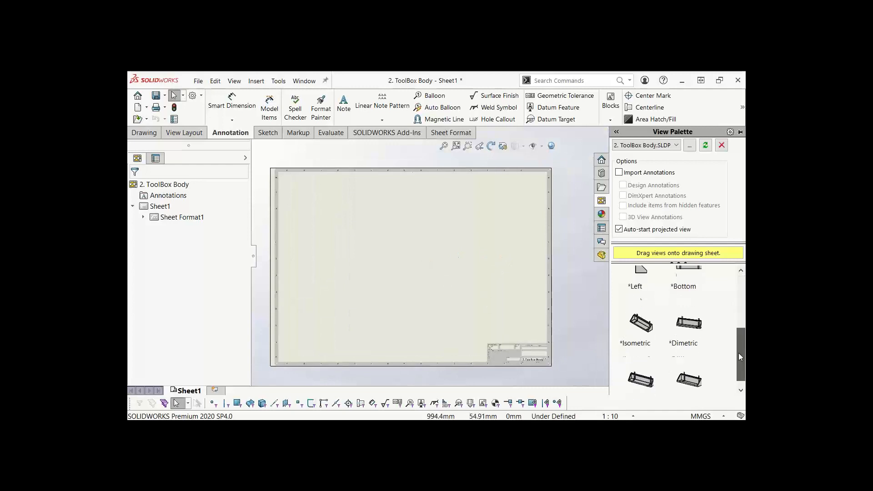
{"action": "left_click_drag", "start_coordinate": [644, 319], "coordinate": [497, 214]}
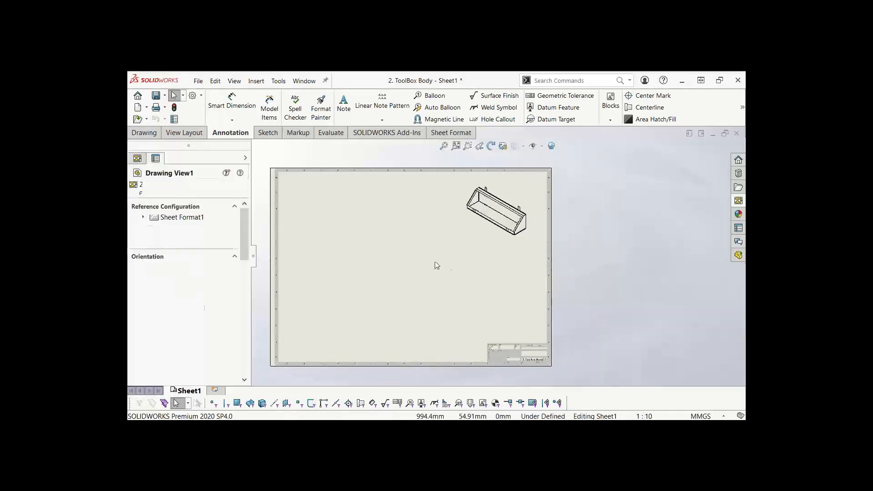
{"action": "key", "text": "Escape"}
Step: Set the isometric view's display style to Shaded With Edges
{"action": "left_click", "coordinate": [483, 234]}
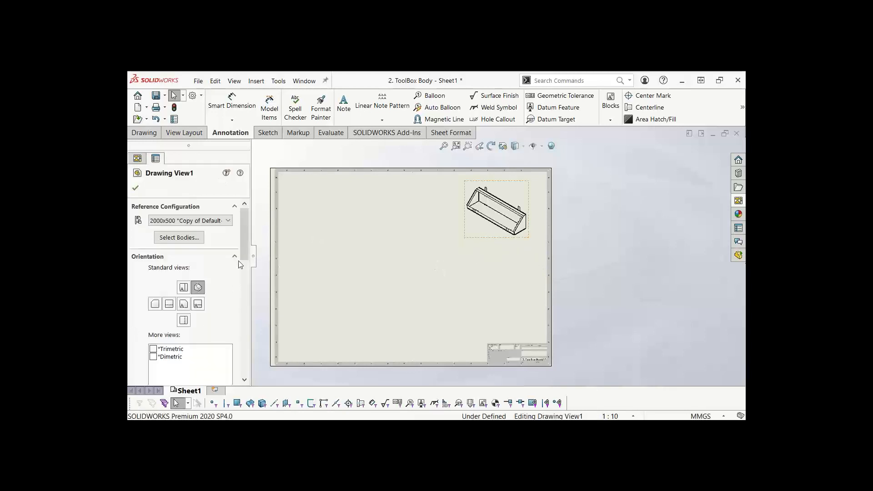
{"action": "scroll", "coordinate": [240, 265], "scroll_direction": "down", "scroll_amount": 8}
{"action": "left_click", "coordinate": [195, 263]}
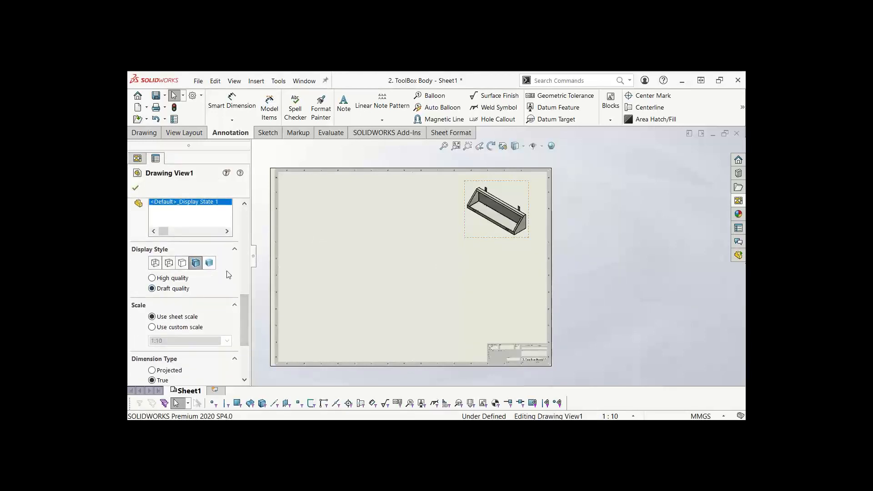
{"action": "left_click", "coordinate": [418, 251]}
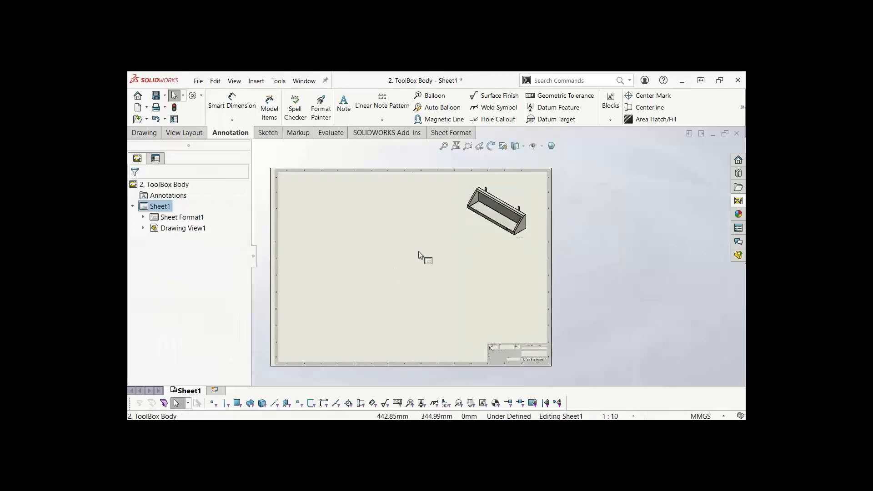
Step: Start a Model View of 2. ToolBox Body and limit it to the main sheet body Convert-Solid1
{"action": "left_click", "coordinate": [185, 132]}
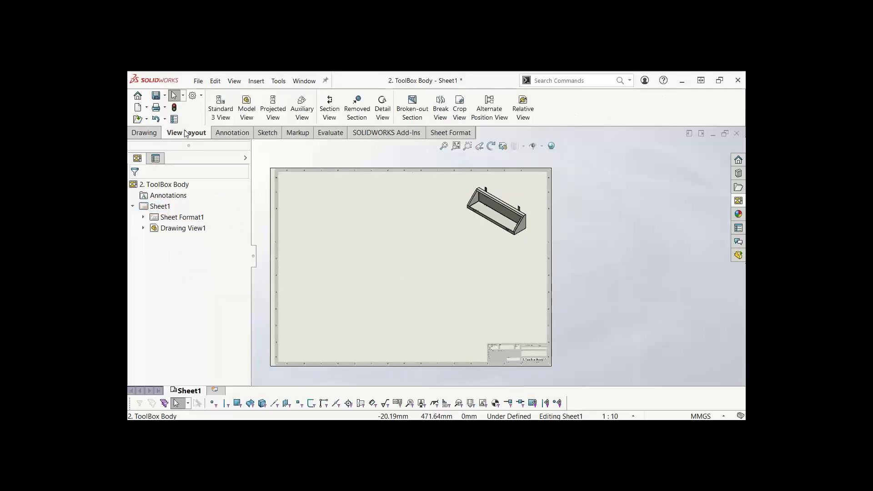
{"action": "left_click", "coordinate": [247, 114]}
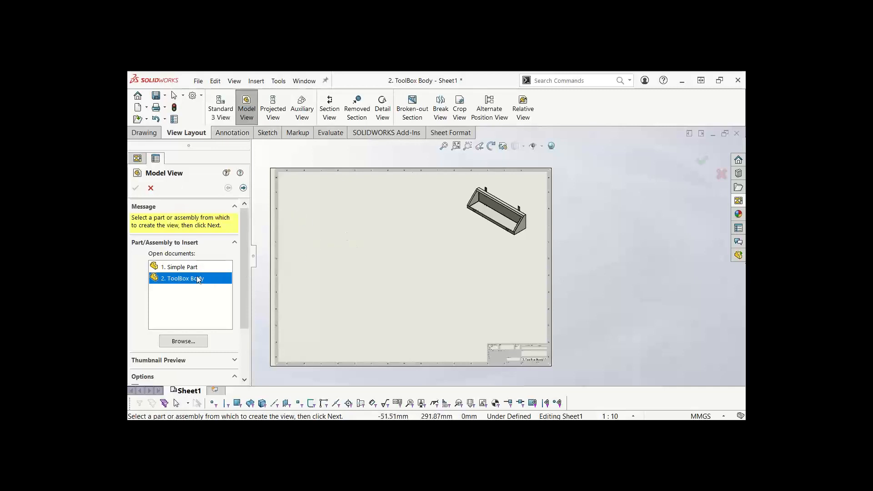
{"action": "left_click", "coordinate": [243, 188]}
{"action": "left_click", "coordinate": [191, 305]}
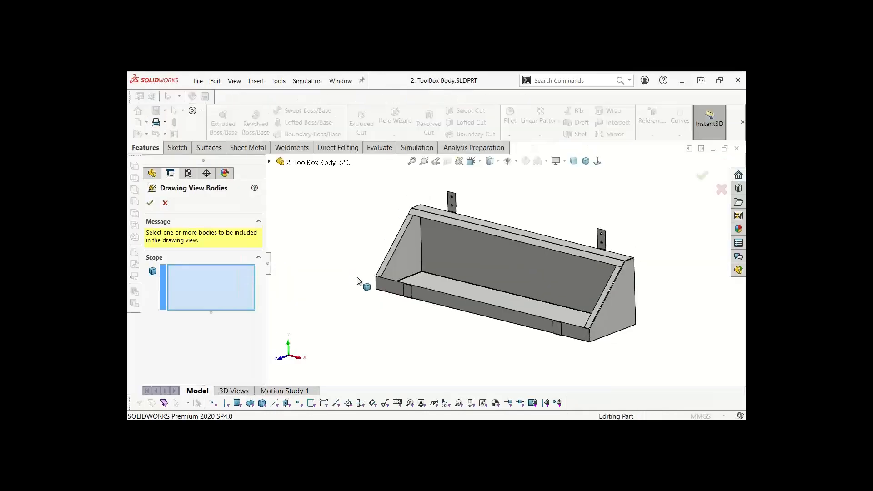
{"action": "left_click", "coordinate": [516, 272]}
{"action": "left_click", "coordinate": [150, 204]}
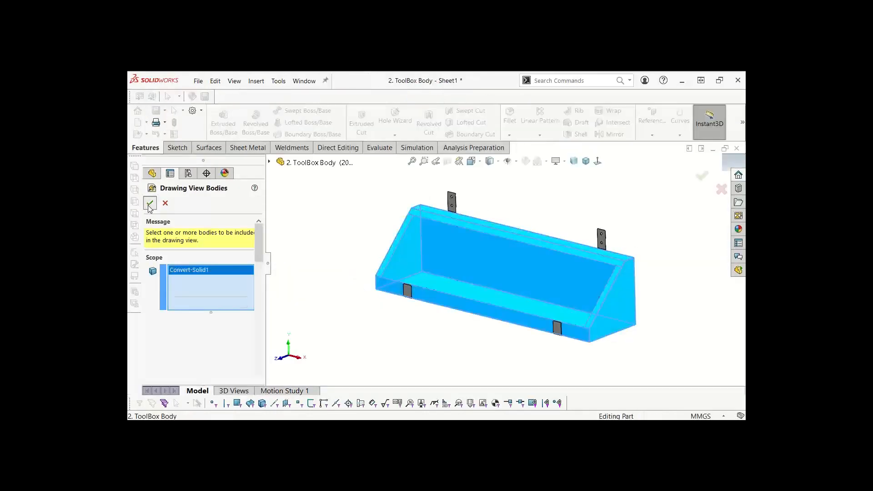
Step: Use the Flat pattern orientation and place the main sheet's view on the left side of the drawing sheet
{"action": "left_click_drag", "start_coordinate": [244, 242], "coordinate": [245, 284]}
{"action": "left_click", "coordinate": [155, 256]}
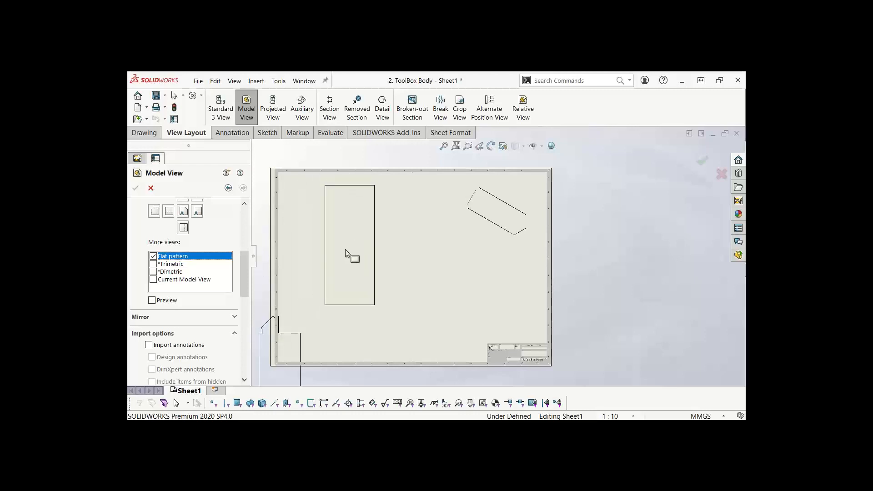
{"action": "left_click", "coordinate": [334, 252]}
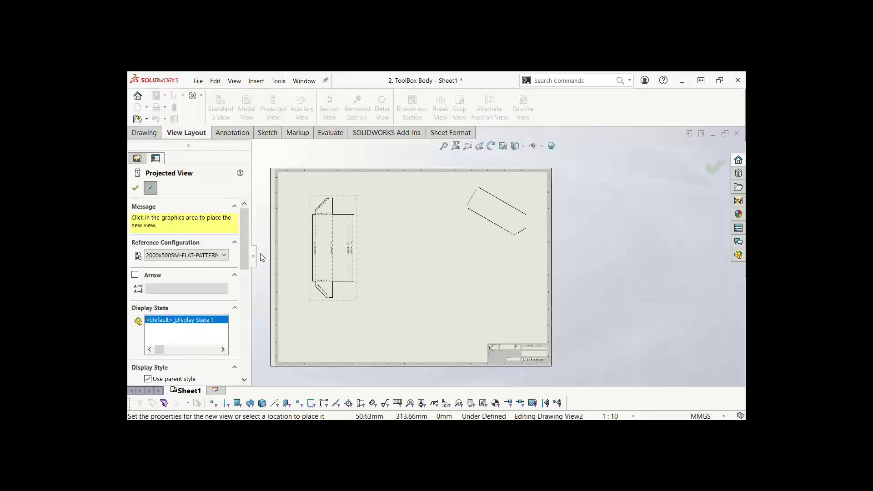
{"action": "left_click", "coordinate": [135, 188]}
{"action": "scroll", "coordinate": [364, 249], "scroll_direction": "down", "scroll_amount": 6}
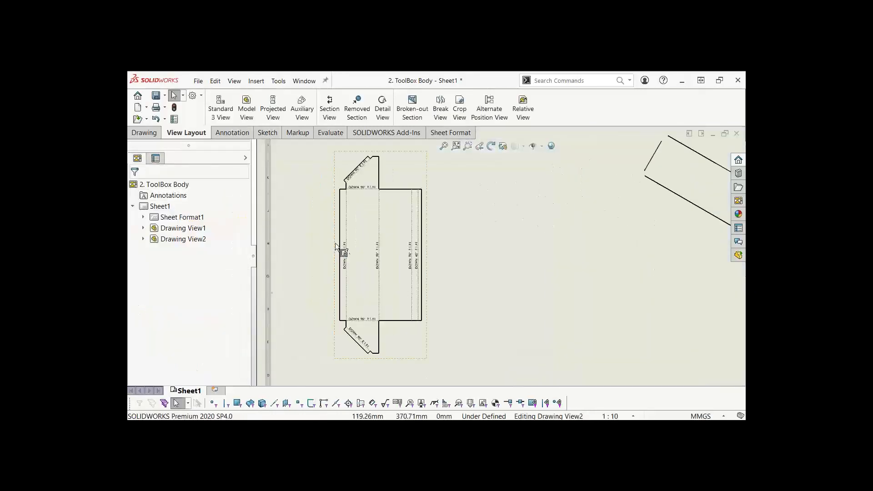
{"action": "key", "text": "f"}
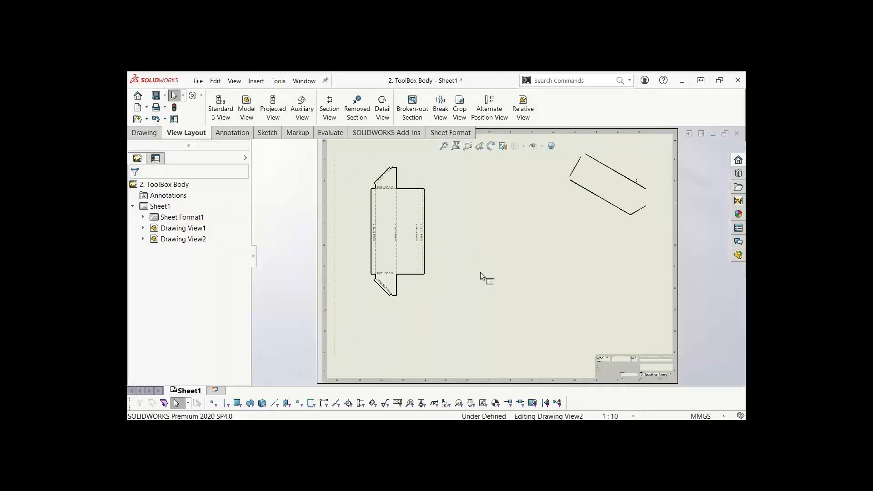
{"action": "left_click", "coordinate": [518, 262]}
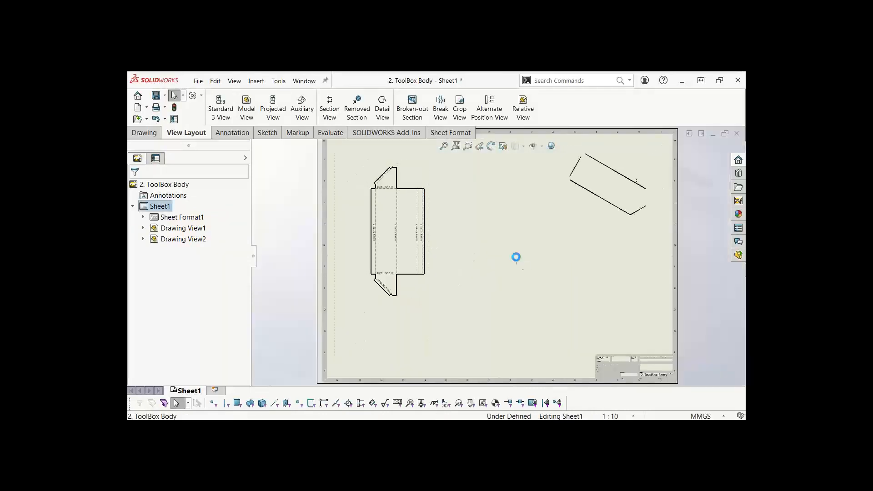
{"action": "left_click", "coordinate": [247, 110]}
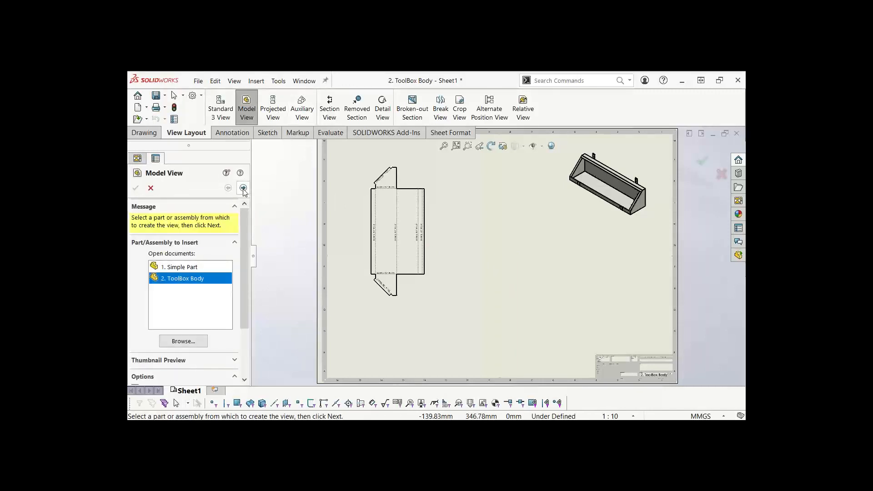
{"action": "left_click", "coordinate": [243, 189]}
{"action": "left_click", "coordinate": [171, 304]}
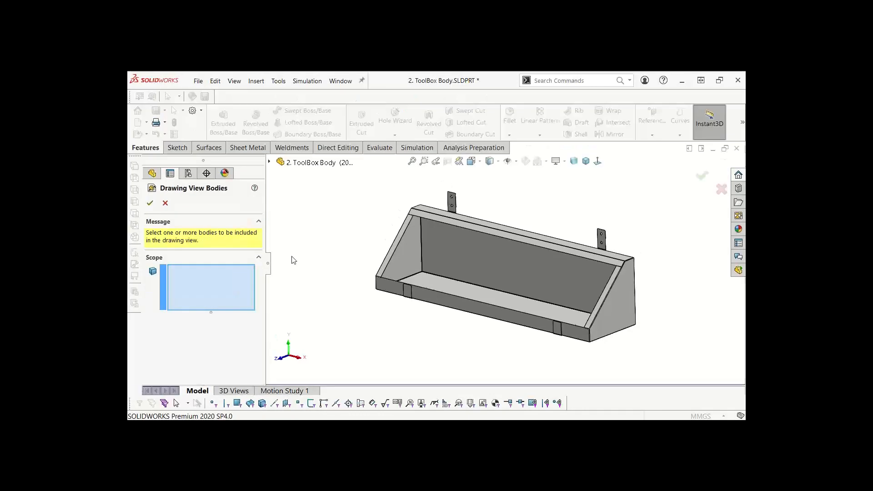
{"action": "left_click", "coordinate": [602, 240]}
{"action": "left_click", "coordinate": [150, 204]}
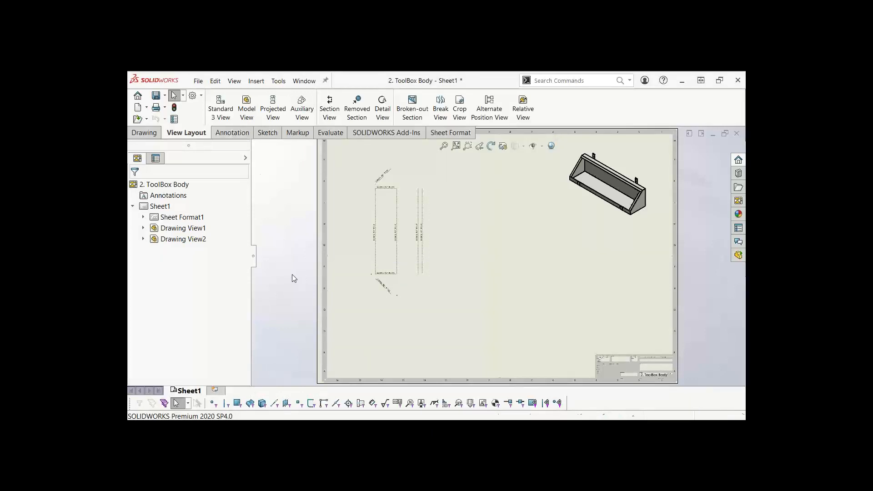
Step: Start a Model View of 2. ToolBox Body and limit it to the right-hand bracket body
{"action": "left_click", "coordinate": [247, 108]}
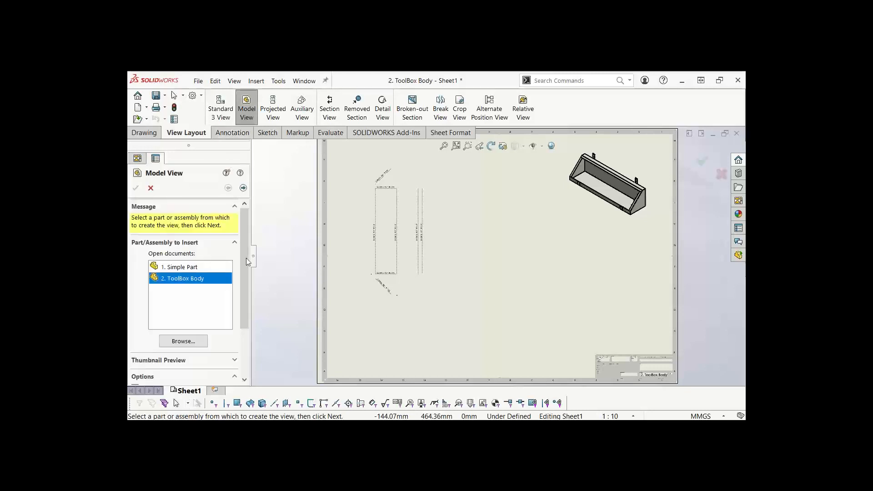
{"action": "left_click", "coordinate": [244, 188]}
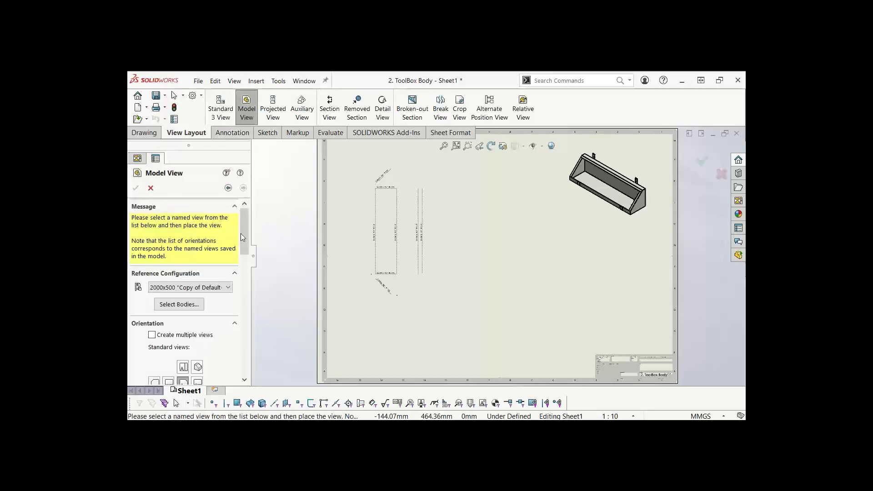
{"action": "left_click", "coordinate": [178, 304]}
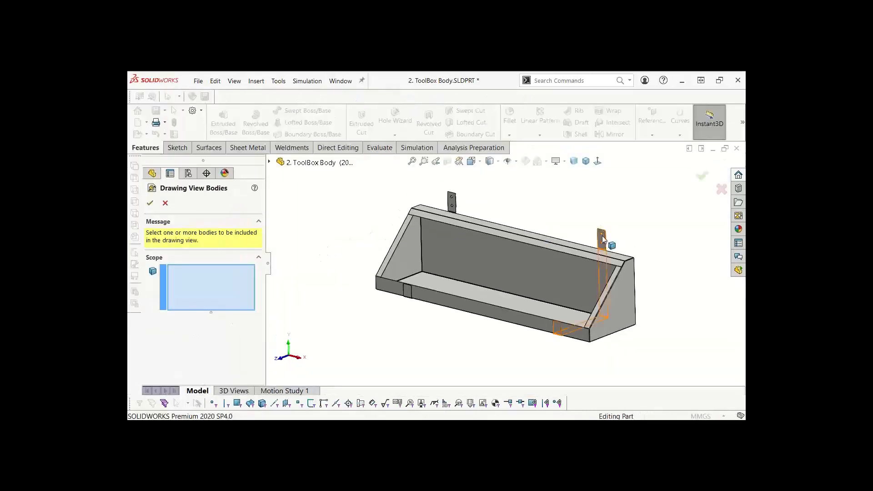
{"action": "left_click", "coordinate": [601, 242]}
{"action": "left_click", "coordinate": [149, 203]}
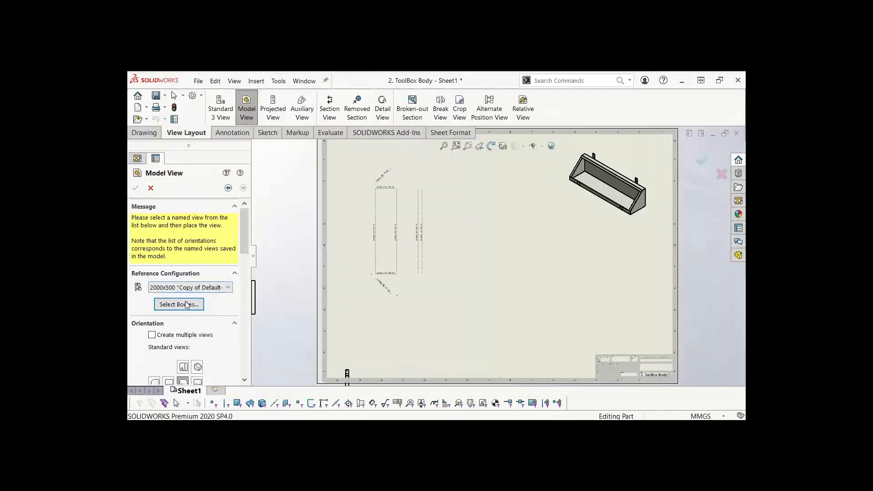
Step: Use the Flat pattern orientation and place the bracket's view below the isometric view, without adding projected views
{"action": "left_click_drag", "start_coordinate": [244, 246], "coordinate": [243, 298]}
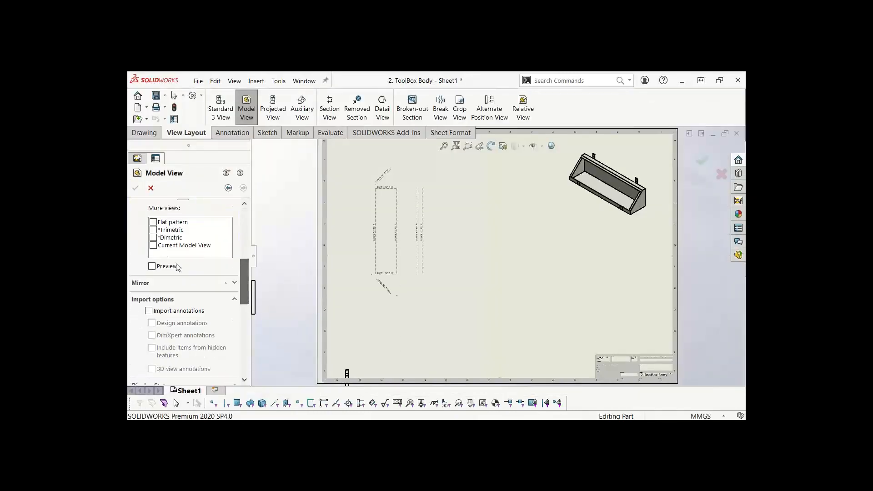
{"action": "left_click", "coordinate": [153, 222]}
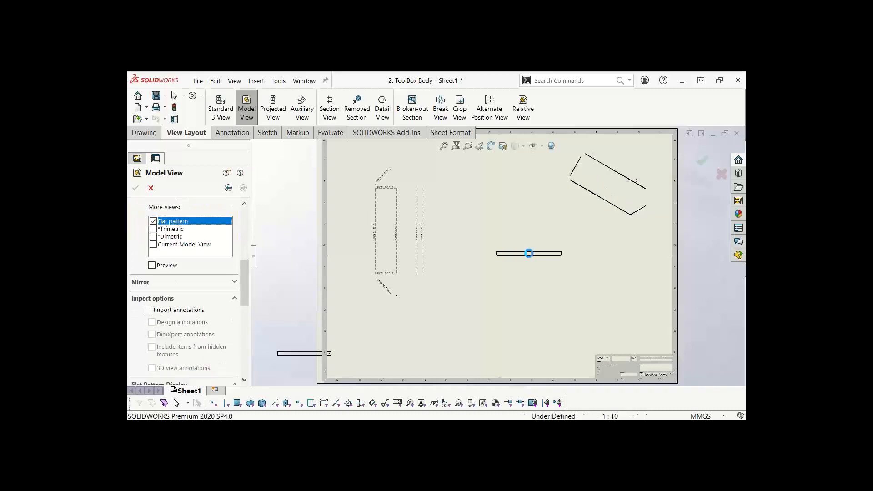
{"action": "left_click", "coordinate": [533, 266]}
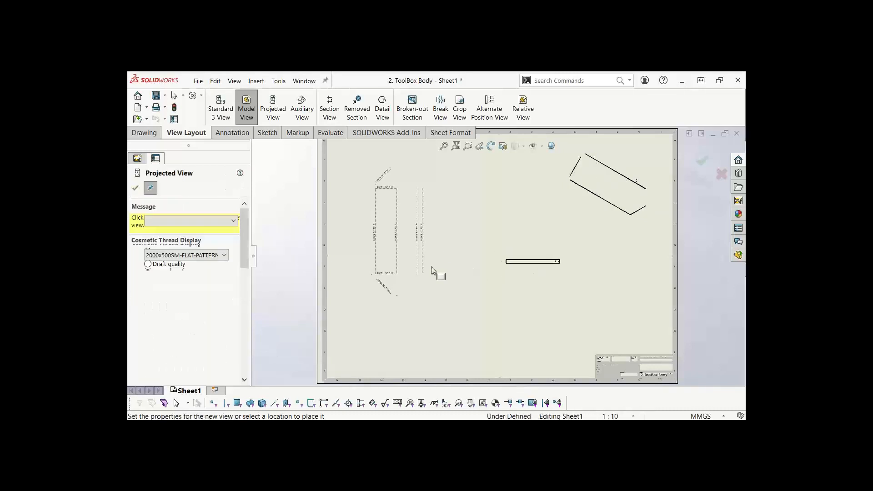
{"action": "left_click", "coordinate": [135, 188]}
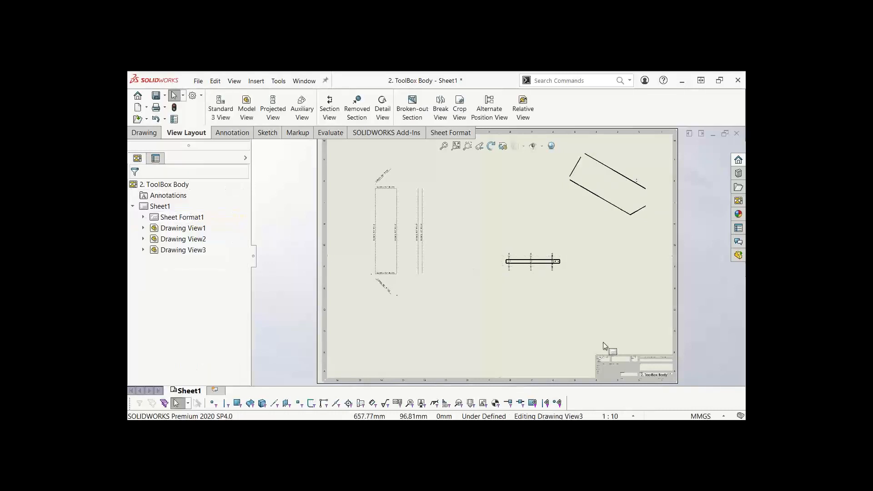
{"action": "left_click", "coordinate": [456, 266]}
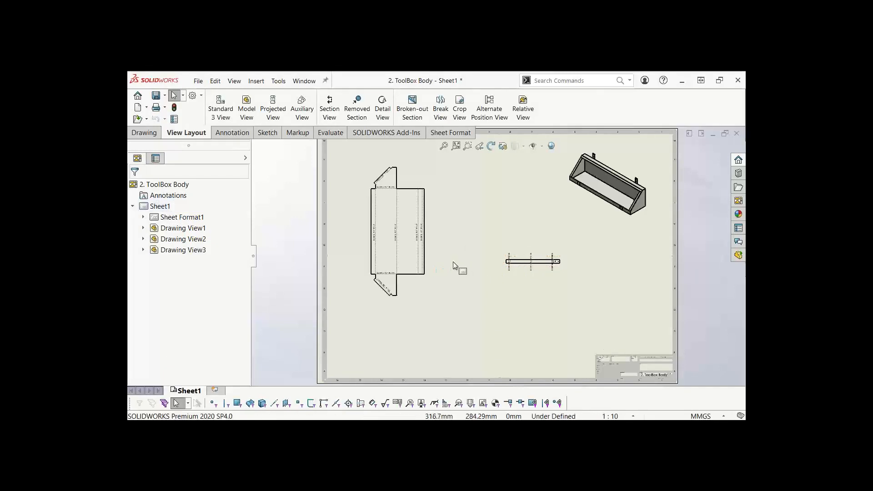
{"action": "scroll", "coordinate": [555, 258], "scroll_direction": "down", "scroll_amount": 4}
{"action": "key", "text": "f"}
{"action": "left_click", "coordinate": [508, 315]}
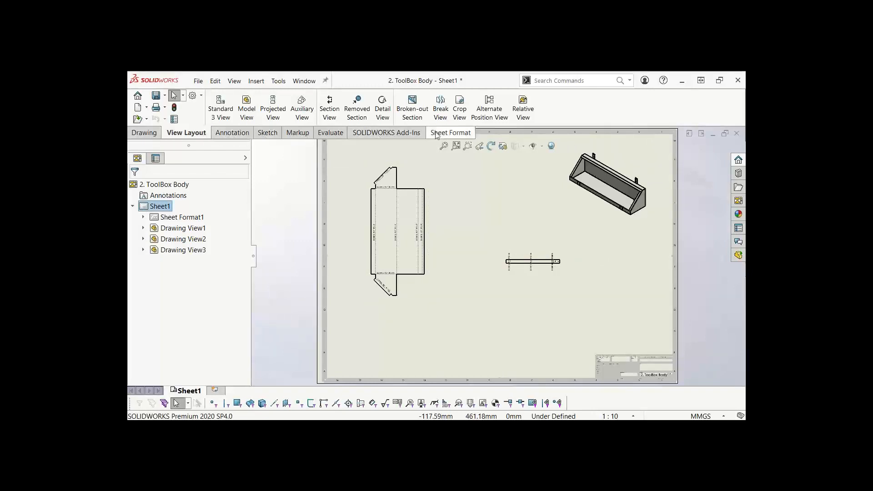
Step: Insert a Weldment Cut List table based on the isometric view and place it above the title block
{"action": "left_click", "coordinate": [231, 132]}
{"action": "mouse_move", "coordinate": [744, 113]}
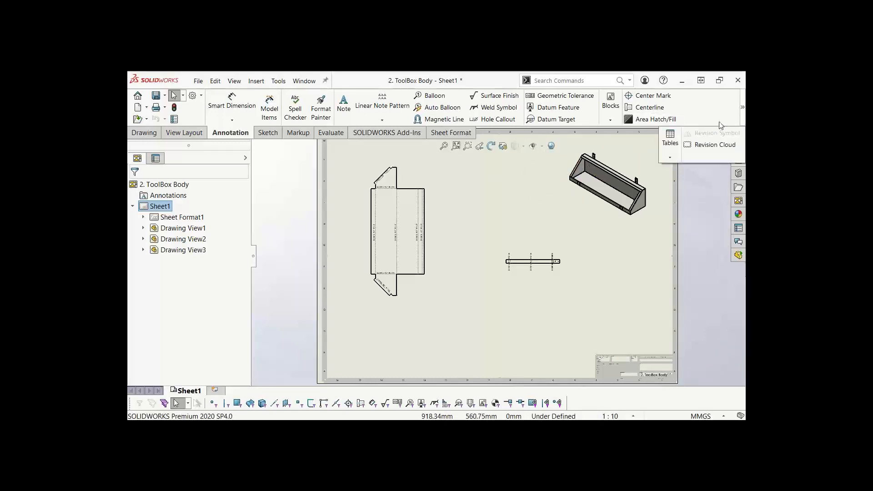
{"action": "left_click", "coordinate": [669, 159]}
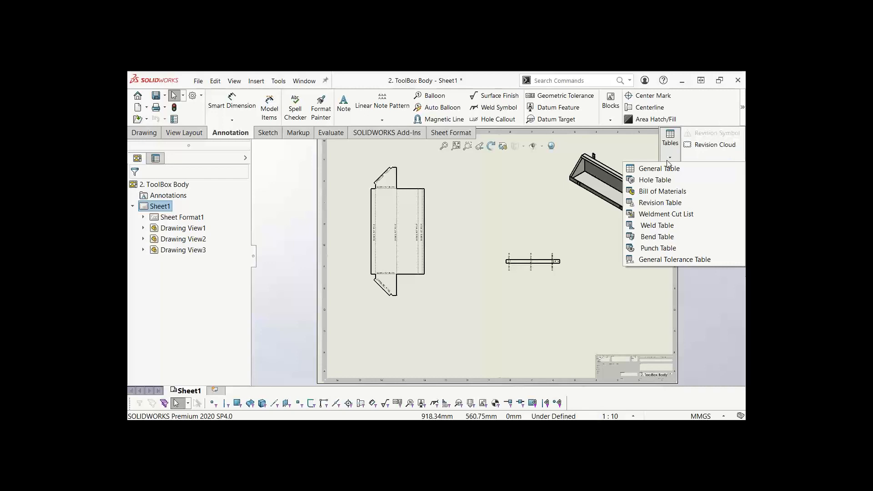
{"action": "left_click", "coordinate": [657, 214]}
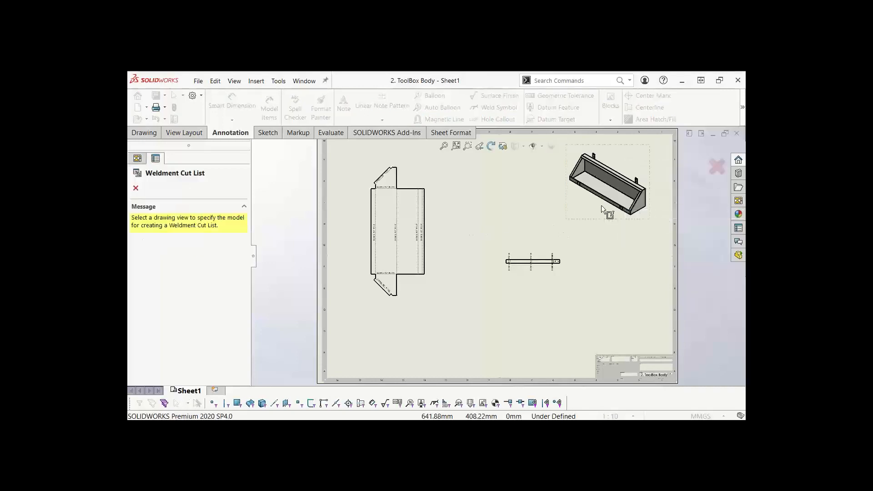
{"action": "left_click", "coordinate": [579, 204]}
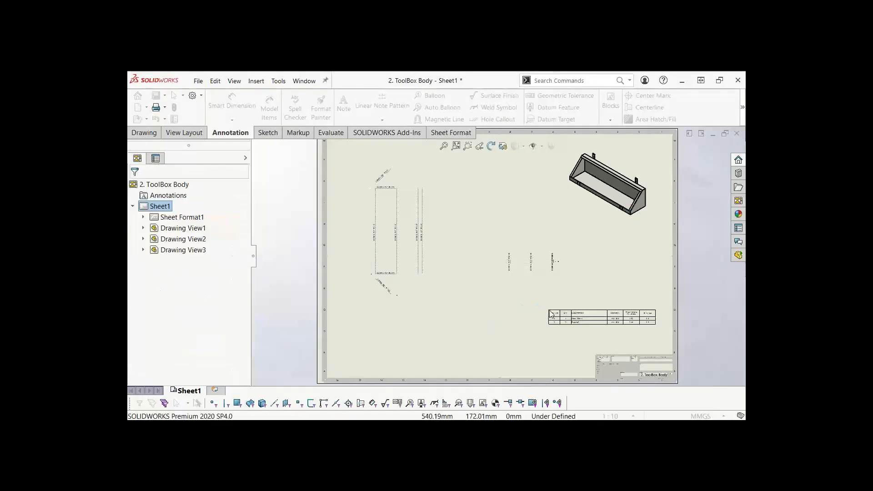
{"action": "left_click", "coordinate": [555, 317]}
{"action": "scroll", "coordinate": [690, 341], "scroll_direction": "down", "scroll_amount": 1}
{"action": "scroll", "coordinate": [629, 323], "scroll_direction": "down", "scroll_amount": 5}
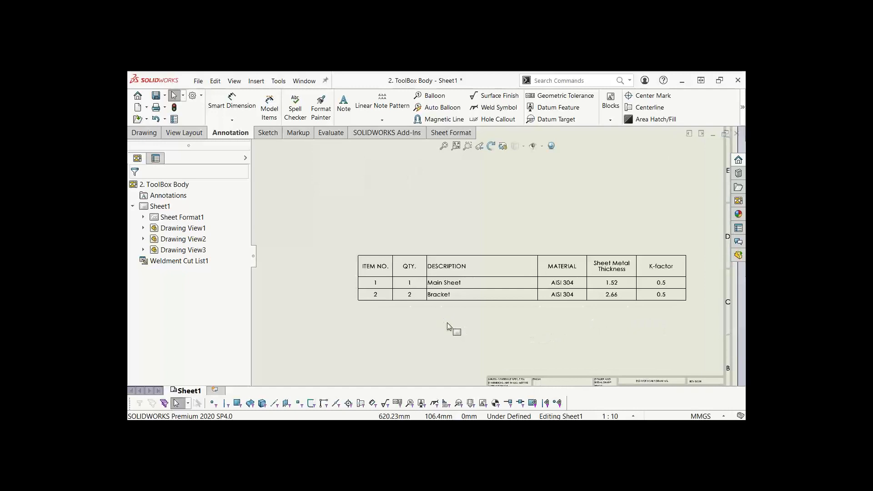
{"action": "key", "text": "f"}
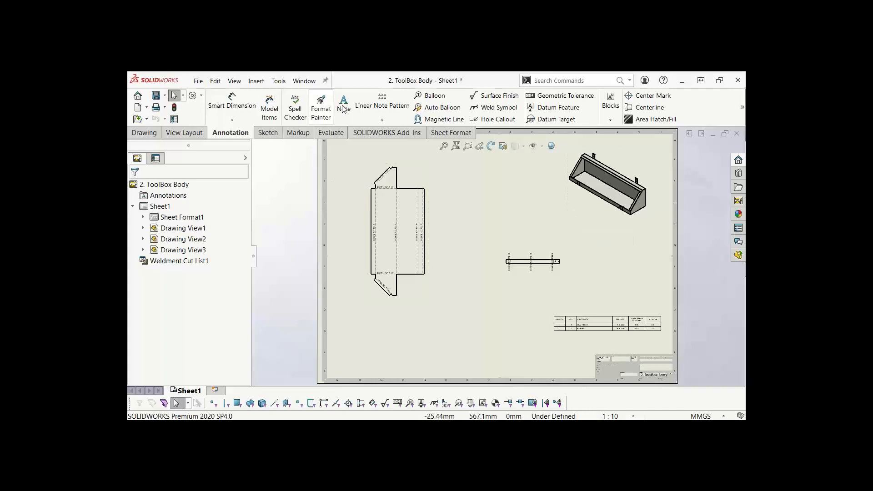
Step: Add balloons to the isometric view with Auto Balloon
{"action": "left_click", "coordinate": [187, 133]}
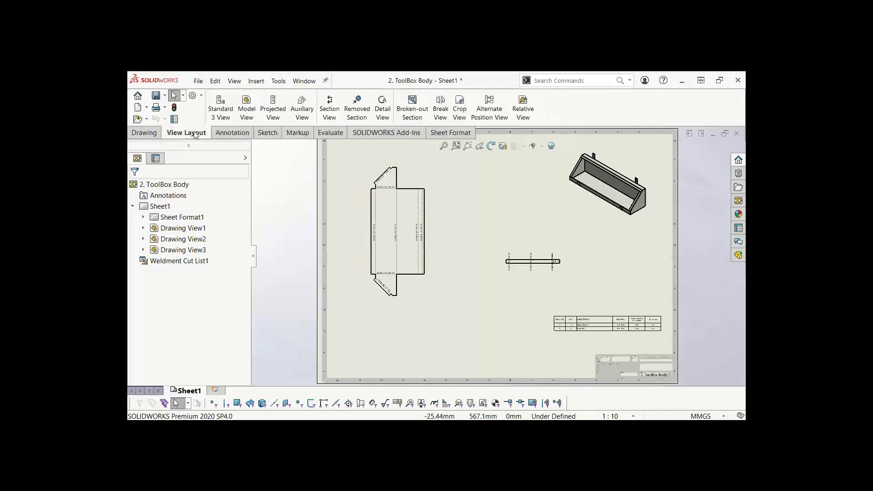
{"action": "left_click", "coordinate": [227, 133]}
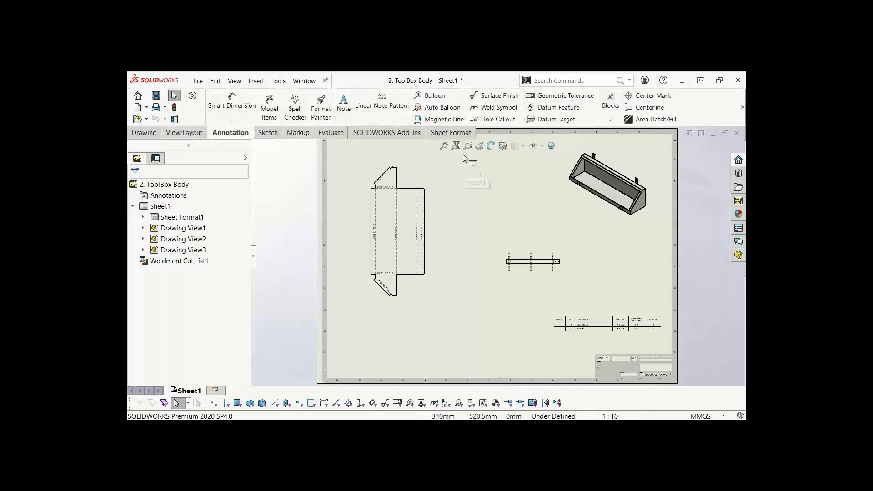
{"action": "left_click", "coordinate": [442, 108]}
{"action": "left_click", "coordinate": [586, 211]}
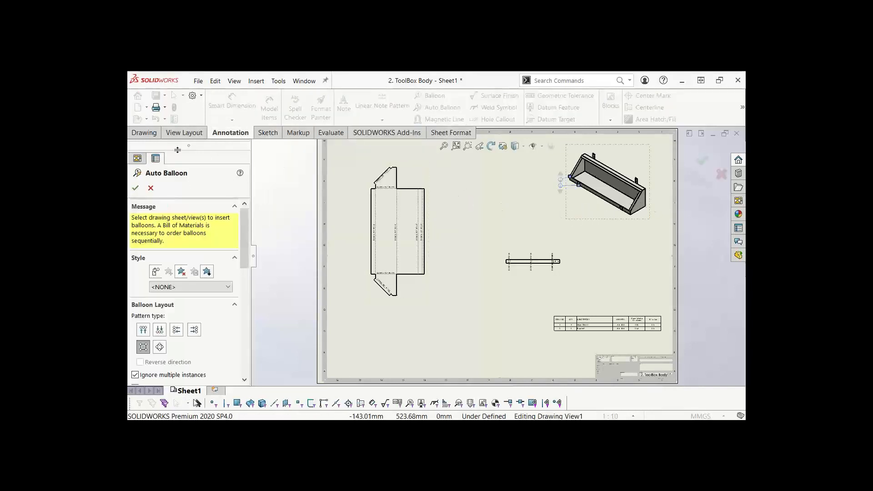
{"action": "left_click", "coordinate": [136, 189]}
{"action": "scroll", "coordinate": [584, 166], "scroll_direction": "down", "scroll_amount": 5}
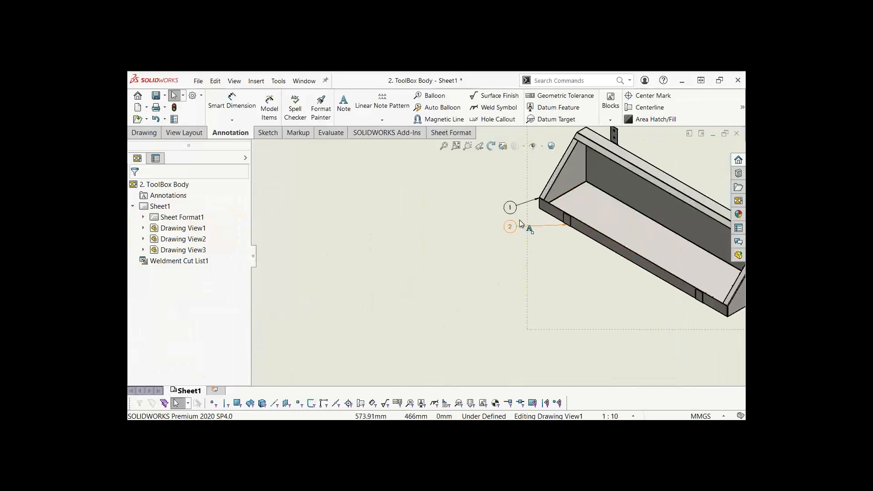
{"action": "key", "text": "f"}
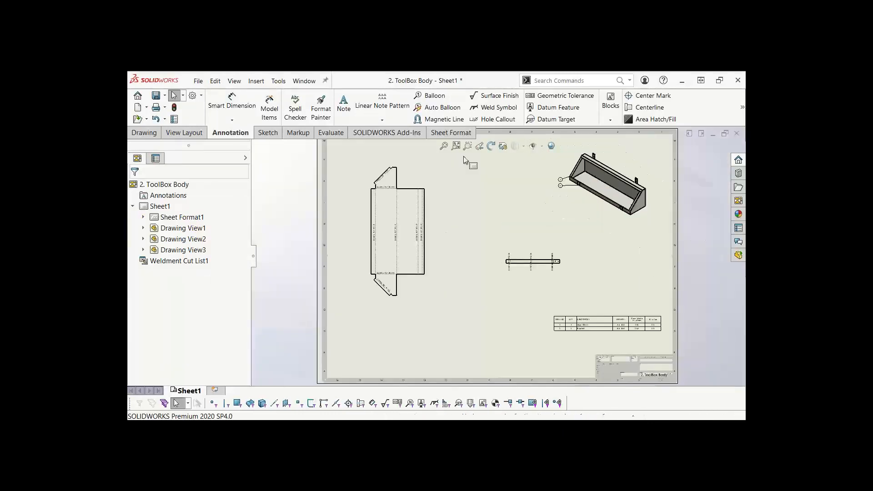
Step: Add balloons to the main sheet and bracket flat pattern views with Auto Balloon
{"action": "left_click", "coordinate": [407, 266]}
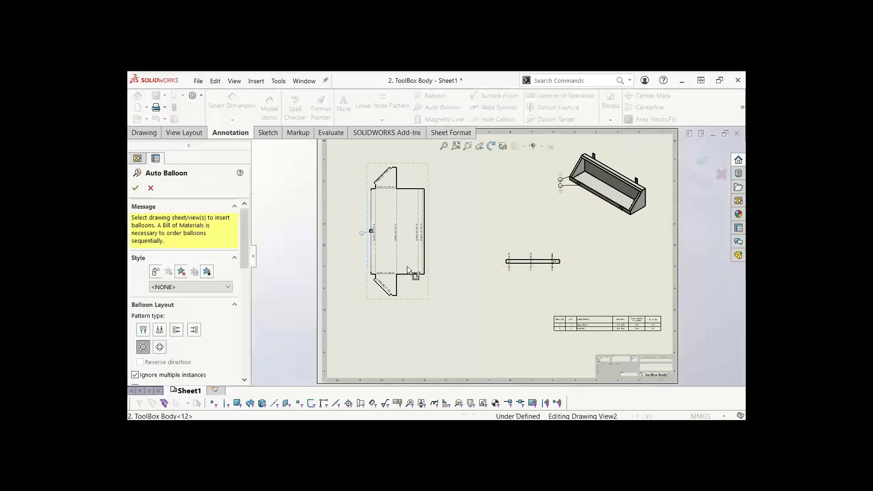
{"action": "left_click", "coordinate": [528, 271]}
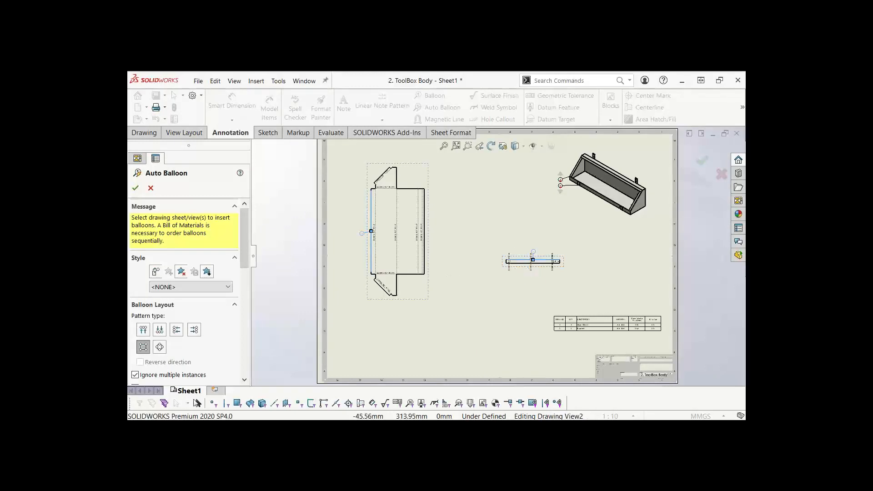
{"action": "left_click", "coordinate": [135, 188]}
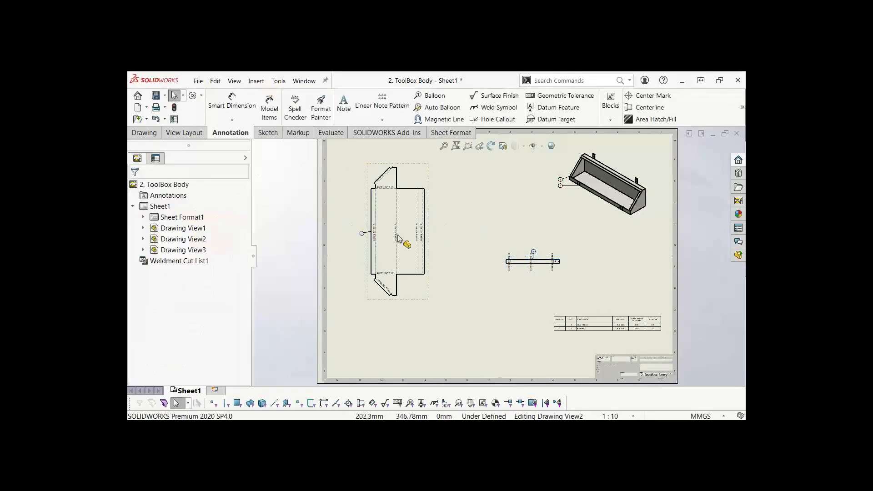
{"action": "scroll", "coordinate": [401, 238], "scroll_direction": "down", "scroll_amount": 3}
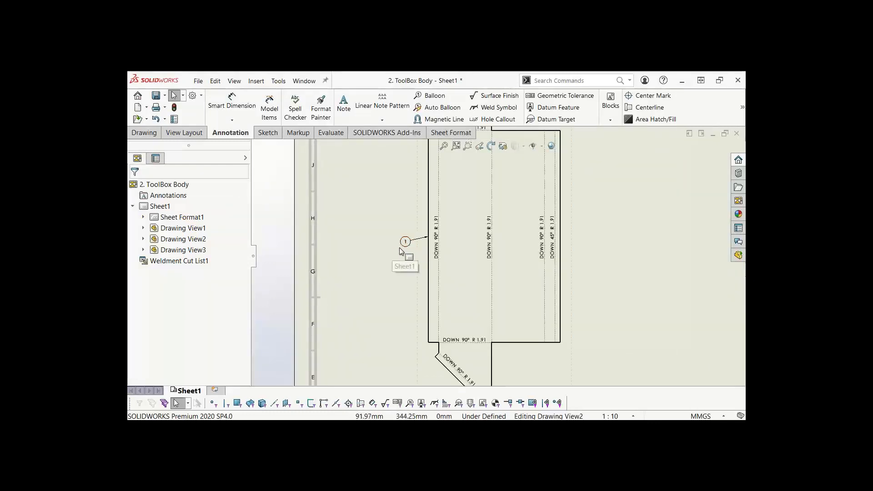
{"action": "key", "text": "f"}
Step: Link the balloon text of the bracket's flat pattern view to the Weldment Cut List1 table in its view properties
{"action": "scroll", "coordinate": [533, 283], "scroll_direction": "down", "scroll_amount": 5}
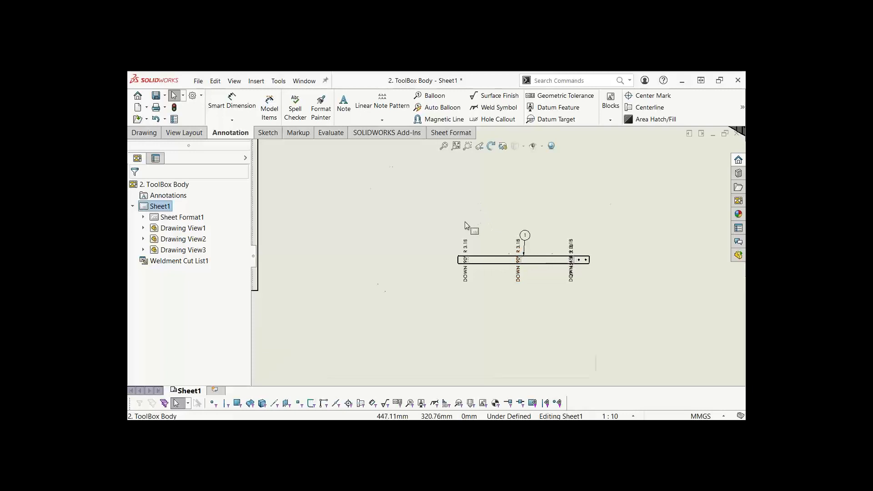
{"action": "scroll", "coordinate": [536, 262], "scroll_direction": "up", "scroll_amount": 5}
{"action": "scroll", "coordinate": [535, 262], "scroll_direction": "down", "scroll_amount": 2}
{"action": "left_click", "coordinate": [518, 266]}
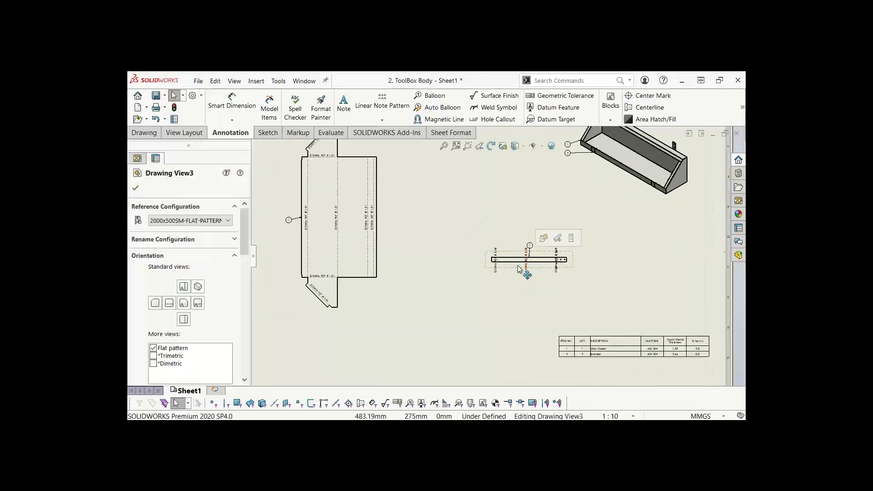
{"action": "left_click_drag", "start_coordinate": [249, 236], "coordinate": [248, 364]}
{"action": "left_click", "coordinate": [193, 374]}
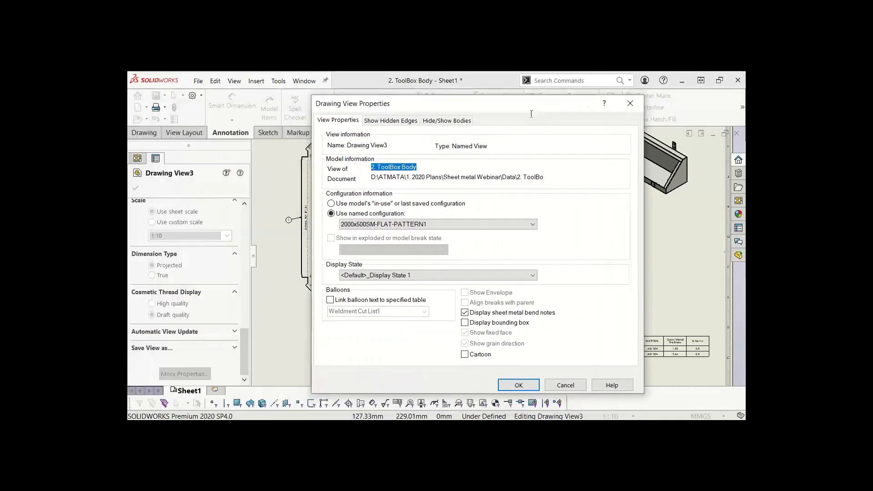
{"action": "left_click", "coordinate": [331, 301]}
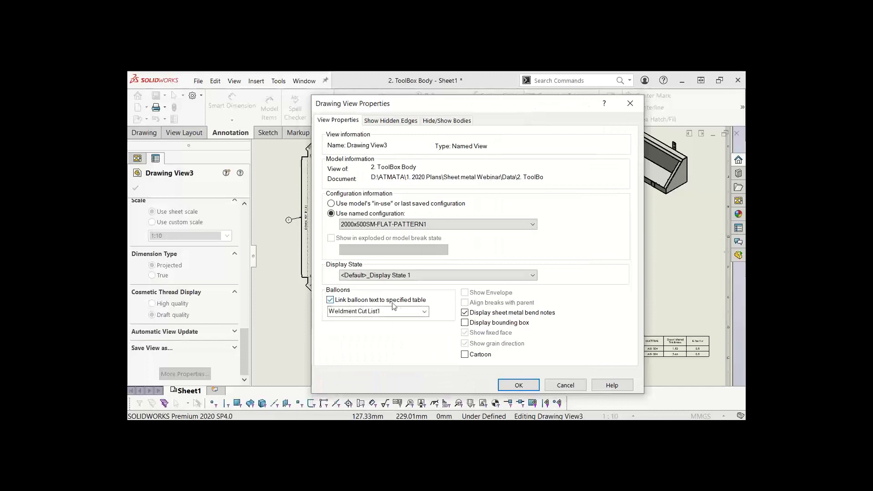
{"action": "left_click", "coordinate": [519, 385]}
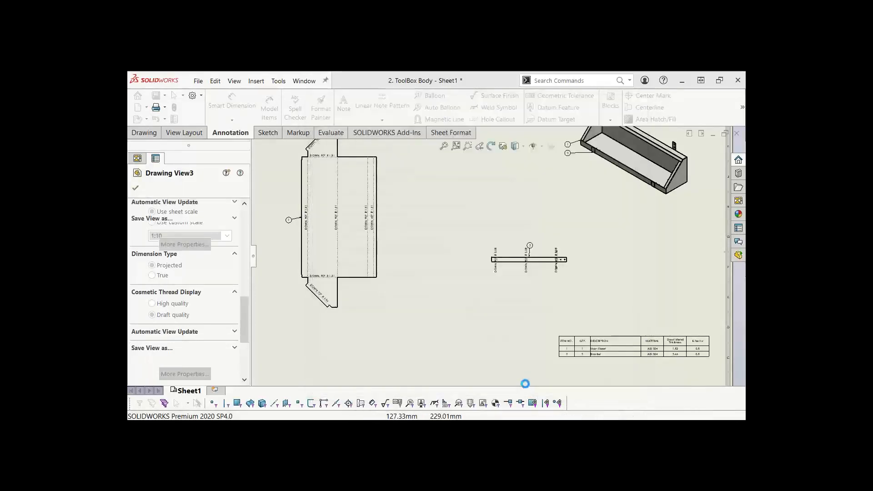
{"action": "left_click", "coordinate": [556, 321]}
{"action": "scroll", "coordinate": [527, 273], "scroll_direction": "down", "scroll_amount": 3}
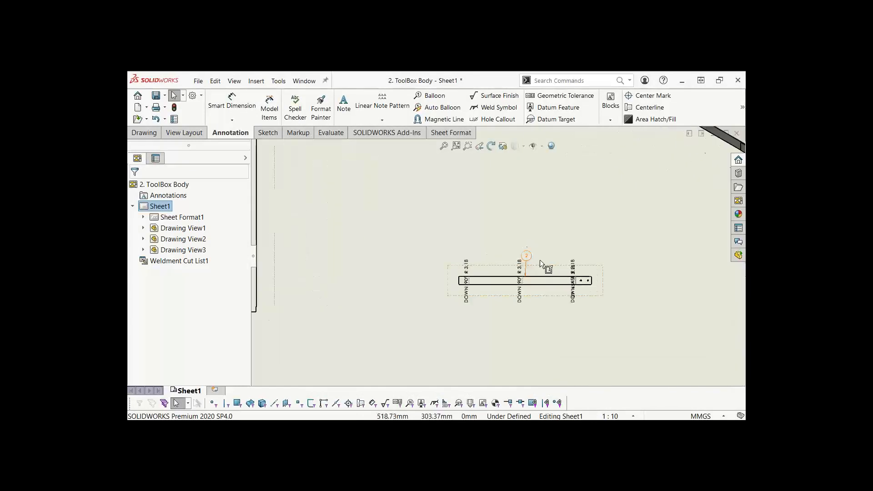
{"action": "scroll", "coordinate": [393, 263], "scroll_direction": "up", "scroll_amount": 5}
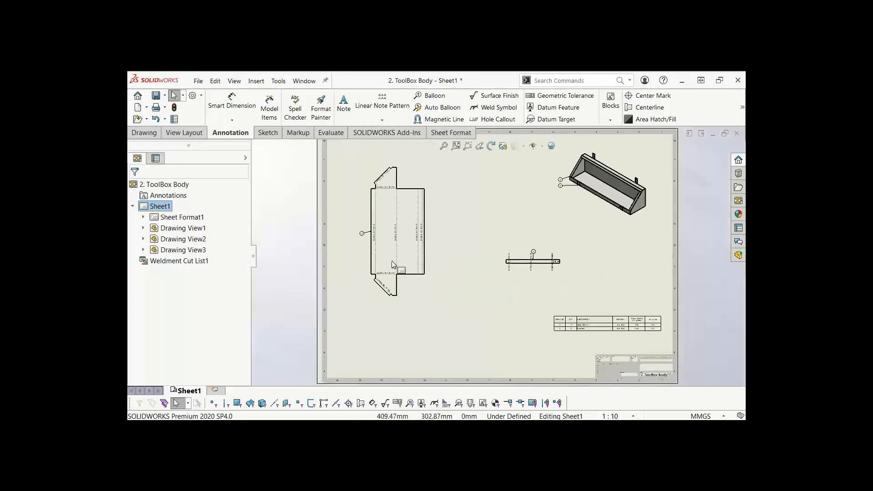
Step: Link the balloon text of the main sheet's flat pattern view to the Weldment Cut List1 table in its view properties
{"action": "scroll", "coordinate": [368, 295], "scroll_direction": "down", "scroll_amount": 5}
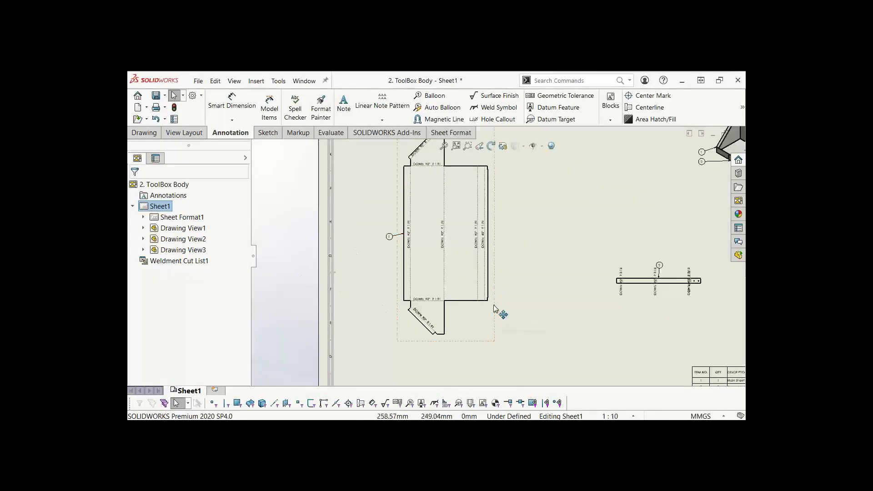
{"action": "left_click", "coordinate": [496, 308]}
{"action": "scroll", "coordinate": [238, 245], "scroll_direction": "down", "scroll_amount": 6}
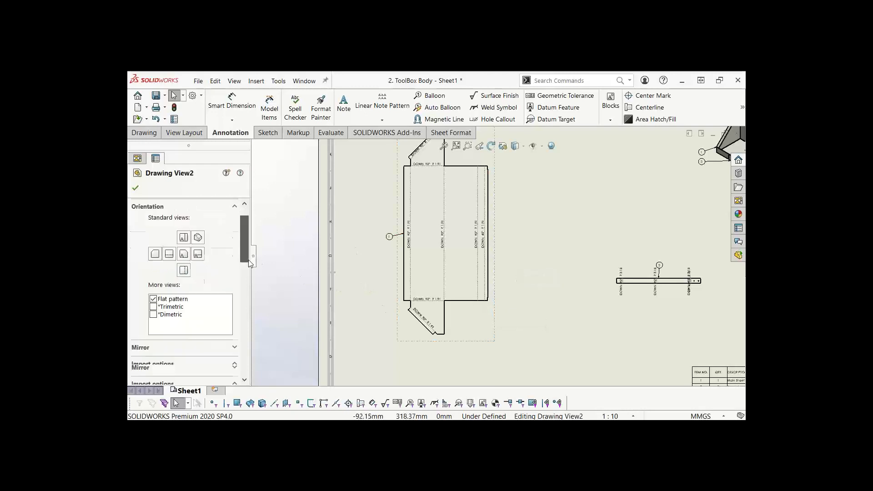
{"action": "left_click", "coordinate": [184, 373]}
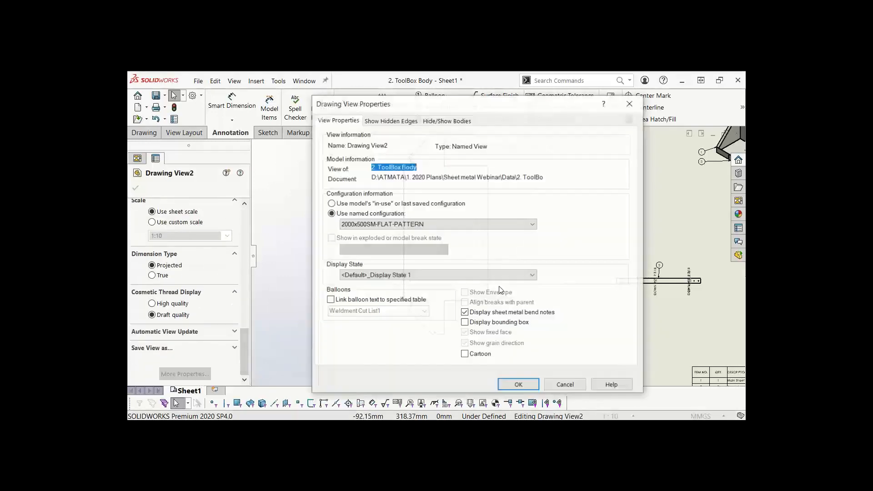
{"action": "left_click", "coordinate": [330, 301]}
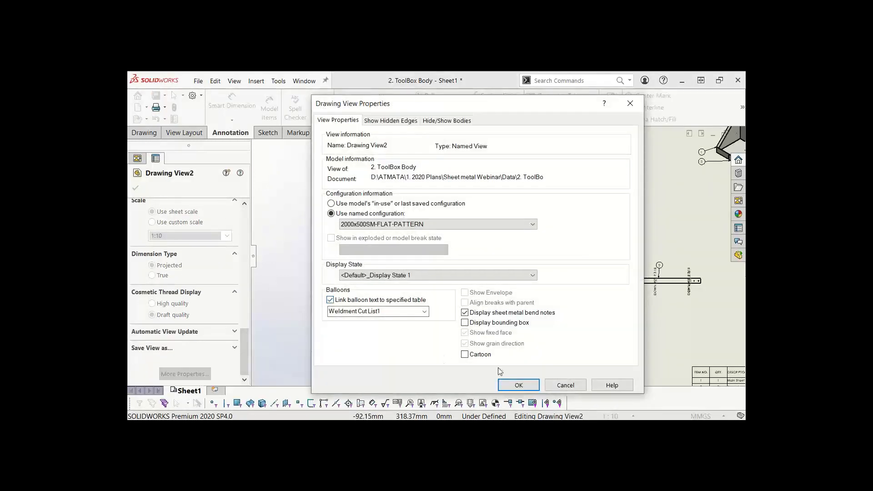
{"action": "left_click", "coordinate": [514, 385]}
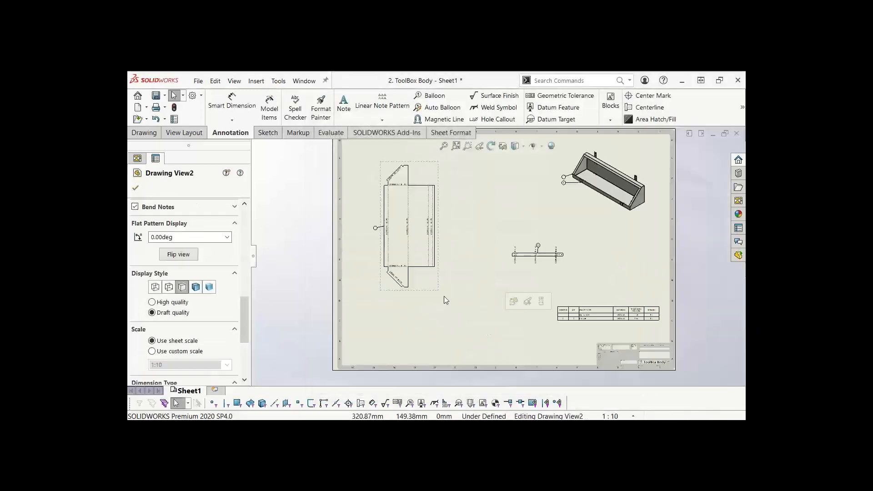
{"action": "left_click", "coordinate": [446, 300]}
{"action": "scroll", "coordinate": [568, 327], "scroll_direction": "down", "scroll_amount": 3}
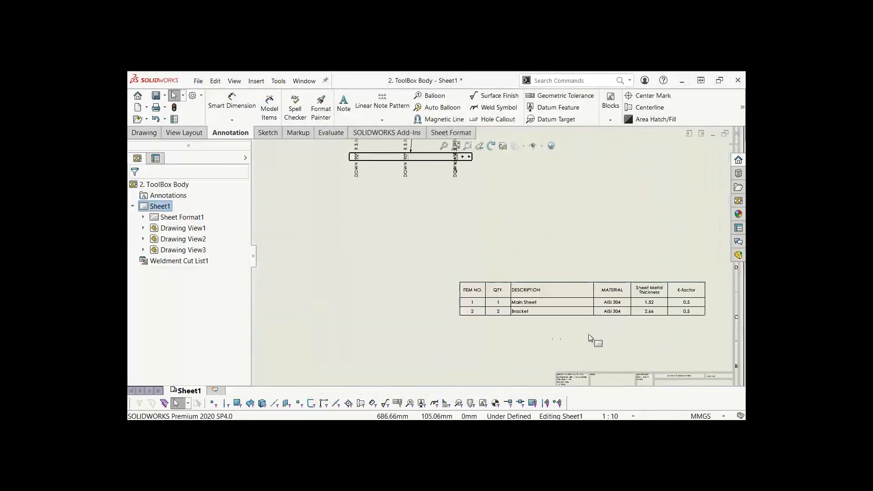
{"action": "middle_click_drag", "start_coordinate": [590, 337], "coordinate": [531, 339]}
{"action": "key", "text": "f"}
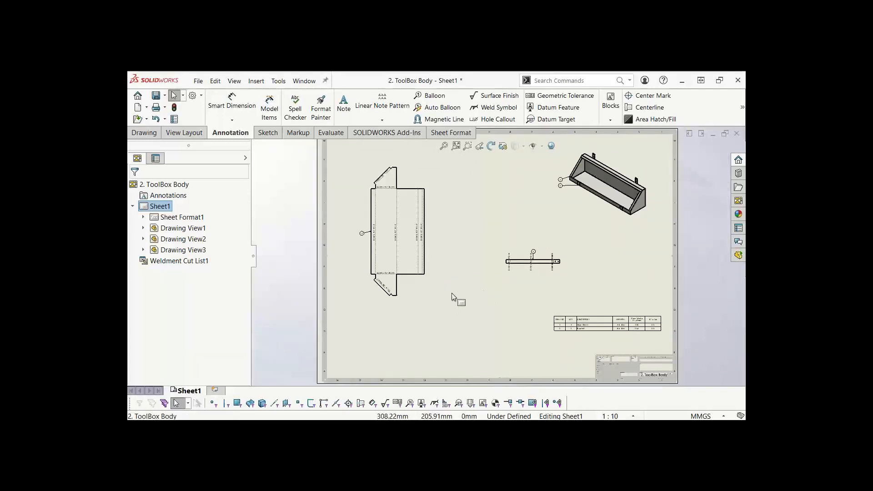
Step: Switch to the 2. ToolBox Body part and set the vertical back height of the Boss-Extrude1 profile to 300 mm
{"action": "key", "text": "ctrl+Tab"}
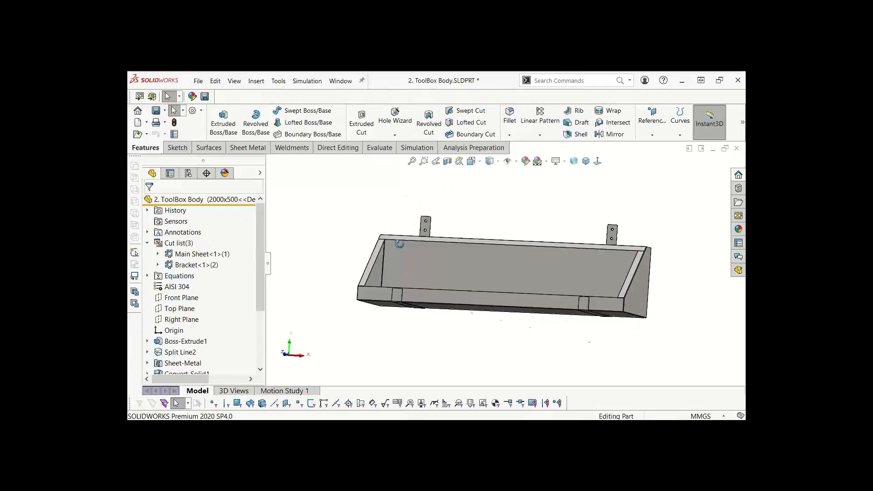
{"action": "mouse_move", "coordinate": [400, 245]}
{"action": "middle_mouse_down"}
{"action": "mouse_move", "coordinate": [633, 287]}
{"action": "mouse_move", "coordinate": [619, 301]}
{"action": "middle_mouse_up"}
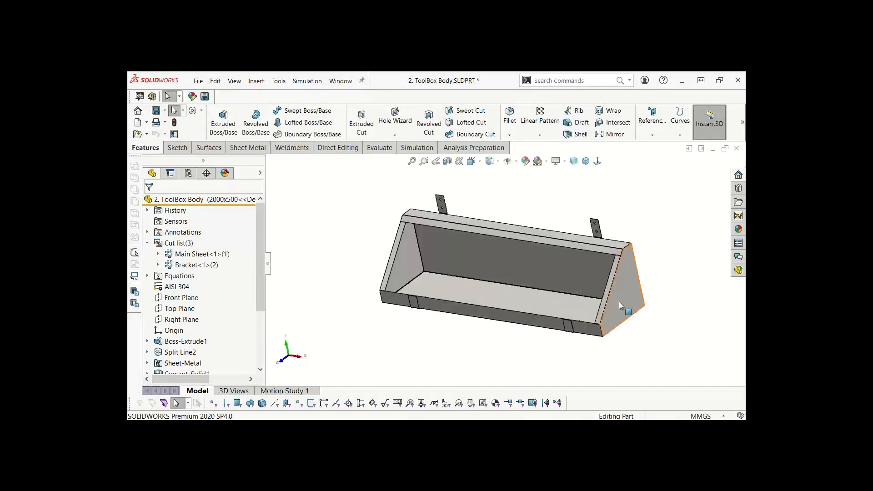
{"action": "left_click", "coordinate": [184, 342]}
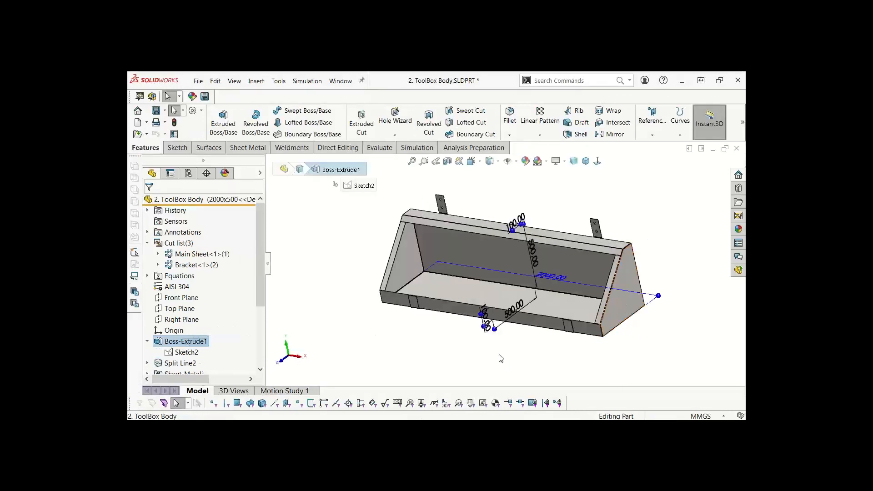
{"action": "scroll", "coordinate": [546, 284], "scroll_direction": "down", "scroll_amount": 2}
{"action": "middle_click_drag", "start_coordinate": [547, 288], "coordinate": [510, 244]}
{"action": "scroll", "coordinate": [505, 290], "scroll_direction": "up", "scroll_amount": 1}
{"action": "left_click", "coordinate": [505, 245]}
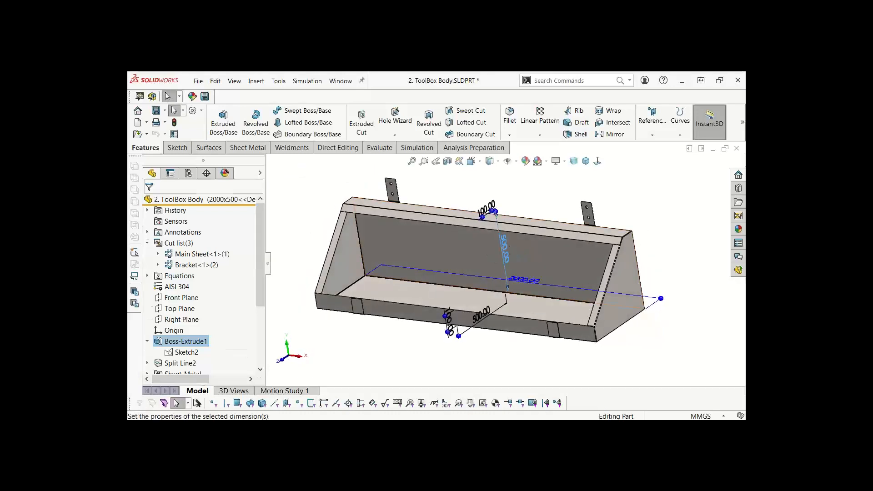
{"action": "double_click", "coordinate": [505, 247]}
{"action": "type", "text": "300"}
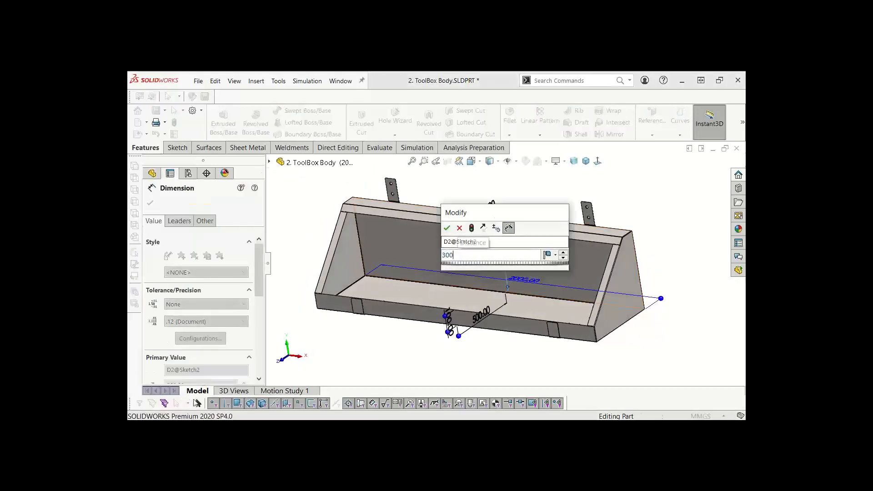
{"action": "key", "text": "Return"}
{"action": "left_click", "coordinate": [514, 202]}
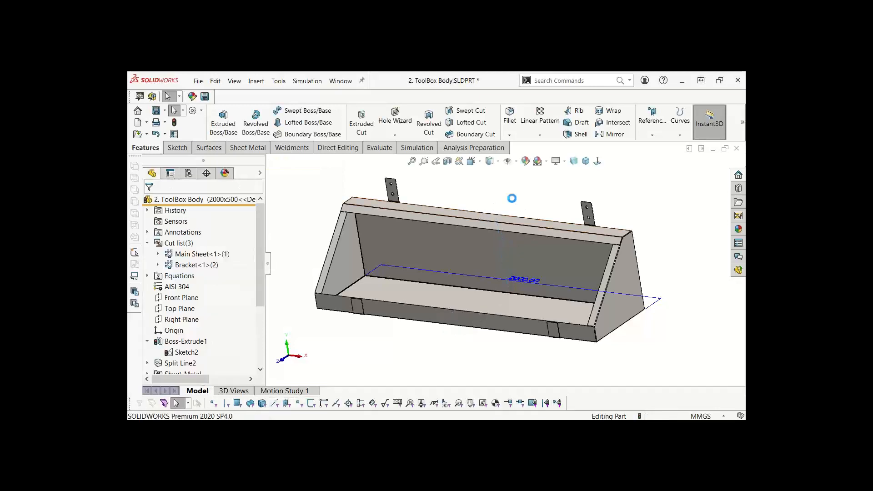
{"action": "left_click", "coordinate": [469, 250]}
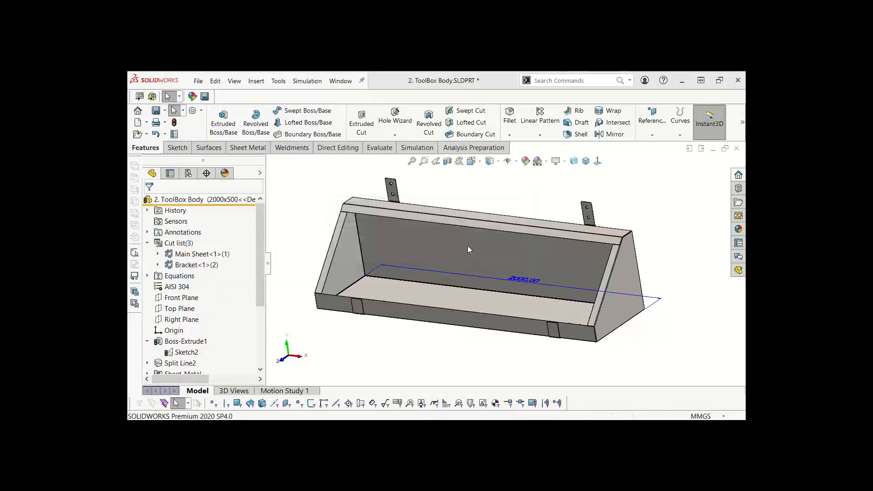
{"action": "middle_click_drag", "start_coordinate": [508, 259], "coordinate": [485, 315]}
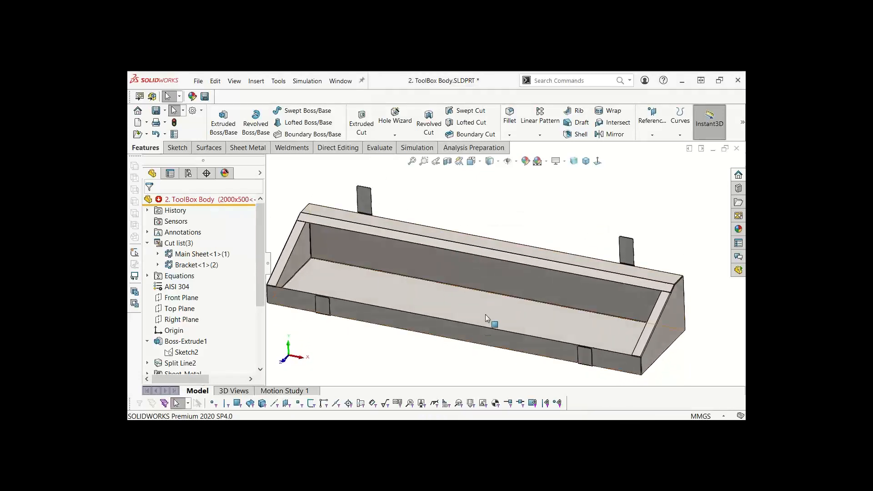
Step: Set the bottom depth dimension in the Boss-Extrude1 profile sketch to 300 mm and rebuild, ignoring the feature error
{"action": "left_click", "coordinate": [479, 311]}
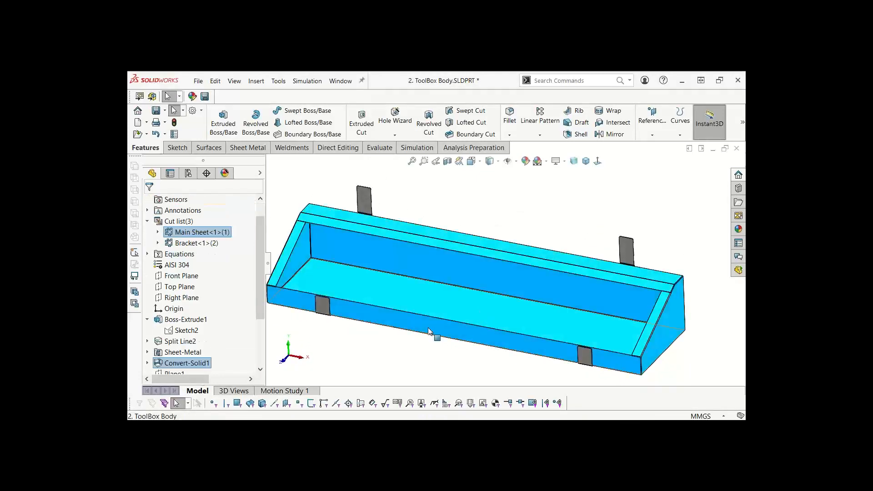
{"action": "left_click", "coordinate": [187, 329]}
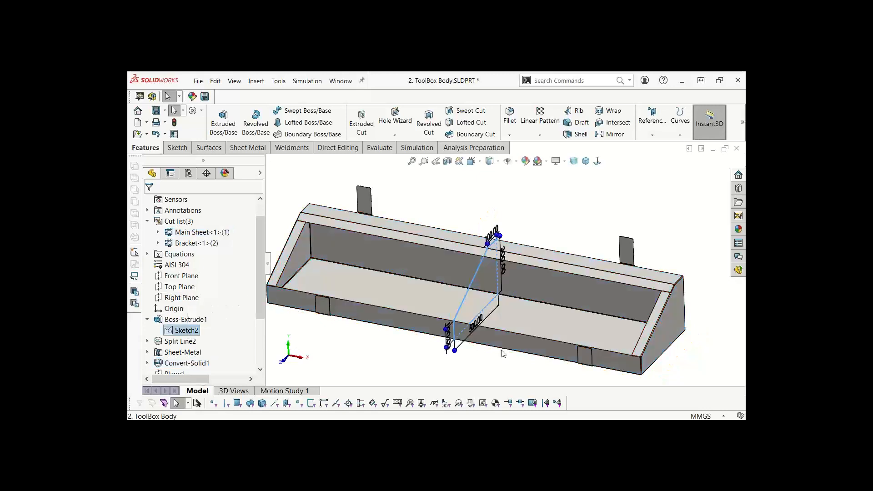
{"action": "double_click", "coordinate": [475, 322]}
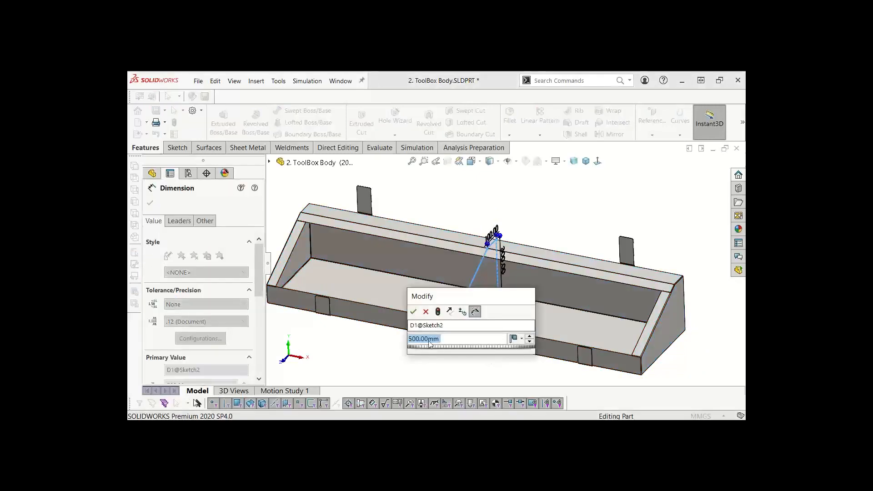
{"action": "type", "text": "300"}
{"action": "key", "text": "Return"}
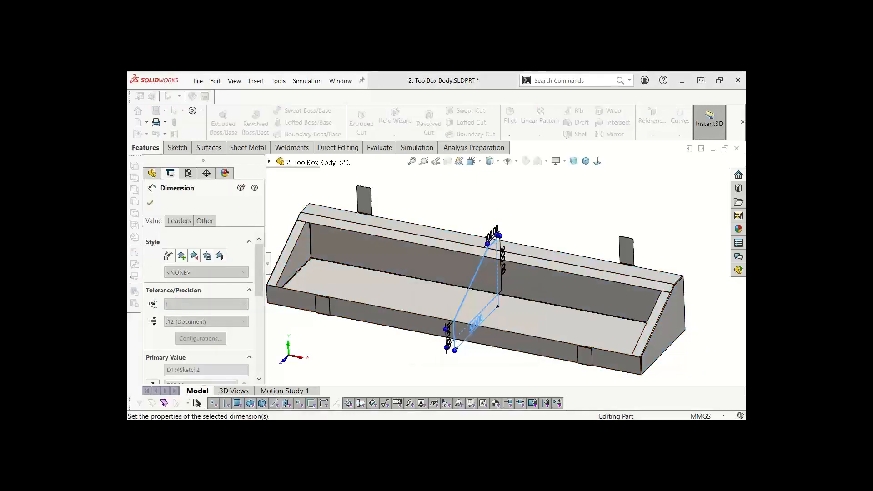
{"action": "left_click", "coordinate": [150, 202]}
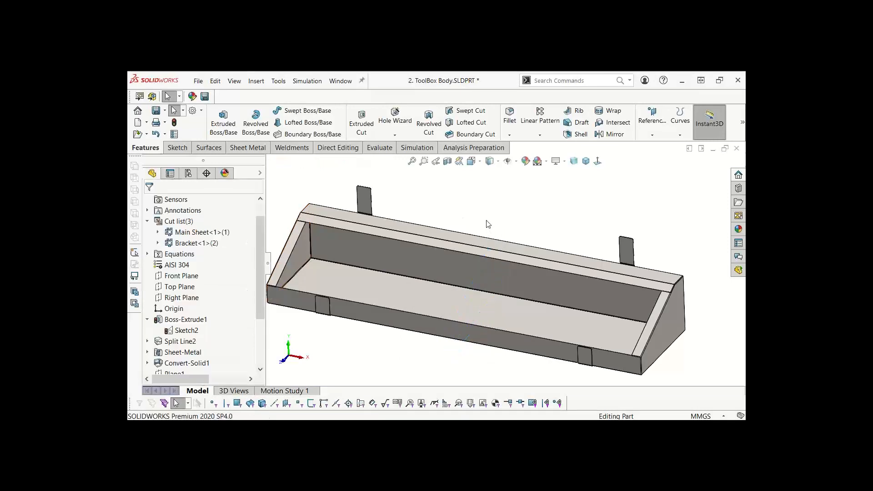
{"action": "left_click", "coordinate": [460, 250]}
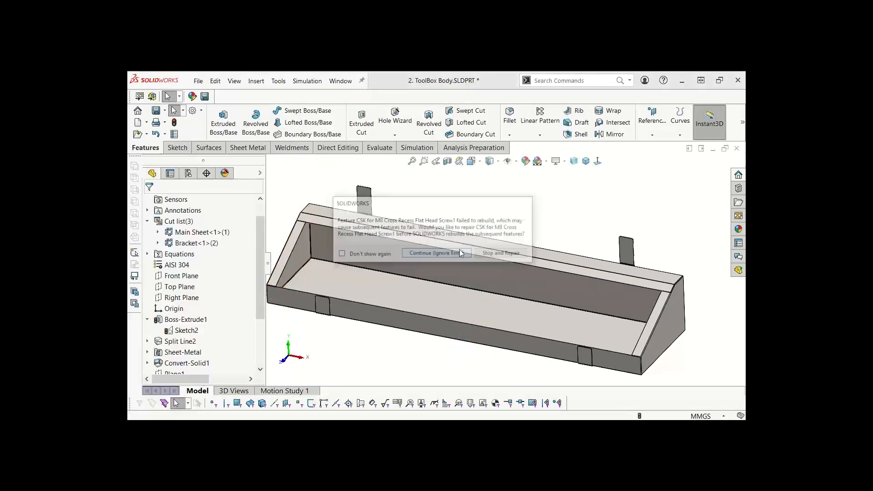
{"action": "scroll", "coordinate": [503, 221], "scroll_direction": "up", "scroll_amount": 2}
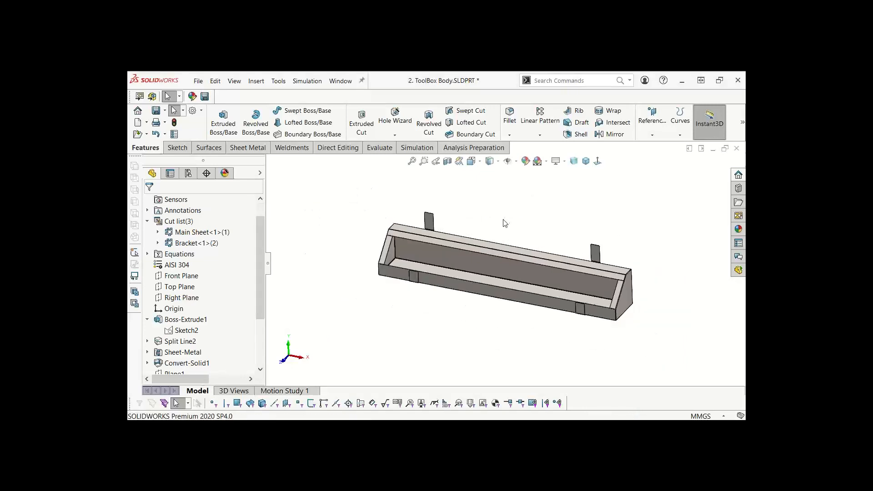
{"action": "middle_click_drag", "start_coordinate": [504, 222], "coordinate": [489, 247]}
{"action": "double_click", "coordinate": [497, 272]}
{"action": "middle_click_drag", "start_coordinate": [518, 295], "coordinate": [517, 322]}
{"action": "left_click", "coordinate": [442, 329]}
{"action": "mouse_move", "coordinate": [442, 329]}
{"action": "middle_mouse_down"}
{"action": "mouse_move", "coordinate": [447, 304]}
{"action": "mouse_move", "coordinate": [429, 334]}
{"action": "middle_mouse_up"}
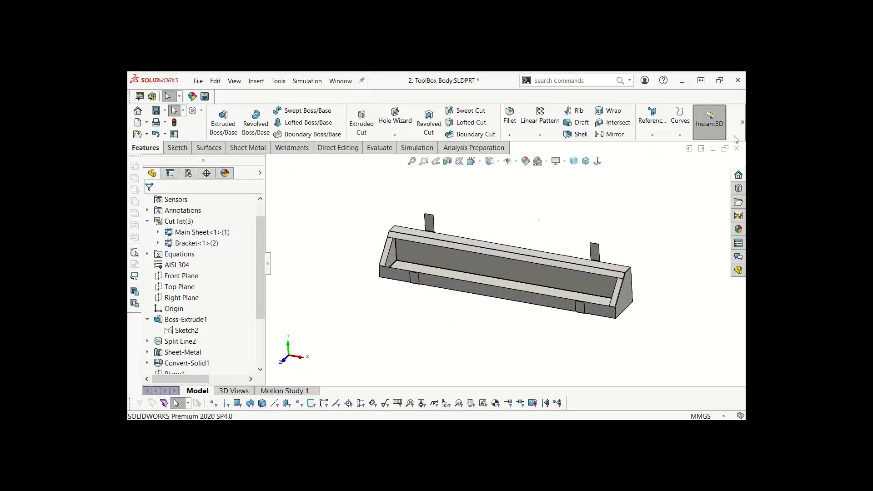
Step: Split the main sheet body along the Right Plane, keeping only resulting bodies 3 and 4 marked for splitting
{"action": "mouse_move", "coordinate": [742, 121]}
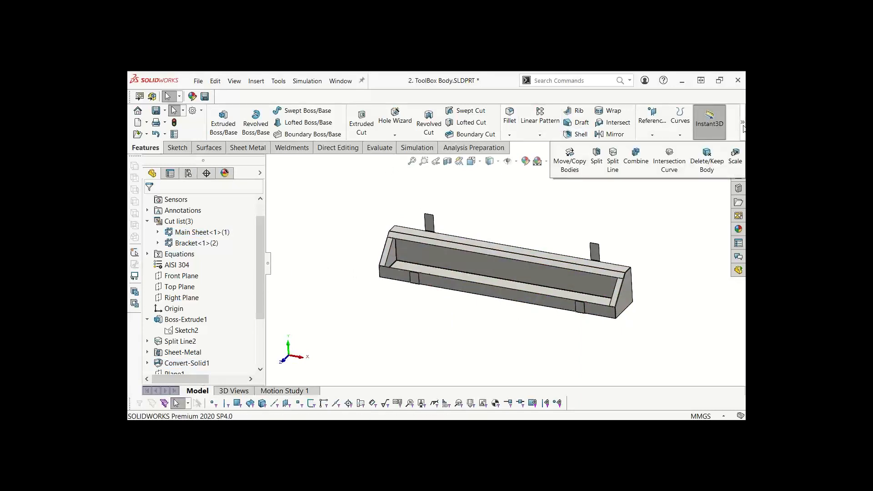
{"action": "left_click", "coordinate": [596, 157]}
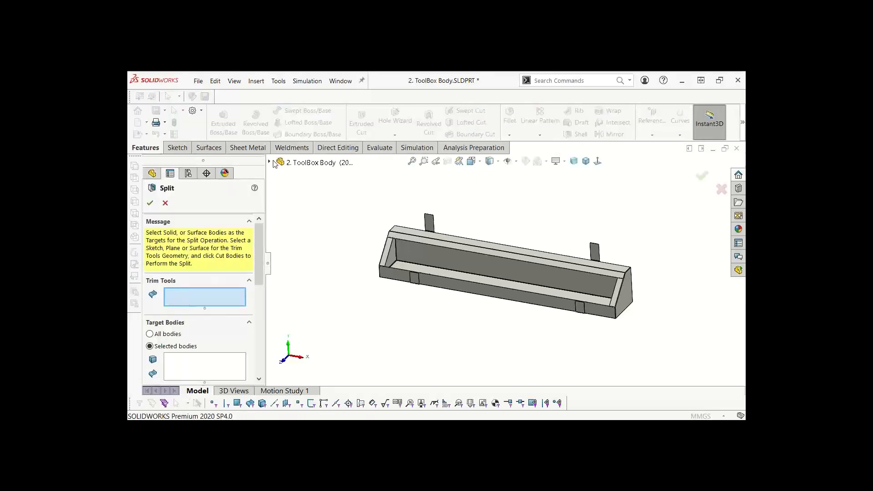
{"action": "left_click", "coordinate": [269, 162]}
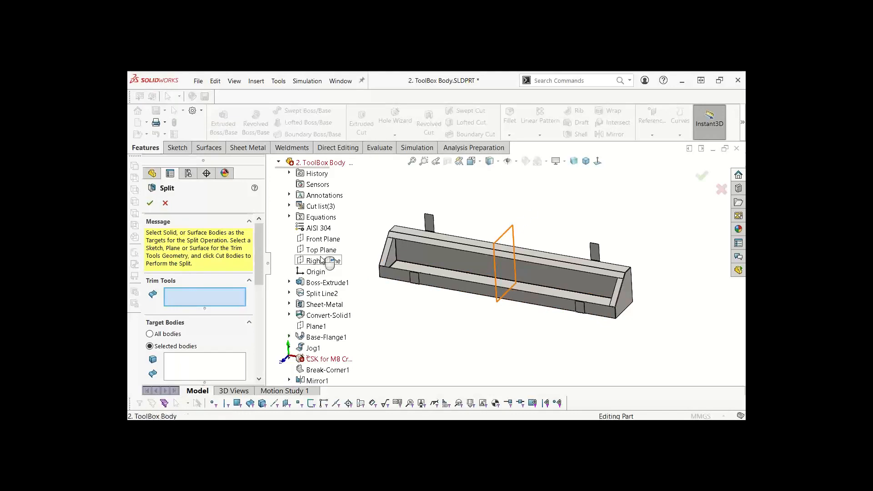
{"action": "left_click", "coordinate": [321, 261]}
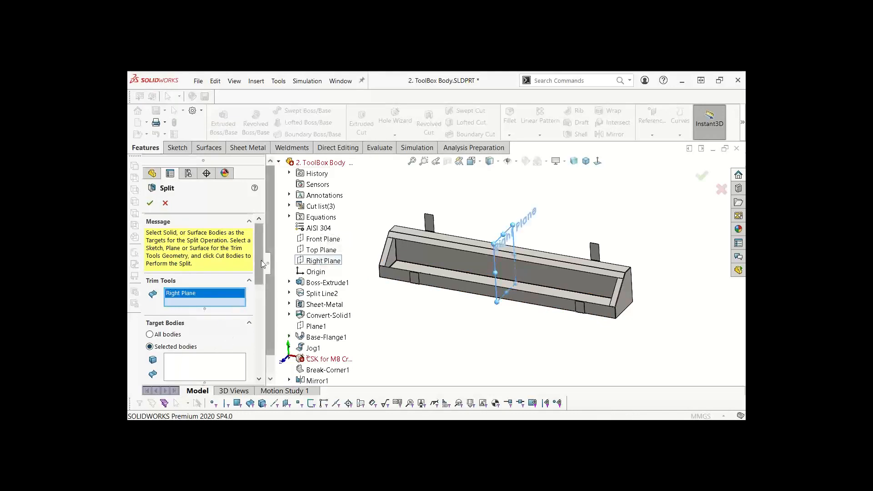
{"action": "left_click_drag", "start_coordinate": [262, 264], "coordinate": [261, 309]}
{"action": "left_click", "coordinate": [198, 255]}
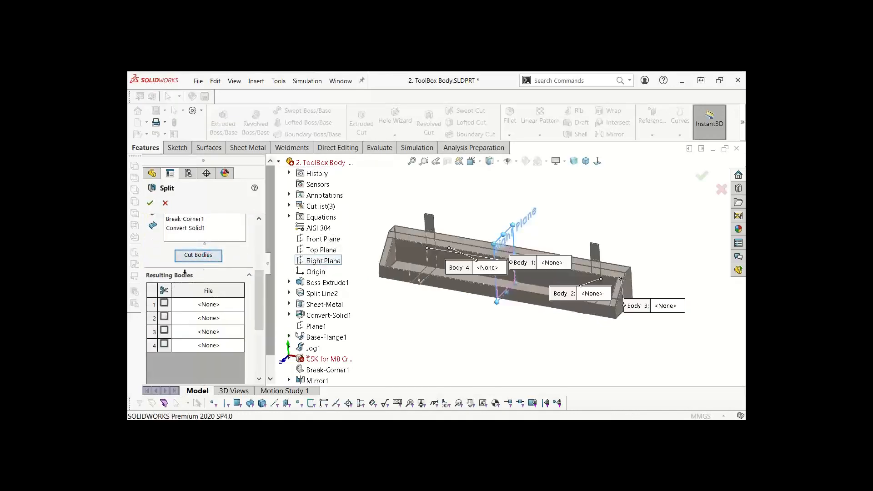
{"action": "left_click", "coordinate": [164, 303]}
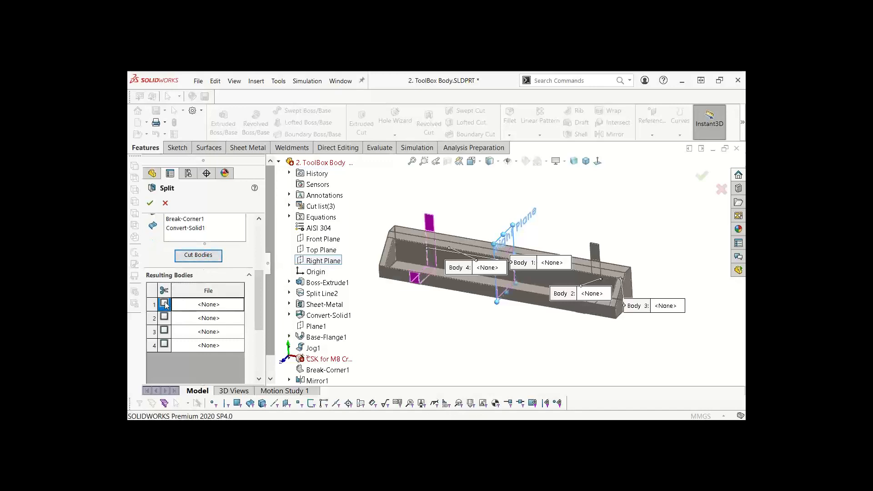
{"action": "left_click", "coordinate": [164, 304]}
{"action": "left_click", "coordinate": [164, 331]}
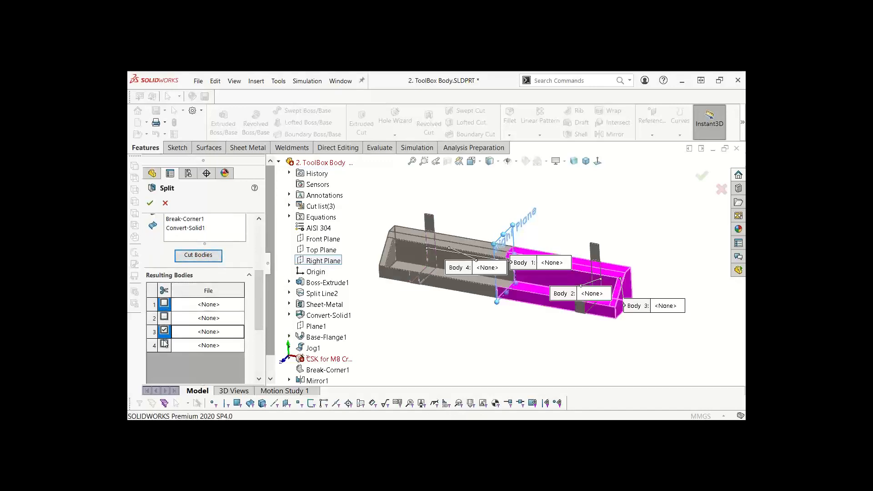
{"action": "left_click", "coordinate": [164, 344]}
{"action": "left_click", "coordinate": [150, 203]}
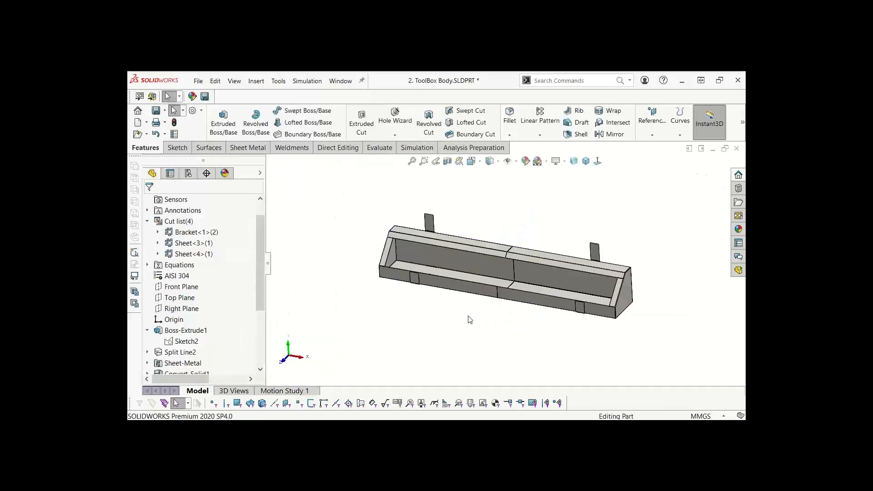
Step: Preview the flat pattern of the split sheet half farthest along the X axis with Toggle flat display
{"action": "scroll", "coordinate": [520, 278], "scroll_direction": "down", "scroll_amount": 5}
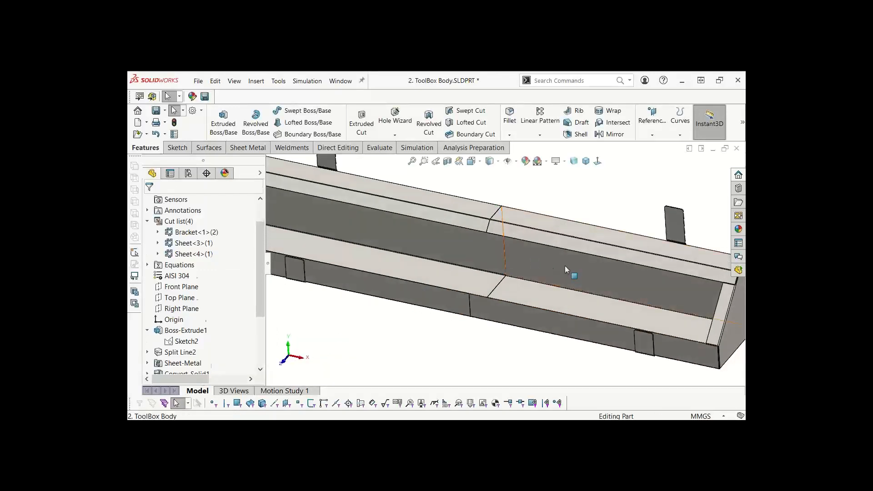
{"action": "right_click", "coordinate": [565, 267]}
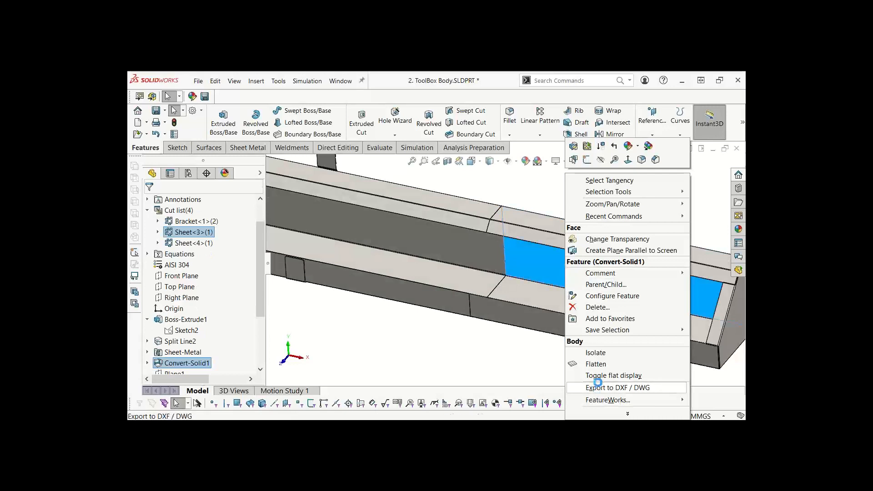
{"action": "left_click", "coordinate": [600, 388]}
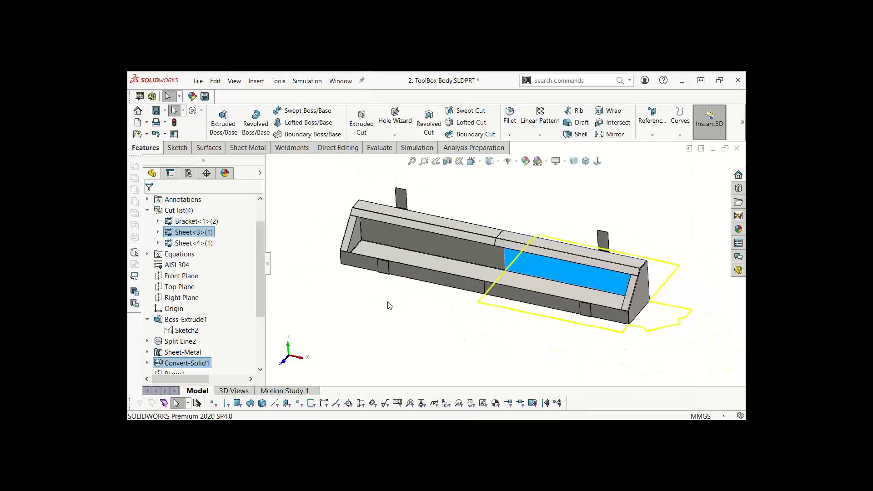
{"action": "middle_click_drag", "start_coordinate": [389, 306], "coordinate": [550, 253]}
{"action": "left_click", "coordinate": [489, 206]}
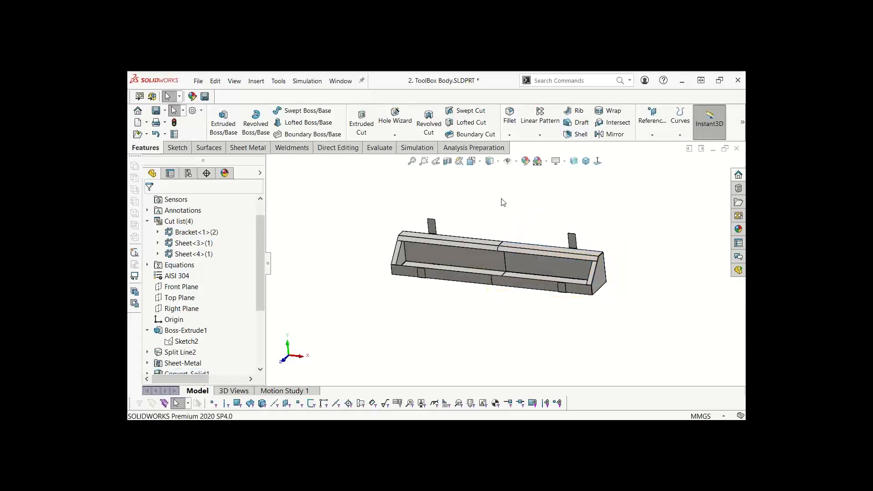
{"action": "middle_click_drag", "start_coordinate": [503, 203], "coordinate": [504, 197]}
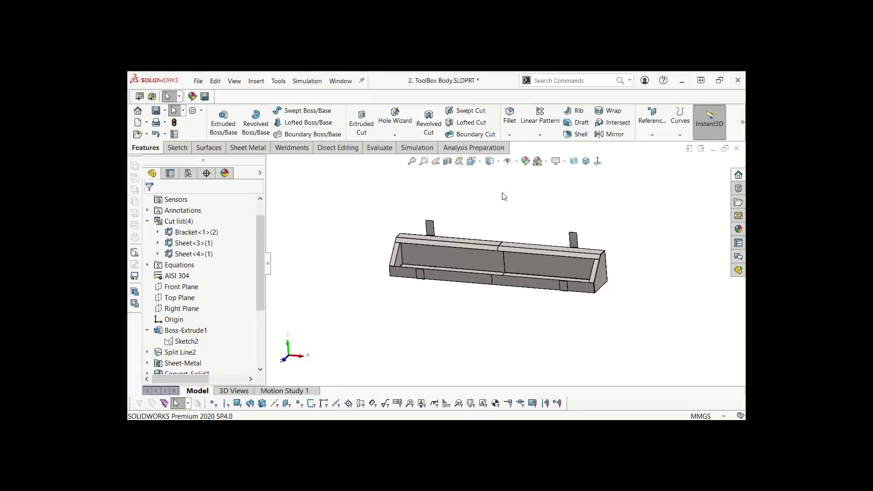
{"action": "middle_click_drag", "start_coordinate": [470, 232], "coordinate": [471, 210]}
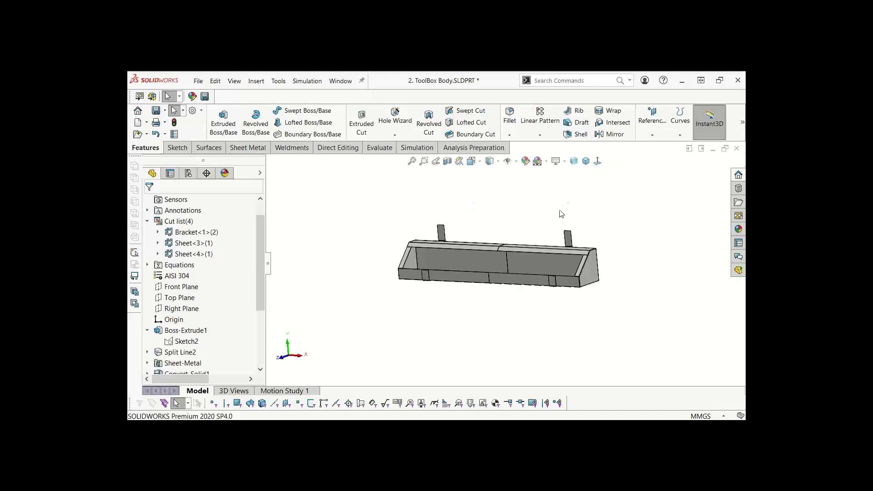
{"action": "middle_click_drag", "start_coordinate": [562, 213], "coordinate": [489, 223]}
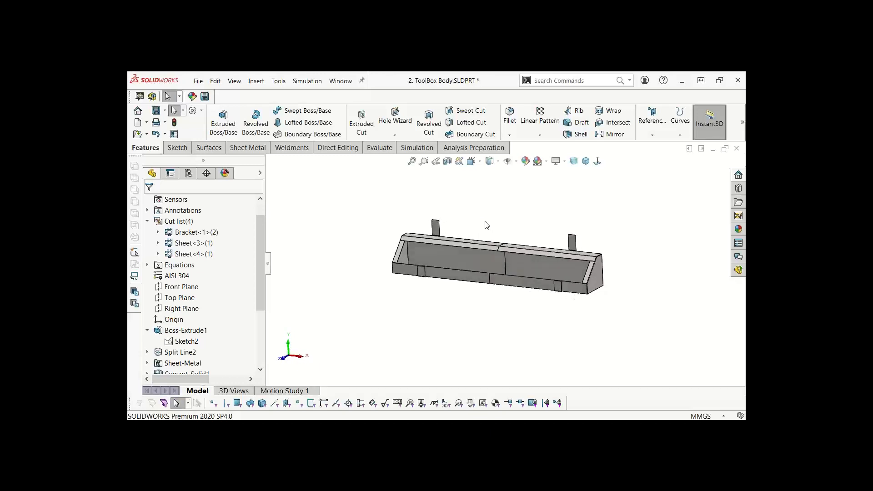
{"action": "scroll", "coordinate": [489, 225], "scroll_direction": "down", "scroll_amount": 1}
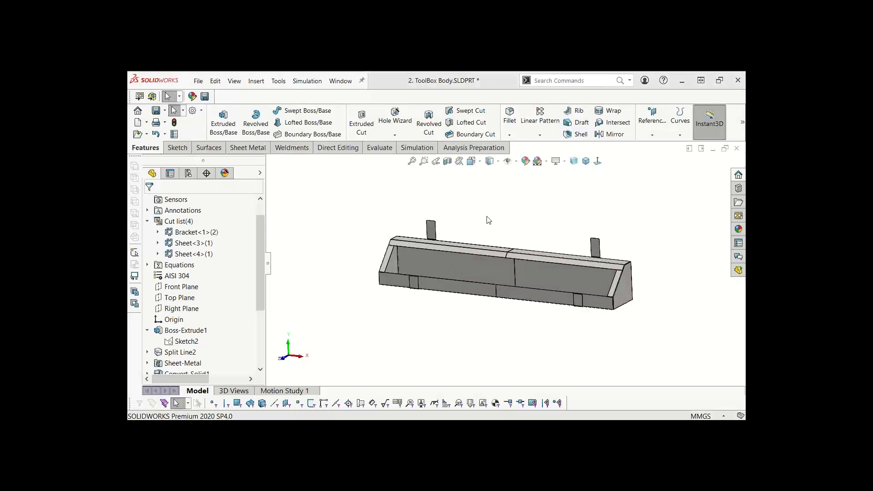
Step: Switch to PowerPoint and present slide 16 on the tool box and slide 17, Conversion of 2D Legacy Data, as a slide show
{"action": "key", "text": "alt+Tab"}
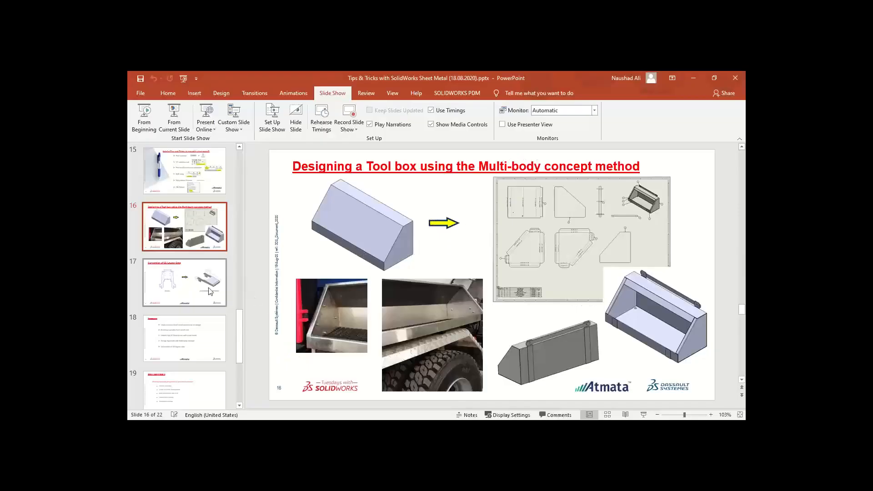
{"action": "left_click", "coordinate": [198, 280]}
{"action": "left_click", "coordinate": [184, 227]}
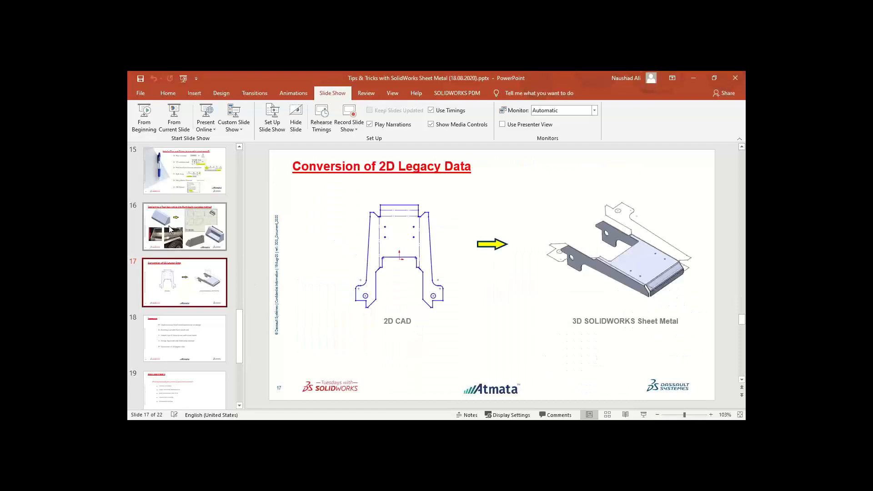
{"action": "key", "text": "shift+F5"}
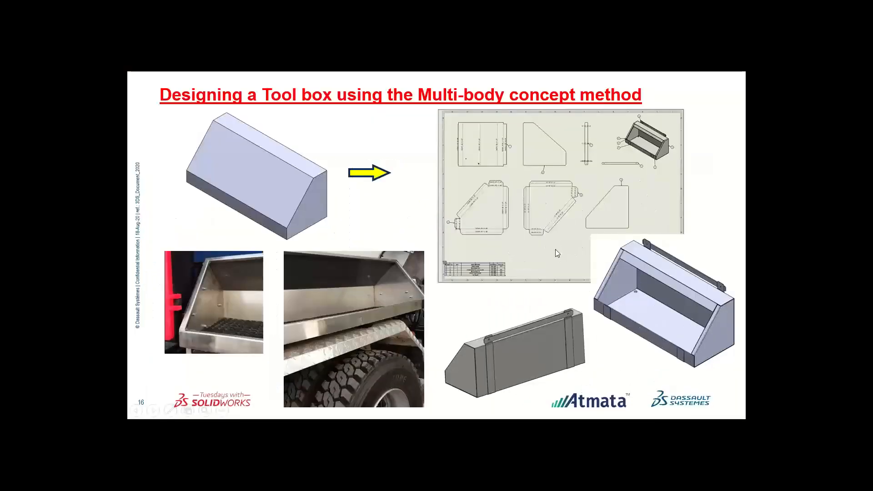
{"action": "key", "text": "Right"}
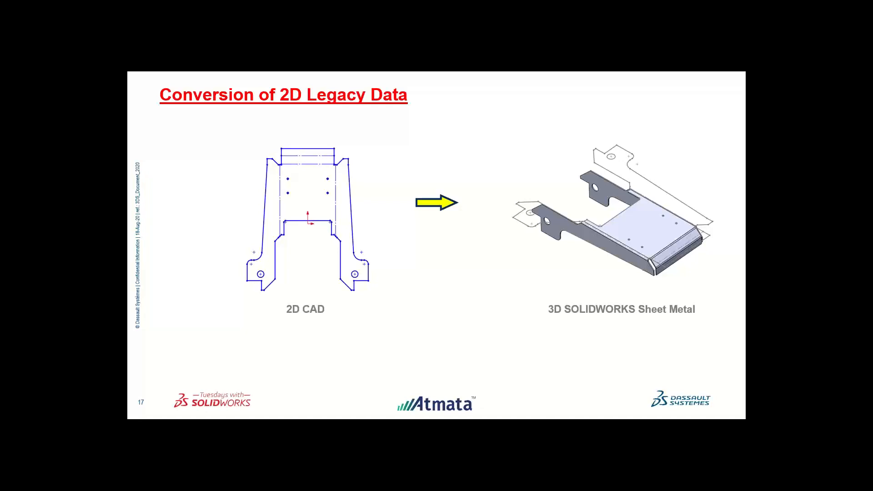
{"action": "key", "text": "Escape"}
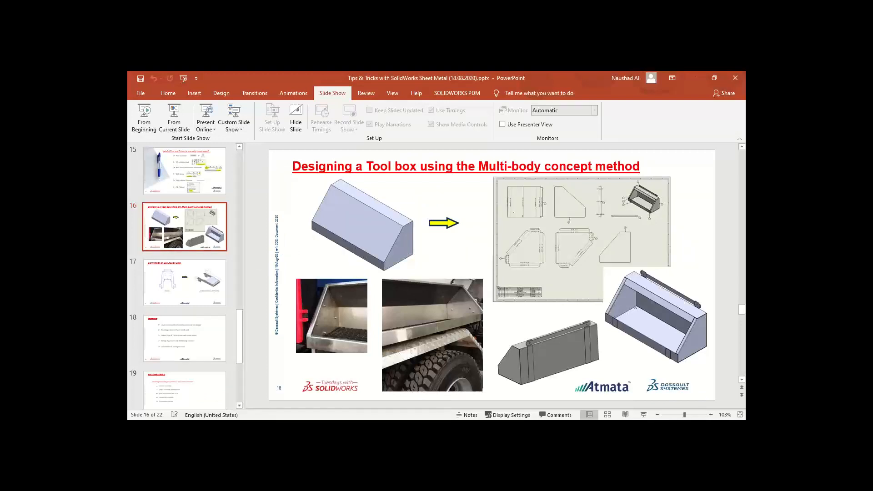
Step: Switch to DraftSight and examine the flat bracket outline in the drawing 3. Legacy Data - Bracket for control mounting.dwg
{"action": "key", "text": "alt+Tab"}
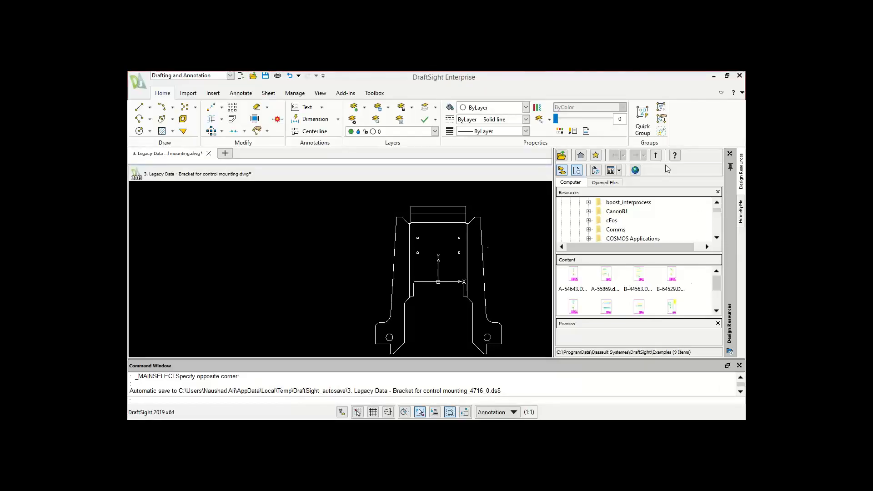
{"action": "scroll", "coordinate": [449, 282], "scroll_direction": "up", "scroll_amount": 2}
{"action": "scroll", "coordinate": [456, 283], "scroll_direction": "down", "scroll_amount": 4}
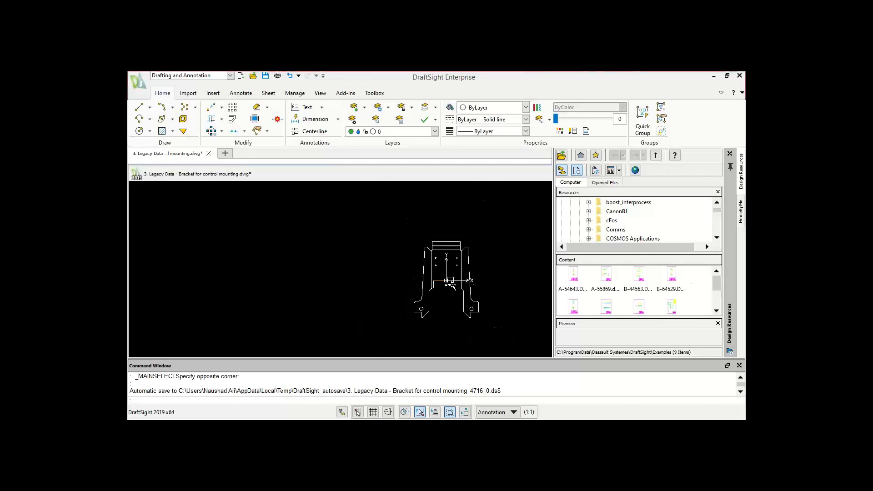
{"action": "scroll", "coordinate": [475, 283], "scroll_direction": "up", "scroll_amount": 2}
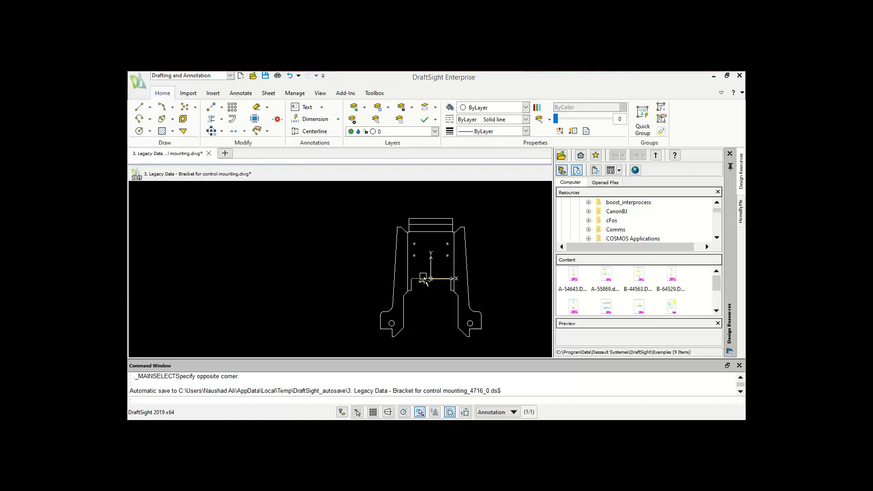
{"action": "scroll", "coordinate": [457, 287], "scroll_direction": "down", "scroll_amount": 1}
{"action": "scroll", "coordinate": [461, 288], "scroll_direction": "up", "scroll_amount": 1}
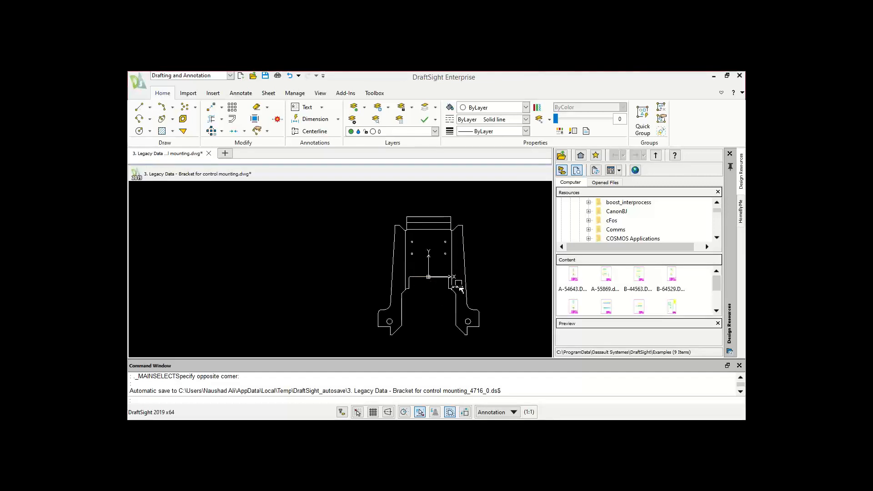
{"action": "scroll", "coordinate": [460, 289], "scroll_direction": "up", "scroll_amount": 1}
{"action": "scroll", "coordinate": [411, 280], "scroll_direction": "down", "scroll_amount": 1}
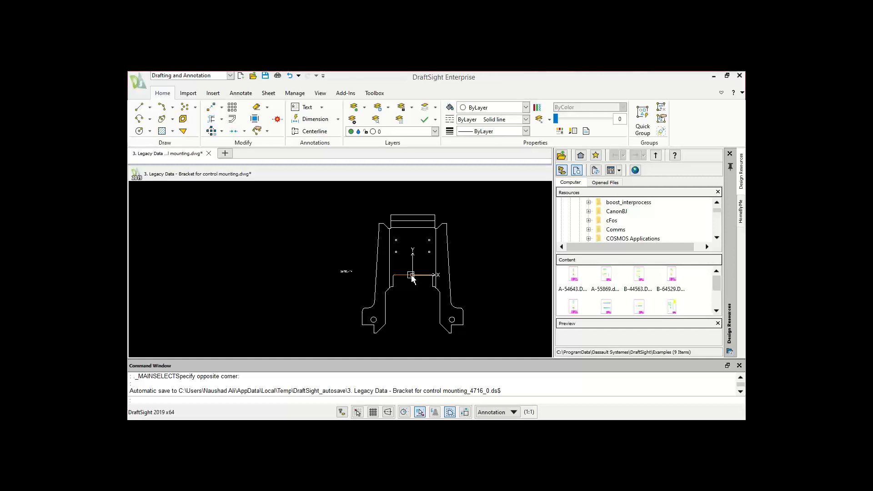
{"action": "left_click_drag", "start_coordinate": [344, 269], "coordinate": [324, 264]}
Step: Switch to SOLIDWORKS and create a new document from the Part template
{"action": "key", "text": "alt+Tab"}
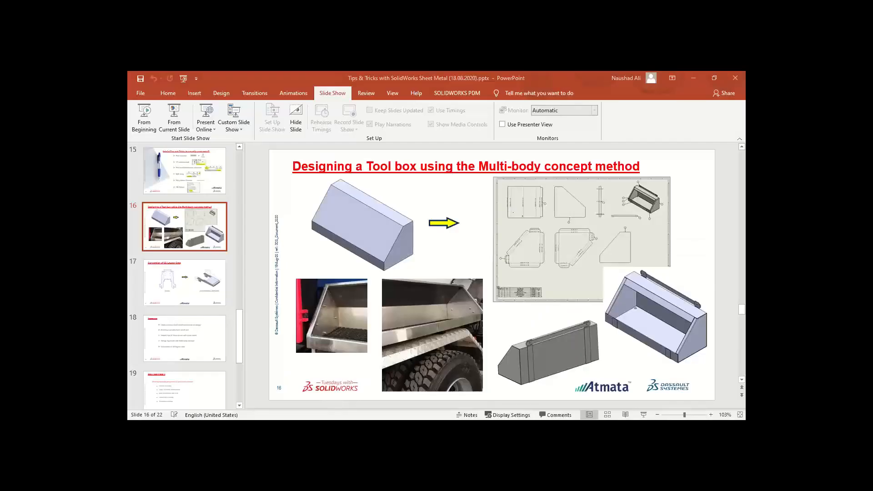
{"action": "key", "text": "alt+Tab"}
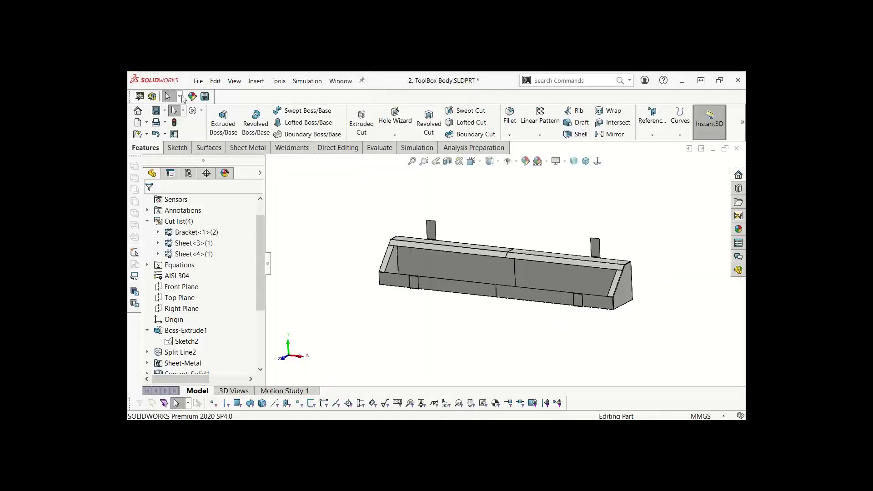
{"action": "left_click", "coordinate": [198, 81]}
{"action": "left_click", "coordinate": [377, 264]}
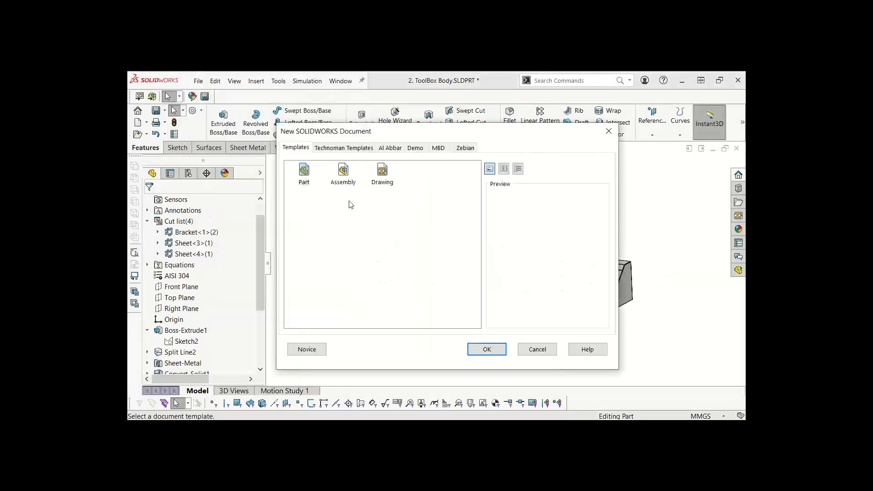
{"action": "double_click", "coordinate": [304, 170]}
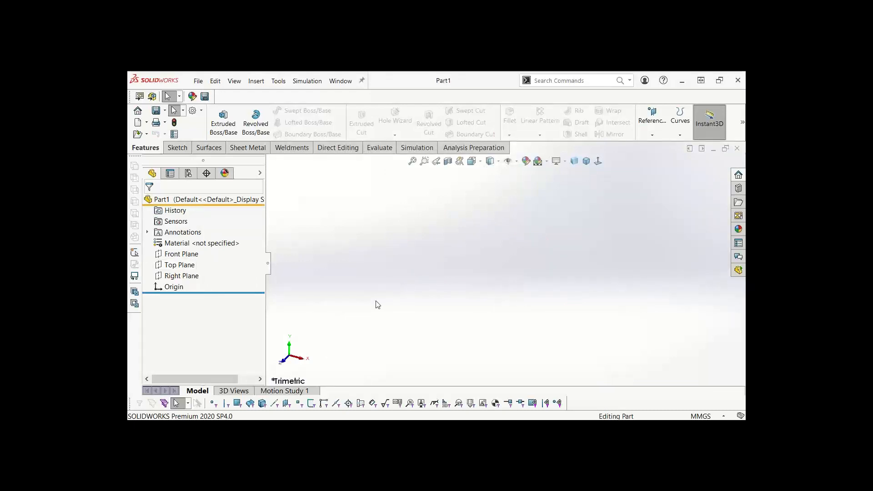
Step: Check the Conversion of 2D Legacy Data slide in PowerPoint and start a sketch on the new SOLIDWORKS part's Top Plane
{"action": "key", "text": "alt+Tab"}
{"action": "left_click", "coordinate": [144, 284]}
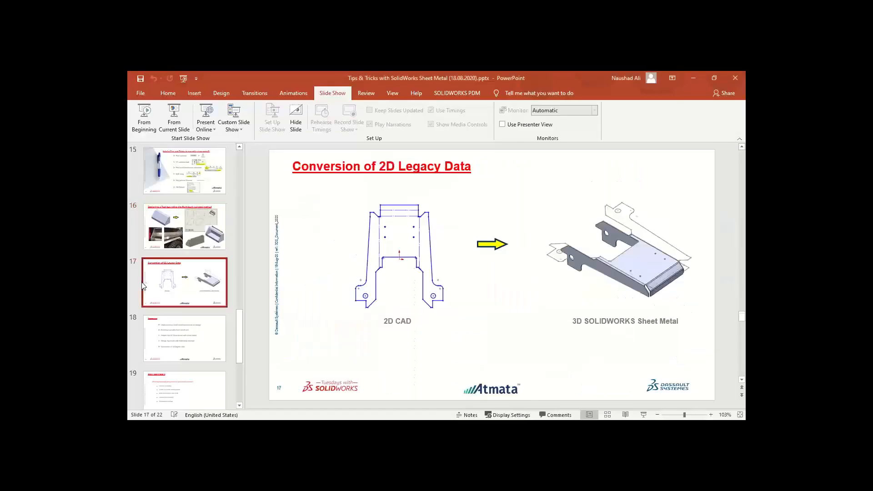
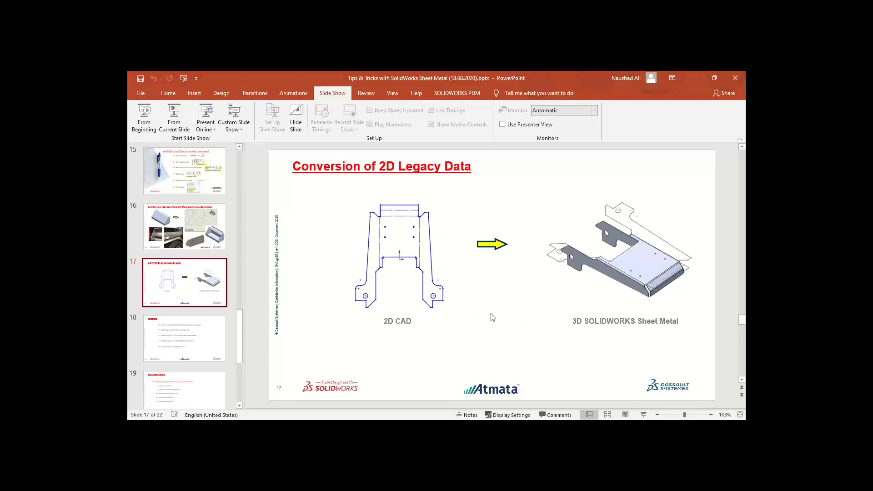
{"action": "key", "text": "alt+Tab"}
{"action": "left_click", "coordinate": [188, 264]}
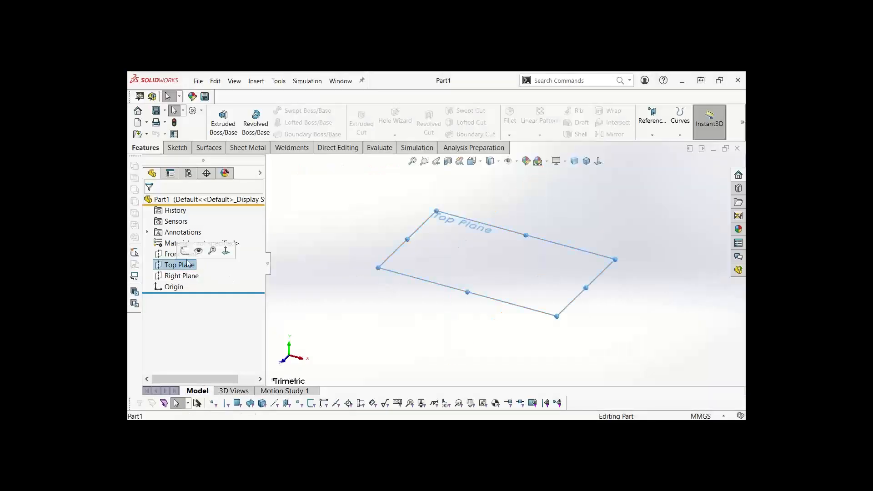
{"action": "left_click", "coordinate": [184, 250]}
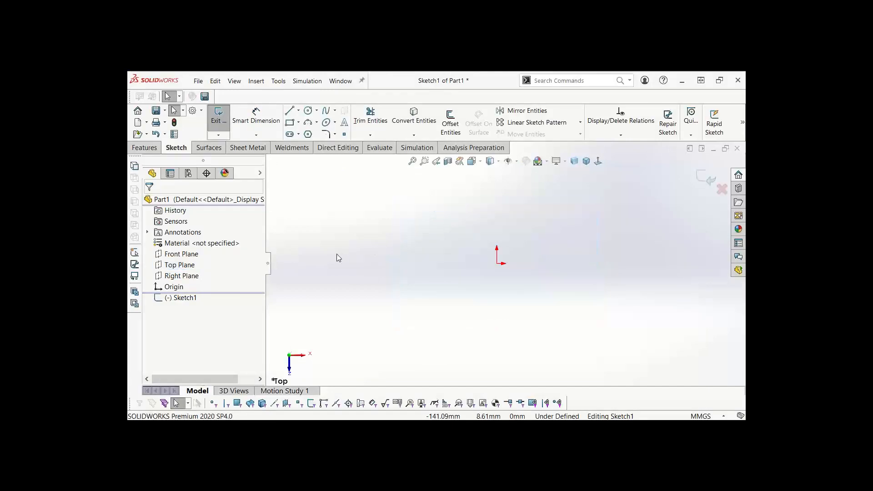
Step: Switch to DraftSight and copy the complete bracket outline, including its holes and bend lines, to the clipboard
{"action": "key", "text": "alt+Tab"}
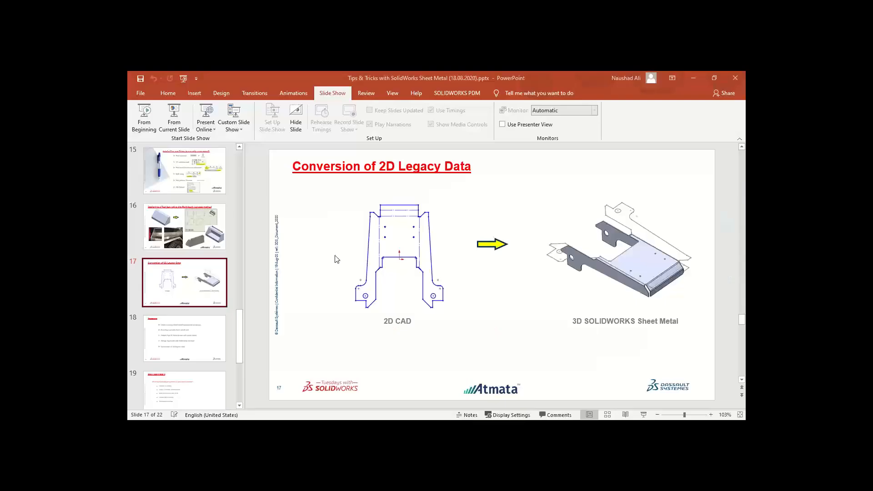
{"action": "key", "text": "alt+Tab"}
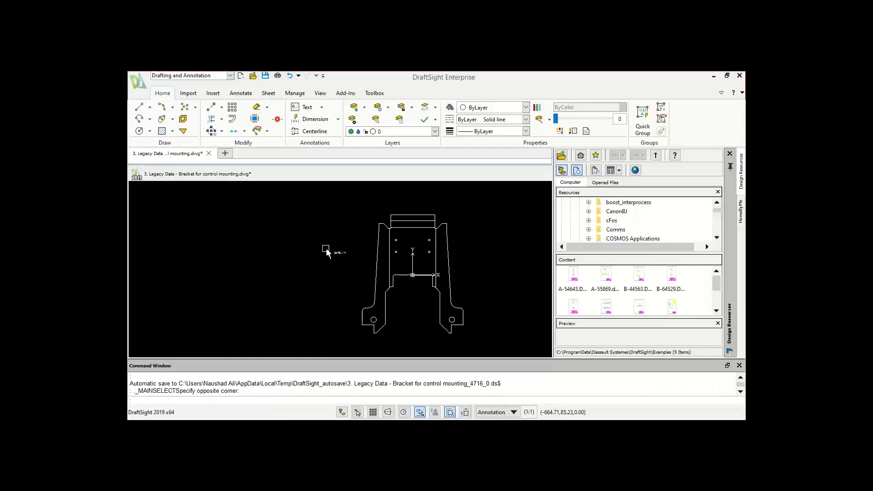
{"action": "left_click", "coordinate": [347, 345]}
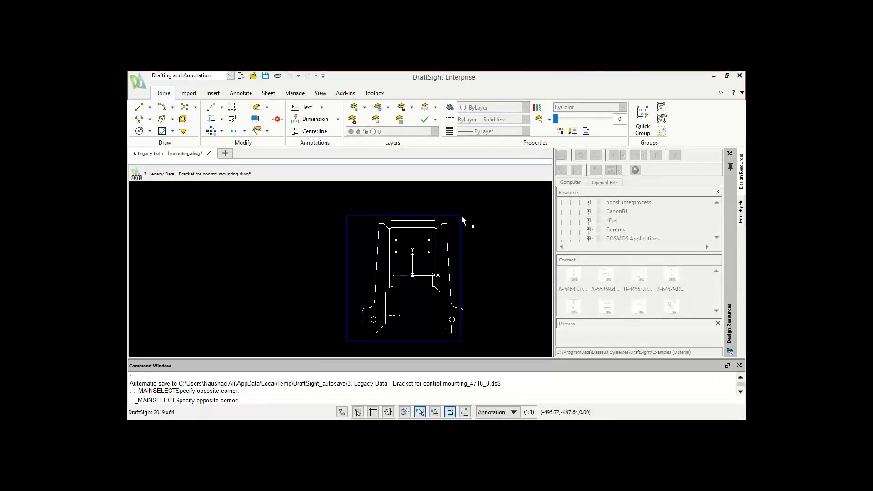
{"action": "left_click", "coordinate": [484, 207]}
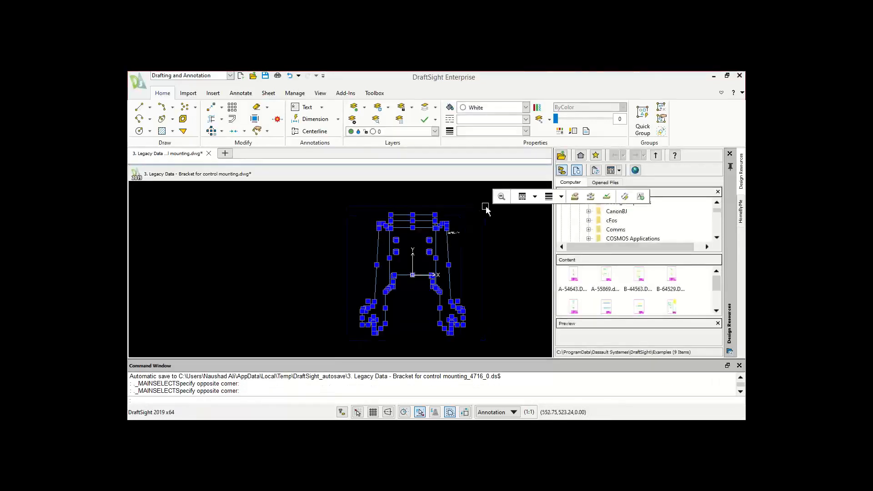
{"action": "key", "text": "ctrl+c"}
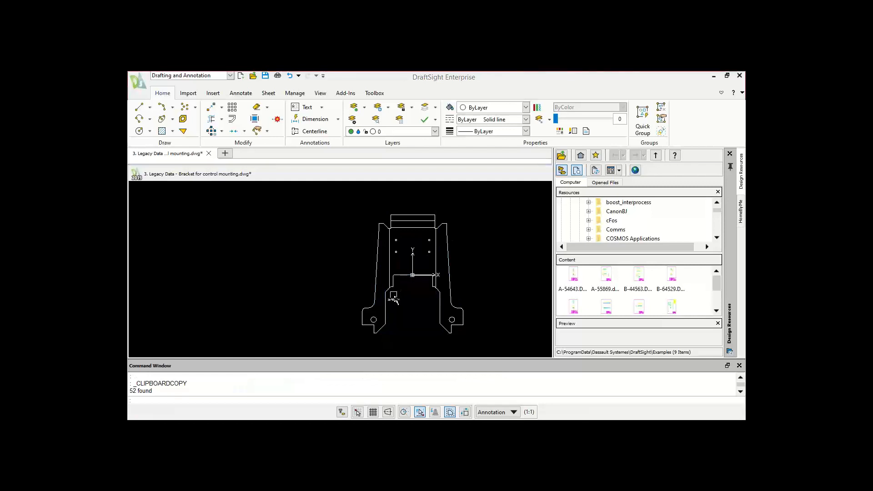
Step: Switch to SOLIDWORKS and paste the copied bracket geometry onto the Top Plane as a sketch
{"action": "key", "text": "alt+Tab"}
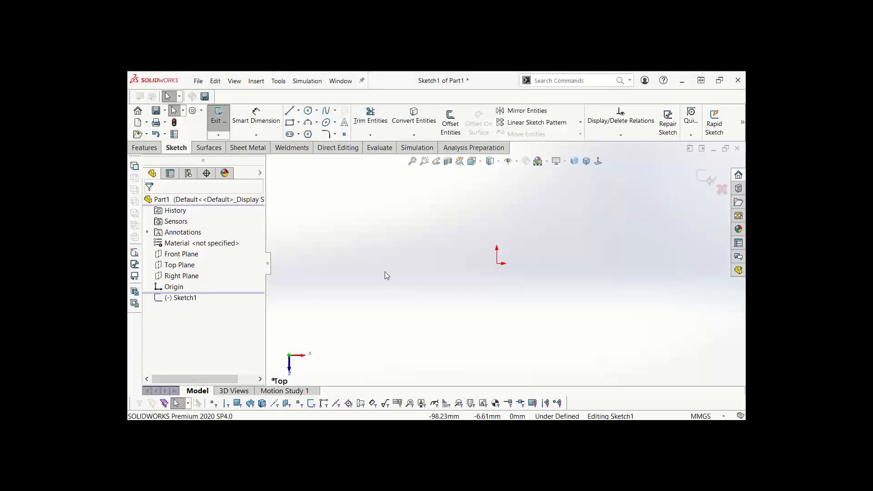
{"action": "key", "text": "ctrl+v"}
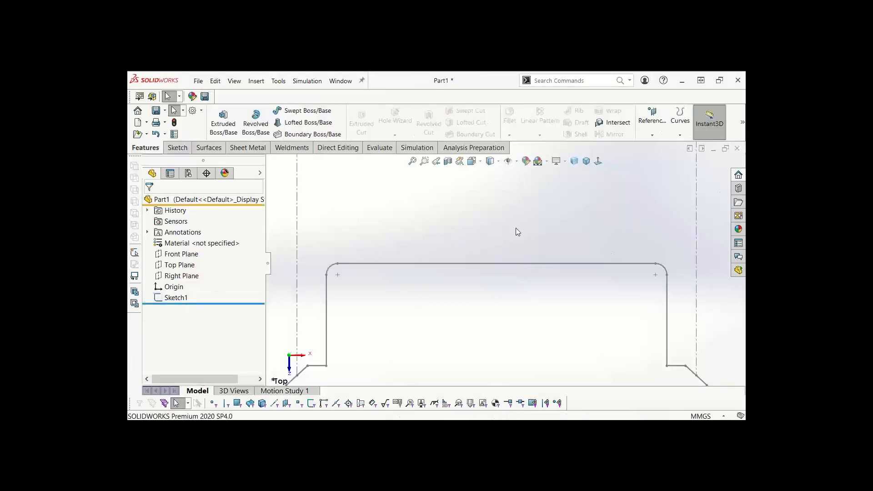
{"action": "key", "text": "f"}
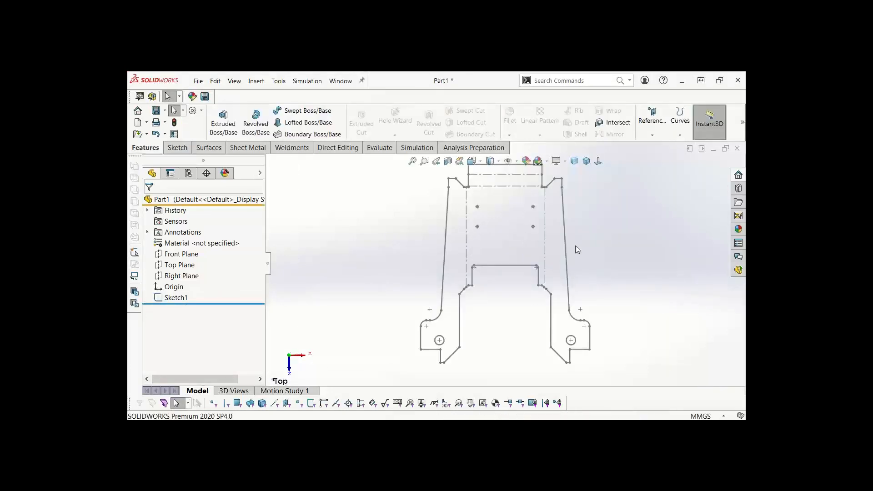
{"action": "scroll", "coordinate": [529, 245], "scroll_direction": "up", "scroll_amount": 1}
{"action": "scroll", "coordinate": [508, 253], "scroll_direction": "down", "scroll_amount": 1}
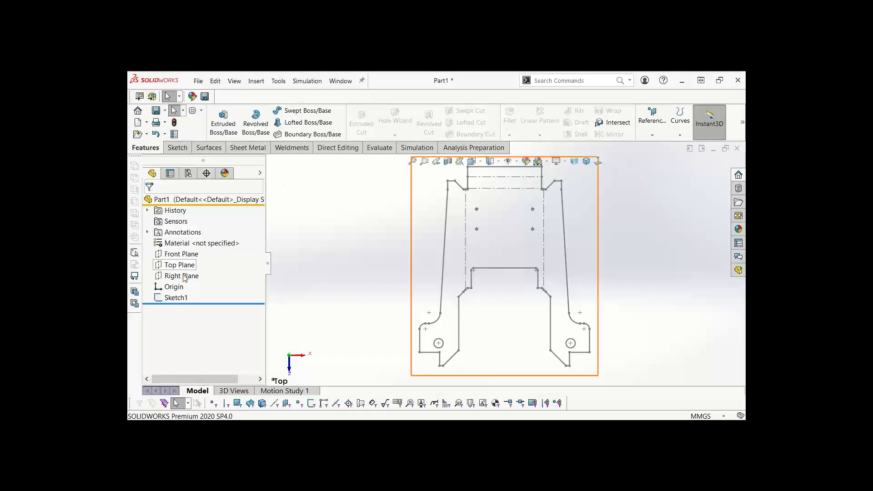
Step: Open the pasted bracket sketch for editing and inspect how its inner top edge sits relative to the origin
{"action": "left_click", "coordinate": [179, 299]}
{"action": "left_click", "coordinate": [187, 272]}
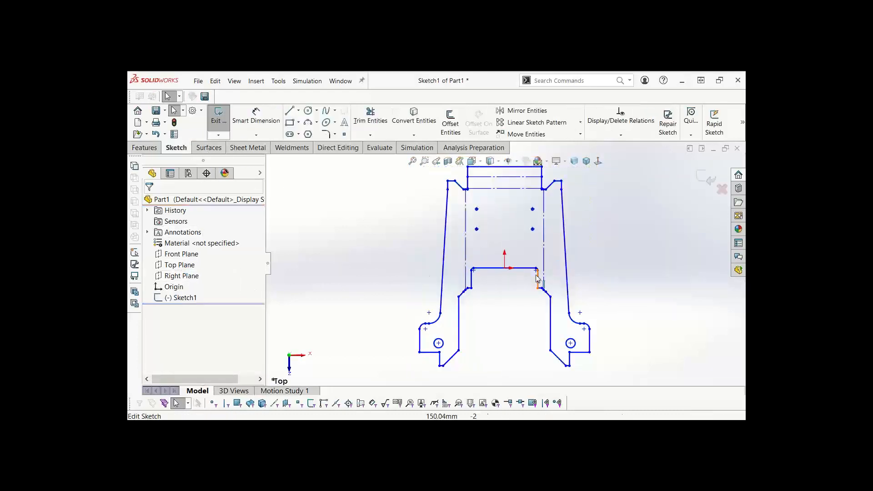
{"action": "scroll", "coordinate": [496, 269], "scroll_direction": "down", "scroll_amount": 3}
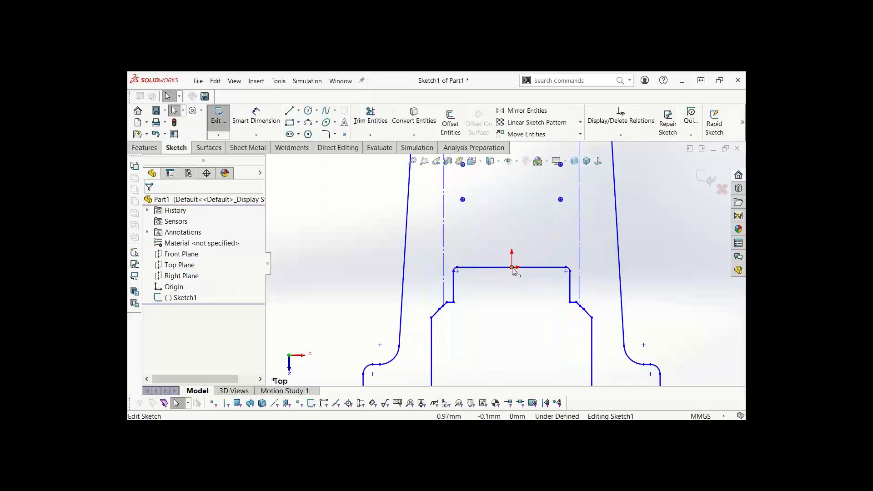
{"action": "scroll", "coordinate": [506, 272], "scroll_direction": "up", "scroll_amount": 4}
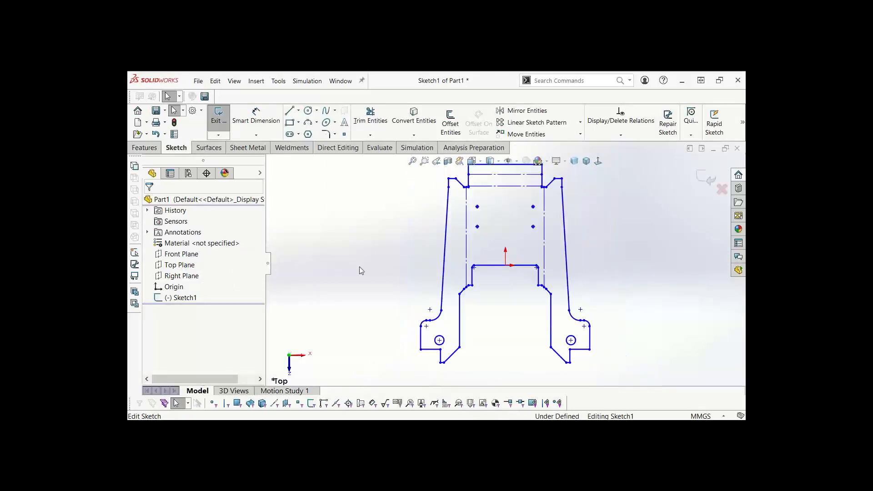
{"action": "scroll", "coordinate": [513, 235], "scroll_direction": "down", "scroll_amount": 1}
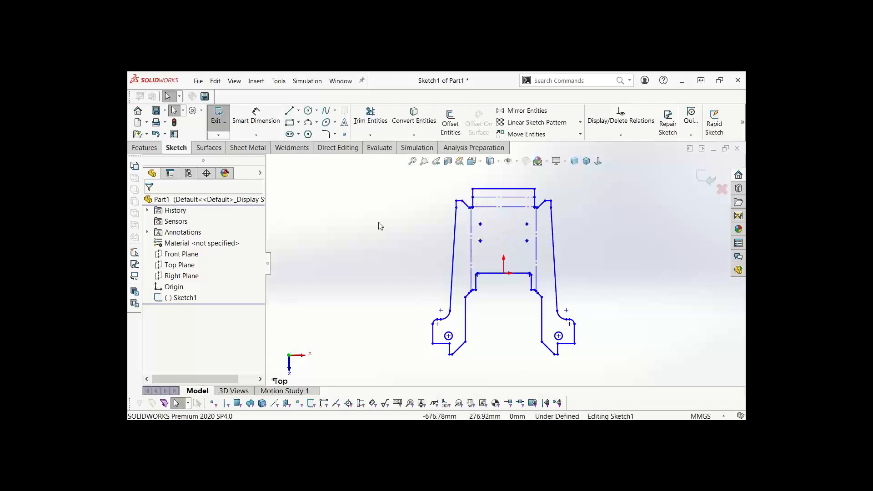
Step: Locate the Fully Define Sketch option without applying it and exit the pasted bracket sketch
{"action": "left_click", "coordinate": [621, 135]}
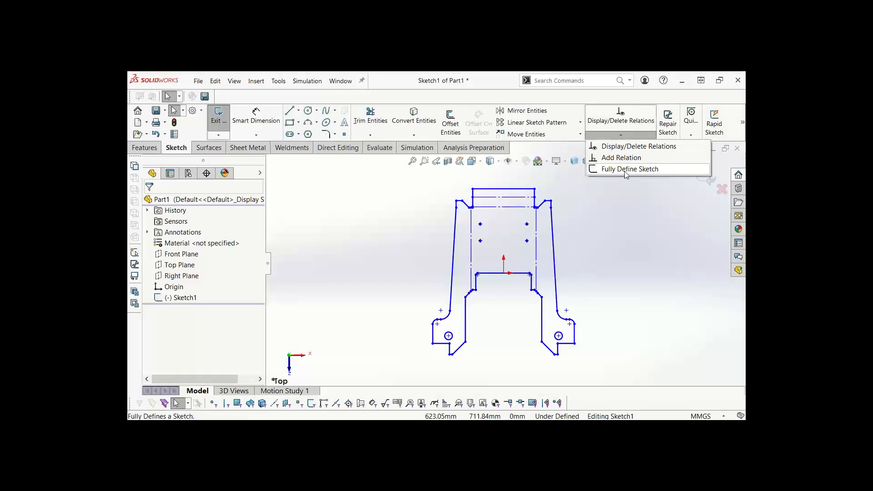
{"action": "left_click", "coordinate": [621, 227]}
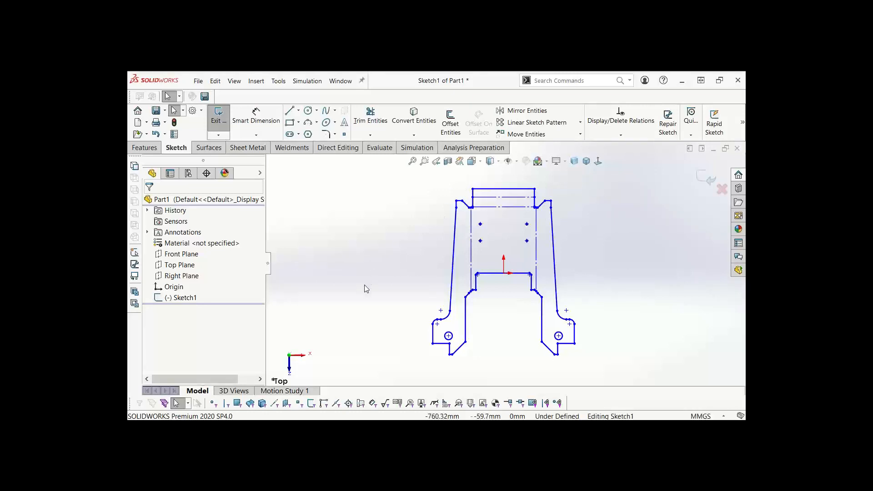
{"action": "double_click", "coordinate": [330, 272]}
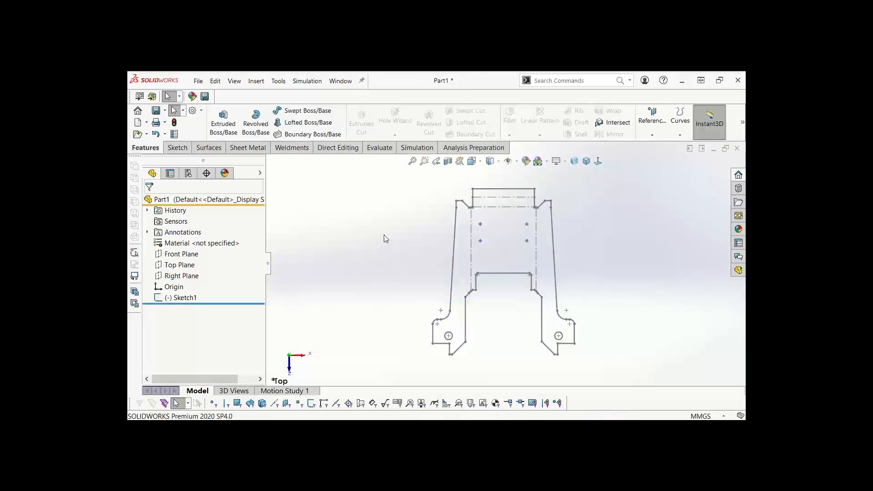
{"action": "mouse_move", "coordinate": [571, 271]}
{"action": "middle_mouse_down"}
{"action": "mouse_move", "coordinate": [455, 240]}
{"action": "mouse_move", "coordinate": [444, 201]}
{"action": "mouse_move", "coordinate": [465, 181]}
{"action": "mouse_move", "coordinate": [486, 236]}
{"action": "mouse_move", "coordinate": [482, 226]}
{"action": "middle_mouse_up"}
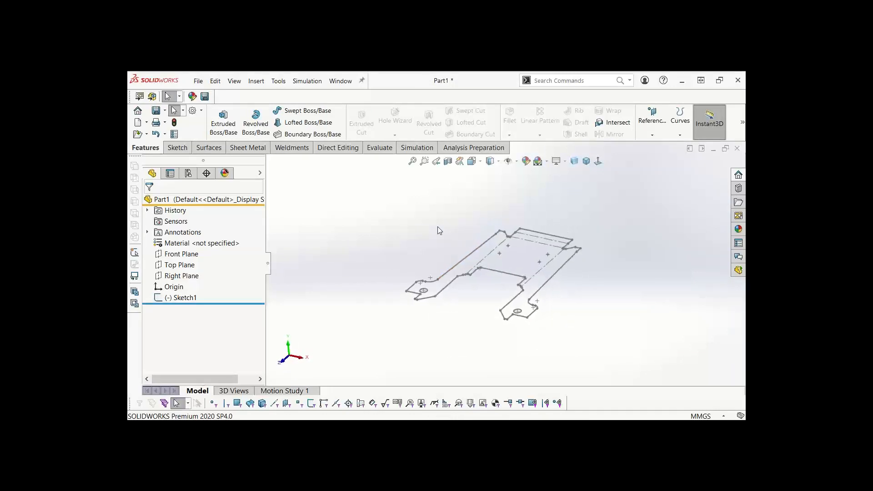
Step: Start a Base Flange from the bracket sketch and review its sheet metal parameters
{"action": "left_click", "coordinate": [248, 148]}
{"action": "left_click", "coordinate": [224, 123]}
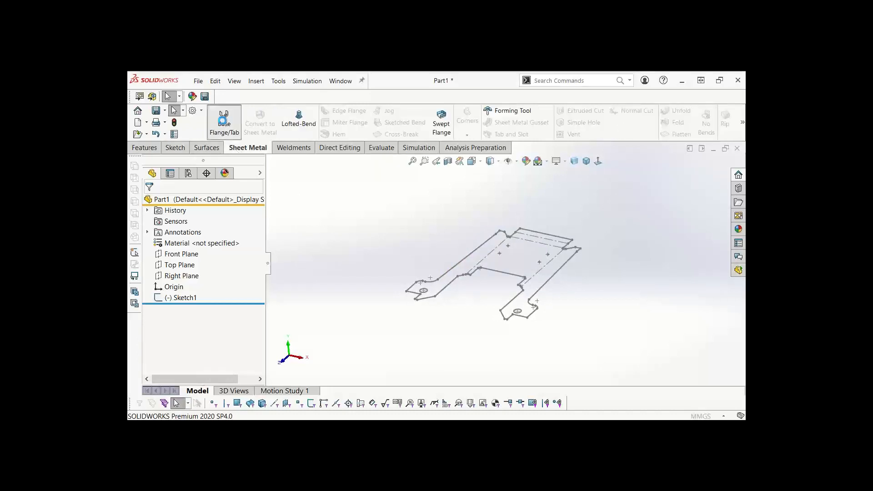
{"action": "left_click", "coordinate": [446, 285]}
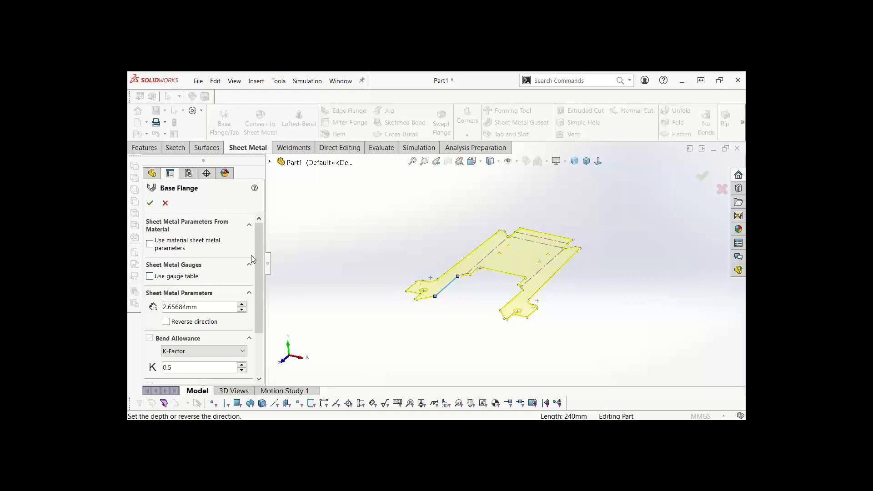
{"action": "scroll", "coordinate": [246, 282], "scroll_direction": "down", "scroll_amount": 3}
{"action": "scroll", "coordinate": [245, 282], "scroll_direction": "up", "scroll_amount": 3}
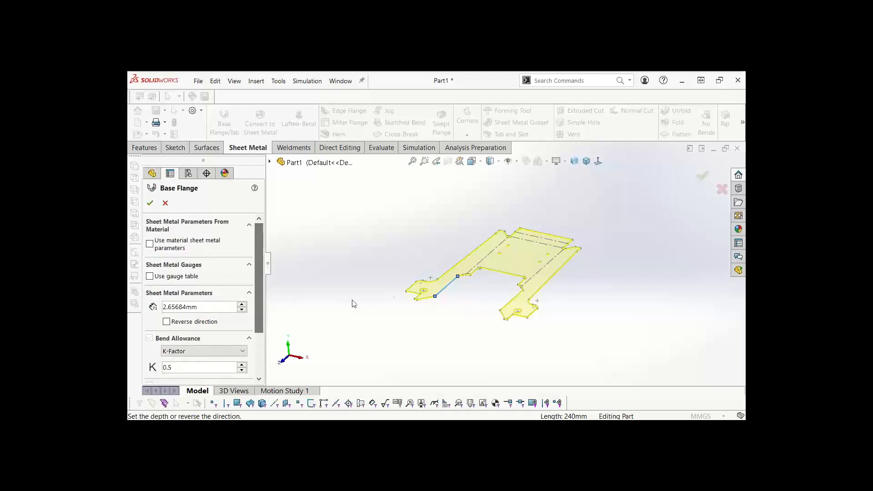
Step: Try reversing the base flange's thickness direction, checking the preview at the sheet edge, and restore the original direction
{"action": "scroll", "coordinate": [468, 270], "scroll_direction": "down", "scroll_amount": 5}
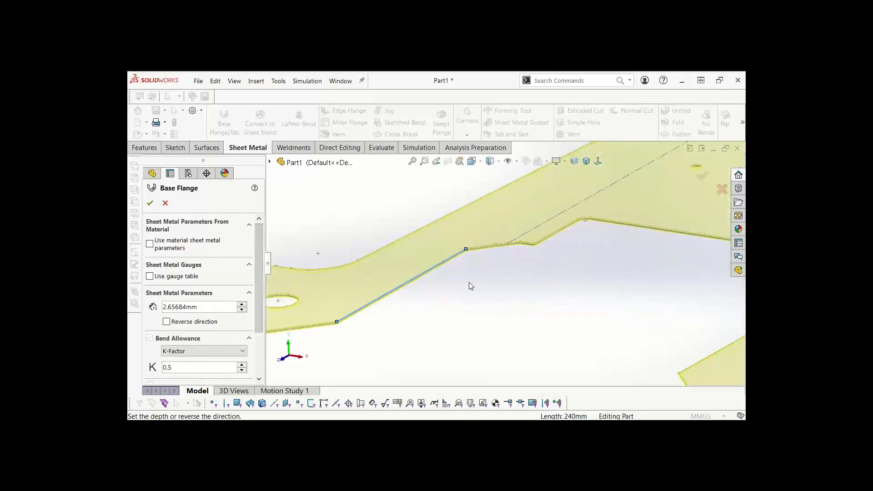
{"action": "middle_click_drag", "start_coordinate": [470, 285], "coordinate": [486, 249]}
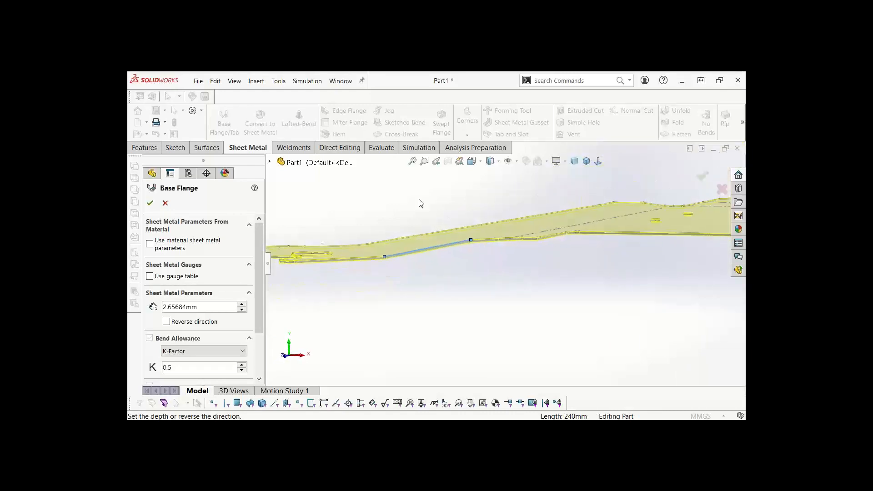
{"action": "middle_click_drag", "start_coordinate": [434, 220], "coordinate": [450, 253]}
{"action": "left_click", "coordinate": [167, 322]}
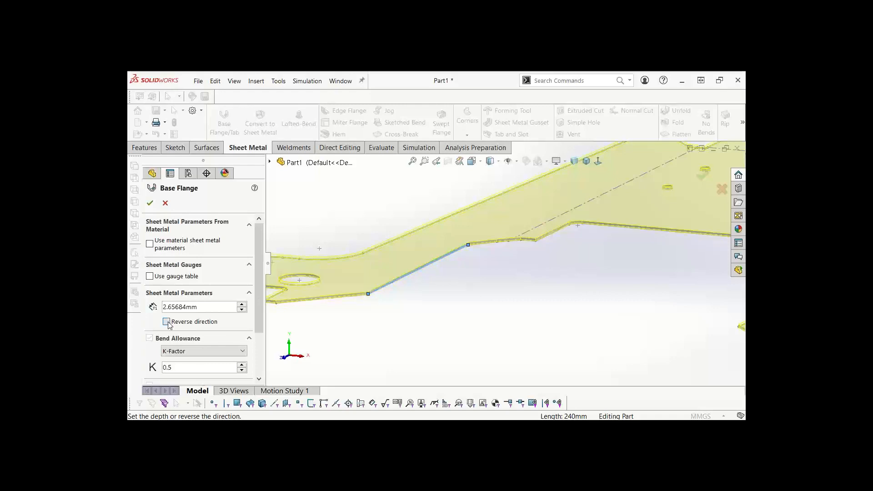
{"action": "left_click", "coordinate": [167, 322]}
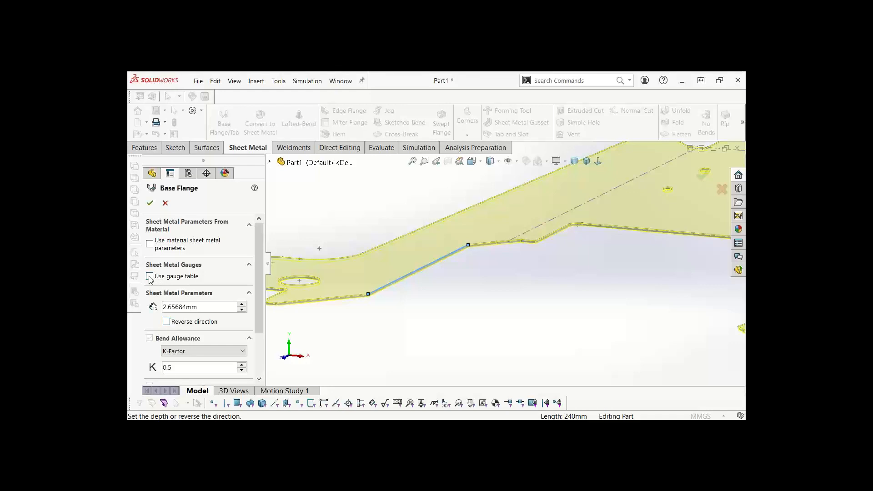
{"action": "scroll", "coordinate": [385, 214], "scroll_direction": "up", "scroll_amount": 6}
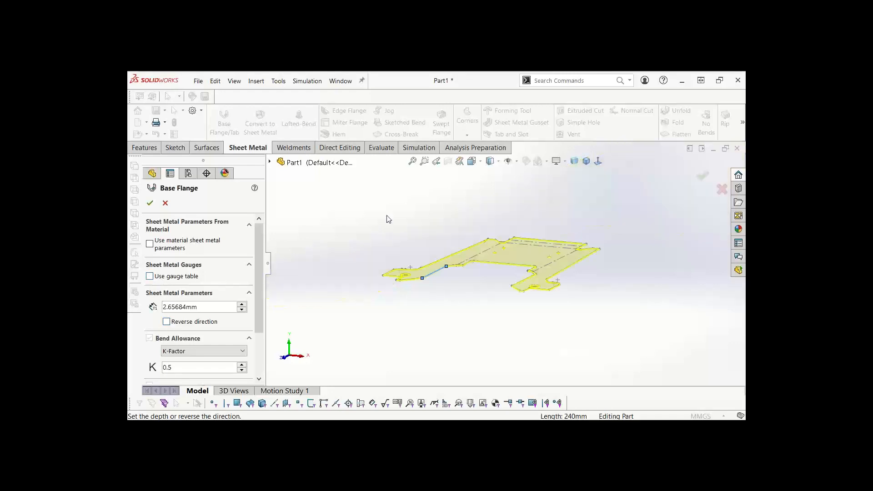
{"action": "middle_click_drag", "start_coordinate": [522, 272], "coordinate": [525, 281]}
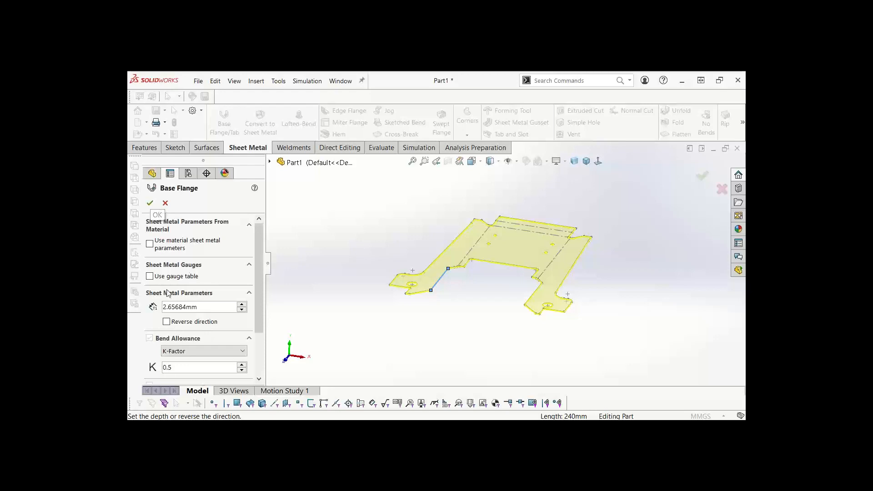
Step: Set the base flange thickness to 3 mm, review the bend allowance and auto relief settings, and create the flange
{"action": "double_click", "coordinate": [202, 308]}
{"action": "type", "text": "3"}
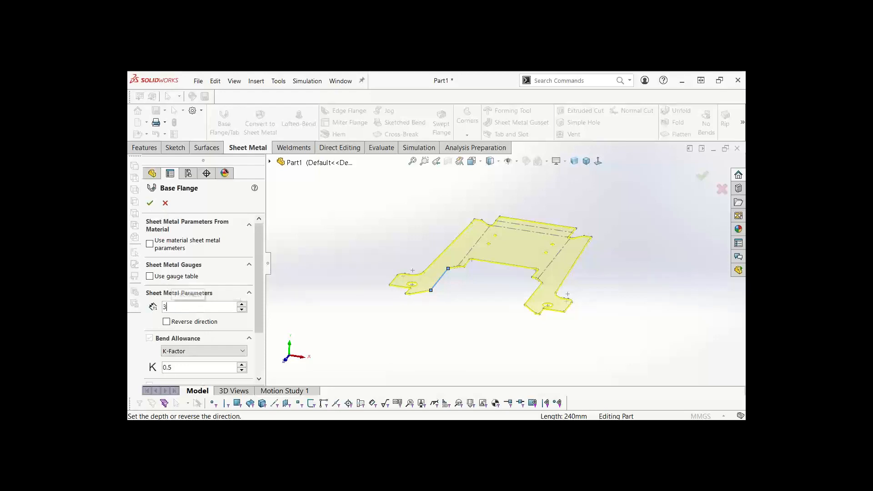
{"action": "key", "text": "Return"}
{"action": "scroll", "coordinate": [257, 287], "scroll_direction": "down", "scroll_amount": 3}
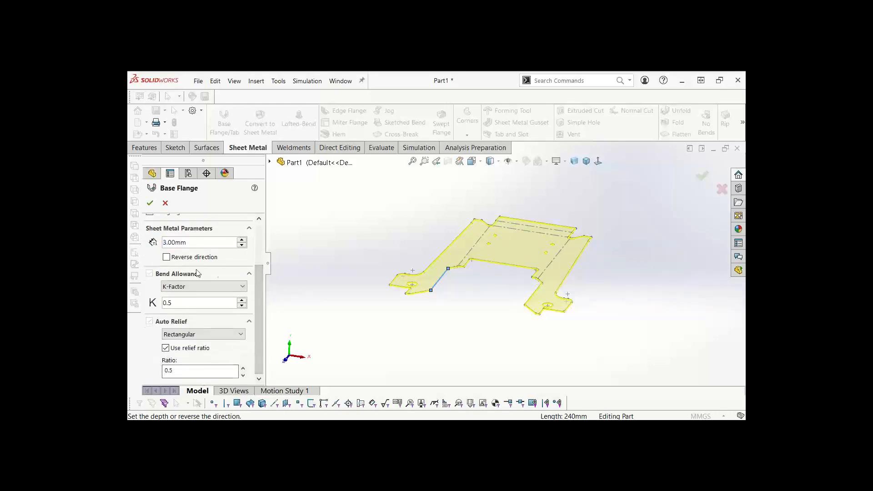
{"action": "scroll", "coordinate": [258, 278], "scroll_direction": "up", "scroll_amount": 3}
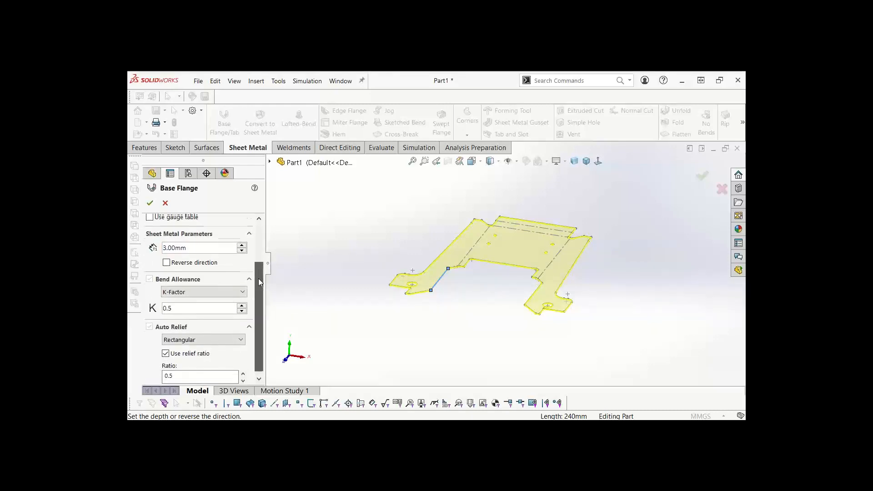
{"action": "scroll", "coordinate": [263, 246], "scroll_direction": "up", "scroll_amount": 1}
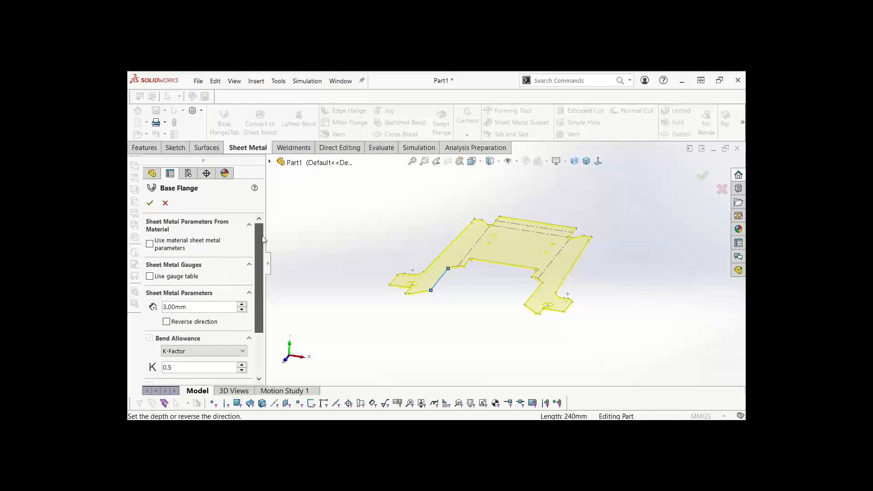
{"action": "left_click_drag", "start_coordinate": [263, 240], "coordinate": [263, 321]}
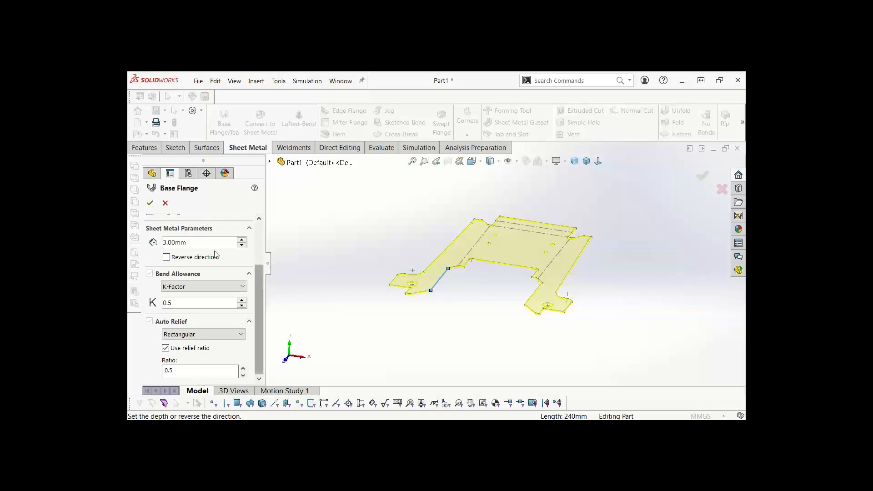
{"action": "left_click", "coordinate": [150, 202]}
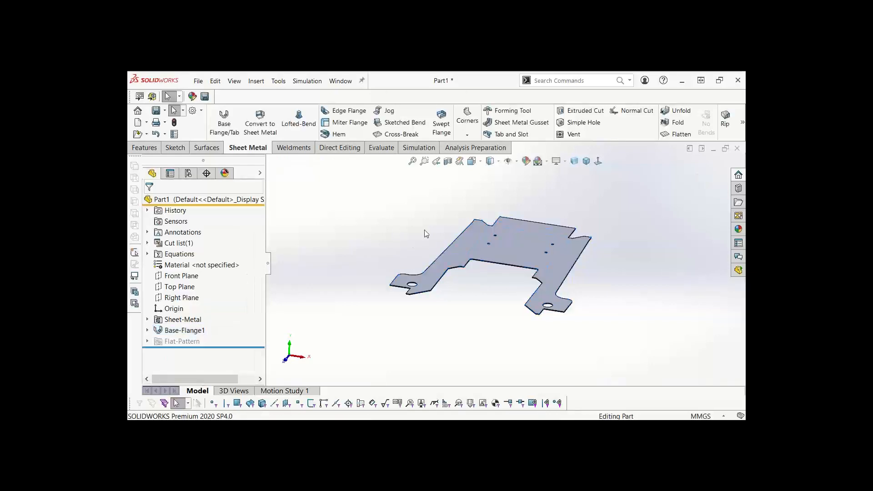
Step: Show the base flange's bracket sketch on the model so its bend lines can be used
{"action": "middle_click_drag", "start_coordinate": [516, 259], "coordinate": [523, 247]}
{"action": "scroll", "coordinate": [523, 247], "scroll_direction": "up", "scroll_amount": 1}
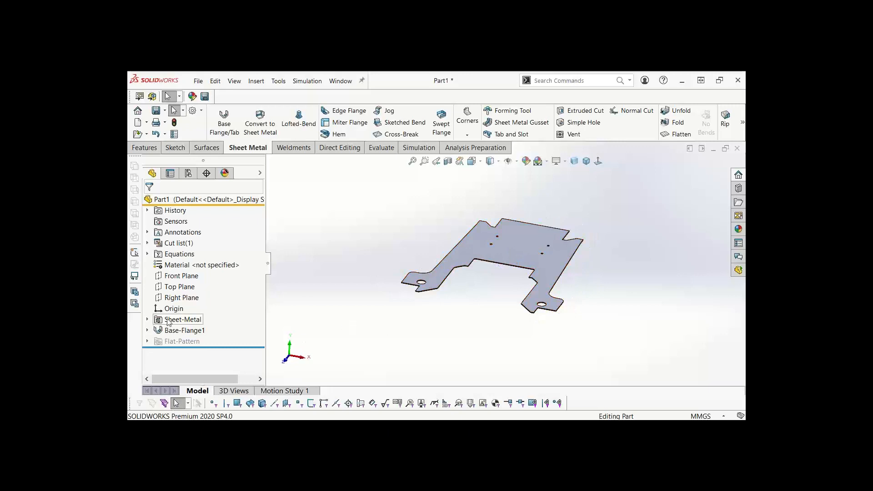
{"action": "left_click", "coordinate": [147, 330]}
{"action": "left_click", "coordinate": [189, 341]}
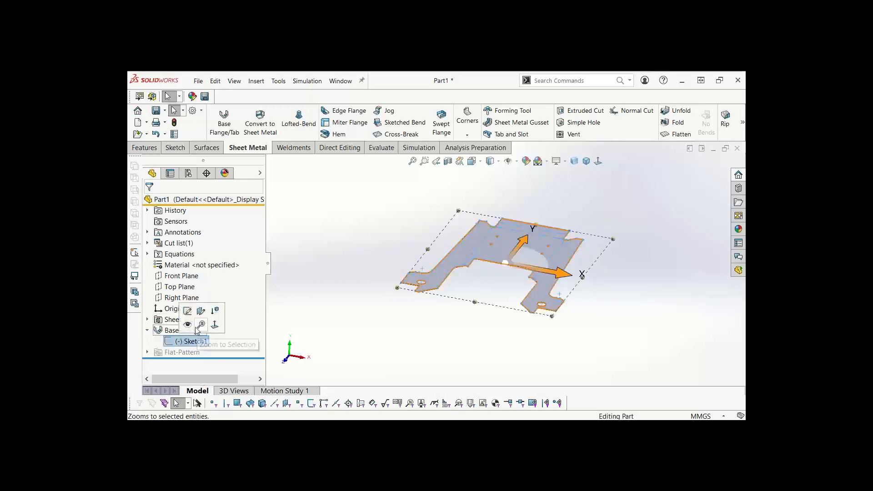
{"action": "left_click", "coordinate": [196, 326]}
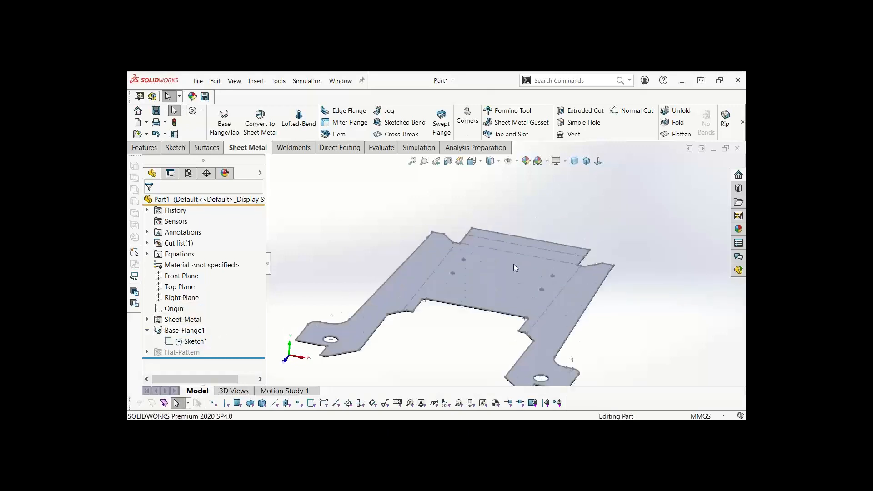
Step: Sketch on the base flange's upper face, converting the two long side bend lines into sketch entities, and exit the sketch
{"action": "left_click", "coordinate": [490, 287]}
{"action": "left_click", "coordinate": [535, 261]}
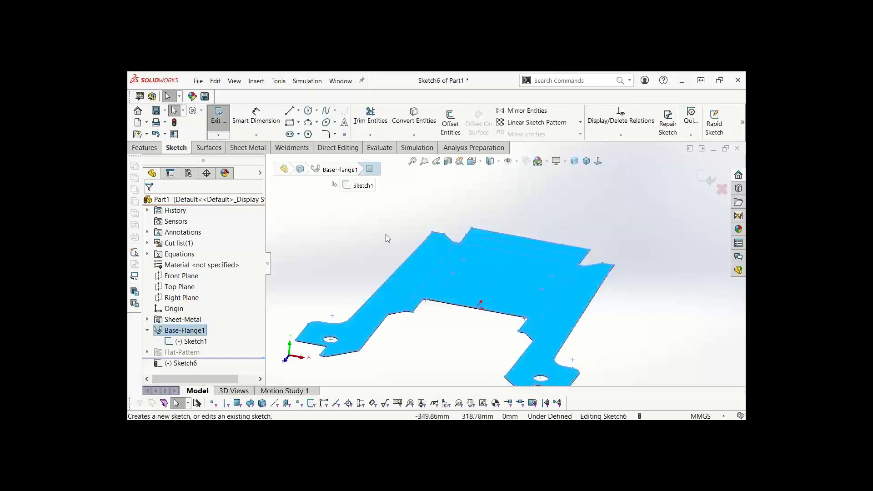
{"action": "left_click", "coordinate": [414, 118]}
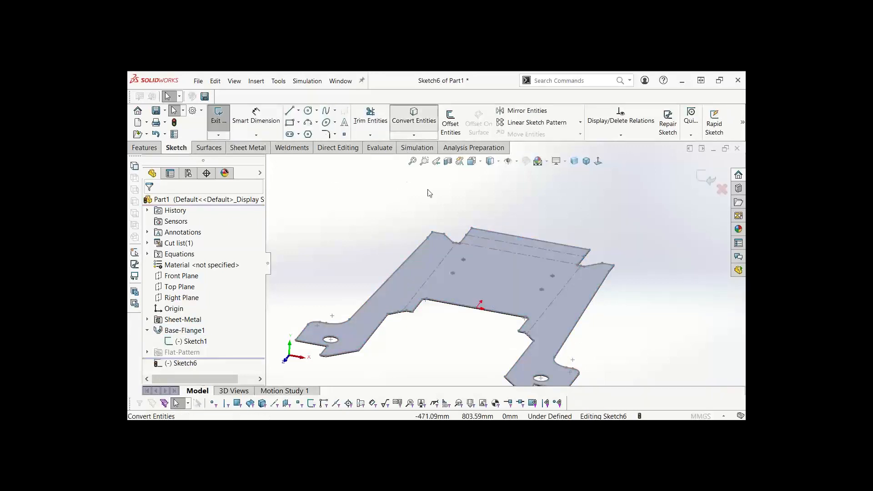
{"action": "left_click", "coordinate": [445, 261]}
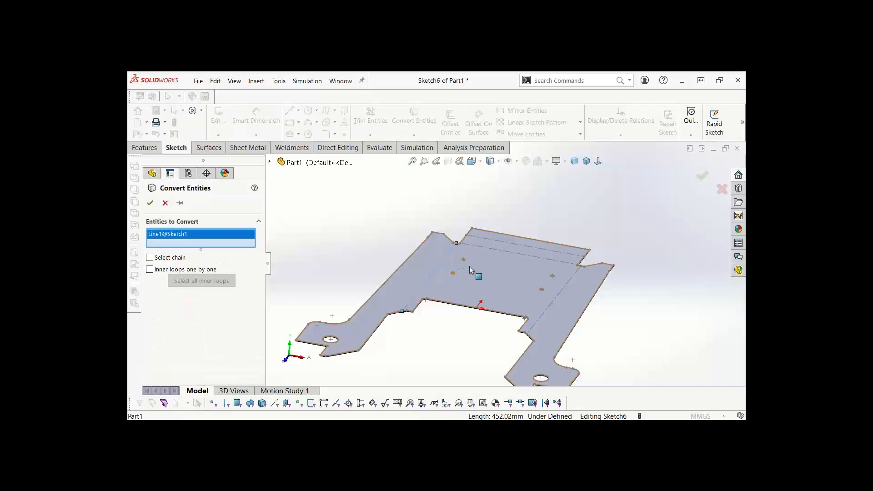
{"action": "left_click", "coordinate": [554, 301]}
{"action": "left_click", "coordinate": [150, 203]}
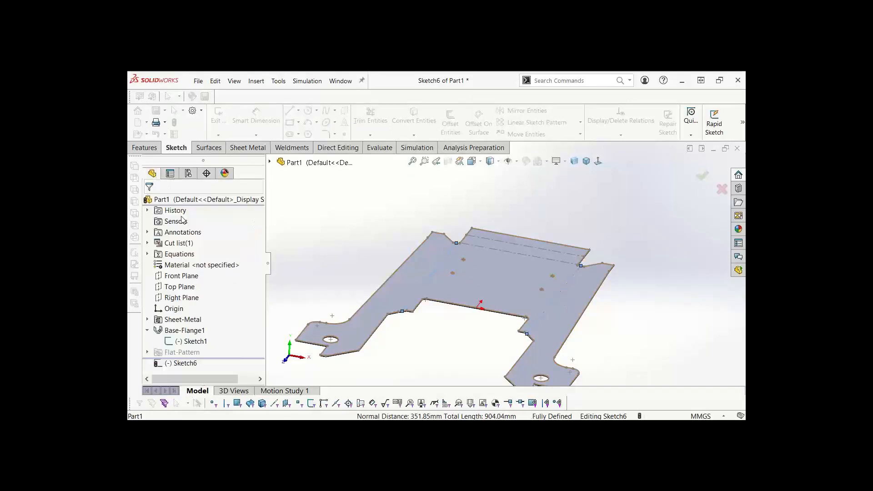
{"action": "left_click", "coordinate": [216, 115]}
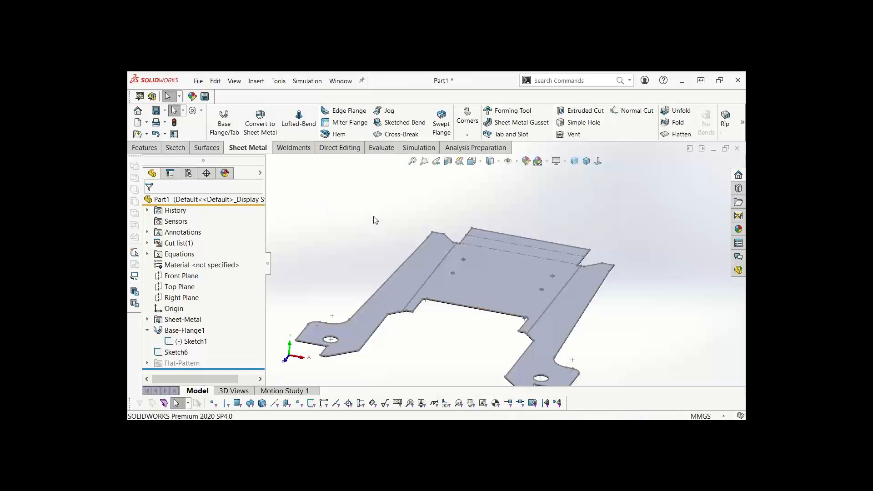
Step: Create a 90-degree Sketched Bend from the two side bend lines, fixing the middle face and folding both arms downward about the bend centerline
{"action": "left_click", "coordinate": [400, 123]}
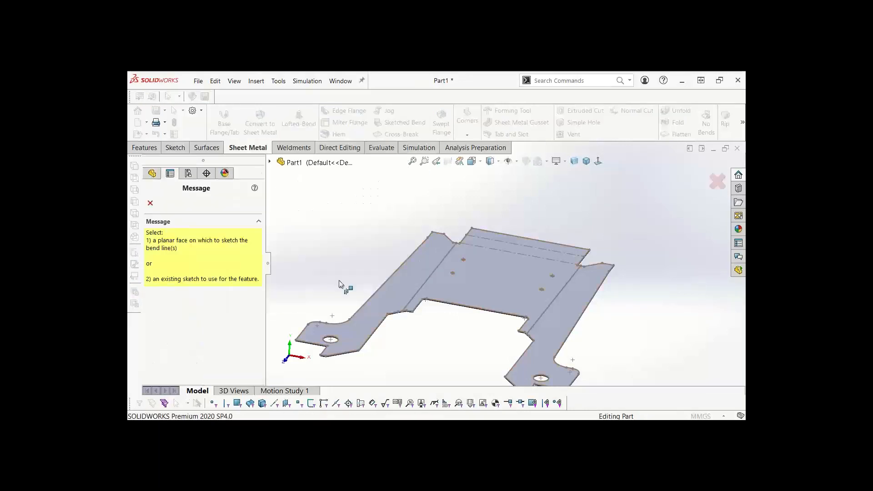
{"action": "left_click", "coordinate": [270, 162]}
{"action": "left_click", "coordinate": [309, 304]}
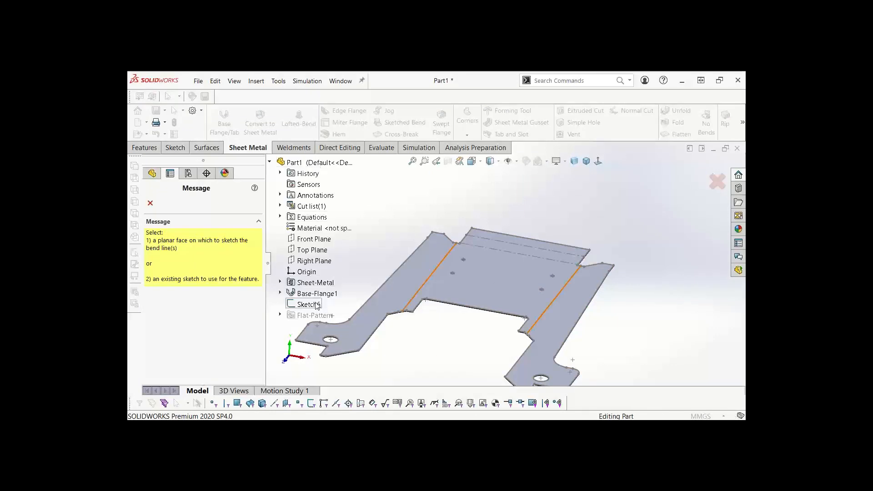
{"action": "left_click", "coordinate": [488, 279]}
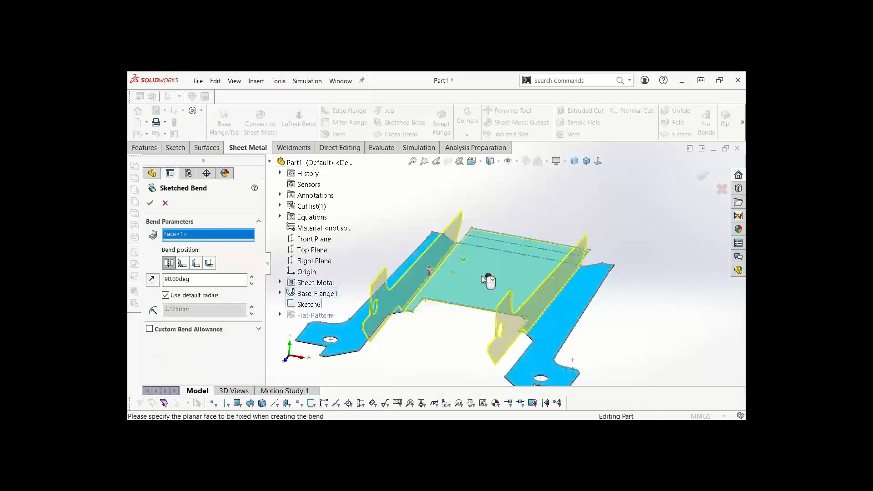
{"action": "left_click", "coordinate": [153, 280]}
{"action": "middle_click_drag", "start_coordinate": [510, 247], "coordinate": [483, 227]}
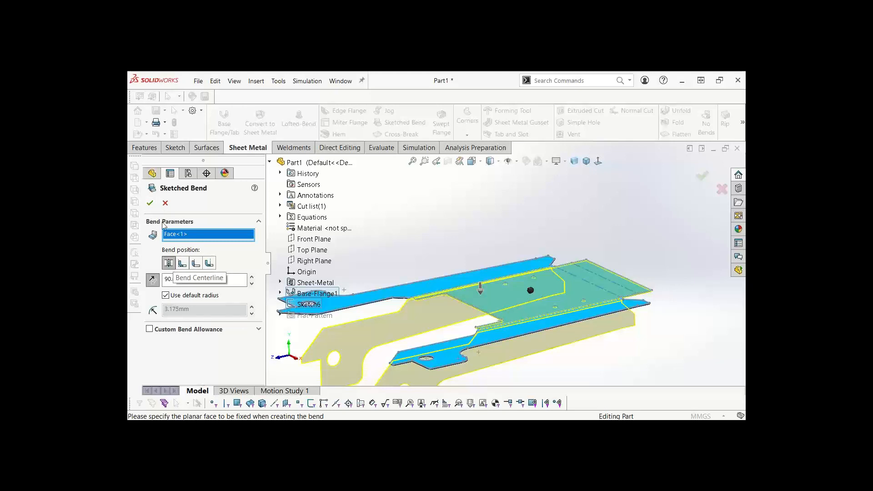
{"action": "left_click", "coordinate": [150, 203]}
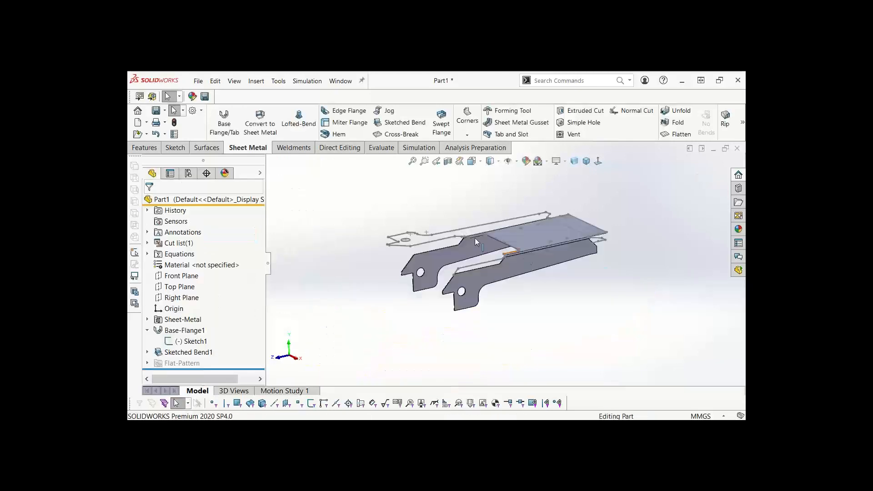
Step: Sketch on the base flange's upper face and convert the outermost end-flap bend line into a sketch entity
{"action": "middle_click_drag", "start_coordinate": [476, 240], "coordinate": [498, 273]}
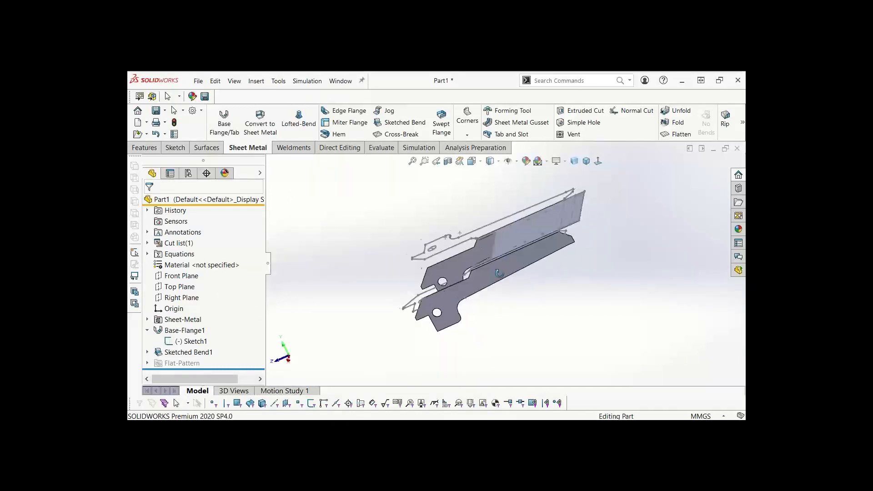
{"action": "scroll", "coordinate": [511, 273], "scroll_direction": "up", "scroll_amount": 6}
{"action": "left_click", "coordinate": [552, 230]}
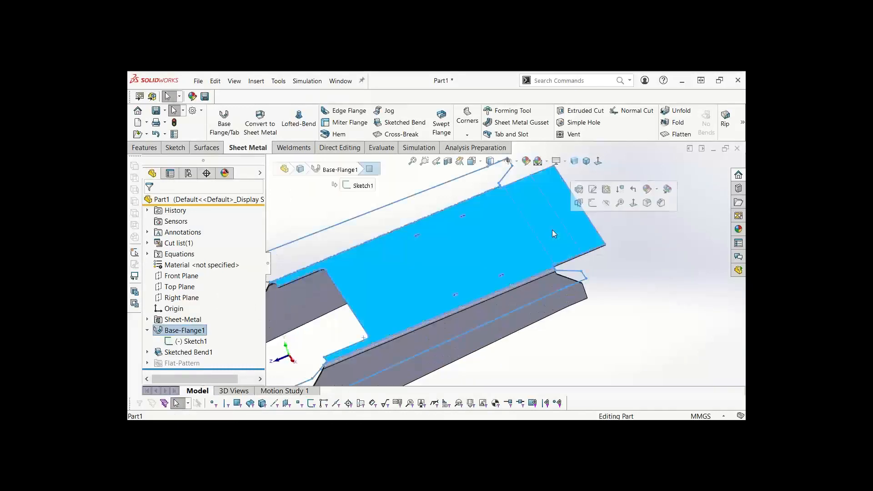
{"action": "left_click", "coordinate": [589, 208]}
{"action": "scroll", "coordinate": [602, 213], "scroll_direction": "down", "scroll_amount": 5}
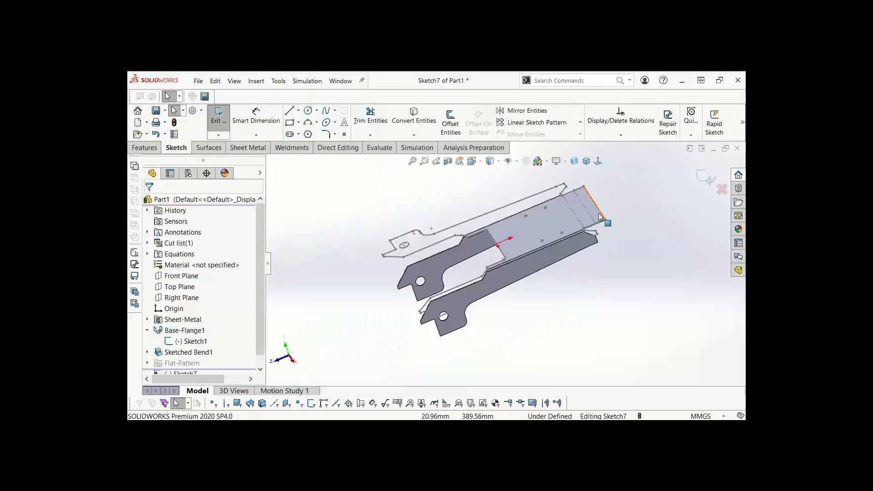
{"action": "scroll", "coordinate": [600, 215], "scroll_direction": "up", "scroll_amount": 3}
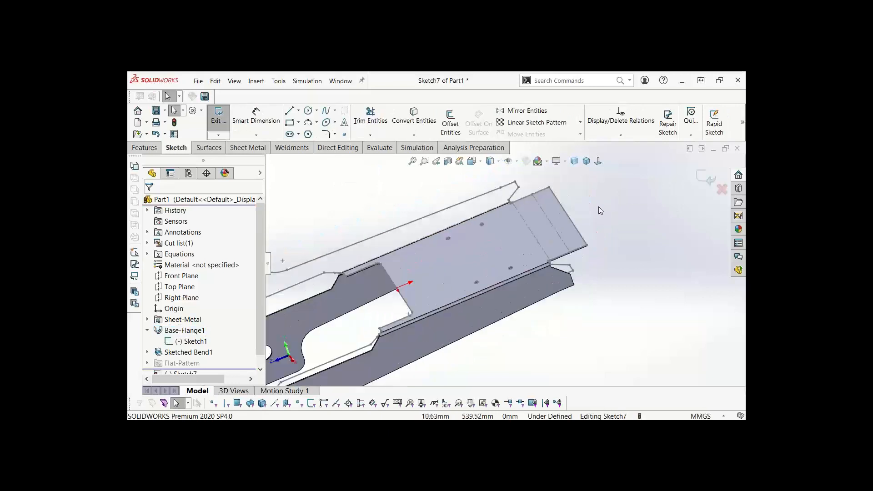
{"action": "left_click", "coordinate": [410, 115]}
{"action": "left_click", "coordinate": [549, 222]}
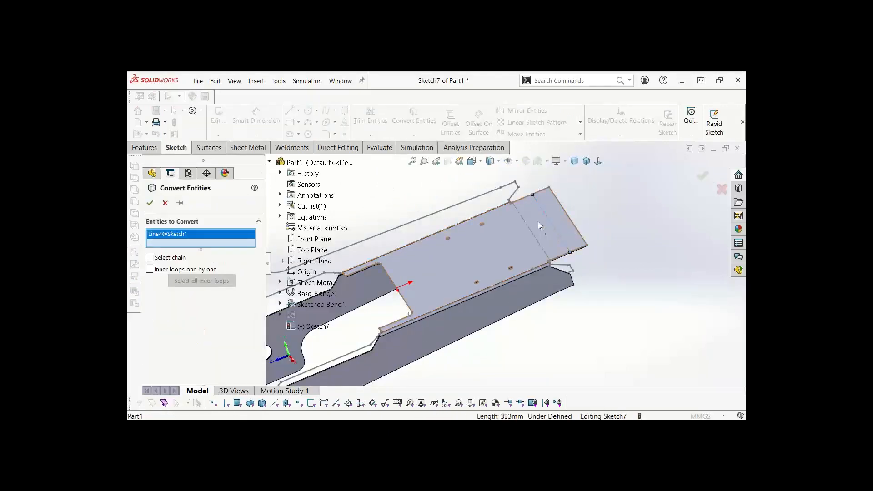
{"action": "left_click", "coordinate": [150, 204]}
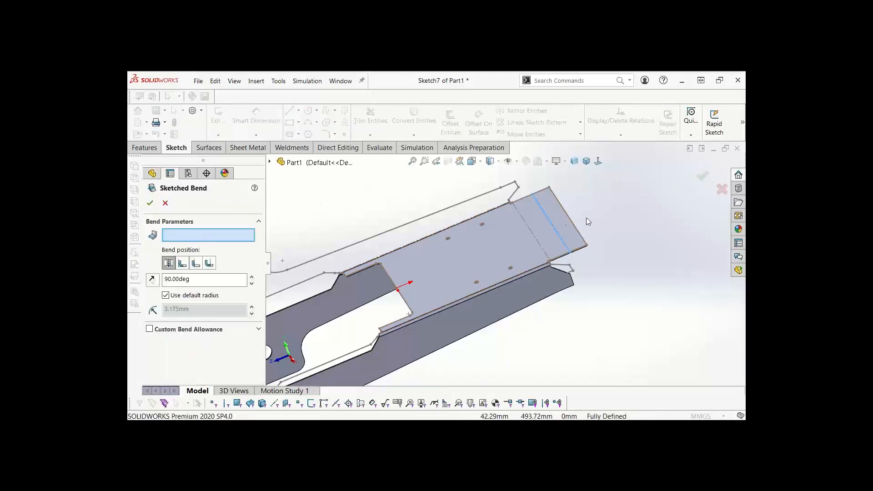
Step: Create a 45-degree Sketched Bend from the outer bend line, fixing the middle face and reversing the direction so the end lip folds downward
{"action": "left_click", "coordinate": [504, 240]}
{"action": "double_click", "coordinate": [193, 281]}
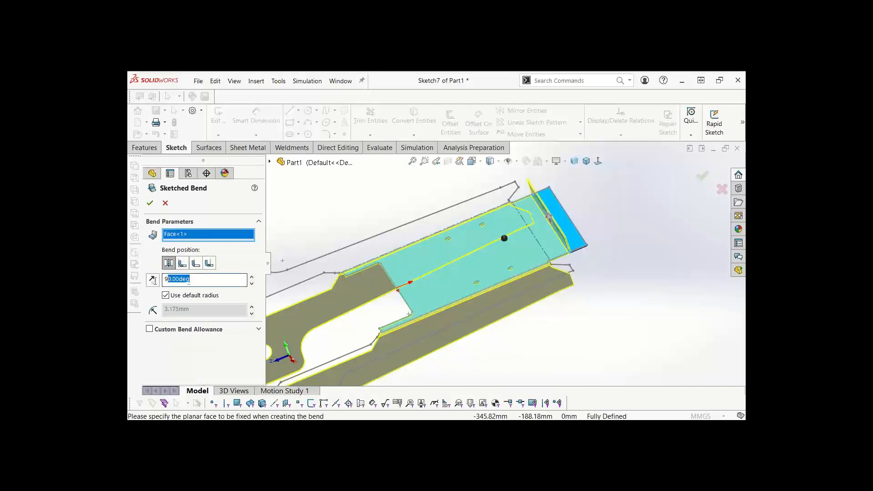
{"action": "type", "text": "45"}
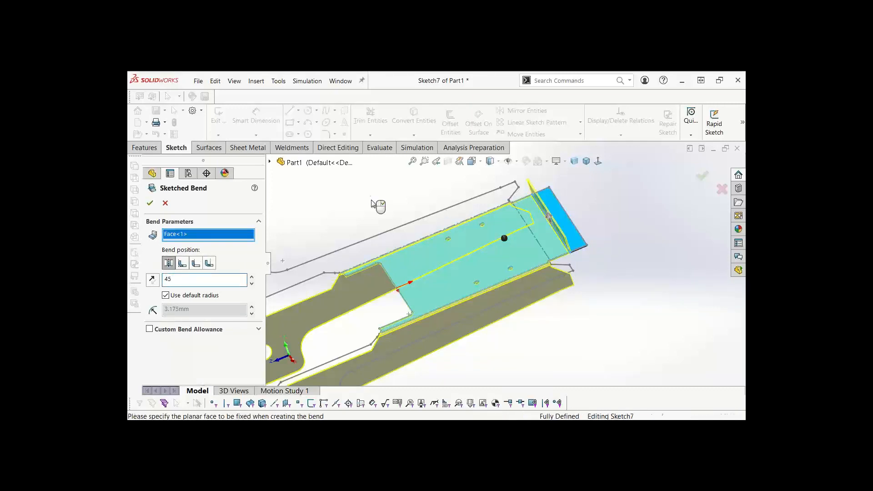
{"action": "key", "text": "Return"}
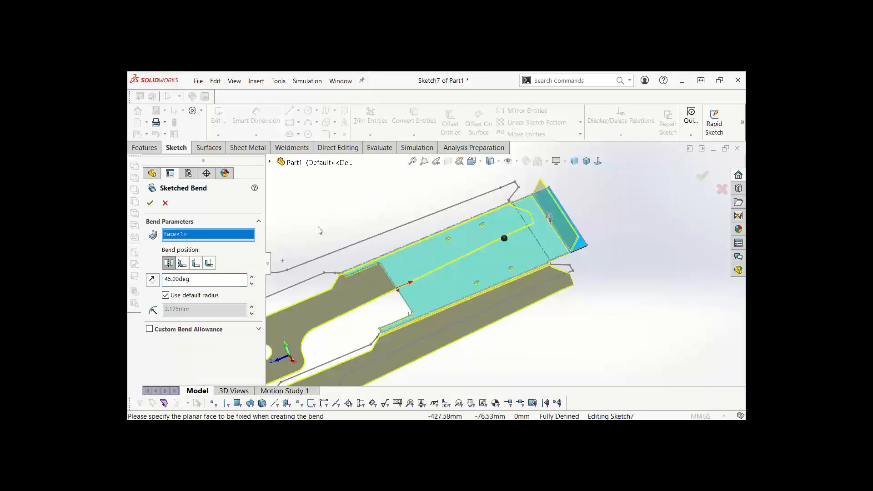
{"action": "left_click", "coordinate": [151, 281]}
{"action": "middle_click_drag", "start_coordinate": [568, 259], "coordinate": [556, 238]}
{"action": "scroll", "coordinate": [571, 258], "scroll_direction": "down", "scroll_amount": 3}
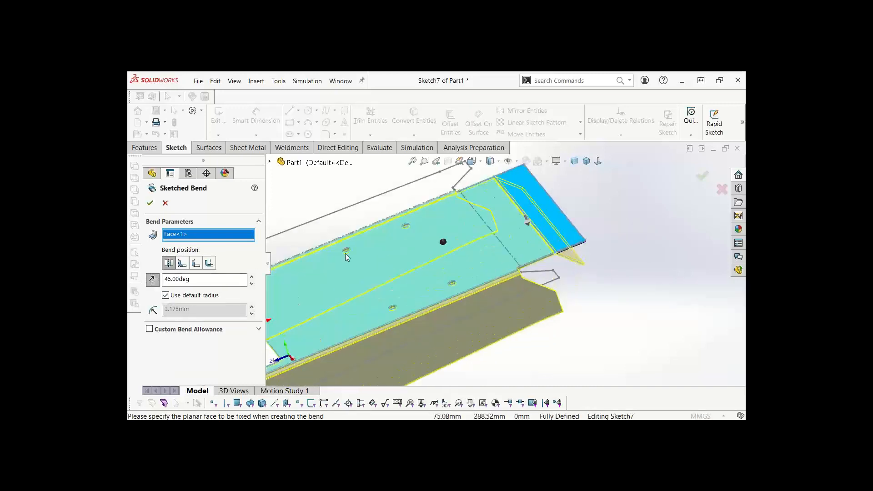
{"action": "left_click", "coordinate": [151, 203]}
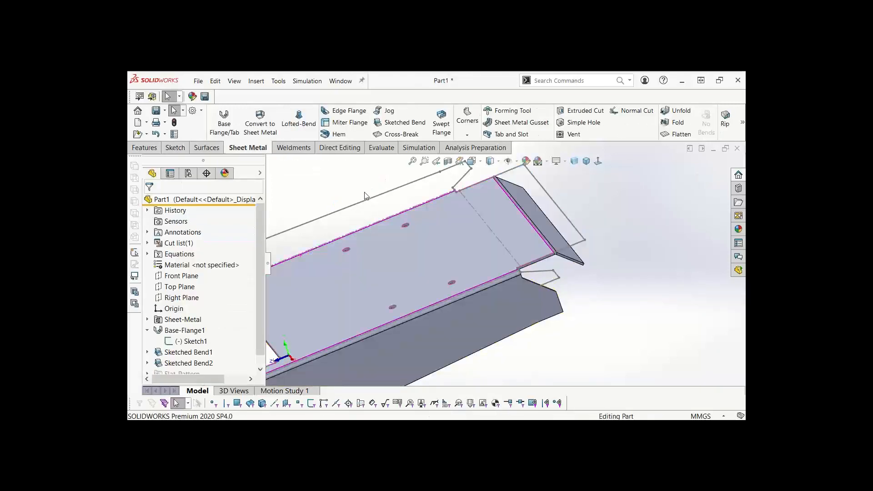
Step: Start another sketch on the middle face and convert the inner end-flap bend line into a sketch entity
{"action": "middle_click_drag", "start_coordinate": [366, 195], "coordinate": [590, 209]}
{"action": "left_click", "coordinate": [583, 209]}
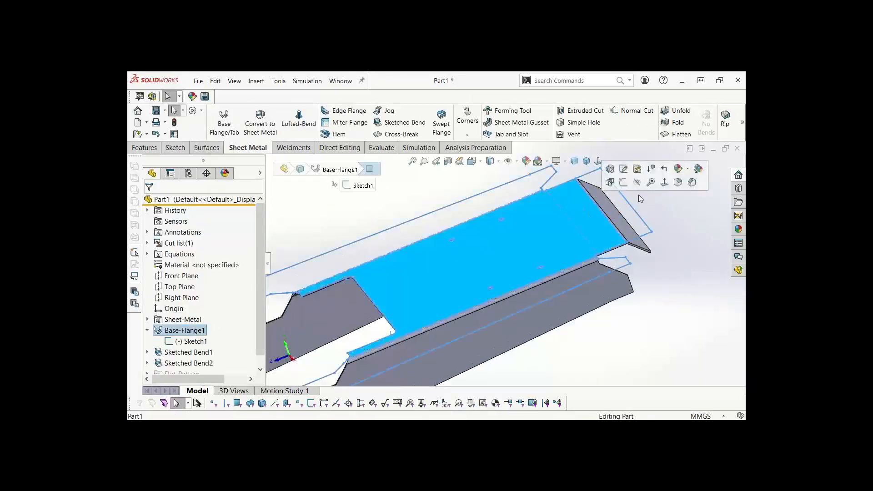
{"action": "left_click", "coordinate": [623, 182]}
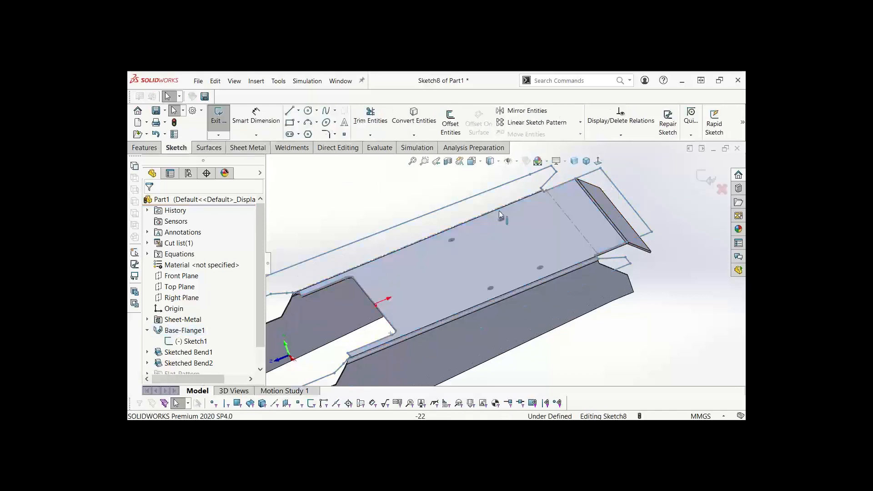
{"action": "left_click", "coordinate": [564, 211]}
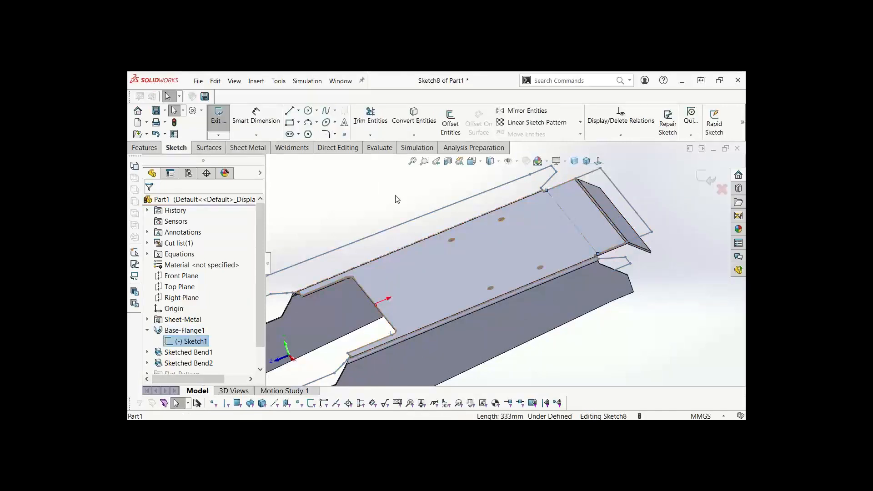
{"action": "key", "text": "s"}
{"action": "left_click", "coordinate": [370, 166]}
{"action": "key", "text": "Escape"}
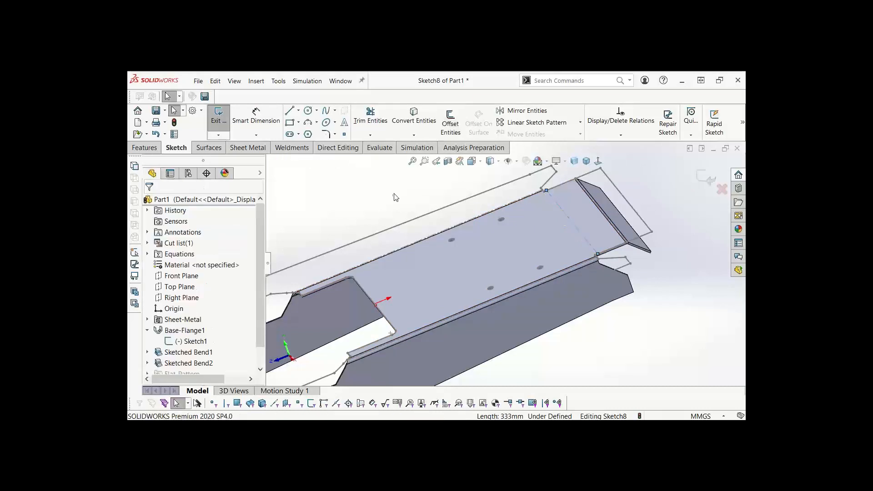
{"action": "left_click", "coordinate": [559, 213]}
{"action": "left_click", "coordinate": [331, 218]}
{"action": "left_click", "coordinate": [567, 206]}
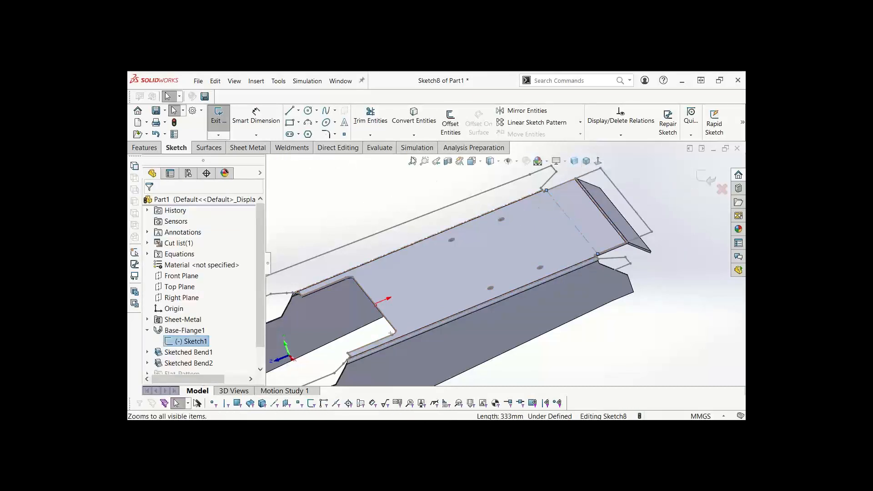
{"action": "key", "text": "Delete"}
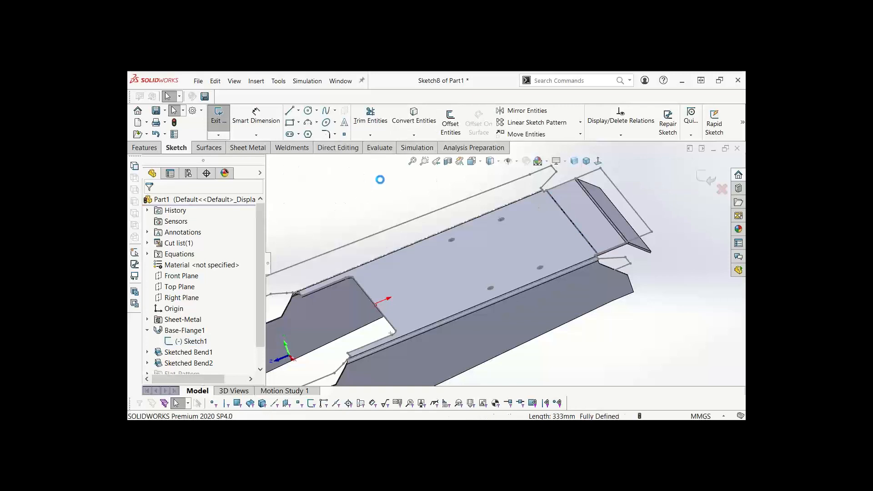
Step: Create a 45-degree Sketched Bend from the inner bend line, keeping the middle face fixed and folding the end flap downward
{"action": "left_click", "coordinate": [242, 155]}
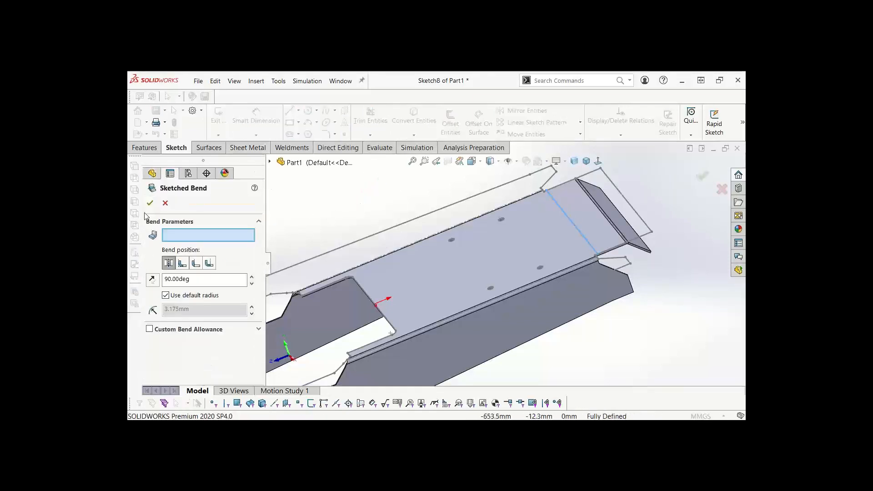
{"action": "left_click", "coordinate": [539, 234]}
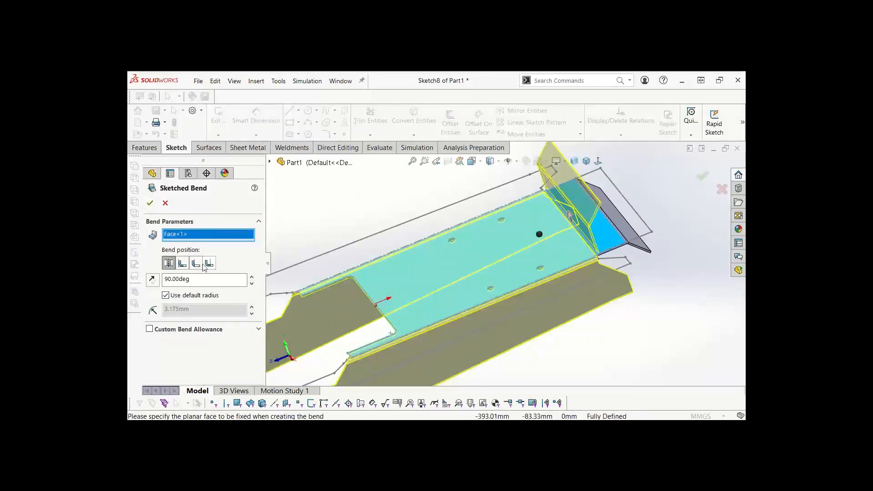
{"action": "left_click_drag", "start_coordinate": [193, 279], "coordinate": [136, 275]}
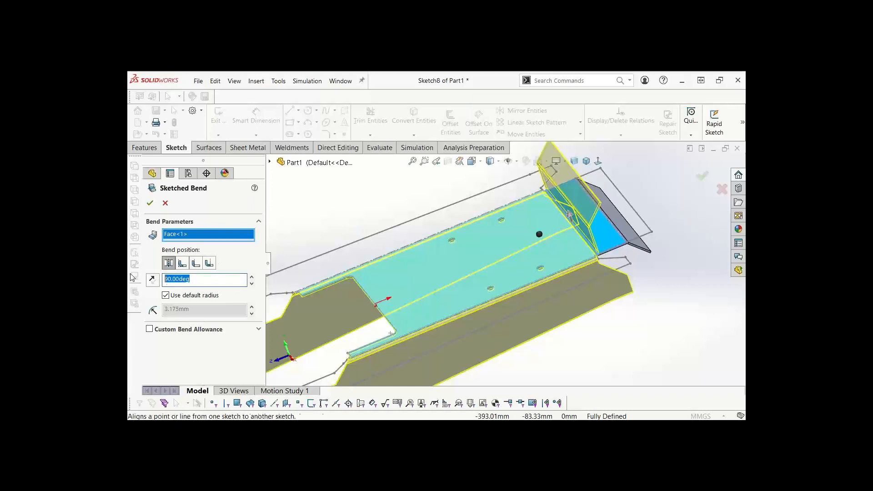
{"action": "type", "text": "45"}
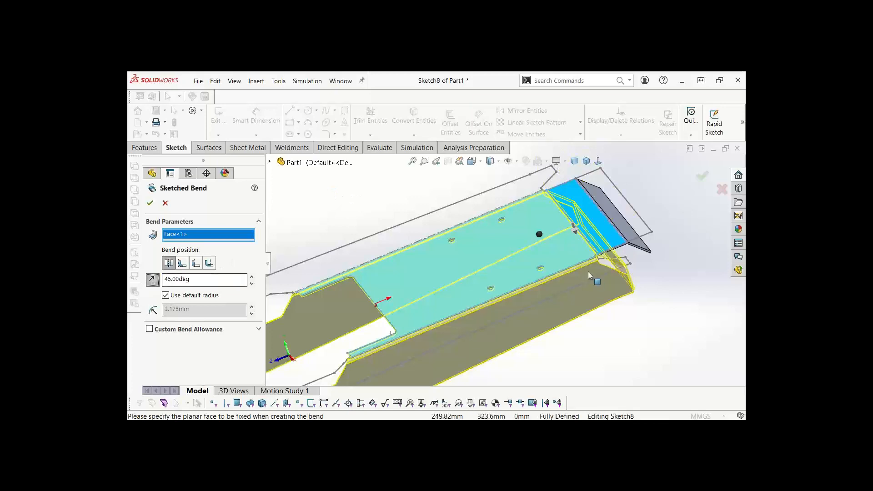
{"action": "mouse_move", "coordinate": [588, 271]}
{"action": "middle_mouse_down"}
{"action": "mouse_move", "coordinate": [578, 238]}
{"action": "mouse_move", "coordinate": [559, 251]}
{"action": "mouse_move", "coordinate": [572, 276]}
{"action": "middle_mouse_up"}
{"action": "left_click", "coordinate": [150, 203]}
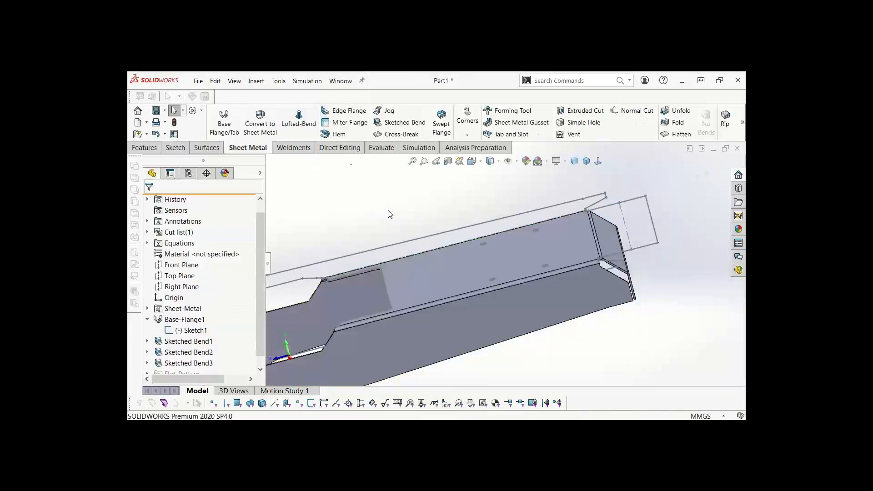
Step: Inspect the bent end flap, and switch to DraftSight to examine the original flat bracket drawing for comparison
{"action": "scroll", "coordinate": [404, 217], "scroll_direction": "up", "scroll_amount": 3}
{"action": "mouse_move", "coordinate": [525, 242]}
{"action": "middle_mouse_down"}
{"action": "mouse_move", "coordinate": [447, 255]}
{"action": "mouse_move", "coordinate": [498, 279]}
{"action": "mouse_move", "coordinate": [533, 233]}
{"action": "mouse_move", "coordinate": [504, 255]}
{"action": "mouse_move", "coordinate": [504, 266]}
{"action": "mouse_move", "coordinate": [551, 261]}
{"action": "middle_mouse_up"}
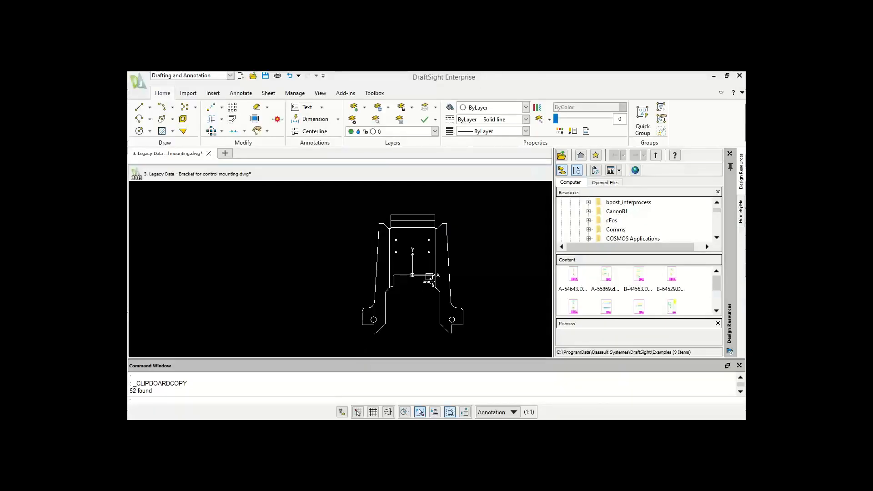
{"action": "scroll", "coordinate": [430, 278], "scroll_direction": "up", "scroll_amount": 2}
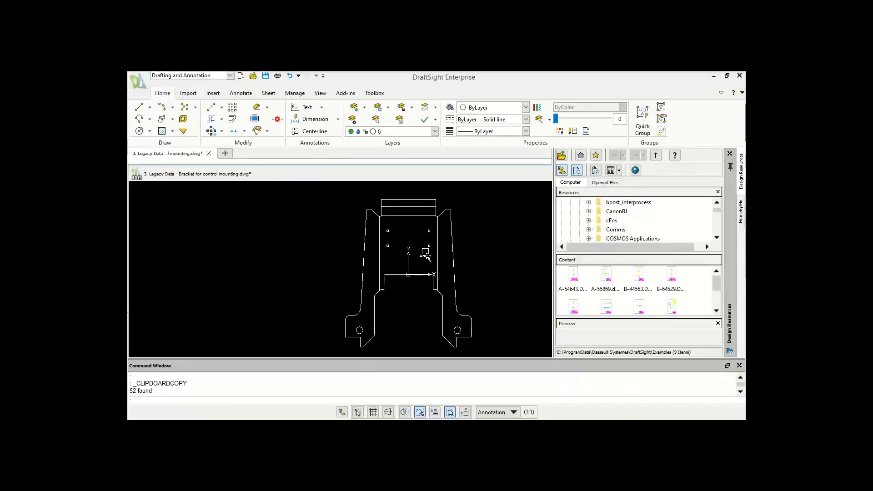
{"action": "scroll", "coordinate": [423, 255], "scroll_direction": "down", "scroll_amount": 3}
{"action": "scroll", "coordinate": [422, 248], "scroll_direction": "up", "scroll_amount": 2}
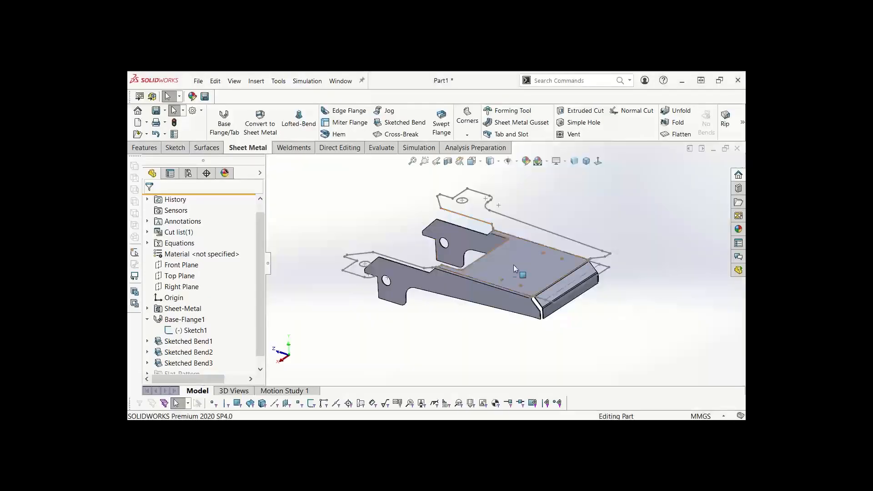
Step: Return to SOLIDWORKS and flatten the bent bracket to examine its flat pattern
{"action": "left_click", "coordinate": [516, 268]}
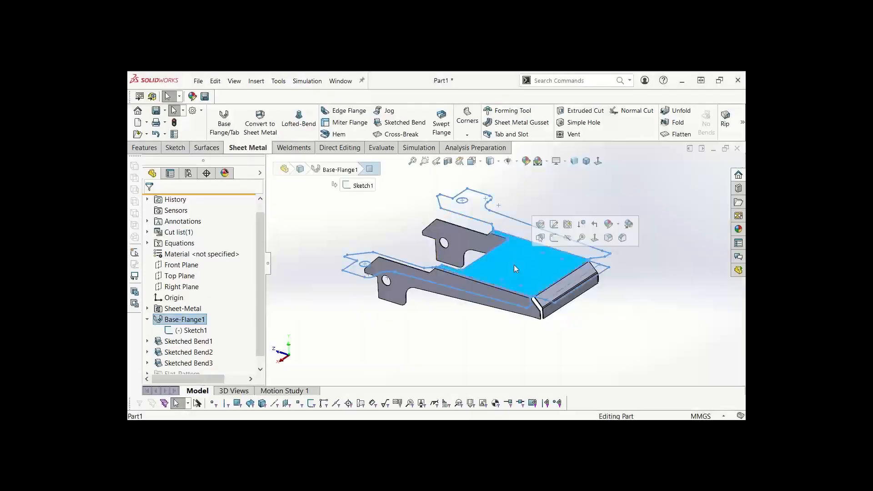
{"action": "left_click", "coordinate": [402, 226]}
{"action": "middle_click_drag", "start_coordinate": [528, 261], "coordinate": [537, 315]}
{"action": "left_click", "coordinate": [535, 271]}
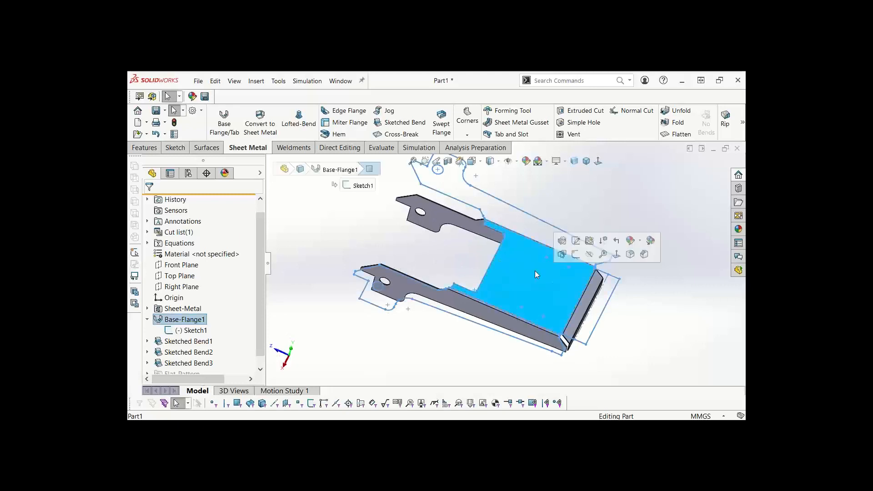
{"action": "left_click", "coordinate": [644, 220]}
{"action": "left_click", "coordinate": [675, 134]}
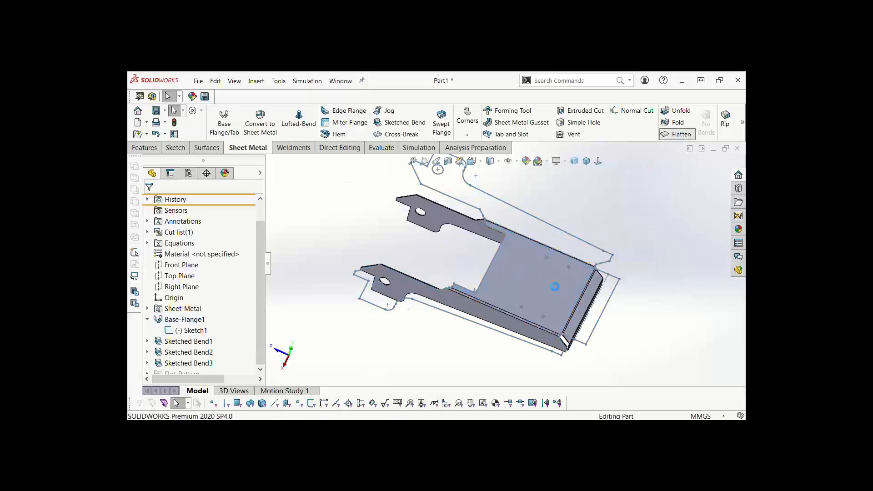
{"action": "middle_click_drag", "start_coordinate": [435, 261], "coordinate": [524, 284]}
{"action": "scroll", "coordinate": [500, 263], "scroll_direction": "down", "scroll_amount": 4}
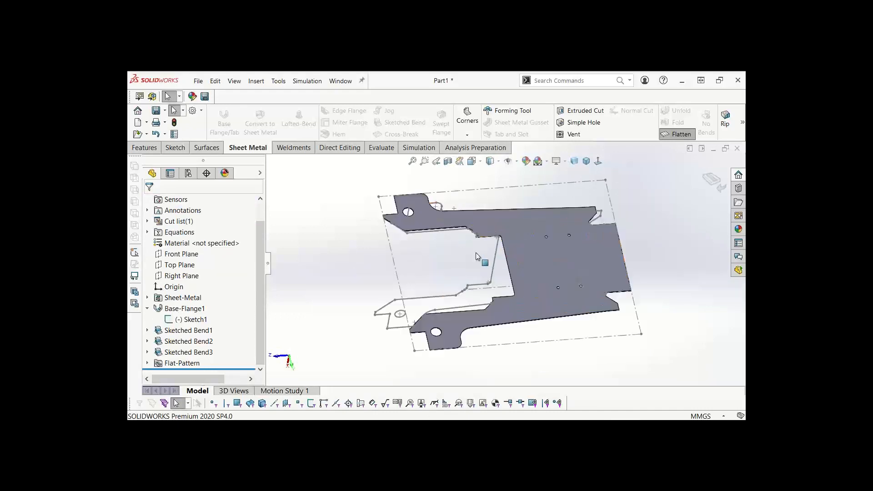
Step: Return the bracket to its folded state and examine the arms and end flap from several angles
{"action": "left_click", "coordinate": [684, 136]}
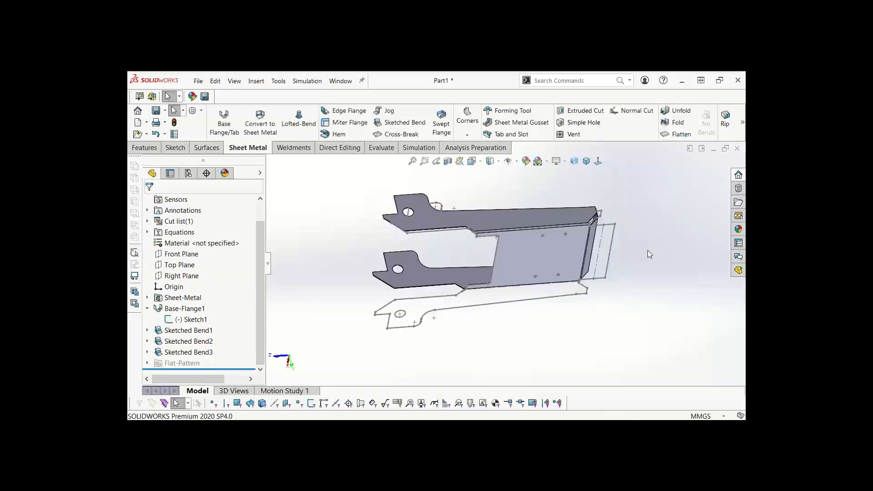
{"action": "middle_click_drag", "start_coordinate": [648, 251], "coordinate": [635, 253]}
{"action": "middle_click_drag", "start_coordinate": [508, 291], "coordinate": [561, 185]}
{"action": "middle_click_drag", "start_coordinate": [374, 310], "coordinate": [398, 314]}
Step: Expand the Flat-Pattern folder in the feature tree and flatten the bracket again
{"action": "left_click", "coordinate": [147, 364]}
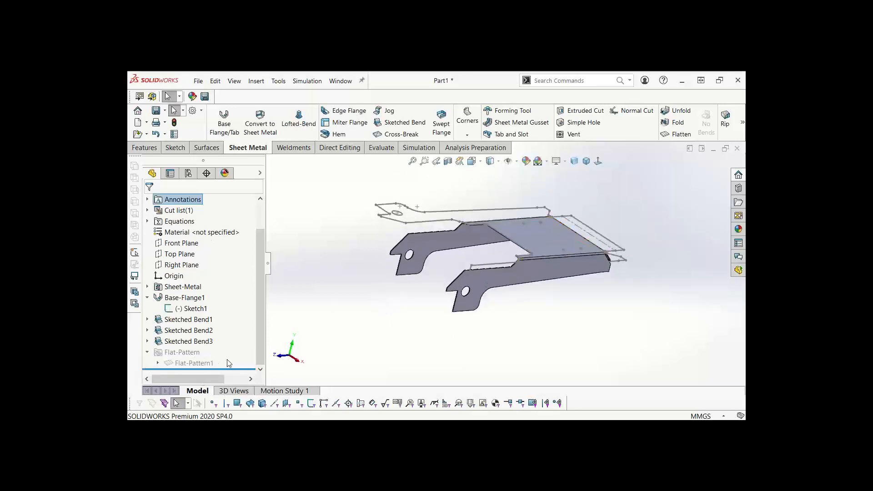
{"action": "left_click", "coordinate": [677, 134]}
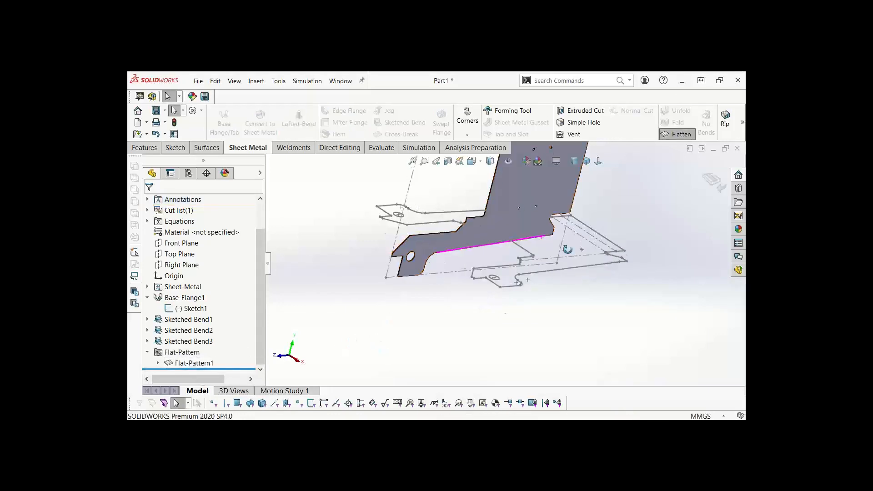
{"action": "middle_click_drag", "start_coordinate": [567, 249], "coordinate": [504, 250]}
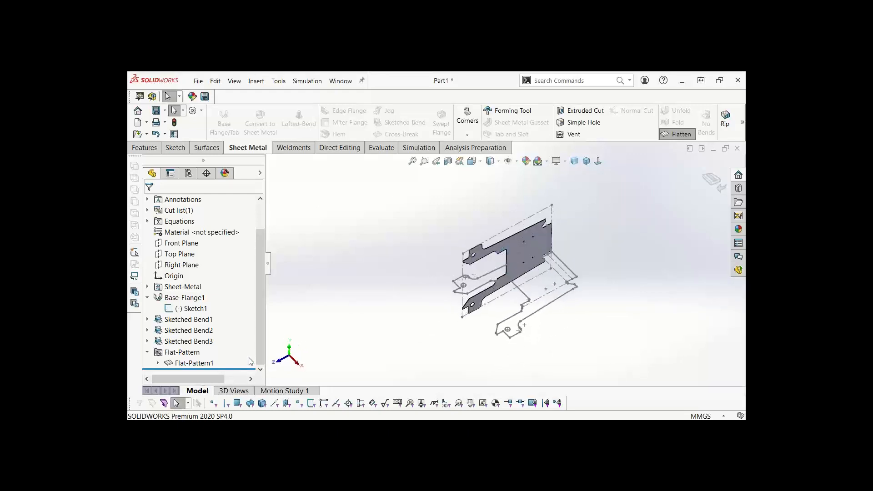
{"action": "left_click", "coordinate": [200, 362]}
{"action": "left_click", "coordinate": [207, 333]}
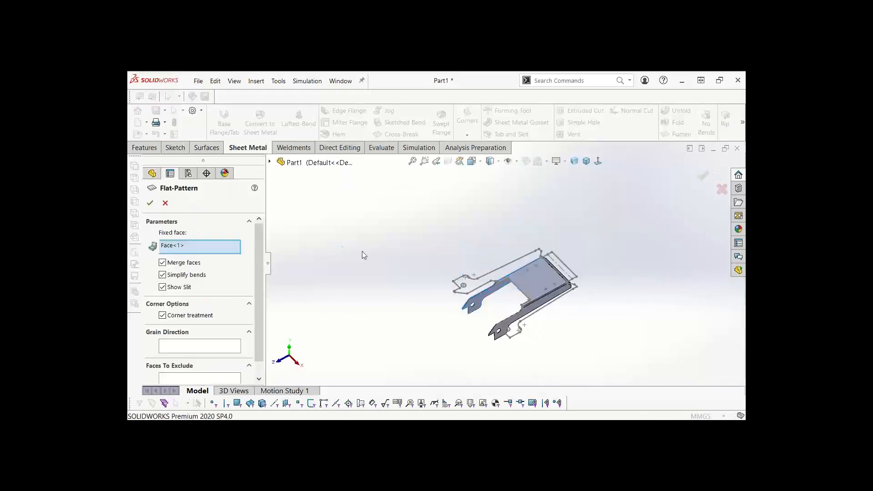
{"action": "left_click", "coordinate": [196, 248]}
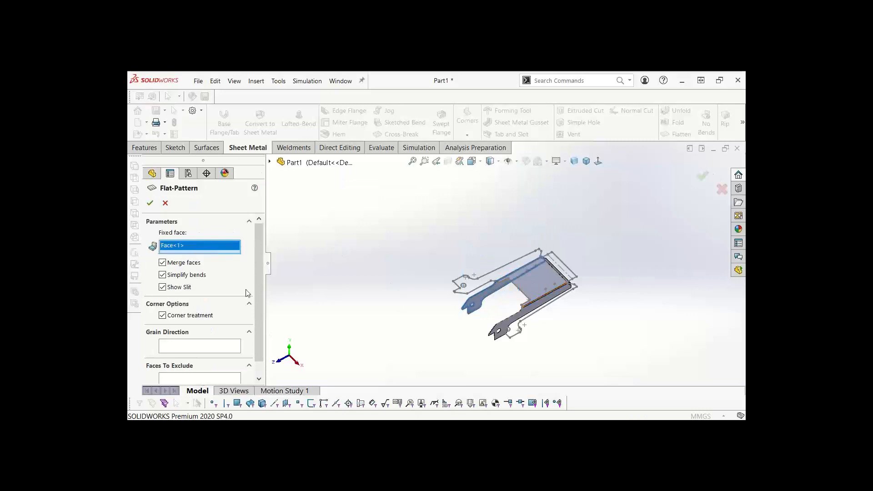
{"action": "left_click", "coordinate": [165, 203]}
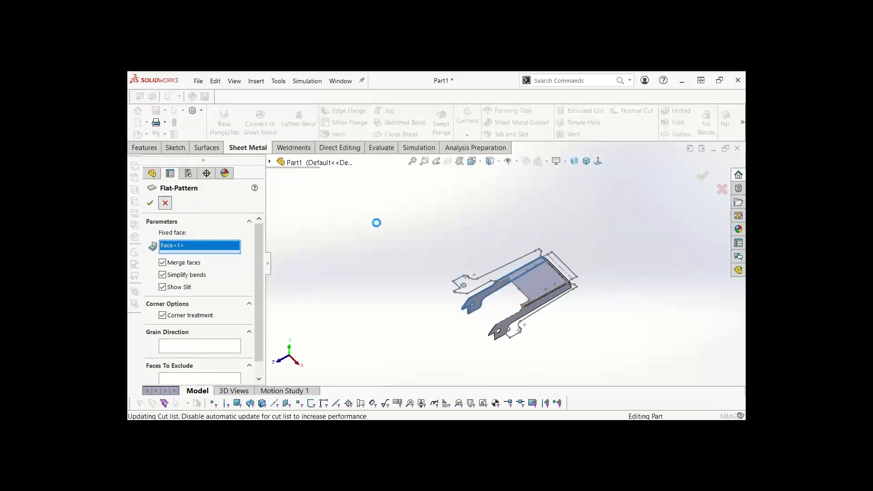
{"action": "left_click", "coordinate": [681, 134]}
{"action": "left_click", "coordinate": [681, 135]}
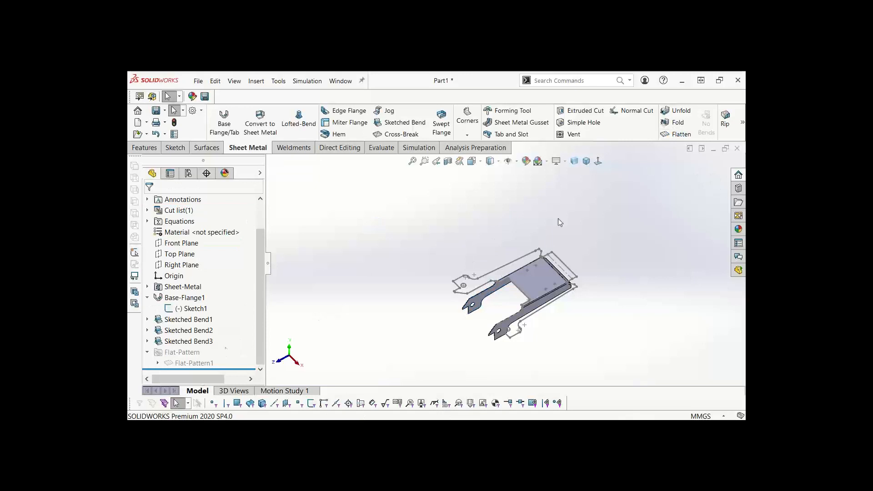
{"action": "left_click", "coordinate": [682, 136]}
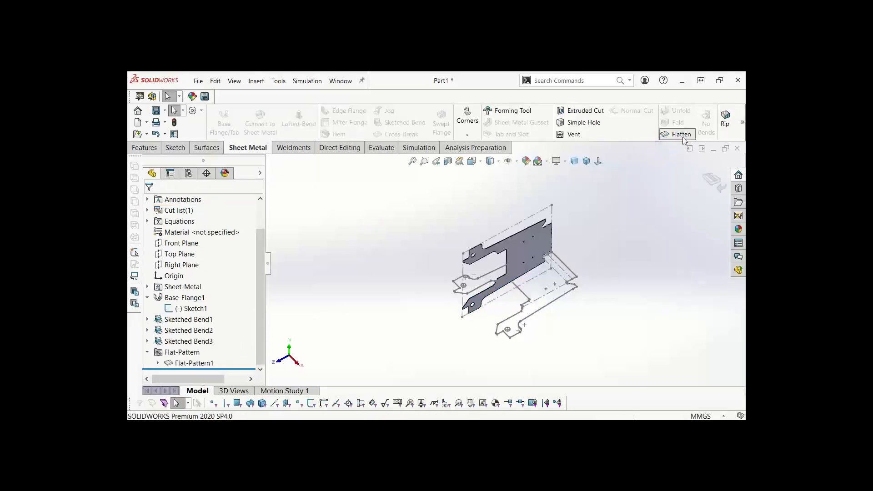
Step: Edit Flat-Pattern1 and replace its fixed face with the central web face between the bracket's two arms
{"action": "left_click", "coordinate": [169, 363]}
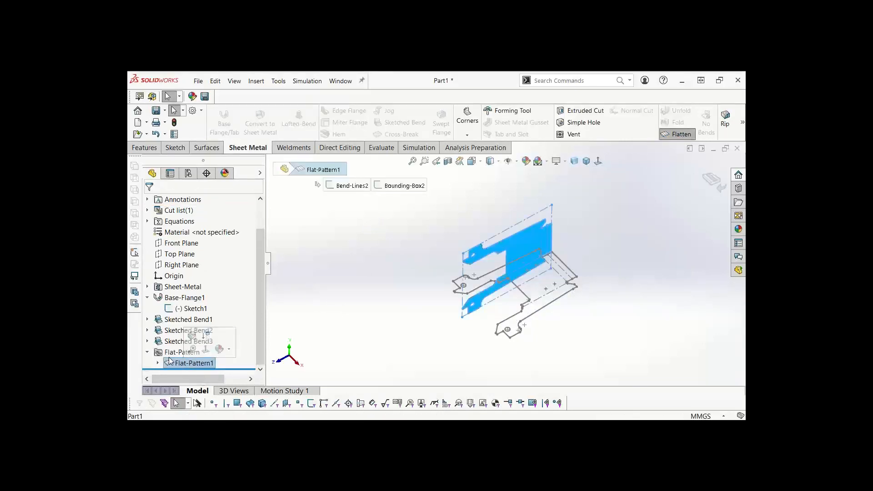
{"action": "right_click", "coordinate": [185, 363]}
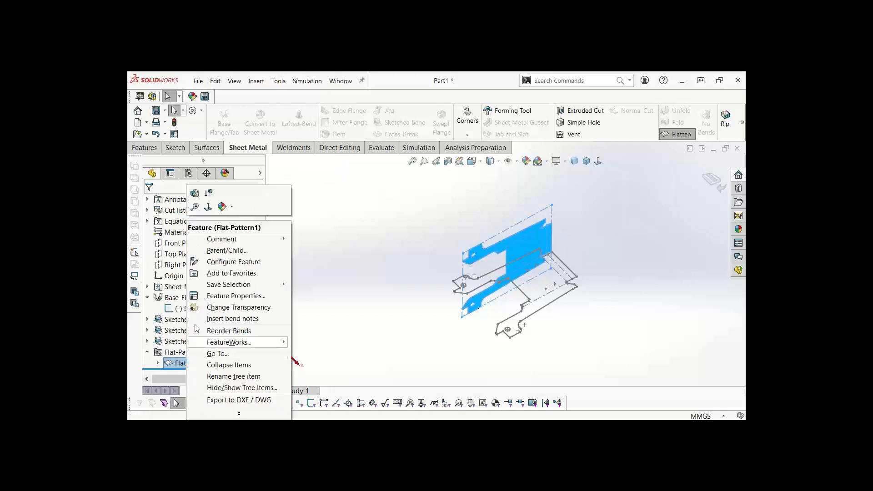
{"action": "left_click", "coordinate": [193, 191]}
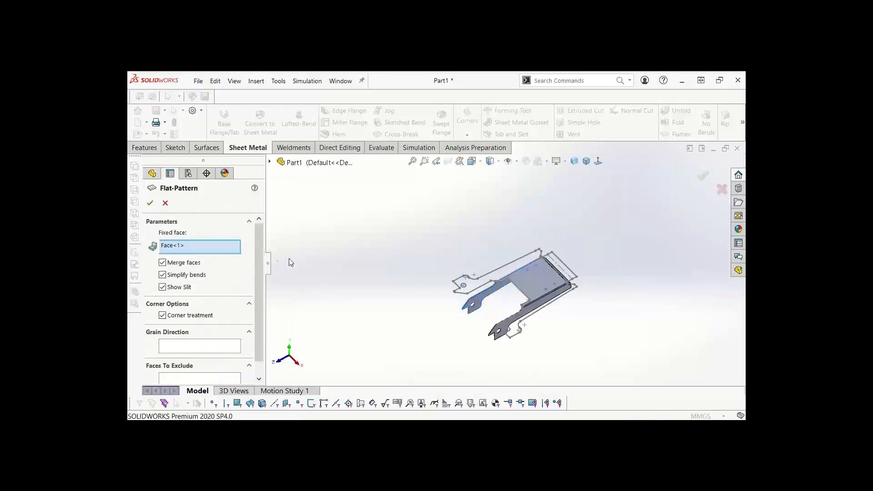
{"action": "left_click", "coordinate": [181, 251]}
{"action": "middle_click_drag", "start_coordinate": [552, 316], "coordinate": [450, 242]}
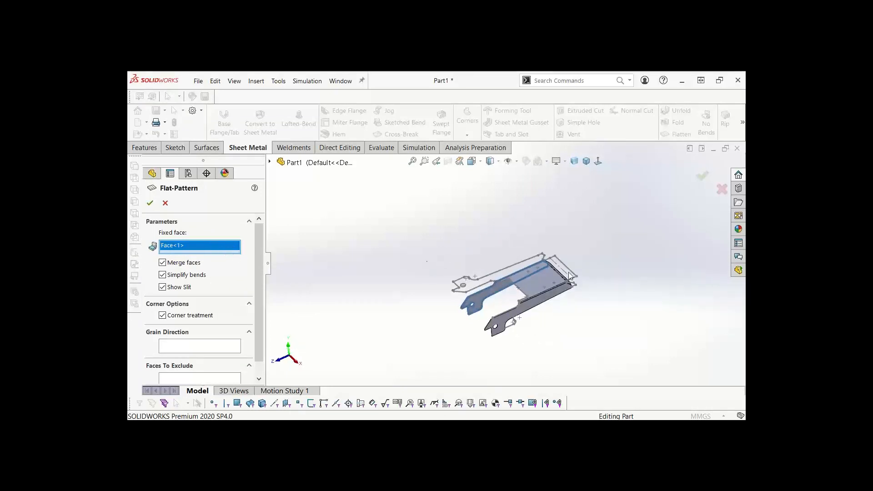
{"action": "left_click", "coordinate": [531, 284]}
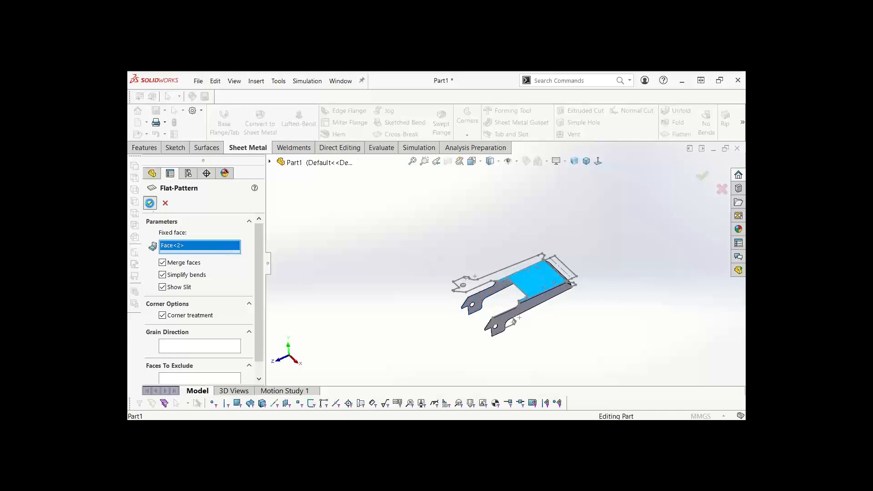
{"action": "left_click", "coordinate": [150, 203]}
{"action": "middle_click_drag", "start_coordinate": [507, 276], "coordinate": [500, 255]}
{"action": "scroll", "coordinate": [402, 234], "scroll_direction": "up", "scroll_amount": 2}
Step: Switch to PowerPoint and start the slide show at the Conversion of 2D Legacy Data slide
{"action": "left_click", "coordinate": [402, 234]}
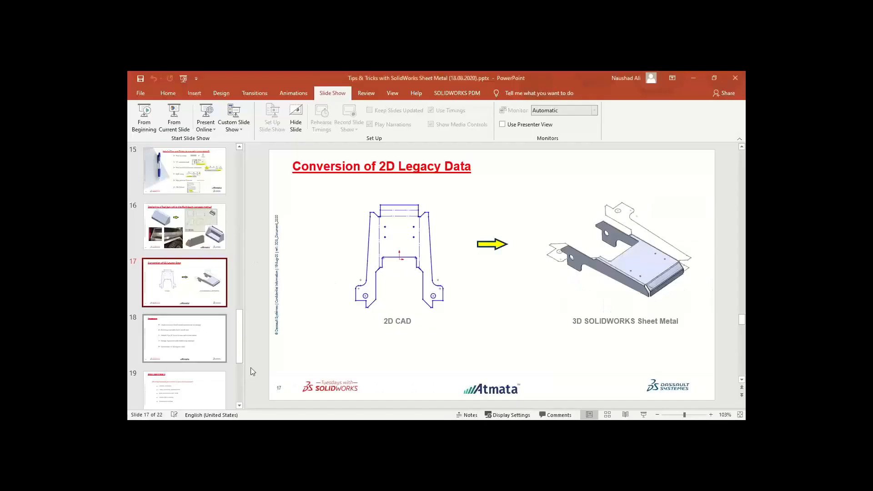
{"action": "left_click", "coordinate": [642, 415]}
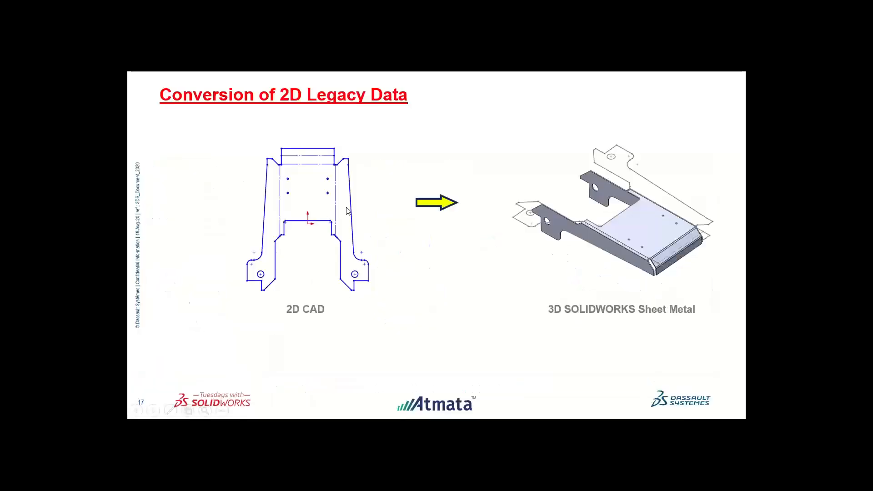
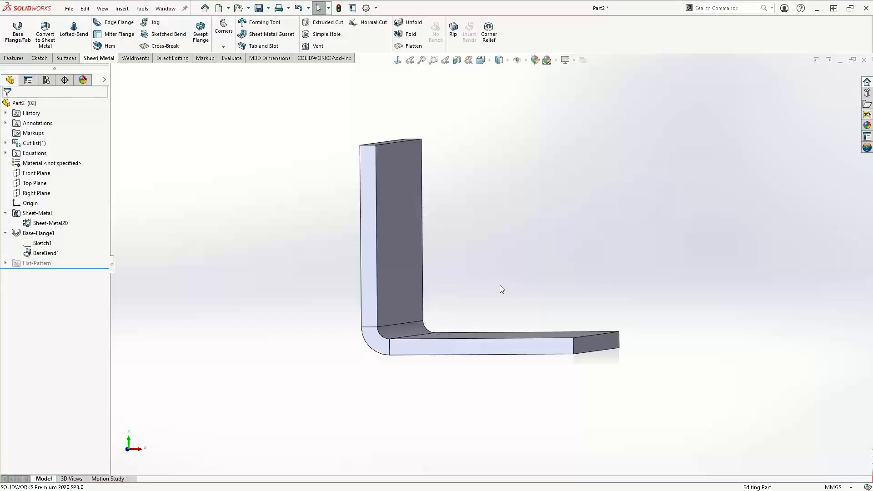
Step: Show the base flange sketch's dimensions on the L-shaped part and examine both legs from different angles
{"action": "left_click", "coordinate": [42, 243]}
{"action": "middle_click_drag", "start_coordinate": [452, 267], "coordinate": [475, 265]}
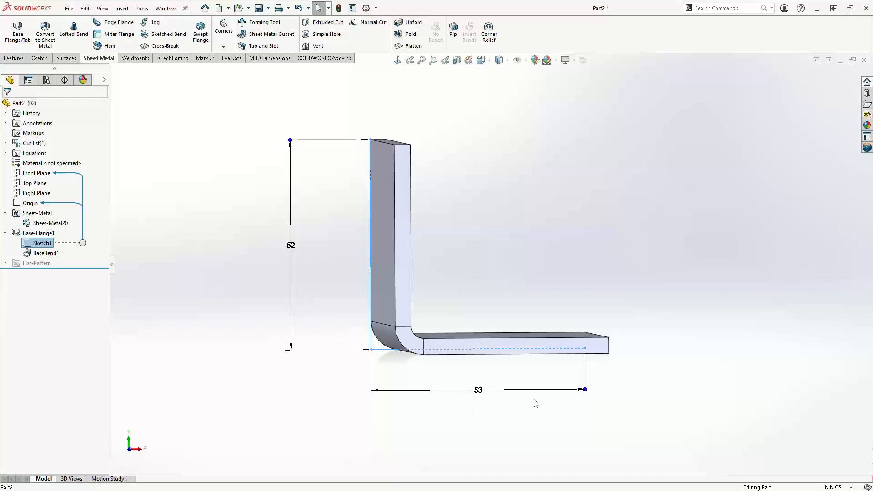
{"action": "middle_click_drag", "start_coordinate": [504, 269], "coordinate": [491, 278]}
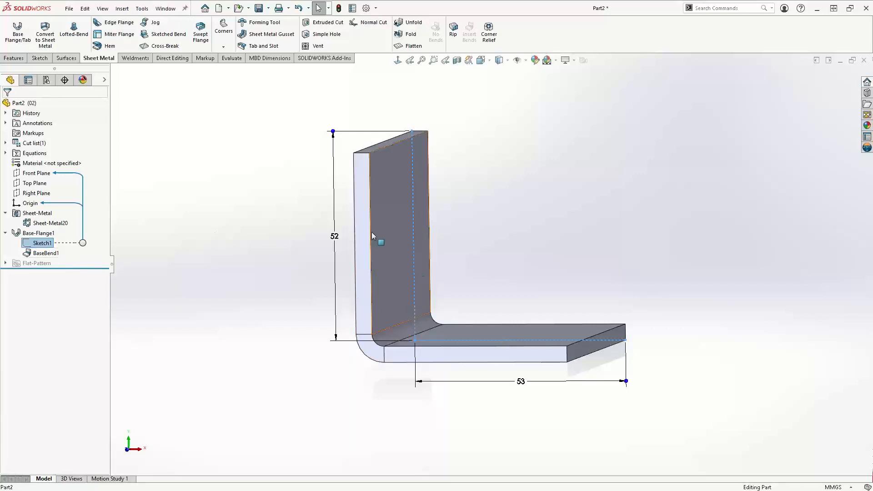
{"action": "left_click", "coordinate": [44, 234]}
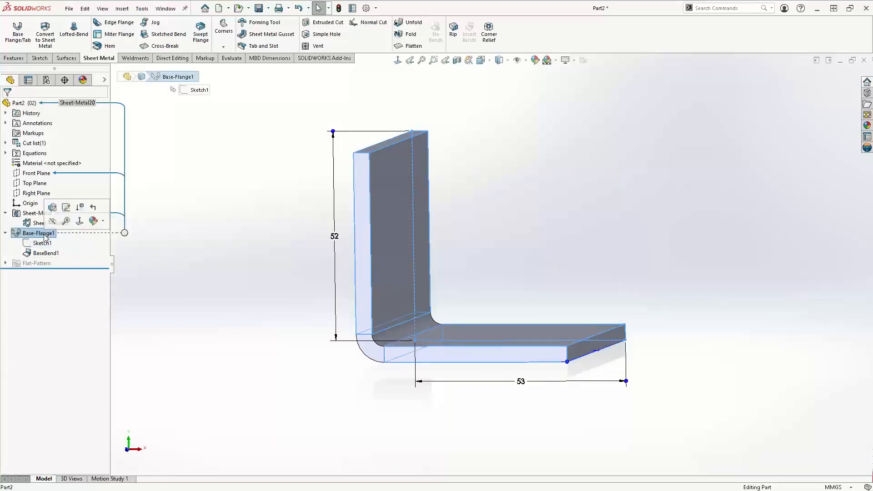
{"action": "left_click", "coordinate": [244, 219]}
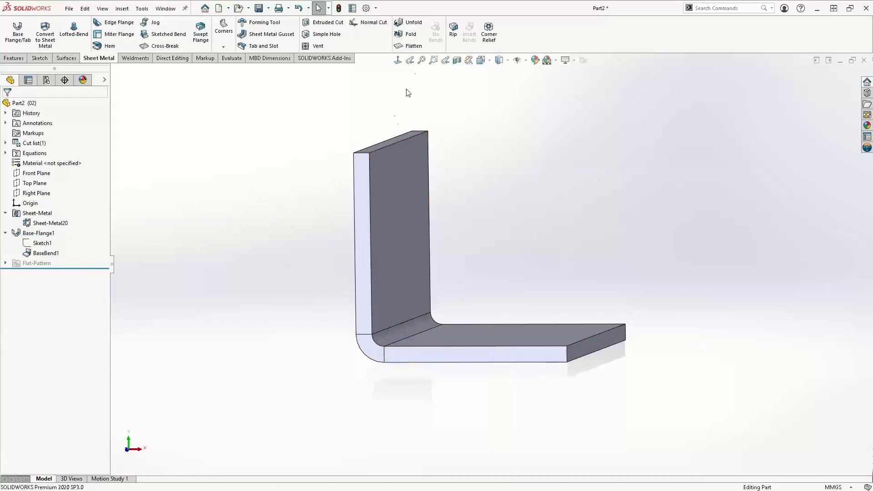
Step: Flatten the L-shaped part and measure the flat length along its lower front edge
{"action": "left_click", "coordinate": [409, 46]}
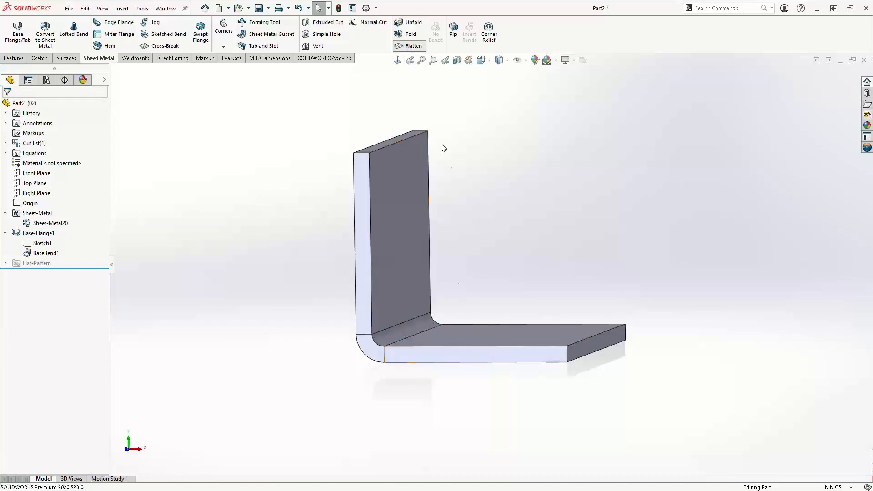
{"action": "left_click", "coordinate": [422, 363]}
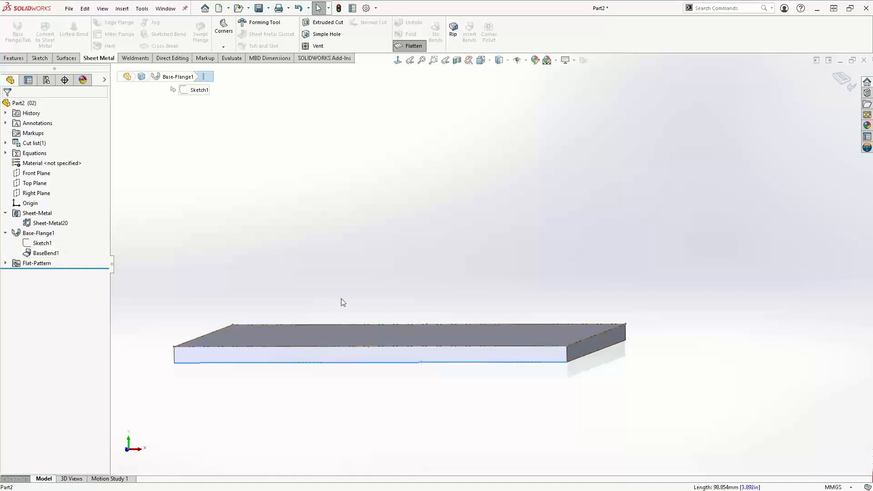
Step: Set the Sheet-Metal feature's K-factor to 0.65 and measure the flattened part's lower front edge
{"action": "right_click", "coordinate": [33, 215]}
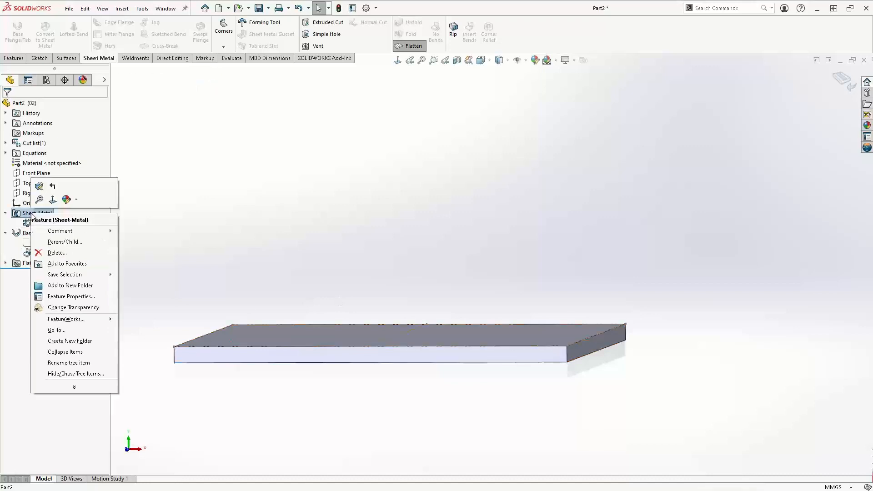
{"action": "left_click", "coordinate": [39, 185]}
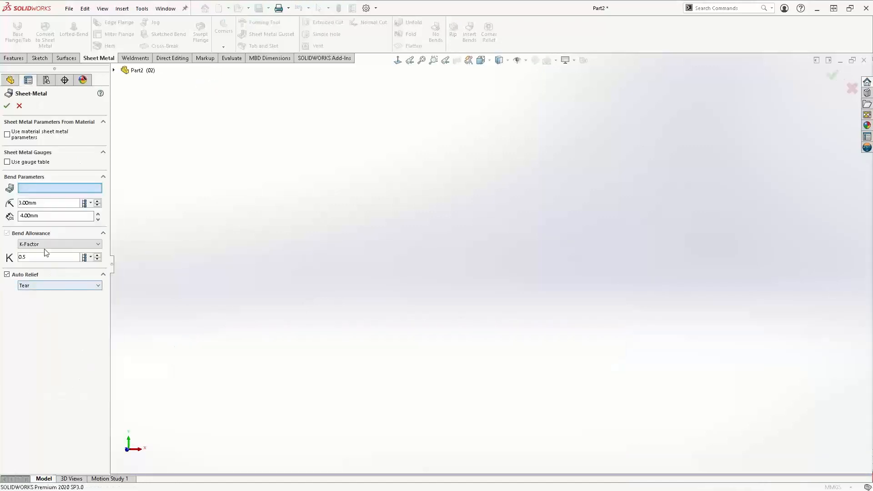
{"action": "left_click", "coordinate": [34, 257]}
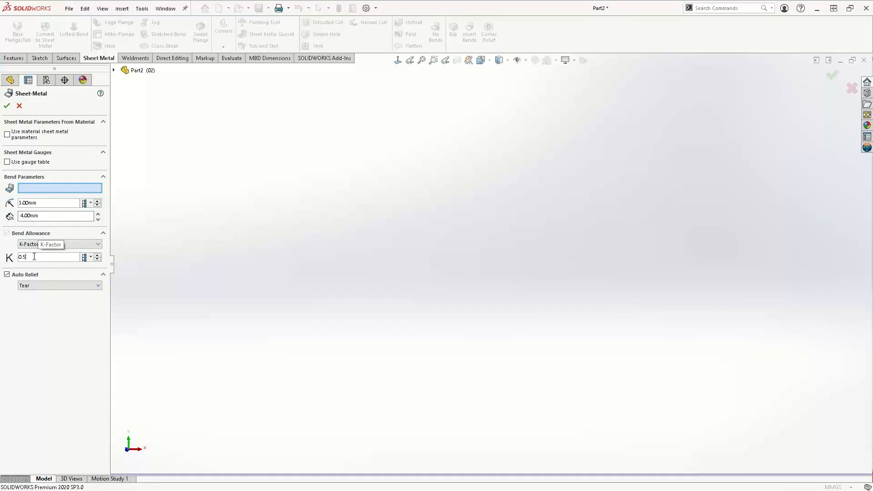
{"action": "key", "text": "BackSpace"}
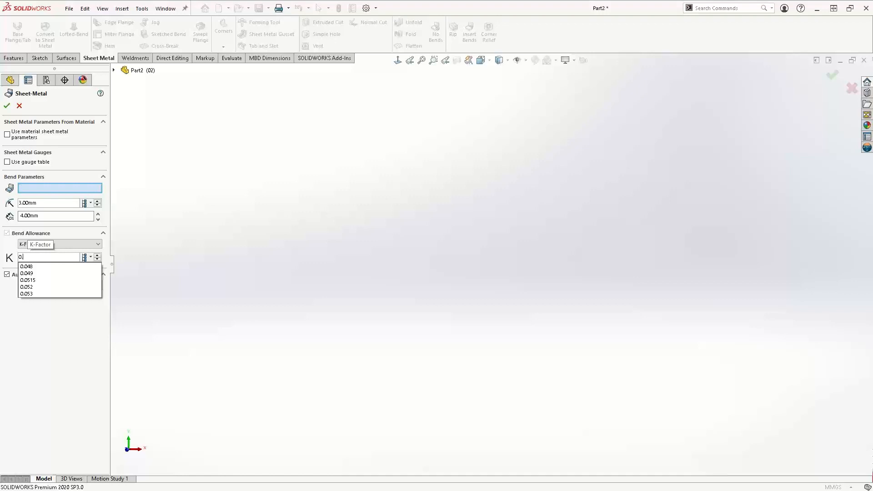
{"action": "type", "text": "65"}
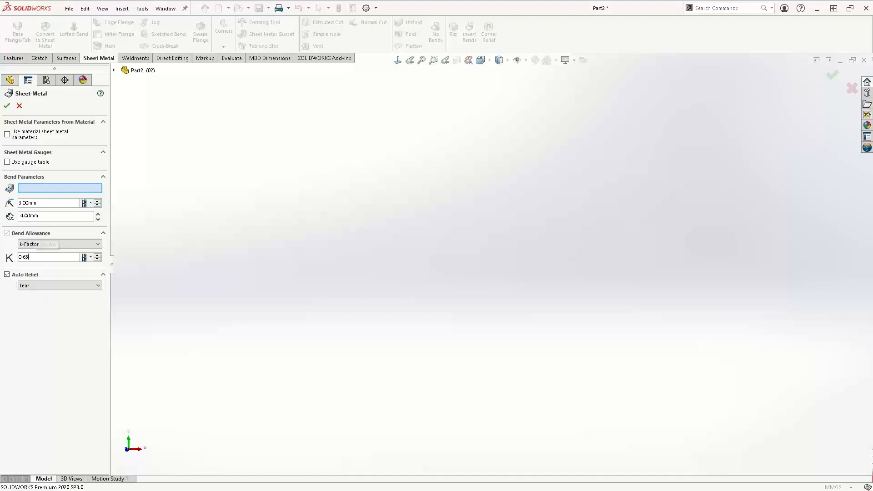
{"action": "left_click", "coordinate": [7, 106]}
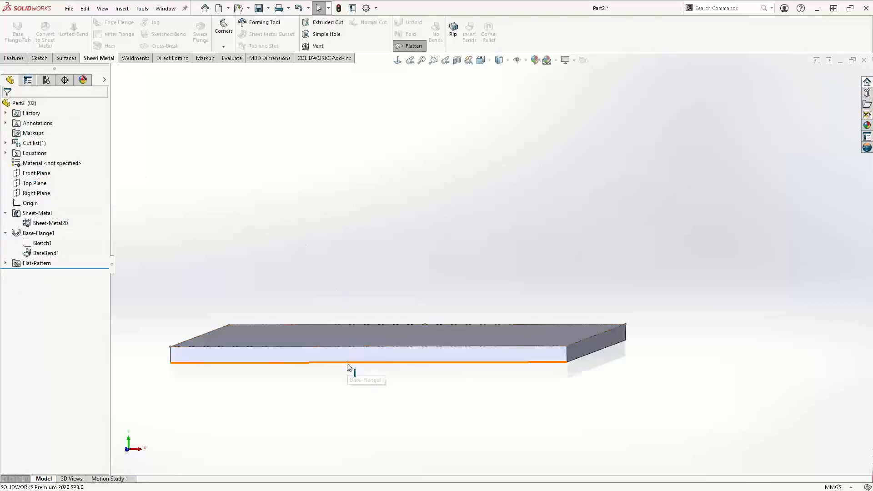
{"action": "left_click", "coordinate": [348, 364]}
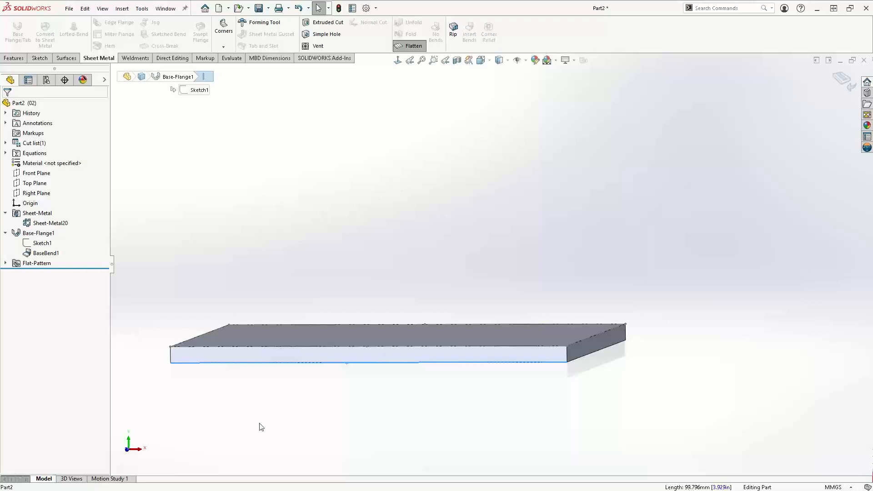
{"action": "right_click", "coordinate": [24, 233]}
{"action": "left_click", "coordinate": [32, 202]}
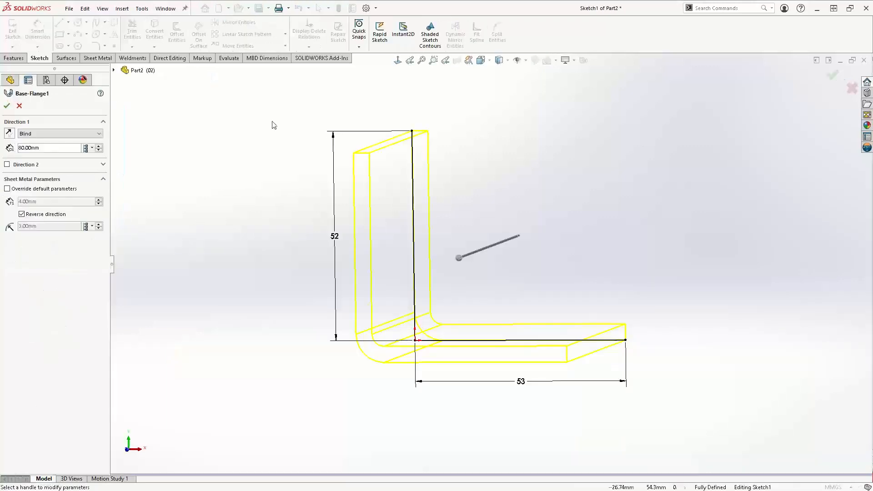
{"action": "left_click", "coordinate": [19, 106]}
Step: Set the Sheet-Metal feature's K-factor to 0.685 and measure the flattened part's long edge
{"action": "right_click", "coordinate": [27, 216]}
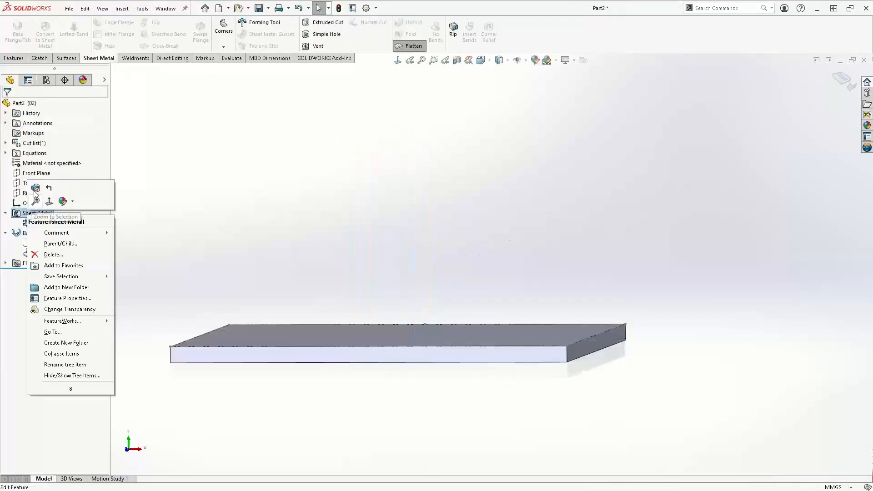
{"action": "left_click", "coordinate": [33, 195]}
{"action": "left_click", "coordinate": [34, 257]}
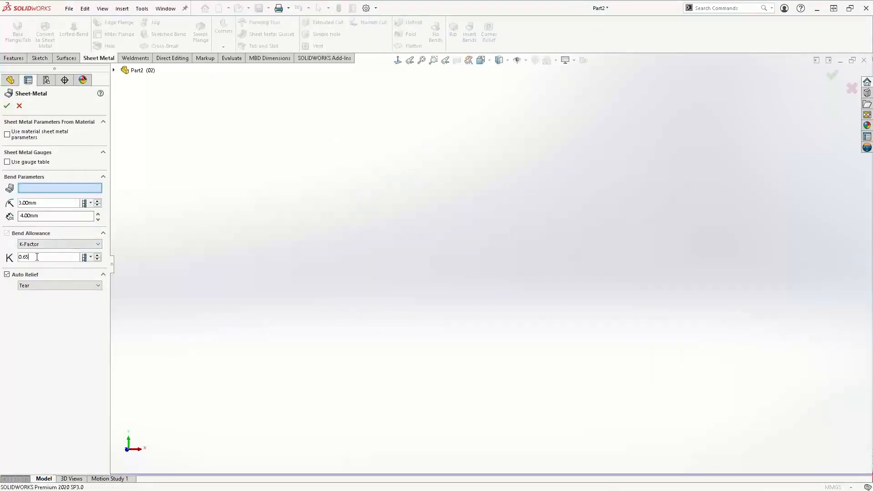
{"action": "key", "text": "BackSpace"}
{"action": "type", "text": "85"}
{"action": "left_click", "coordinate": [6, 106]}
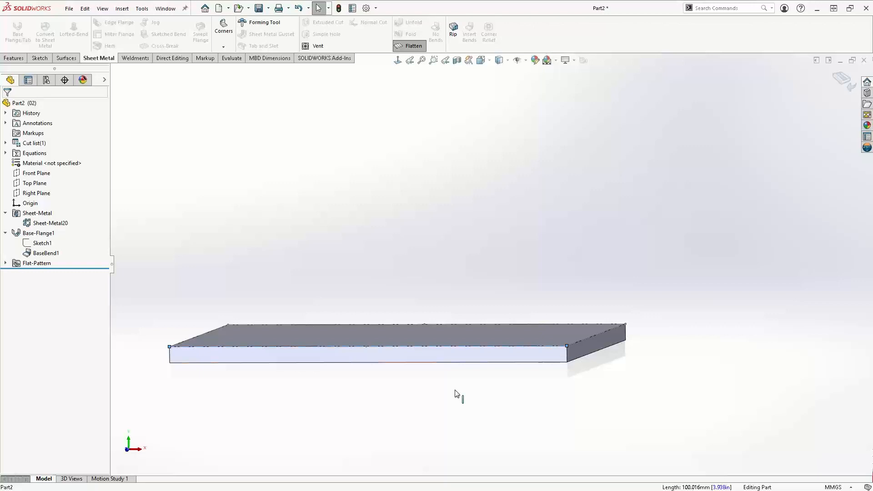
Step: Review the K-factor in the Sheet-Metal feature's definition without changing it
{"action": "right_click", "coordinate": [31, 214]}
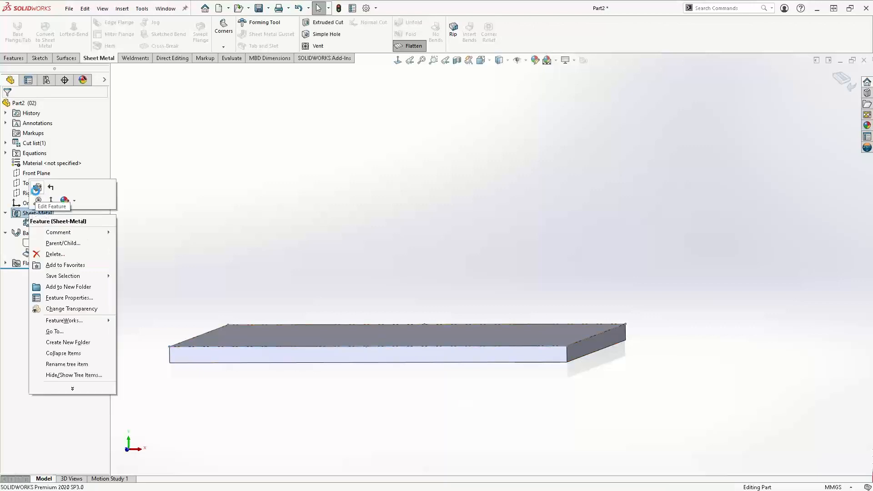
{"action": "left_click", "coordinate": [37, 187]}
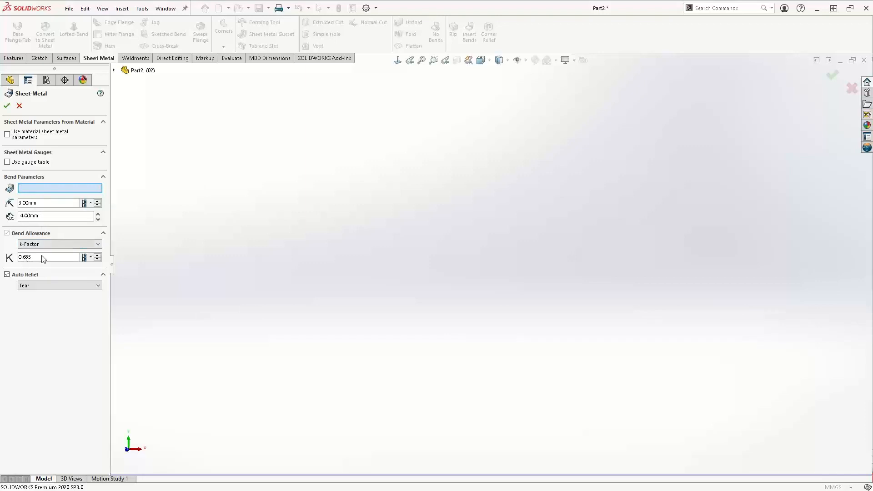
{"action": "left_click", "coordinate": [20, 108]}
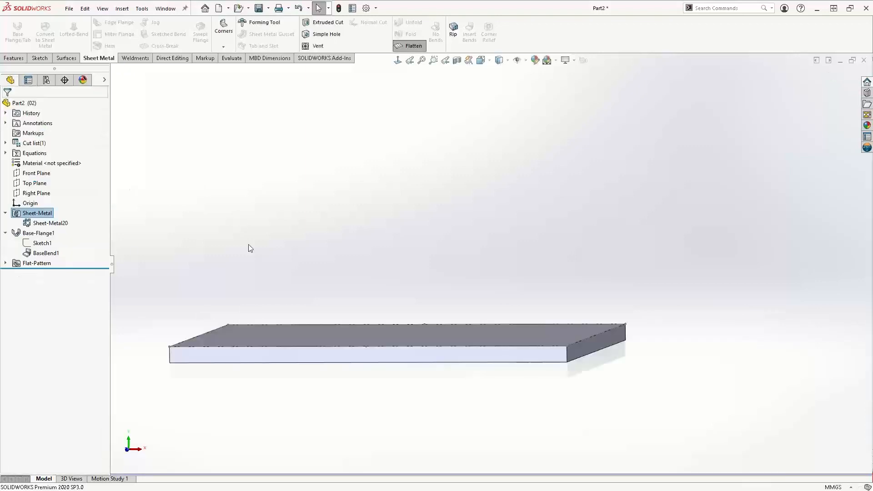
Step: Return the L-shaped part to its folded state and examine its bend region up close
{"action": "left_click", "coordinate": [409, 45]}
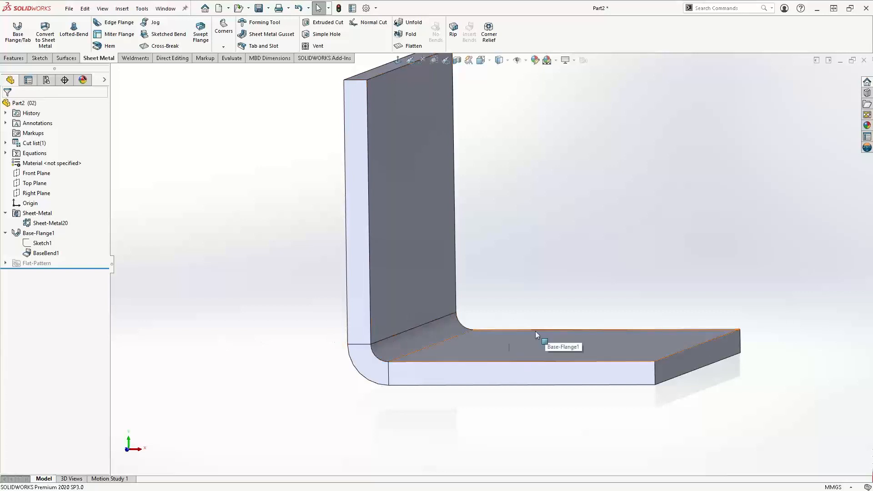
{"action": "scroll", "coordinate": [441, 344], "scroll_direction": "down", "scroll_amount": 1}
{"action": "scroll", "coordinate": [441, 345], "scroll_direction": "down", "scroll_amount": 2}
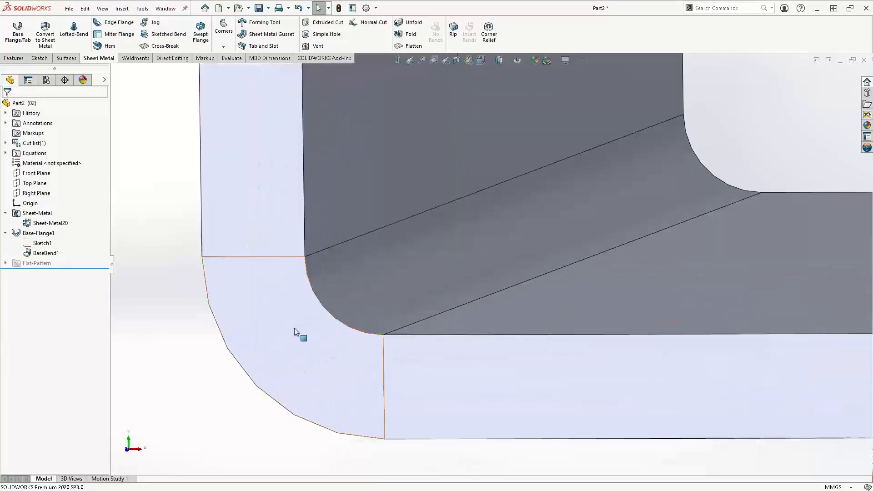
Step: Select the bend's front end face on the folded part and inspect its inner and outer arcs
{"action": "scroll", "coordinate": [294, 328], "scroll_direction": "down", "scroll_amount": 1}
{"action": "left_click", "coordinate": [292, 328]}
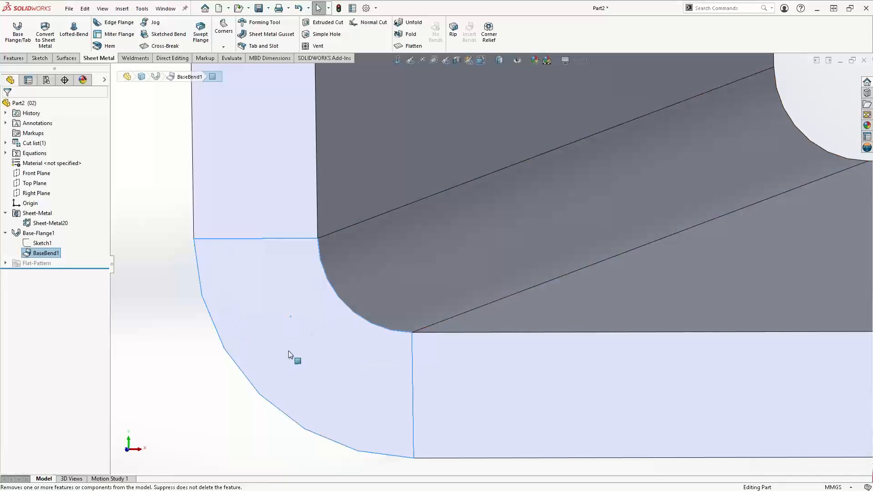
{"action": "scroll", "coordinate": [355, 298], "scroll_direction": "up", "scroll_amount": 4}
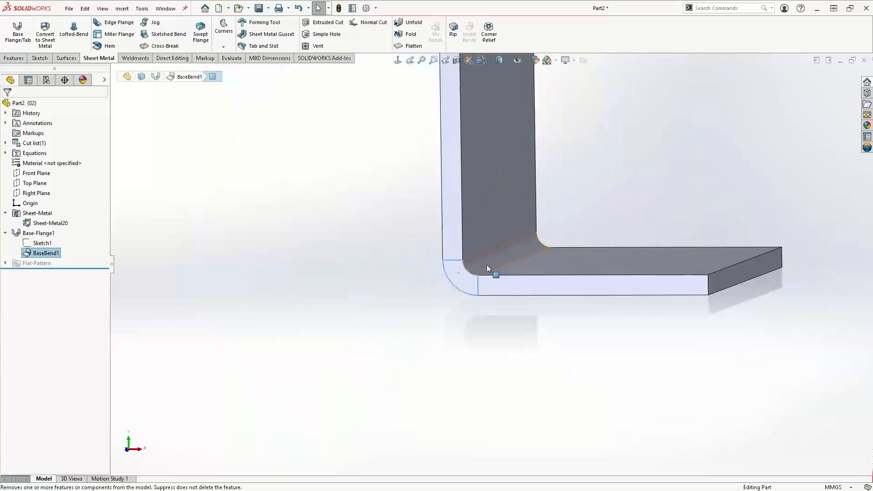
{"action": "scroll", "coordinate": [468, 269], "scroll_direction": "down", "scroll_amount": 3}
{"action": "scroll", "coordinate": [470, 271], "scroll_direction": "down", "scroll_amount": 3}
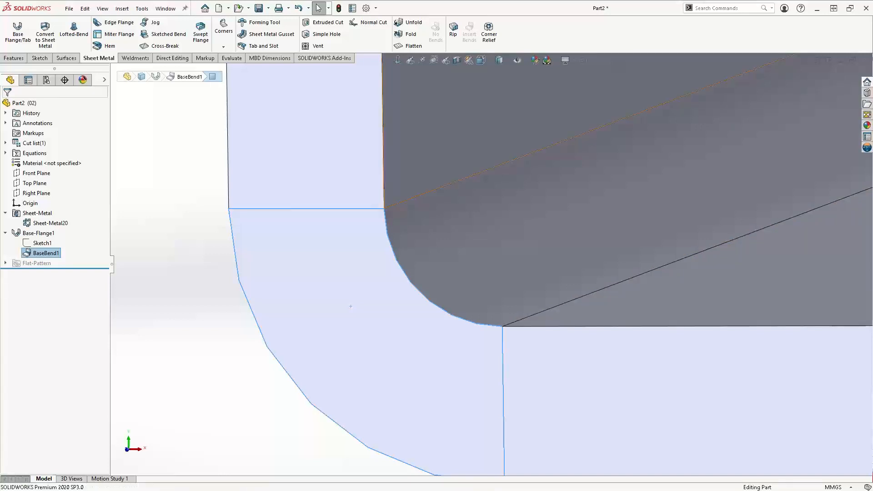
Step: Switch to the presentation slideshow and advance to the Q&A slide
{"action": "key", "text": "alt+Tab"}
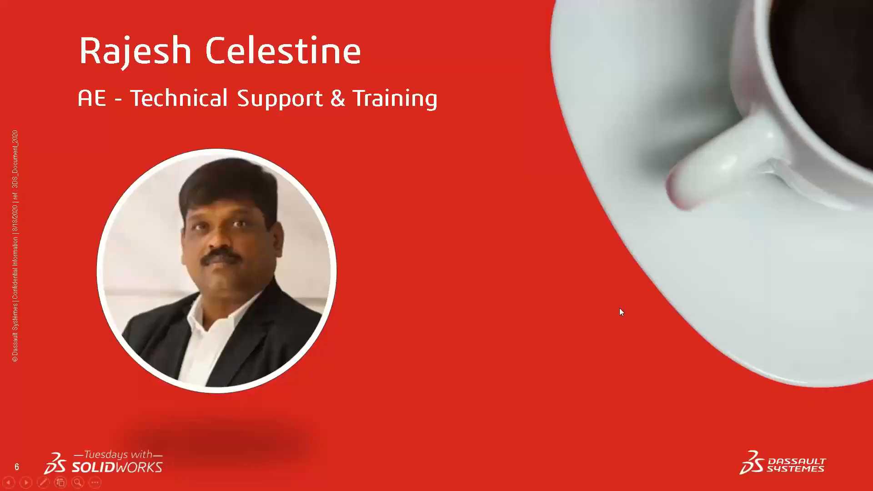
{"action": "left_click", "coordinate": [494, 255]}
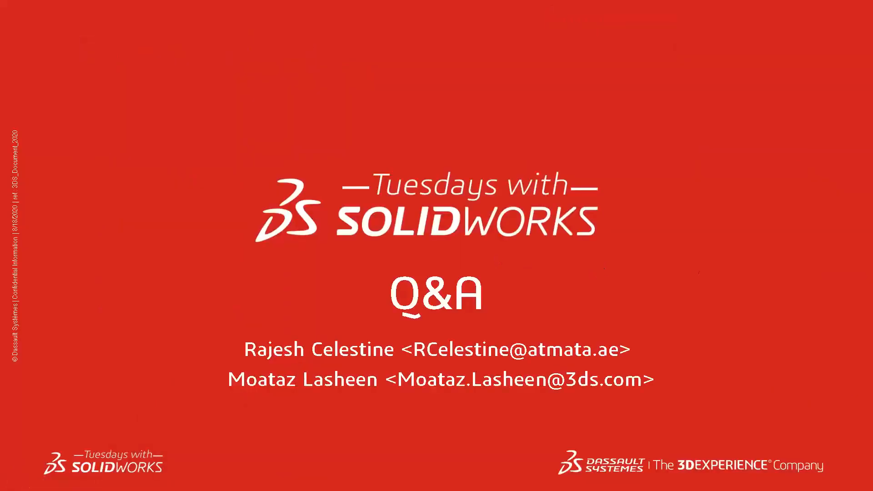
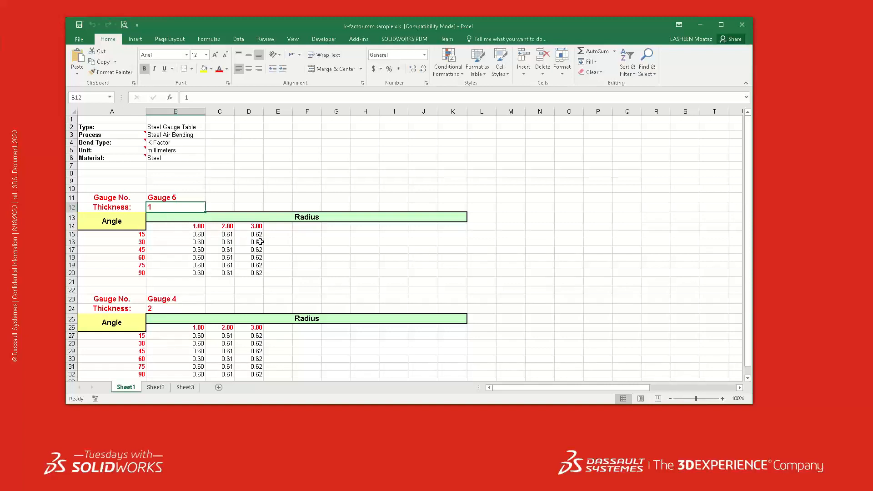
Step: Examine how the Gauge 5 table in Excel's k-factor mm sample.xls relates thickness, bend angle and radius to the K-factor
{"action": "left_click", "coordinate": [197, 226]}
{"action": "left_click_drag", "start_coordinate": [225, 226], "coordinate": [250, 226]}
{"action": "left_click", "coordinate": [195, 235]}
{"action": "left_click", "coordinate": [197, 242]}
{"action": "left_click", "coordinate": [200, 250]}
{"action": "left_click", "coordinate": [195, 257]}
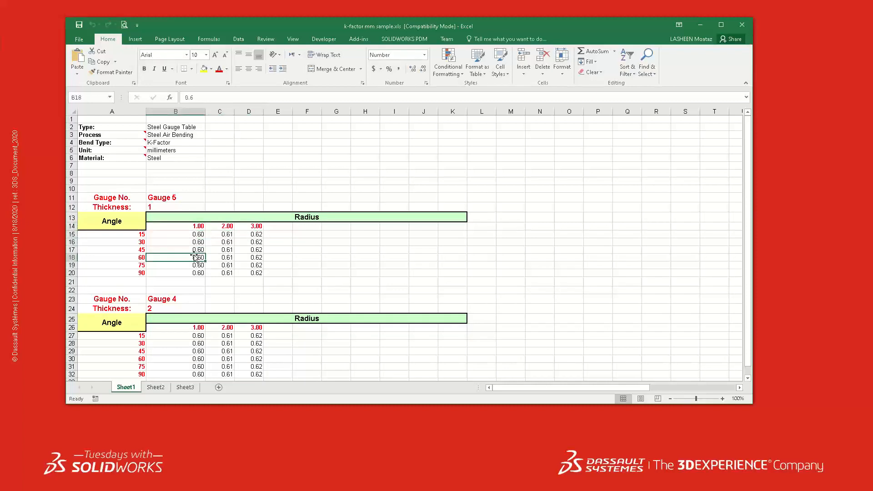
{"action": "left_click", "coordinate": [151, 209]}
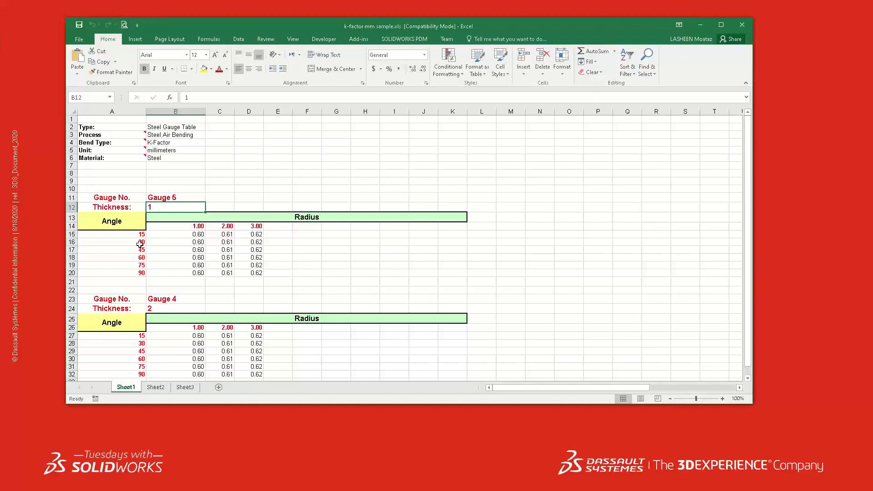
{"action": "left_click", "coordinate": [134, 274]}
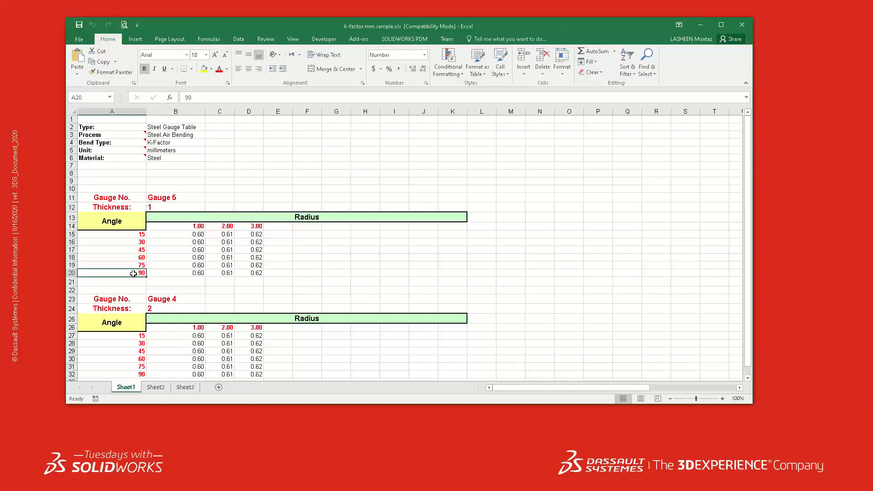
{"action": "left_click", "coordinate": [181, 226]}
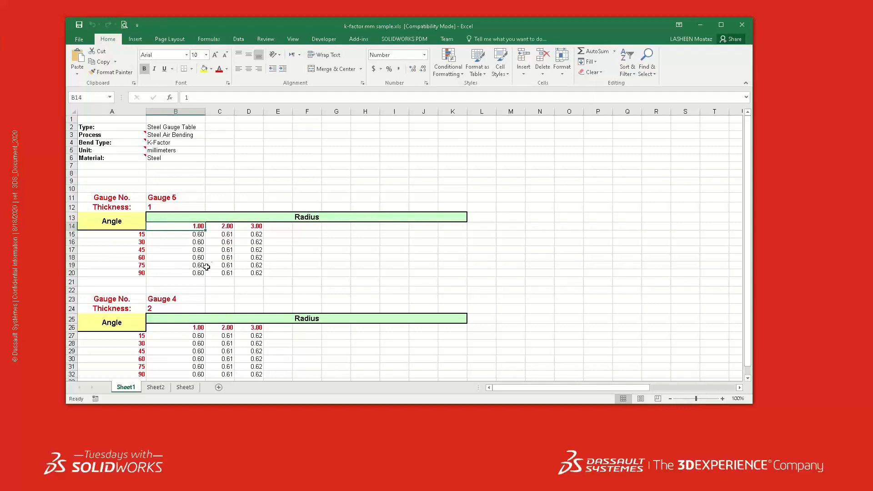
{"action": "left_click", "coordinate": [187, 256]}
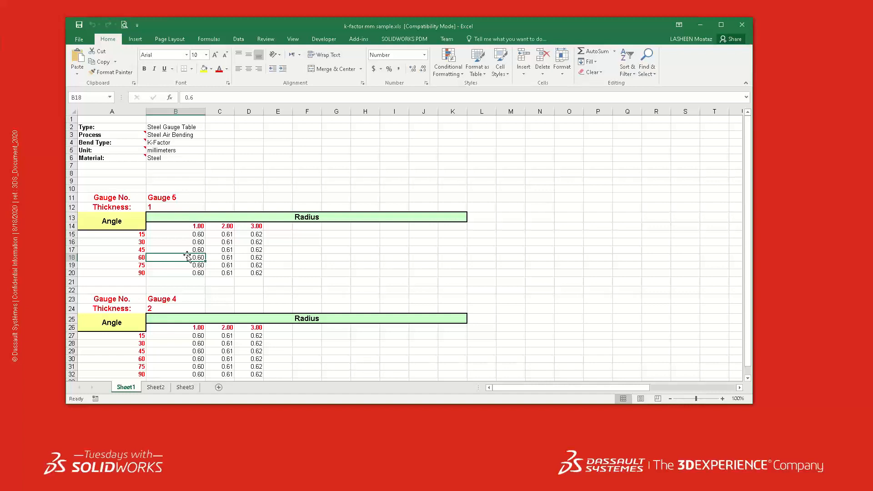
Step: Return to the presentation slideshow and advance to the closing Thank you slide
{"action": "left_click", "coordinate": [782, 146]}
{"action": "key", "text": "Right"}
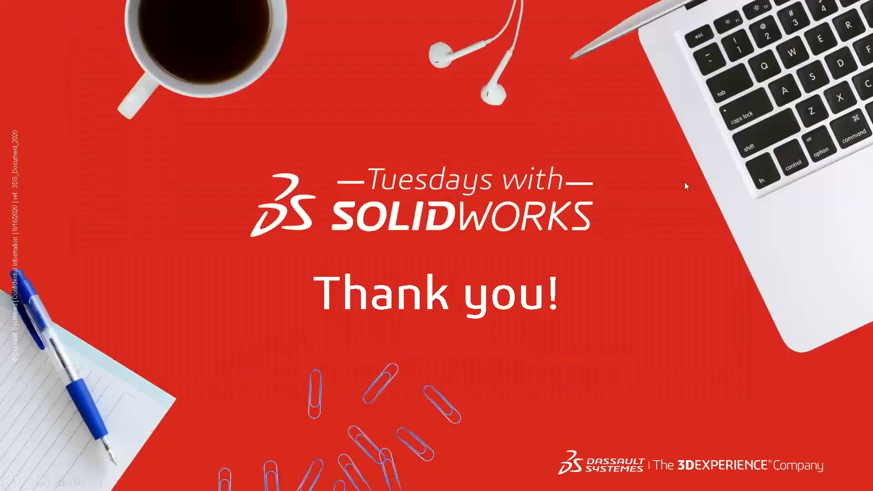